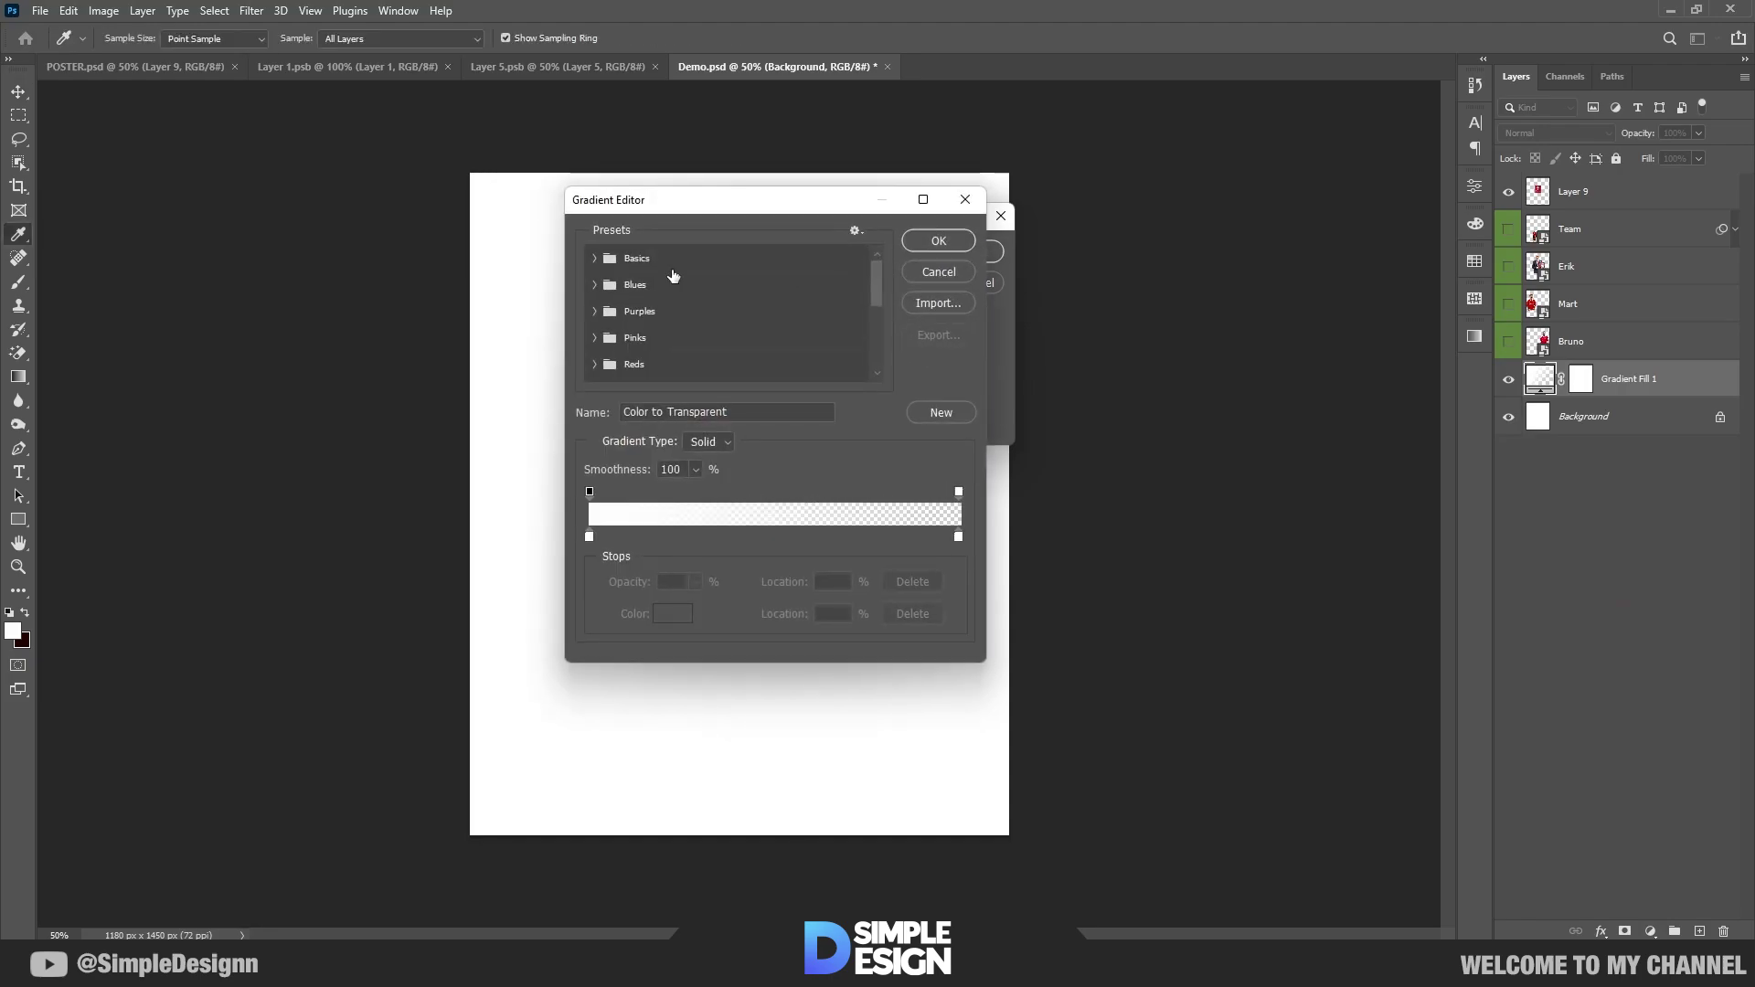
Step: Load the Black, White gradient preset and recolour its black stop with the bright red sampled from the FA Cup badge's edge
click(595, 258)
click(676, 286)
drag(762, 199, 1183, 227)
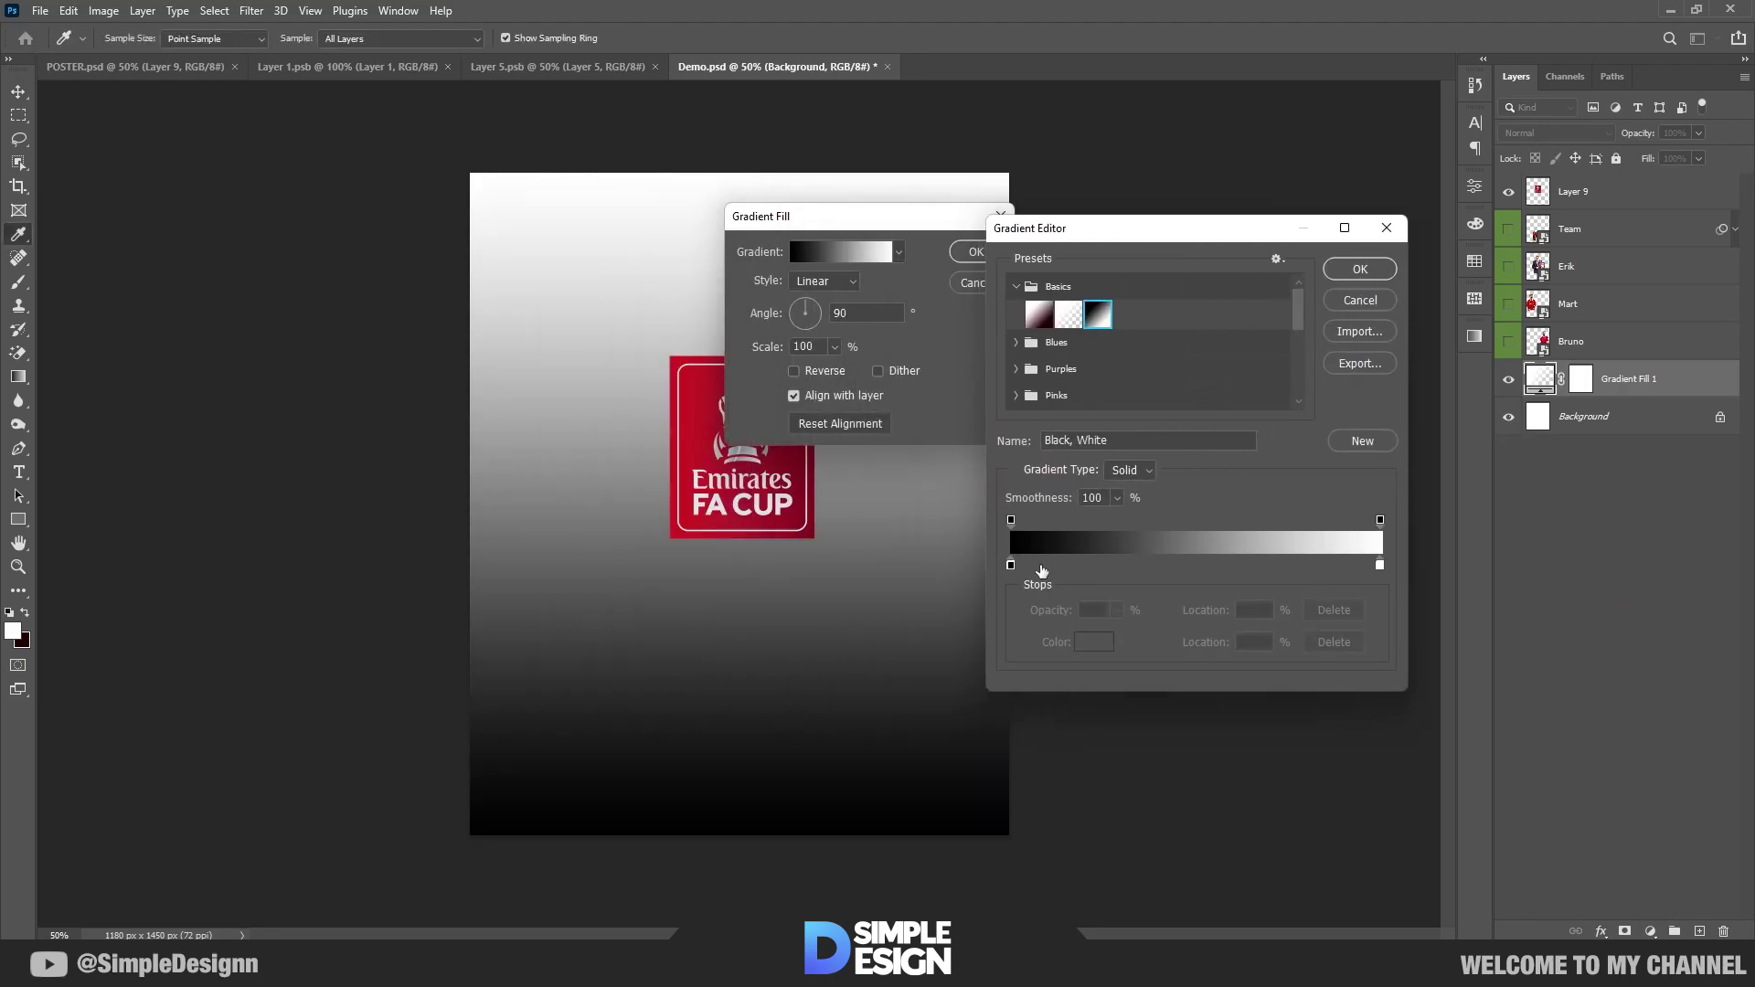
click(1011, 566)
click(1094, 642)
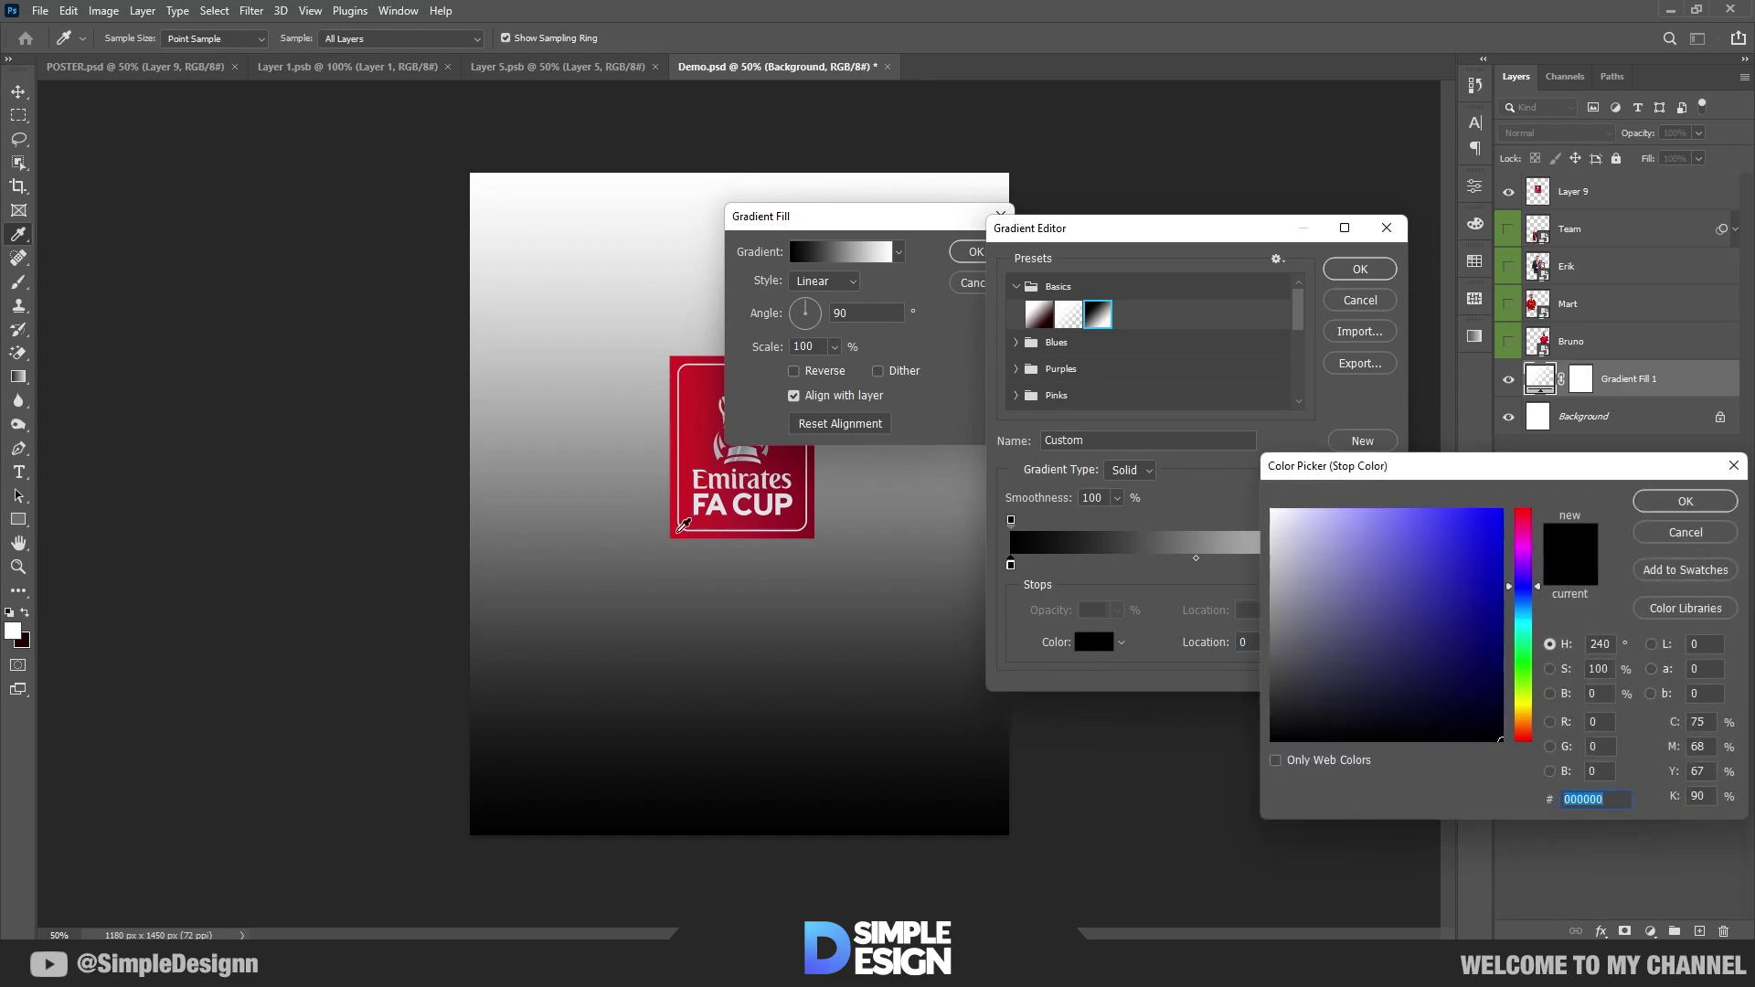
click(679, 530)
click(1685, 501)
Step: Recolour the gradient's white stop with the dark red (8a0e1e) sampled from the badge's lower corner and accept the gradient
click(1381, 565)
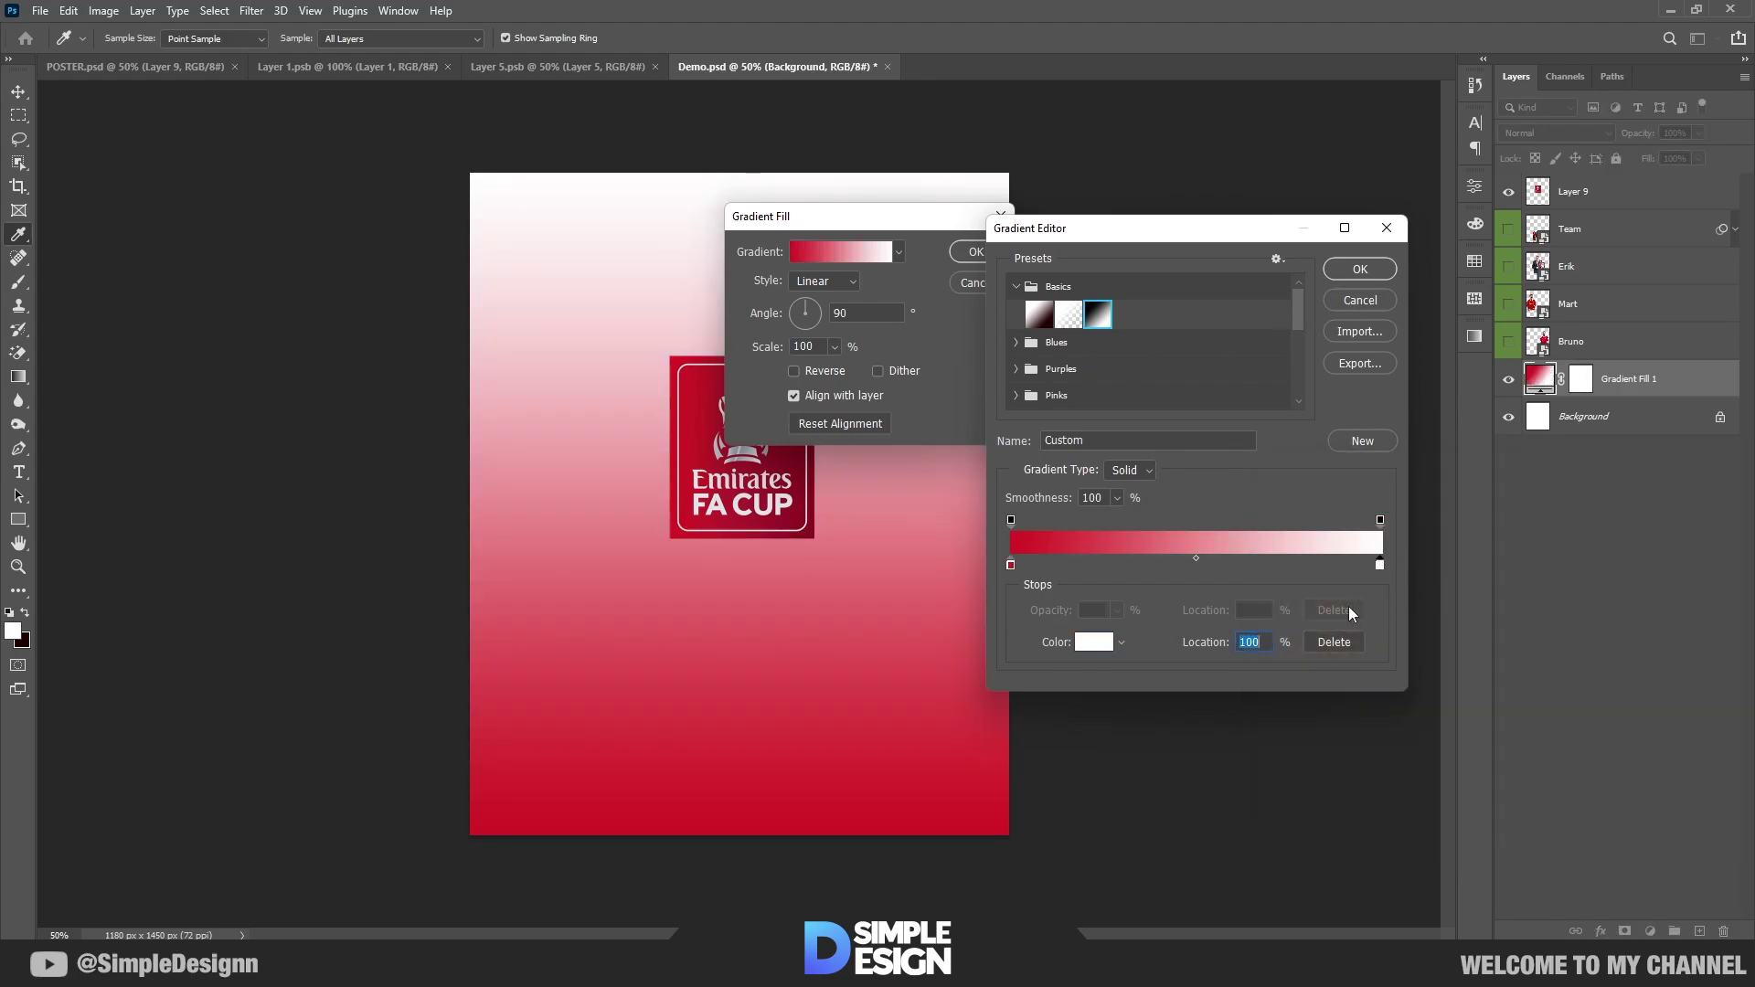
click(1093, 642)
click(814, 532)
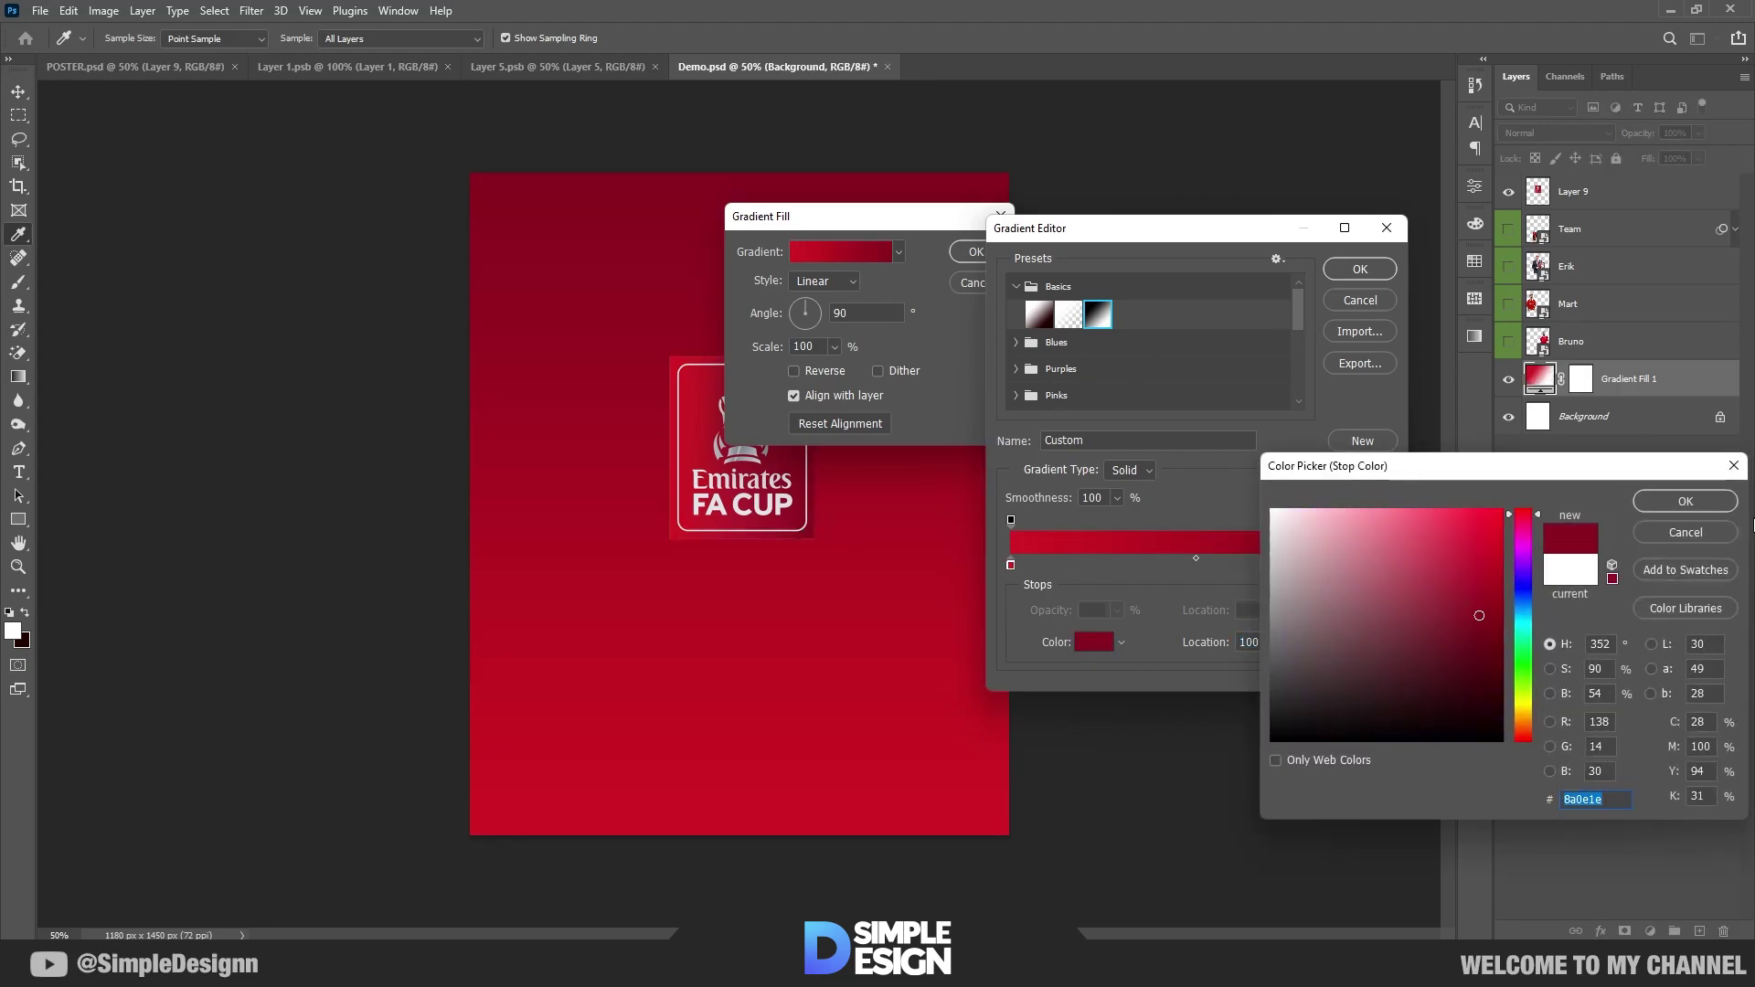
click(1685, 501)
click(1352, 280)
Step: Rotate the gradient fill to a diagonal angle of about 37° and apply it
drag(886, 217, 1087, 283)
drag(1011, 373, 1037, 356)
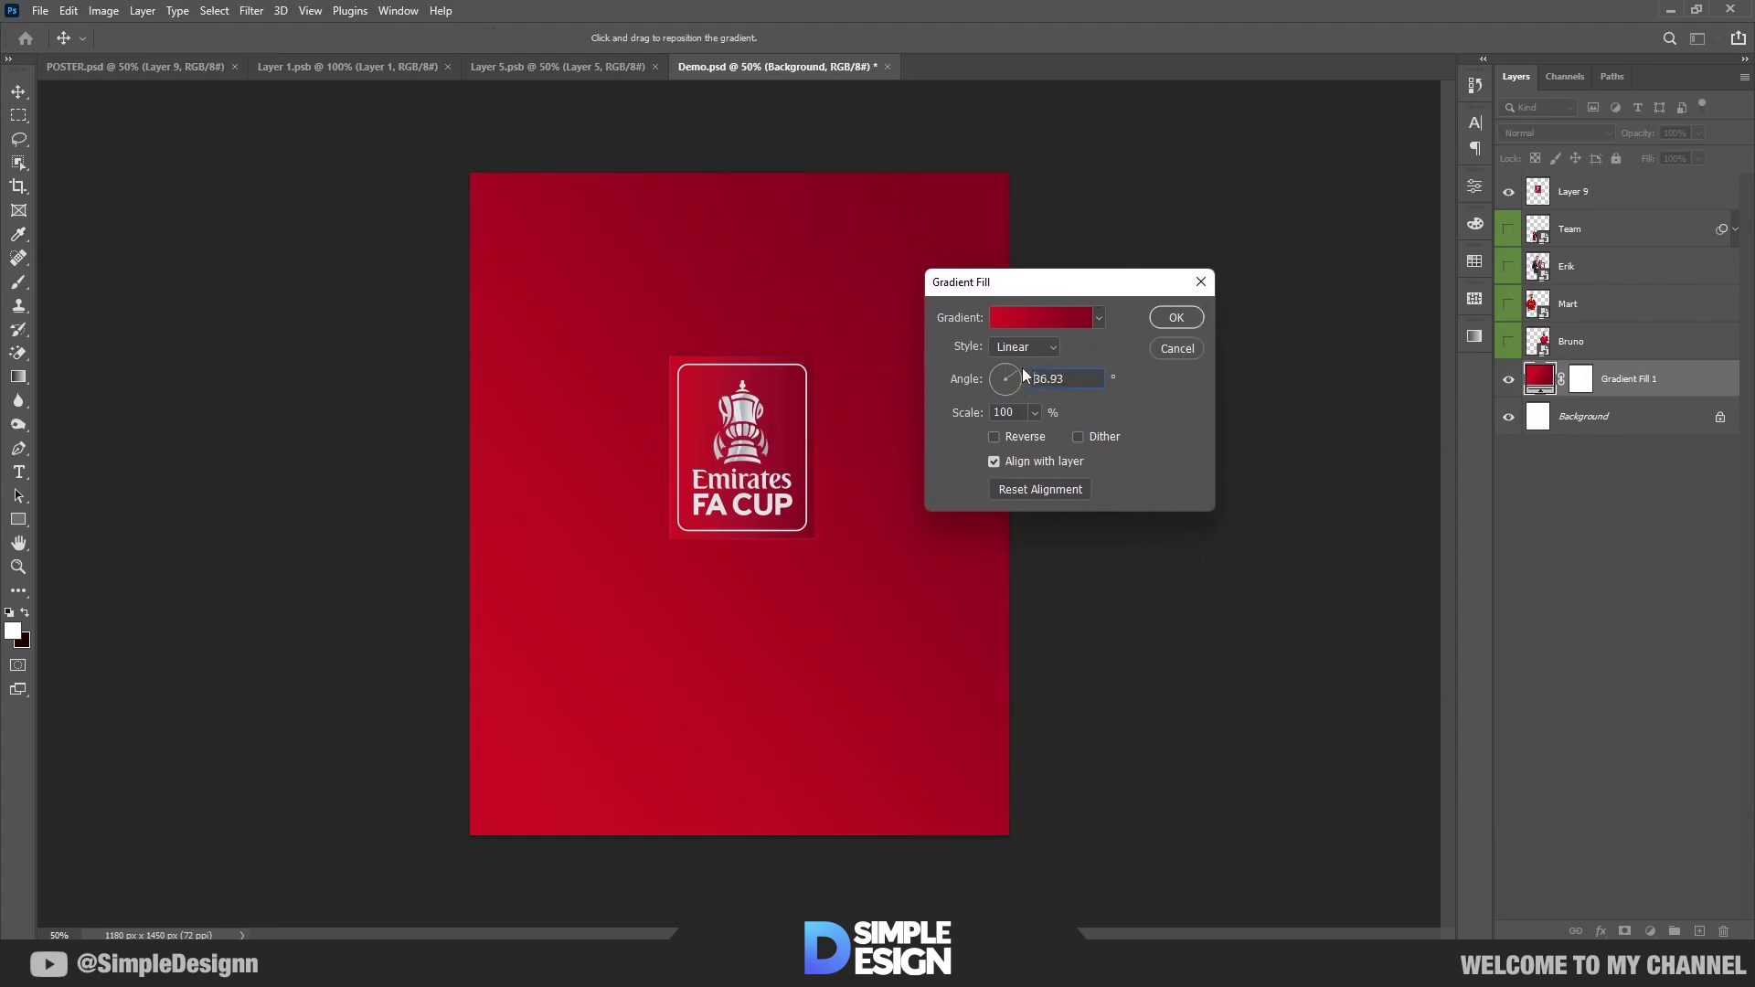
click(1177, 317)
Step: Hide the FA Cup badge layer and show the Team, Erik, Mart and Bruno layers
click(1545, 194)
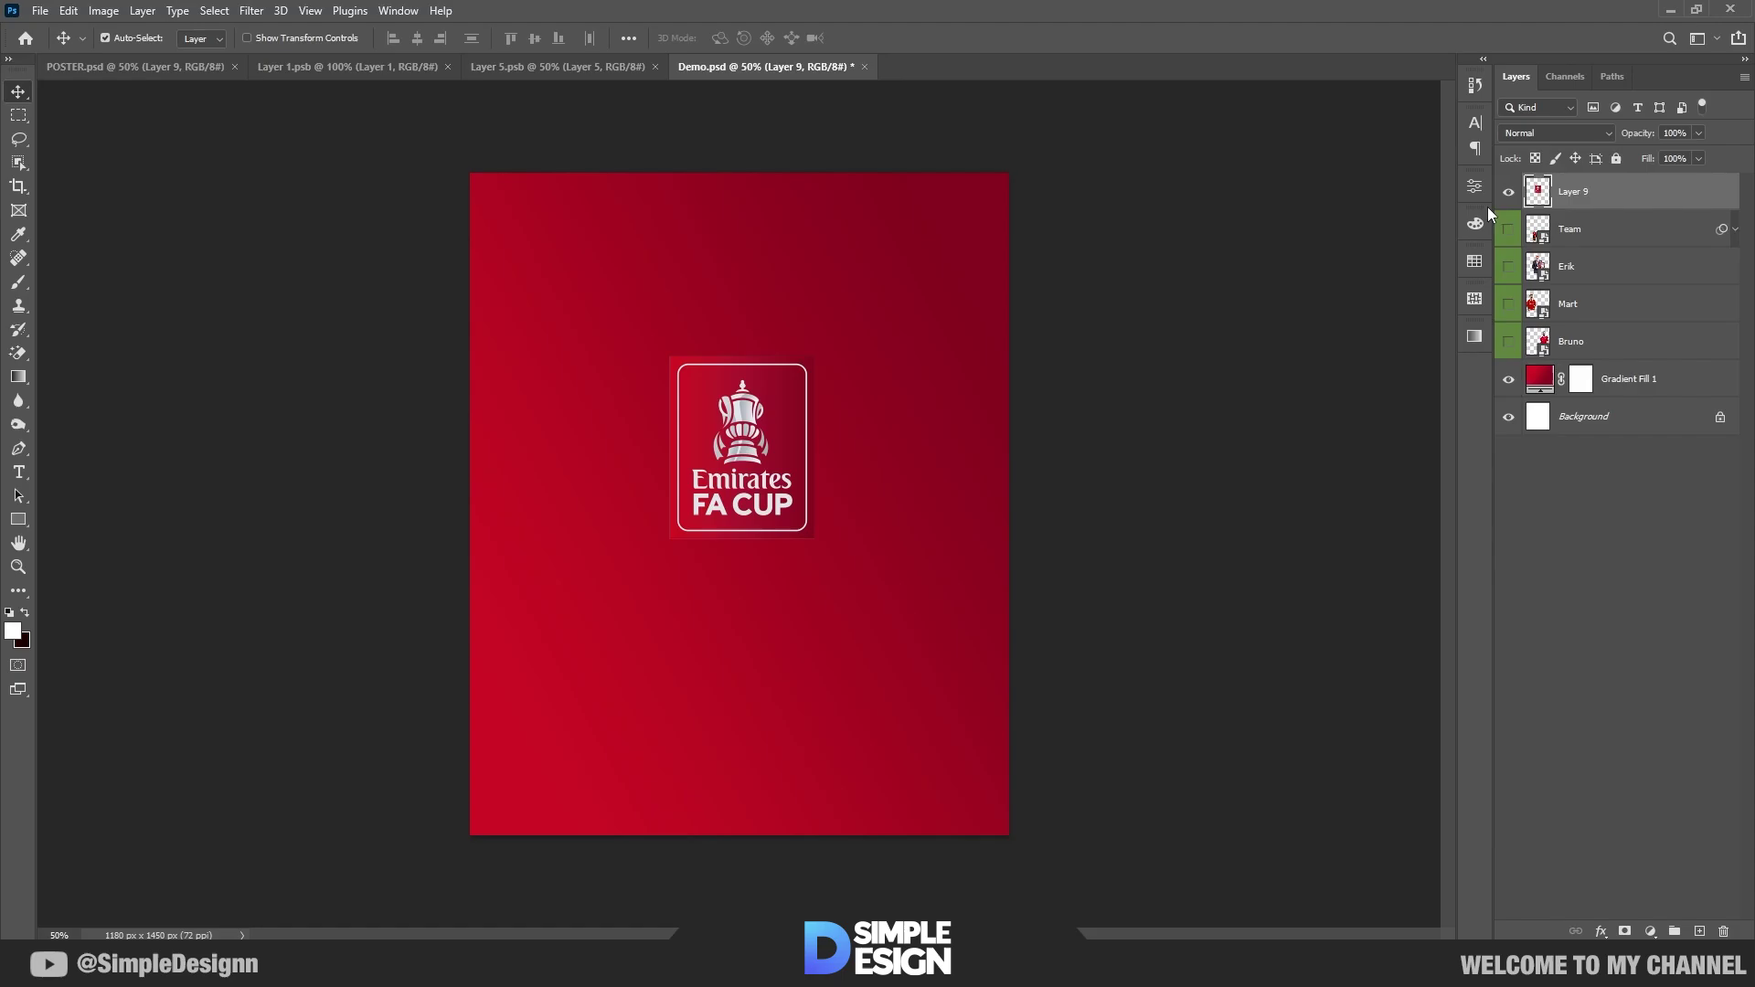
click(1508, 191)
drag(1508, 229, 1509, 341)
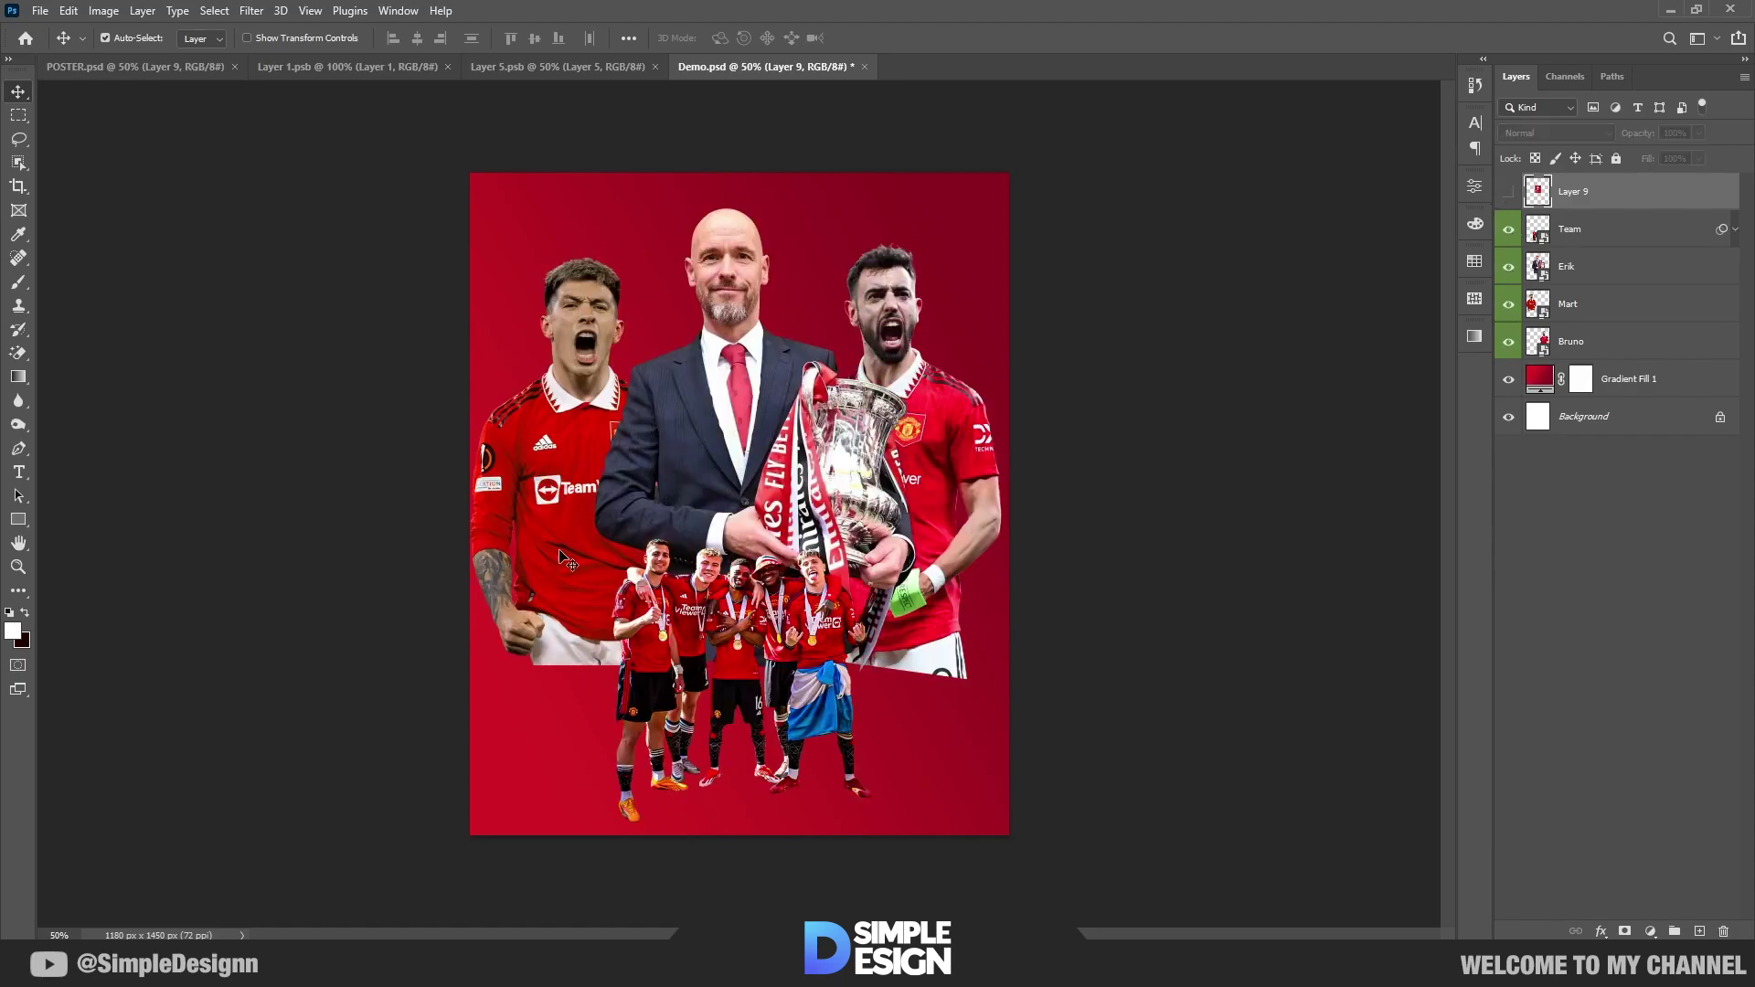
scroll(803, 576, up, 1)
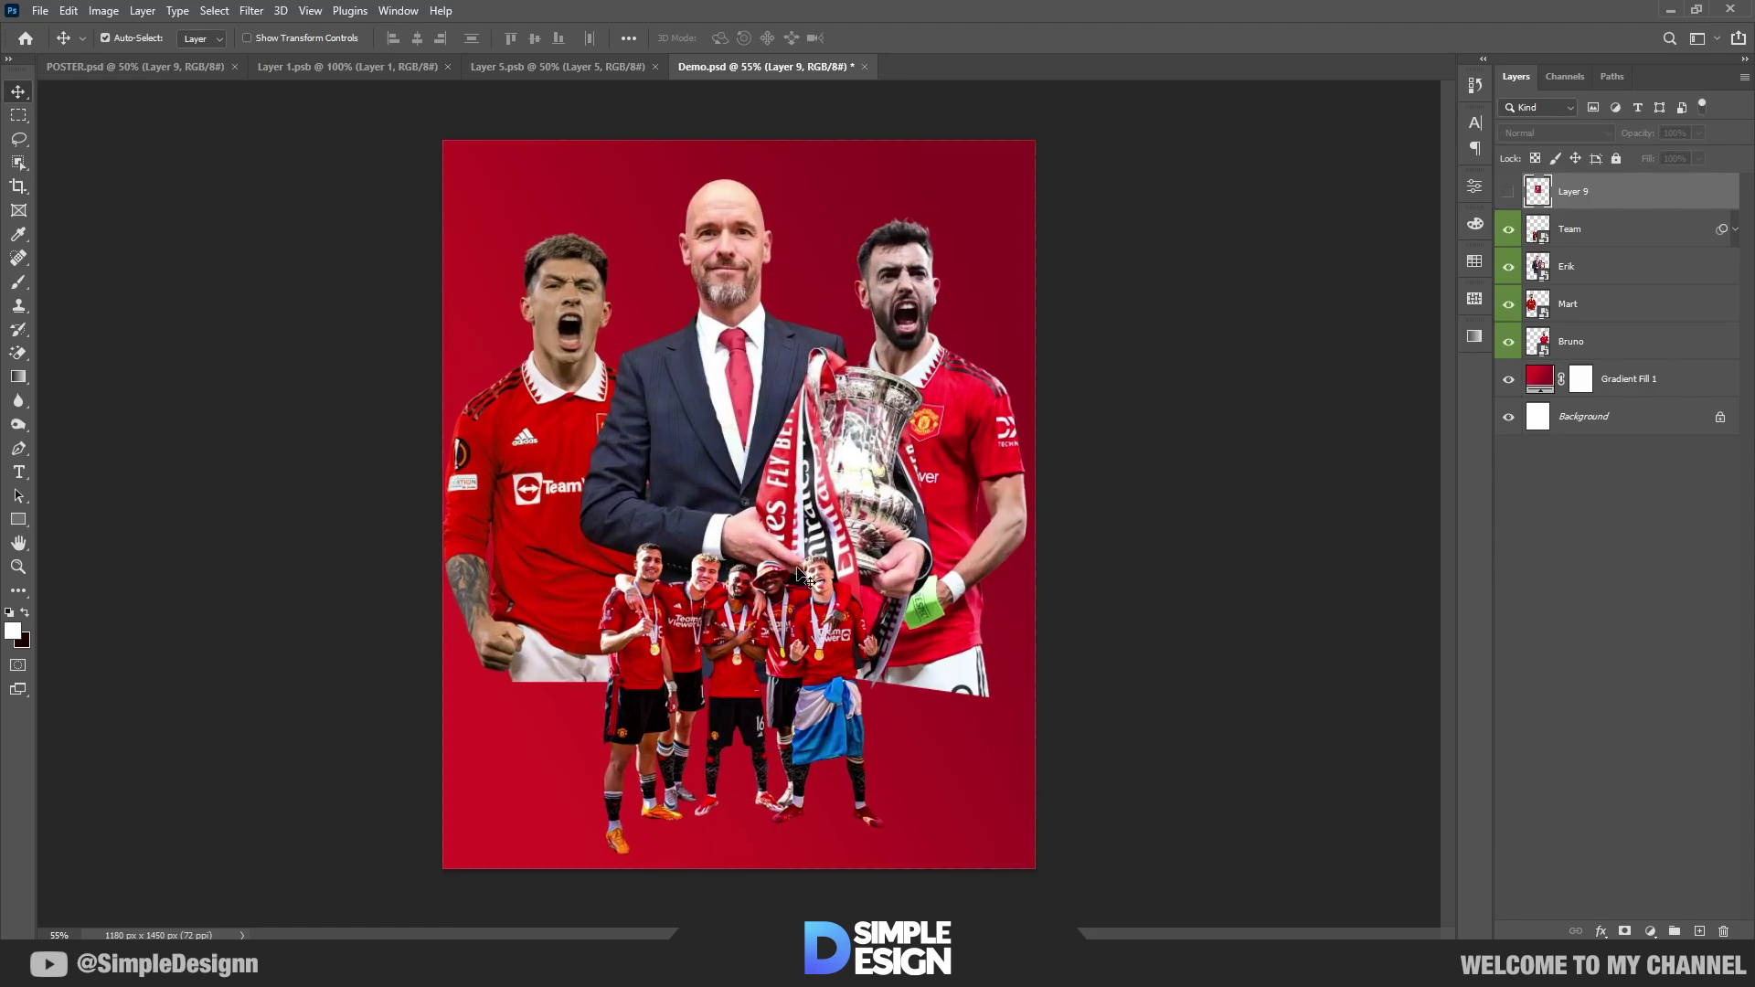
Step: Group the Team, Erik, Mart and Bruno layers and expand the new group
click(1634, 357)
shift+click(1676, 229)
key(ctrl+g)
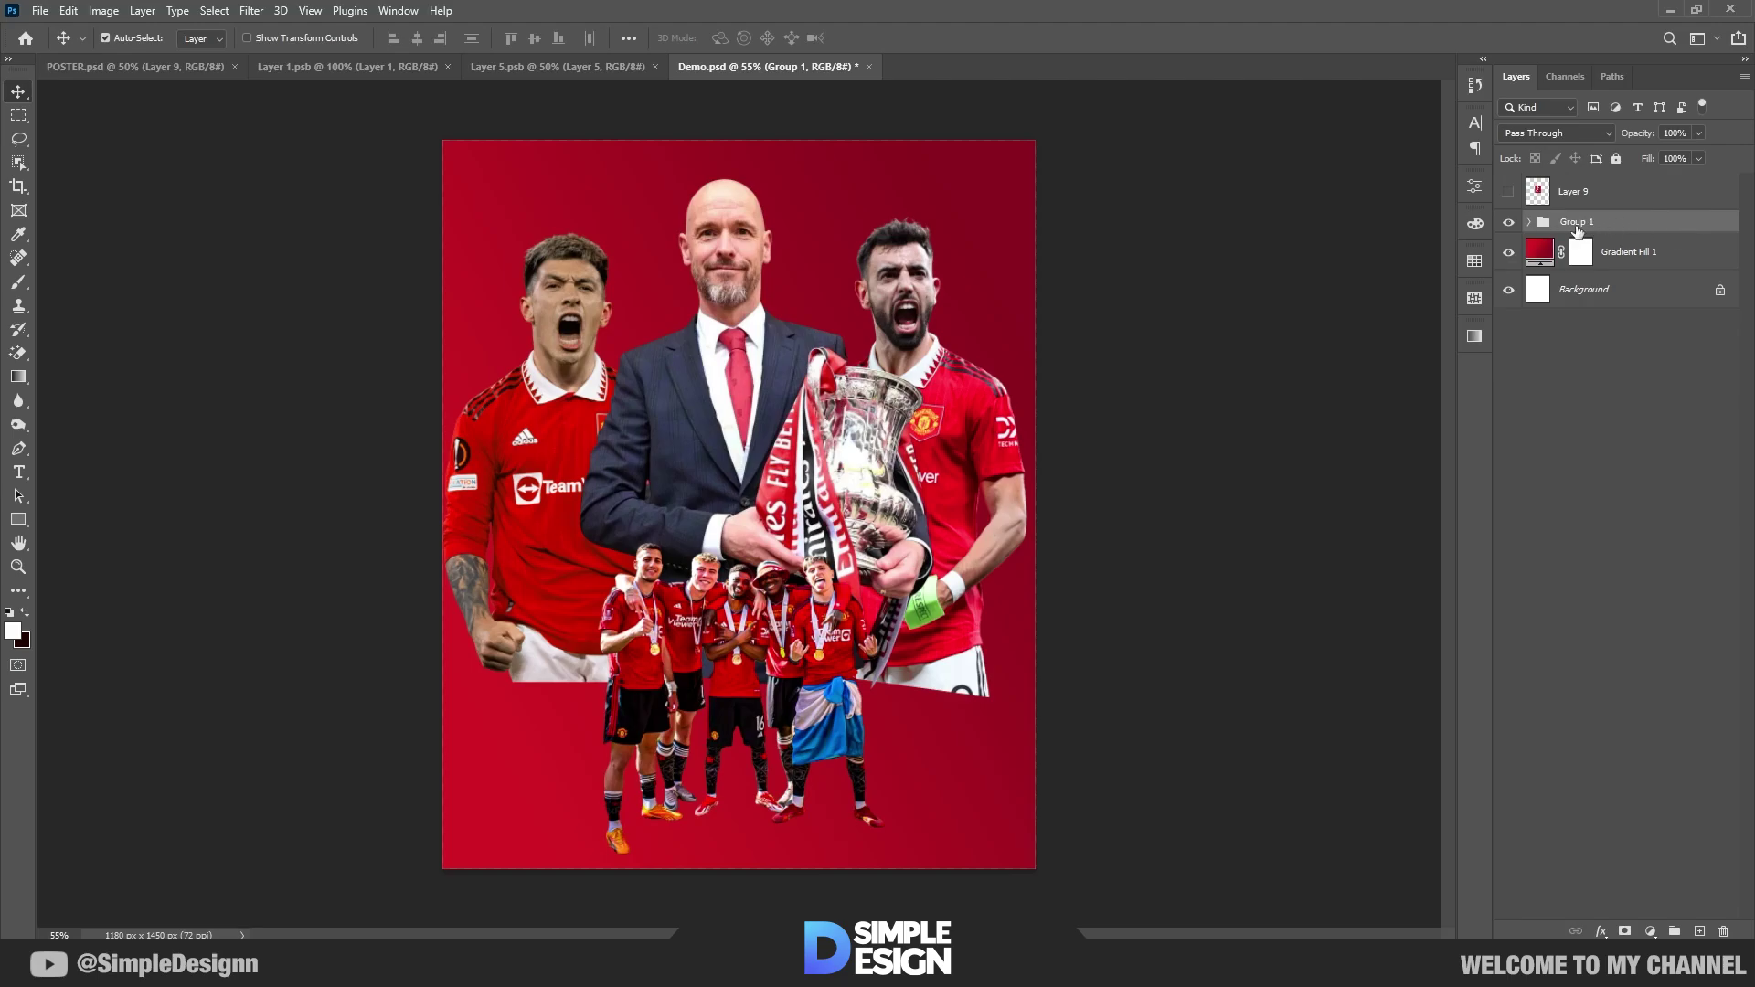
click(1530, 222)
Step: Bring the crowd image from Layer 5.psb in above the gradient fill and move it up and left so the club flag shows
click(1688, 417)
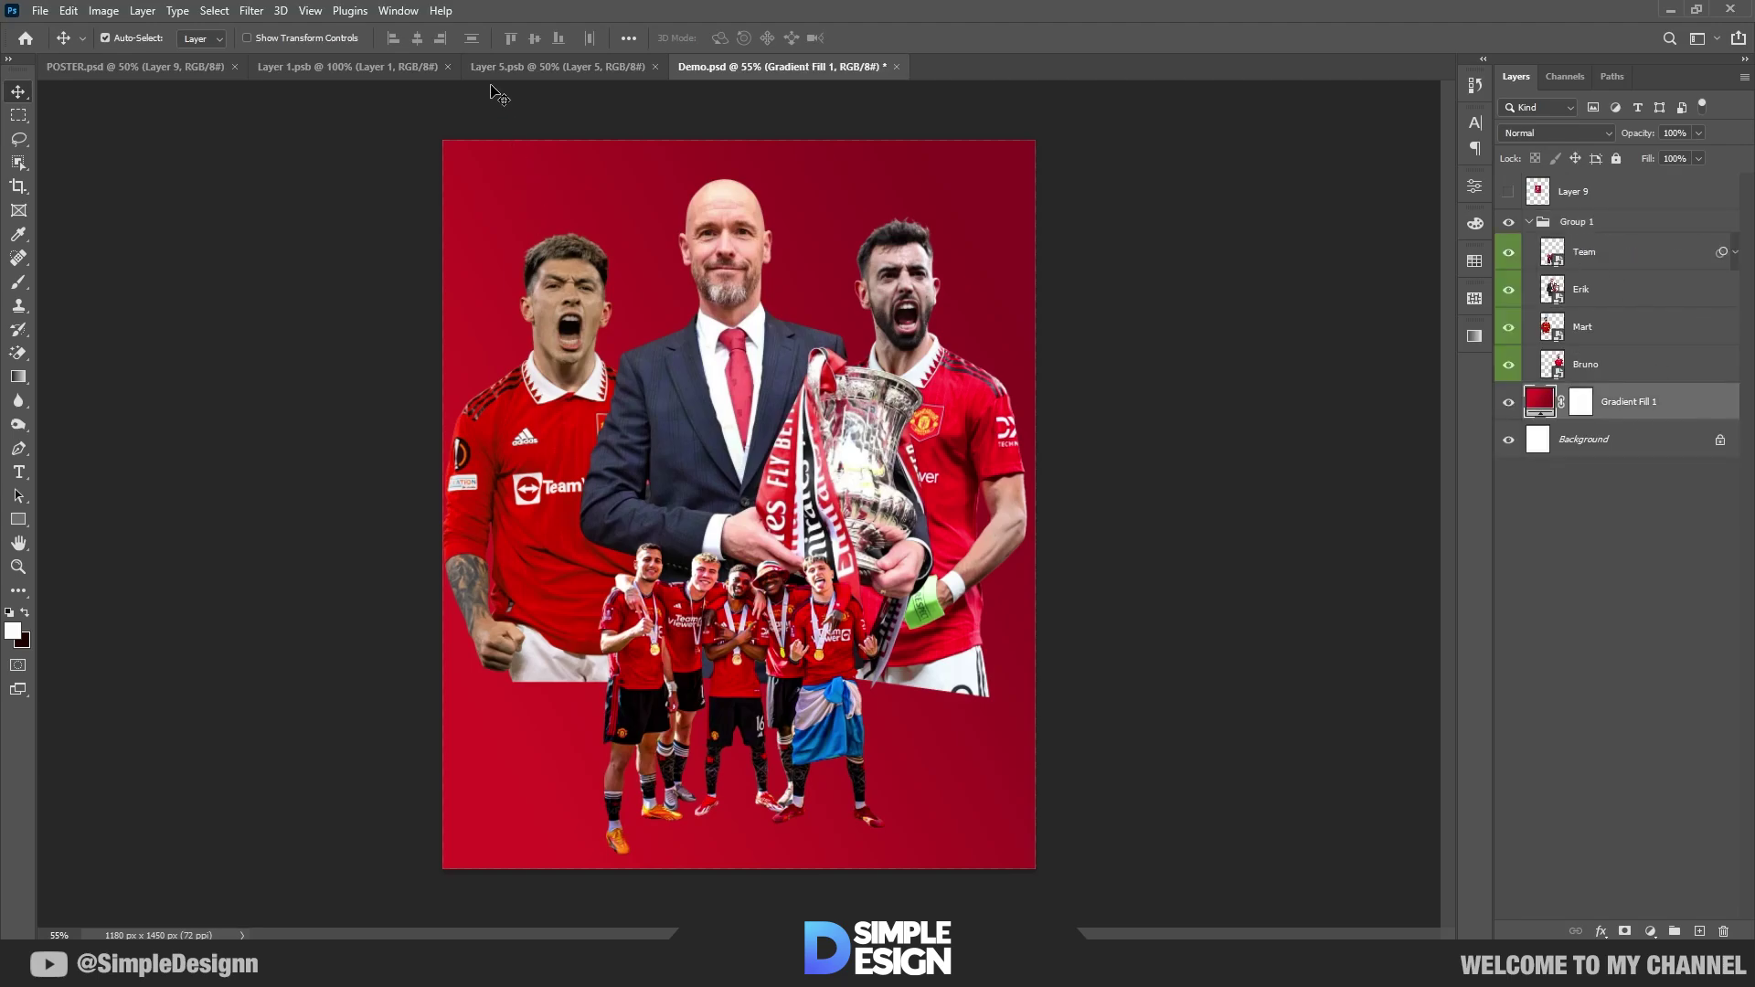
click(523, 69)
drag(1650, 200, 757, 382)
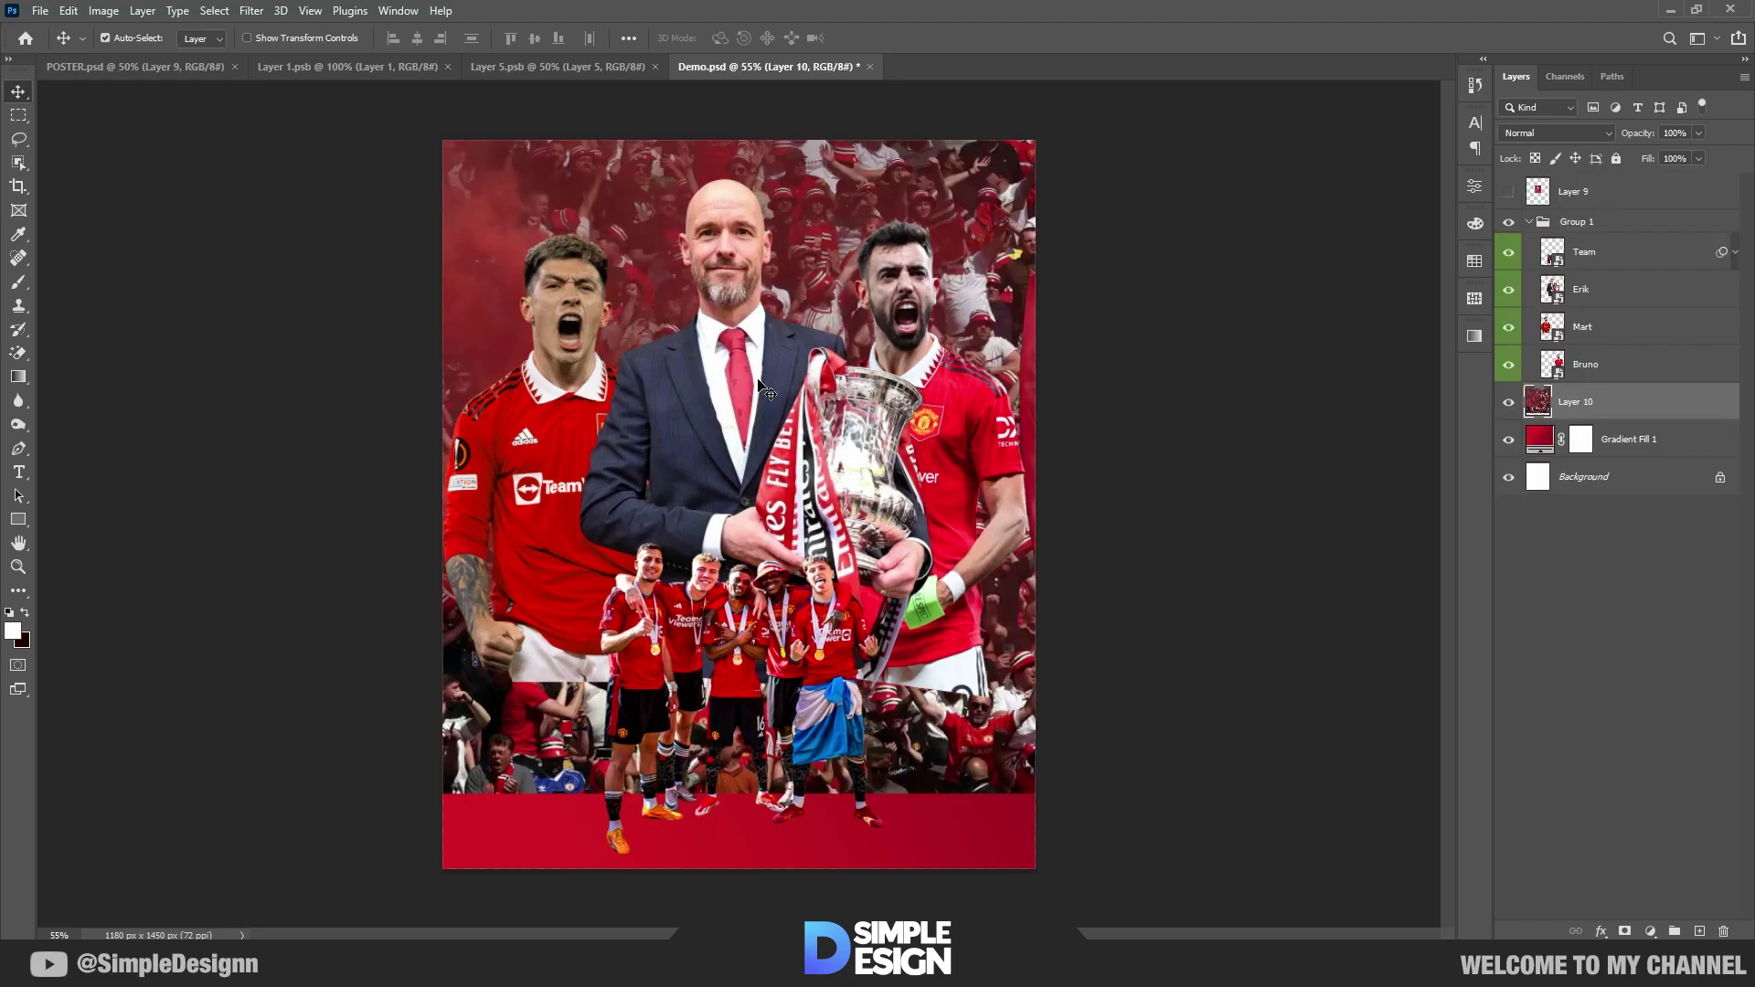
key(ctrl+t)
drag(1010, 299, 866, 139)
key(Return)
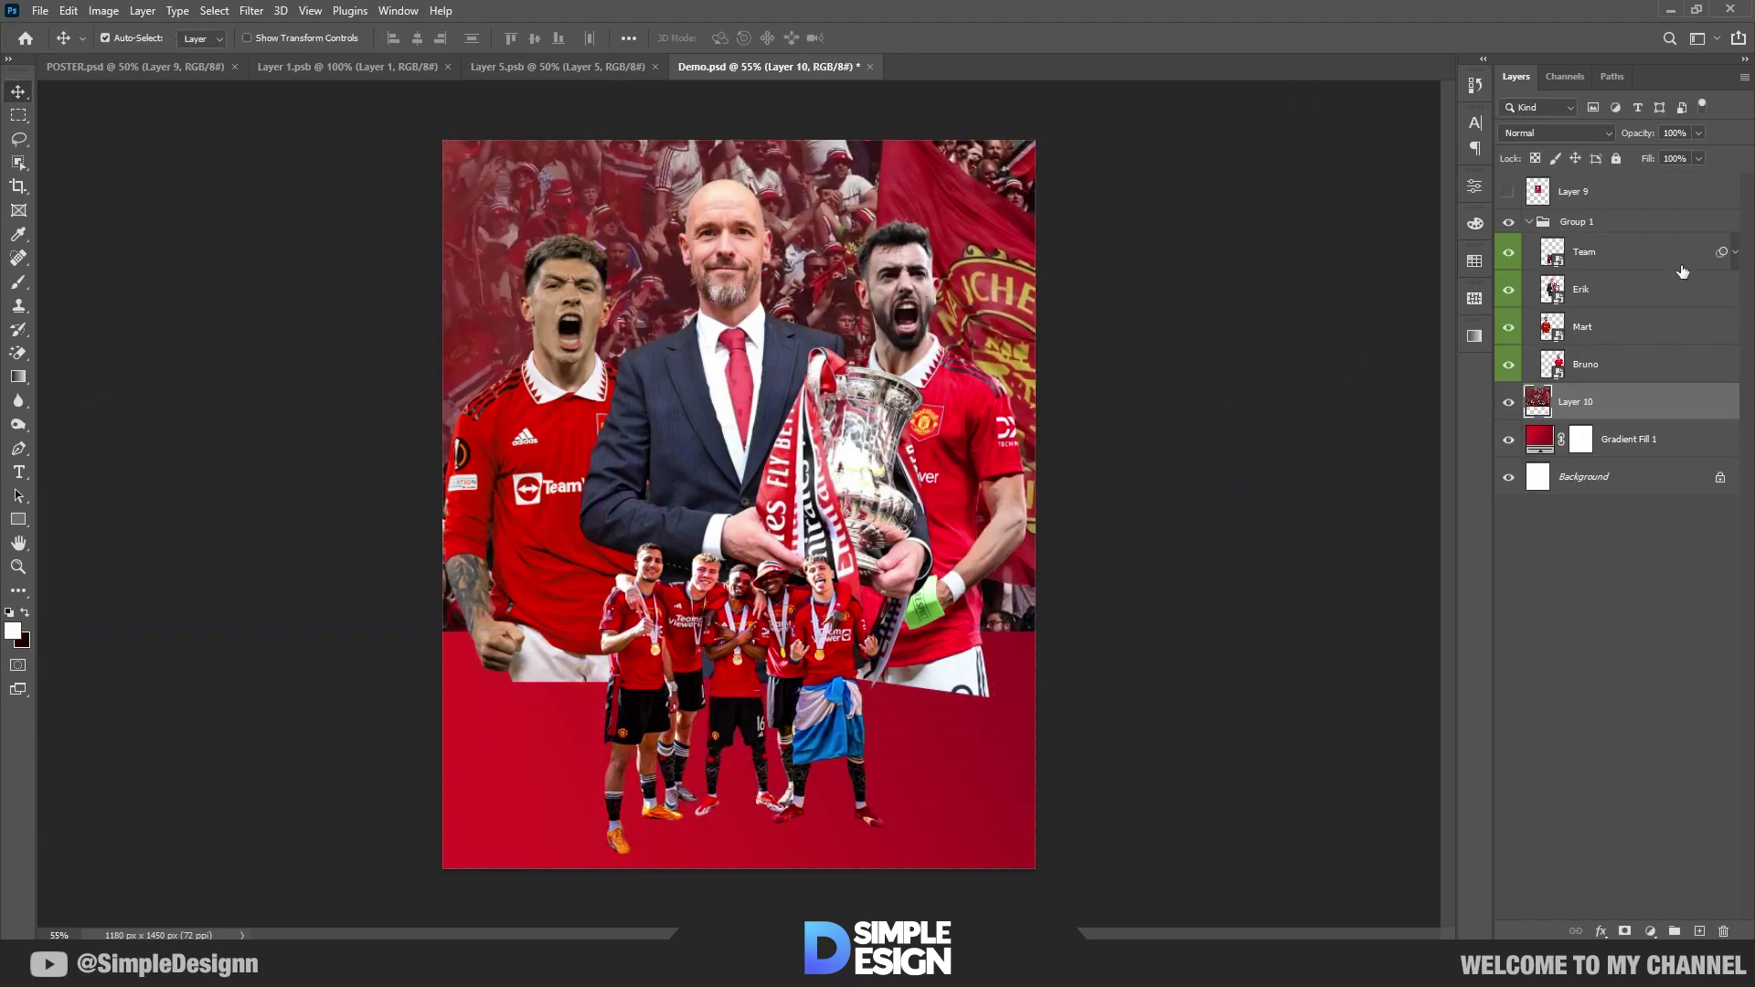
Step: Set the crowd layer's blend mode to Hard Light and add a layer mask to it
click(1576, 134)
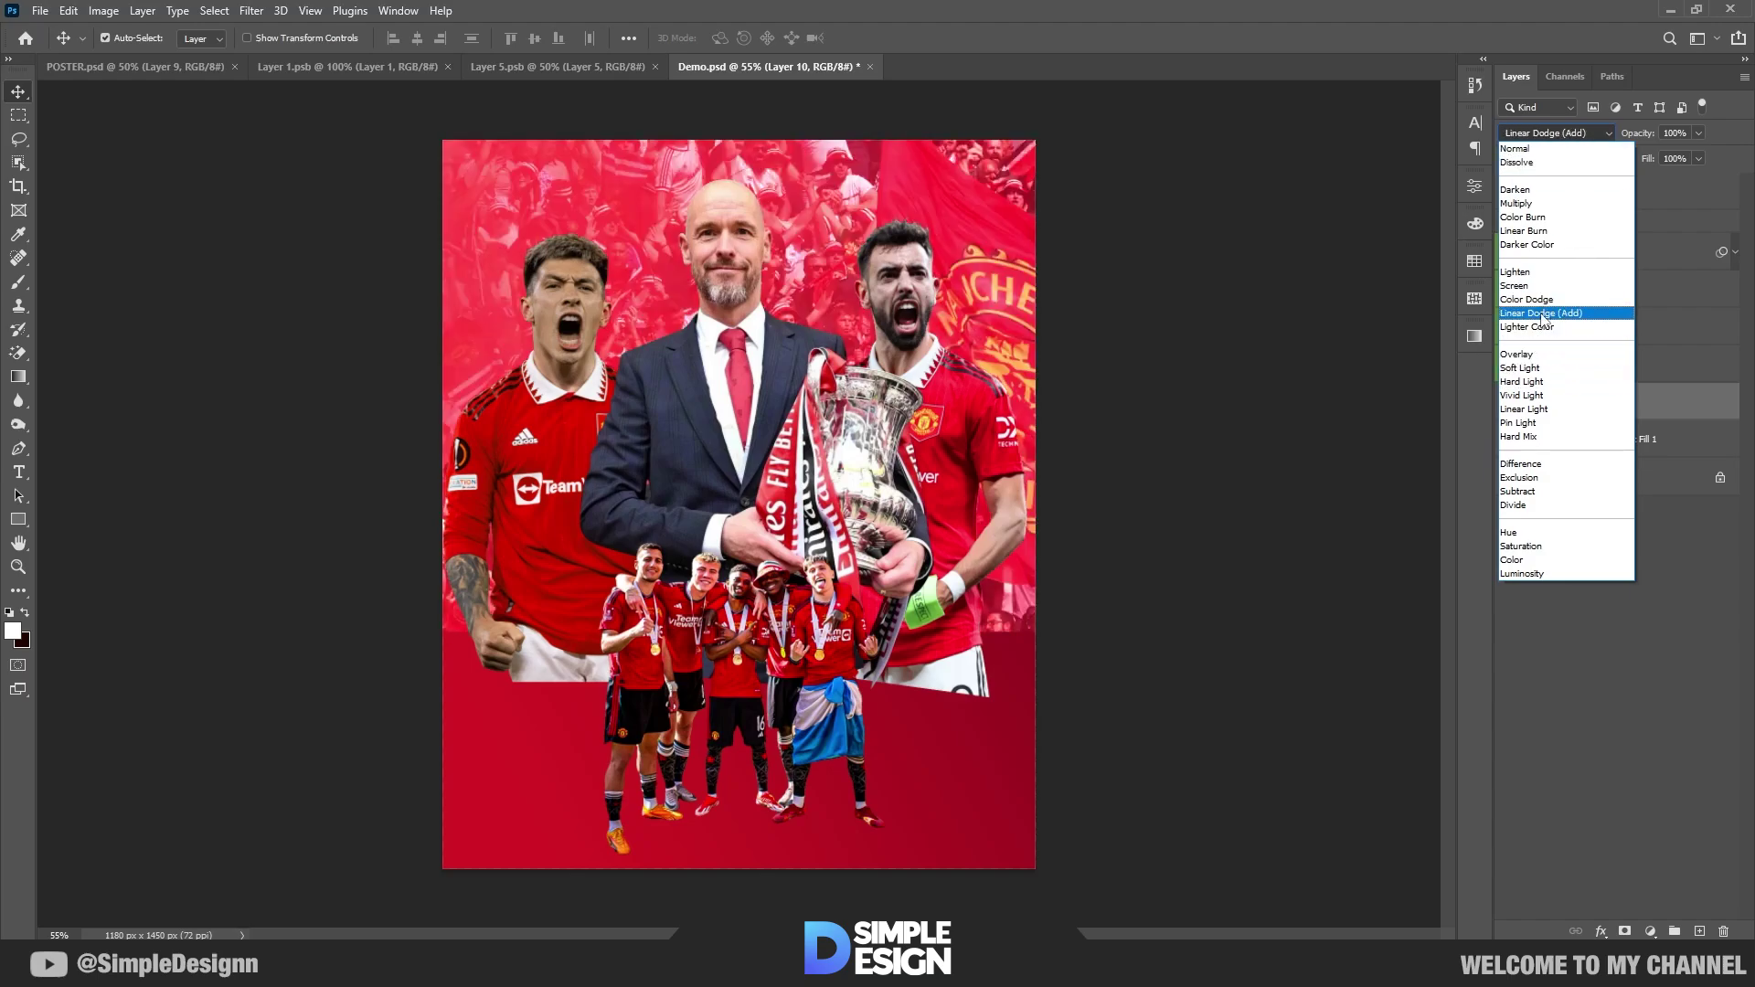
click(1542, 381)
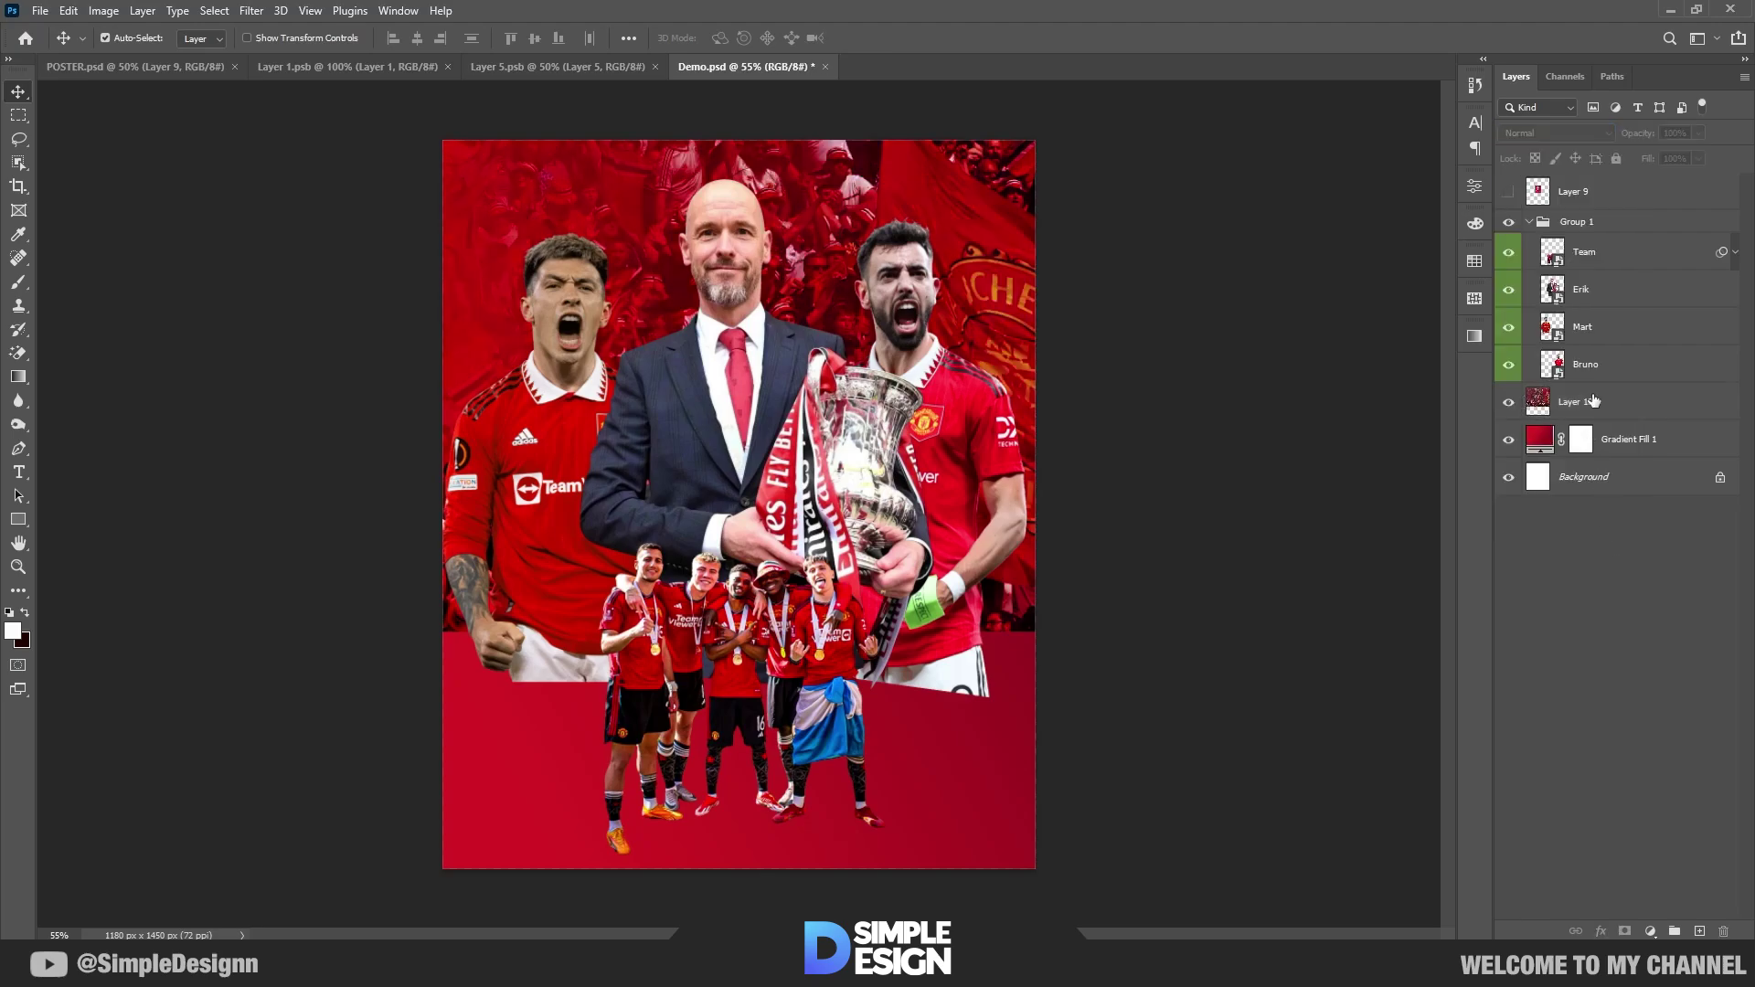
click(1626, 931)
Step: Fade the crowd's lower edge into the gradient by painting black on its mask with a large soft brush, reducing the flow to 34%
key(b)
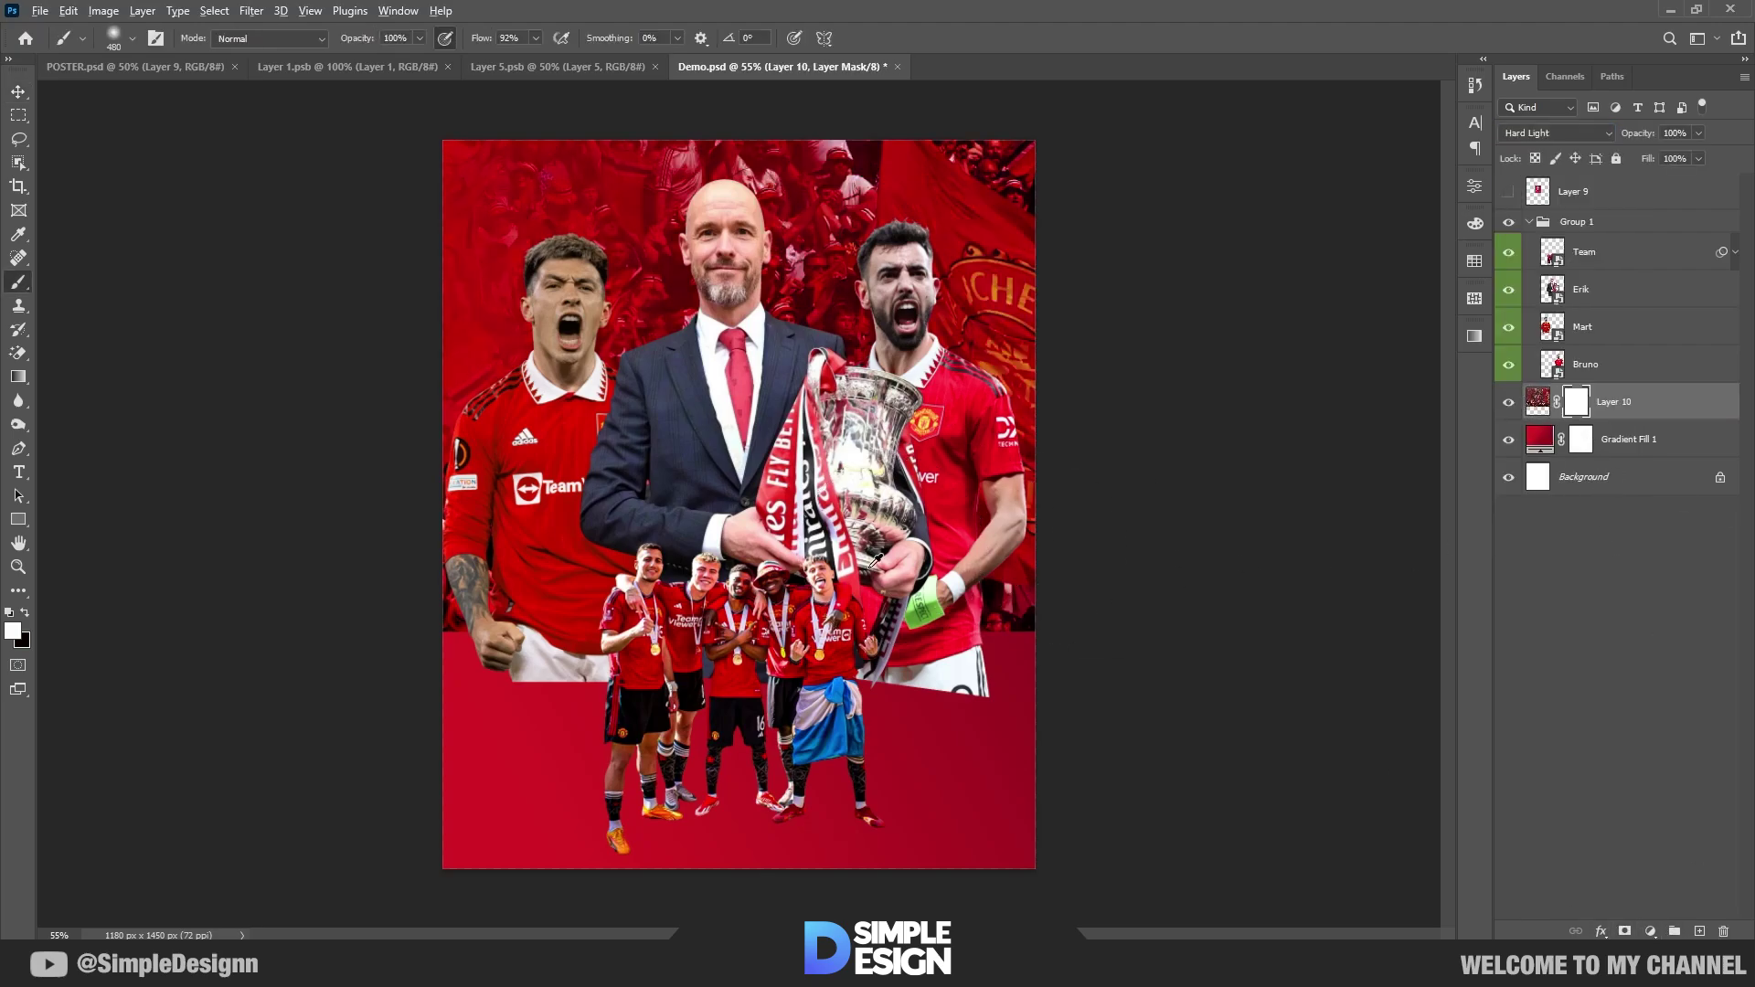
key(x)
drag(454, 646, 1191, 564)
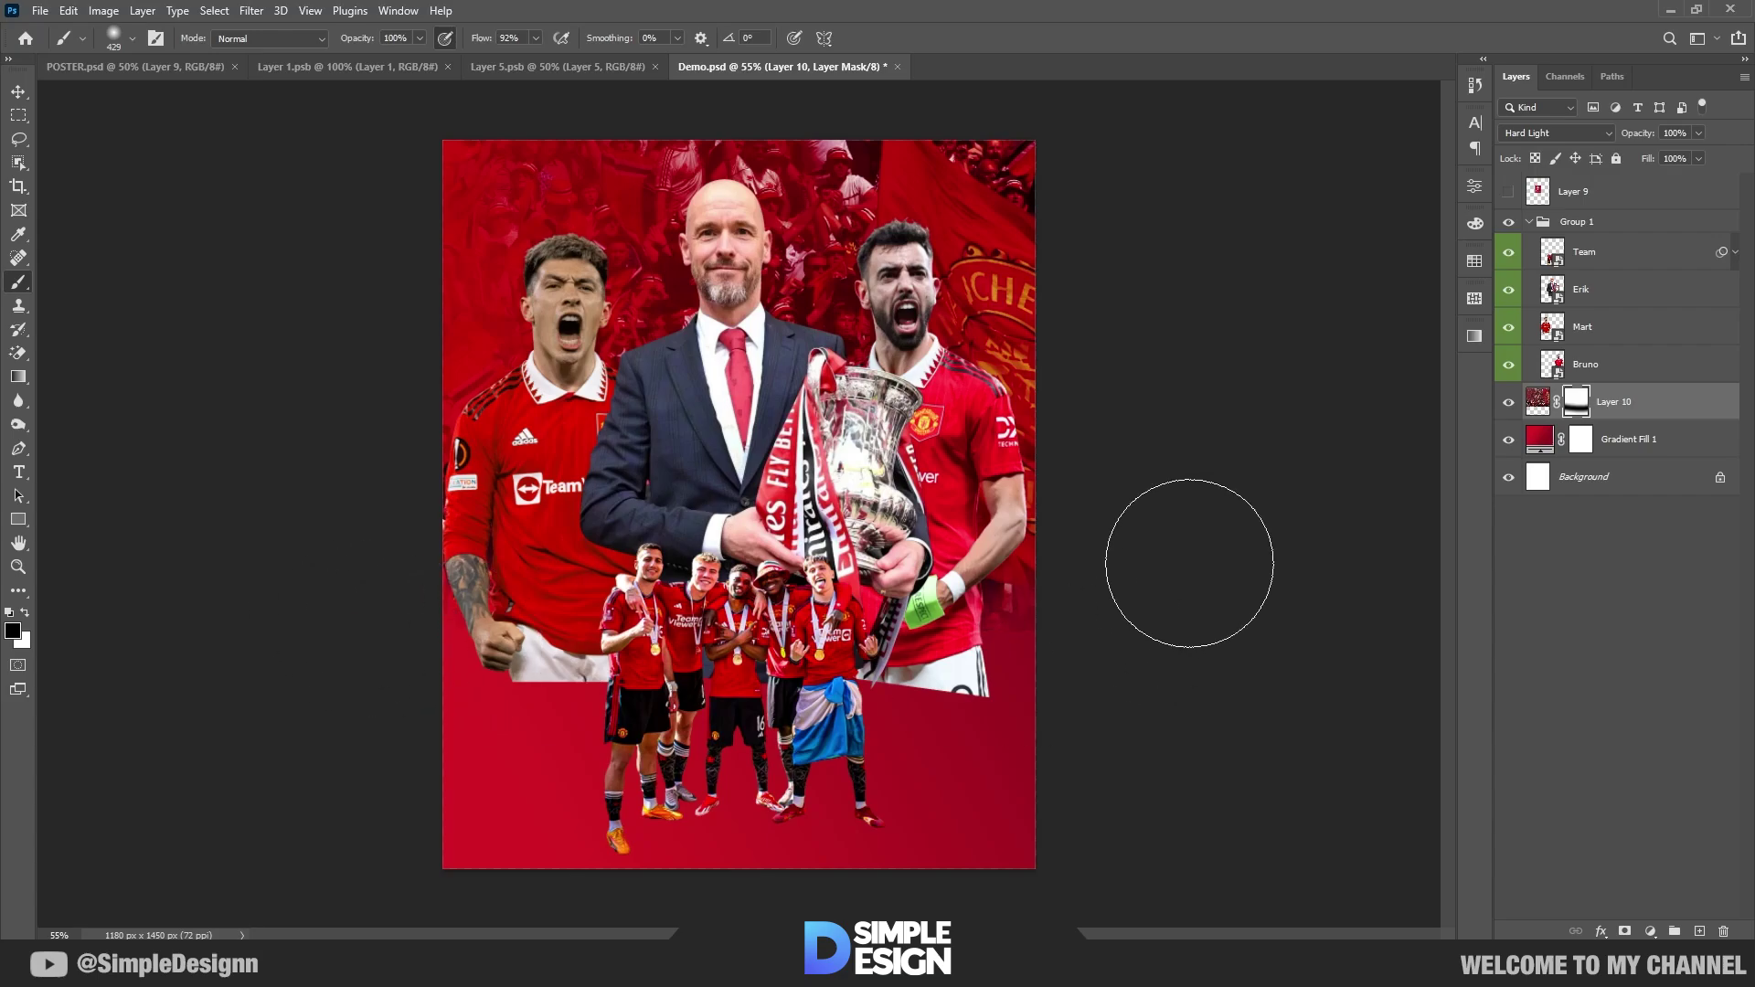
alt+right_click(936, 558)
mouse_move(936, 557)
mouse_down()
mouse_move(486, 745)
mouse_move(500, 662)
mouse_up()
drag(478, 40, 425, 39)
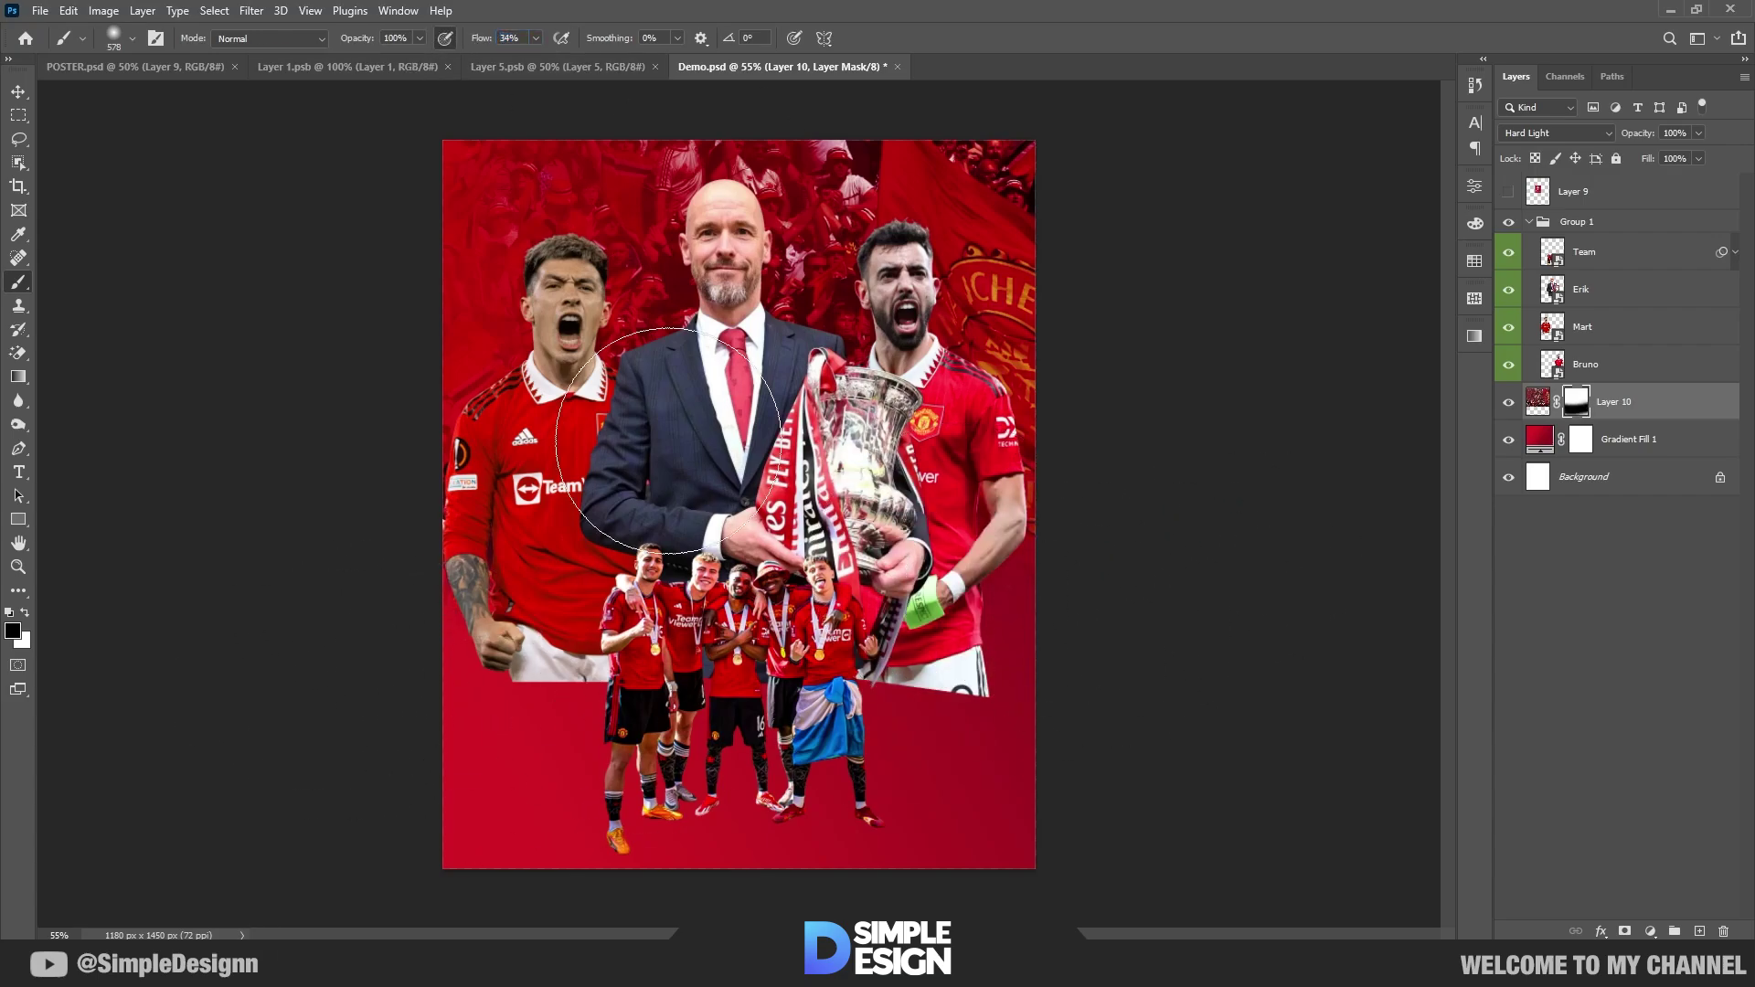
mouse_move(244, 606)
mouse_down()
mouse_move(1188, 548)
mouse_move(1106, 535)
mouse_up()
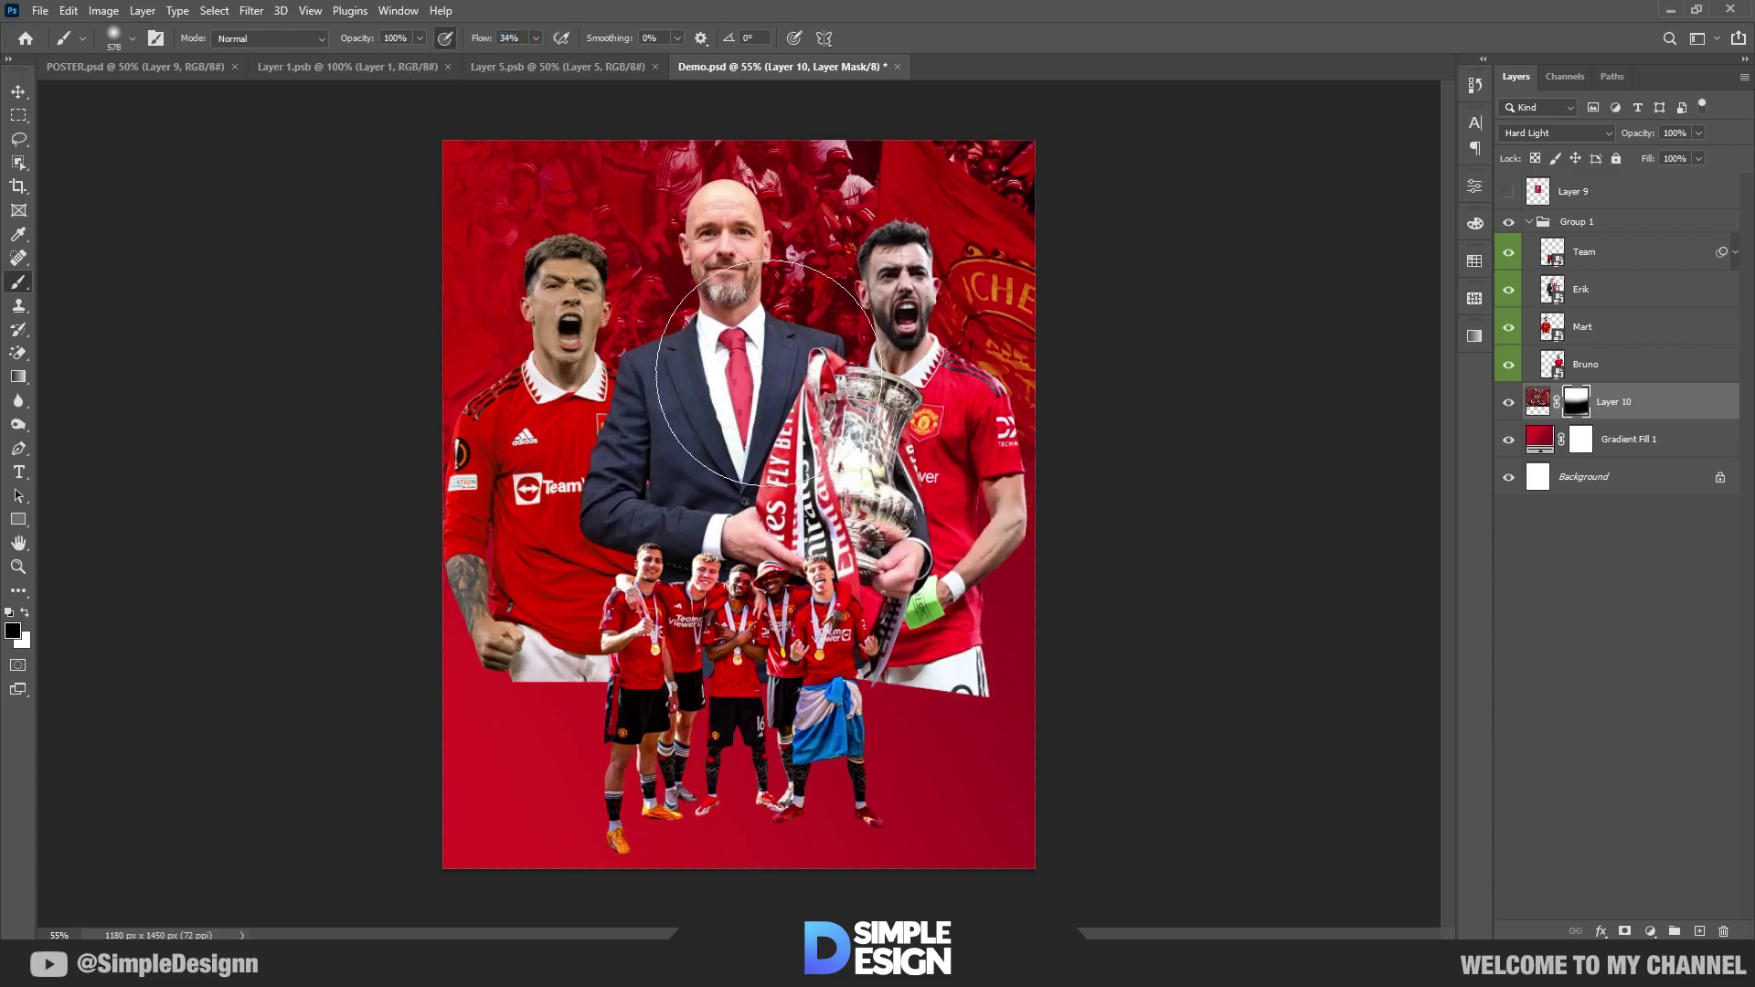
Step: Group the crowd layer with the gradient fill and name the group BG
key(v)
shift+click(1659, 448)
key(ctrl+g)
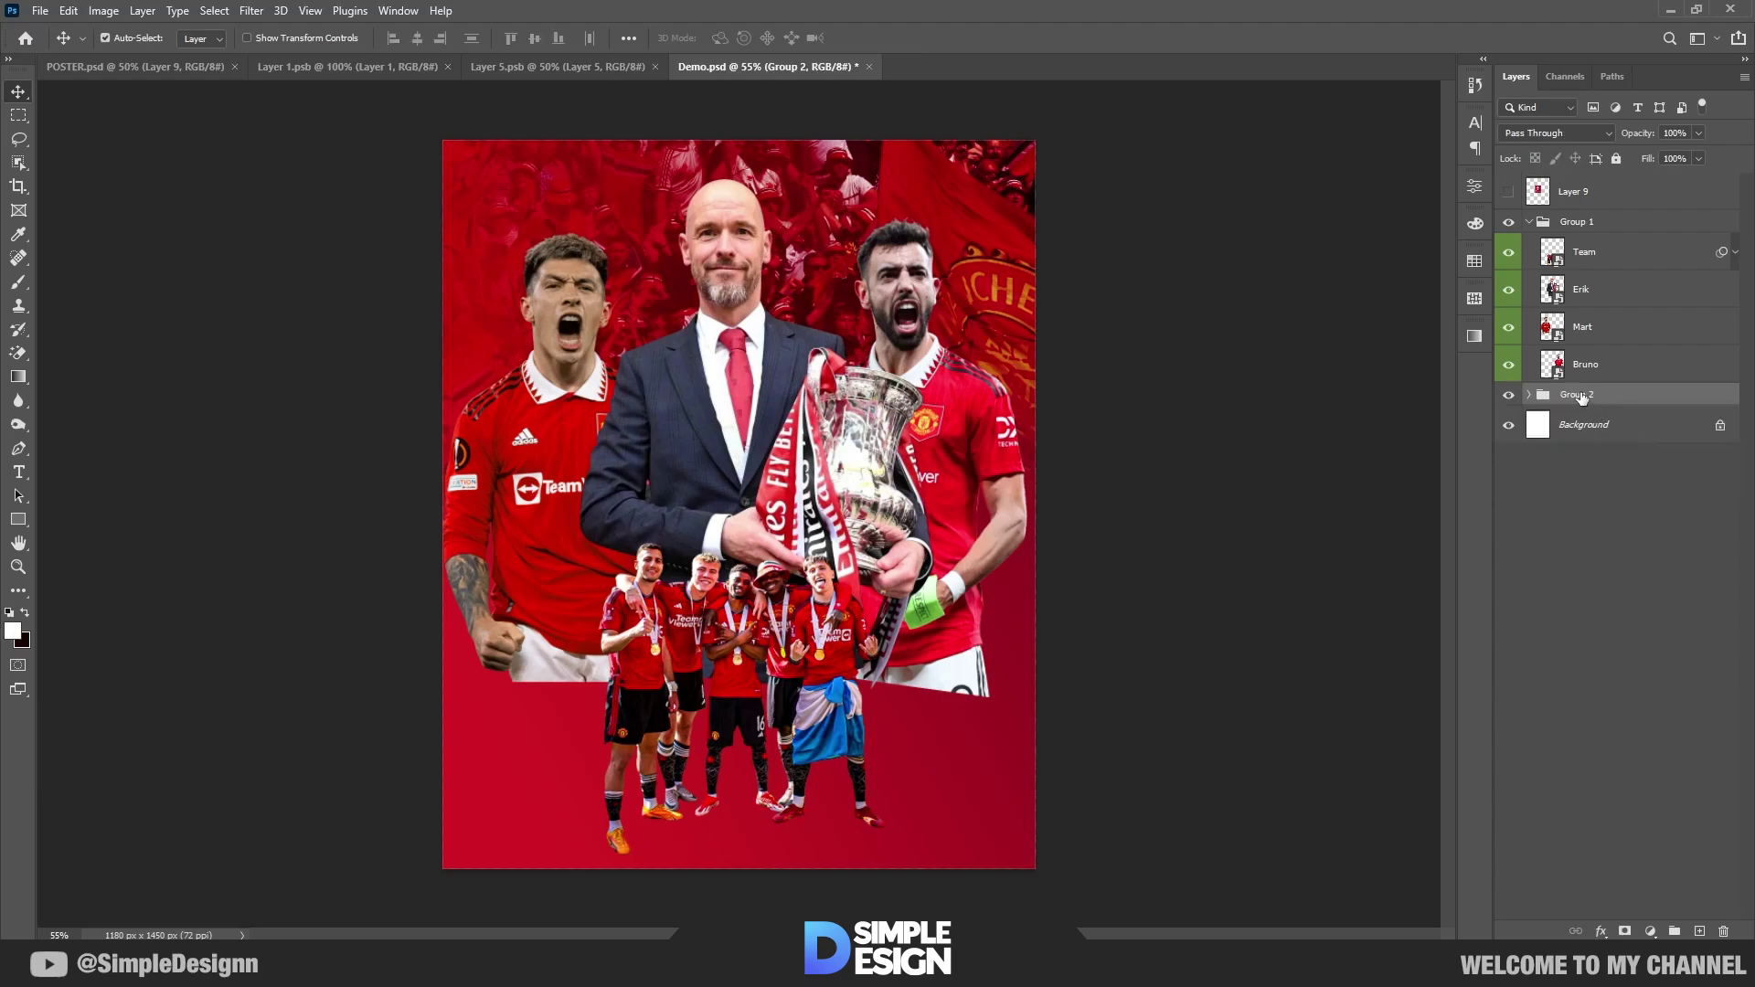
text(BG)
key(Return)
click(1600, 526)
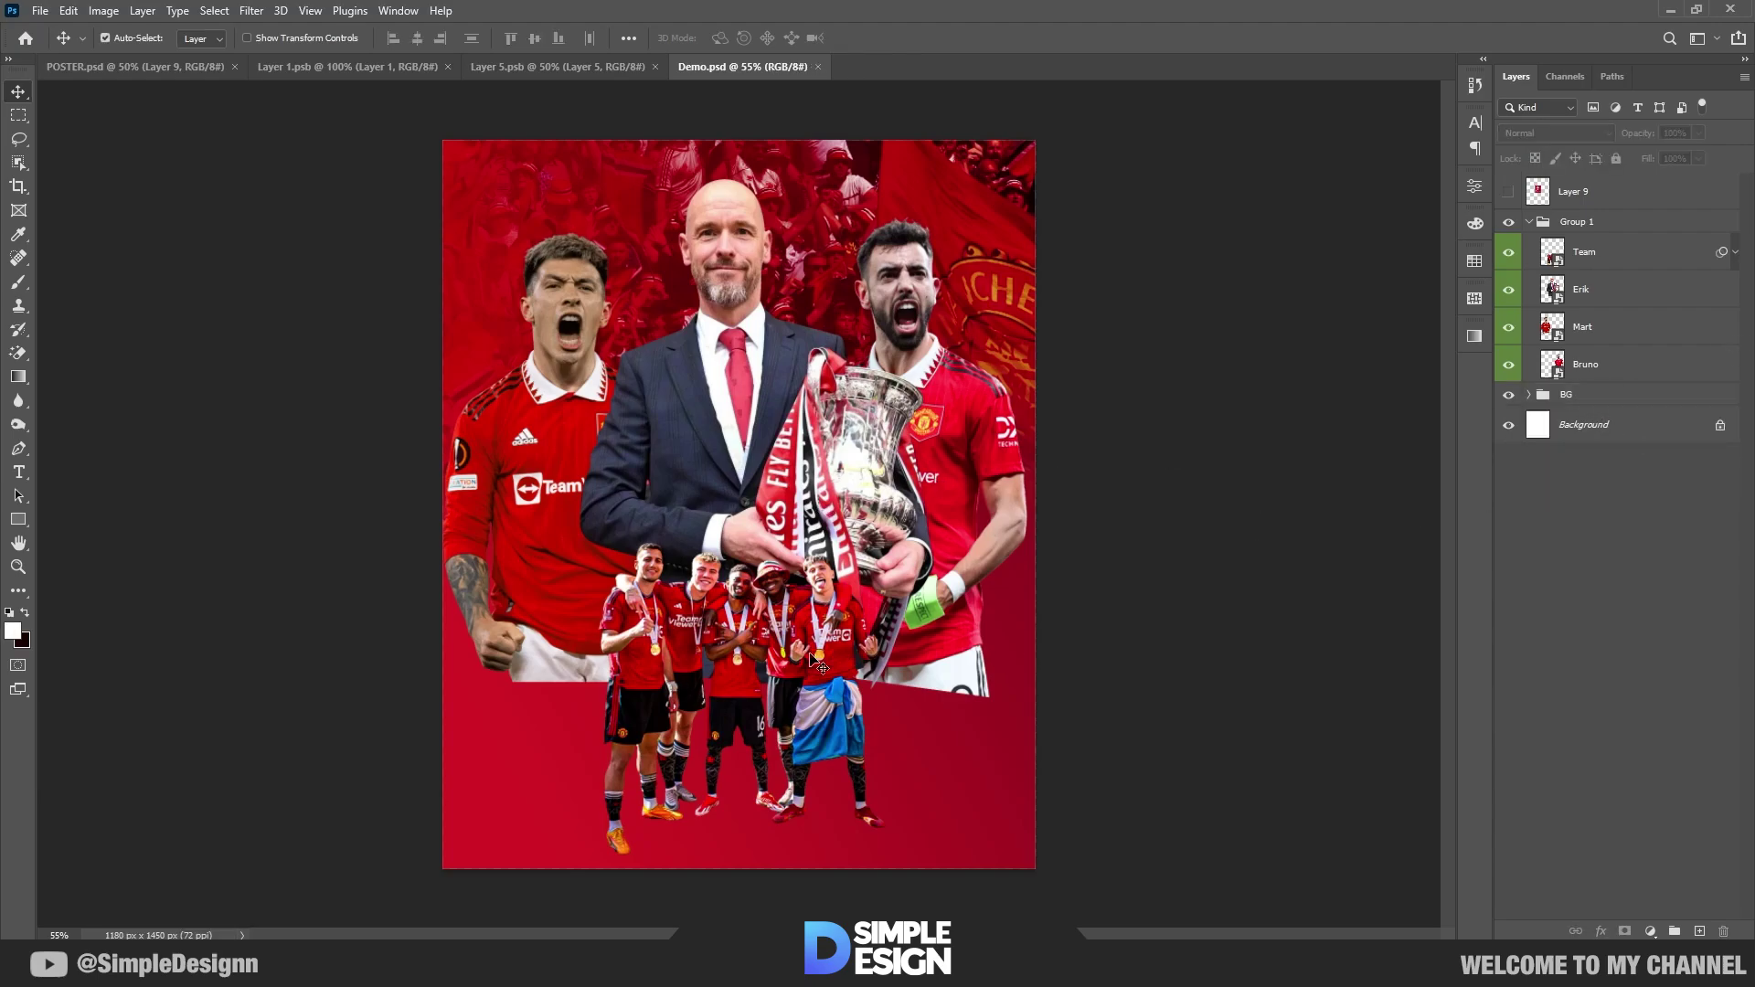
Step: Open Camera Raw on the Erik layer and set Contrast +22, Highlights +12, Shadows -14, Whites +11, Blacks -7, Texture +59 and Clarity +26
click(737, 297)
scroll(704, 231, up, 4)
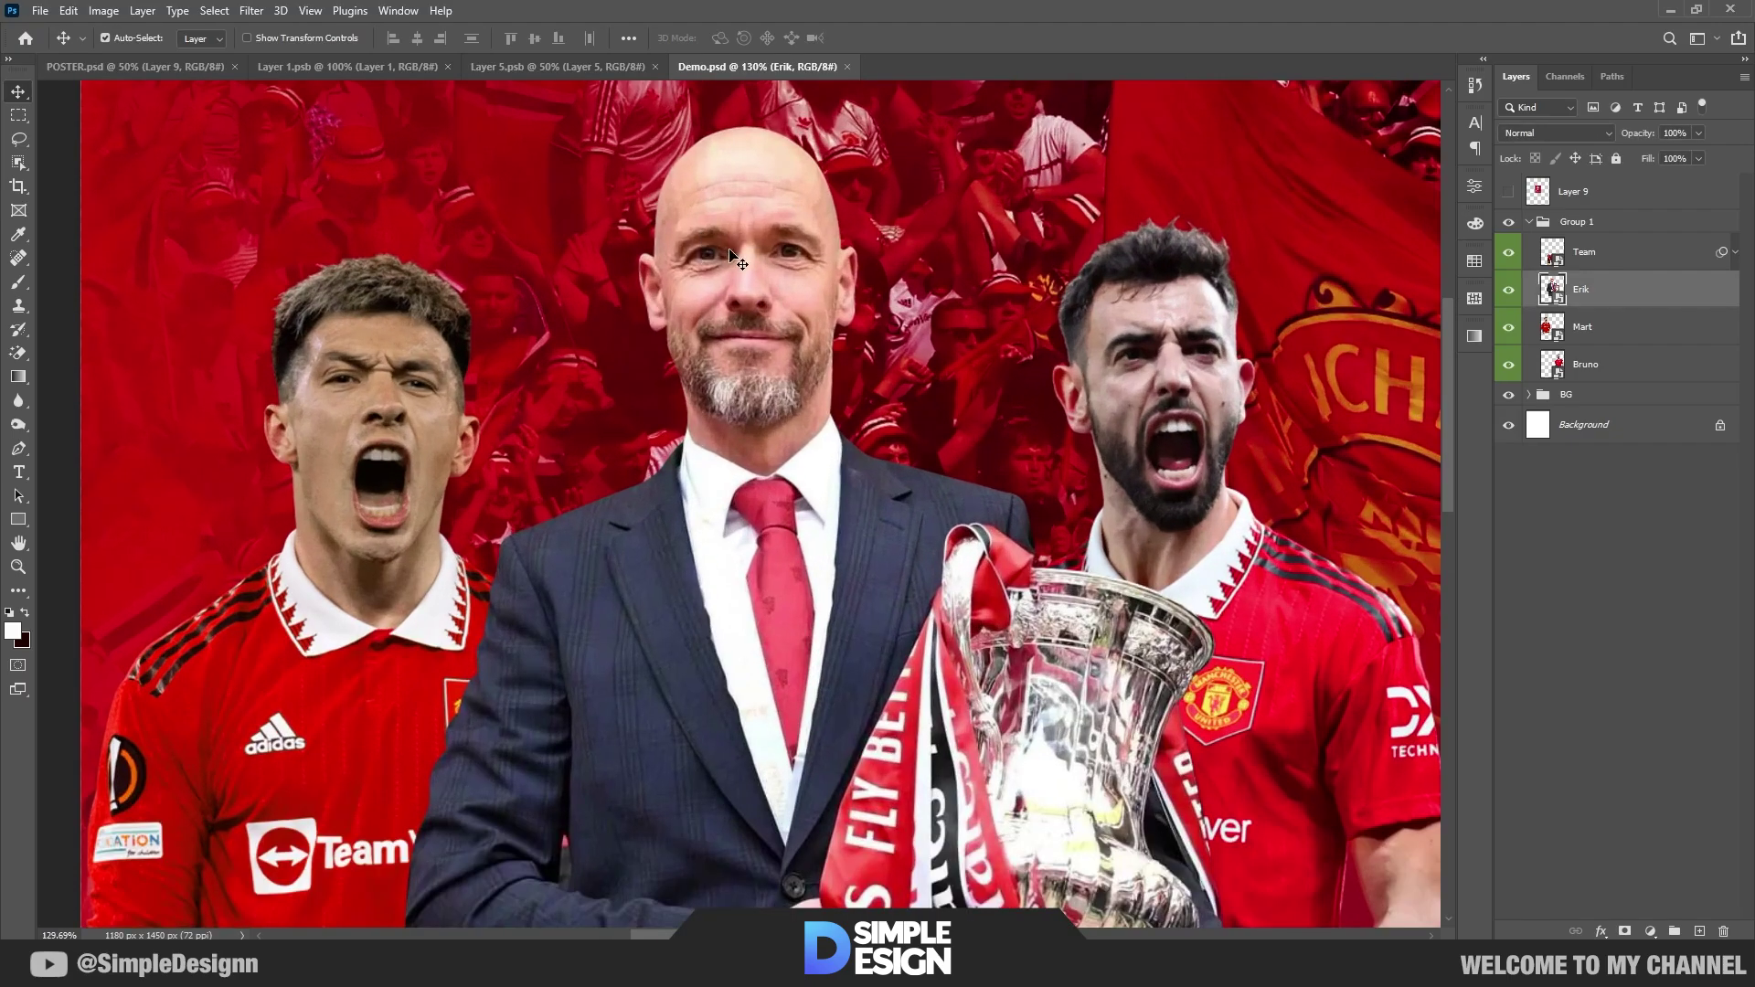
click(251, 11)
click(340, 148)
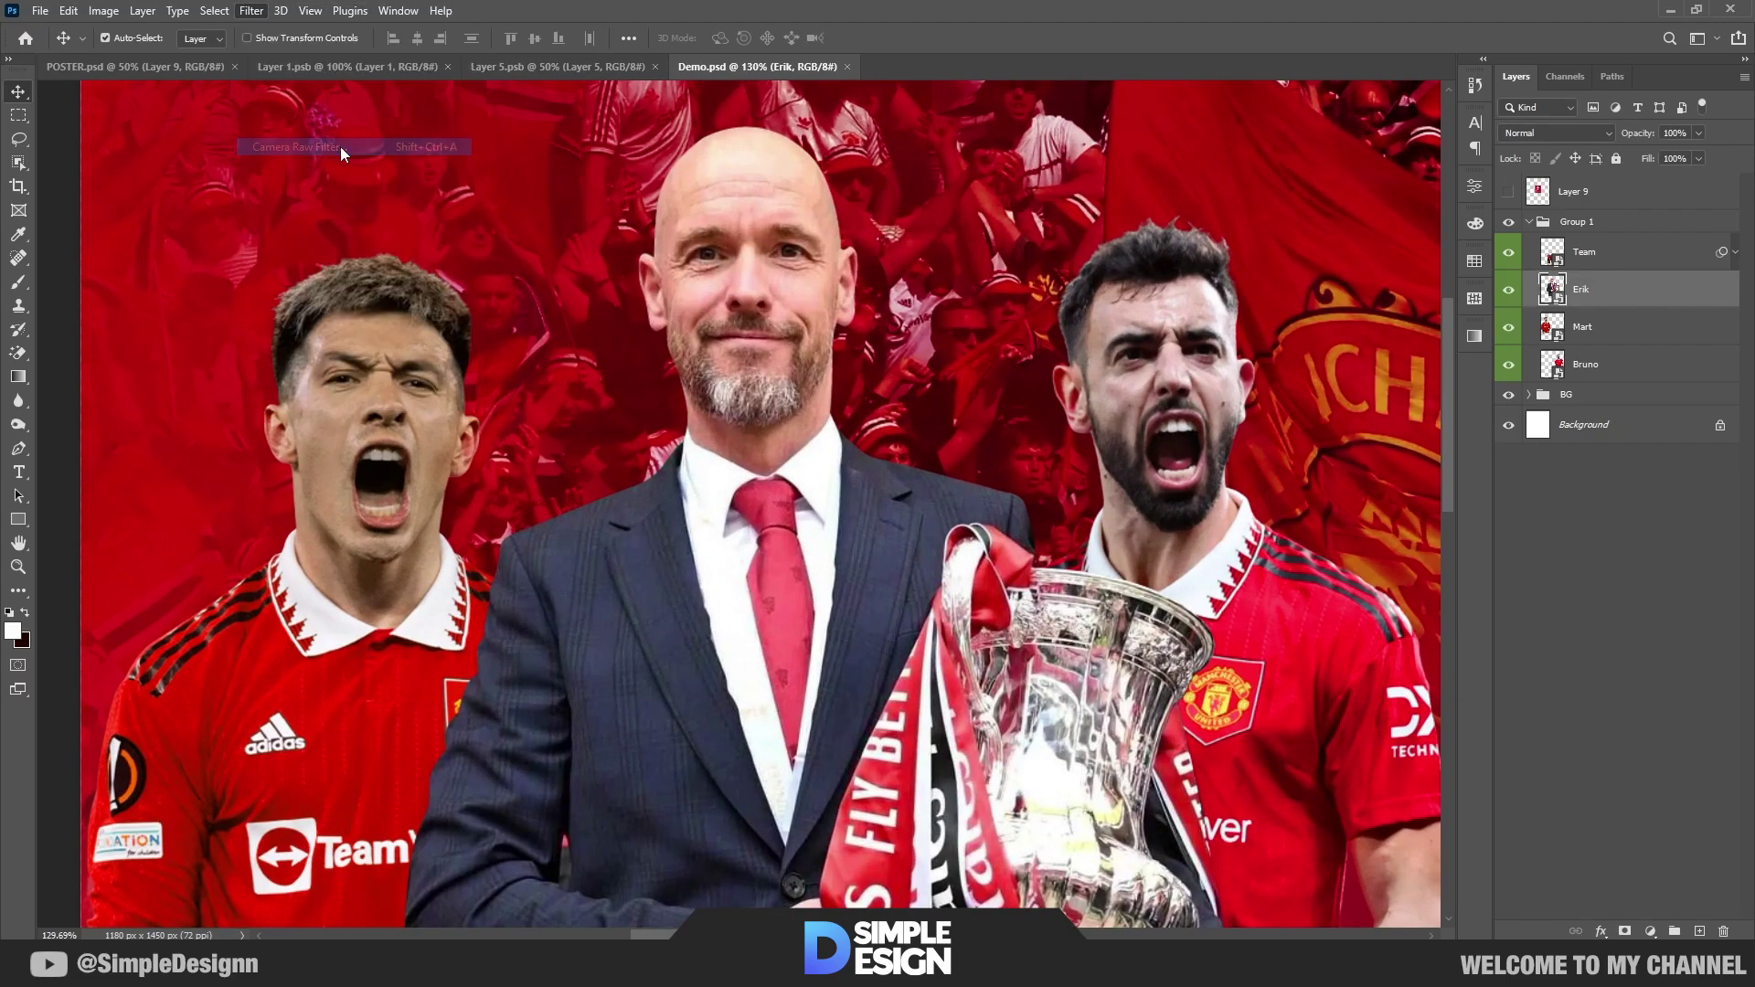
click(1518, 287)
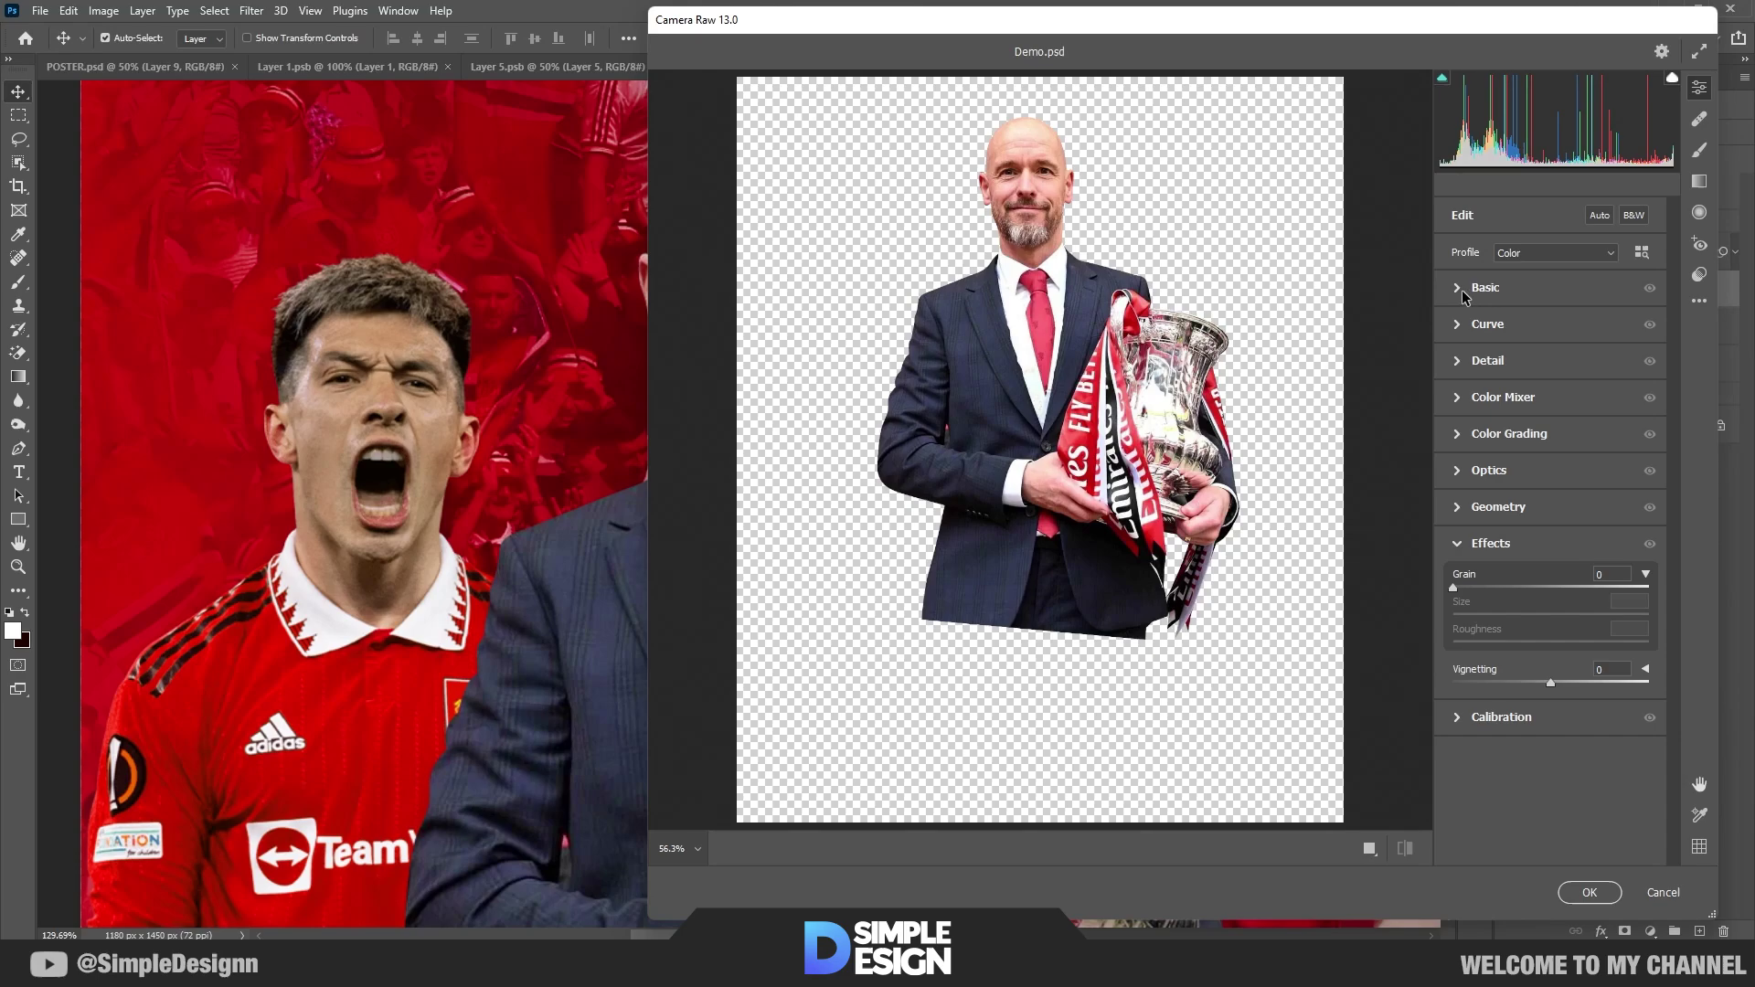
drag(1554, 459, 1579, 643)
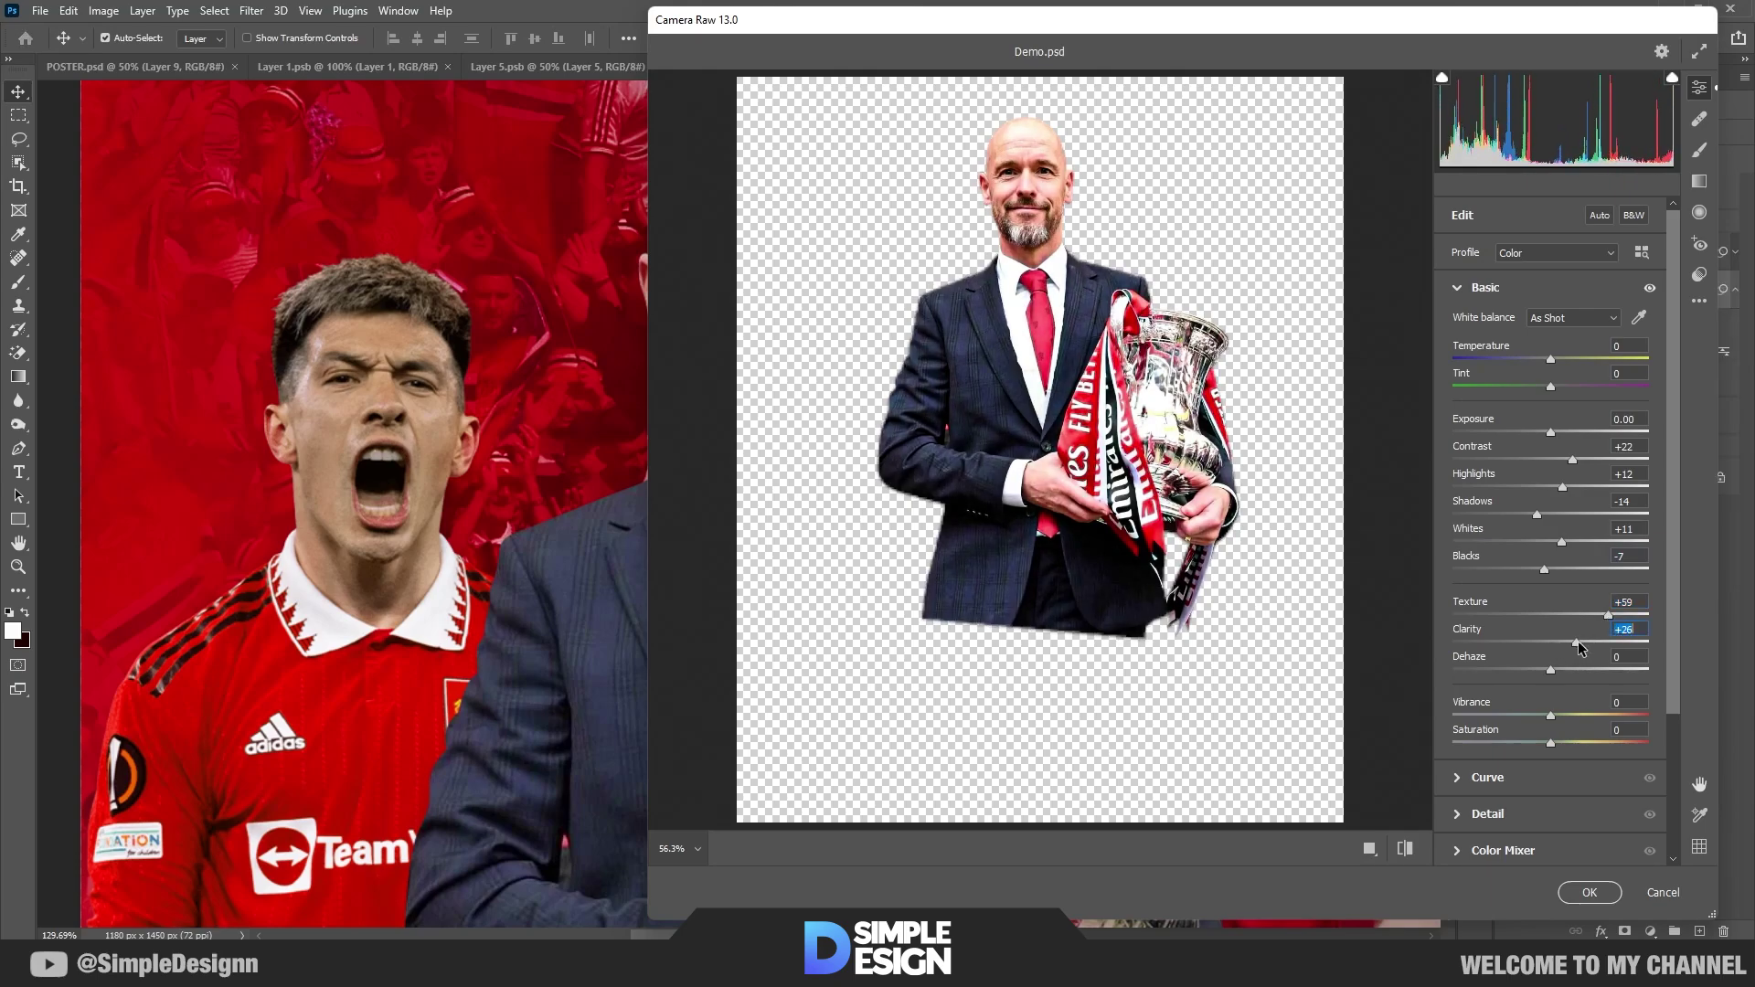
Step: Set the Camera Raw Sharpening to 15 and raise Noise Reduction to smooth the manager's skin
scroll(1564, 683, down, 3)
click(1464, 637)
drag(1014, 202, 1059, 332)
drag(1453, 405, 1474, 407)
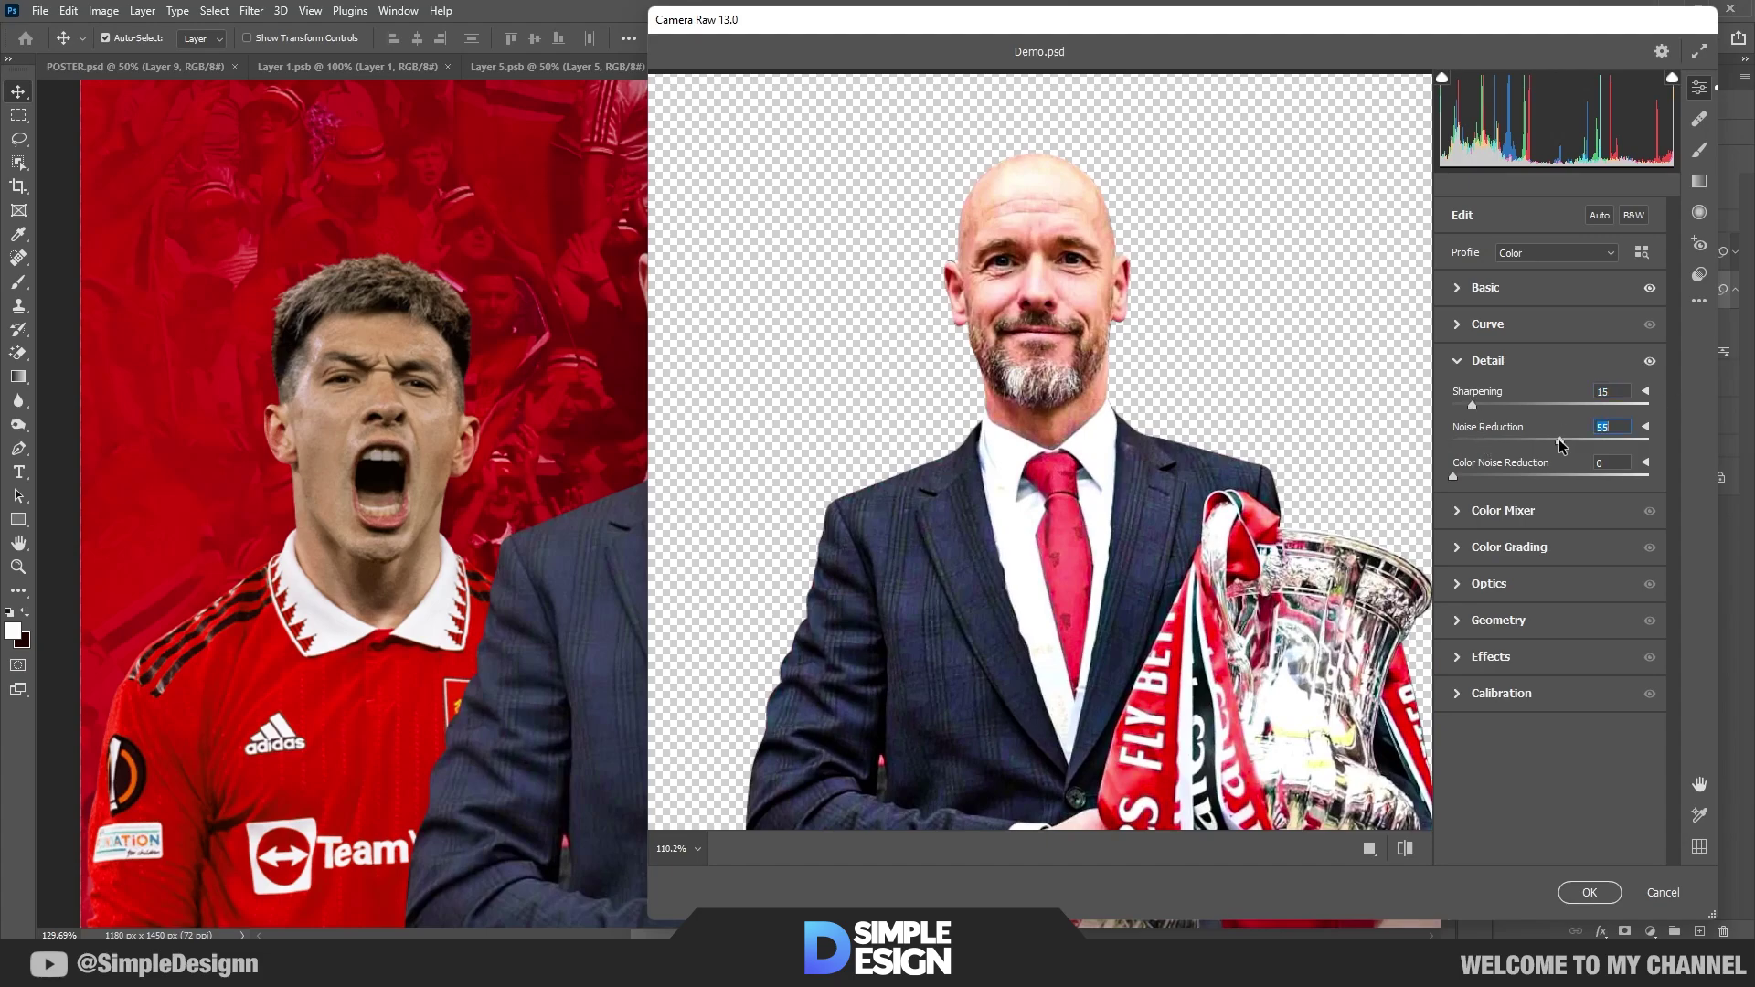
drag(1562, 445, 1573, 445)
Step: Add Camera Raw grain with Amount 14, Size 9 and Roughness 24, and apply the filter
click(1490, 657)
scroll(1097, 292, up, 7)
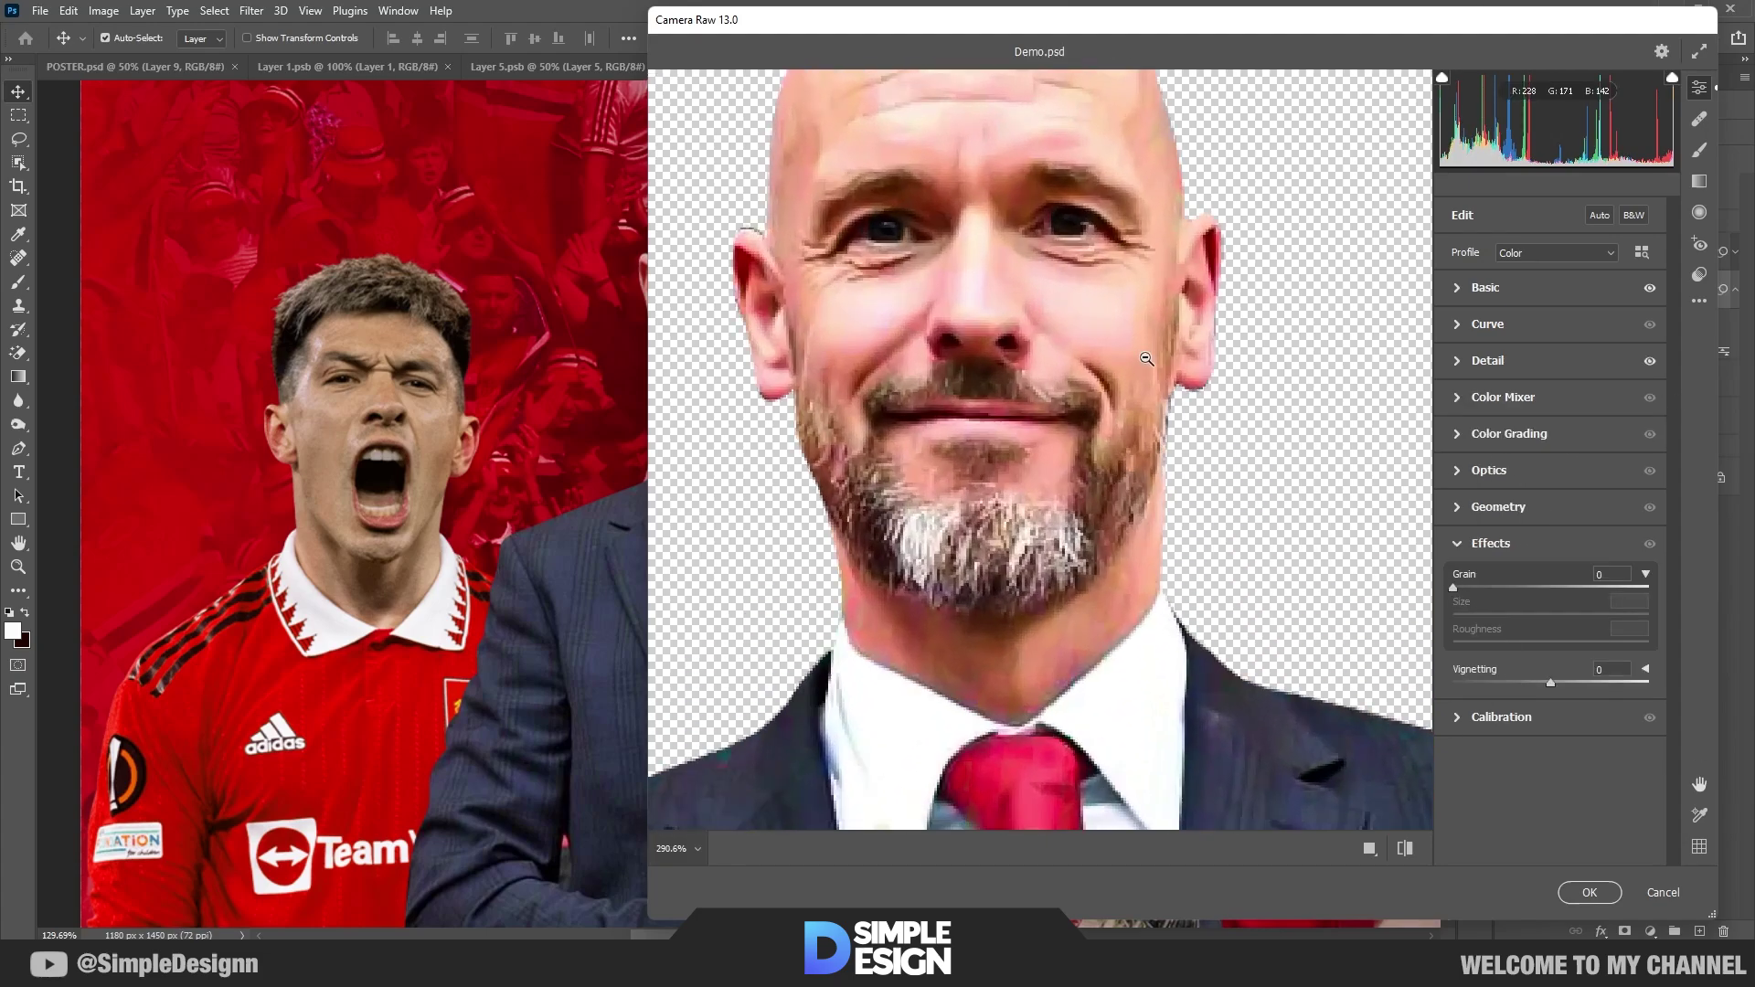
drag(1455, 587, 1430, 615)
scroll(1242, 493, down, 1)
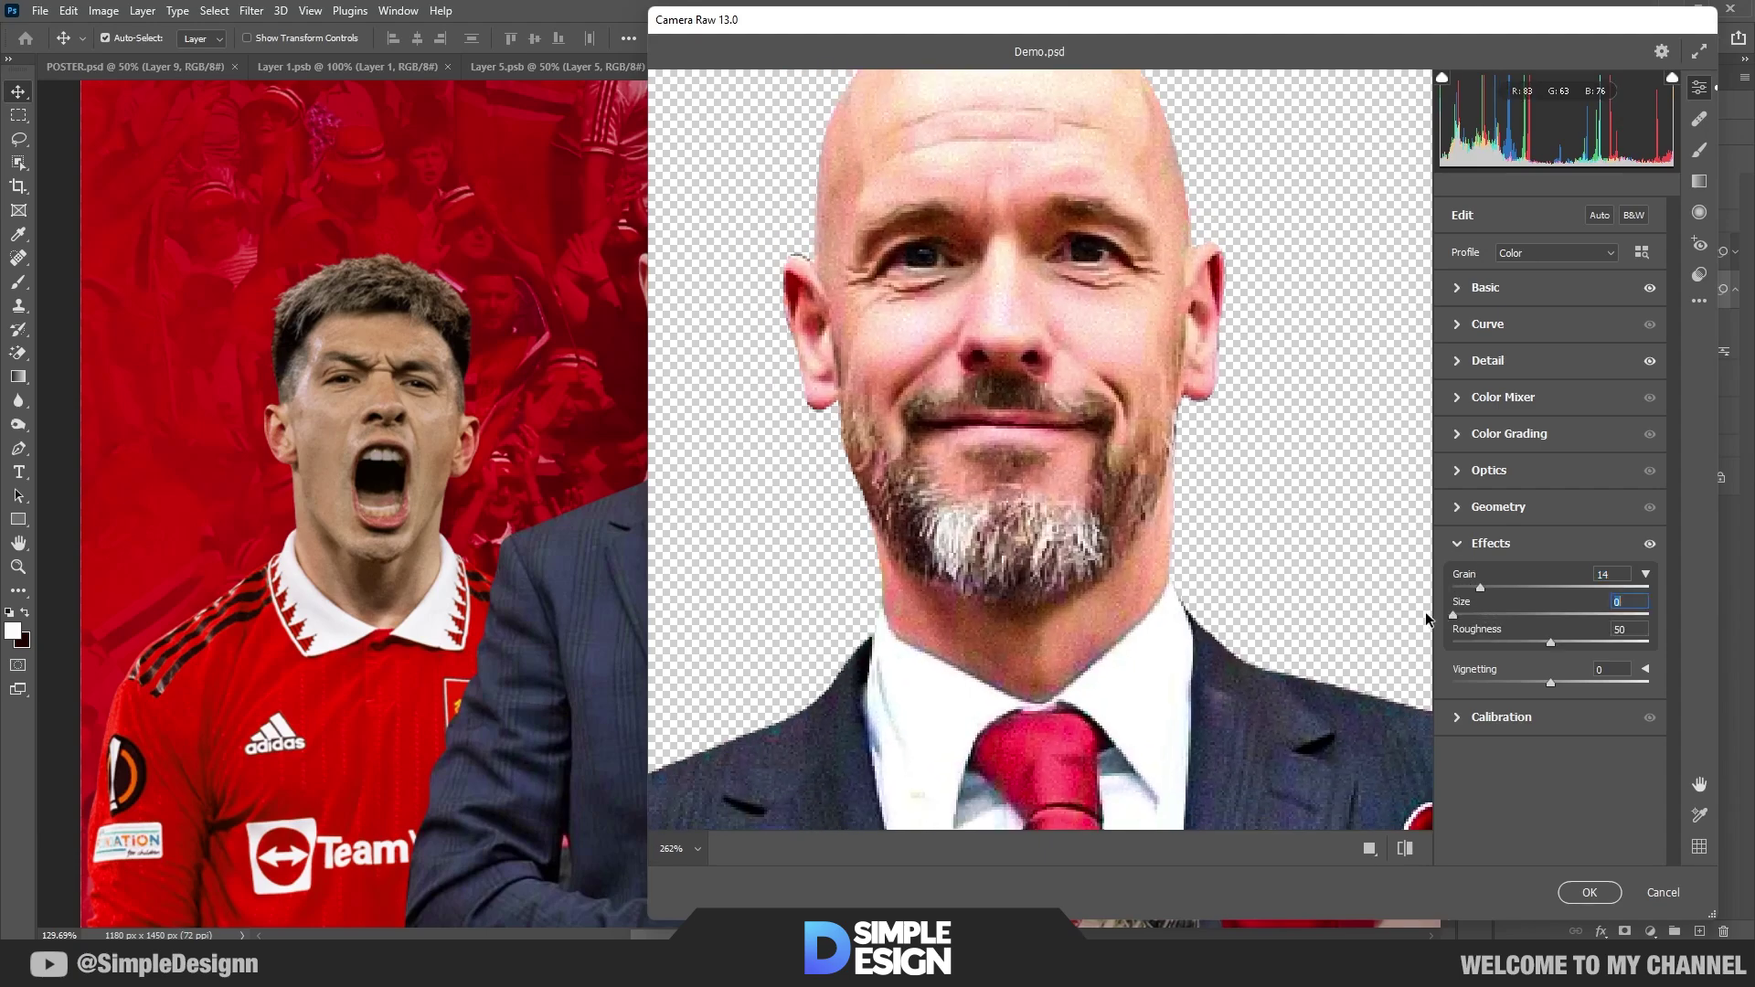
drag(1532, 642, 1449, 643)
drag(1513, 642, 1499, 643)
click(1588, 892)
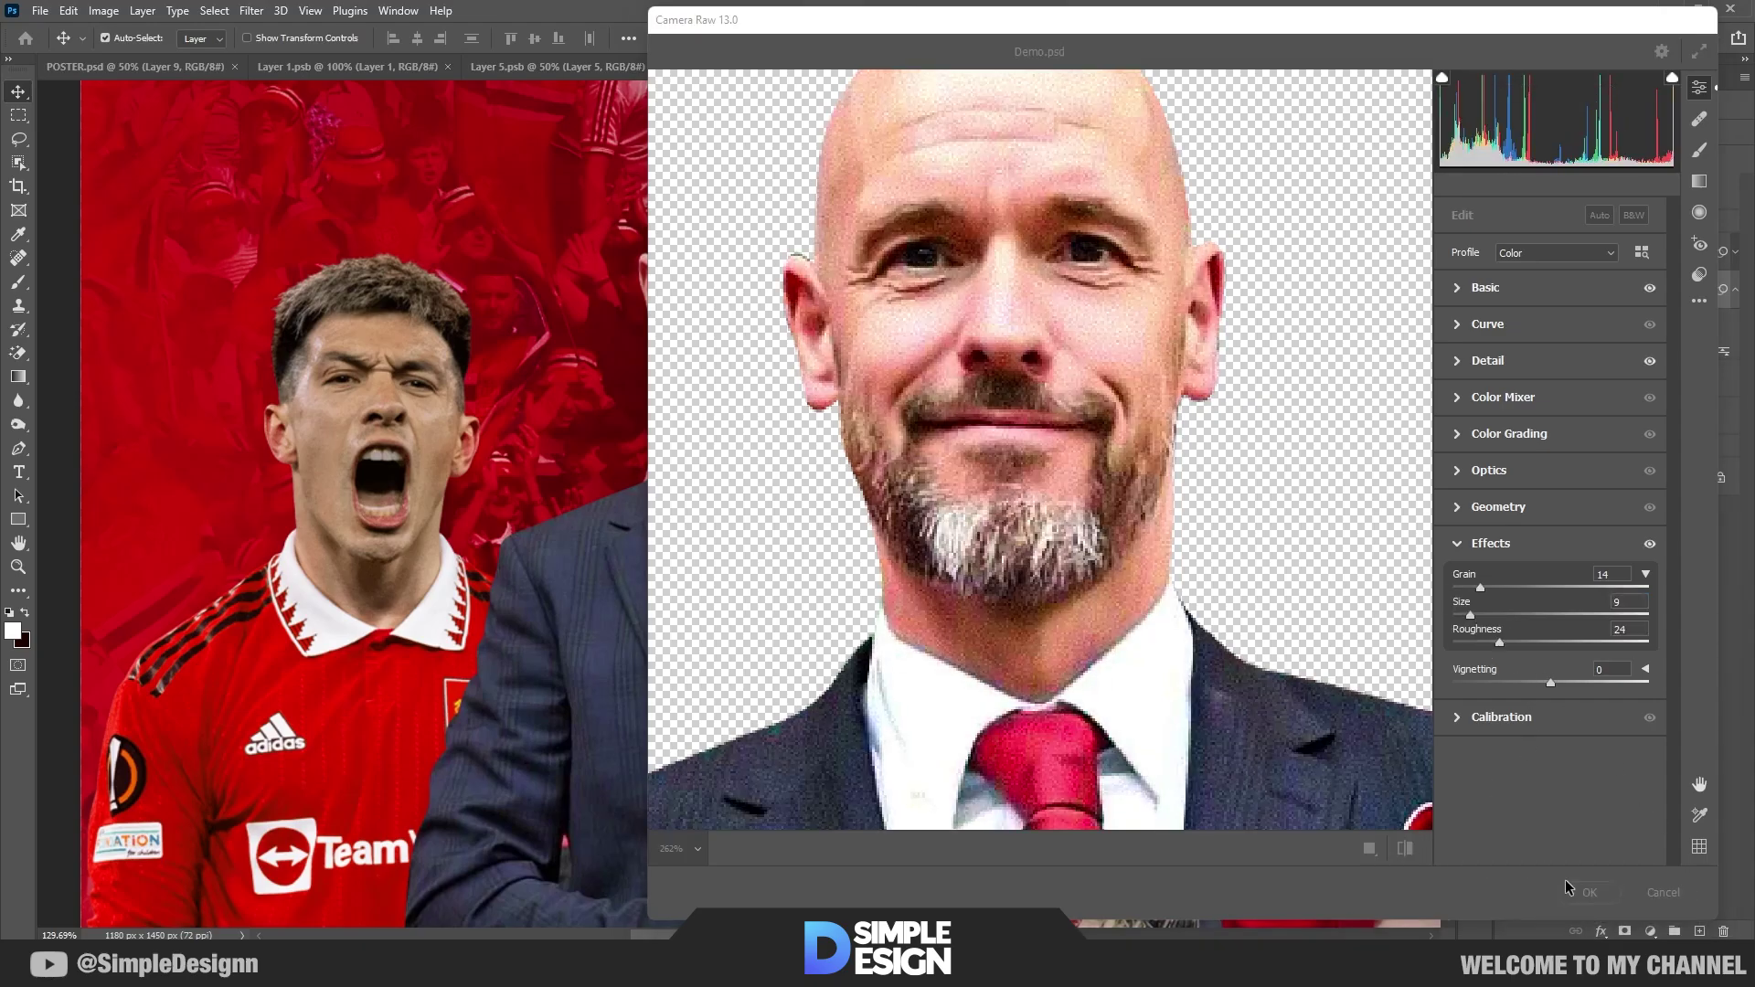
Step: Copy the Erik layer's Camera Raw smart filter onto the Bruno and Mart layers
scroll(1196, 506, down, 5)
scroll(916, 364, up, 1)
scroll(919, 370, up, 1)
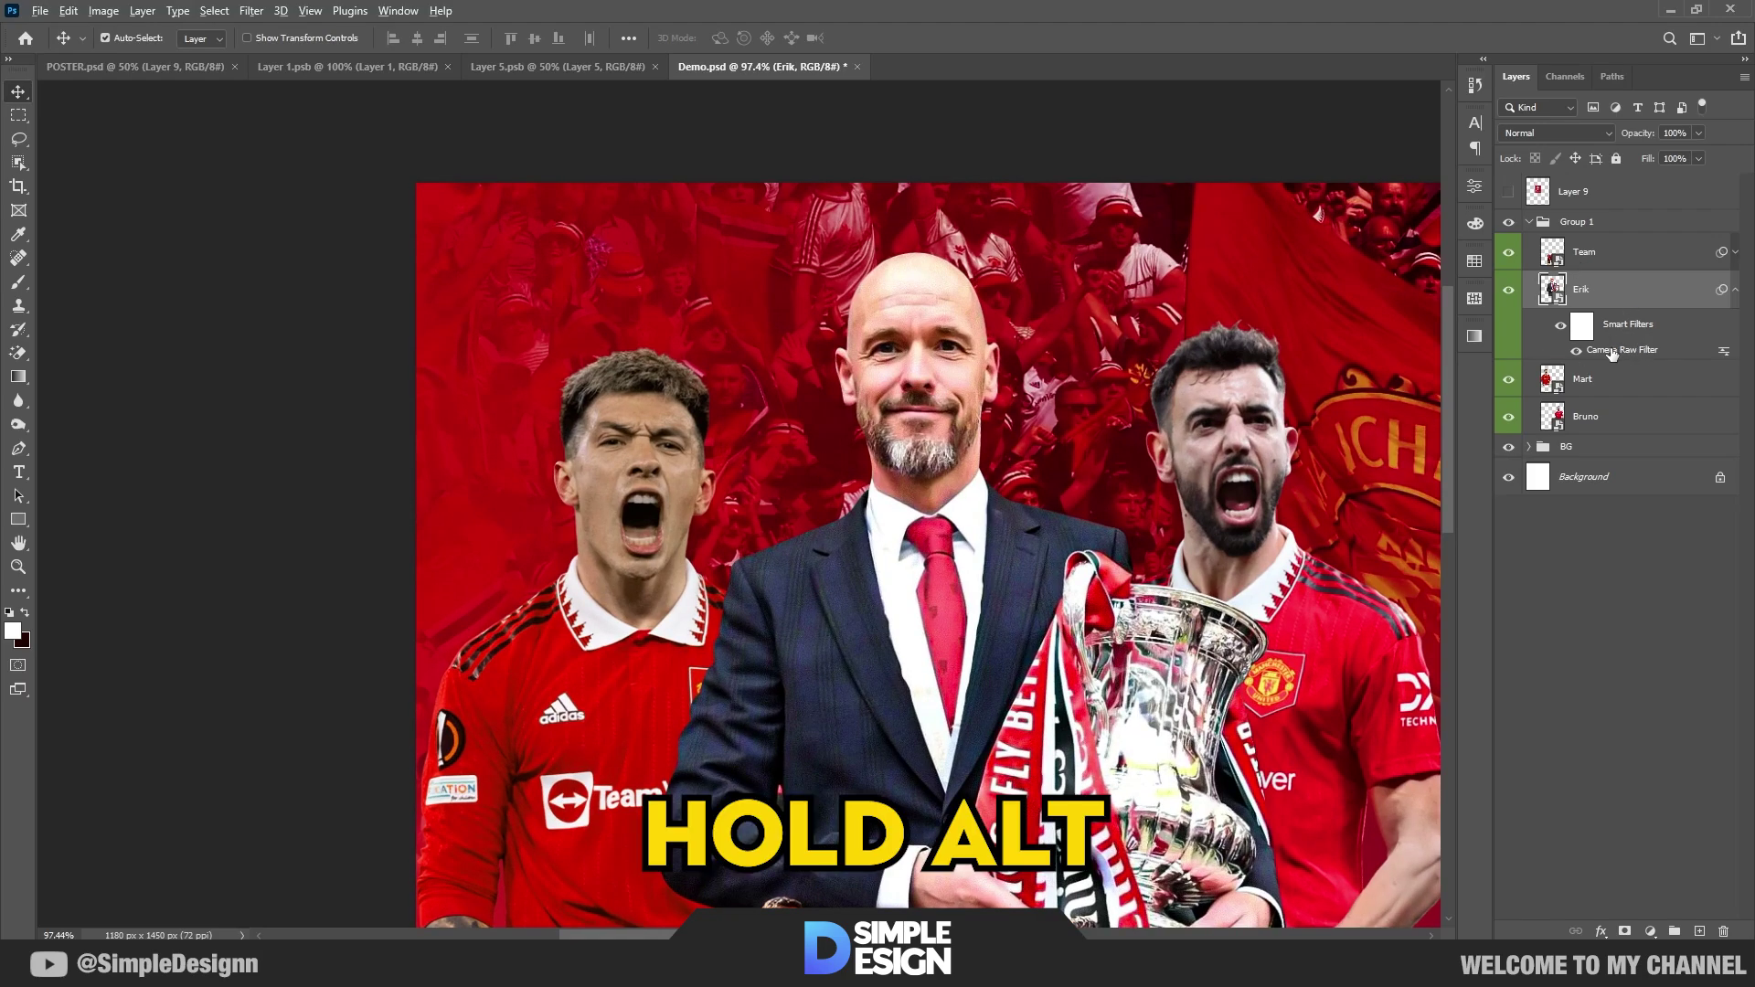
drag(1642, 357, 1643, 355)
drag(1586, 417, 1586, 417)
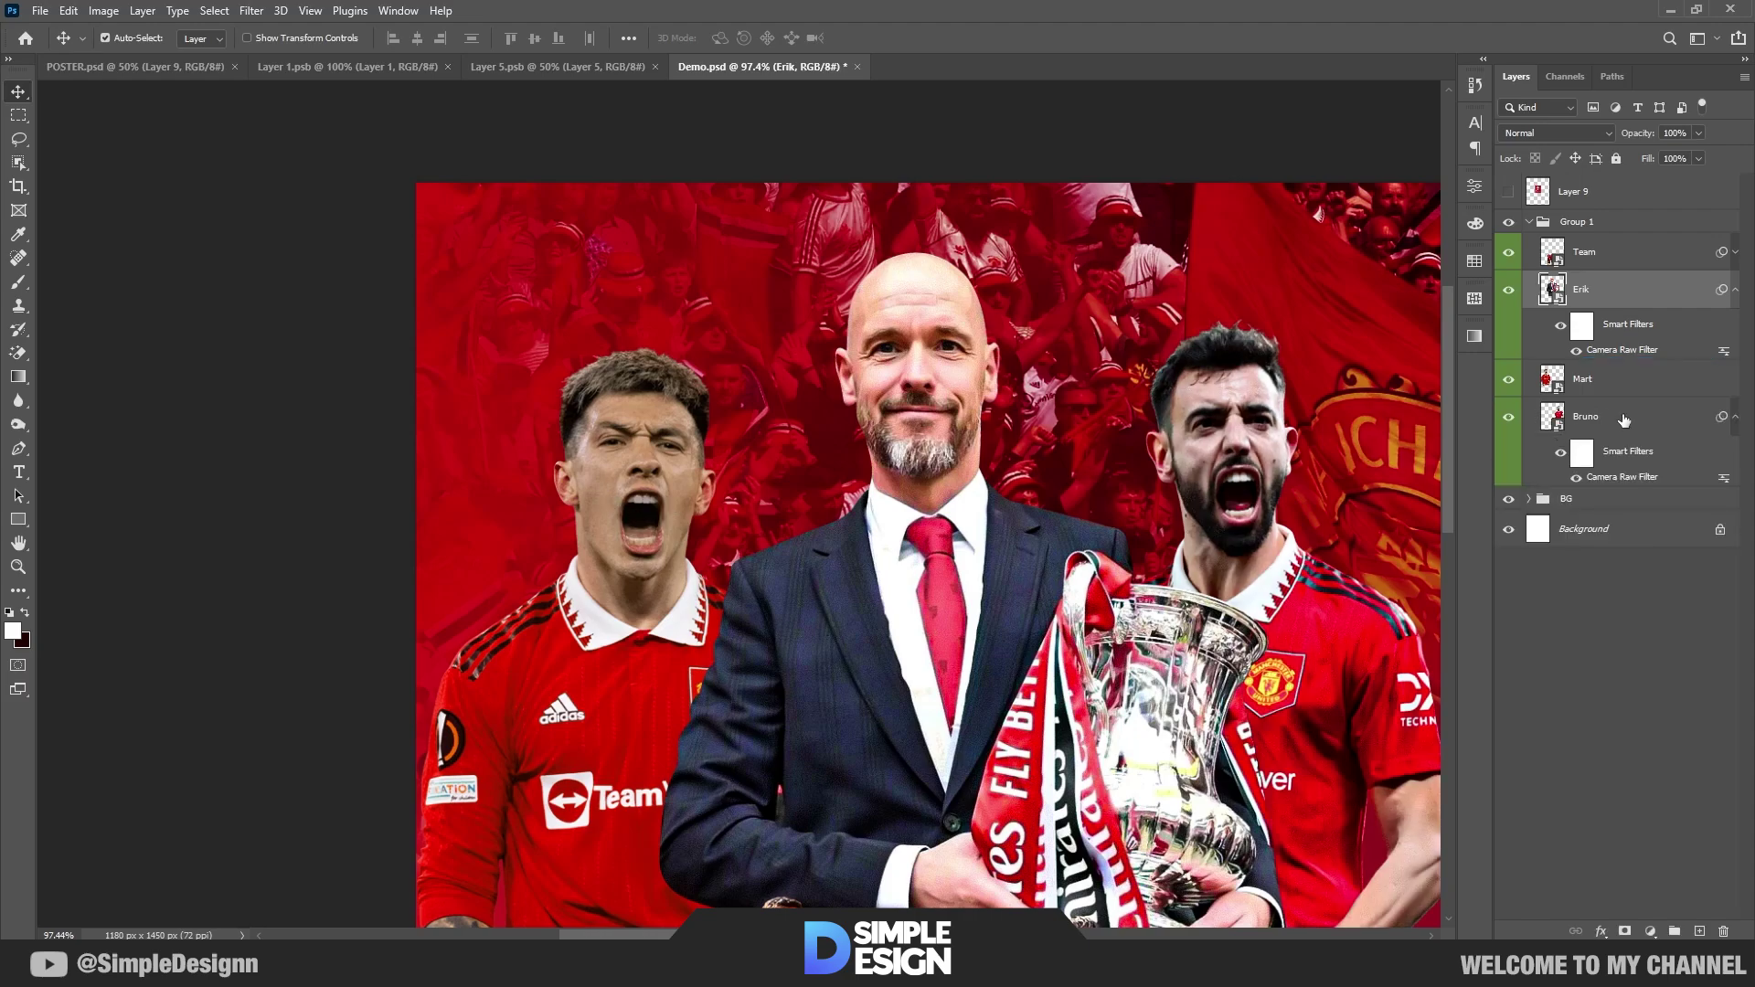
drag(1637, 351, 1639, 358)
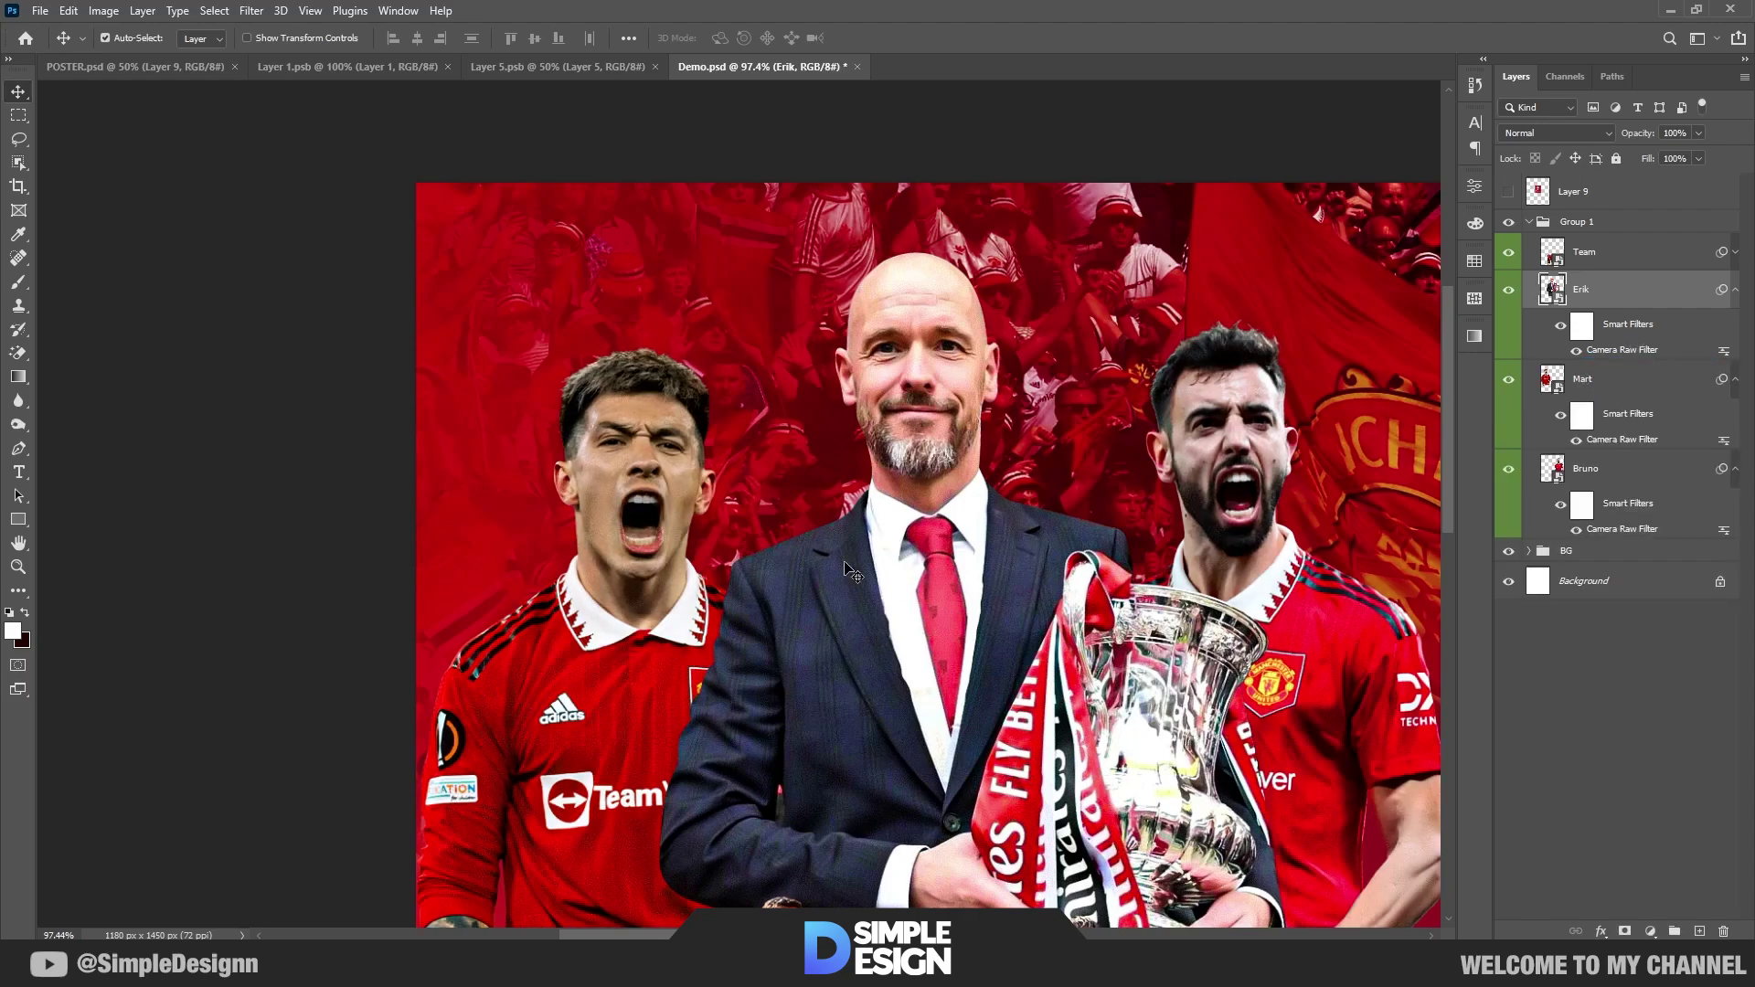
click(640, 499)
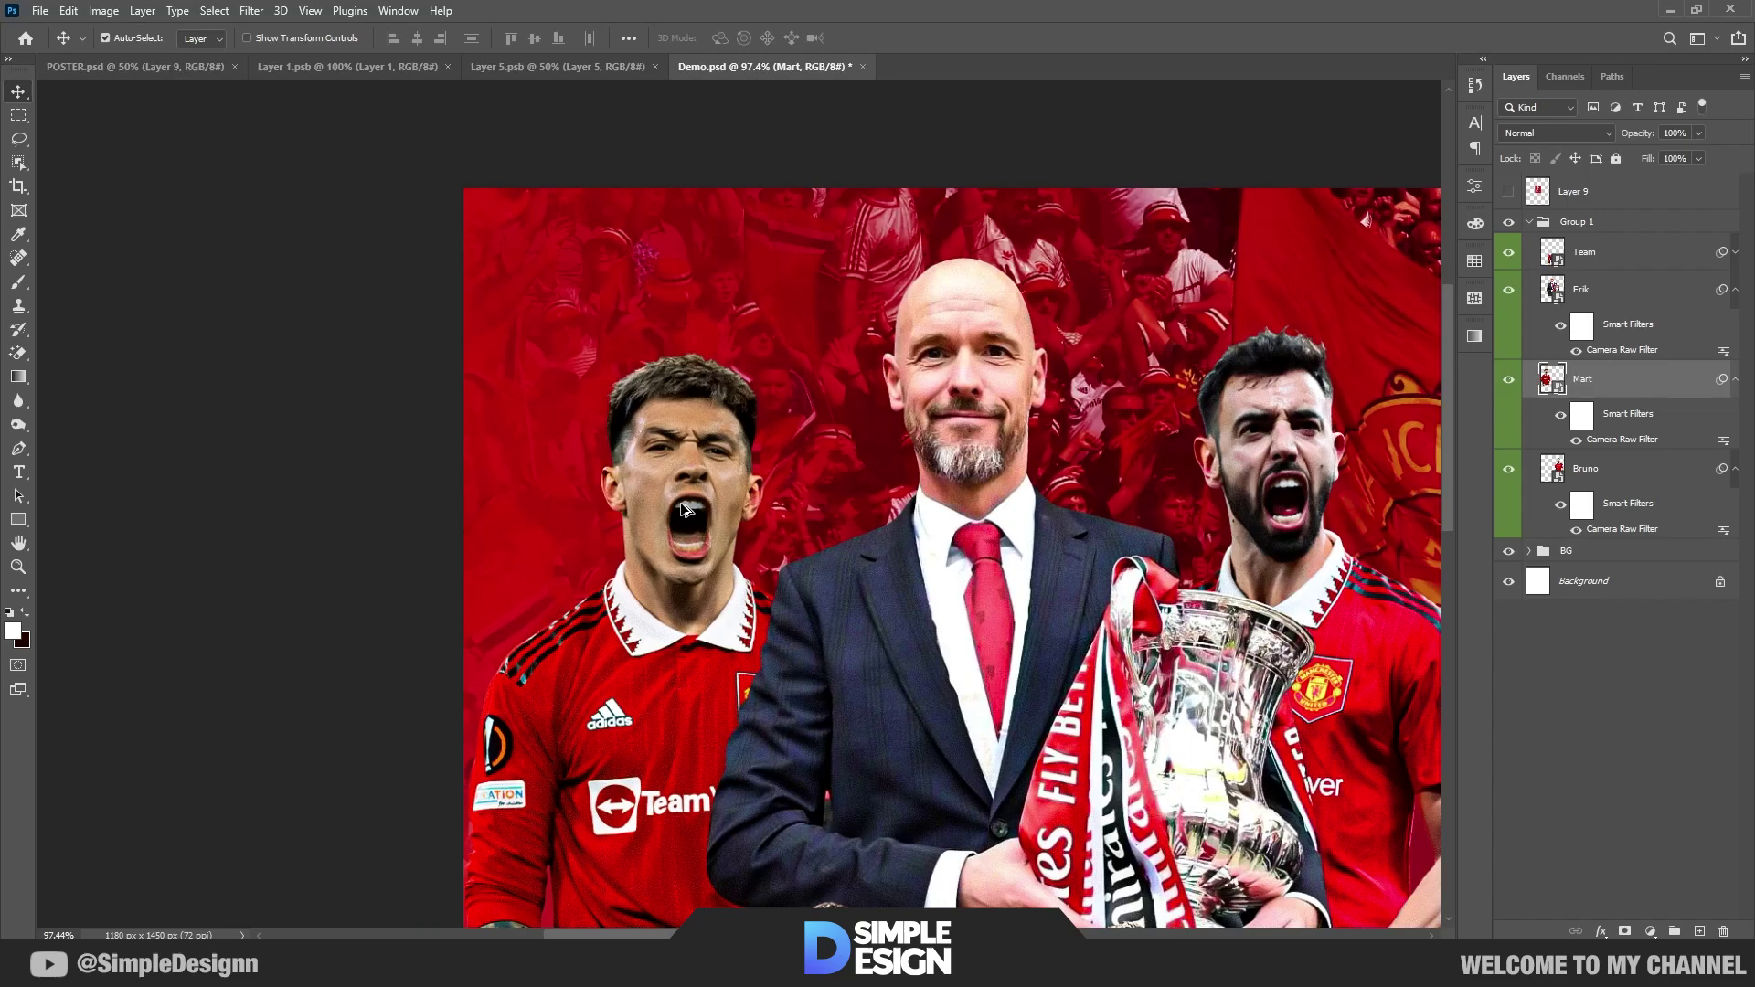
scroll(686, 510, down, 6)
click(759, 667)
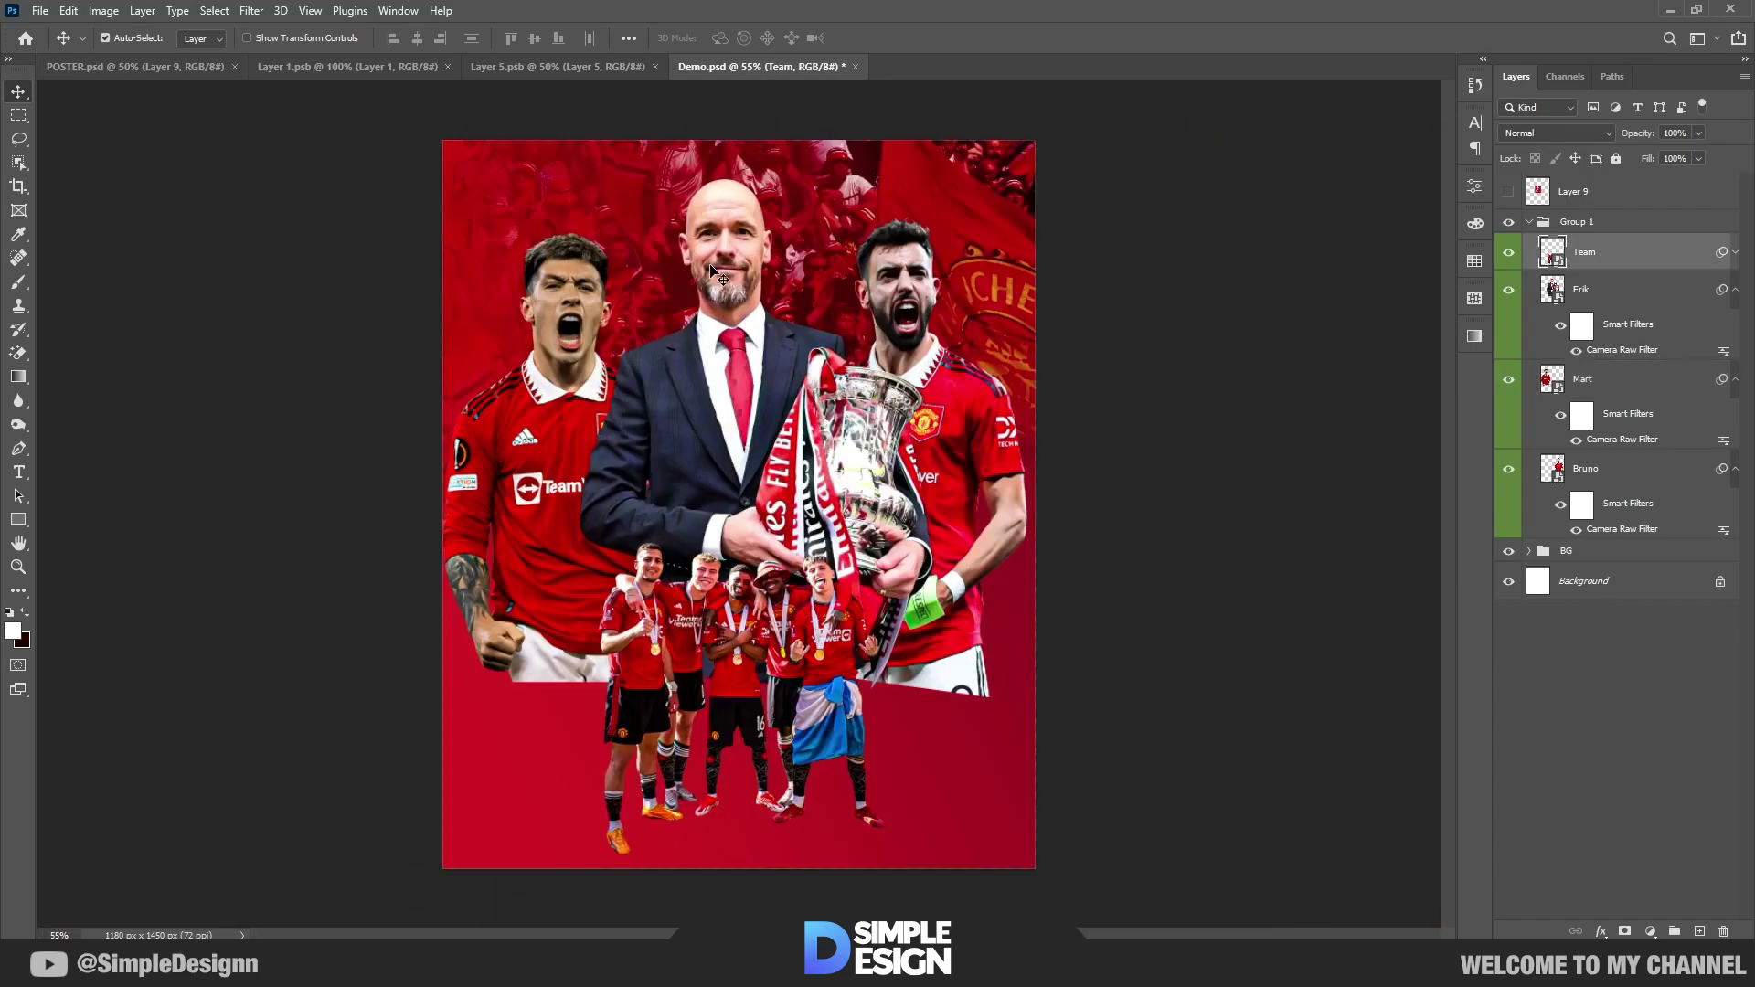
Step: Select the Erik layer and collapse the smart filter lists of the Erik, Mart and Bruno layers
scroll(704, 259, up, 7)
click(733, 228)
scroll(734, 229, up, 1)
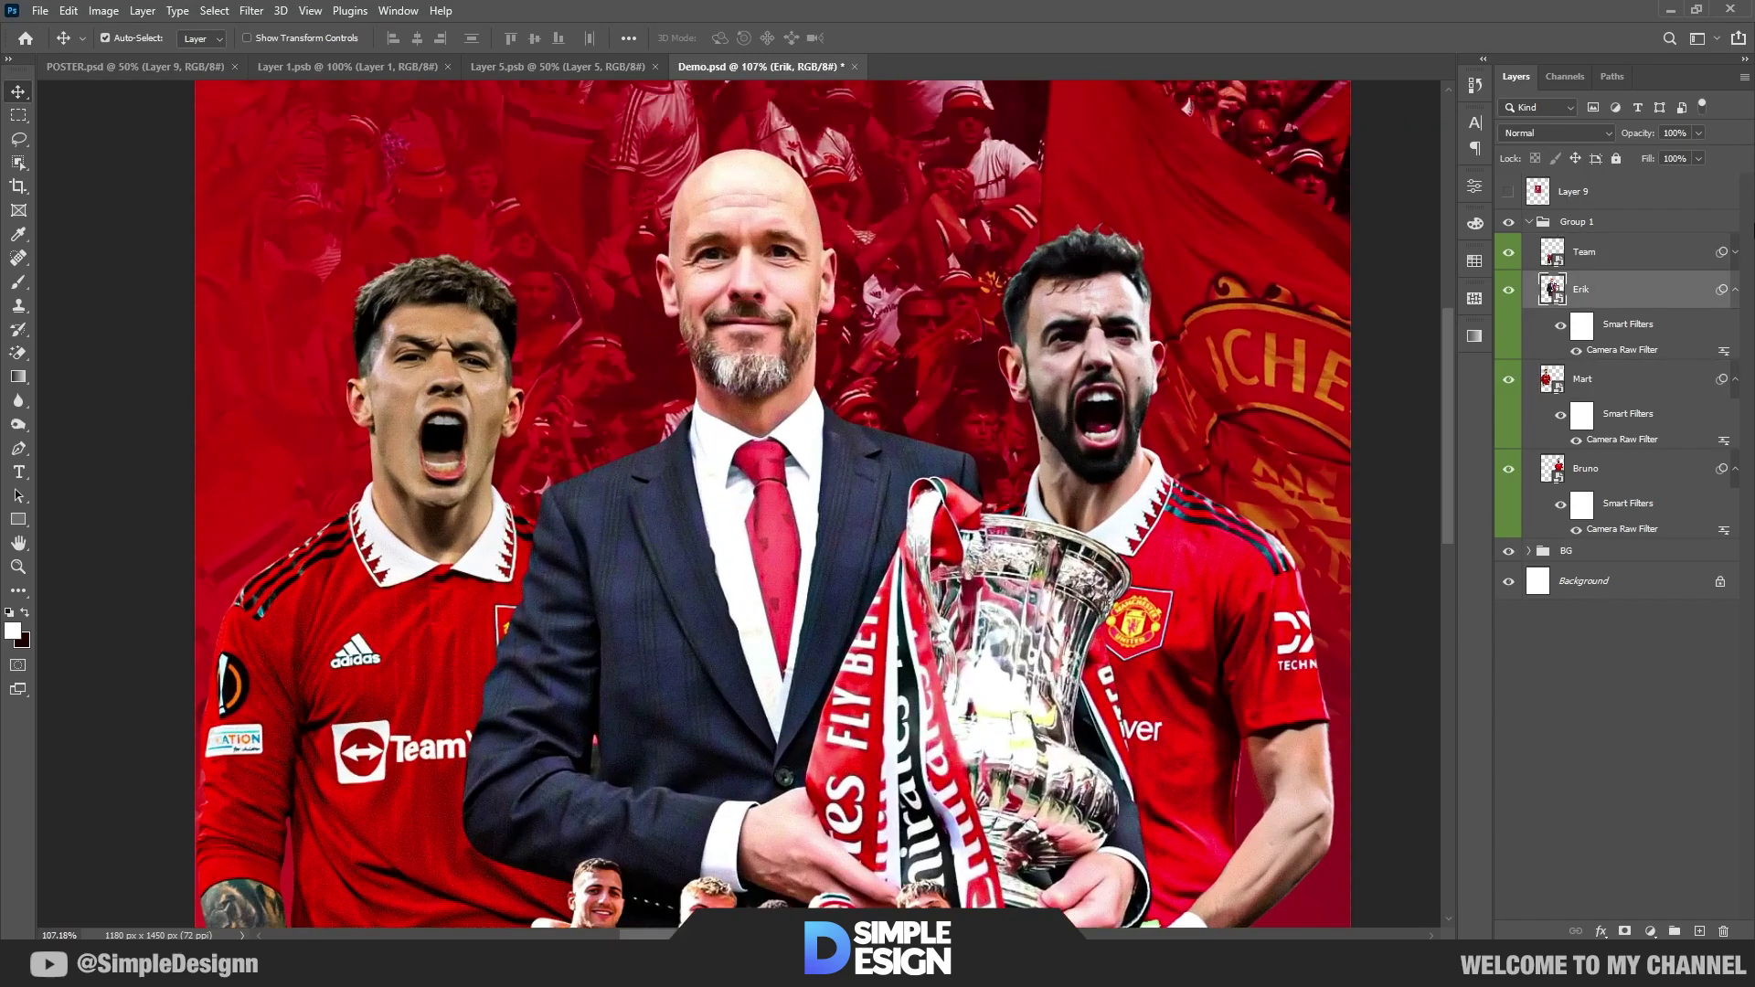
click(1736, 379)
click(1736, 416)
click(1735, 291)
scroll(768, 320, up, 3)
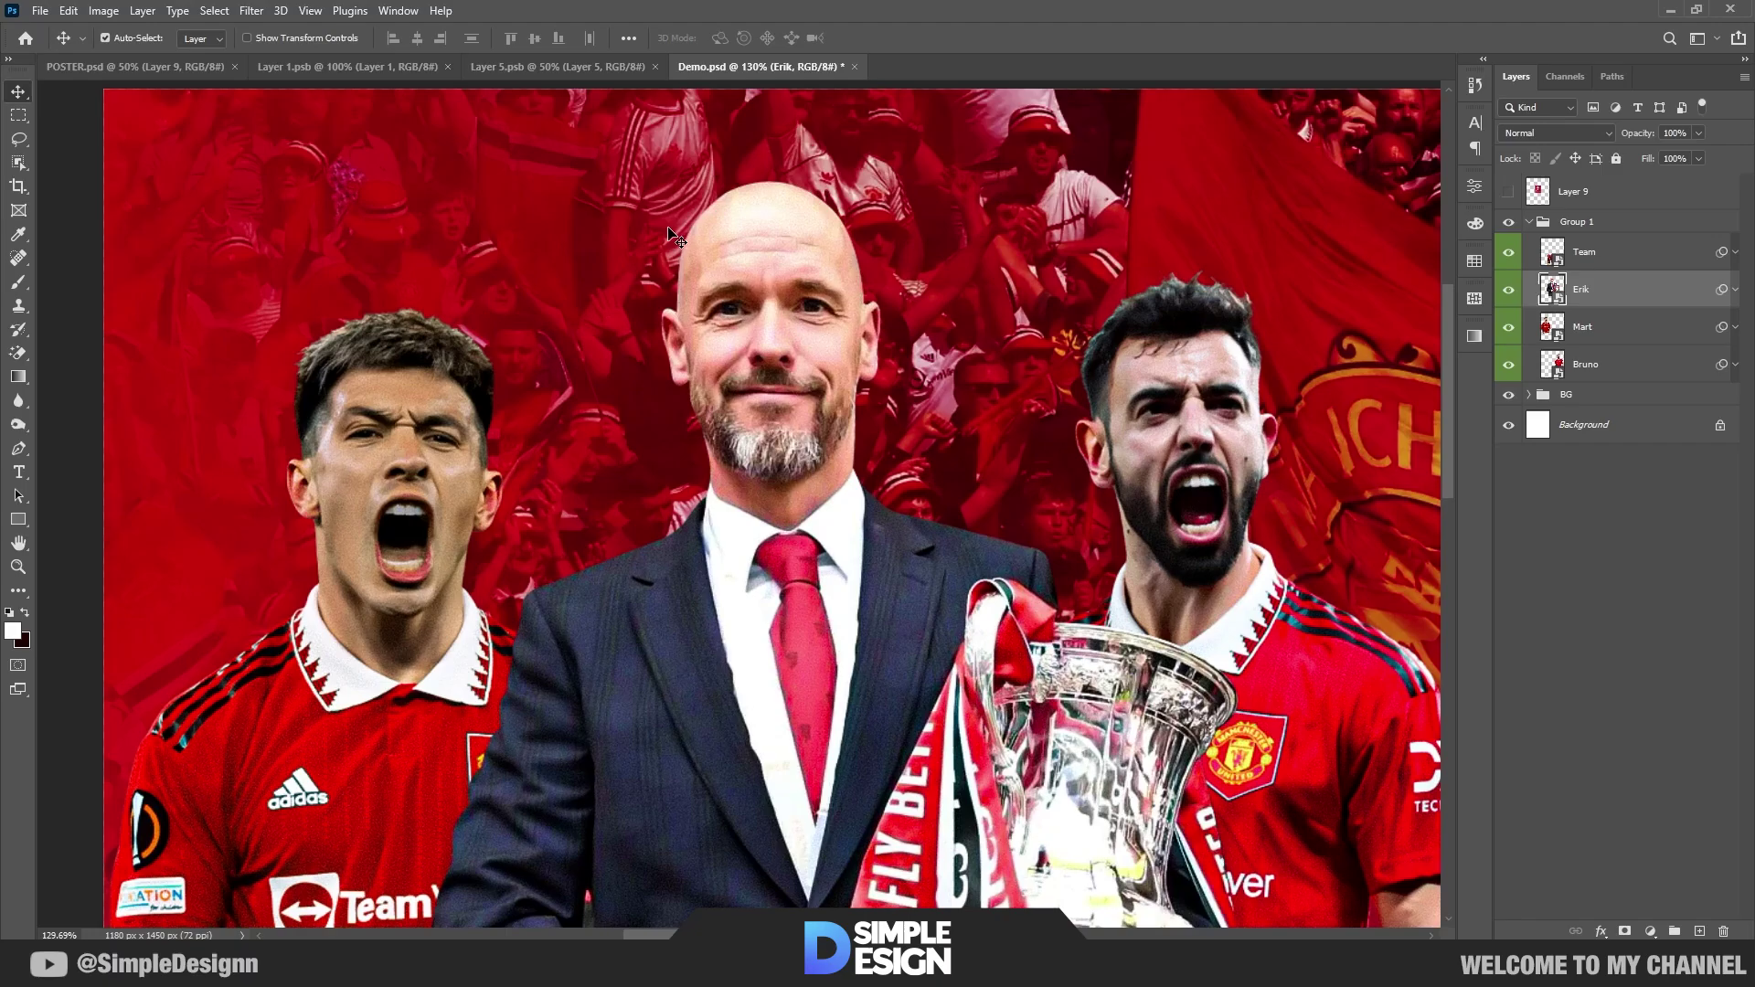
Step: Add a Brightness/Contrast adjustment clipped to the Erik layer and set its Brightness to 27
click(1650, 932)
click(1636, 667)
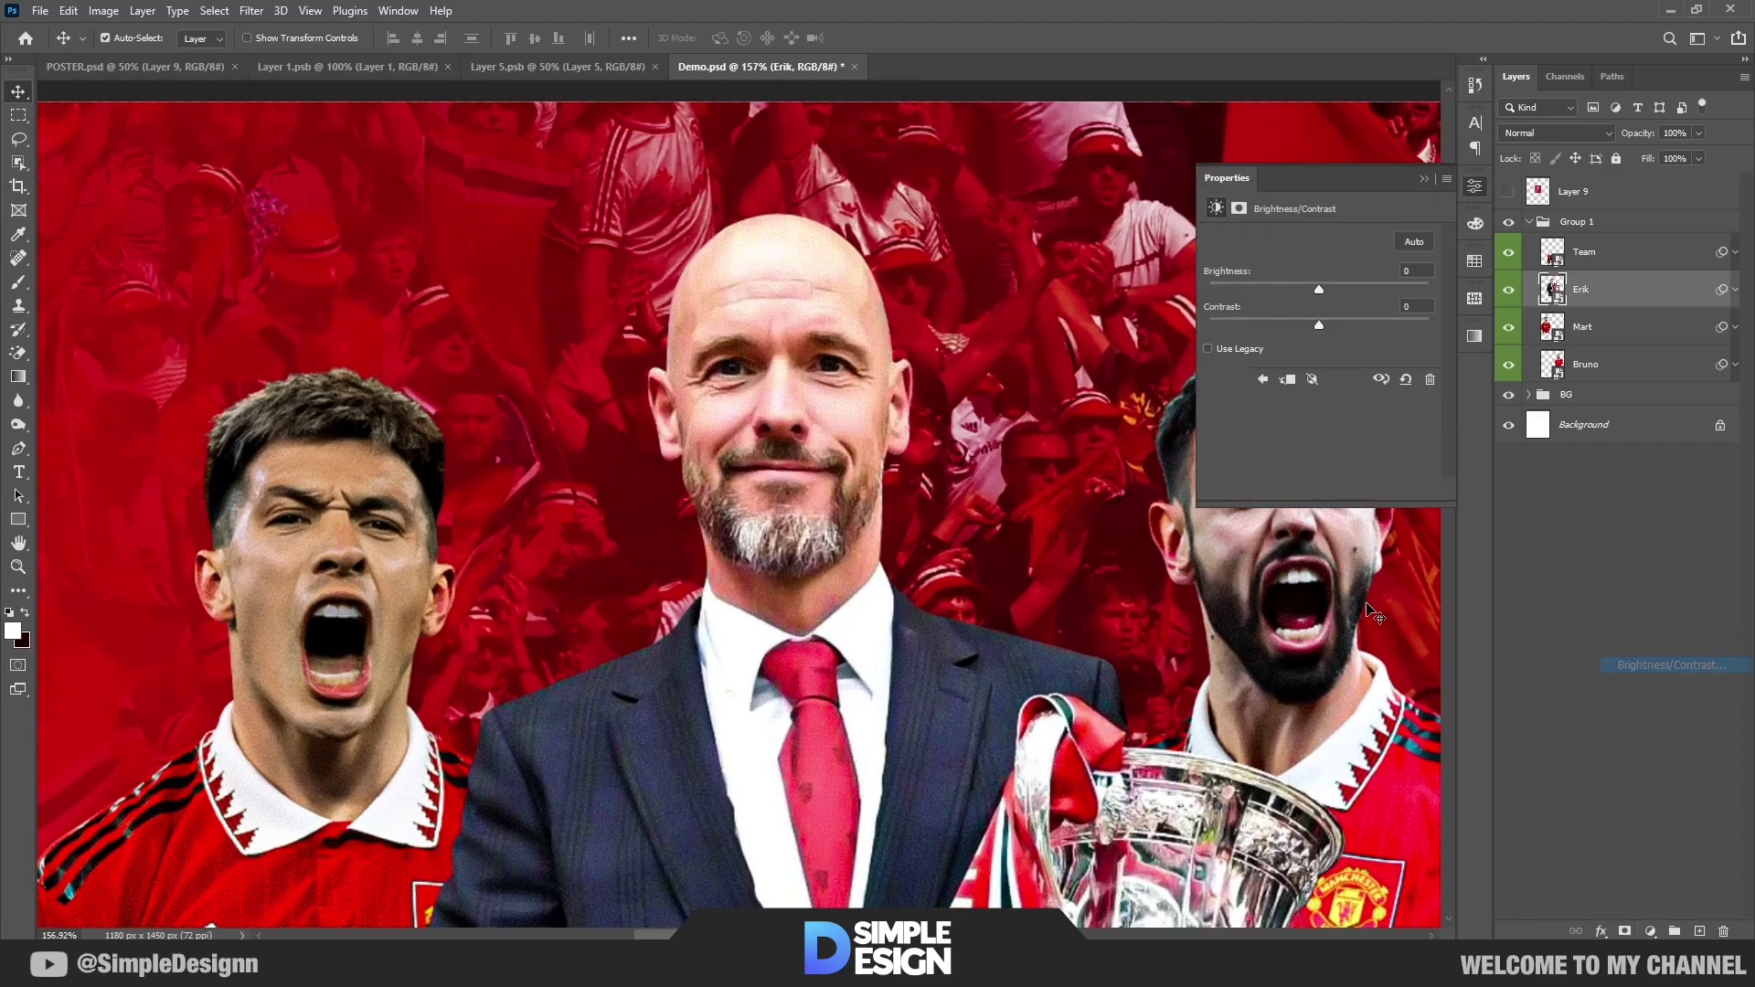
click(1318, 489)
drag(1320, 288, 1340, 290)
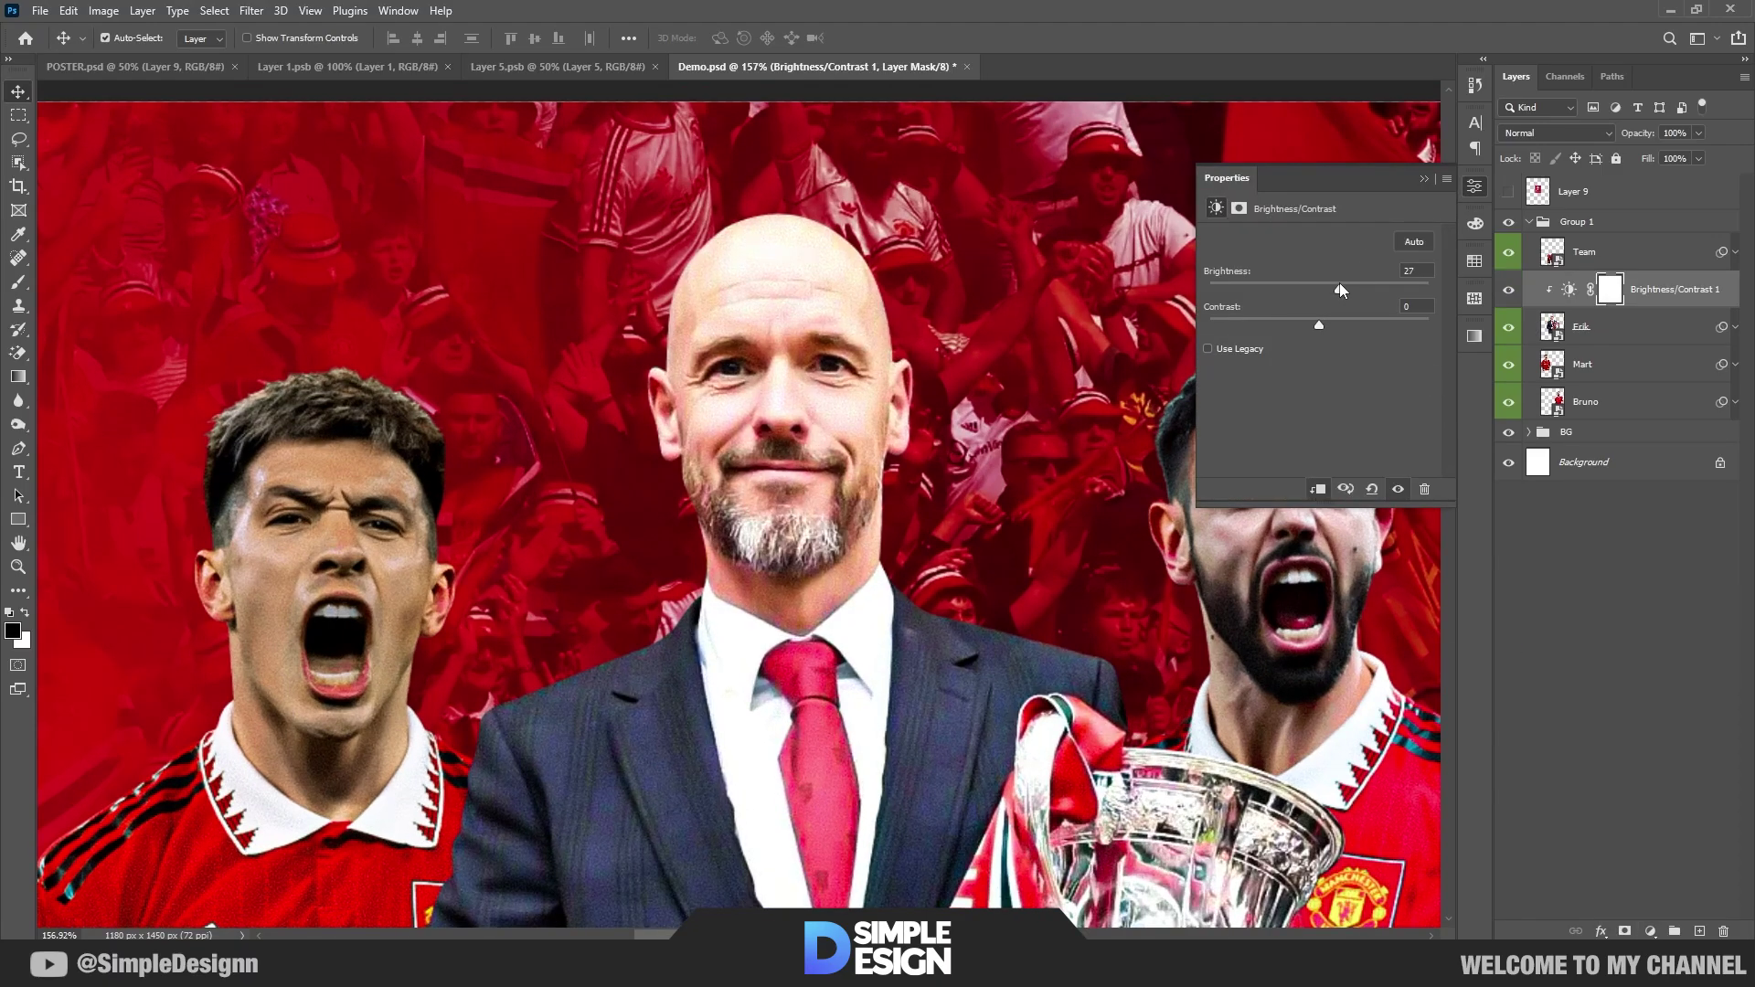
click(1424, 180)
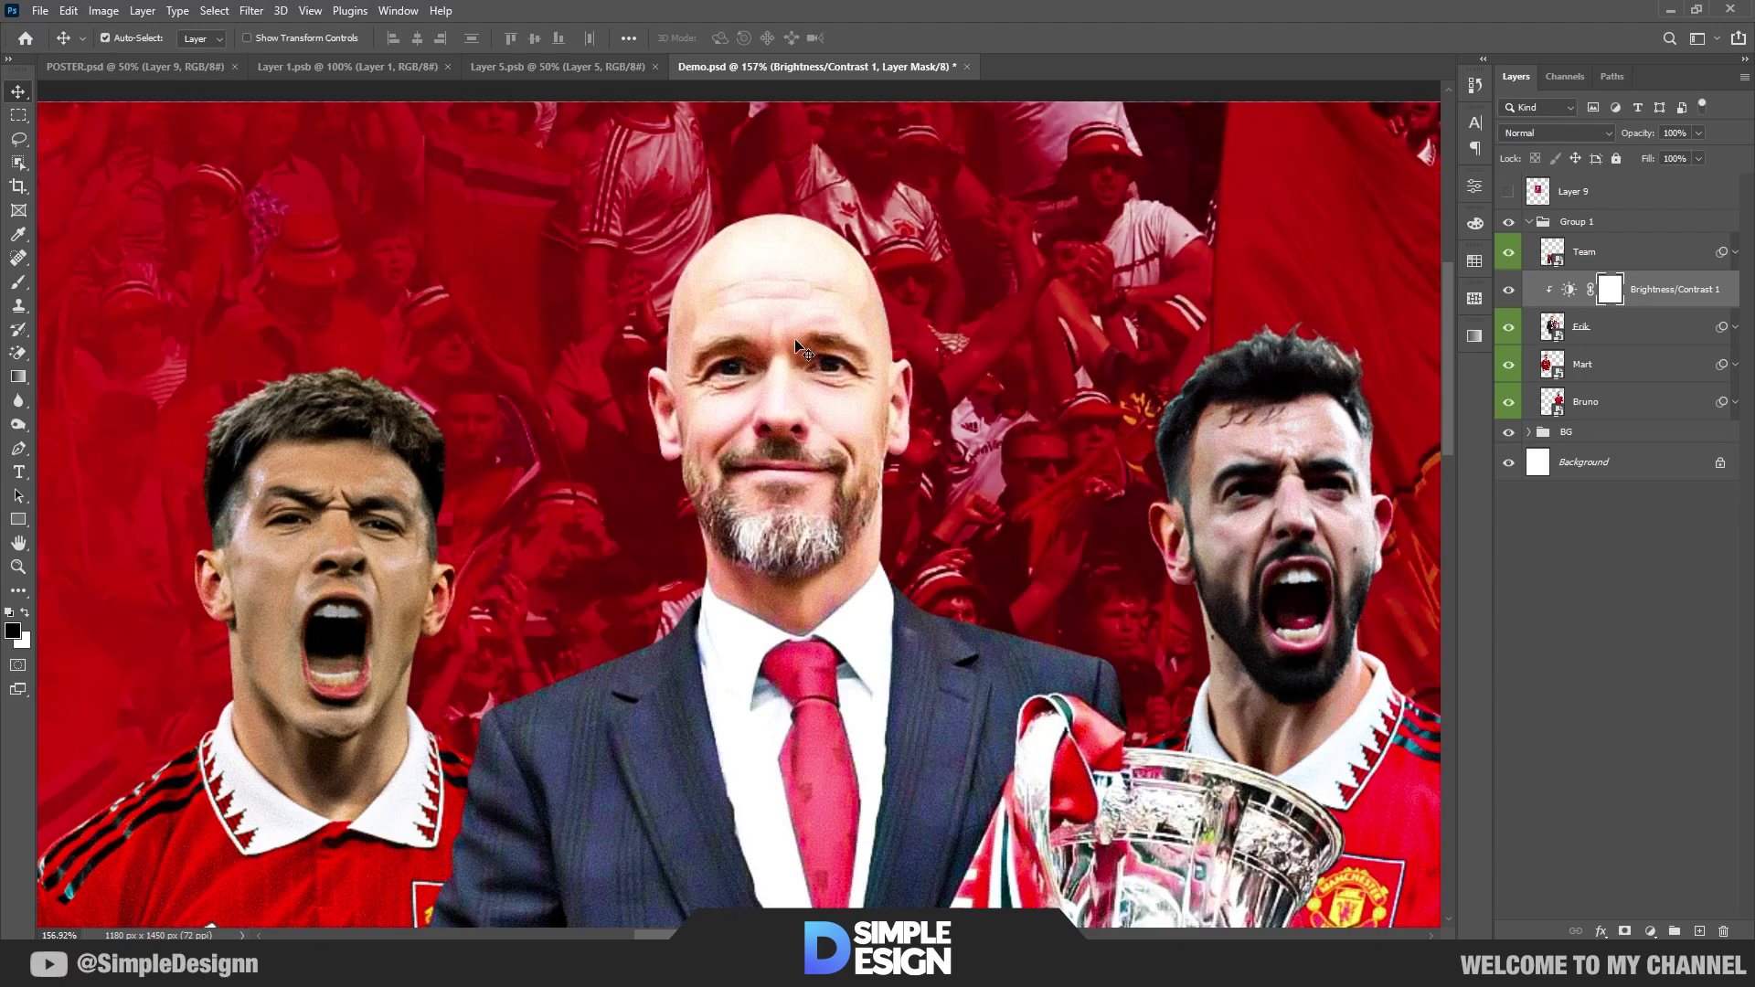
Step: Invert the Brightness/Contrast mask and paint highlights in white along the edges of the manager's face and shoulders
key(ctrl+i)
key(b)
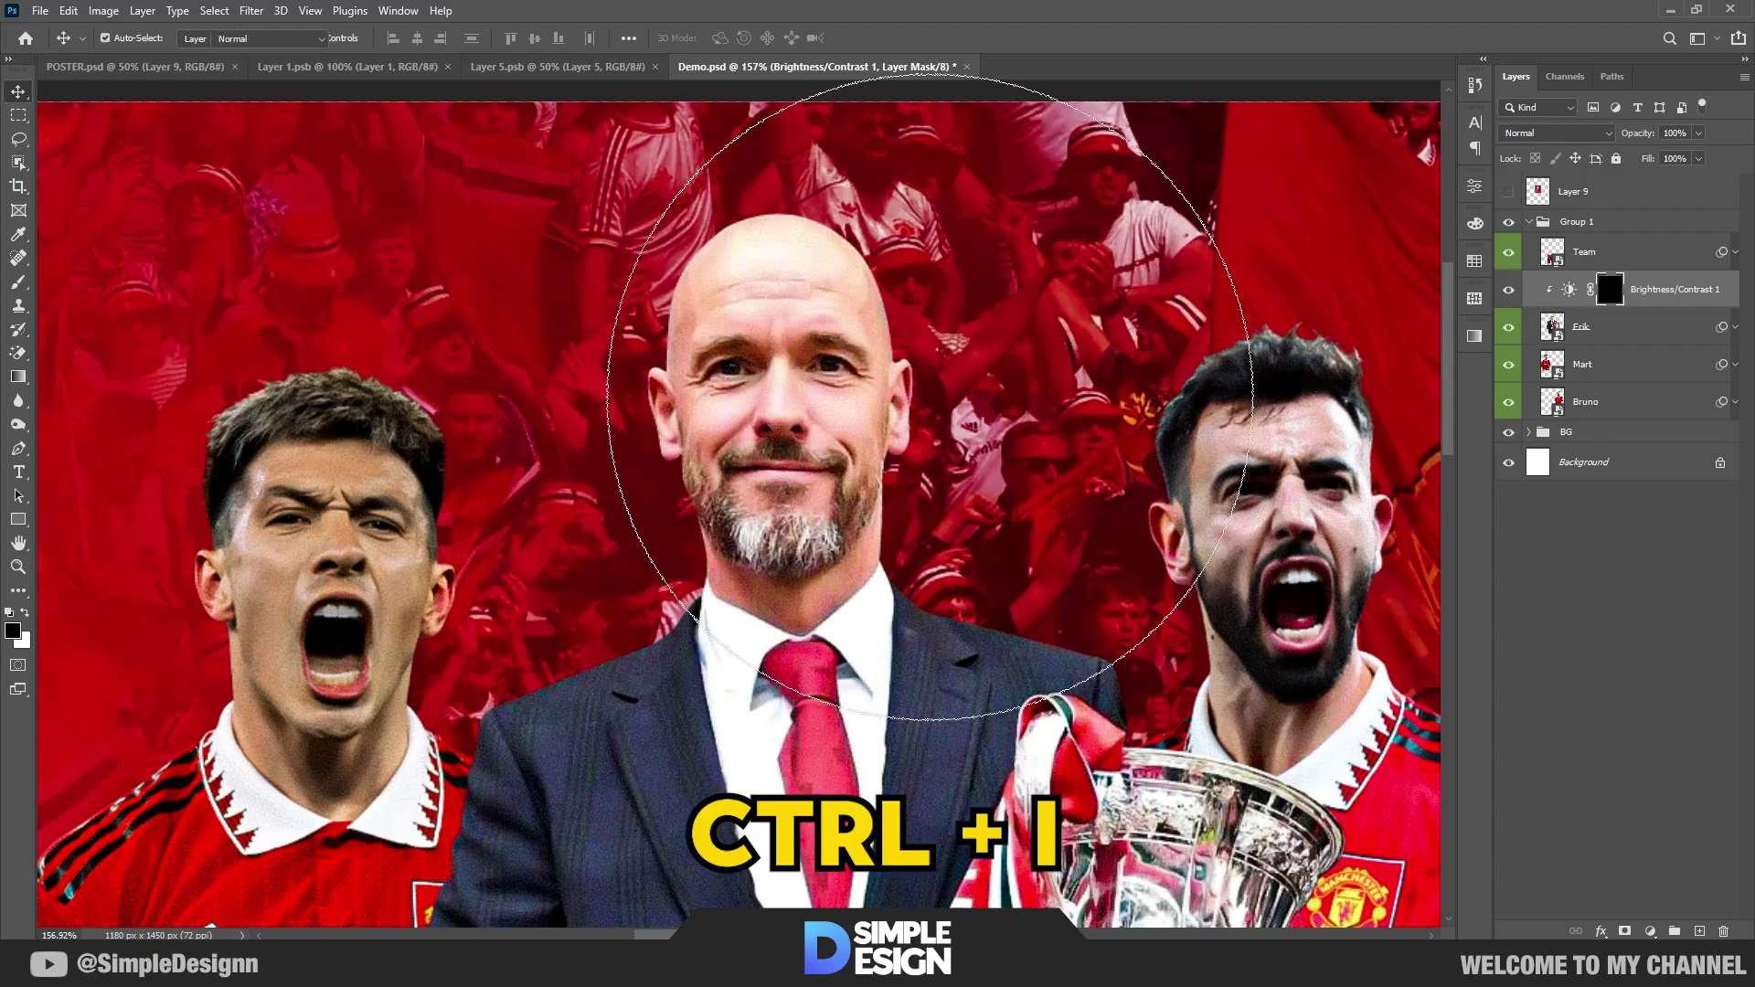
scroll(837, 389, up, 2)
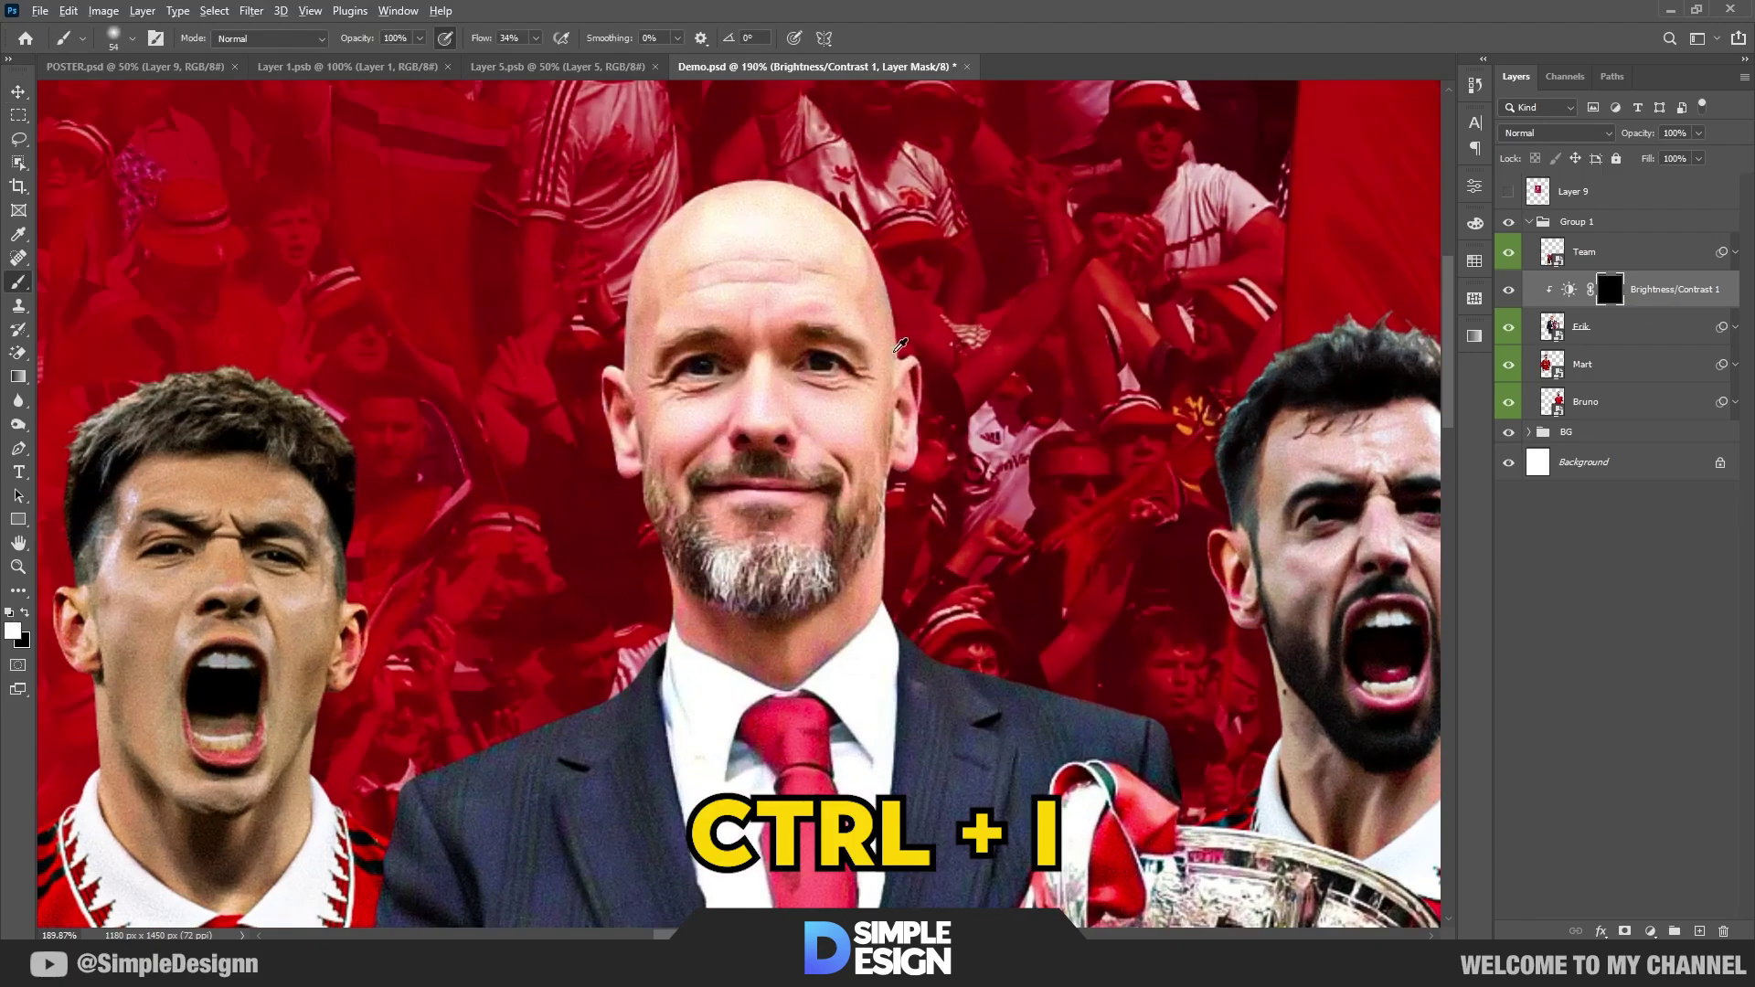
scroll(895, 352, up, 2)
click(862, 446)
alt+right_click(926, 376)
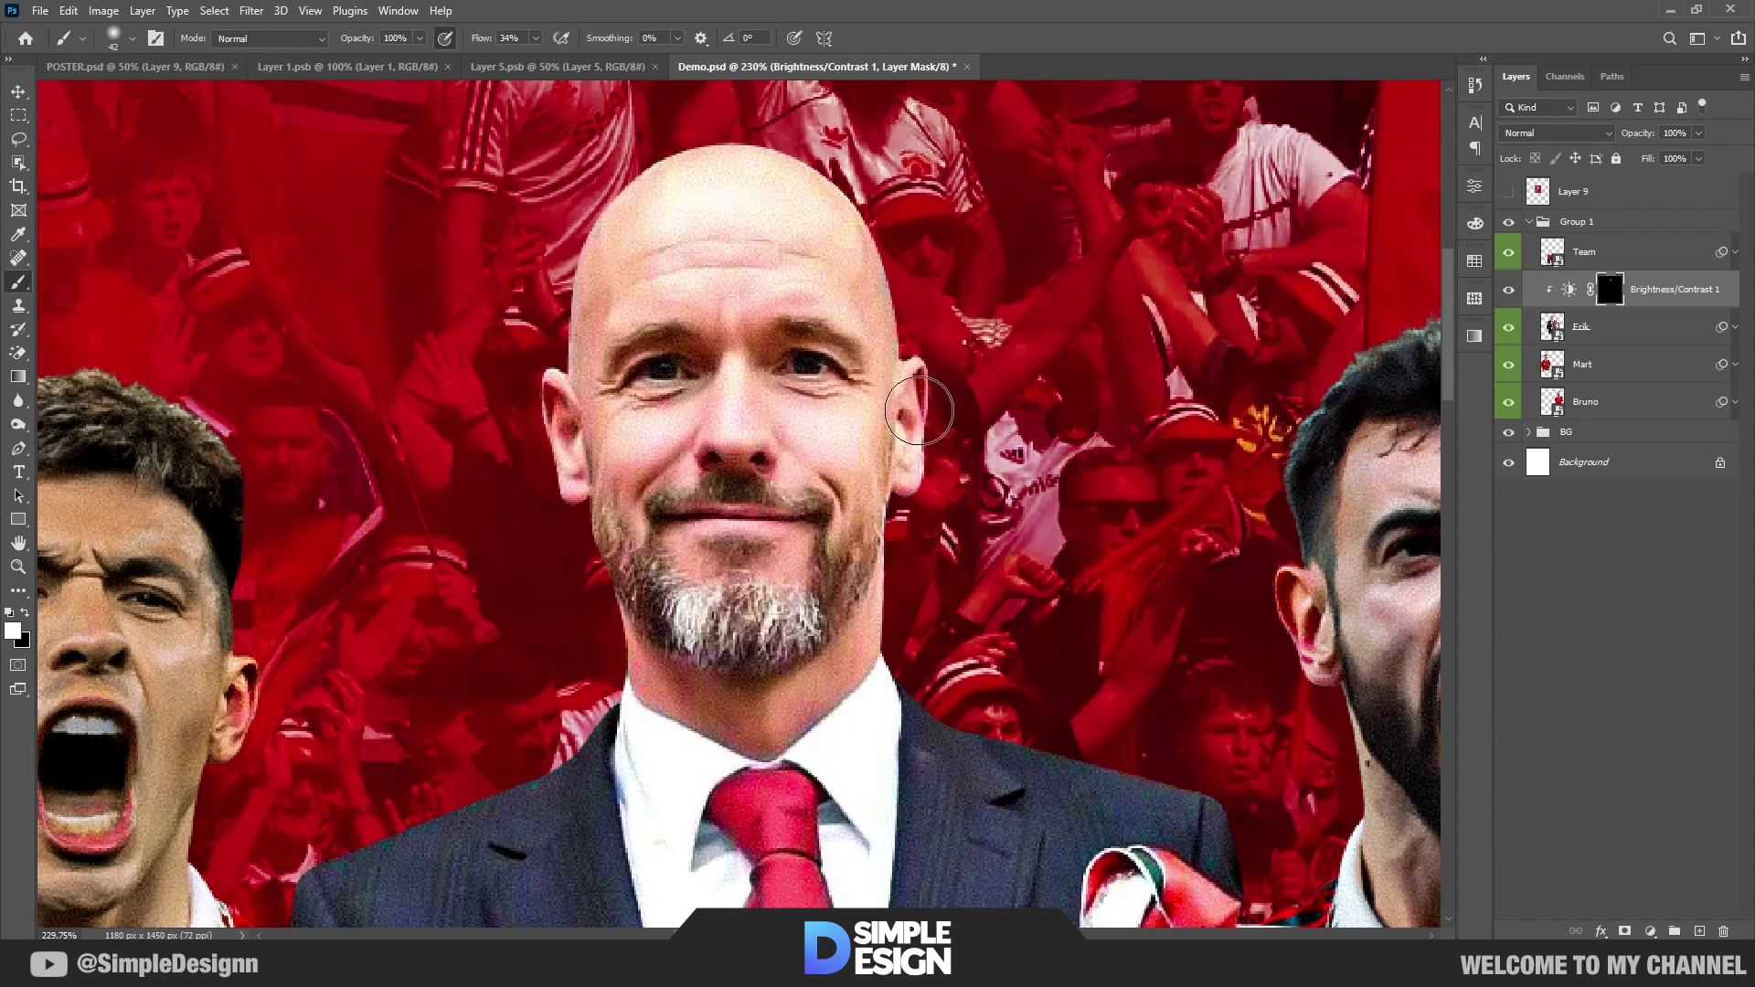
mouse_move(919, 411)
mouse_down()
mouse_move(754, 178)
mouse_move(514, 282)
mouse_move(577, 300)
mouse_move(582, 597)
mouse_move(613, 725)
mouse_move(532, 750)
mouse_up()
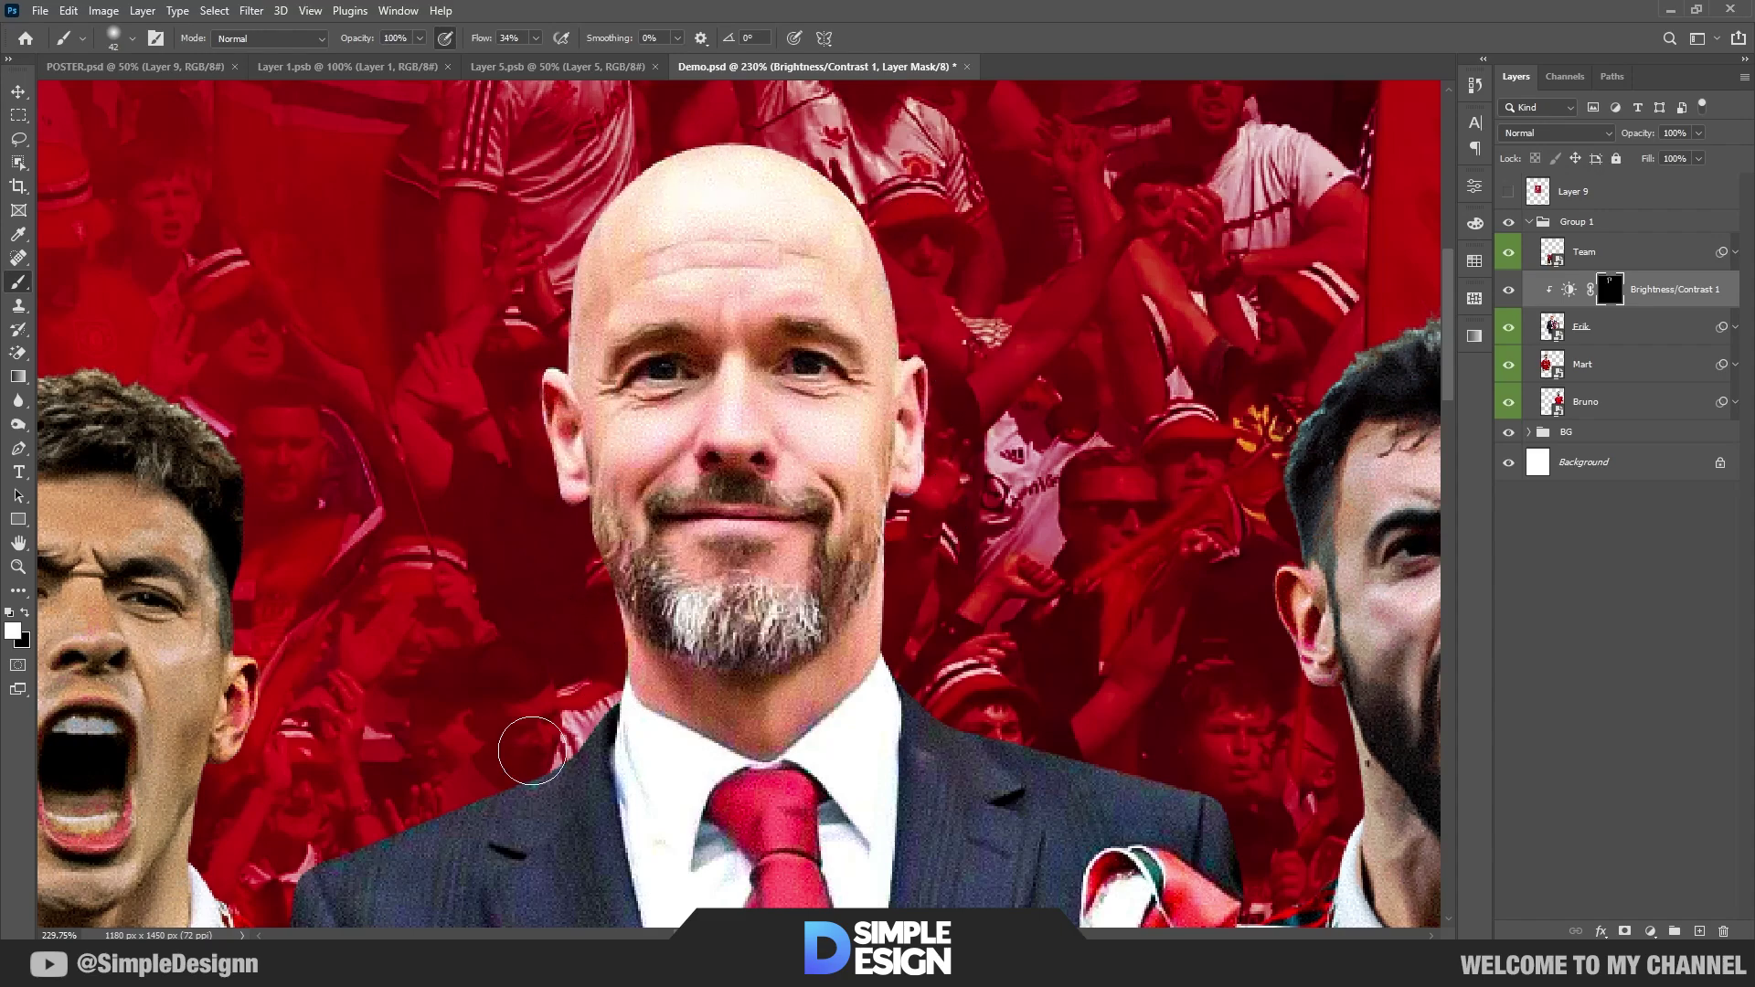
mouse_move(883, 548)
mouse_down()
mouse_move(869, 694)
mouse_move(1360, 824)
mouse_up()
drag(595, 716, 288, 895)
Step: Continue painting the Brightness/Contrast mask to brighten the manager's suit, the trophy and the head
scroll(714, 614, down, 2)
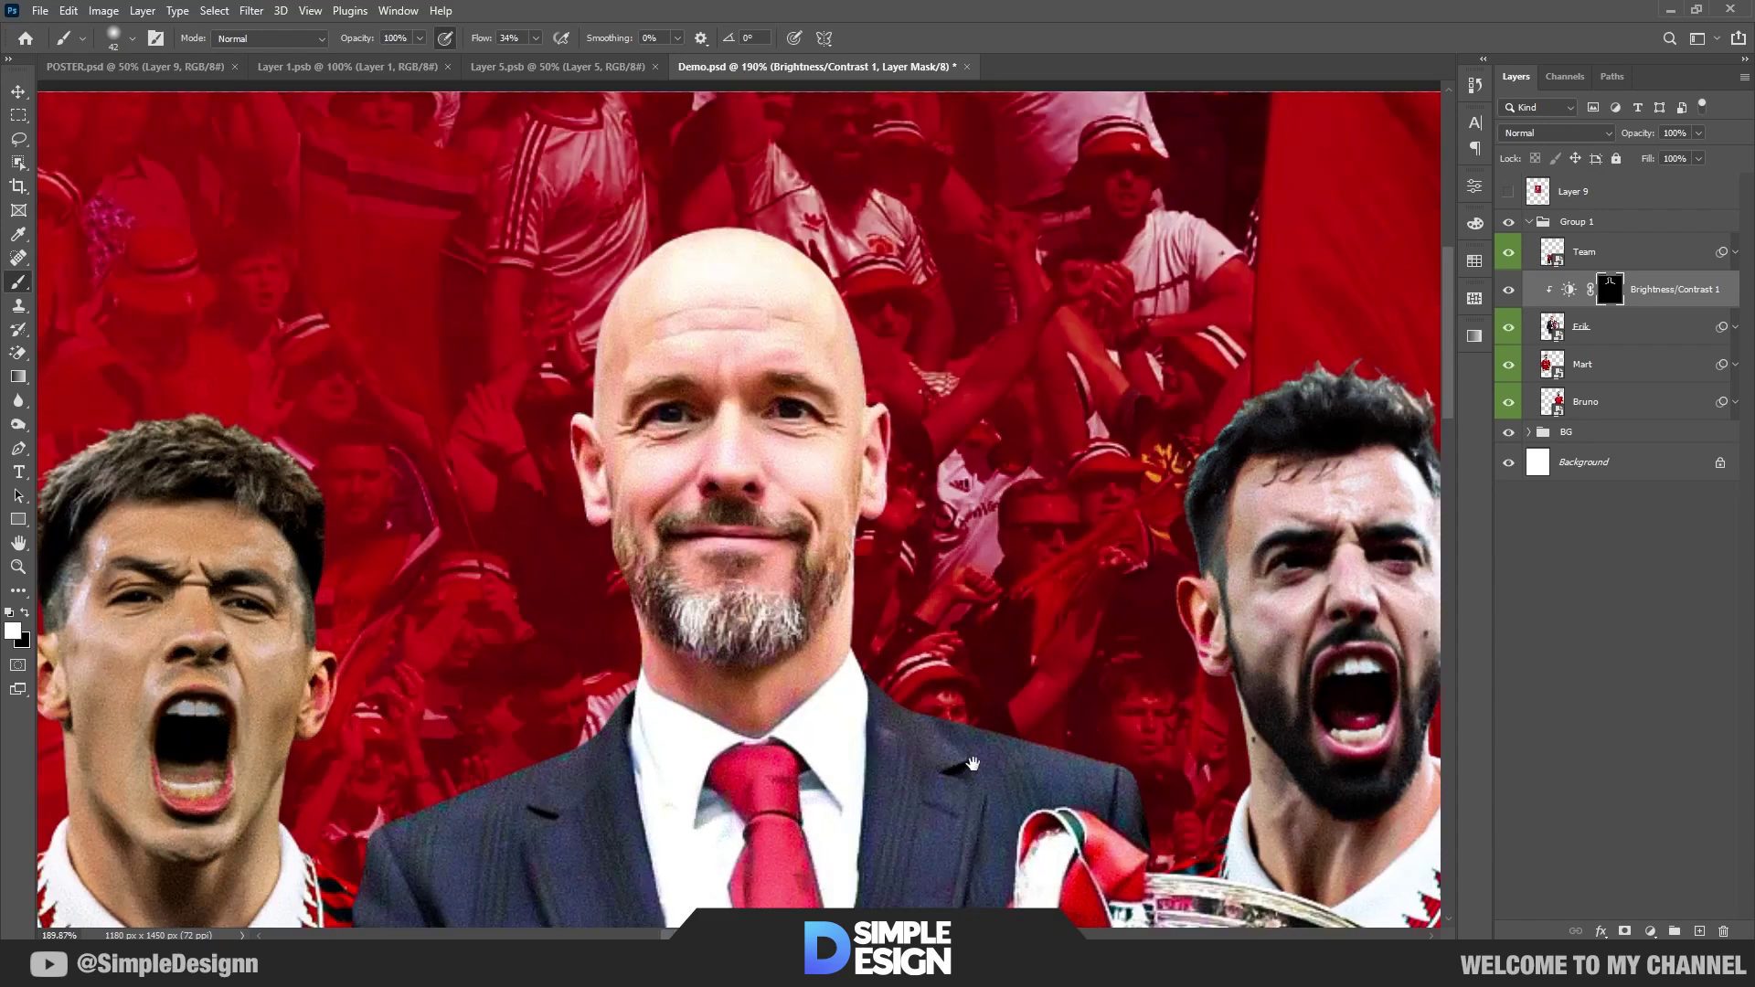
drag(973, 763, 985, 461)
scroll(919, 512, down, 3)
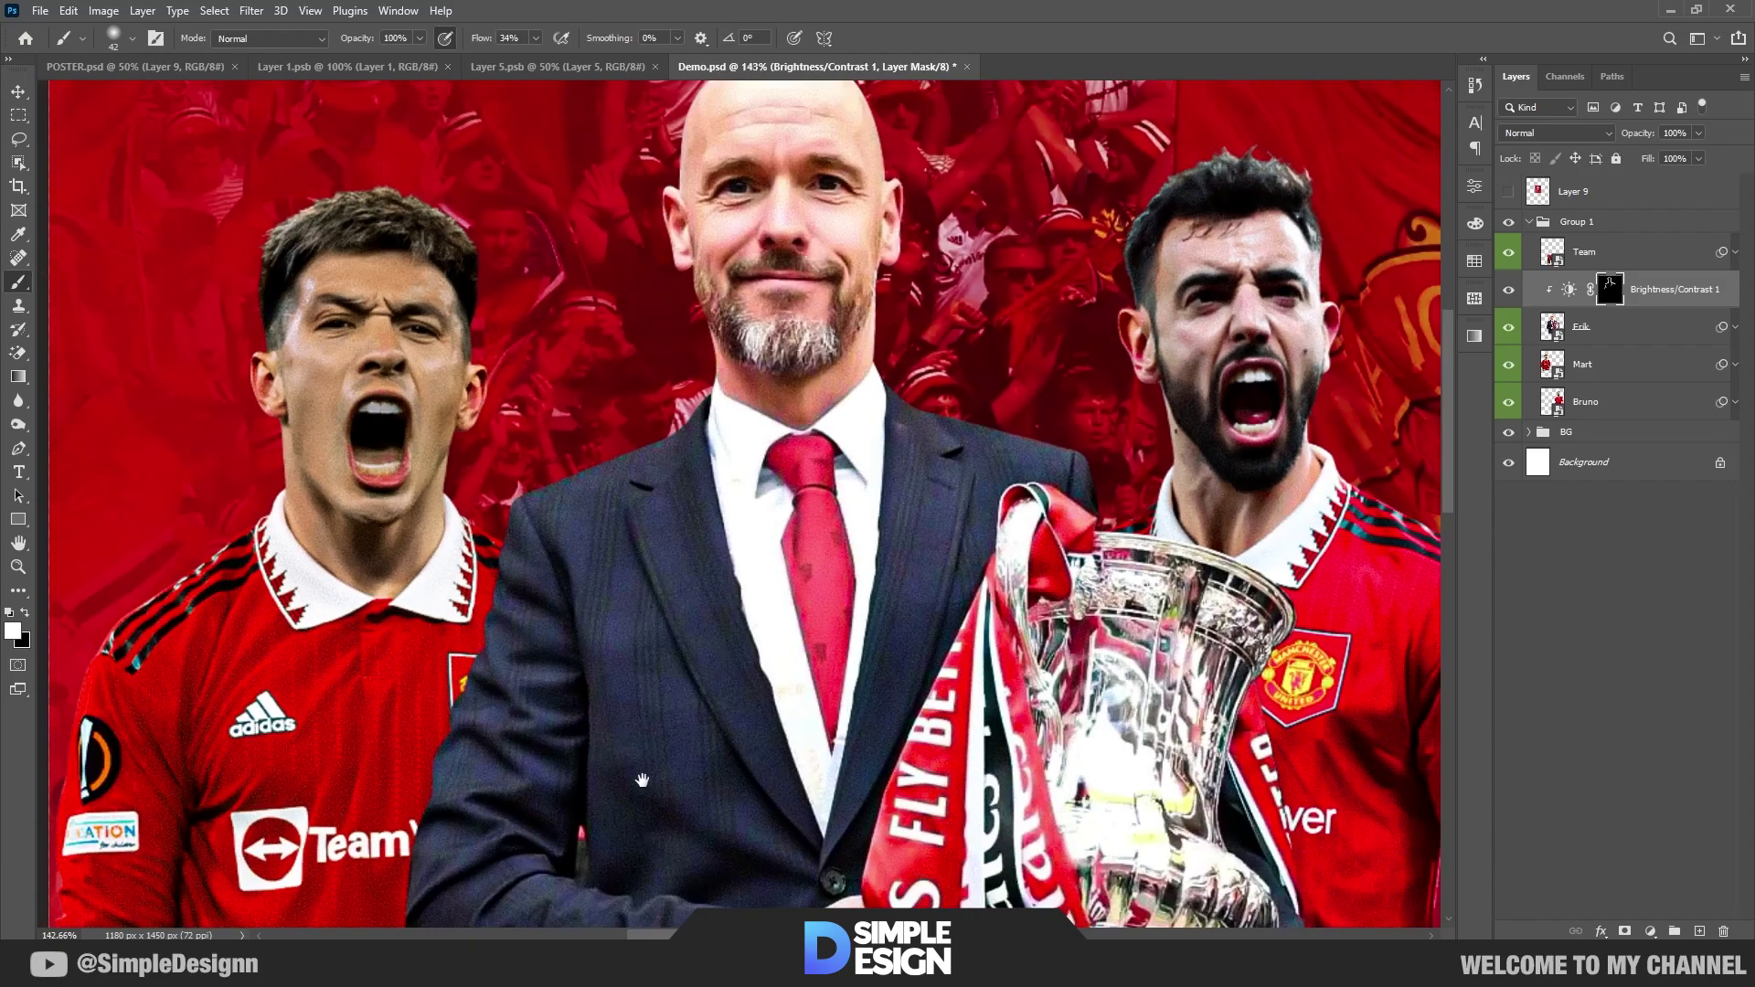
scroll(642, 780, down, 4)
drag(827, 665, 974, 742)
drag(1133, 381, 1143, 695)
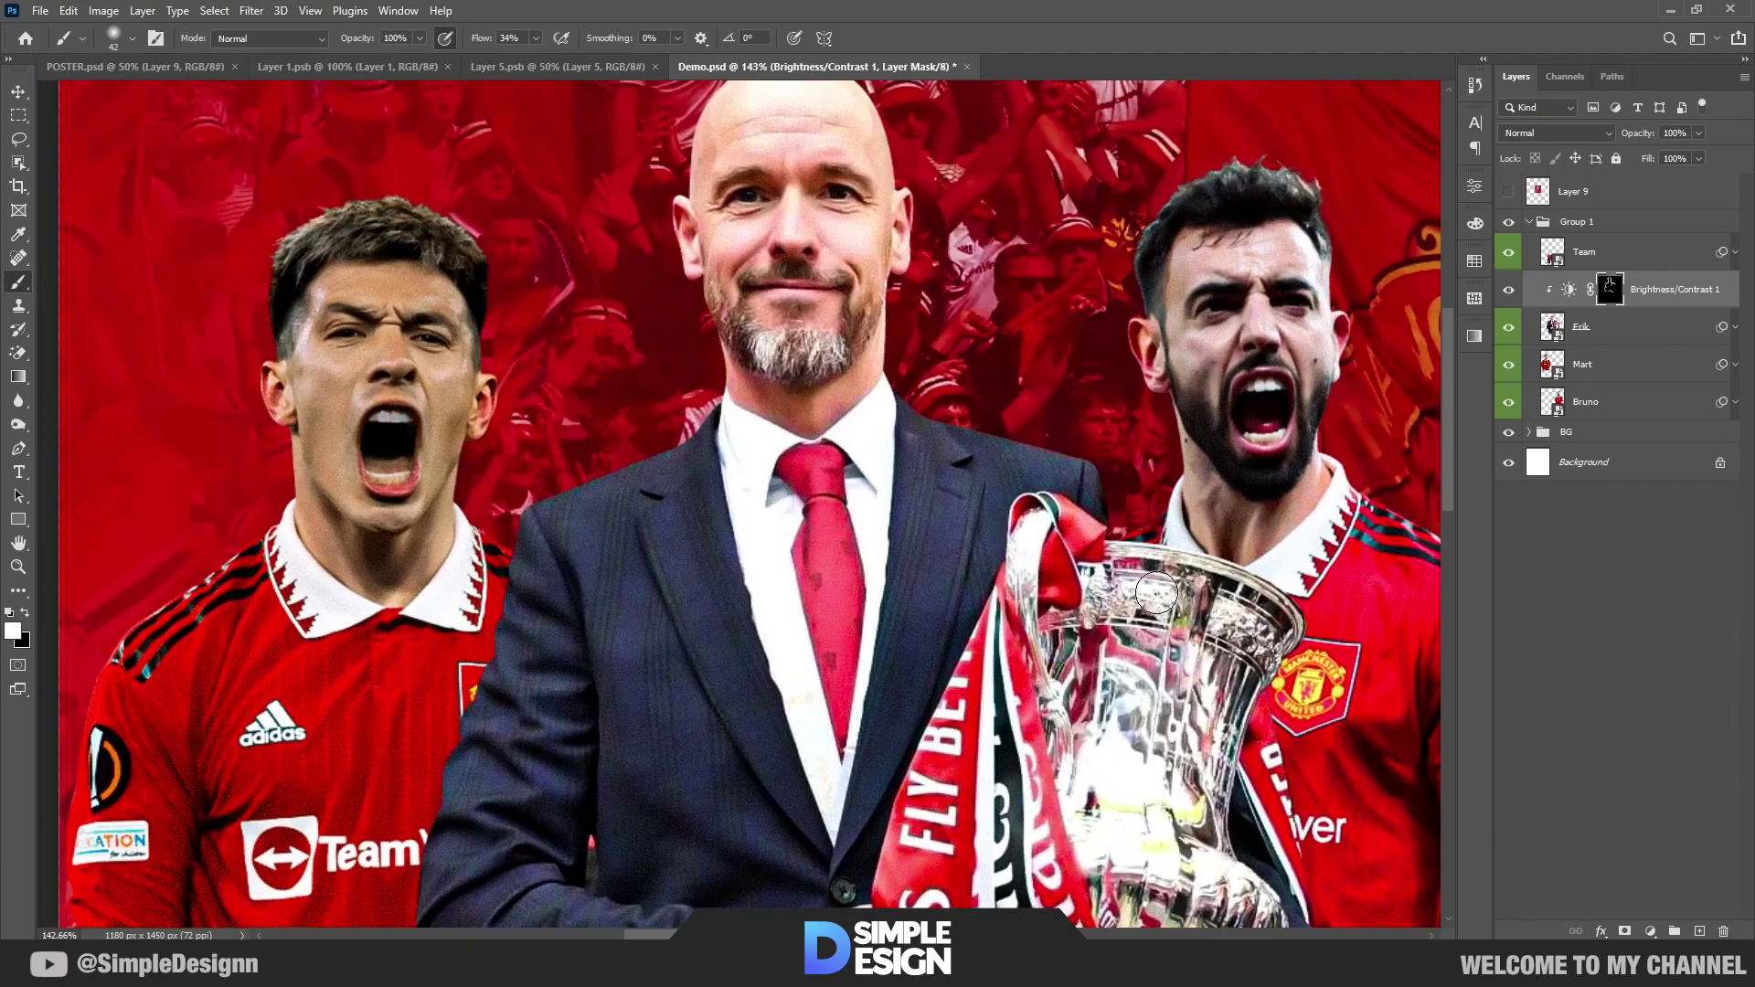
drag(1154, 618, 1270, 618)
drag(933, 275, 841, 275)
drag(809, 100, 948, 392)
scroll(948, 392, up, 6)
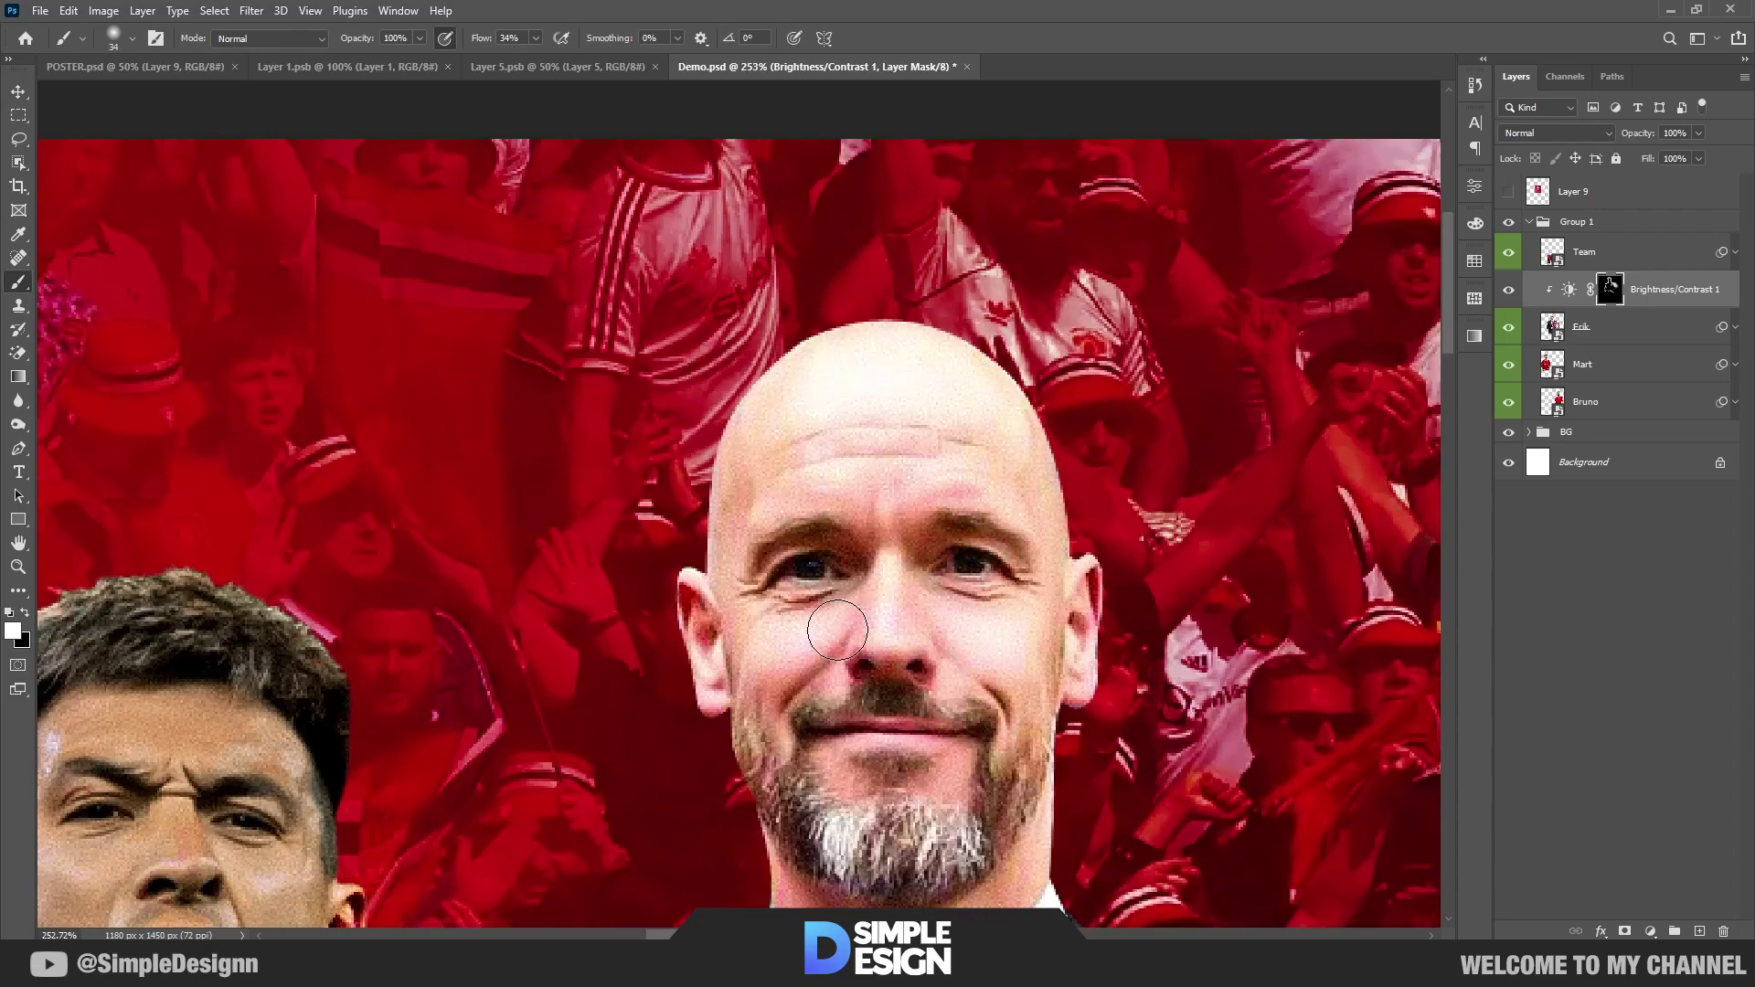
Step: Add an Exposure adjustment of -1.83 clipped to the Erik layer and invert its mask
click(1668, 330)
click(1650, 931)
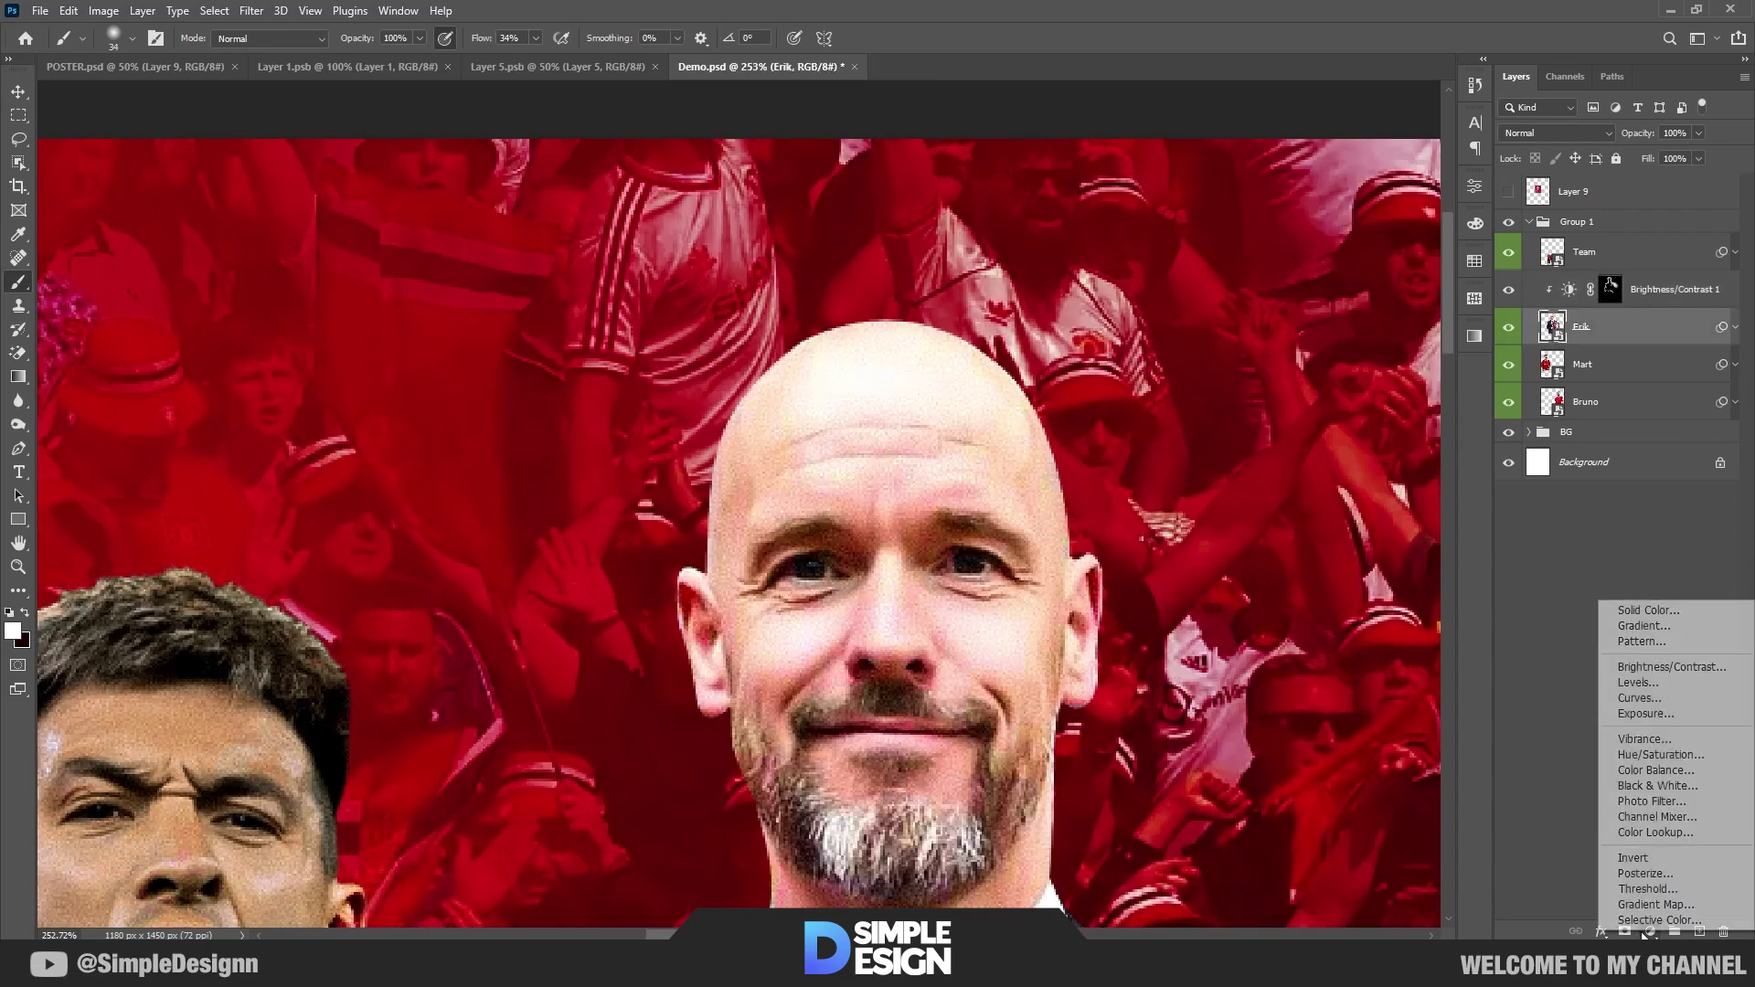
click(1655, 707)
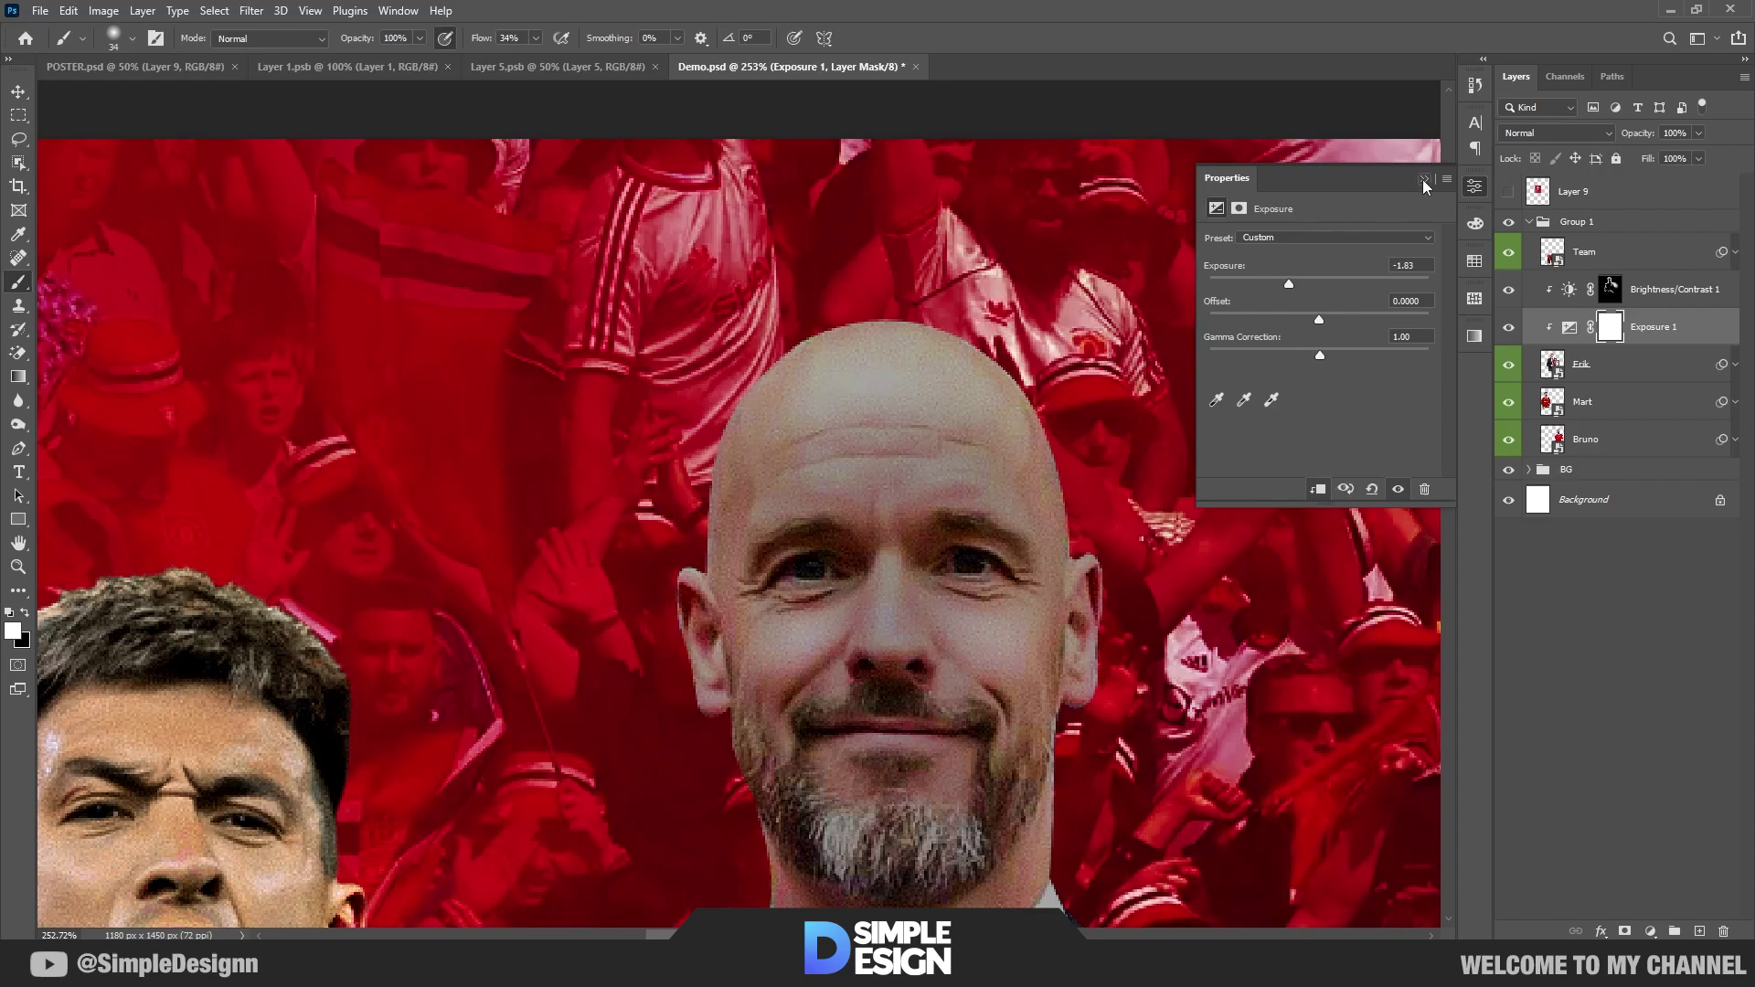
click(1424, 179)
key(ctrl+i)
Step: Set the brush flow to 18% and paint shadows over the manager's face and suit on the Exposure mask, varying the brush size
alt+right_click(802, 596)
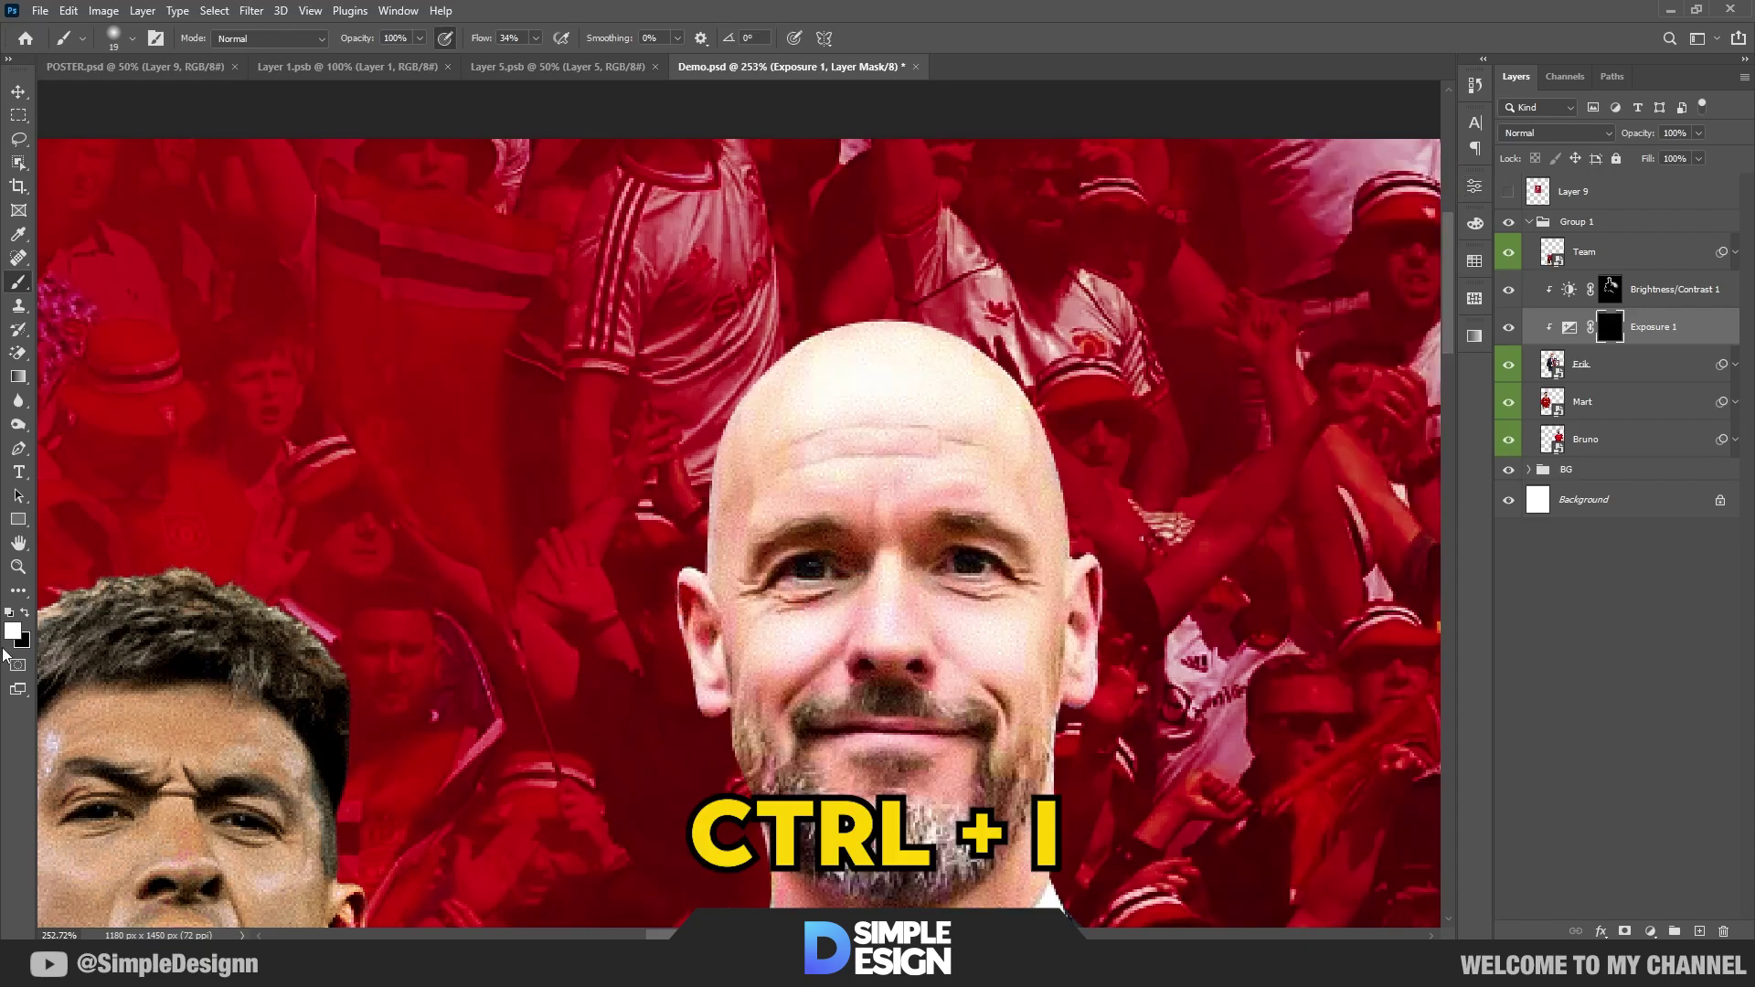
drag(484, 41, 470, 41)
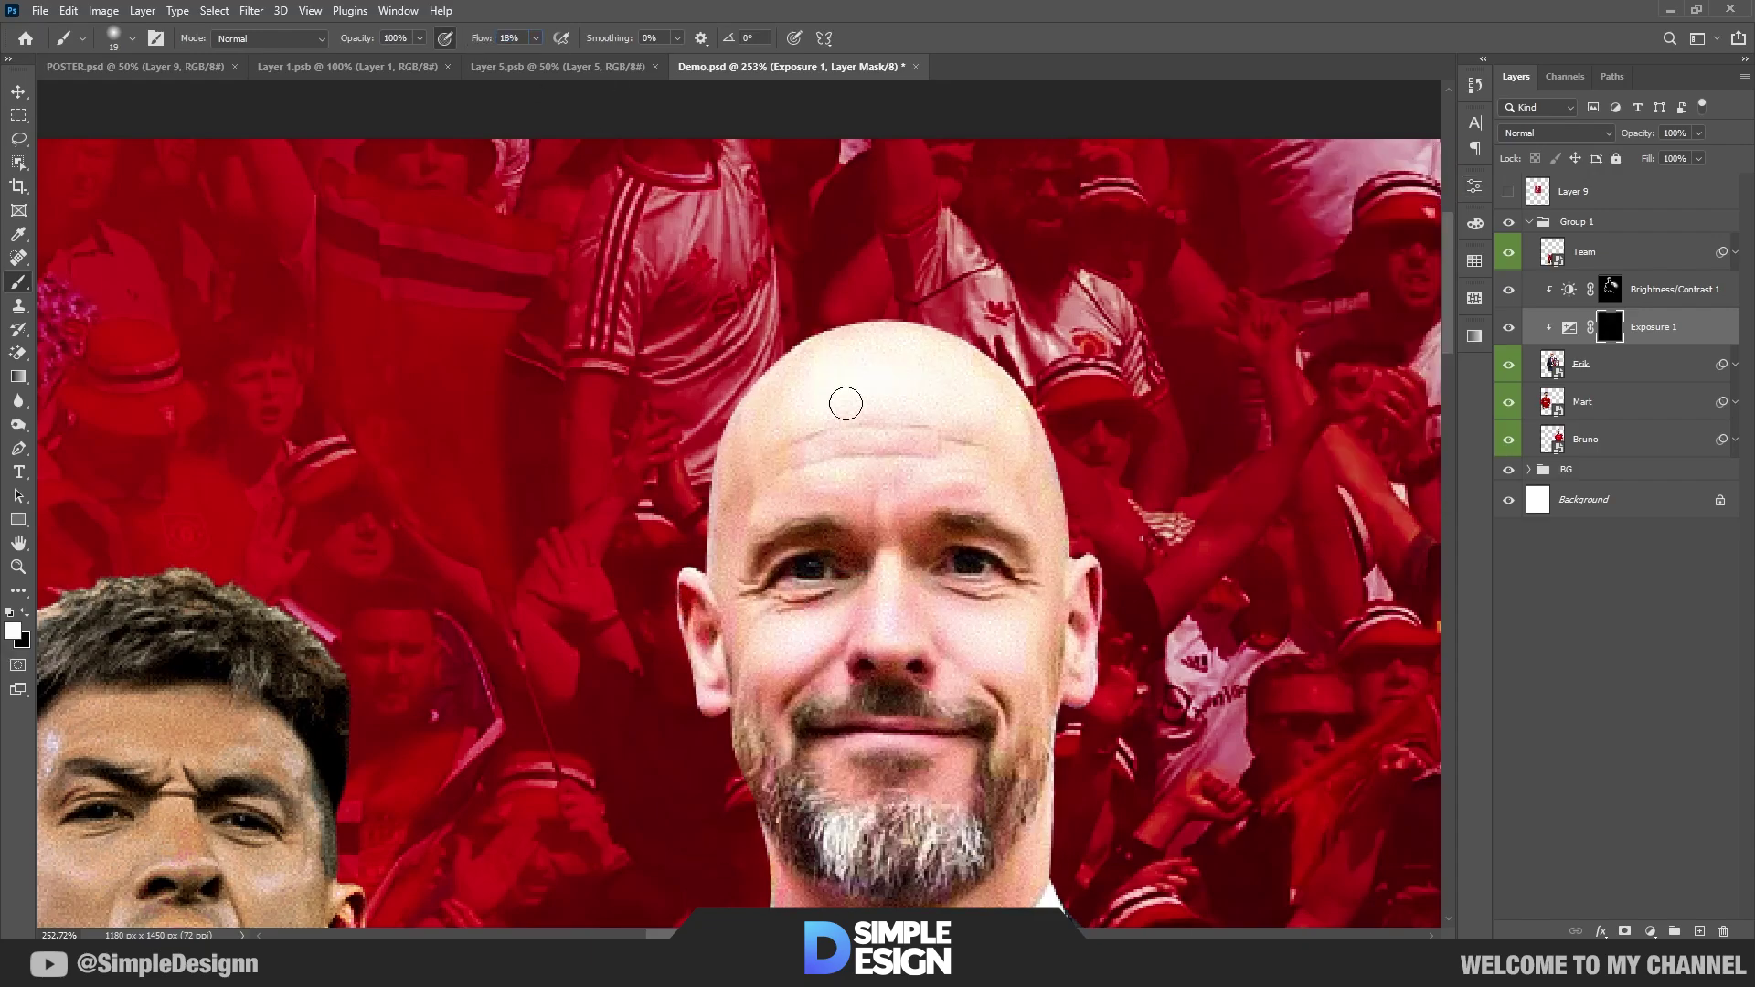
alt+right_click(951, 599)
drag(985, 683, 987, 552)
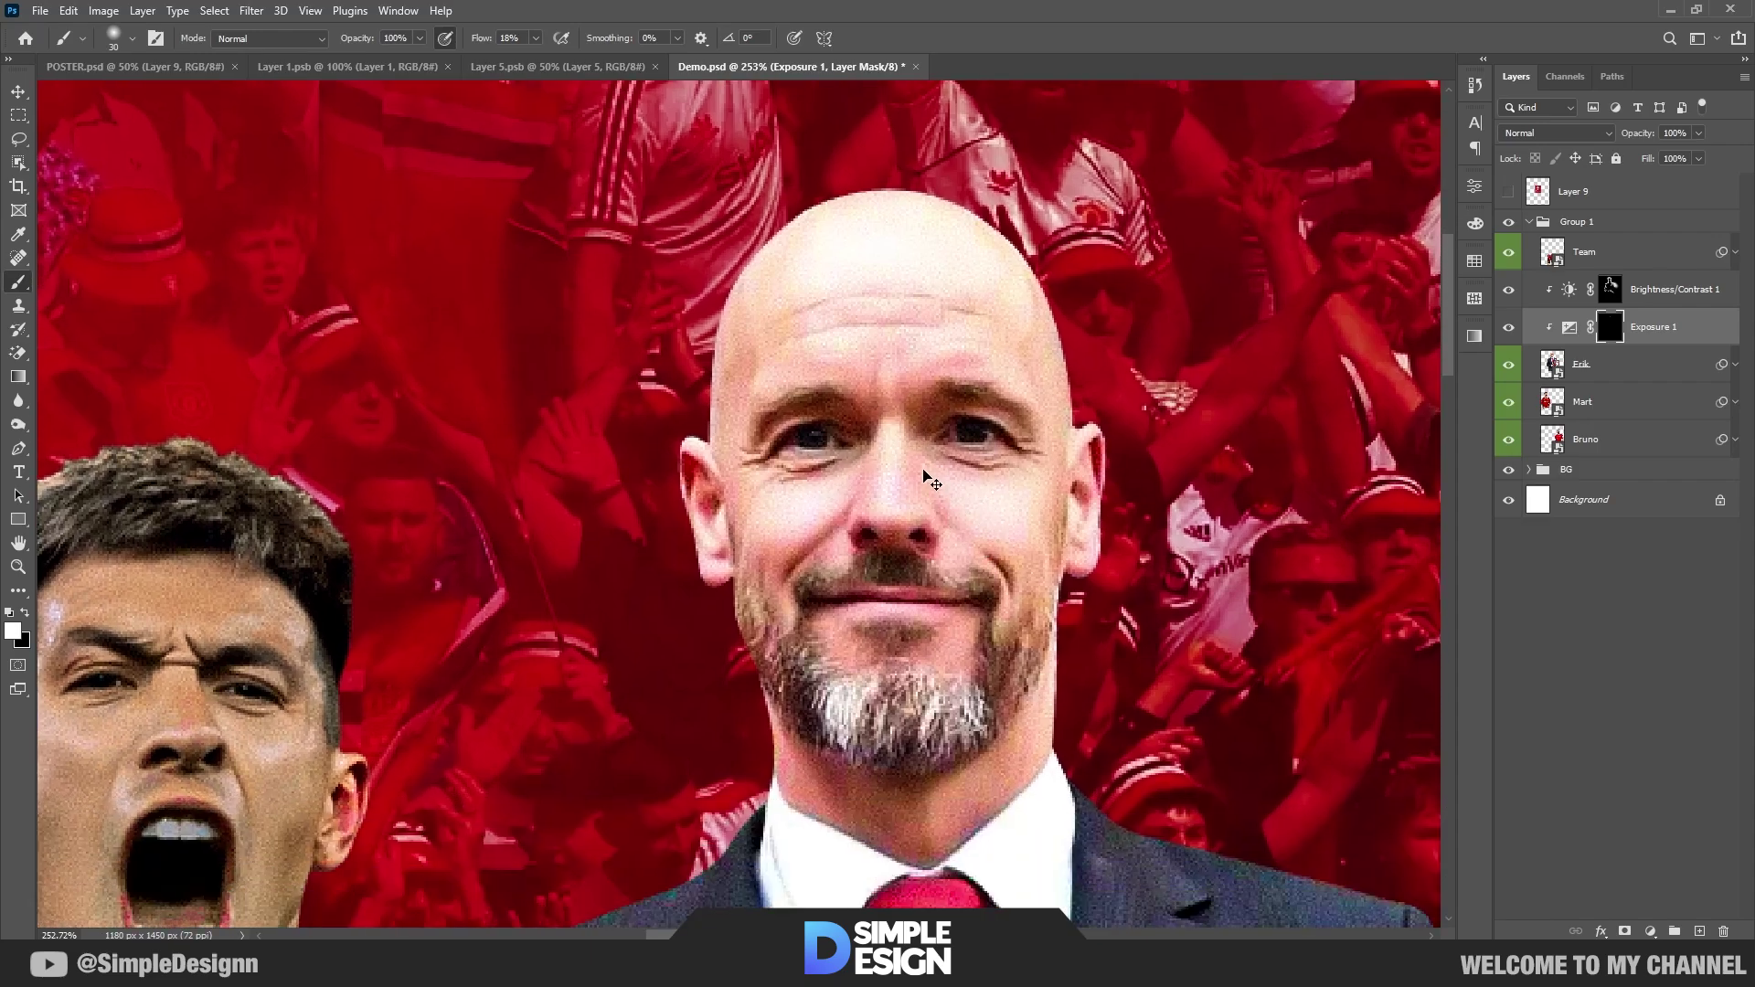
alt+right_click(857, 447)
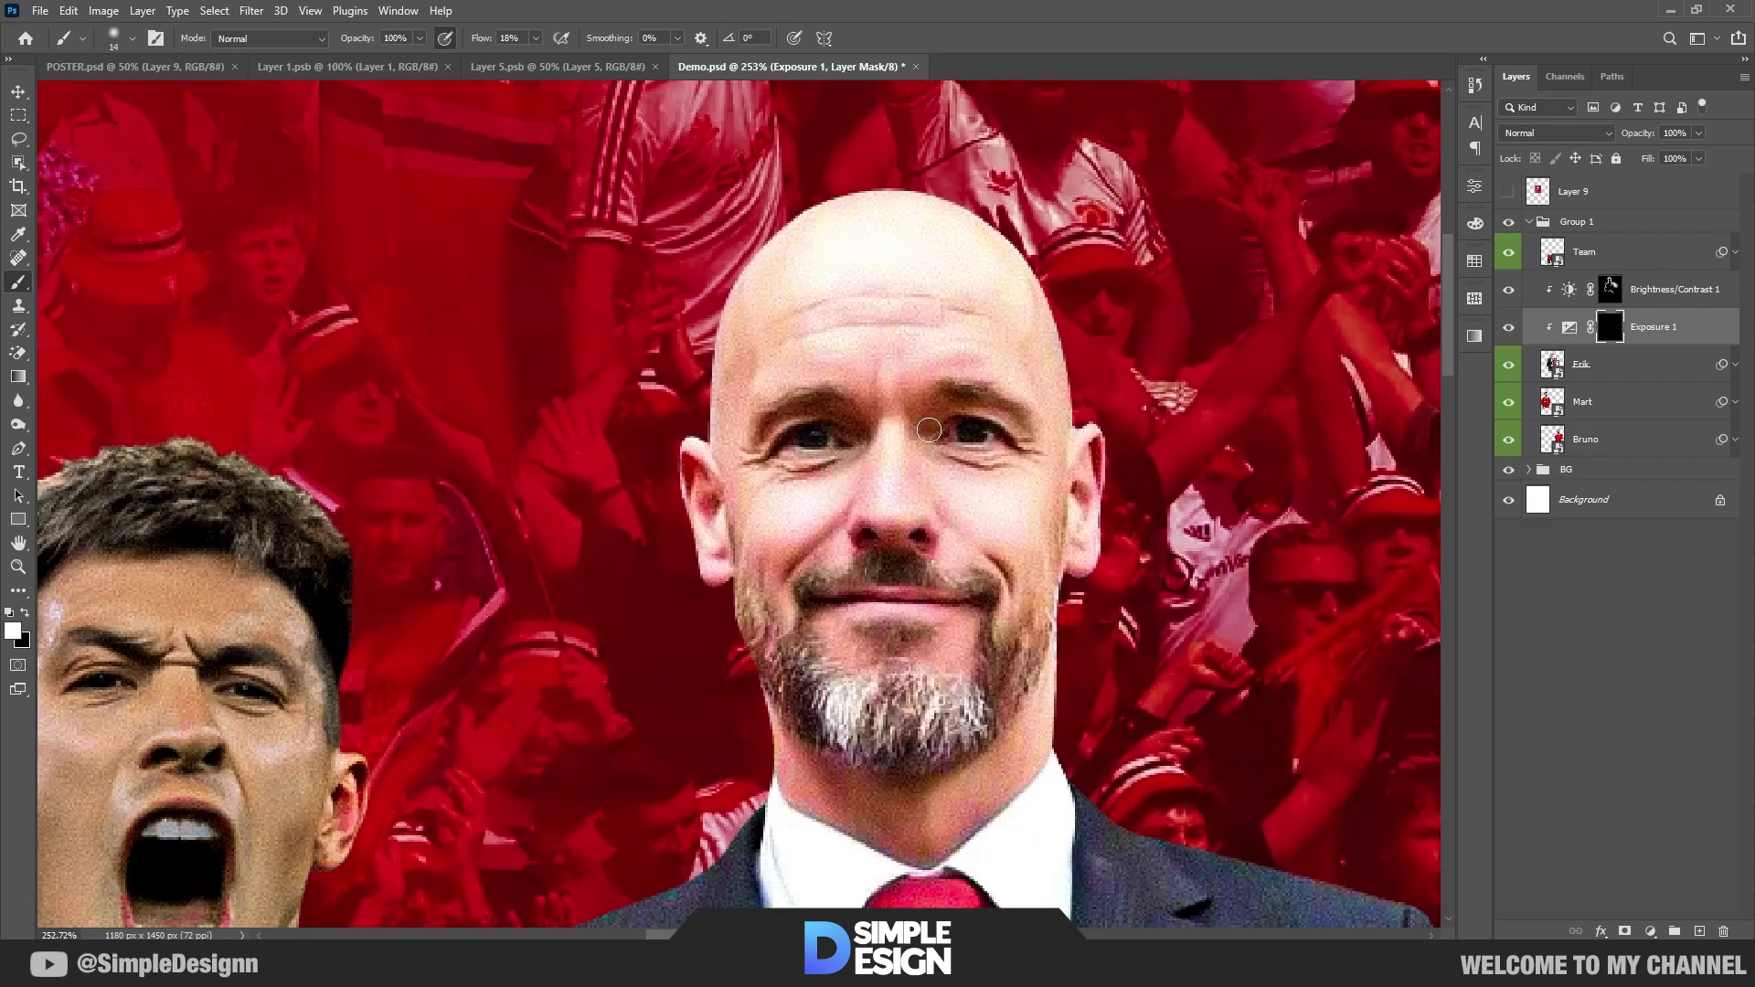
mouse_move(993, 622)
mouse_down()
mouse_move(992, 691)
mouse_move(804, 709)
mouse_up()
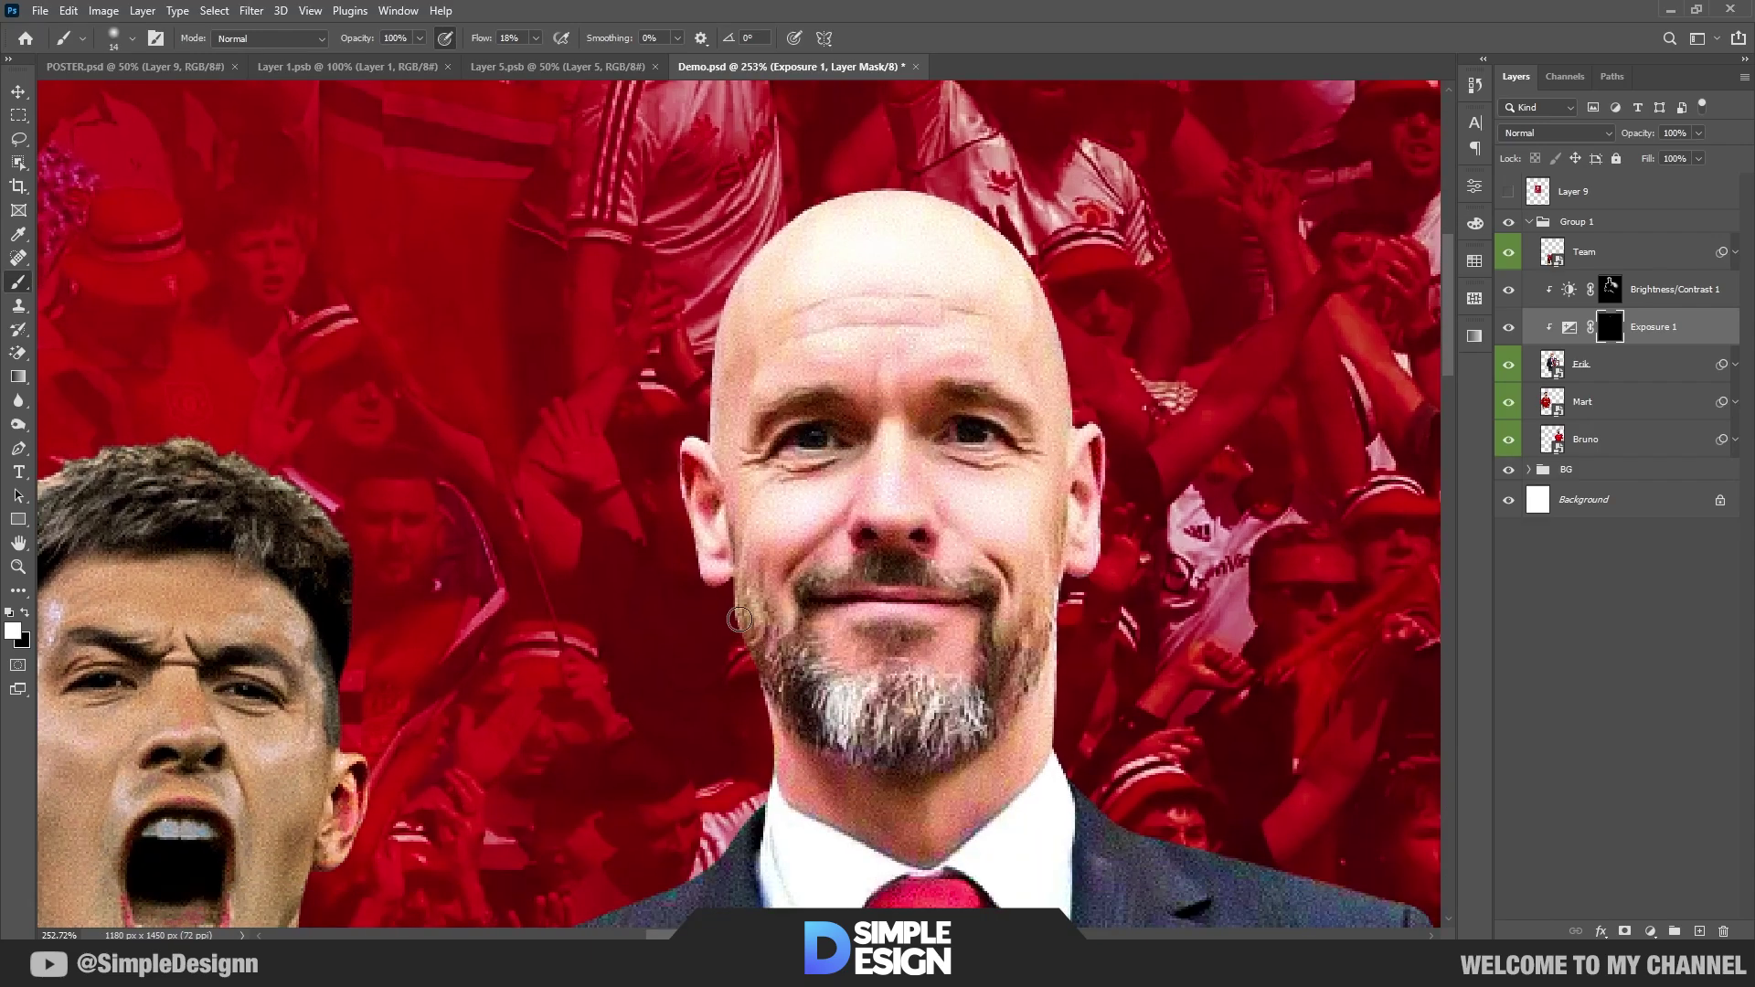
scroll(1001, 557, up, 2)
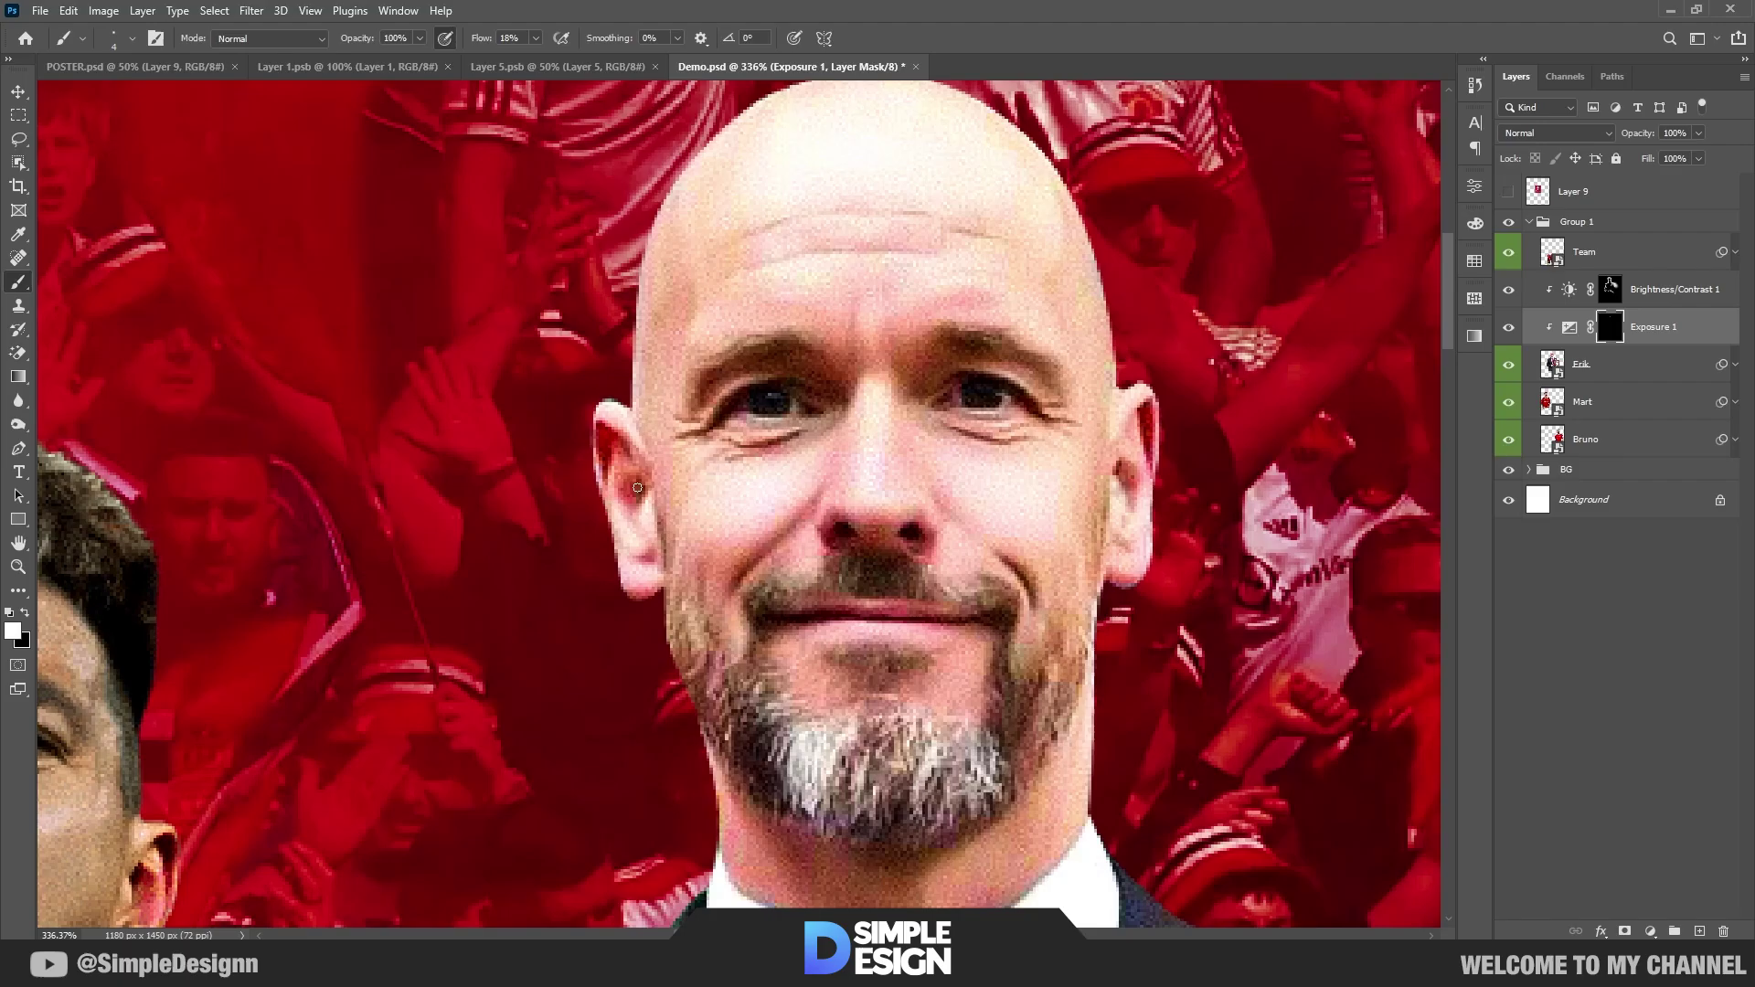
scroll(876, 557, down, 6)
scroll(876, 557, down, 4)
alt+right_click(810, 614)
scroll(823, 640, down, 3)
scroll(823, 725, down, 2)
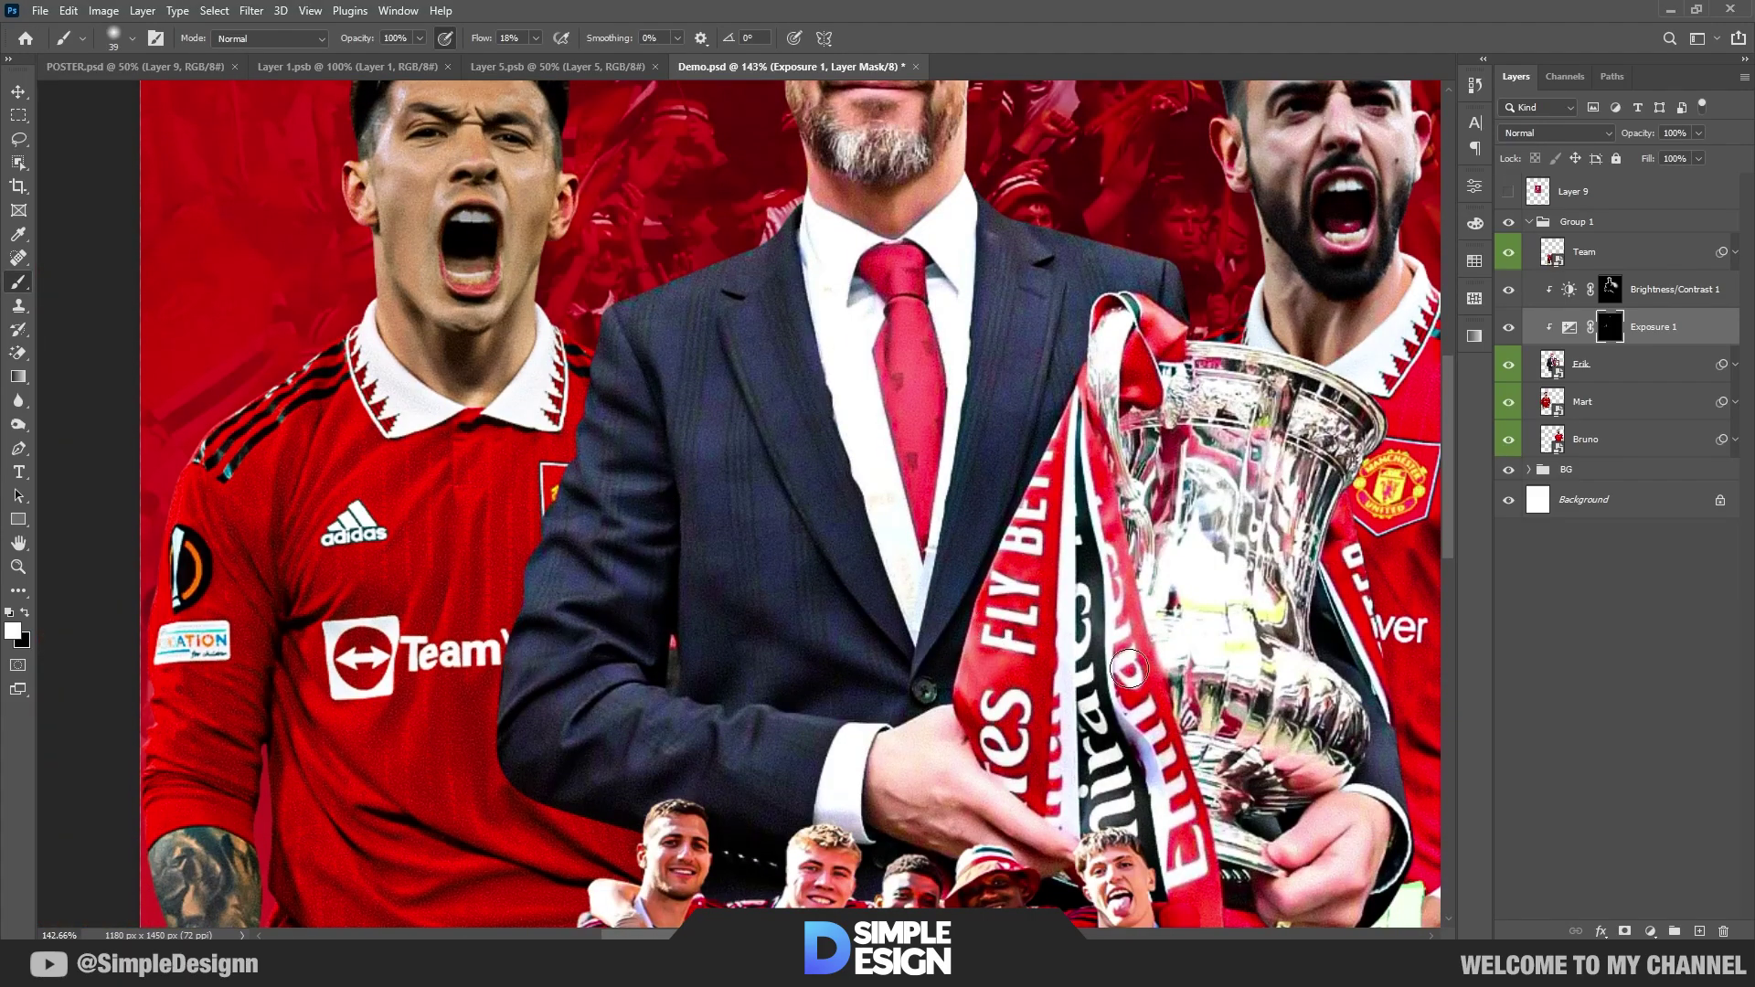
scroll(965, 505, down, 5)
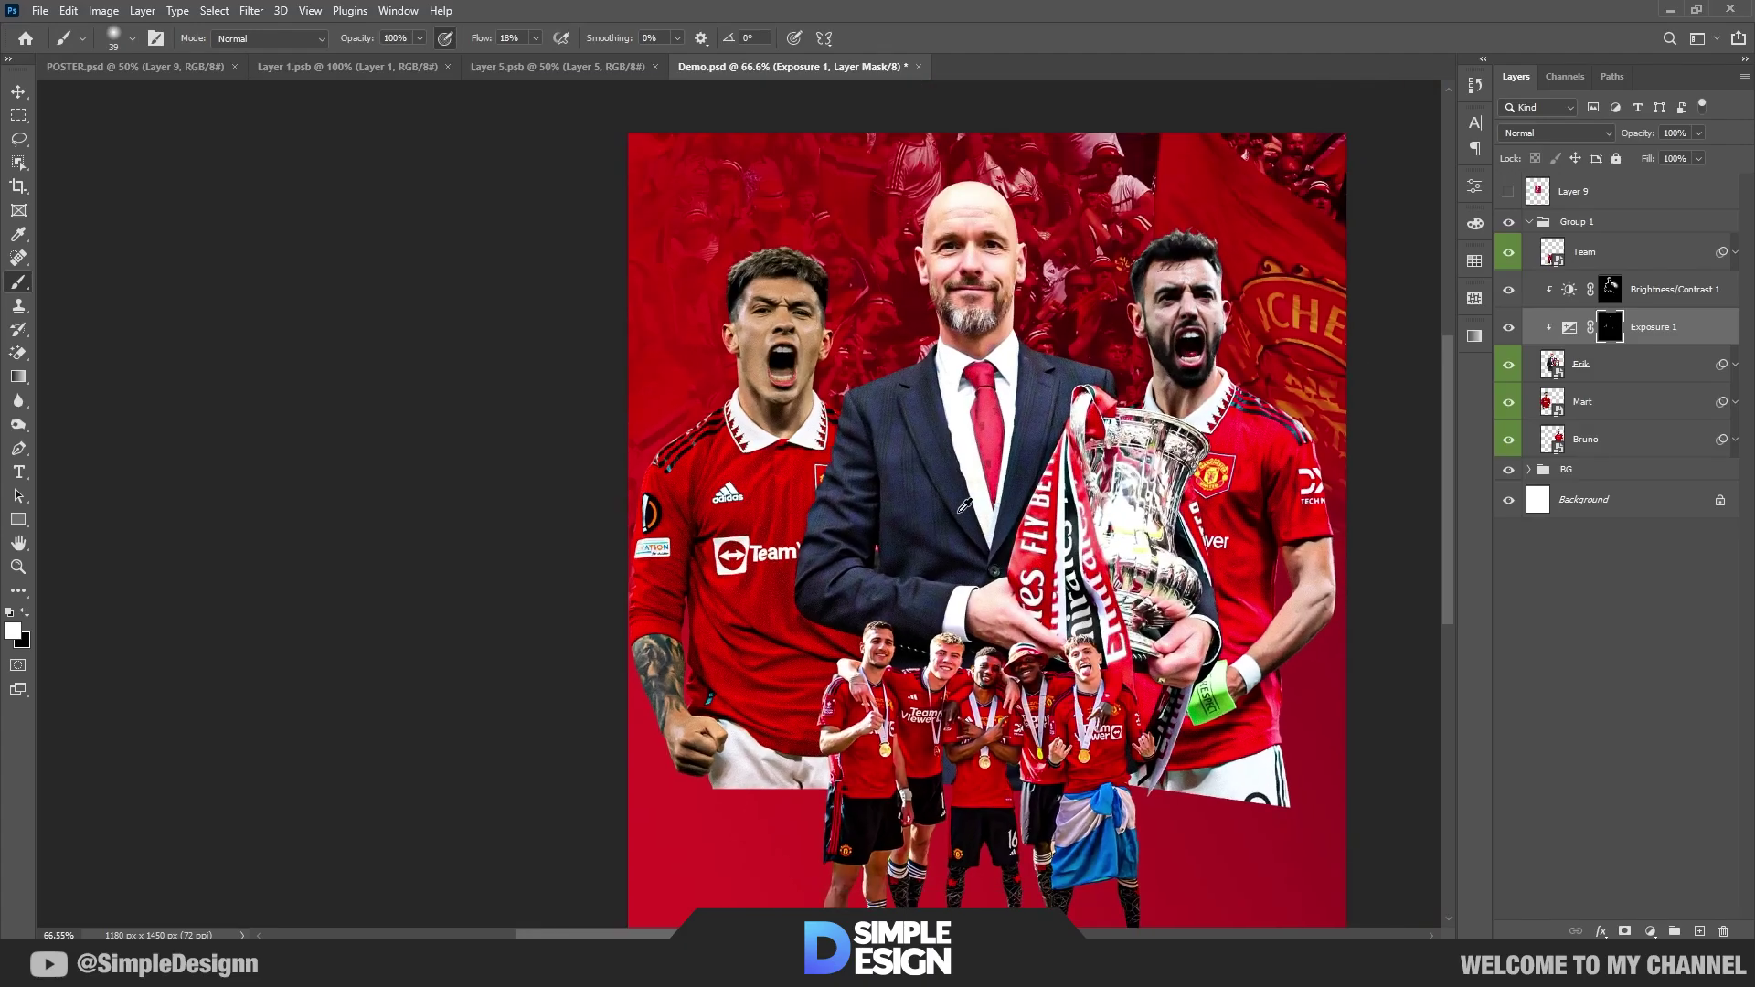
scroll(965, 506, up, 4)
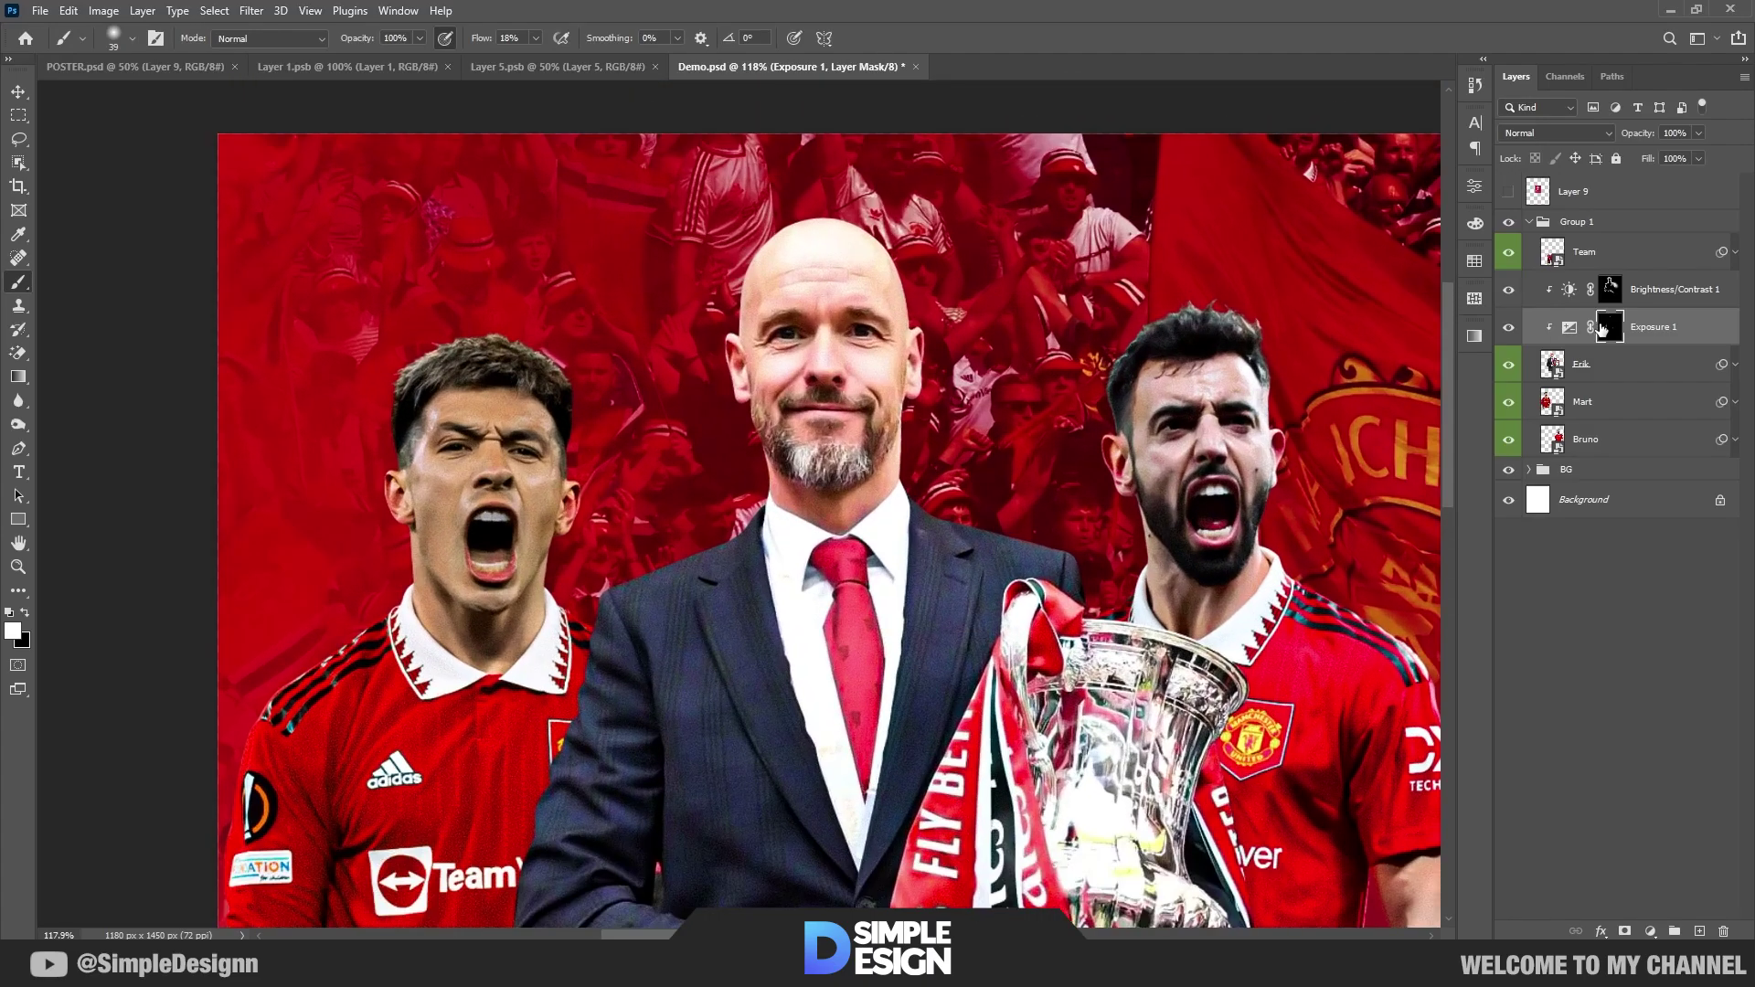
Step: Group the Erik layer with its Brightness/Contrast and Exposure adjustments and name the group 1
click(1650, 373)
shift+click(1655, 290)
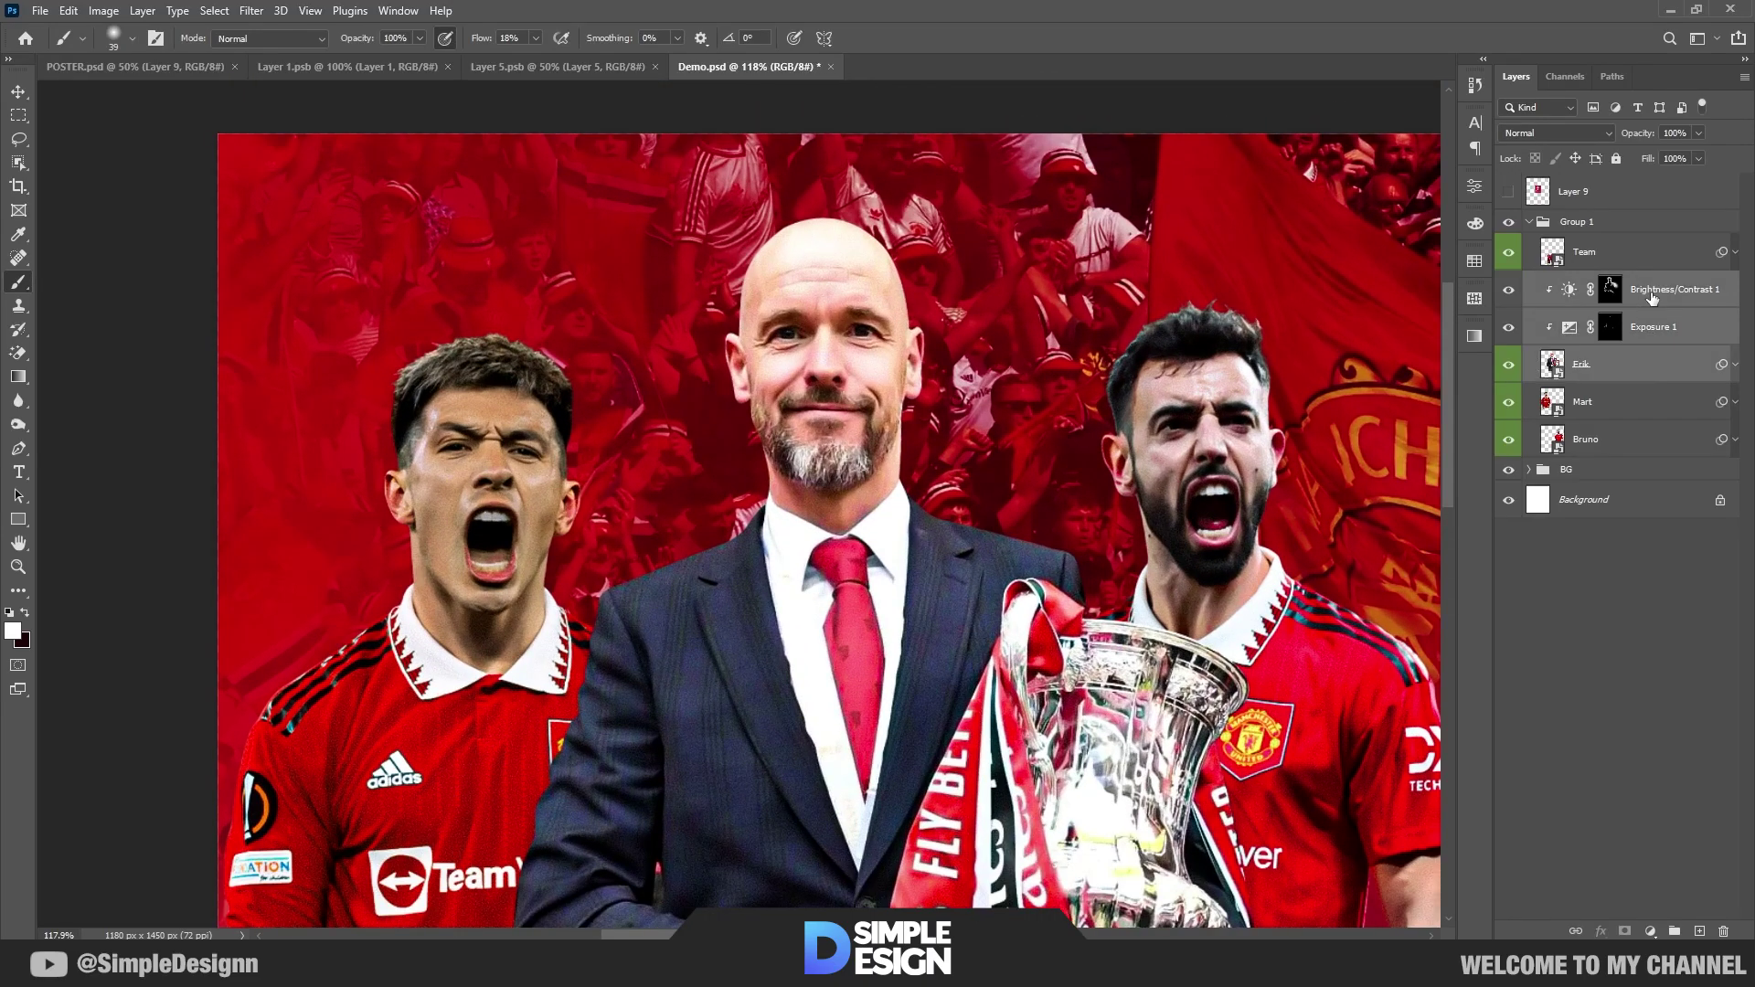
key(ctrl+g)
double_click(1592, 282)
text(1)
key(Return)
Step: Add a Hue/Saturation adjustment clipped to the Mart layer
click(1609, 312)
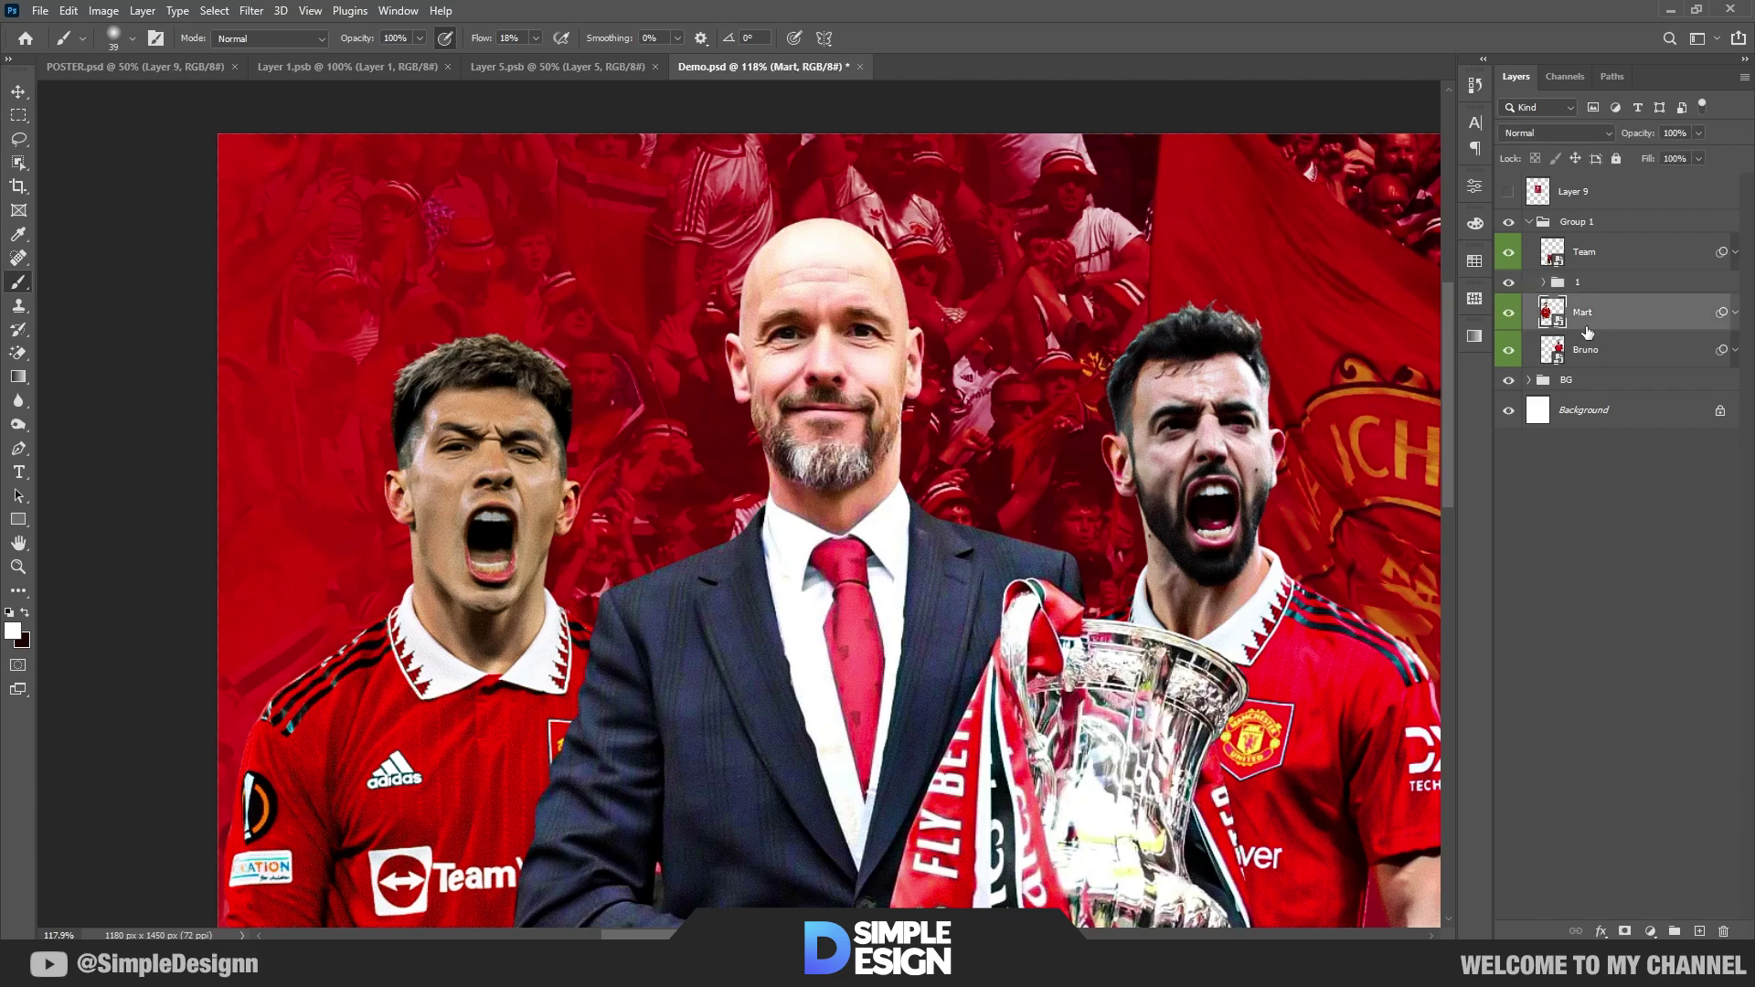
click(1508, 313)
click(1508, 313)
drag(500, 563, 622, 511)
click(1650, 931)
click(1664, 764)
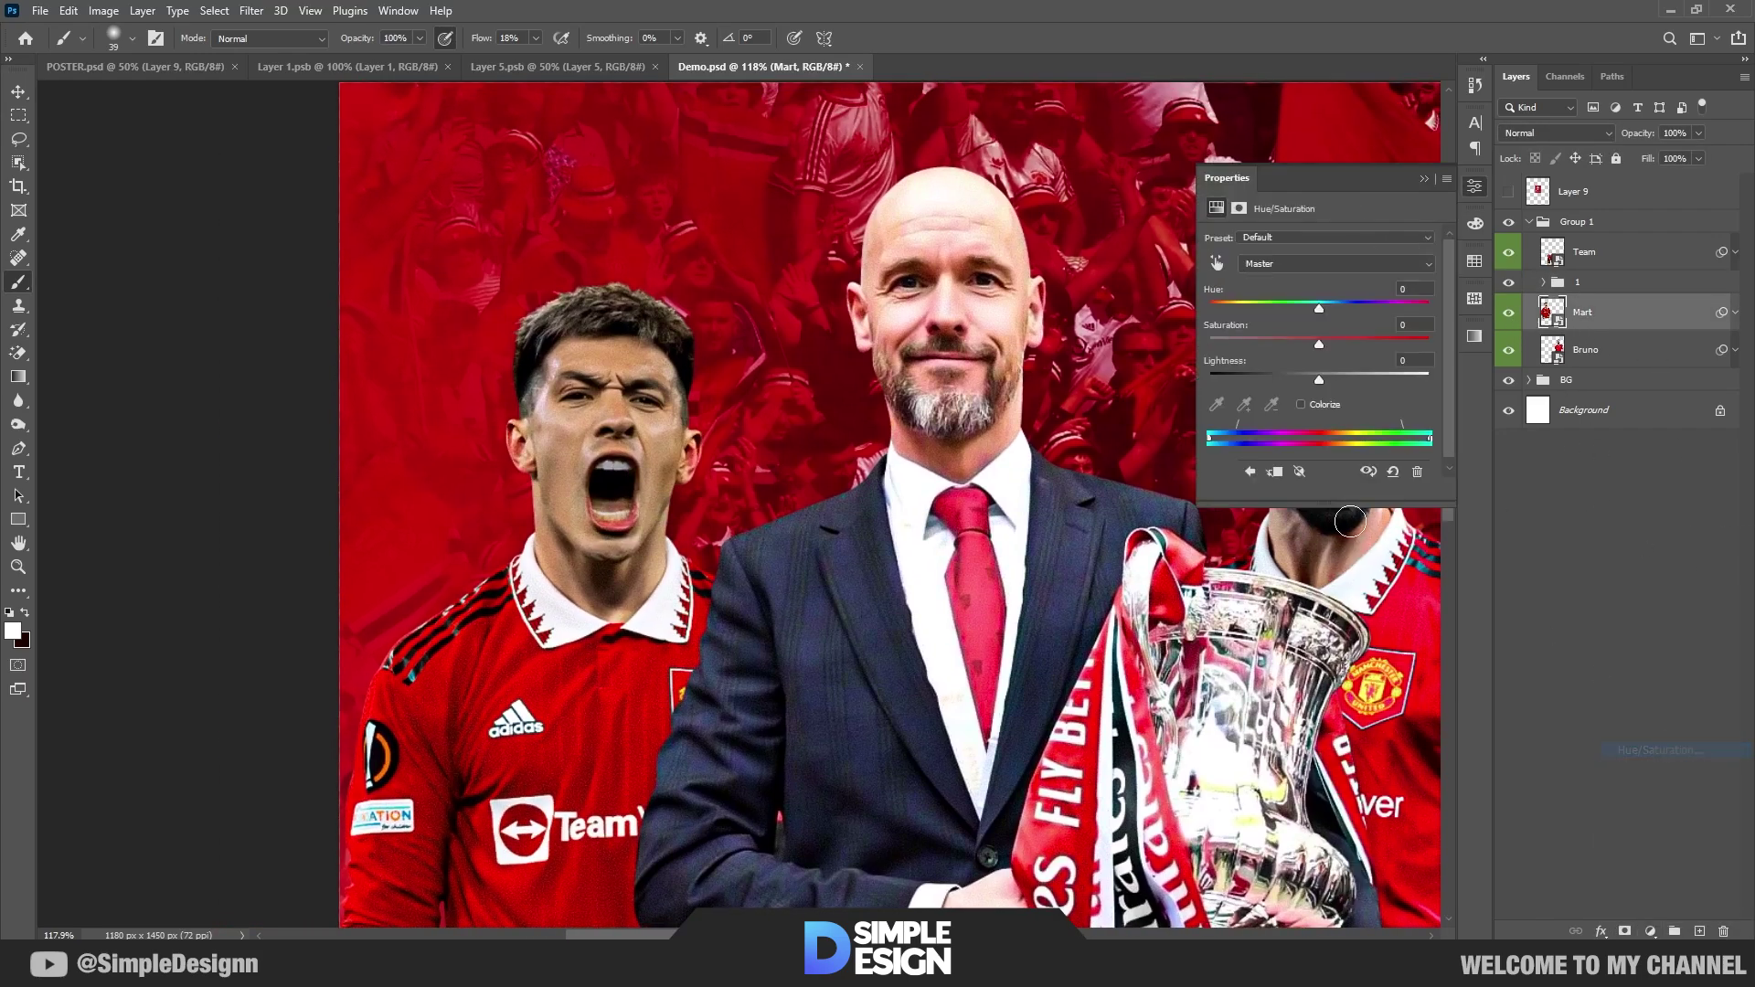
click(1317, 489)
Step: Target the Reds in the Hue/Saturation adjustment and set their Saturation to -94
click(1216, 262)
click(770, 412)
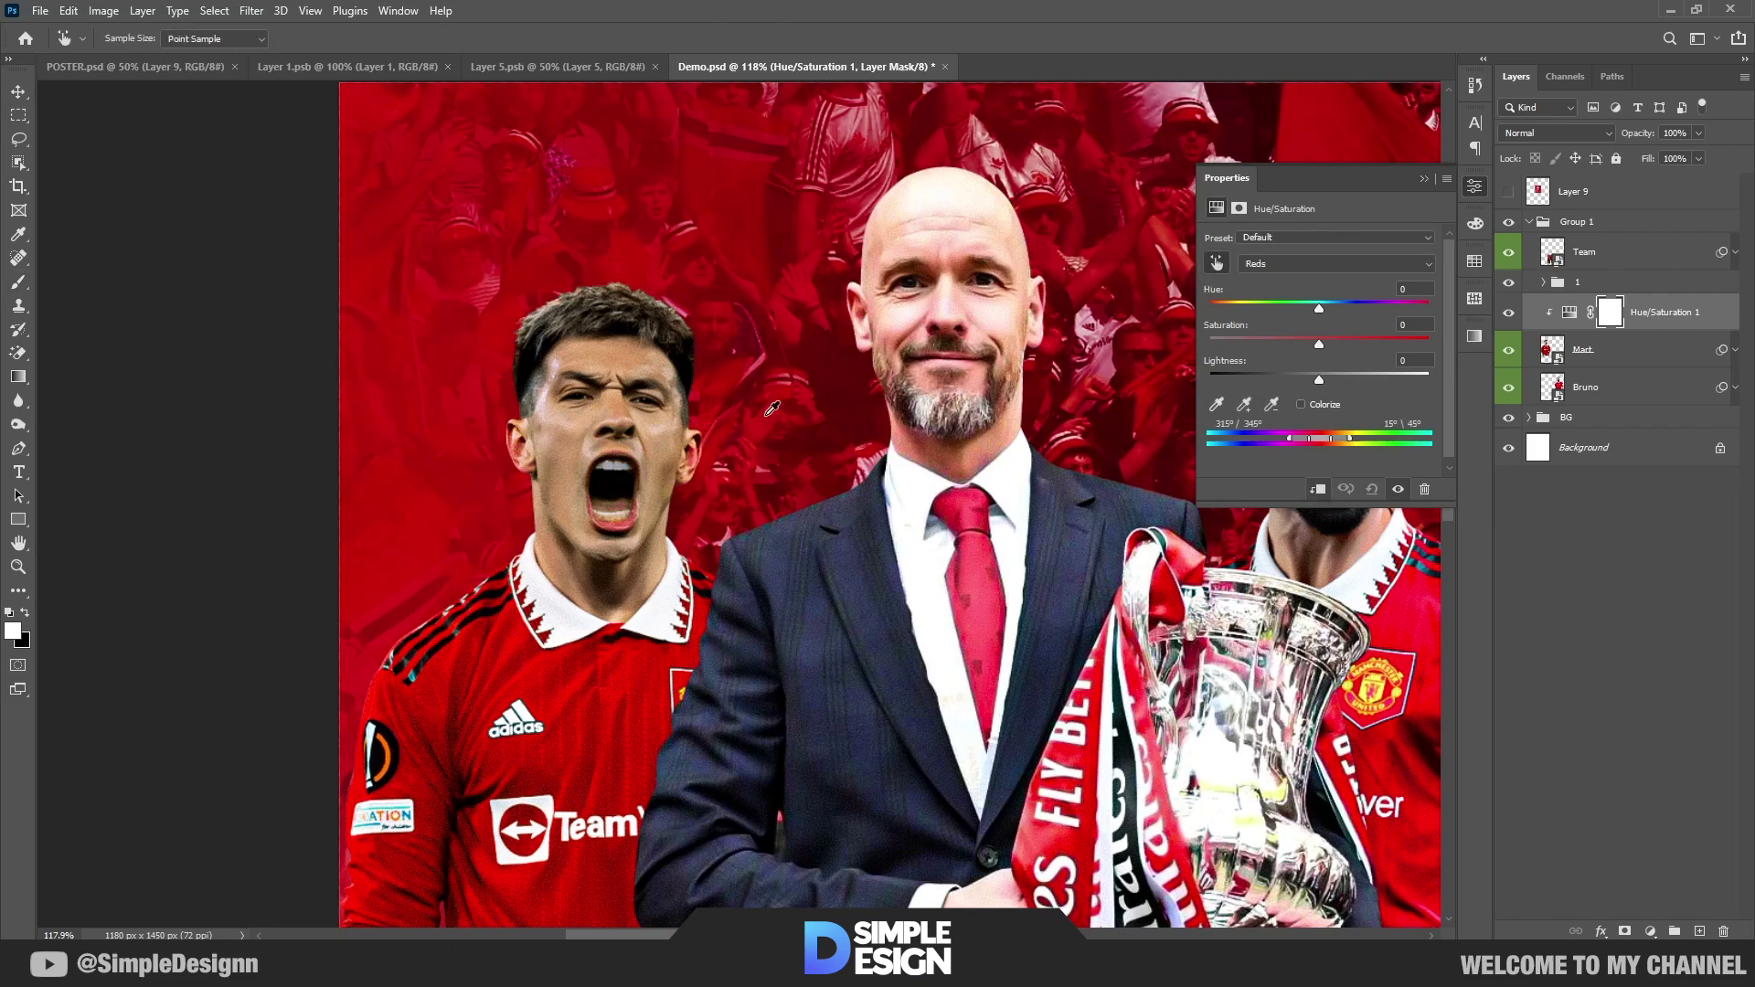
drag(1289, 339, 1265, 337)
key(ctrl+z)
click(1216, 261)
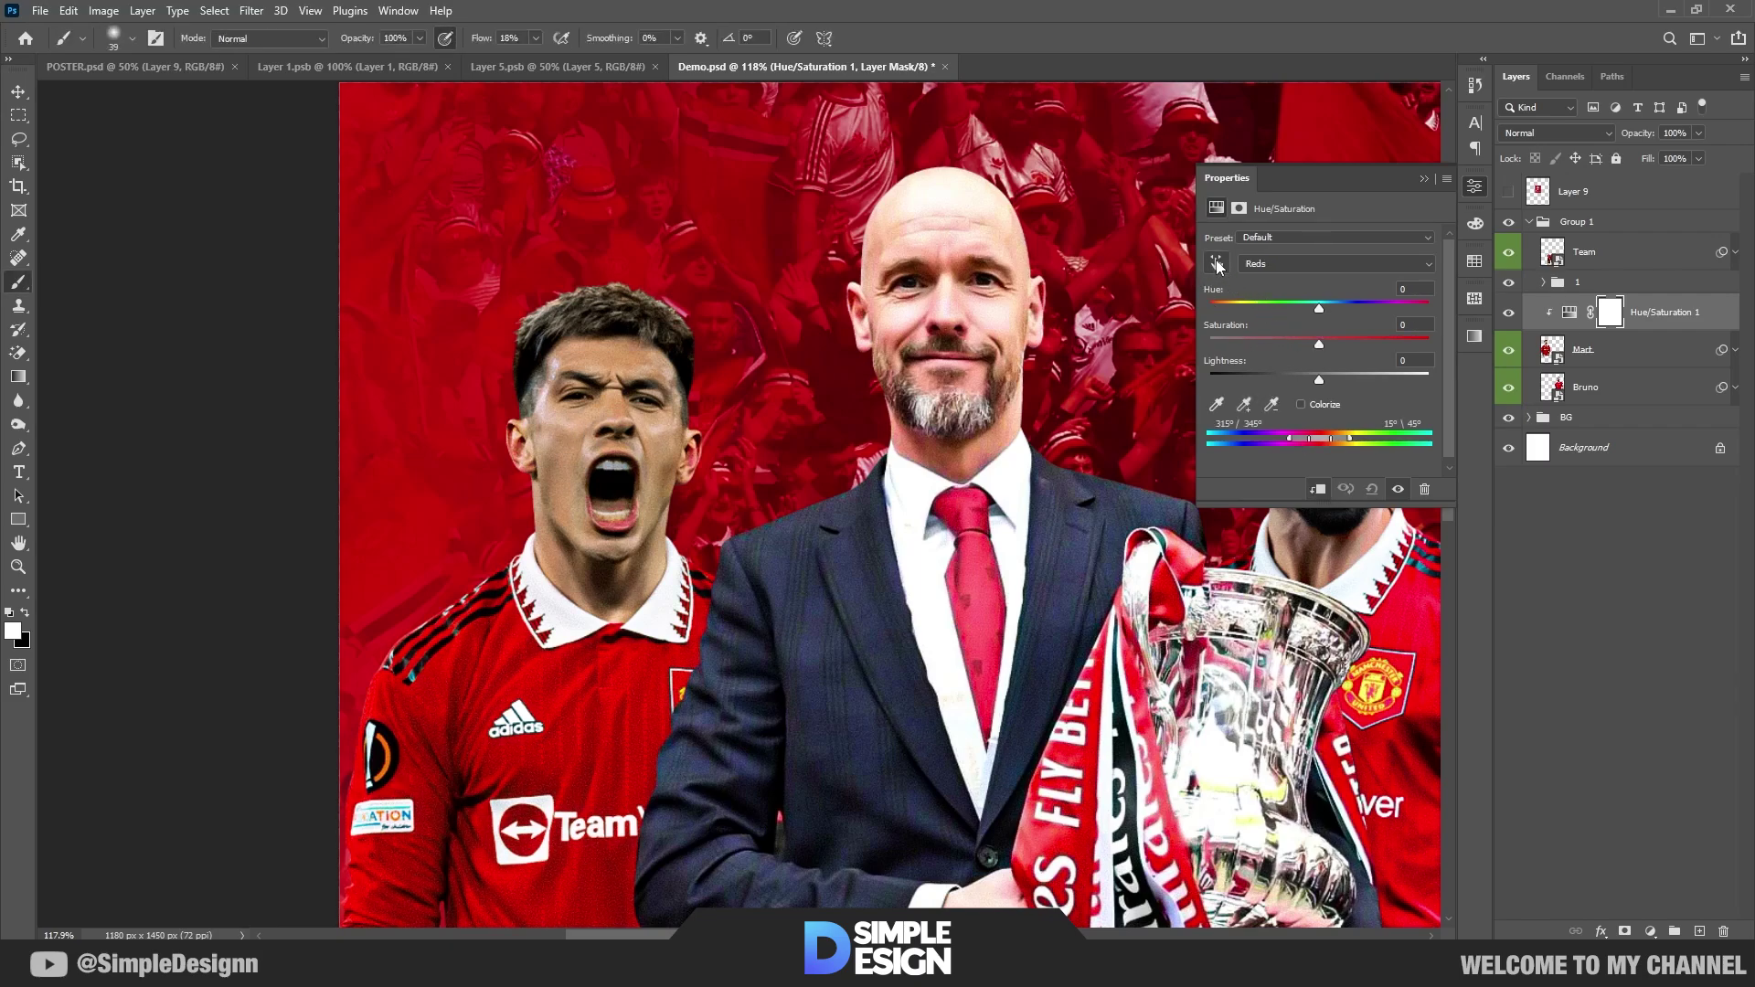
click(1216, 260)
drag(1317, 342, 1218, 338)
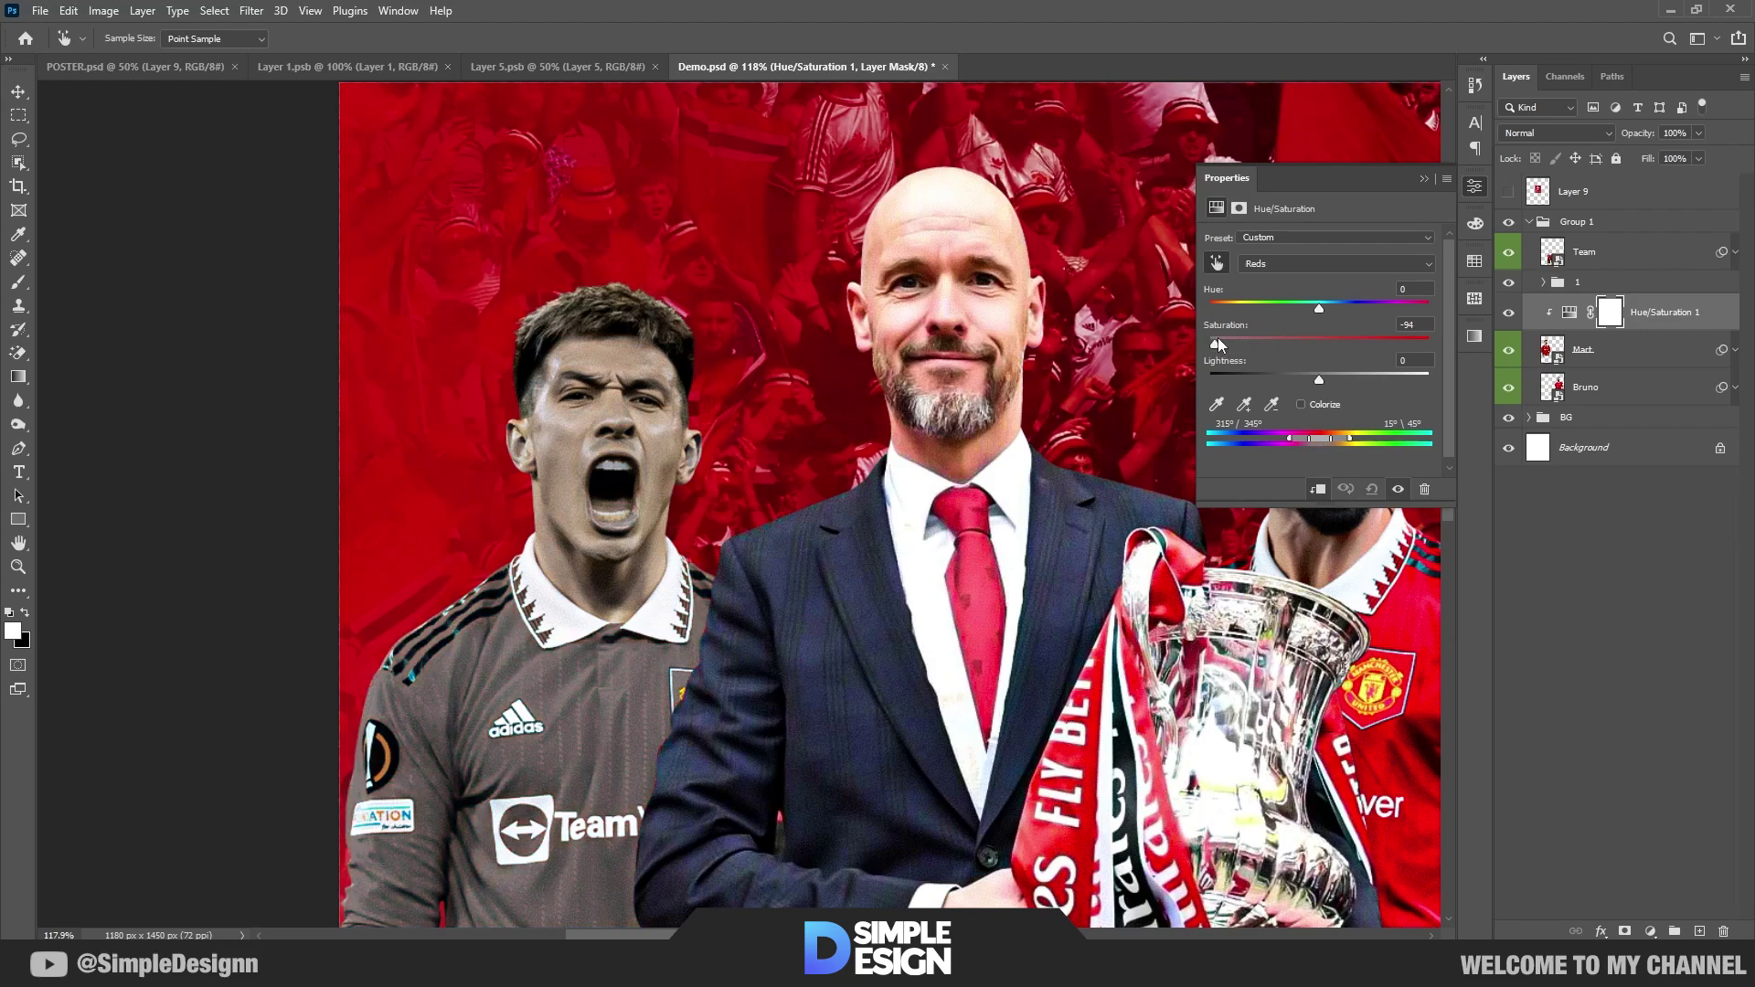
Step: Invert the Hue/Saturation mask and paint in white over the Mart player's face and neck to desaturate the skin
click(1423, 178)
key(ctrl+i)
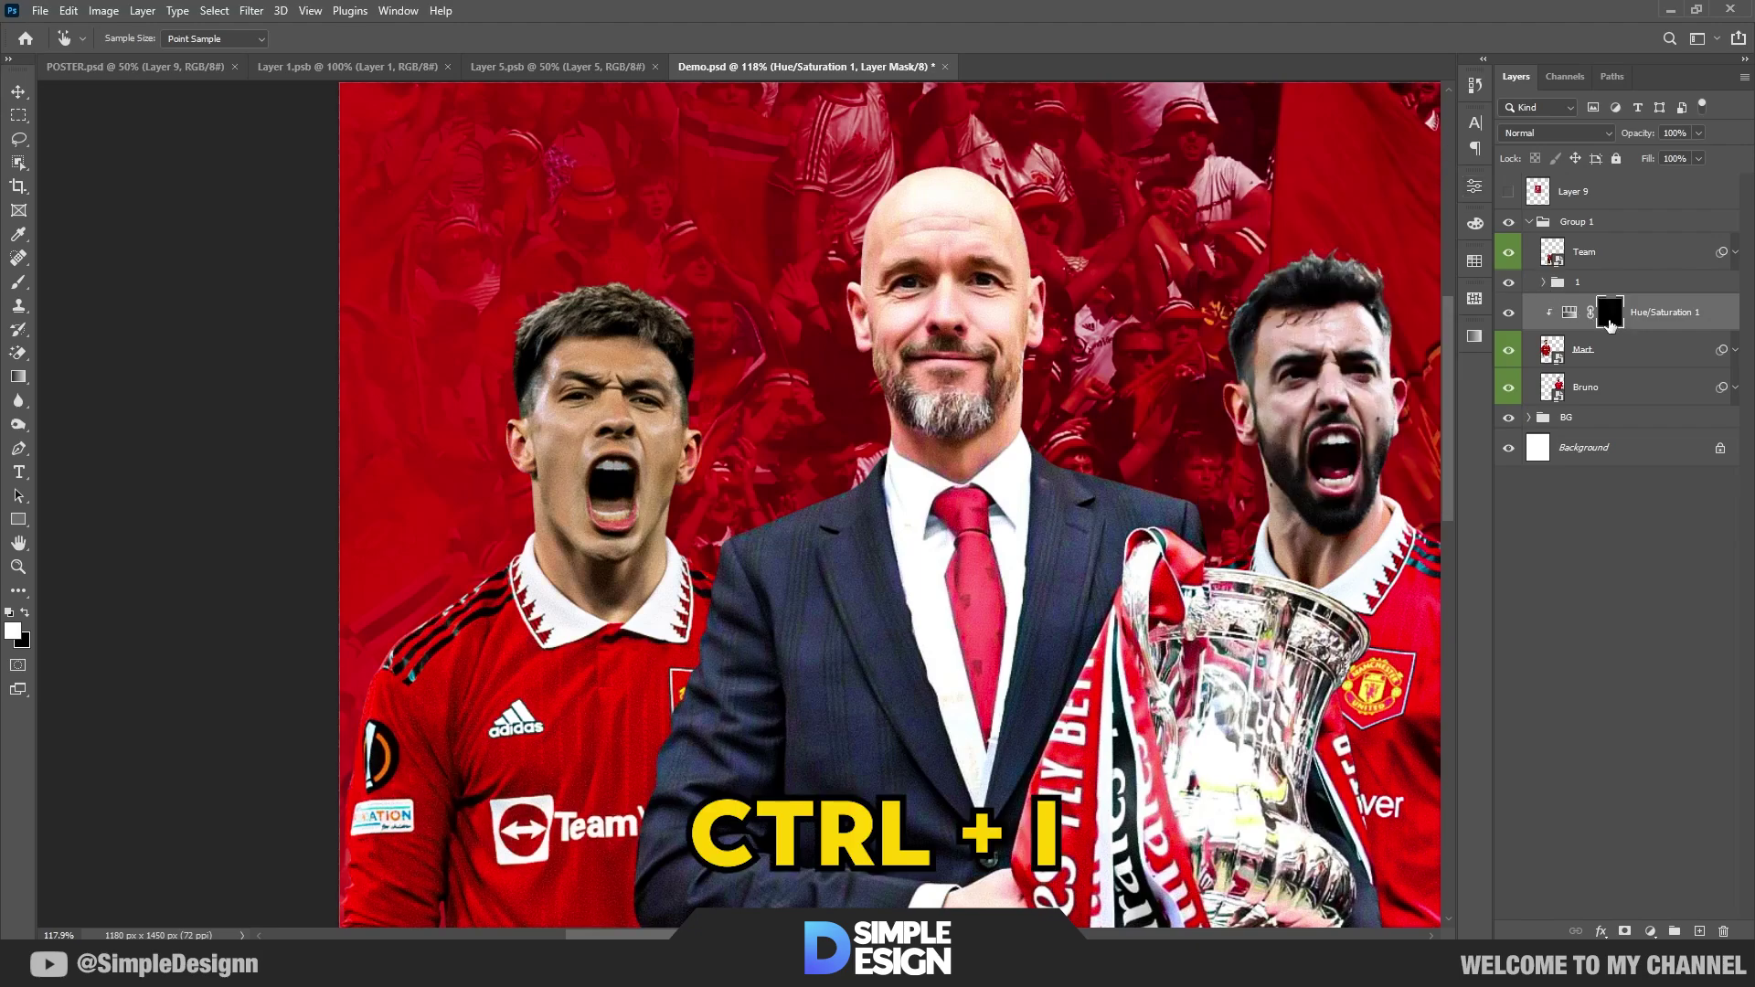
key(b)
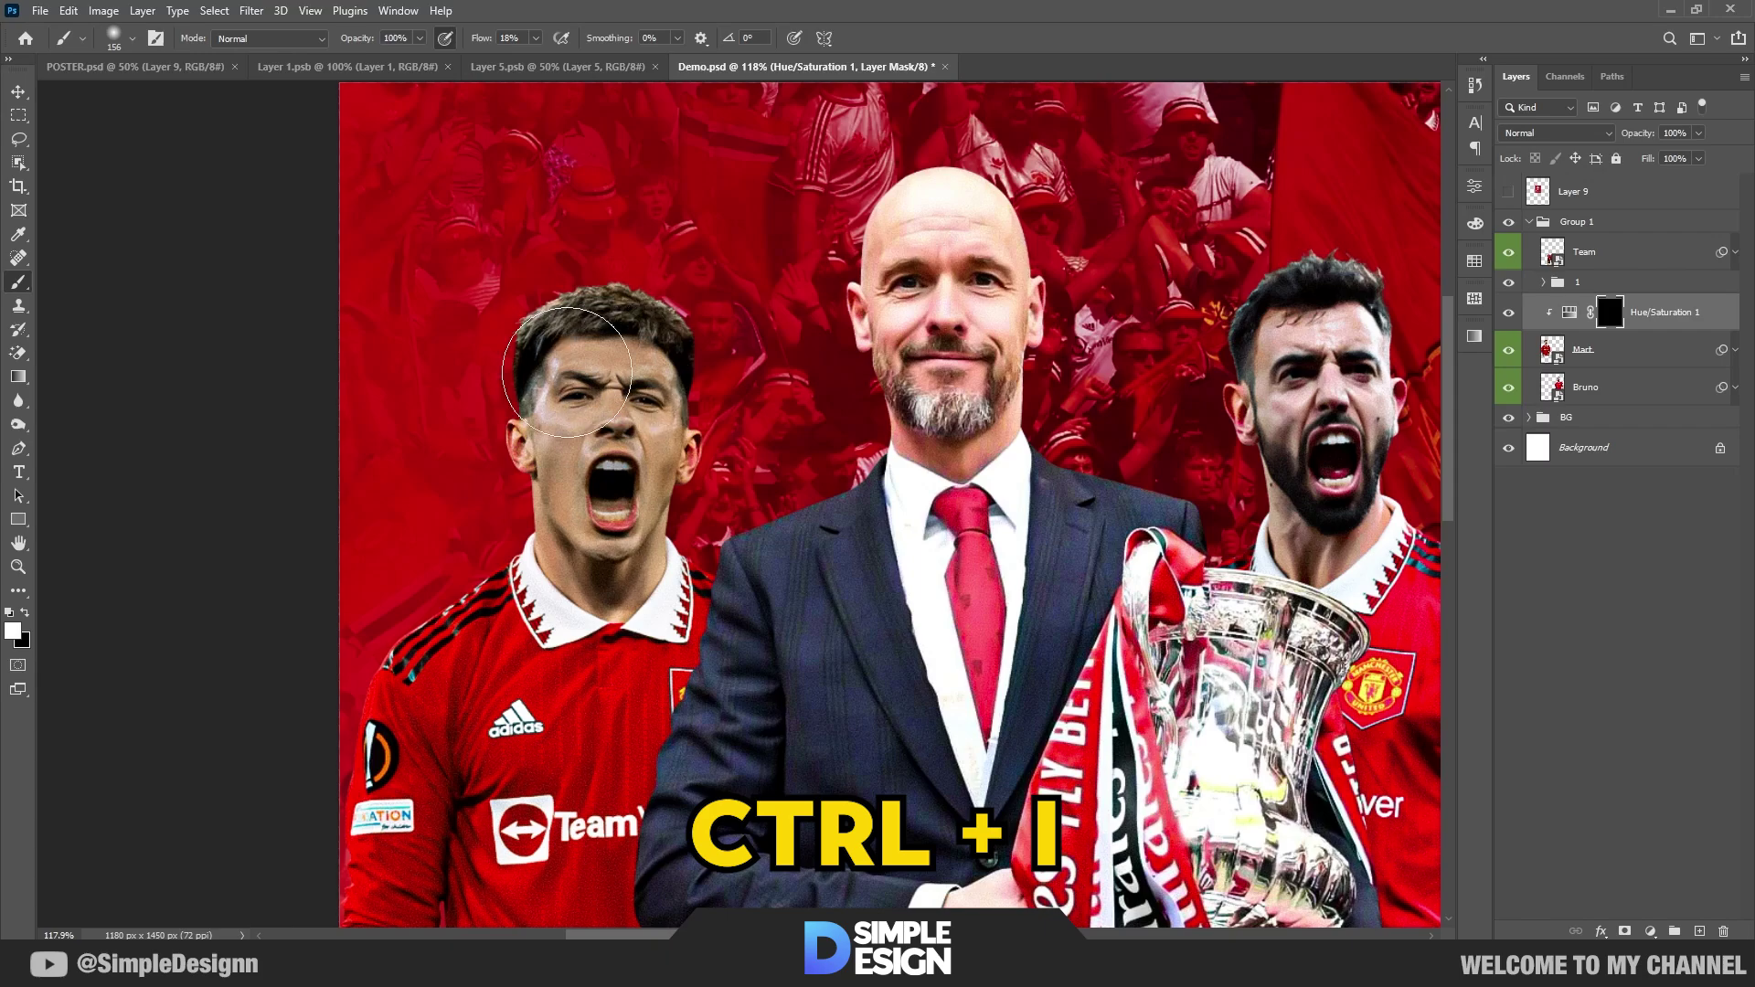
drag(596, 429, 605, 480)
key(bracketleft)
key(bracketleft)
key(bracketleft)
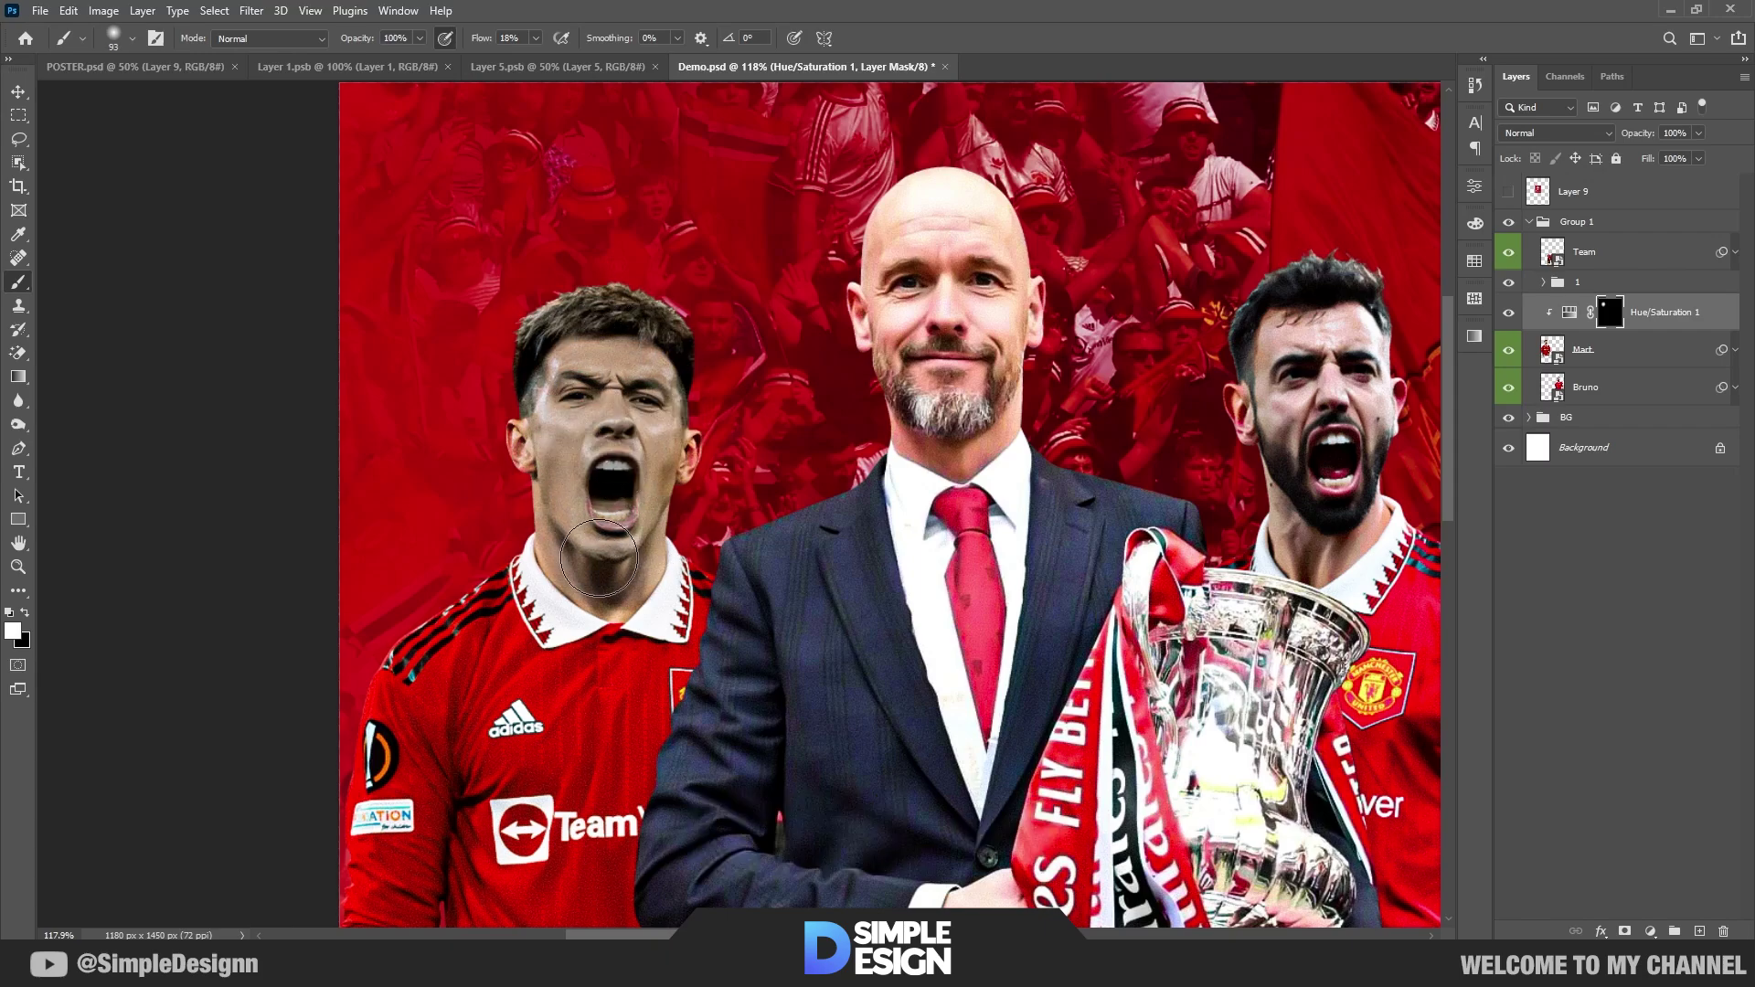
mouse_move(599, 558)
mouse_down()
mouse_move(637, 488)
mouse_move(596, 366)
mouse_move(616, 596)
mouse_move(601, 600)
mouse_up()
alt+right_click(611, 592)
Step: Paint the Hue/Saturation mask over the Mart player's tattooed forearm and fist
drag(774, 727, 898, 234)
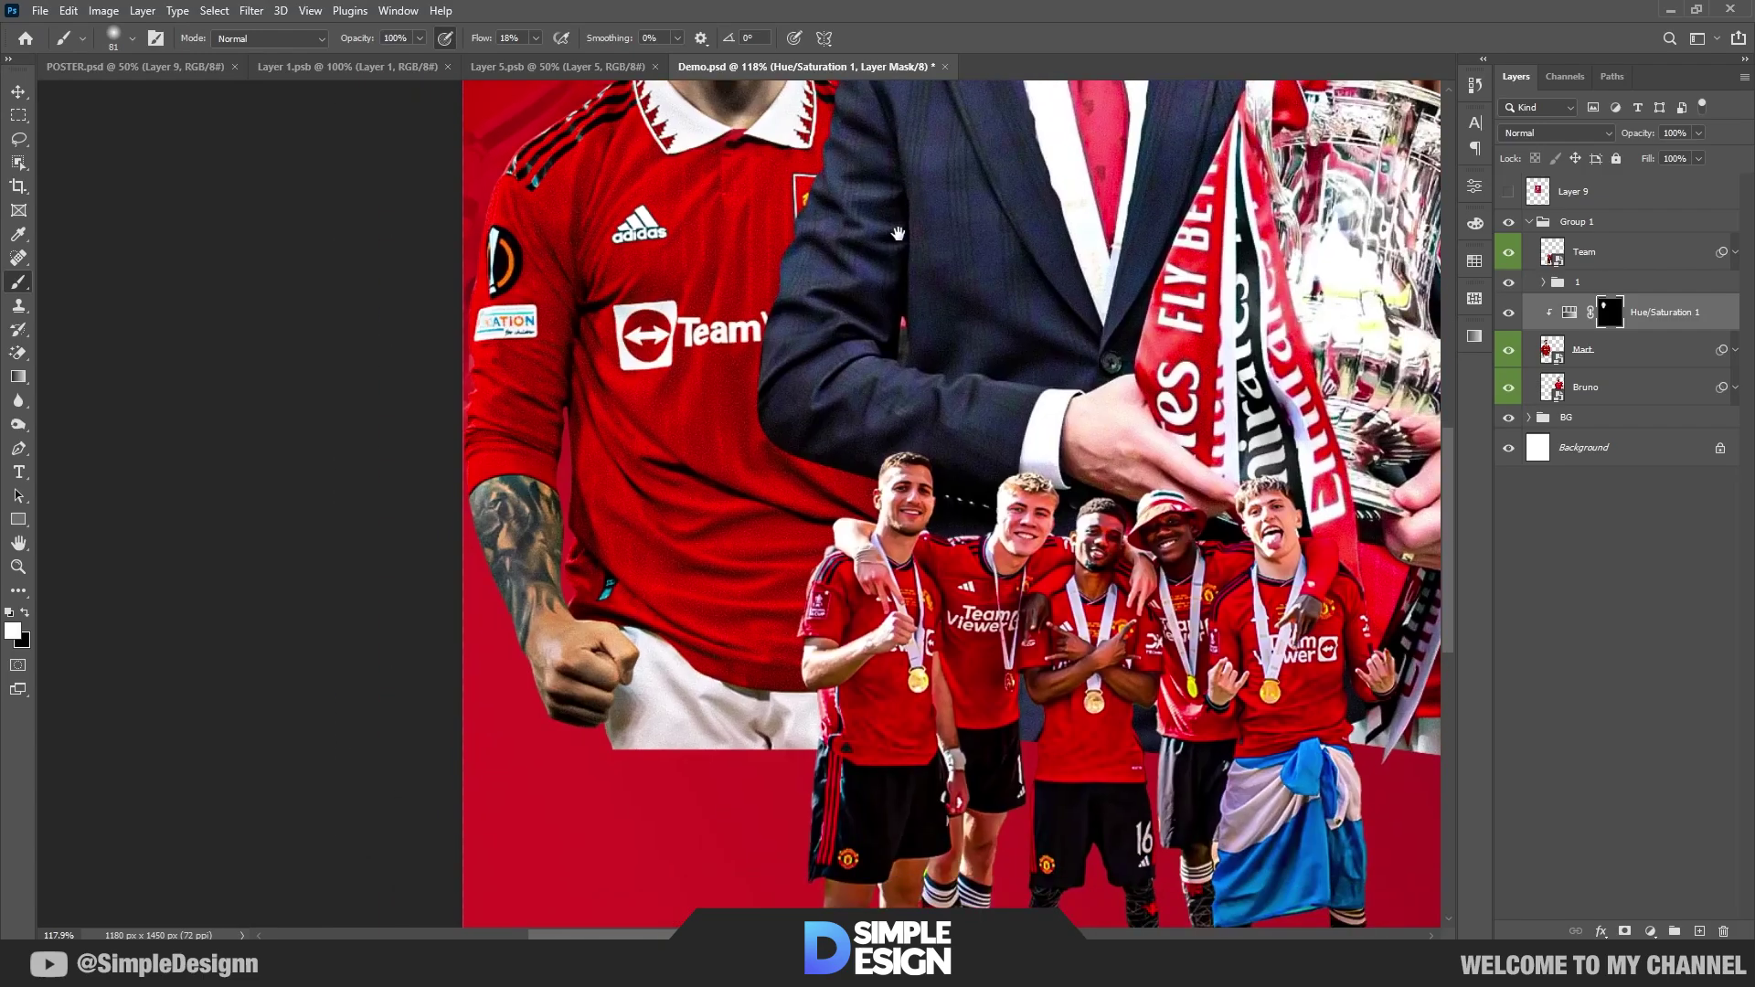
mouse_move(570, 641)
mouse_down()
mouse_move(551, 712)
mouse_move(607, 657)
mouse_move(569, 652)
mouse_move(498, 525)
mouse_move(541, 593)
mouse_move(539, 554)
mouse_up()
scroll(571, 708, down, 3)
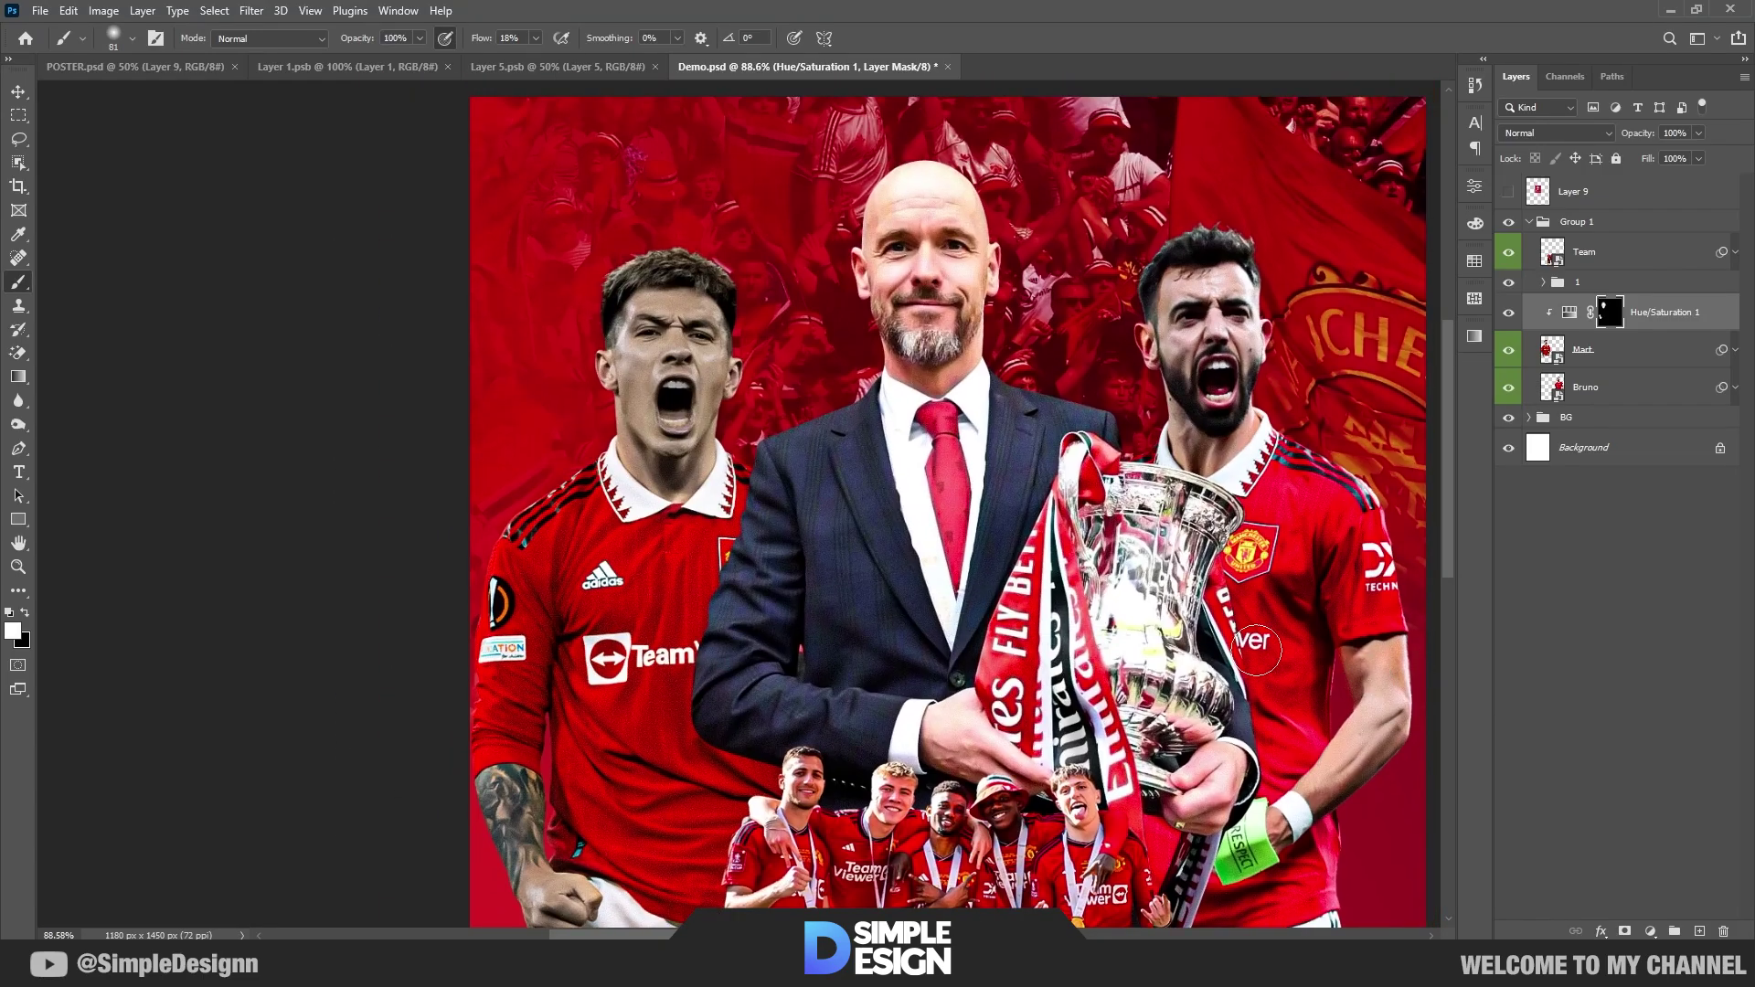
Step: Add a Brightness/Contrast adjustment clipped to the Mart layer and set its Brightness to 84
drag(776, 362, 767, 441)
scroll(768, 444, up, 1)
key(v)
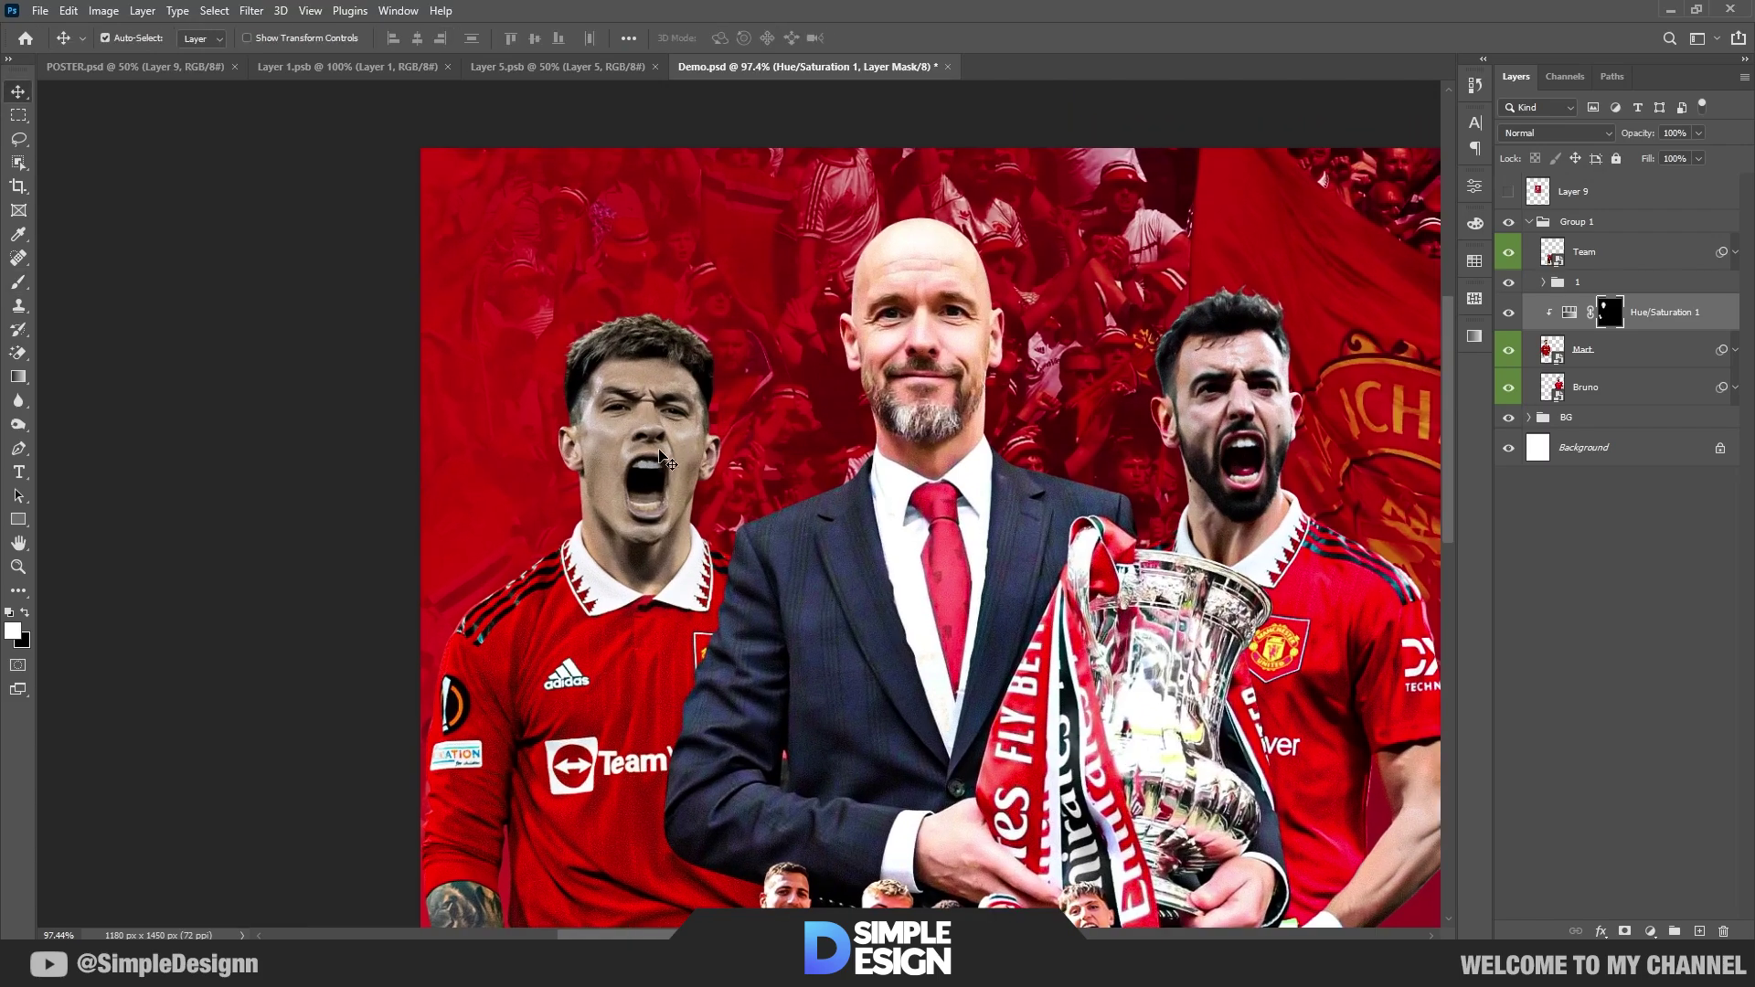
click(1629, 354)
click(1650, 931)
click(1646, 671)
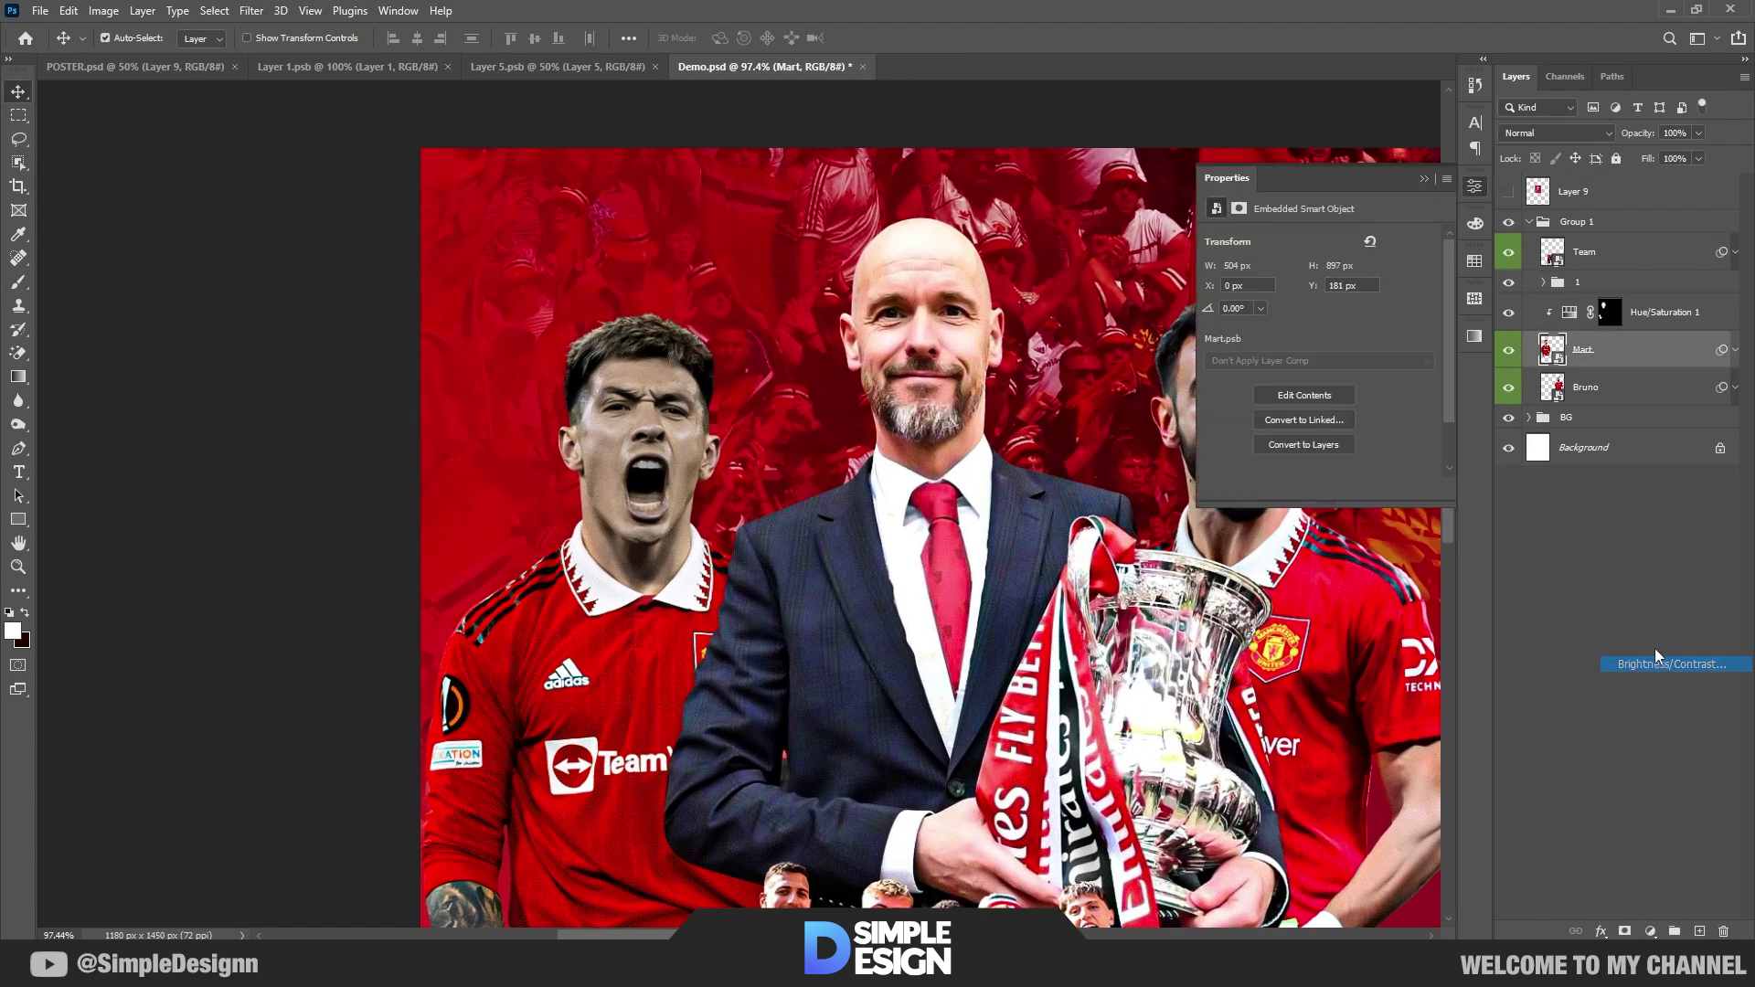
drag(1314, 290, 1380, 289)
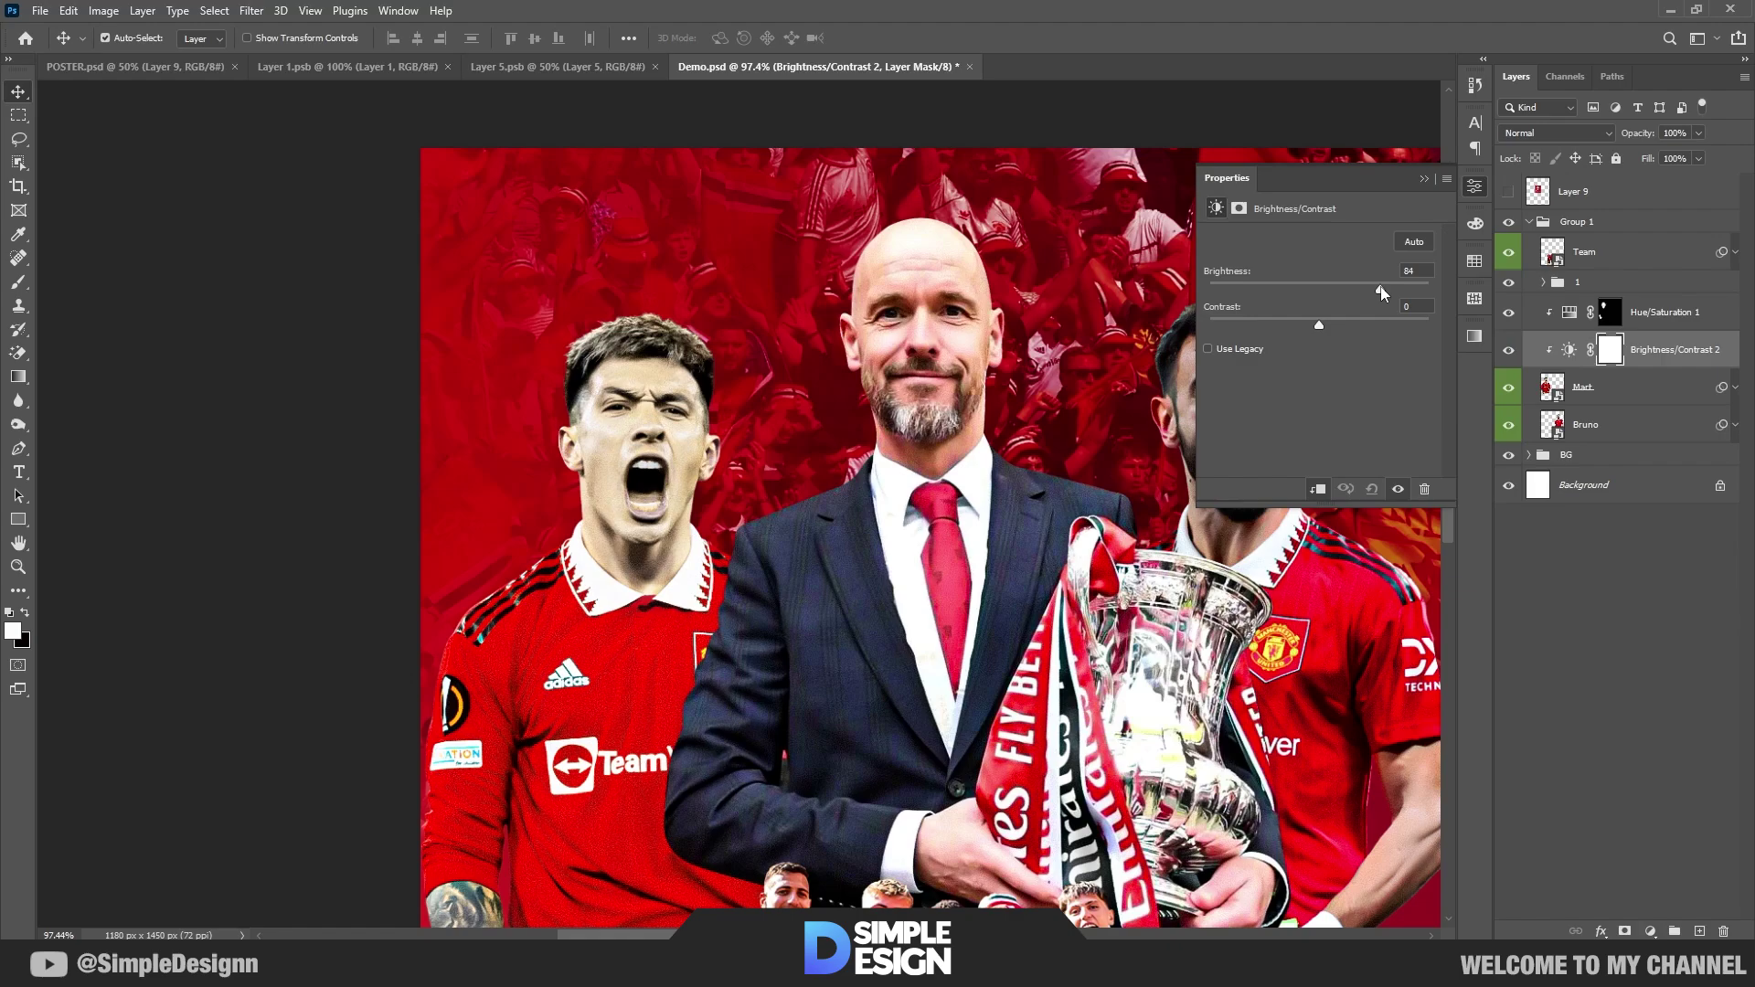
click(1423, 181)
Step: Invert the new Brightness/Contrast mask and move that adjustment above Hue/Saturation 1
key(ctrl+i)
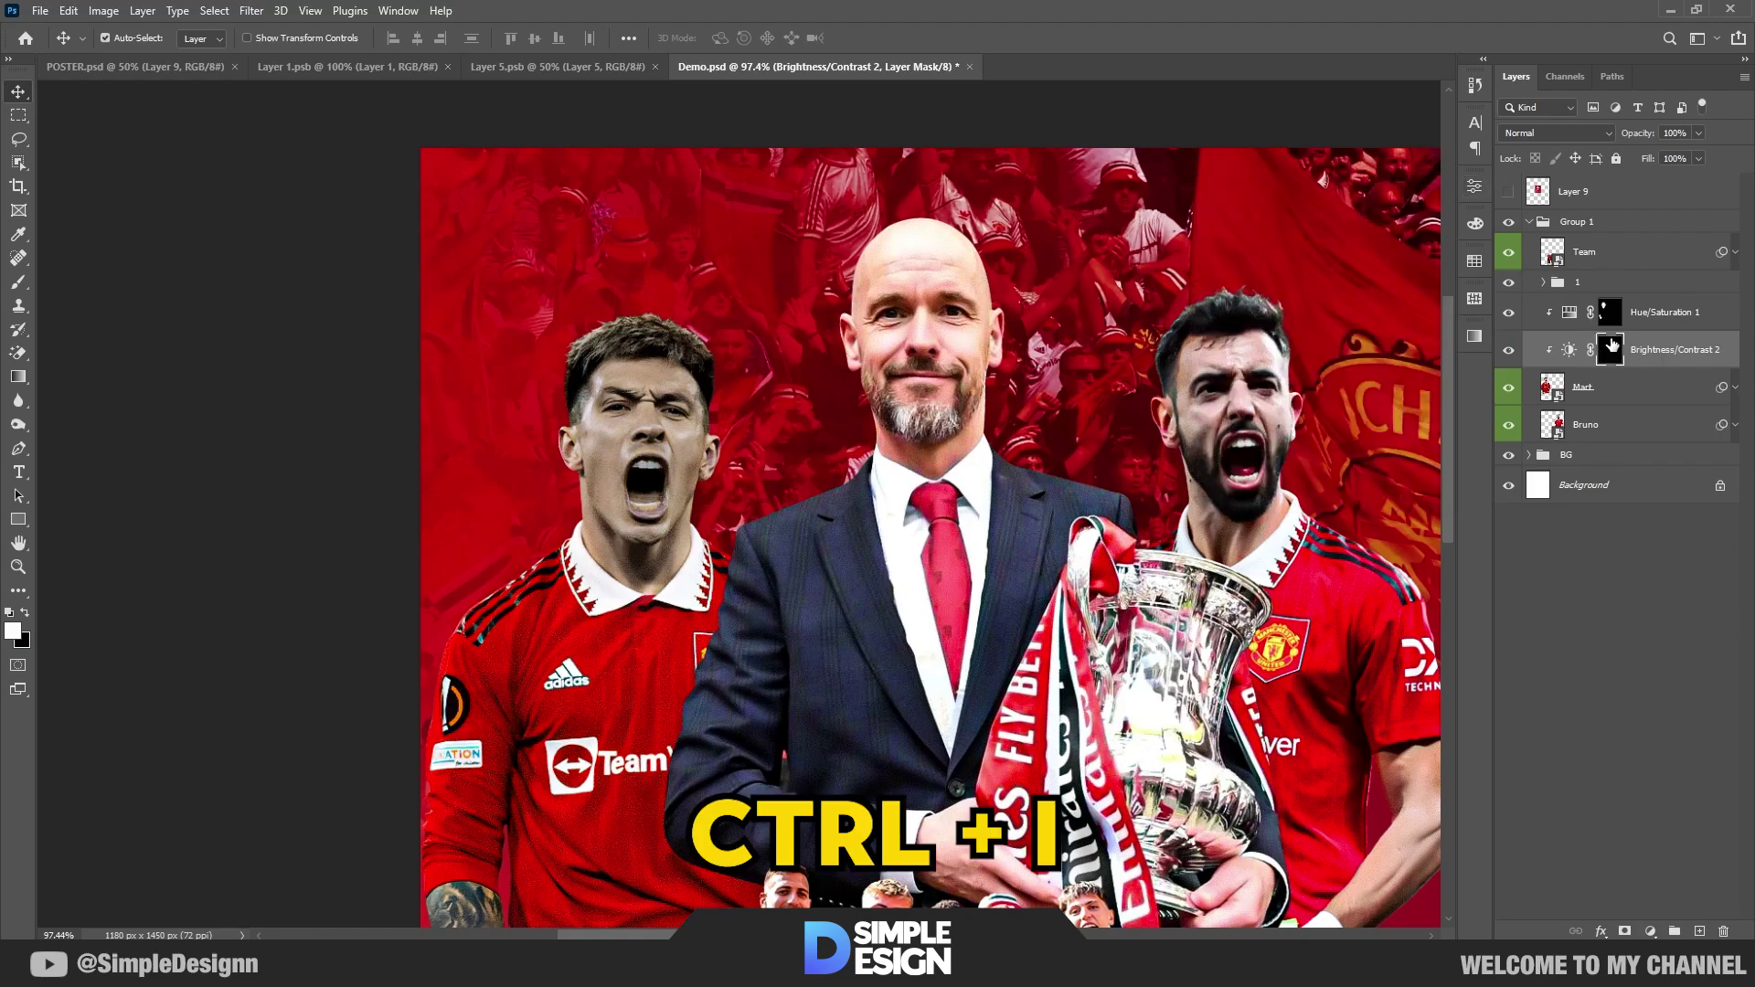
drag(1666, 355, 1671, 320)
Step: Paint the Brightness/Contrast mask in white with a soft 74 px brush at 22% flow over the Mart player's face and neck
scroll(663, 475, up, 3)
key(b)
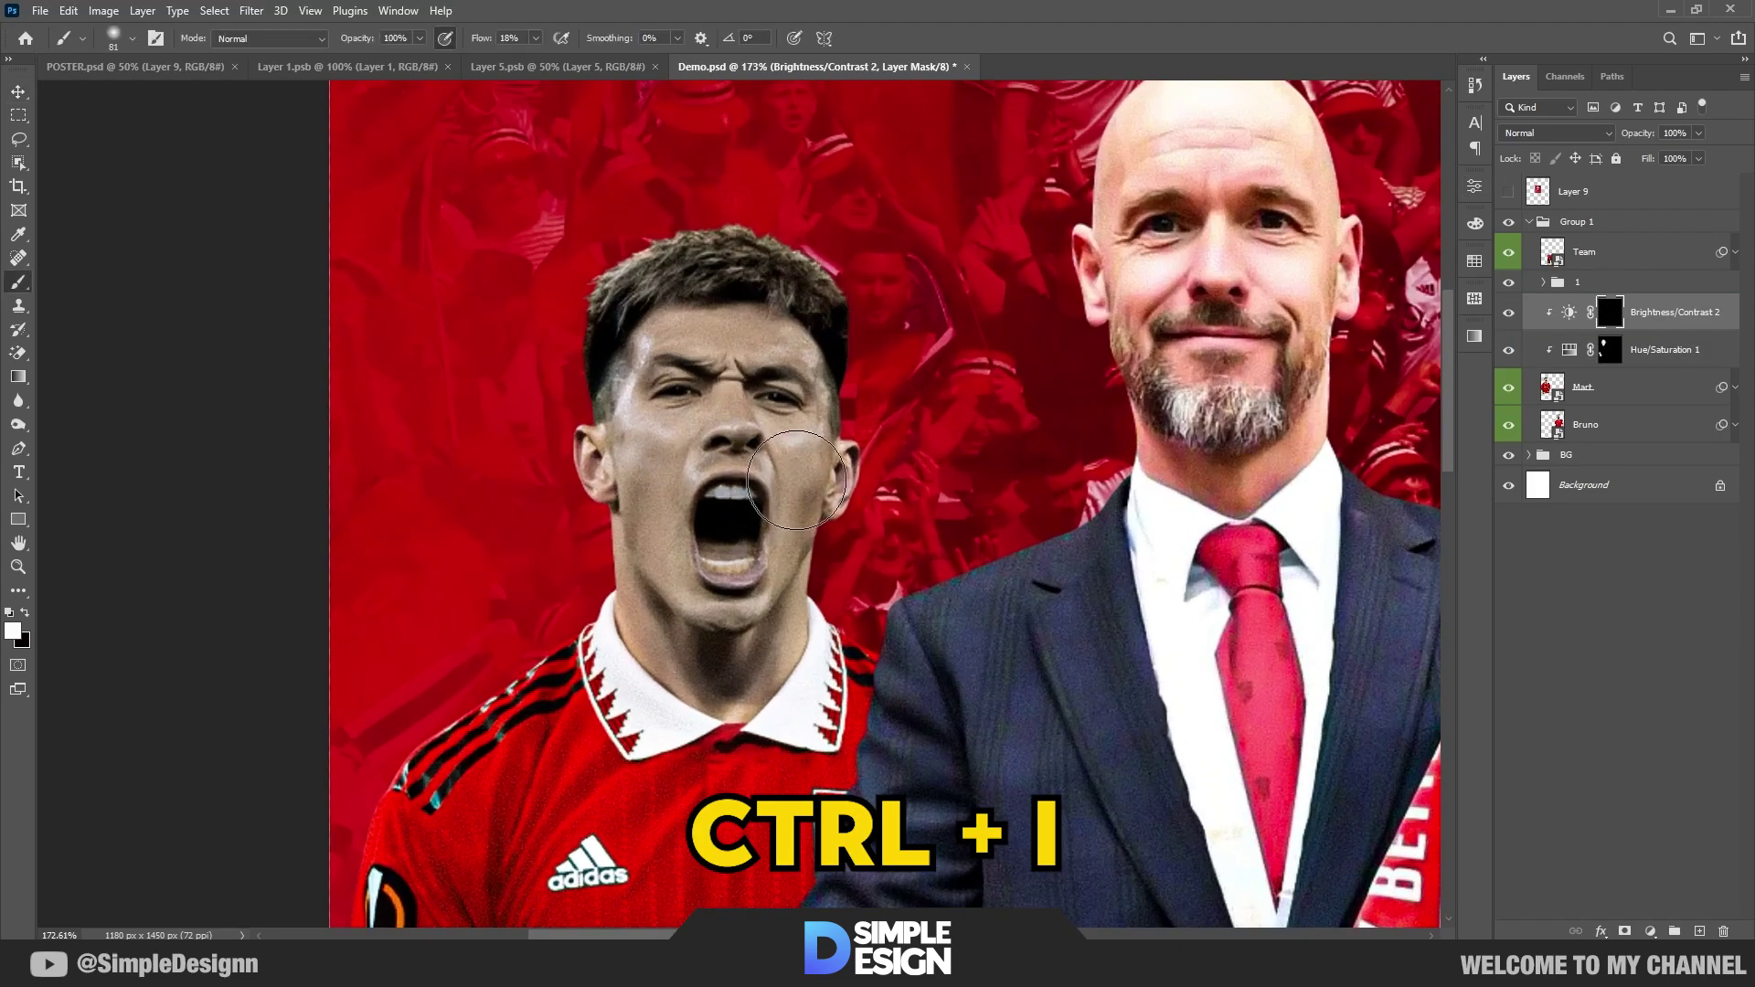
alt+right_click(880, 488)
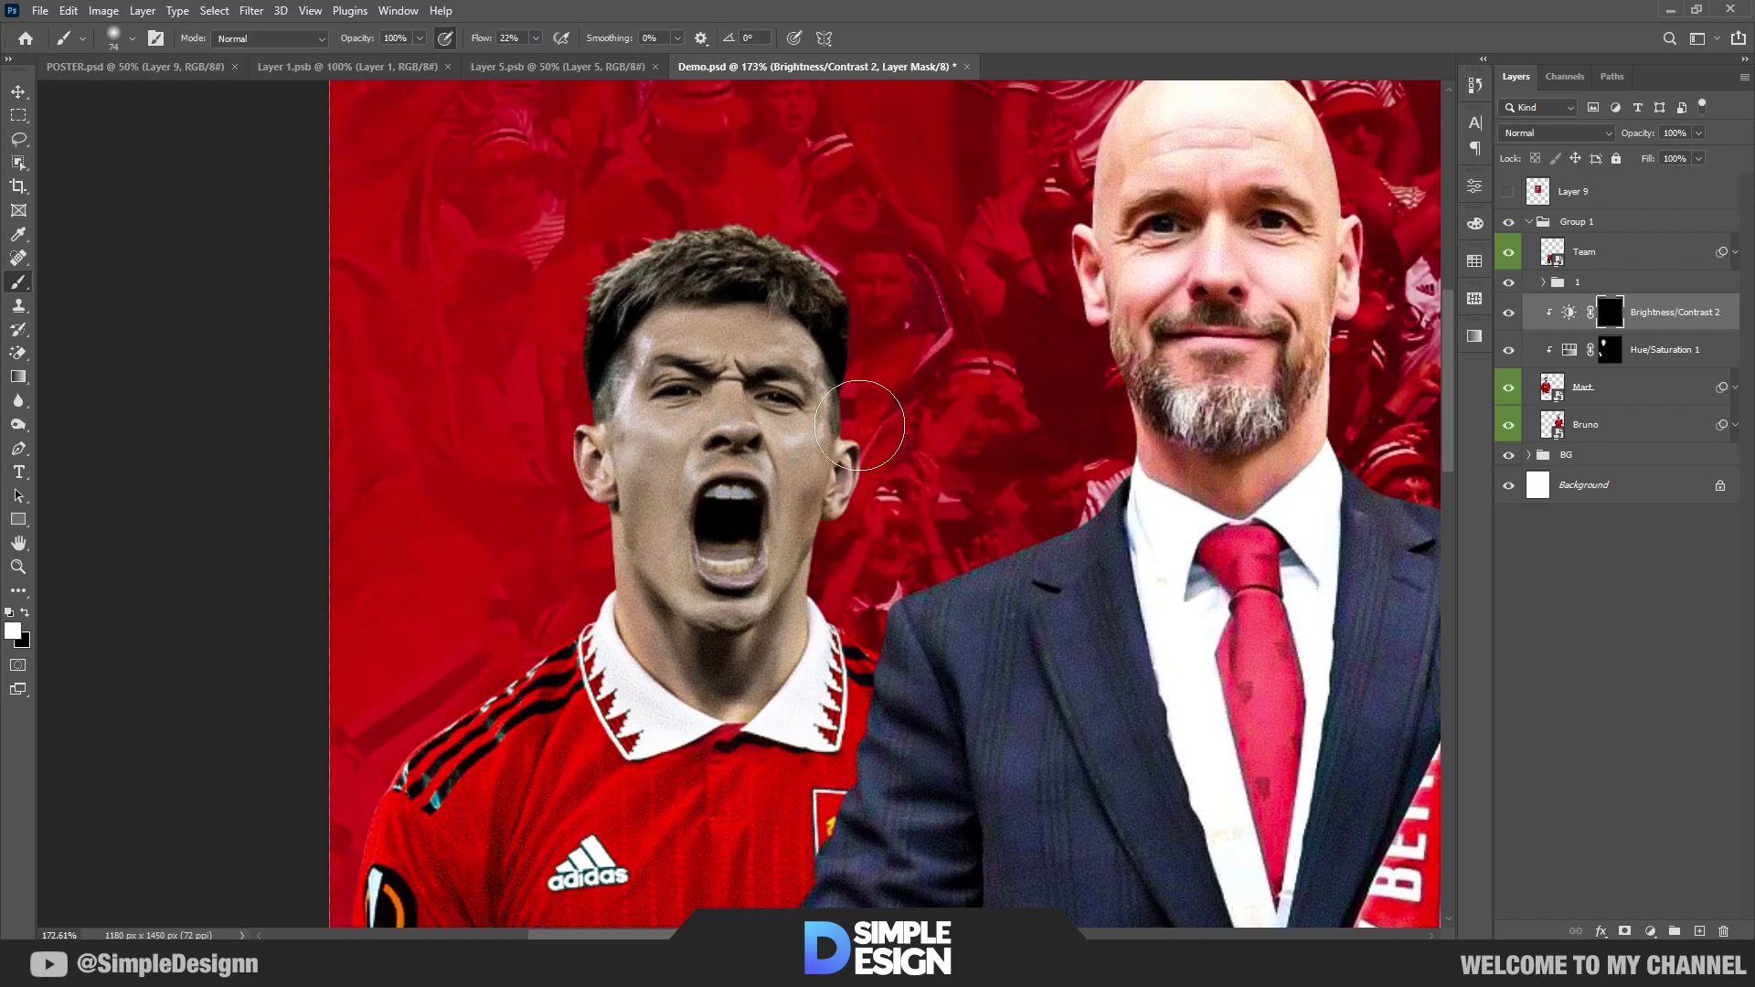
mouse_move(860, 425)
mouse_down()
mouse_move(825, 555)
mouse_move(835, 450)
mouse_move(663, 455)
mouse_up()
mouse_move(843, 308)
mouse_down()
mouse_move(656, 295)
mouse_move(596, 624)
mouse_up()
drag(823, 588, 787, 660)
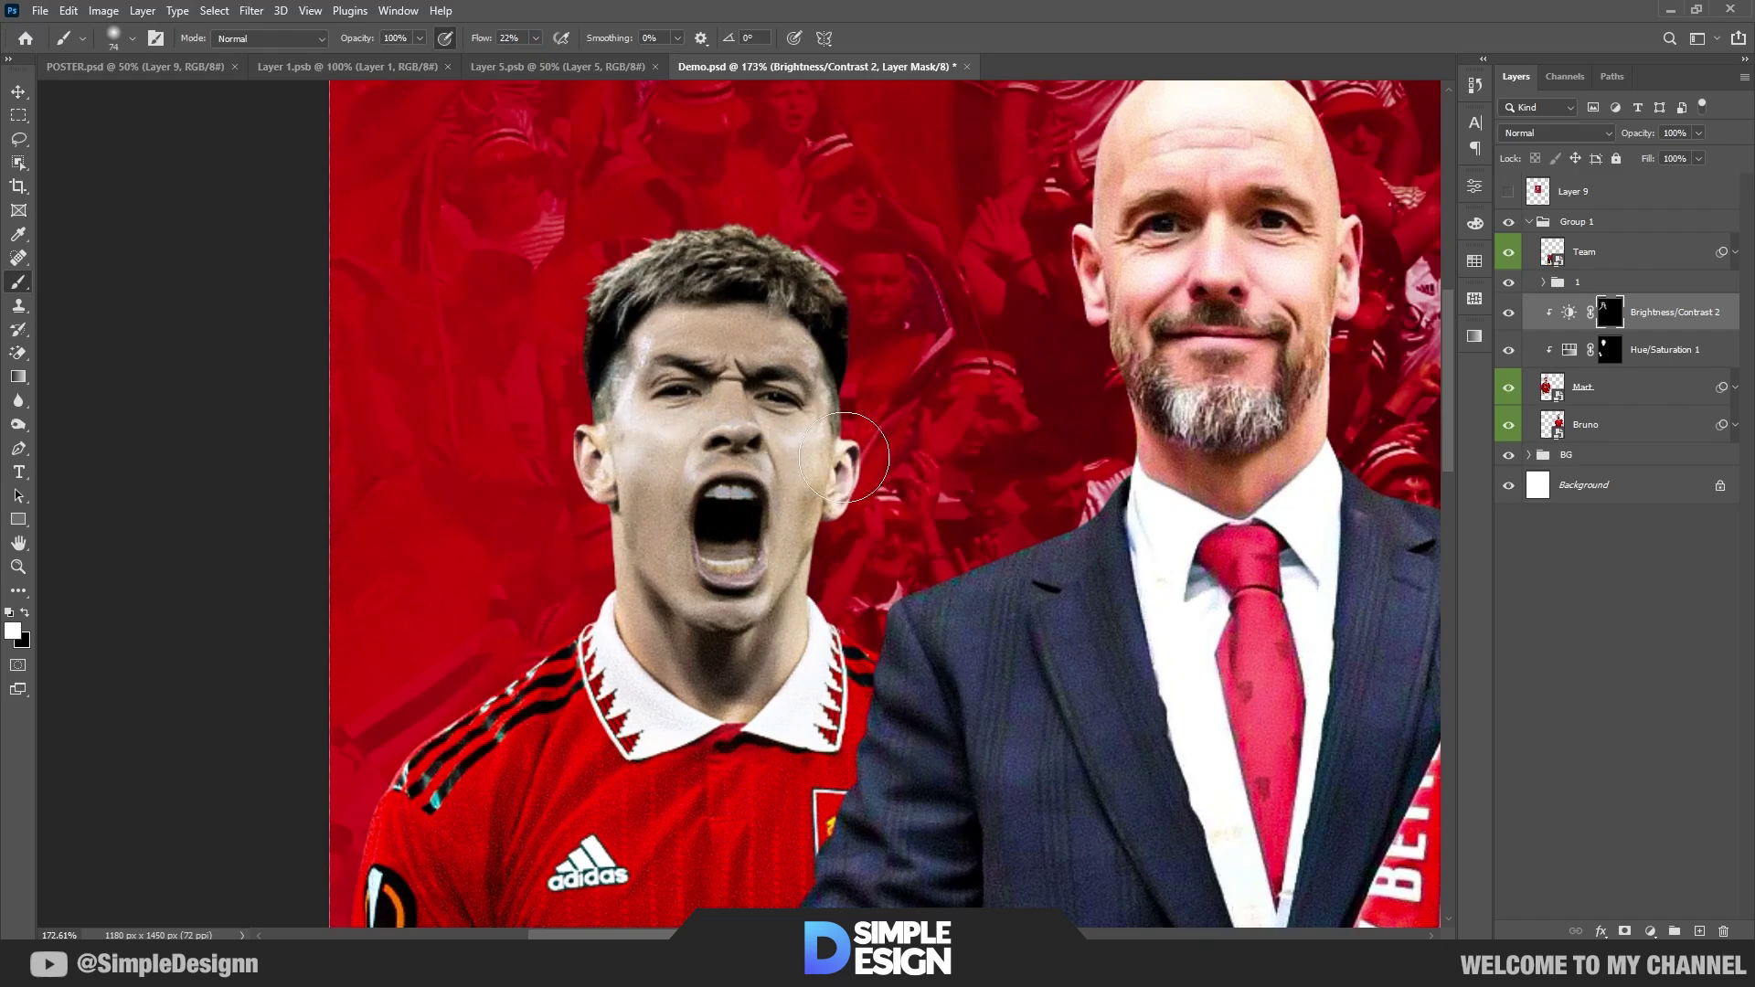
mouse_move(746, 446)
mouse_down()
mouse_move(695, 396)
mouse_move(780, 362)
mouse_up()
Step: Paint the Brightness/Contrast mask over the Mart player's tattooed forearm and fist to lighten them
scroll(880, 439, down, 3)
scroll(909, 673, down, 4)
drag(470, 751, 501, 677)
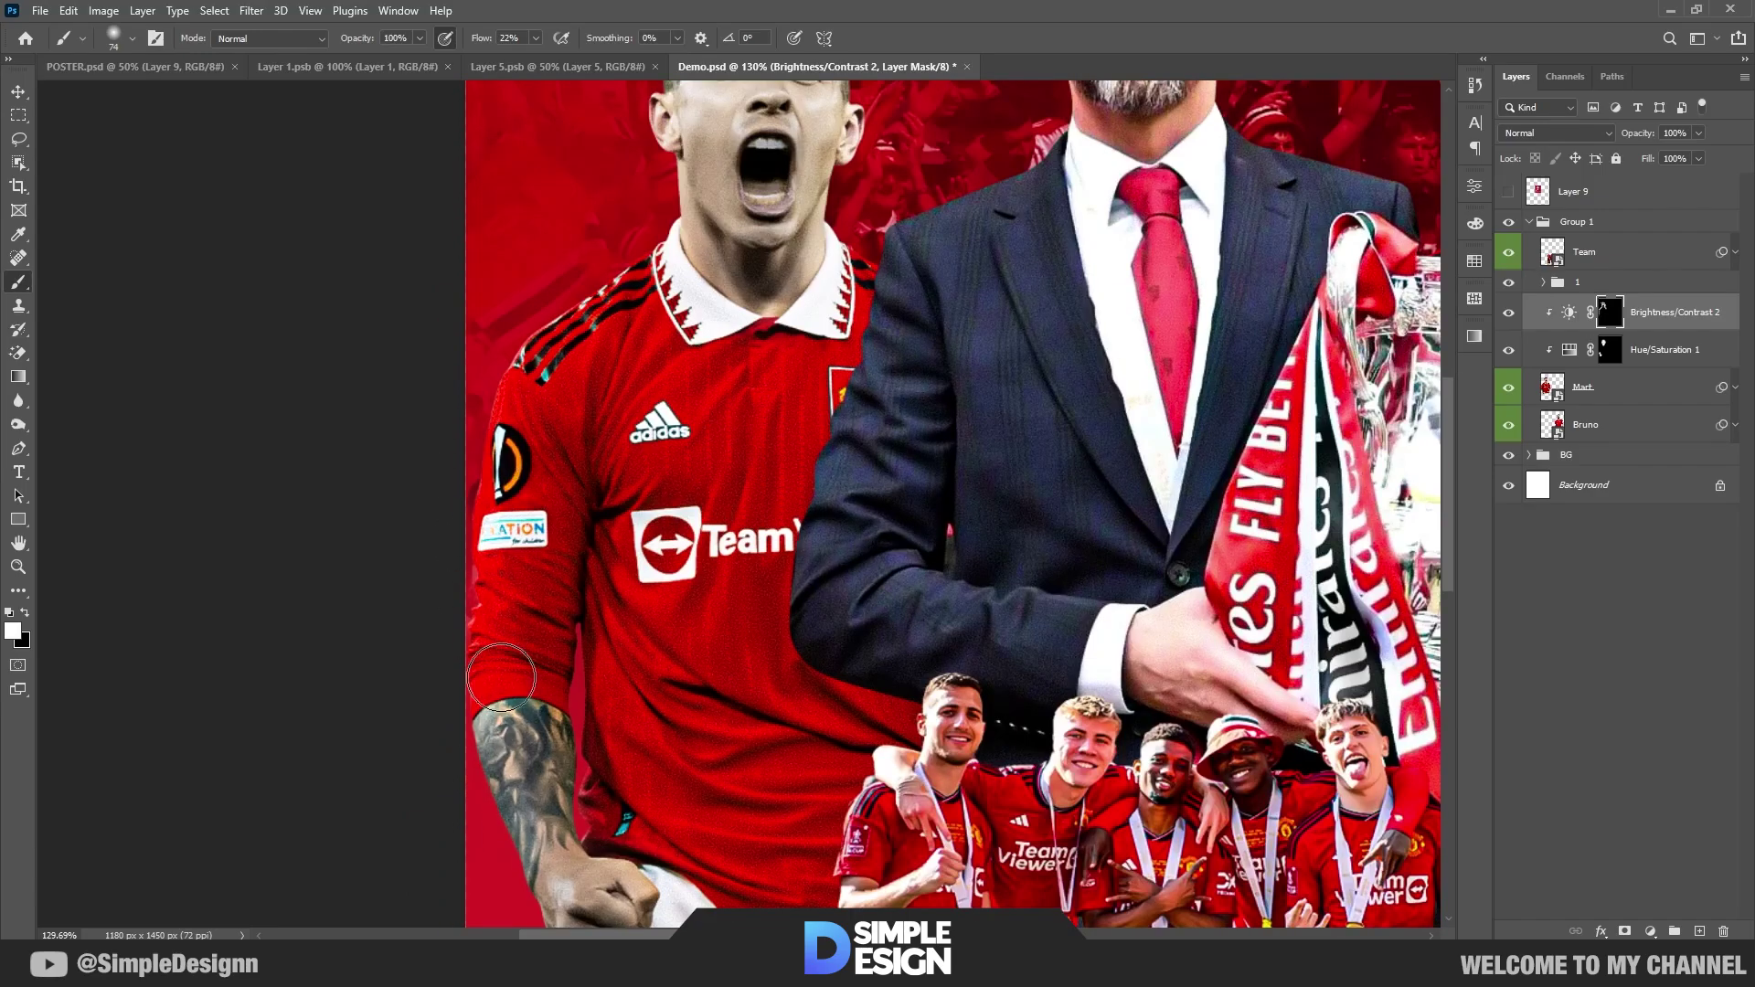
Step: Check the Mart player's lightened skin against the manager and Bruno cut-outs
scroll(564, 704, up, 1)
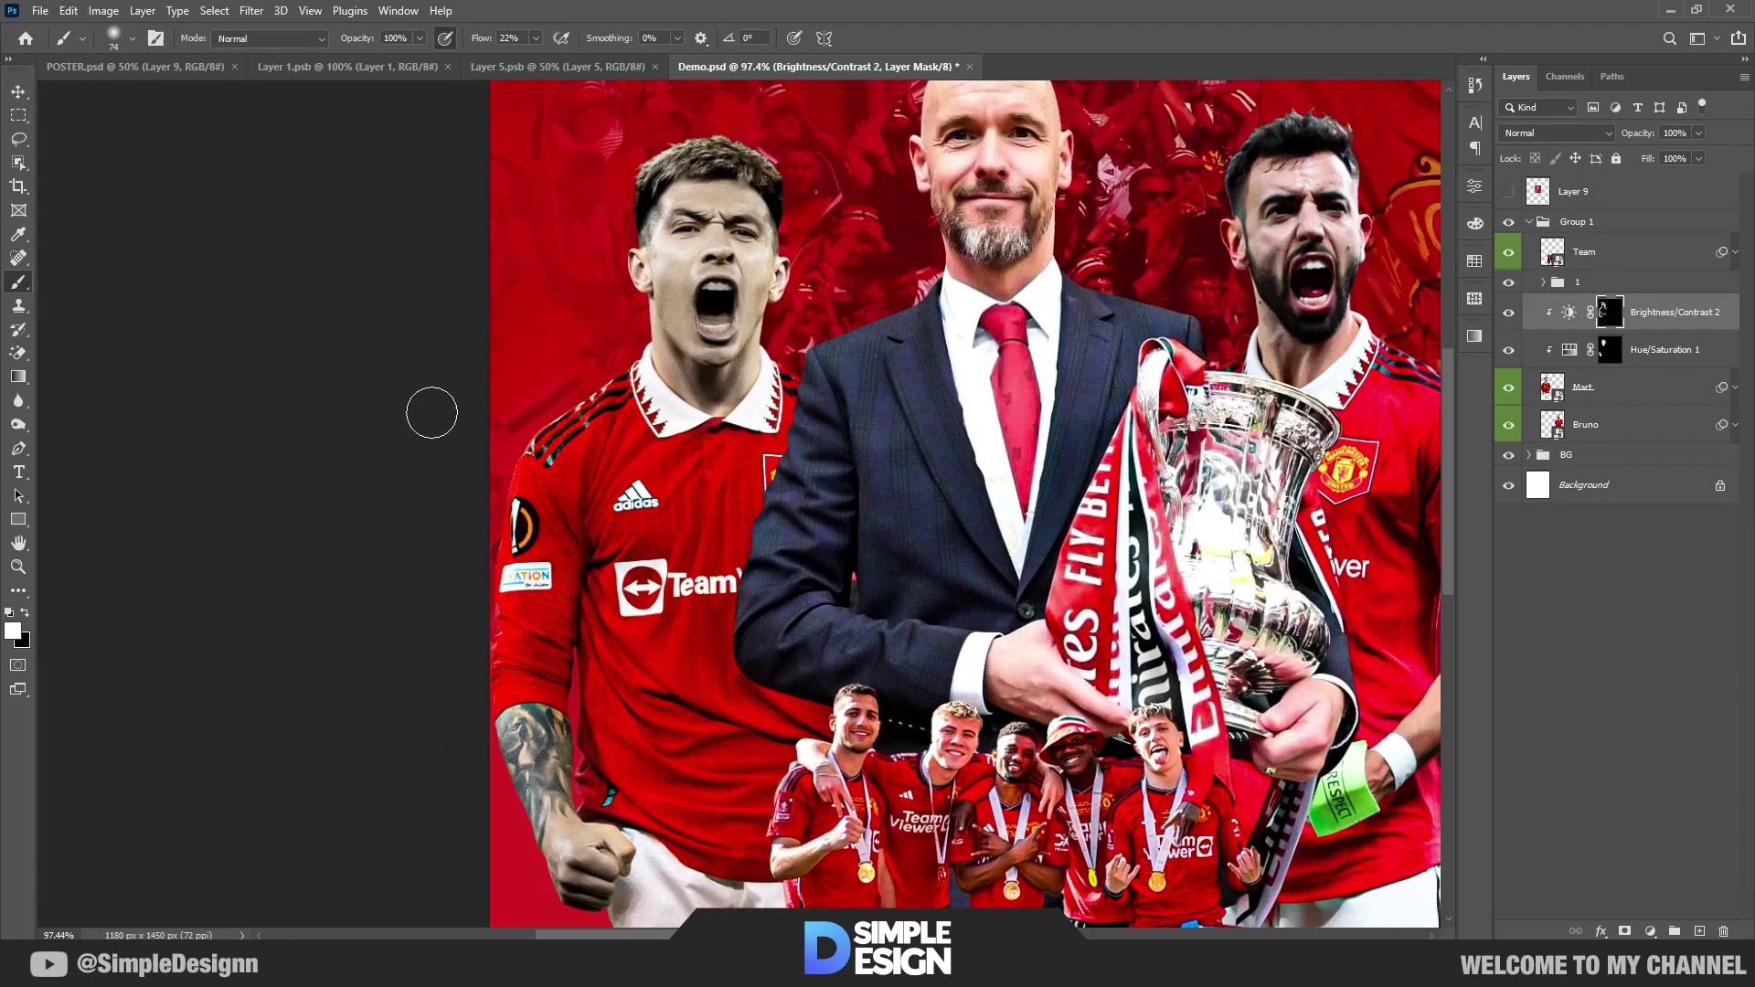
scroll(877, 315, up, 3)
scroll(793, 421, down, 1)
scroll(711, 430, up, 5)
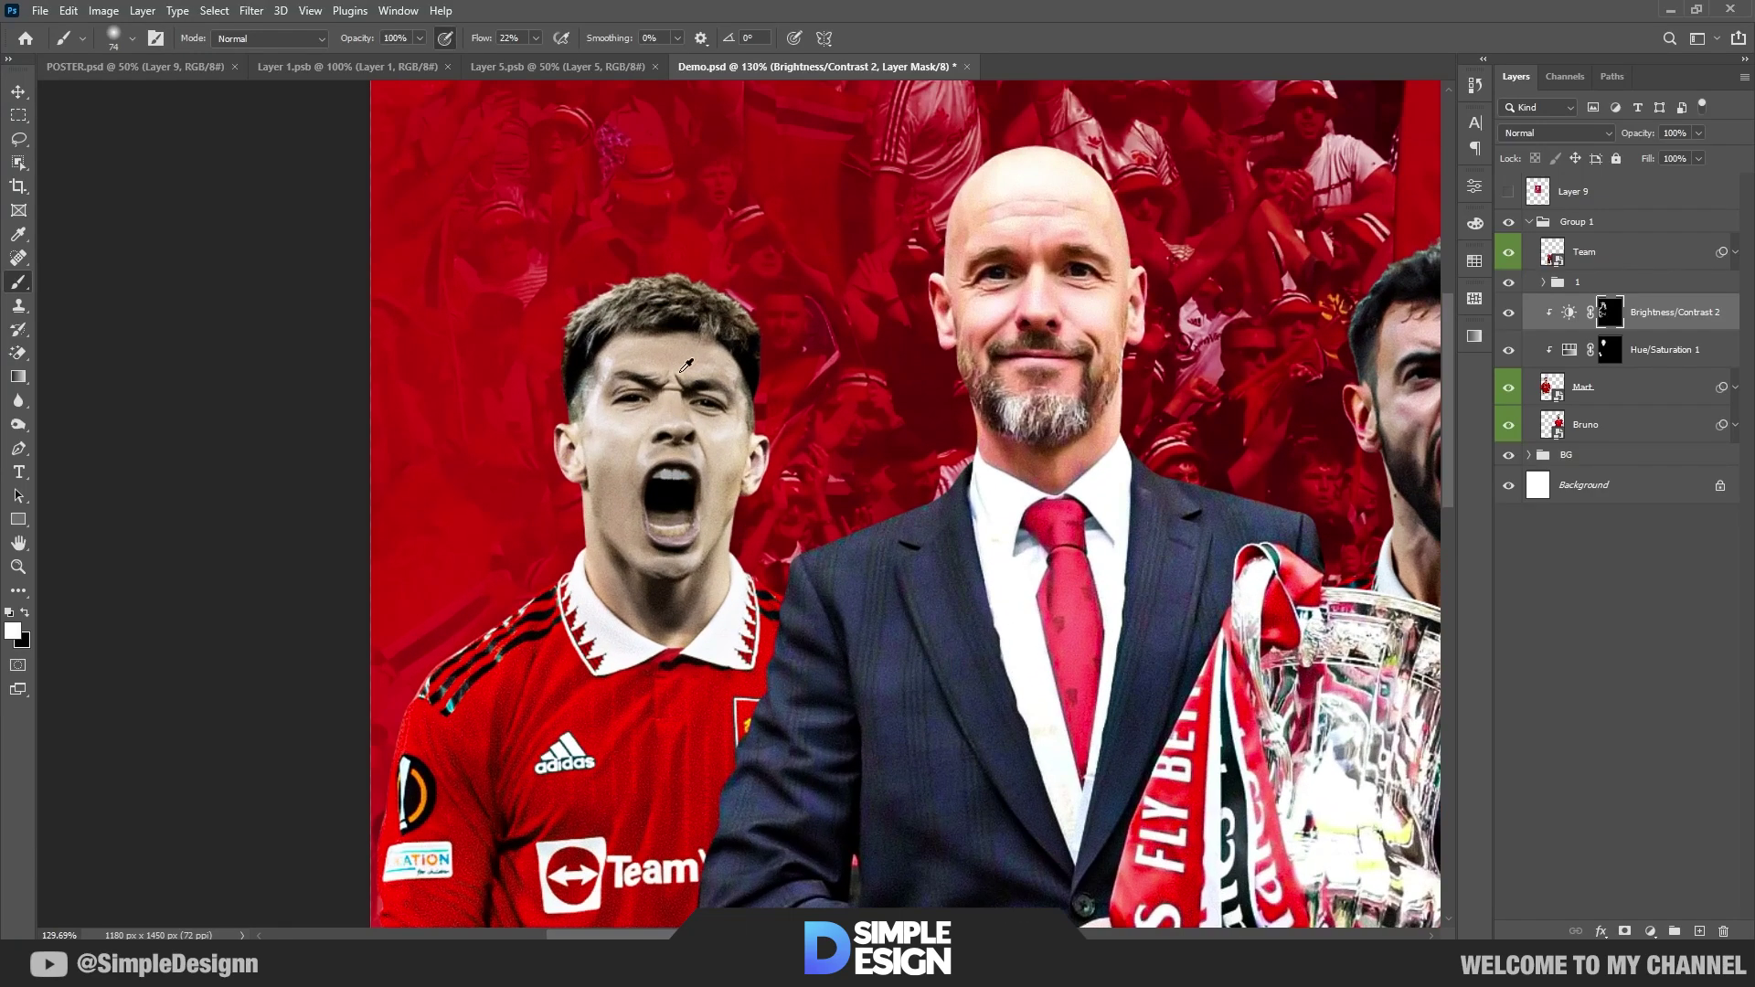
scroll(469, 554, down, 3)
scroll(736, 528, down, 1)
scroll(1285, 466, up, 3)
drag(1285, 465, 1055, 481)
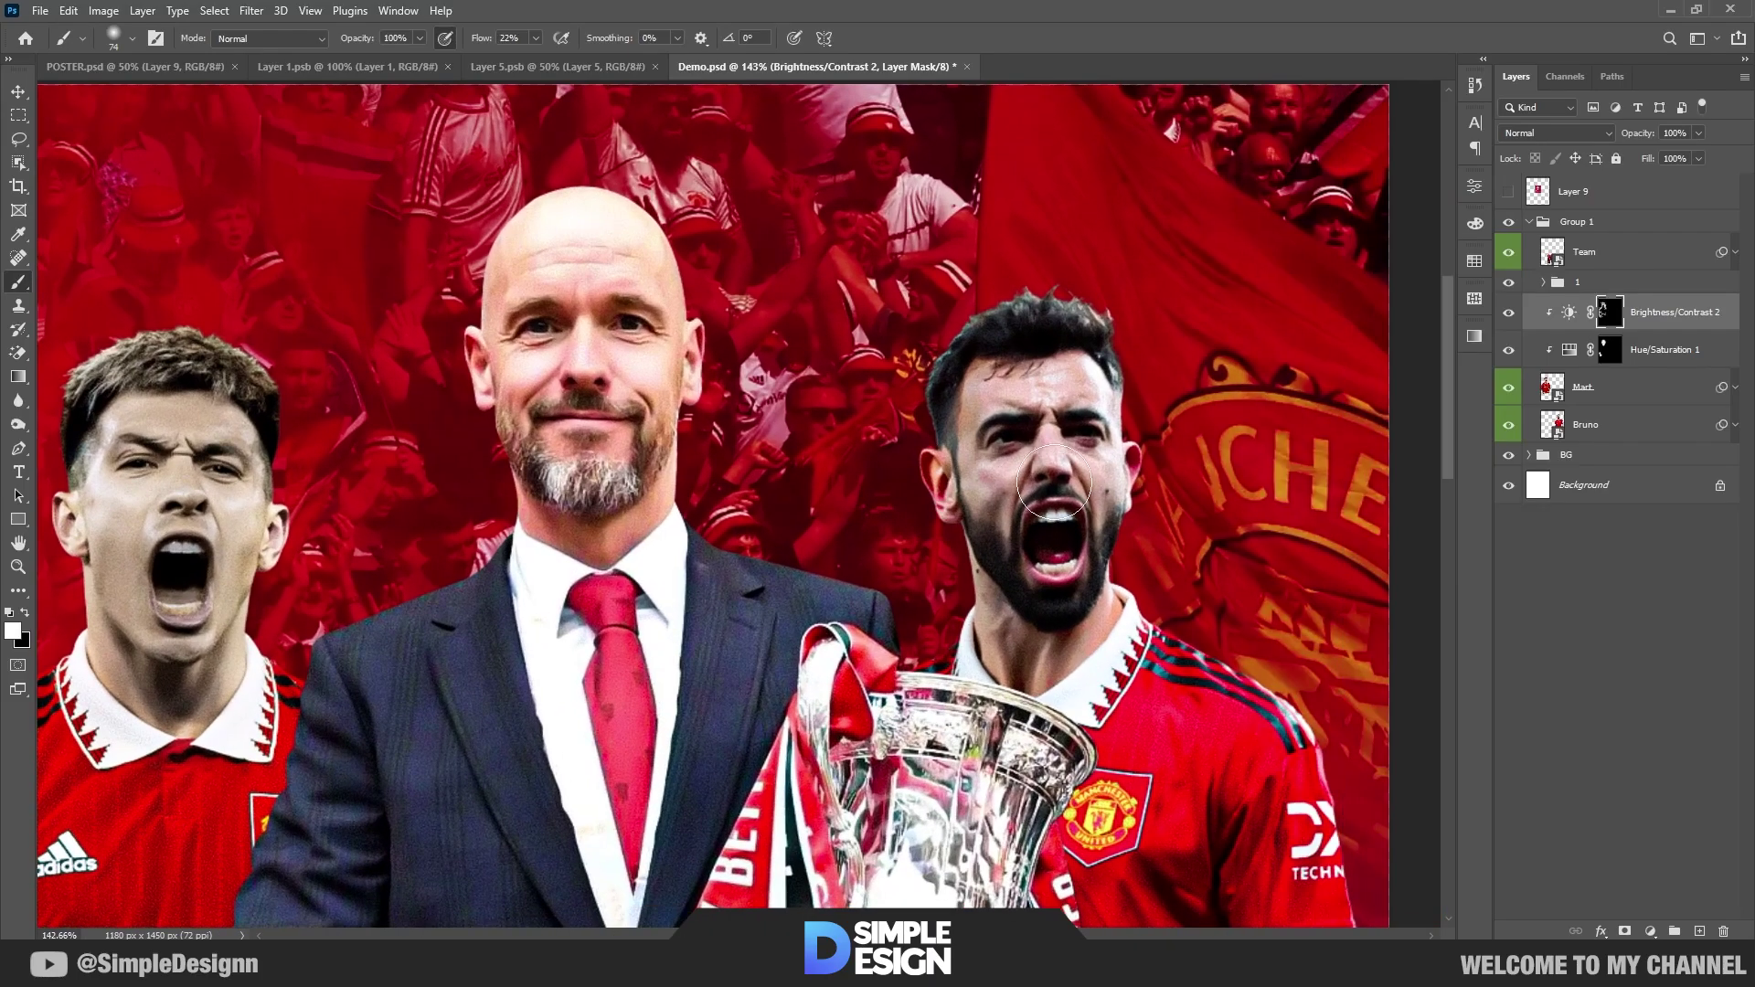
key(ctrl+0)
Step: Group the Mart layer with its two clipped adjustments and name the group 2
shift+click(1596, 387)
key(ctrl+g)
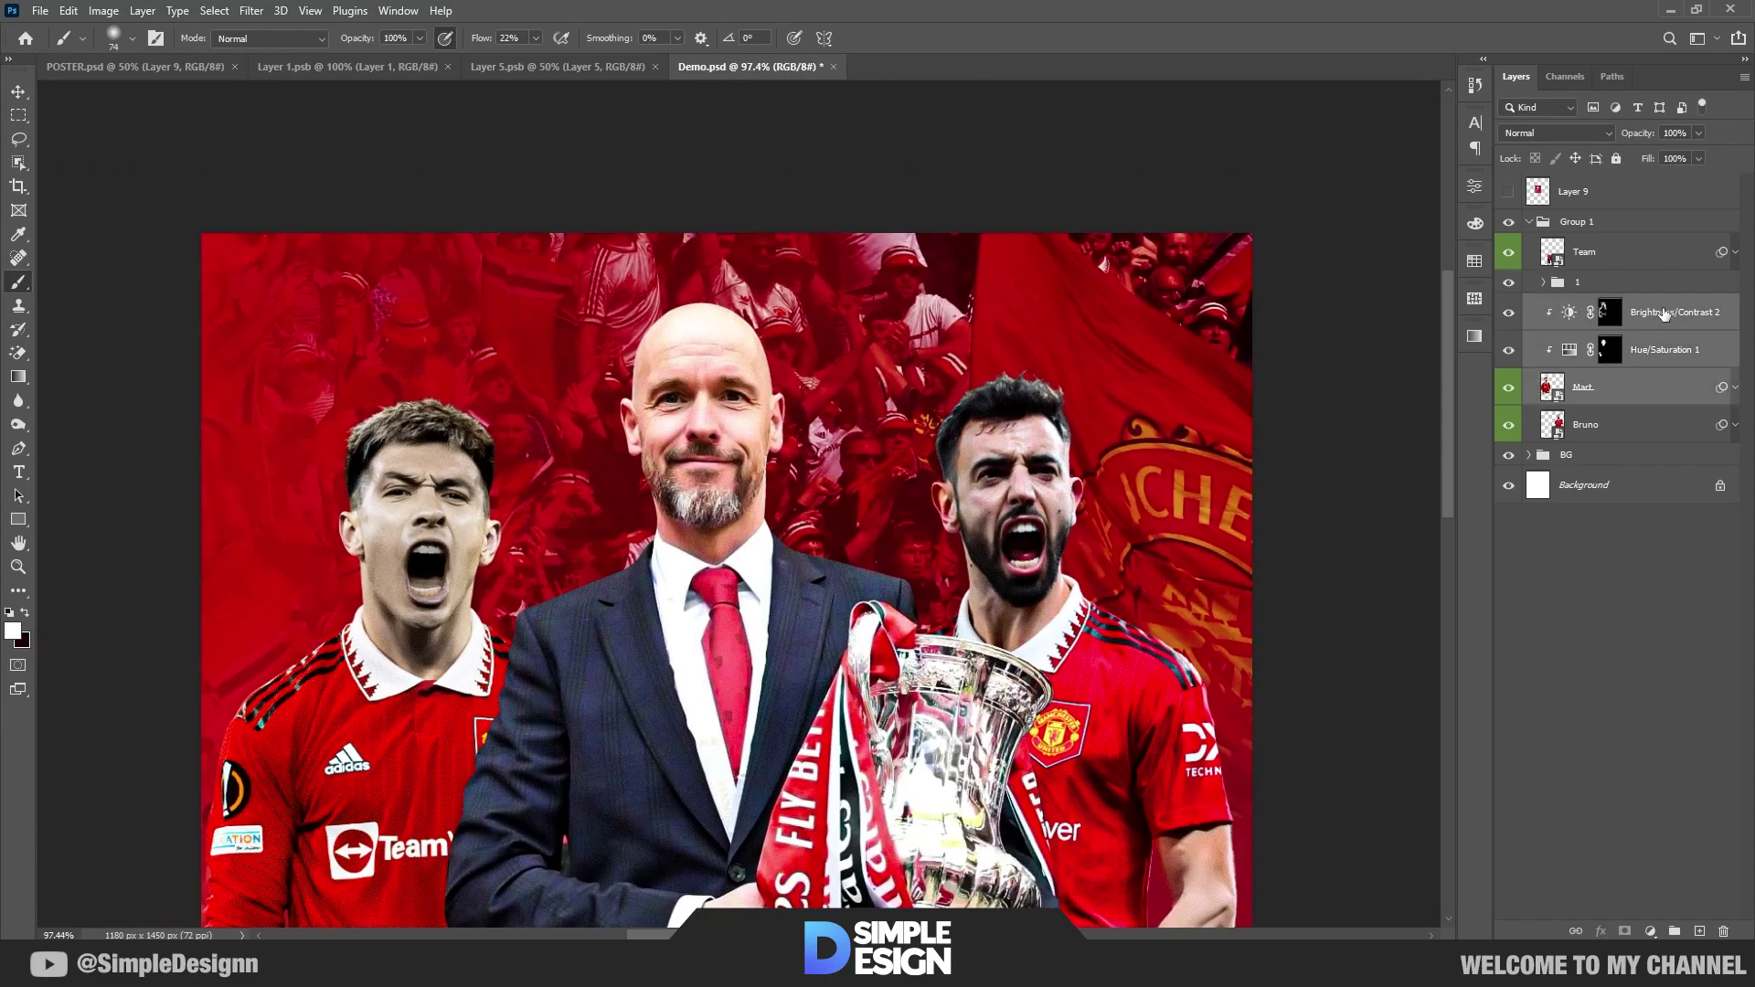
double_click(1591, 306)
text(2)
click(1594, 517)
Step: Add a Hue/Saturation adjustment clipped to the Bruno layer
drag(996, 611, 994, 464)
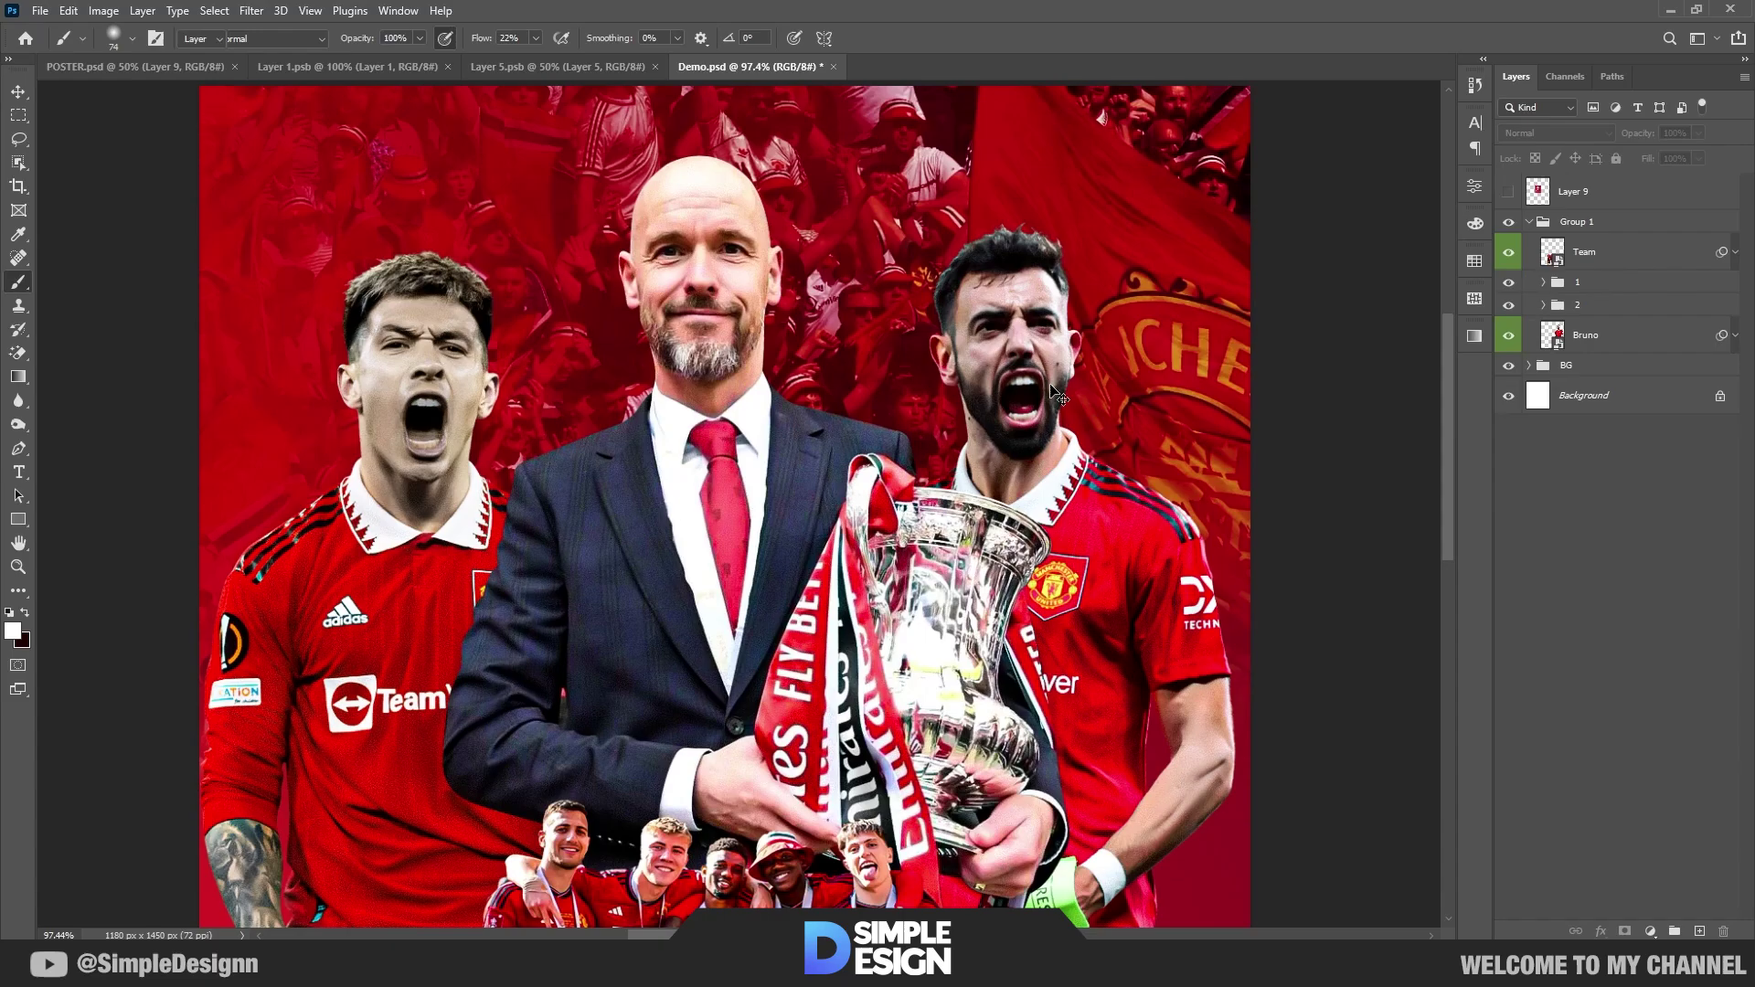
key(v)
click(1058, 394)
scroll(1060, 294, up, 3)
scroll(1061, 295, up, 2)
click(1651, 932)
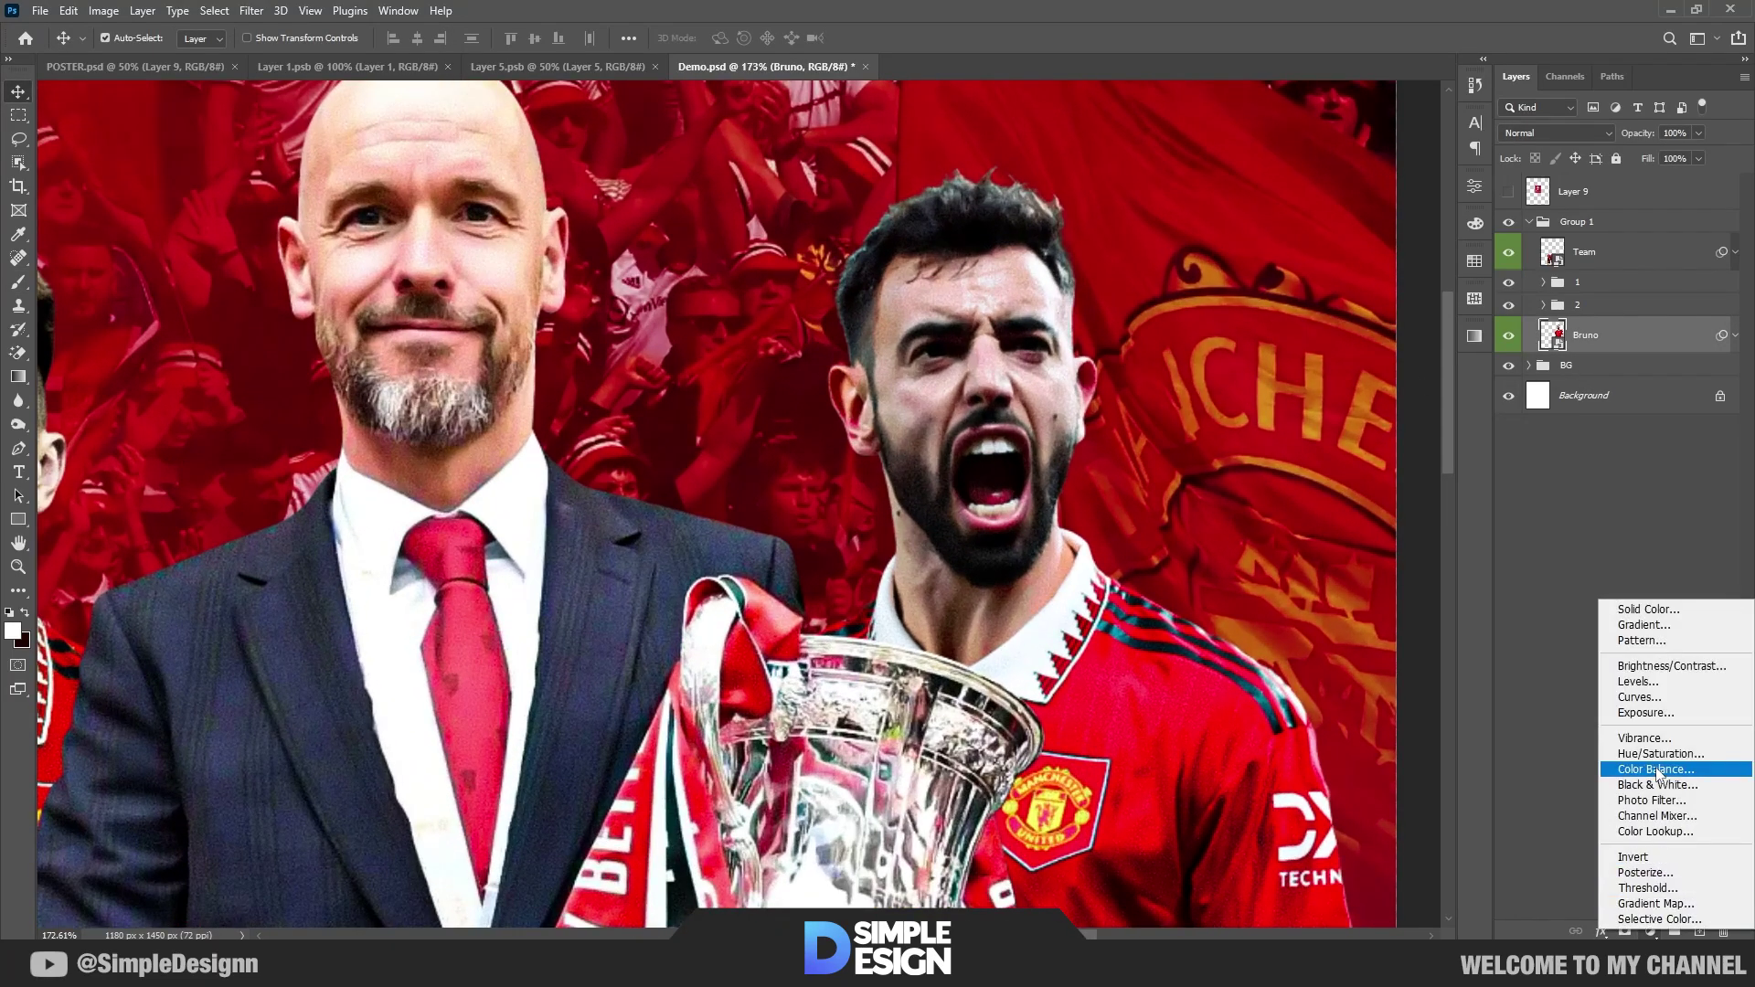
click(1636, 766)
click(1317, 490)
Step: Sample Bruno's face to target the Reds in the Hue/Saturation adjustment and set their Saturation to -57
click(1215, 263)
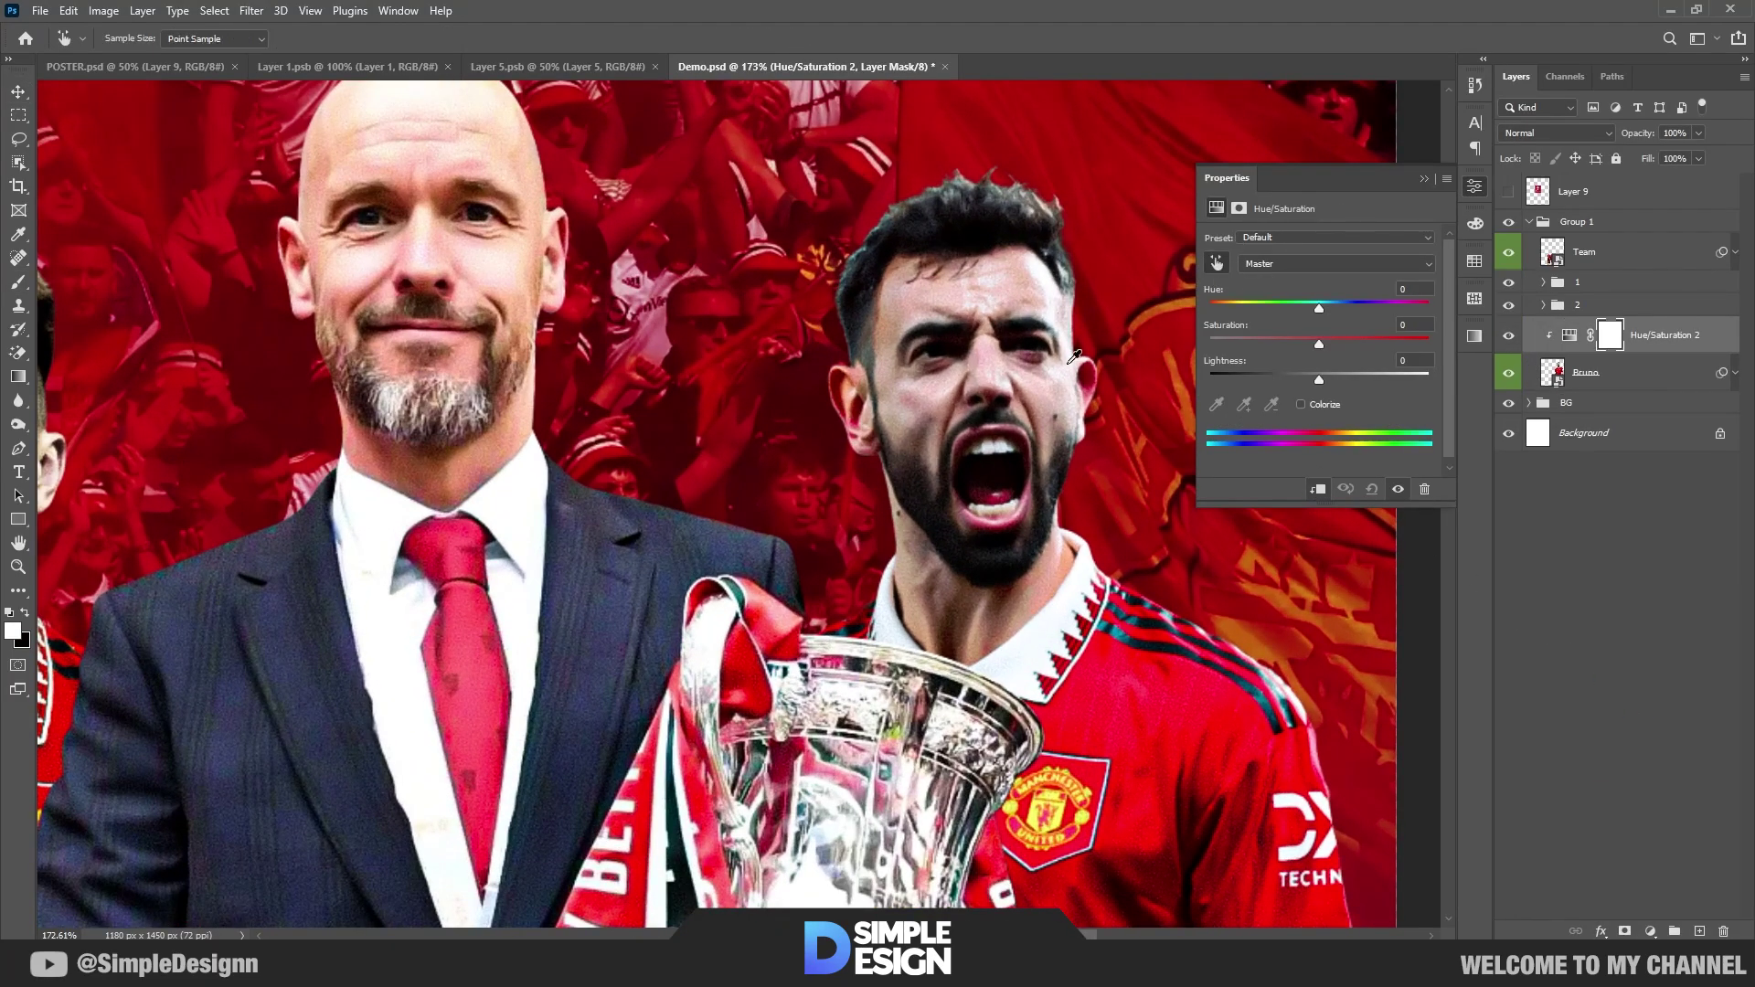
click(1033, 393)
drag(1317, 344, 1257, 344)
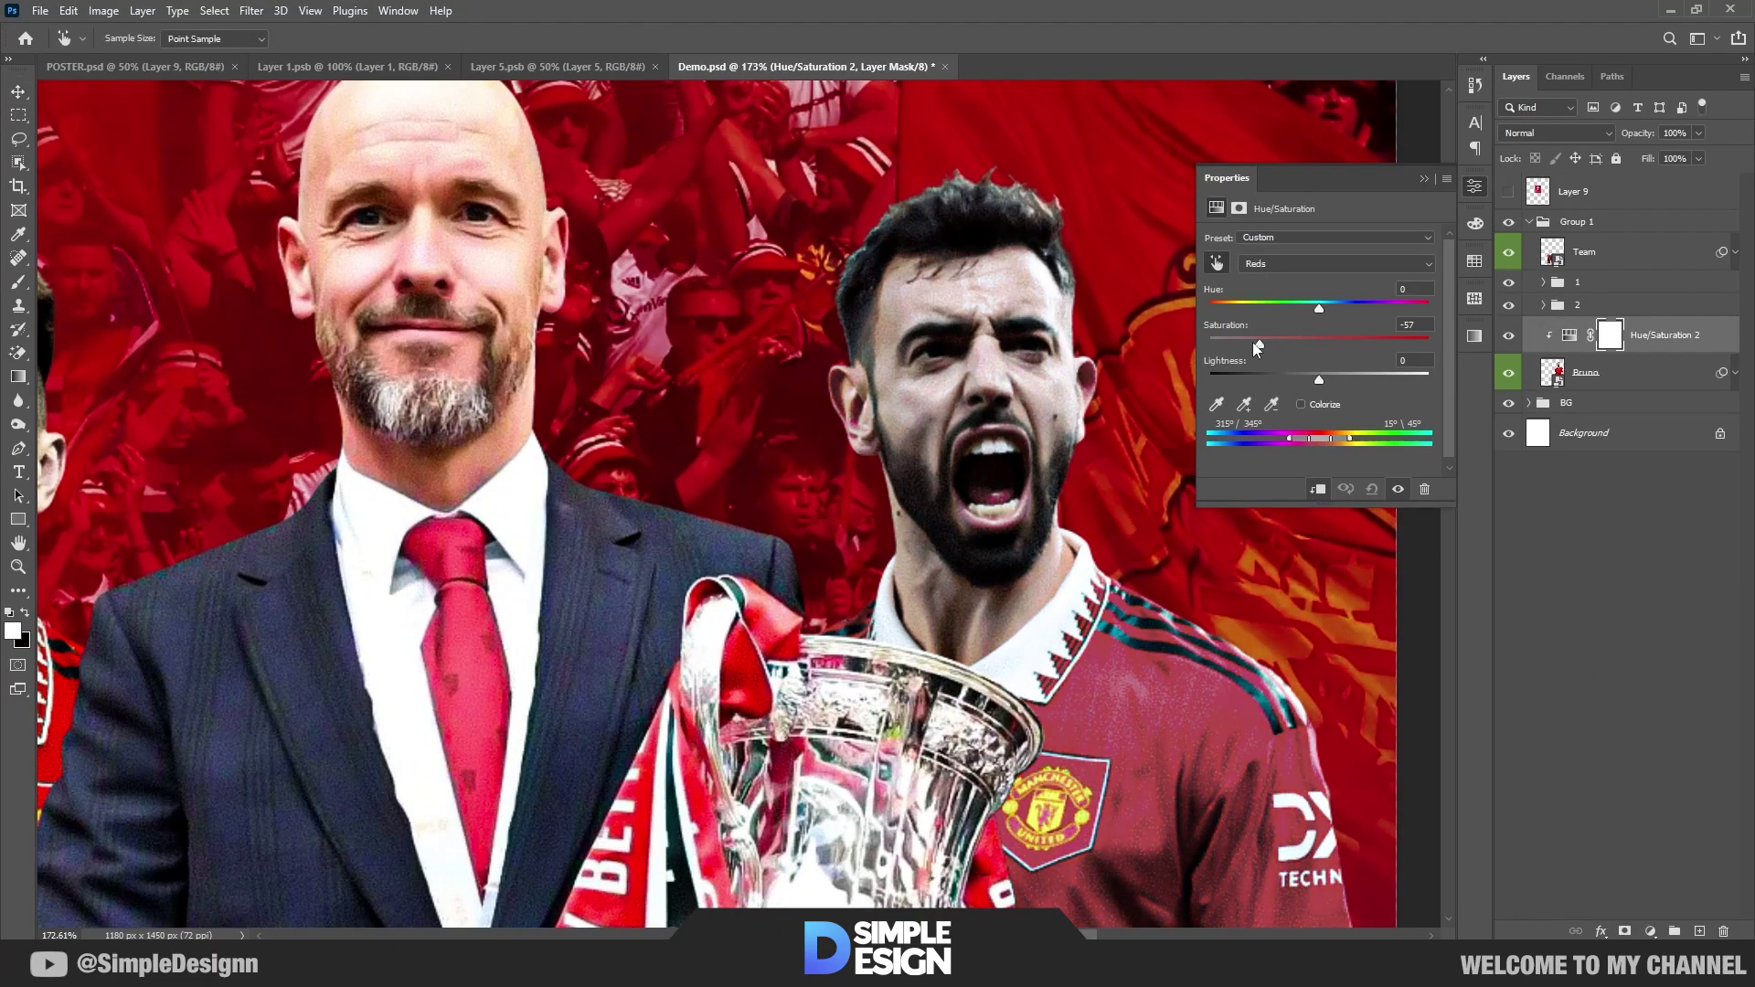
click(1428, 176)
Step: Invert the Hue/Saturation 2 mask and paint in white over Bruno's face and neck to desaturate the skin
key(ctrl+i)
key(b)
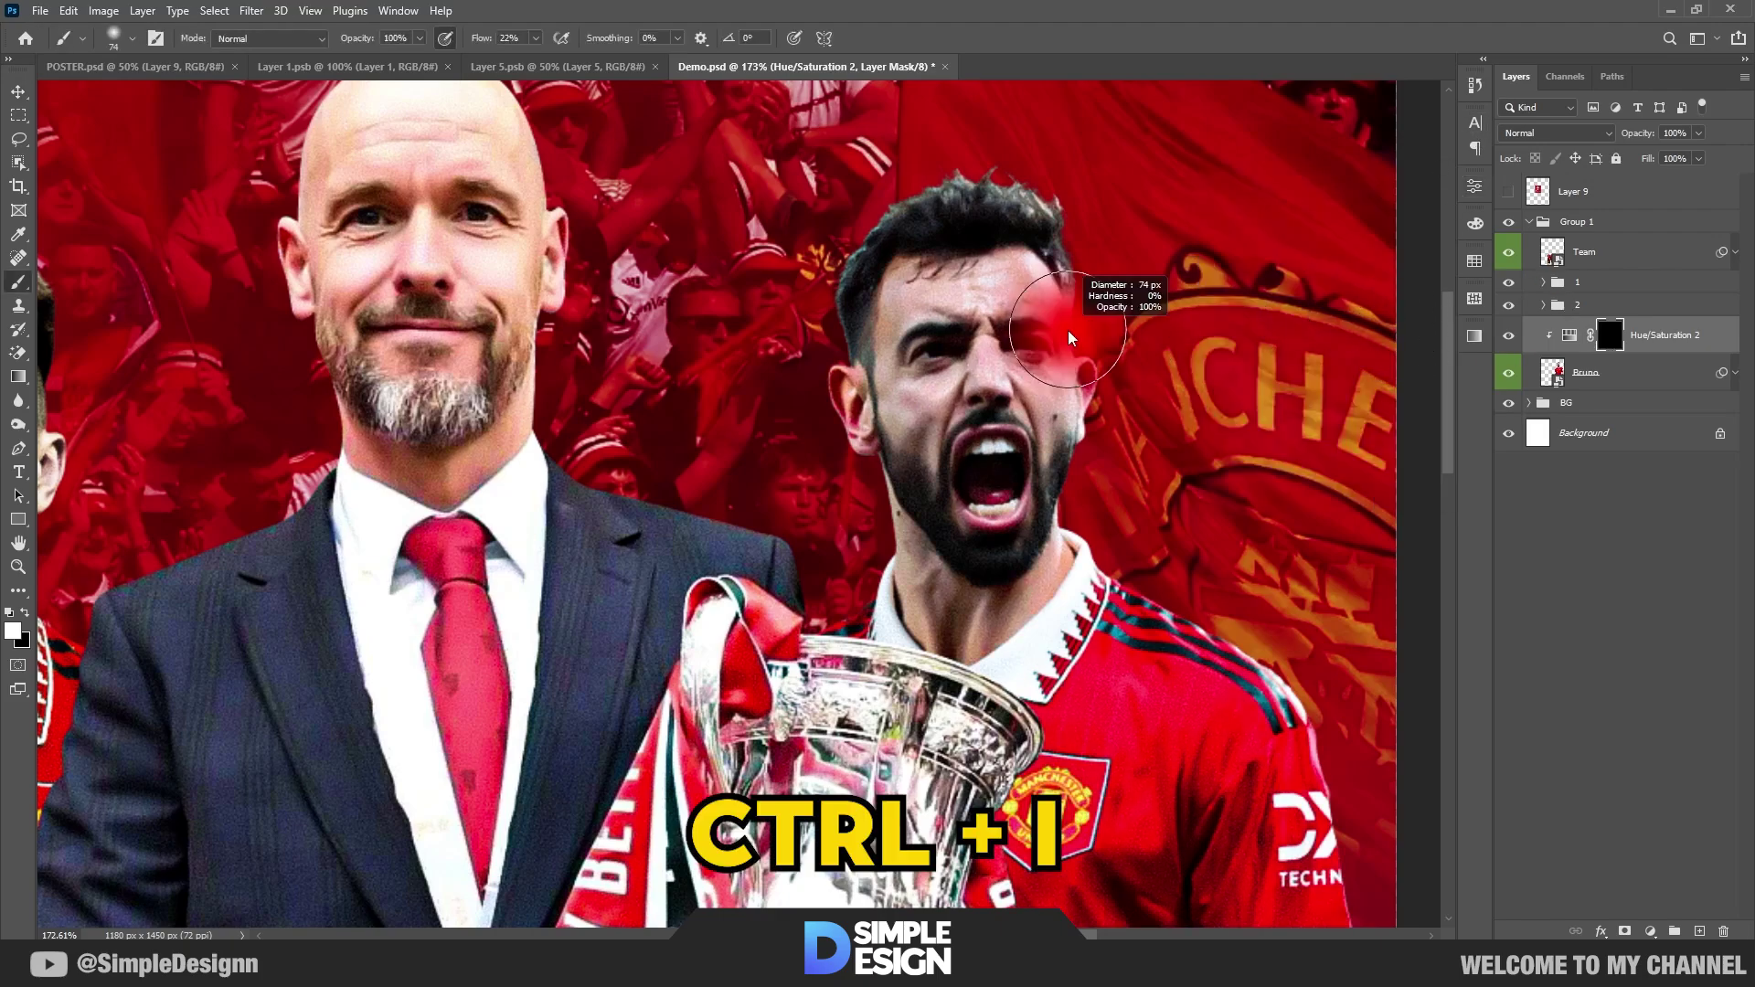
mouse_move(1038, 338)
mouse_down()
mouse_move(1083, 360)
mouse_move(926, 297)
mouse_move(994, 476)
mouse_move(1043, 511)
mouse_move(943, 636)
mouse_up()
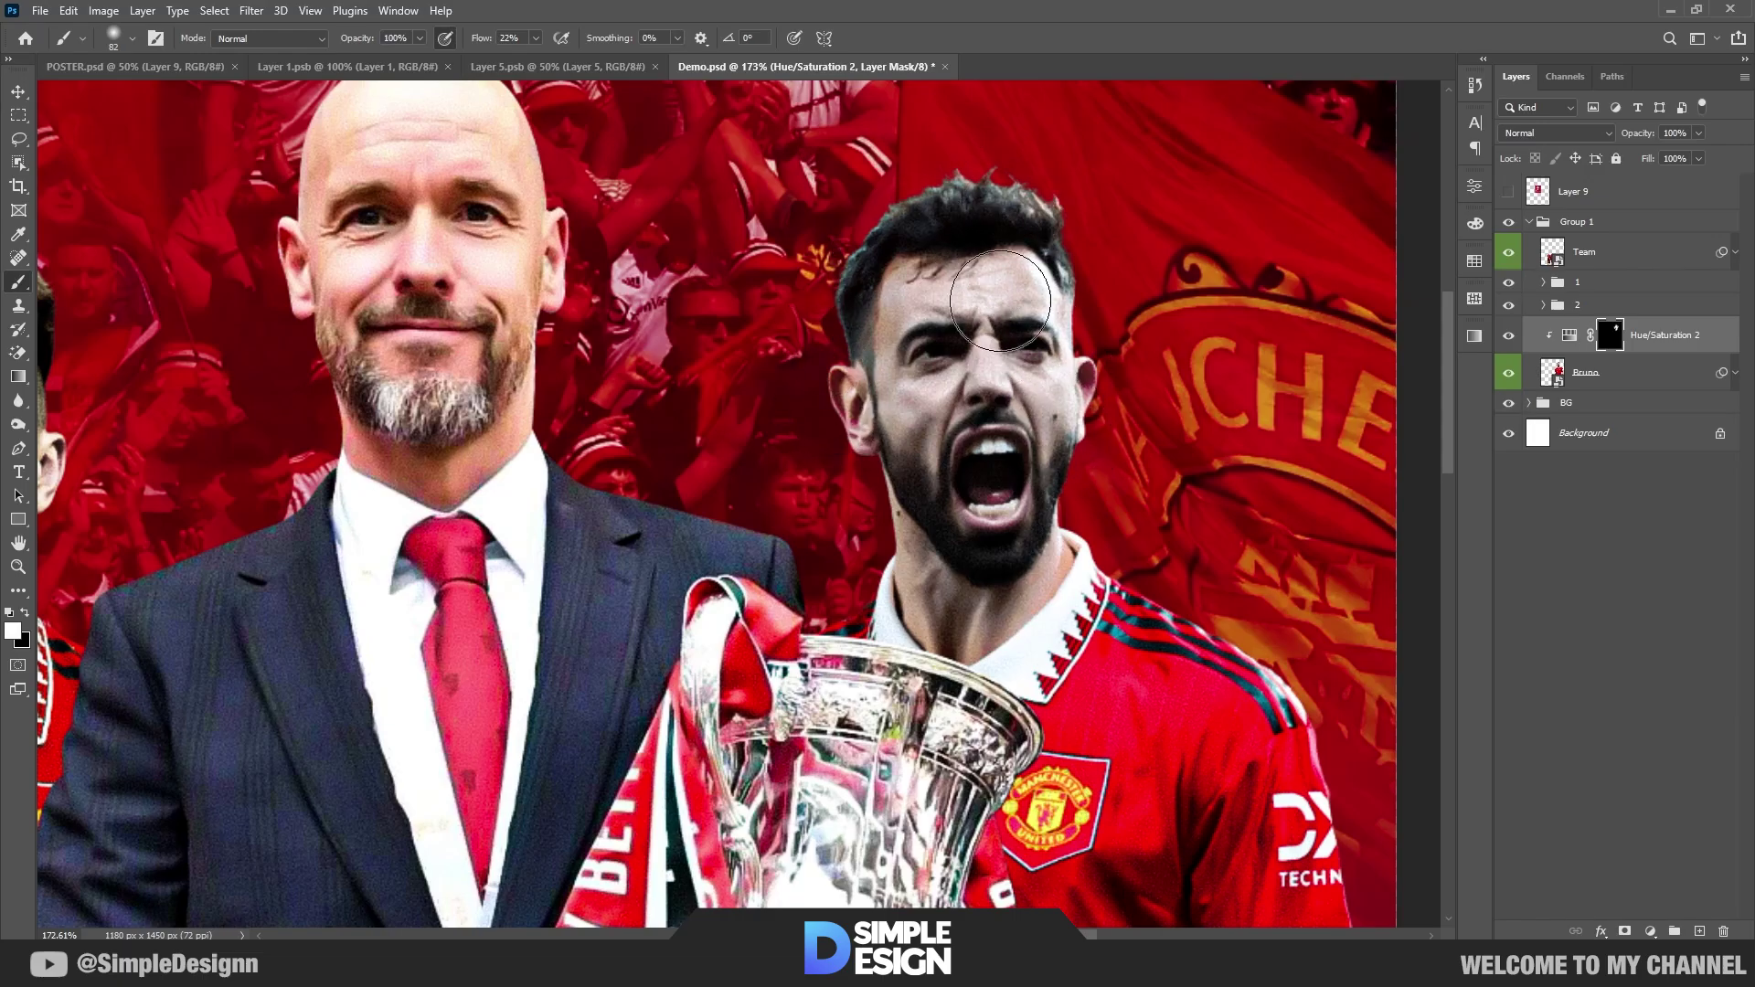
Step: Reduce the brush to 54 px and paint the Hue/Saturation 2 mask over Bruno's bare arm
key(bracketleft)
key(bracketleft)
key(bracketleft)
key(bracketleft)
scroll(949, 666, down, 4)
drag(949, 665, 888, 159)
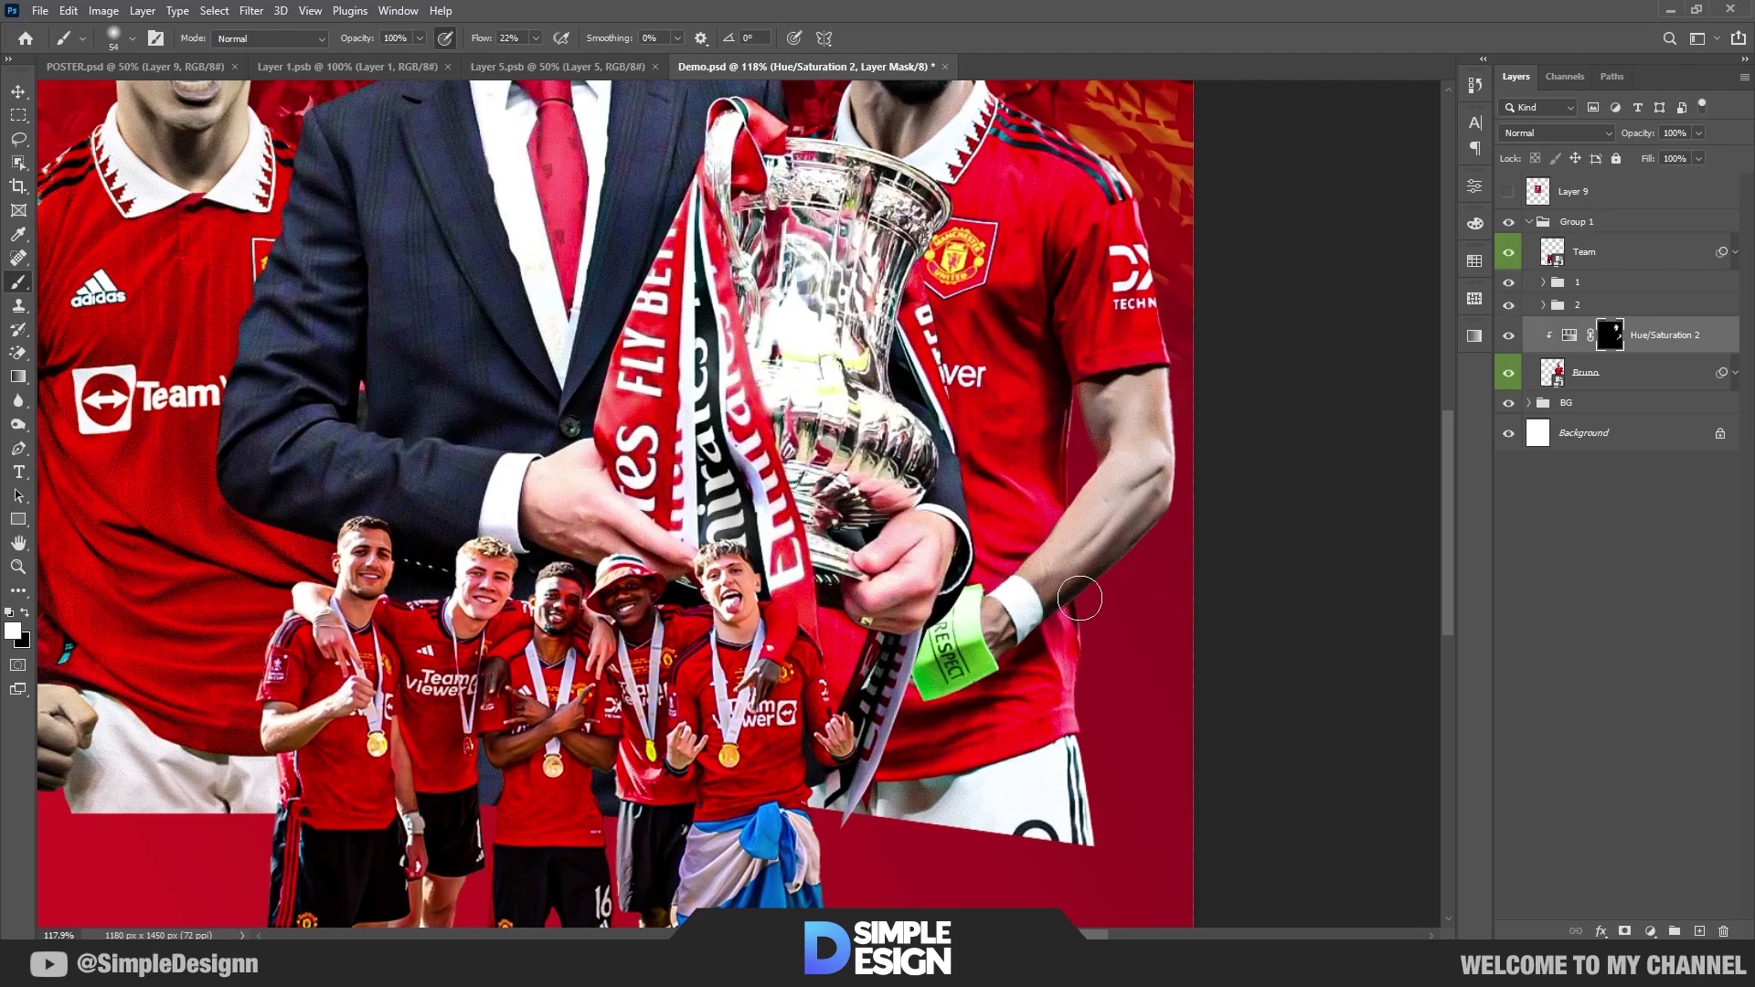
scroll(1080, 598, down, 2)
scroll(1049, 365, up, 3)
Step: Add a Brightness/Contrast adjustment clipped to the Bruno layer and set its Brightness to 51
click(1655, 378)
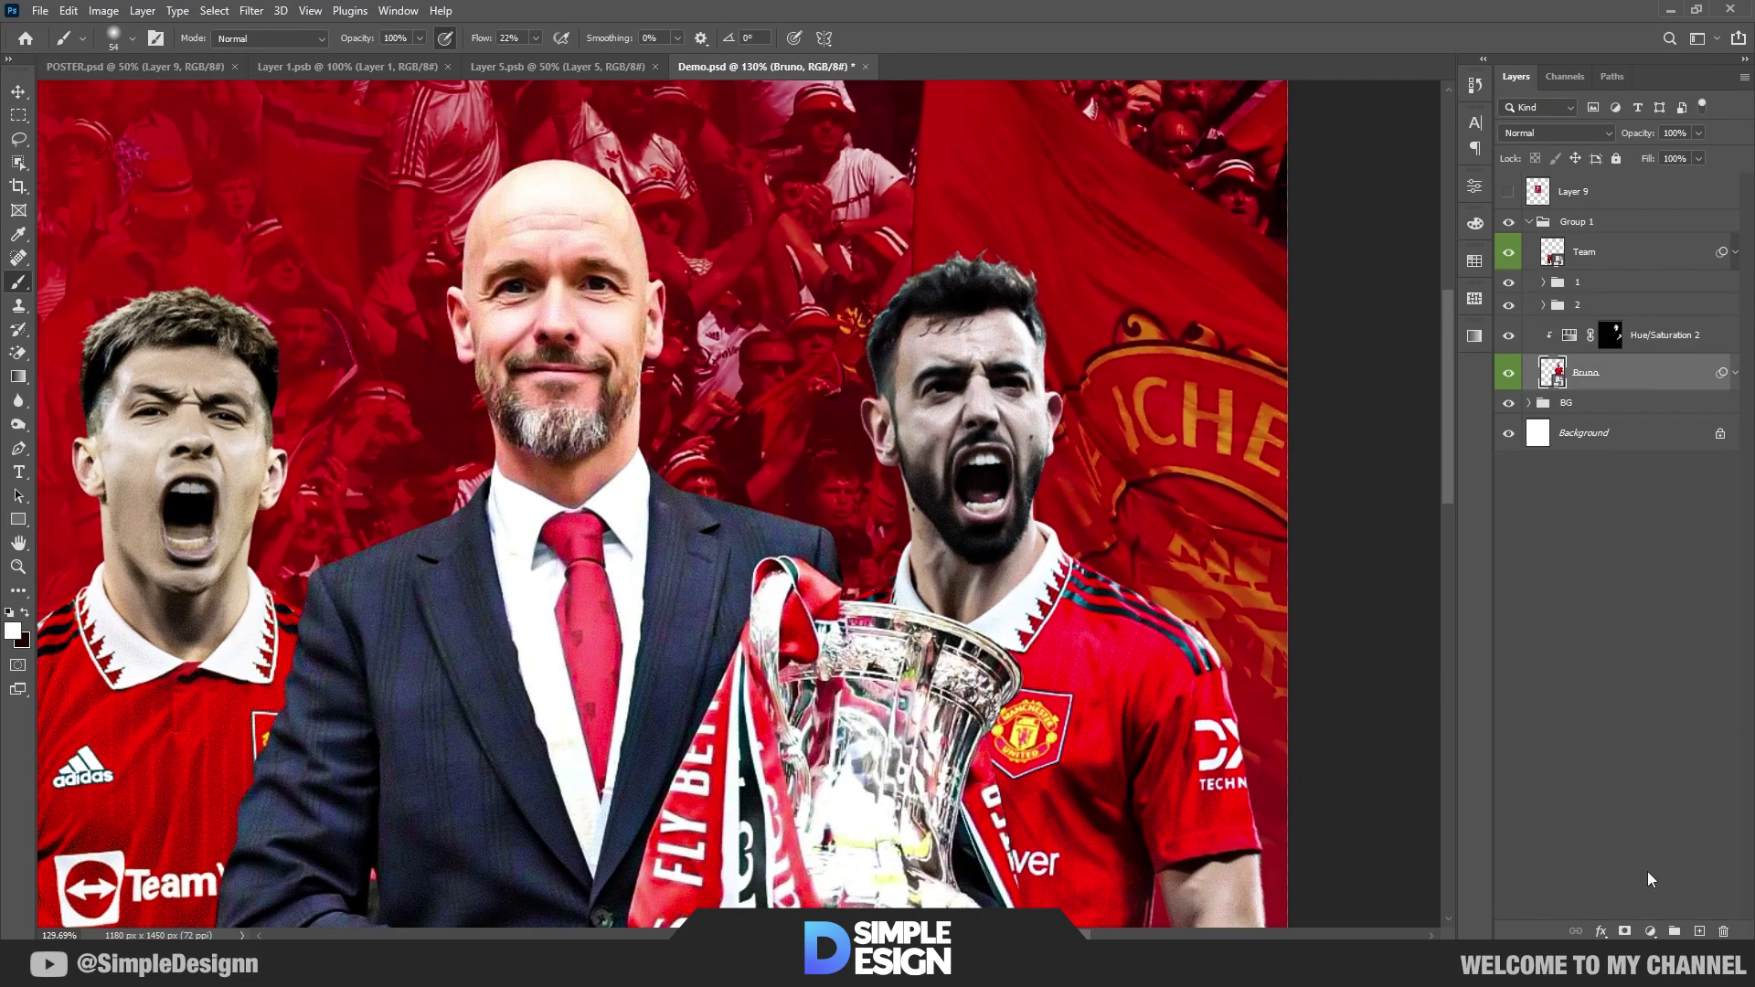
click(1651, 932)
click(1641, 667)
drag(1321, 286, 1357, 289)
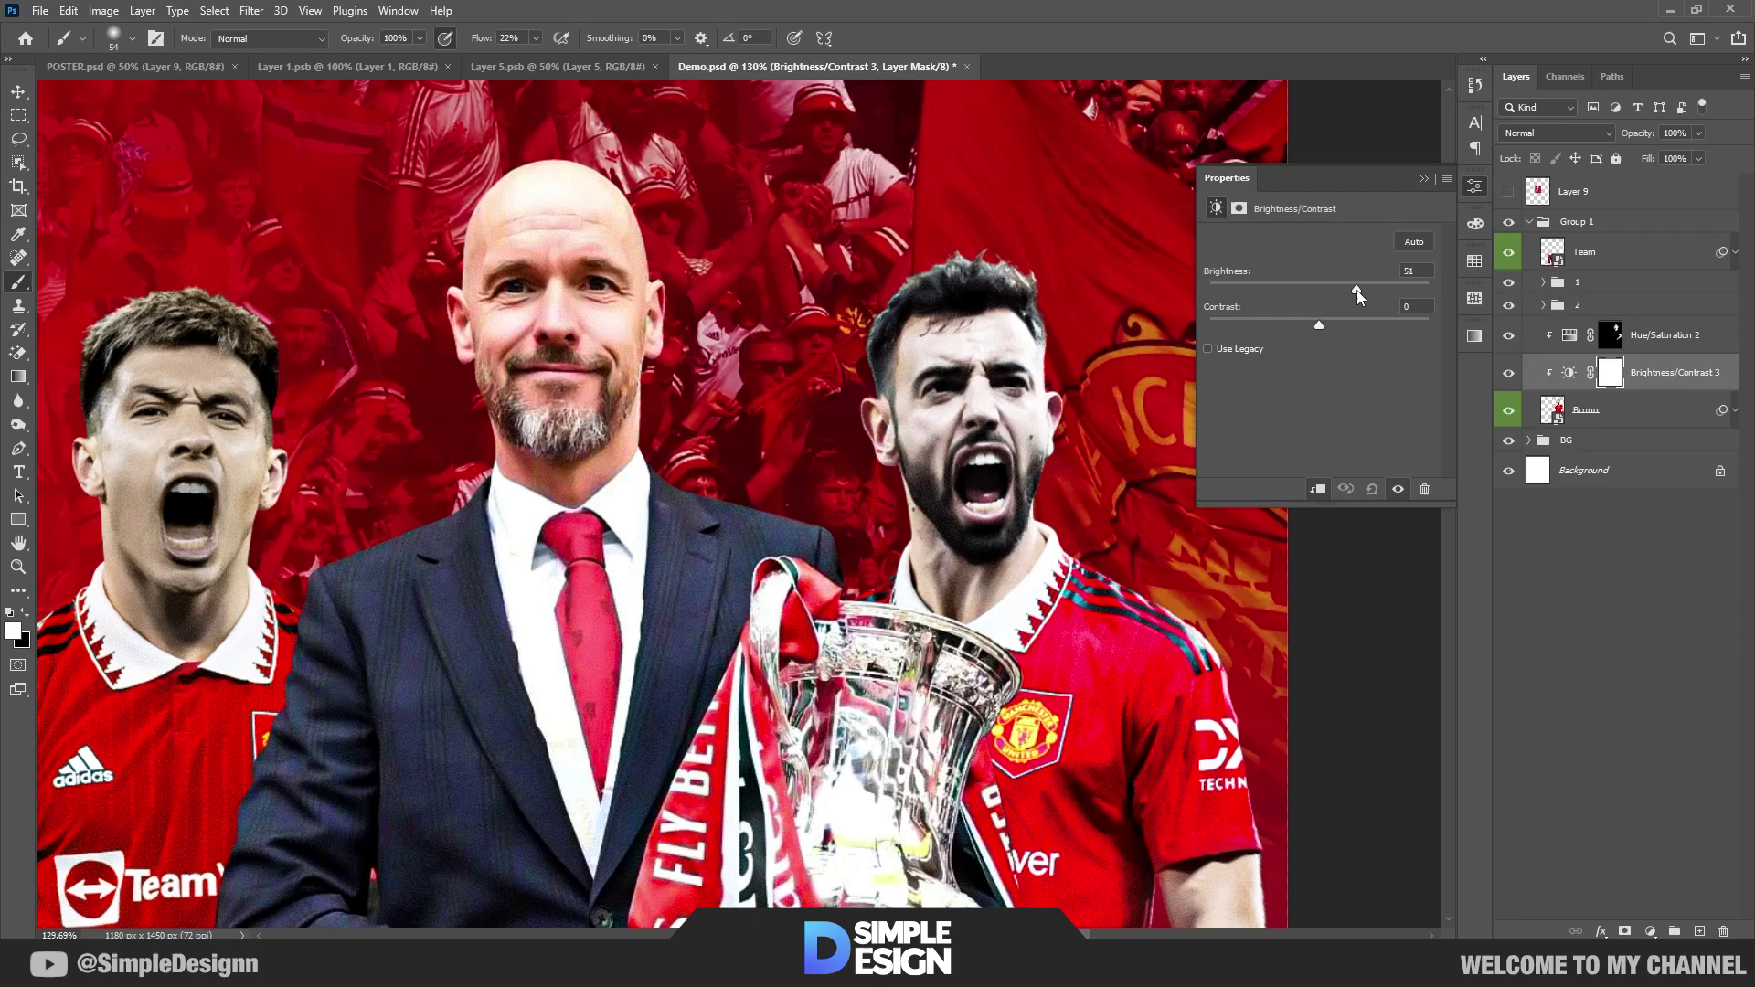
click(1423, 179)
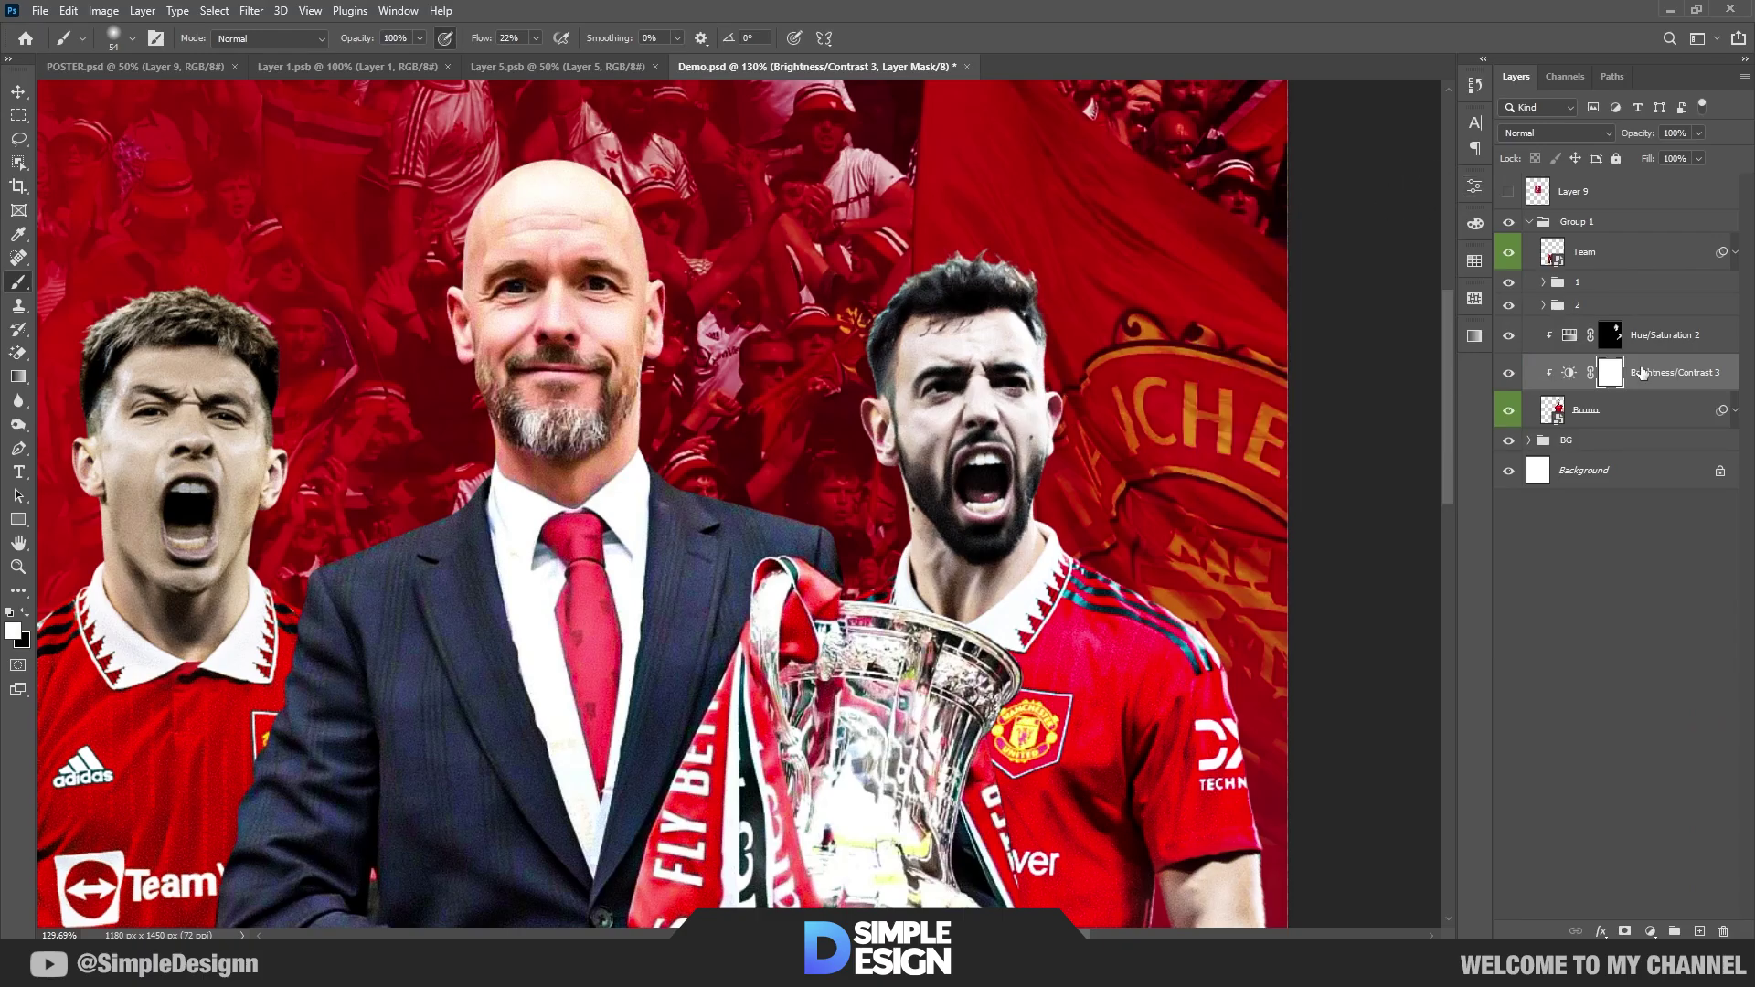
Step: Invert the Brightness/Contrast 3 mask and paint in white with a 51 px brush over Bruno's face and neck
key(ctrl+i)
scroll(1060, 375, up, 3)
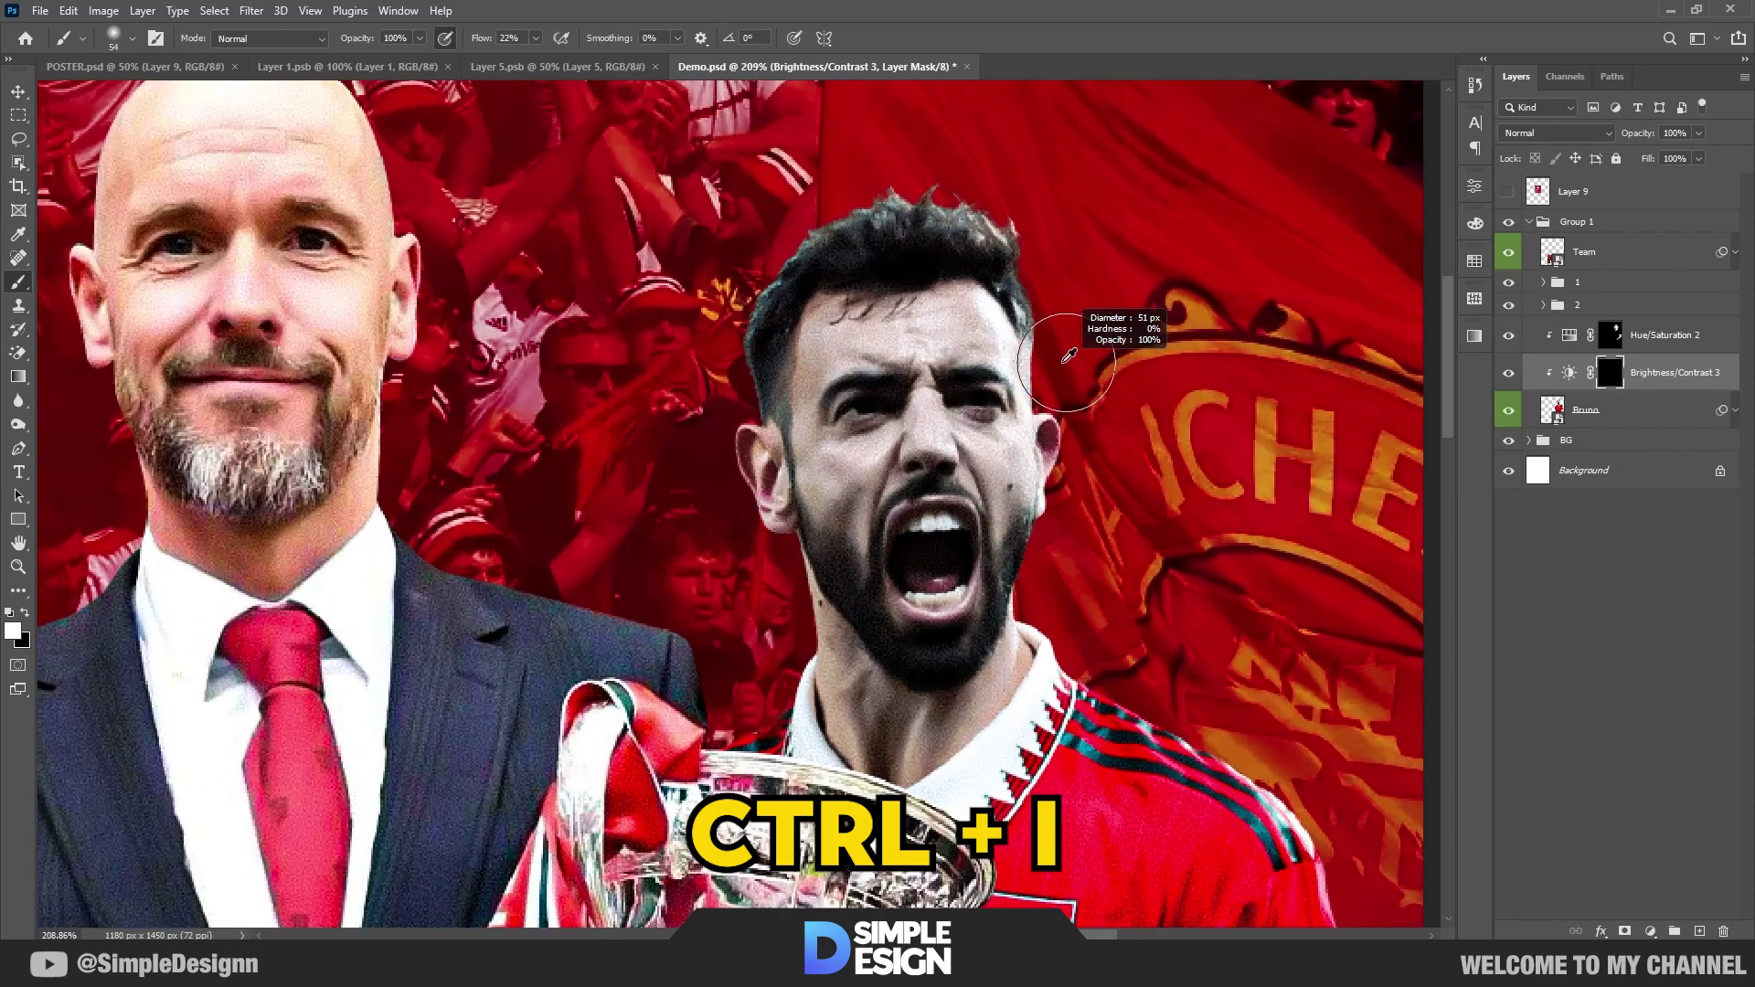
mouse_move(1043, 418)
mouse_down()
mouse_move(1024, 293)
mouse_move(932, 302)
mouse_move(777, 393)
mouse_move(854, 477)
mouse_move(1033, 384)
mouse_move(987, 704)
mouse_move(1307, 832)
mouse_up()
drag(777, 722, 794, 653)
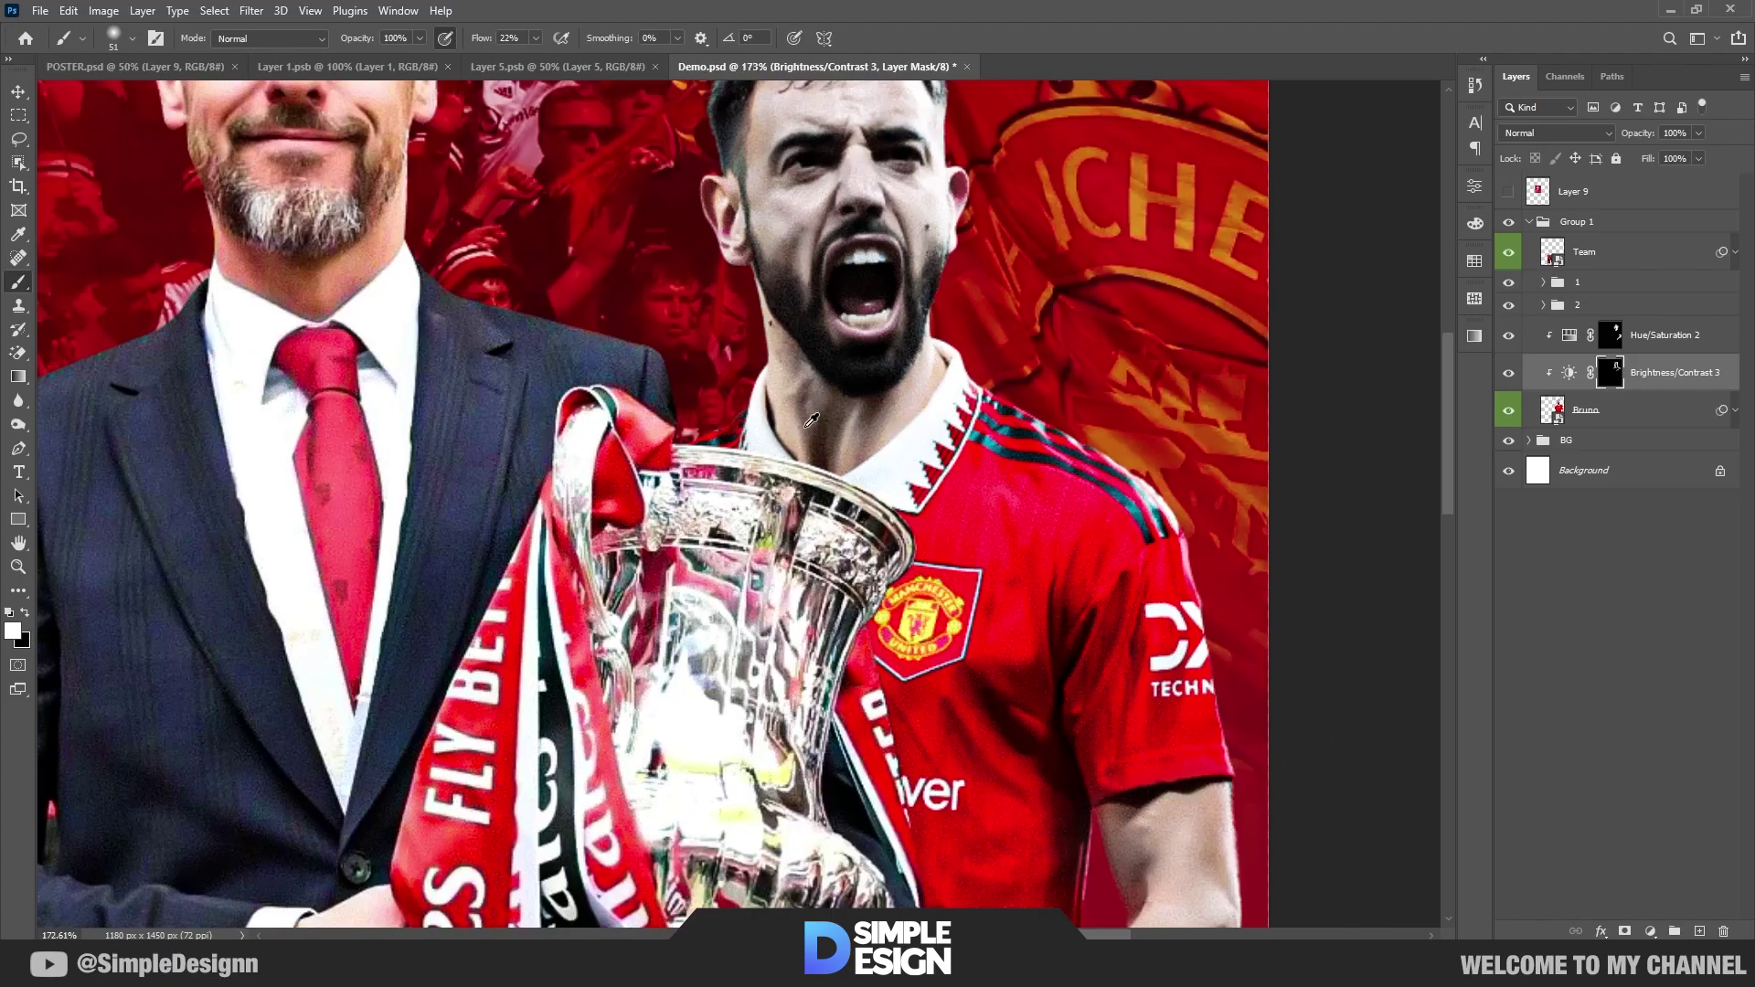
Step: Paint the Brightness/Contrast 3 mask over Bruno's bare arm to lighten it
drag(1139, 663, 1065, 416)
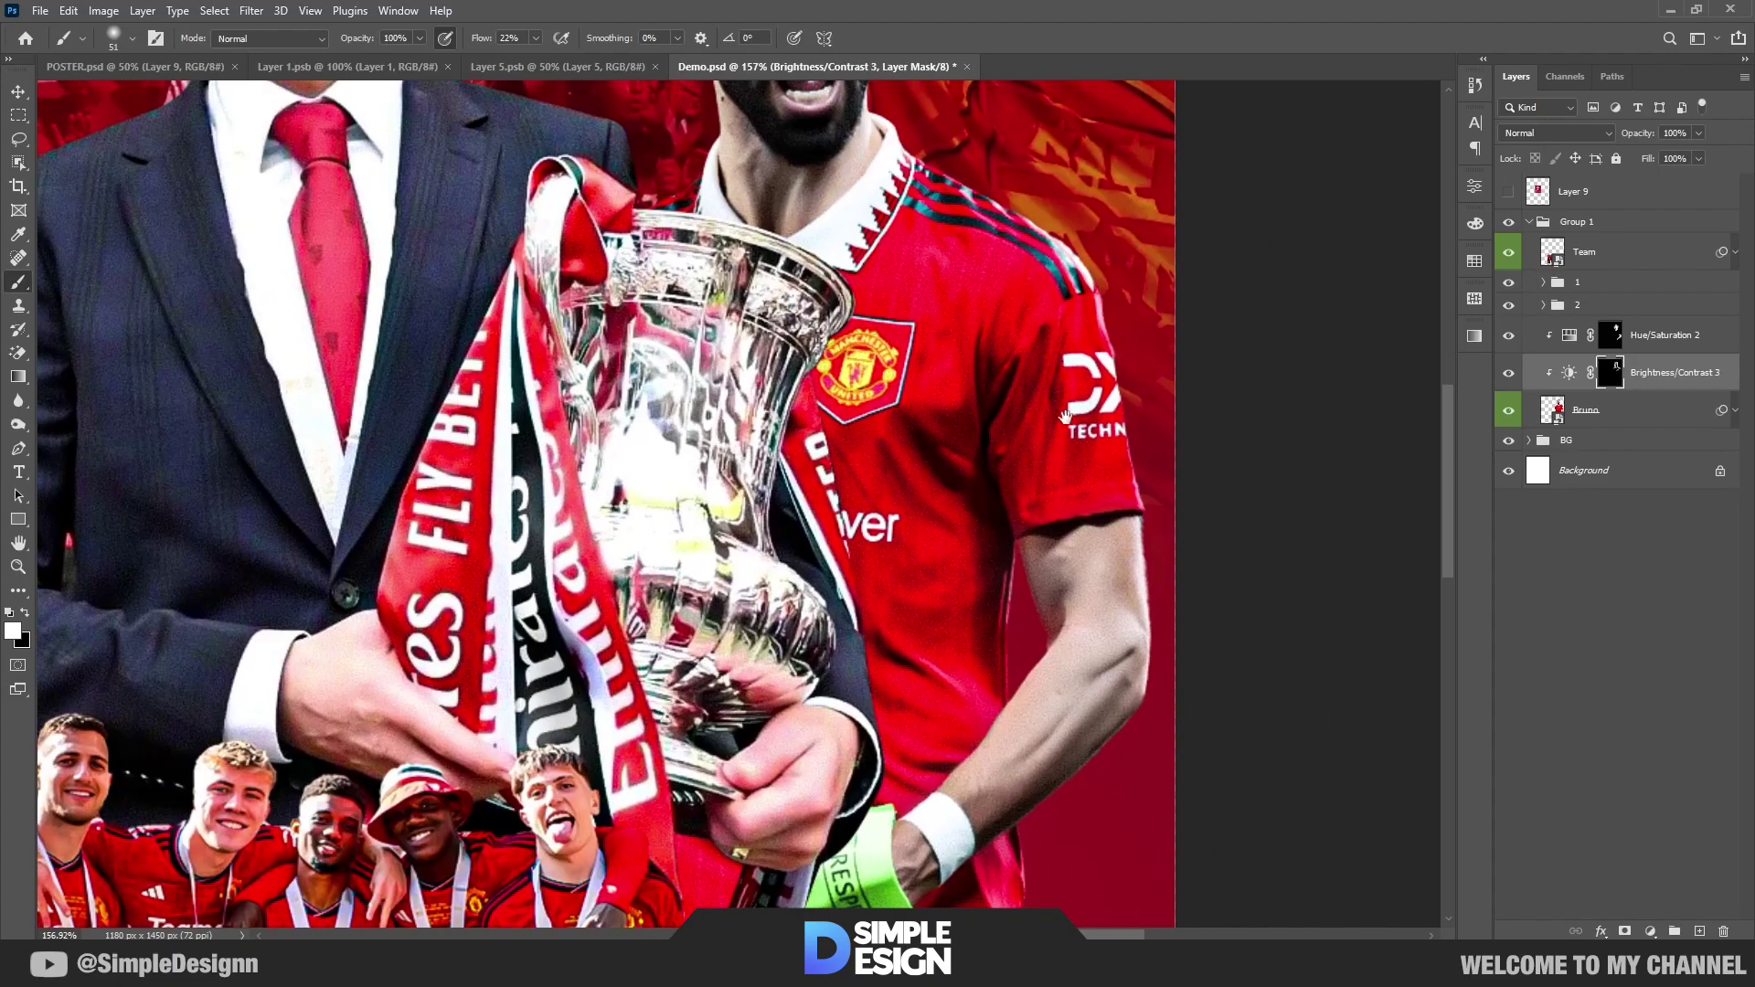
mouse_move(1079, 554)
mouse_down()
mouse_move(1115, 737)
mouse_move(951, 838)
mouse_up()
scroll(1200, 666, down, 5)
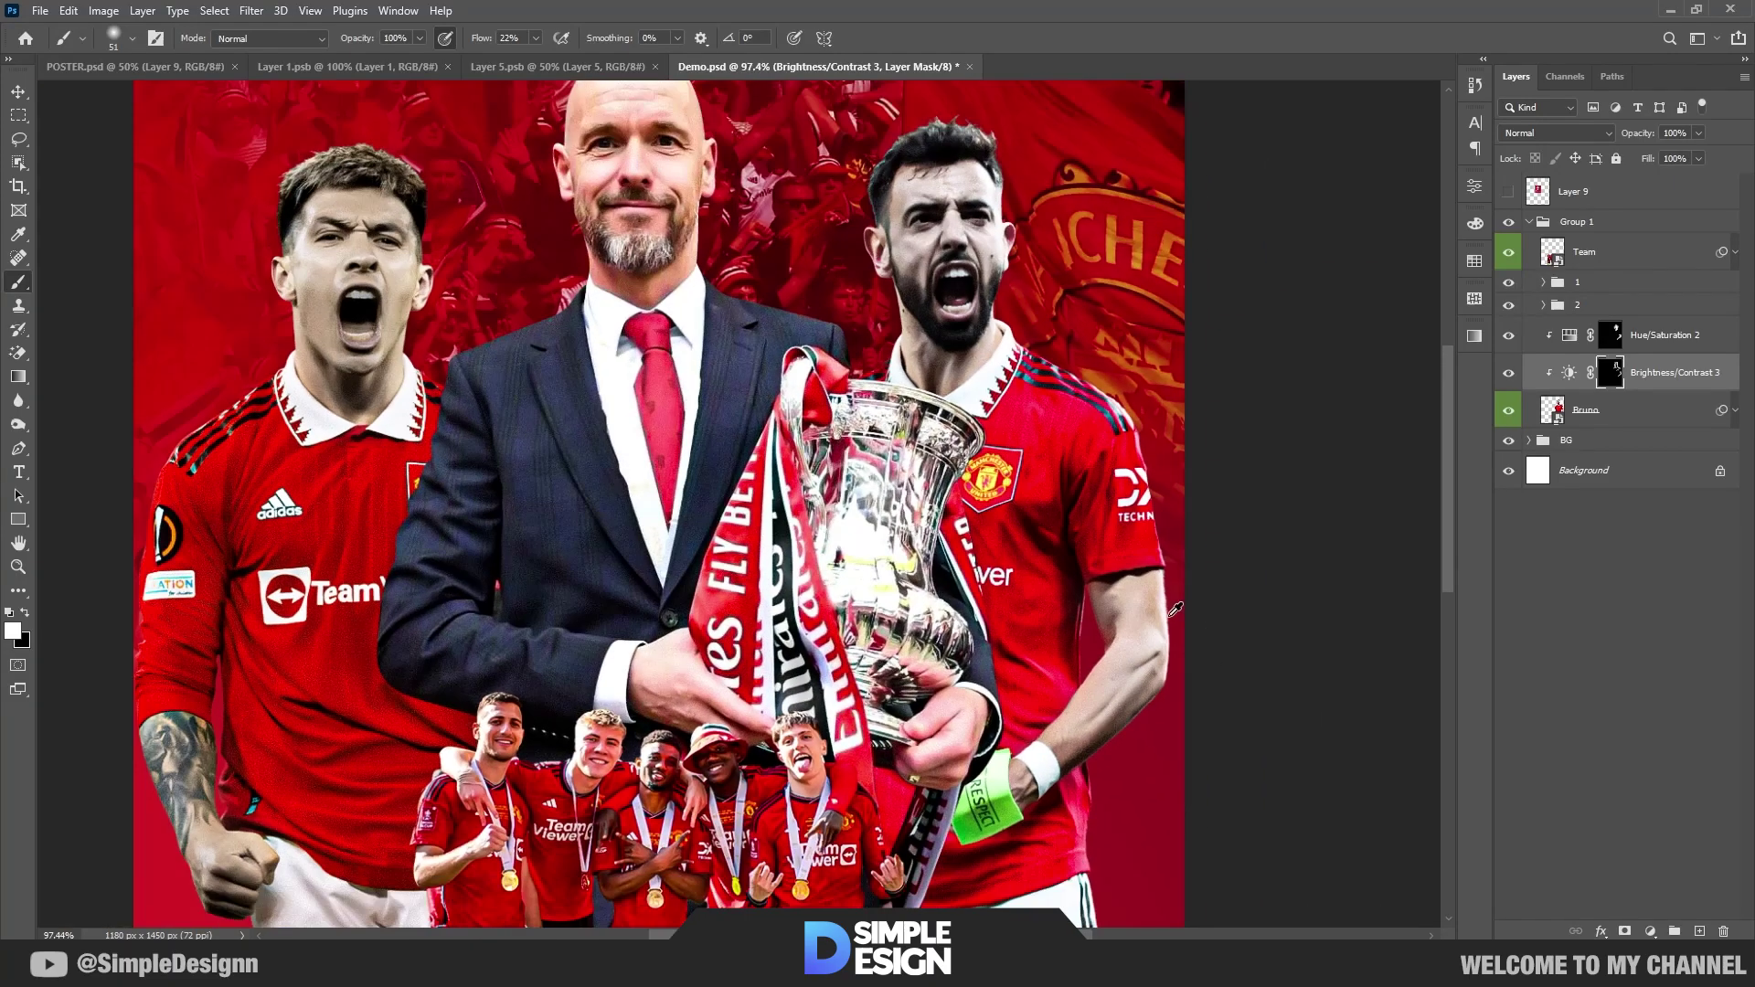
scroll(1057, 393, down, 1)
scroll(706, 318, up, 1)
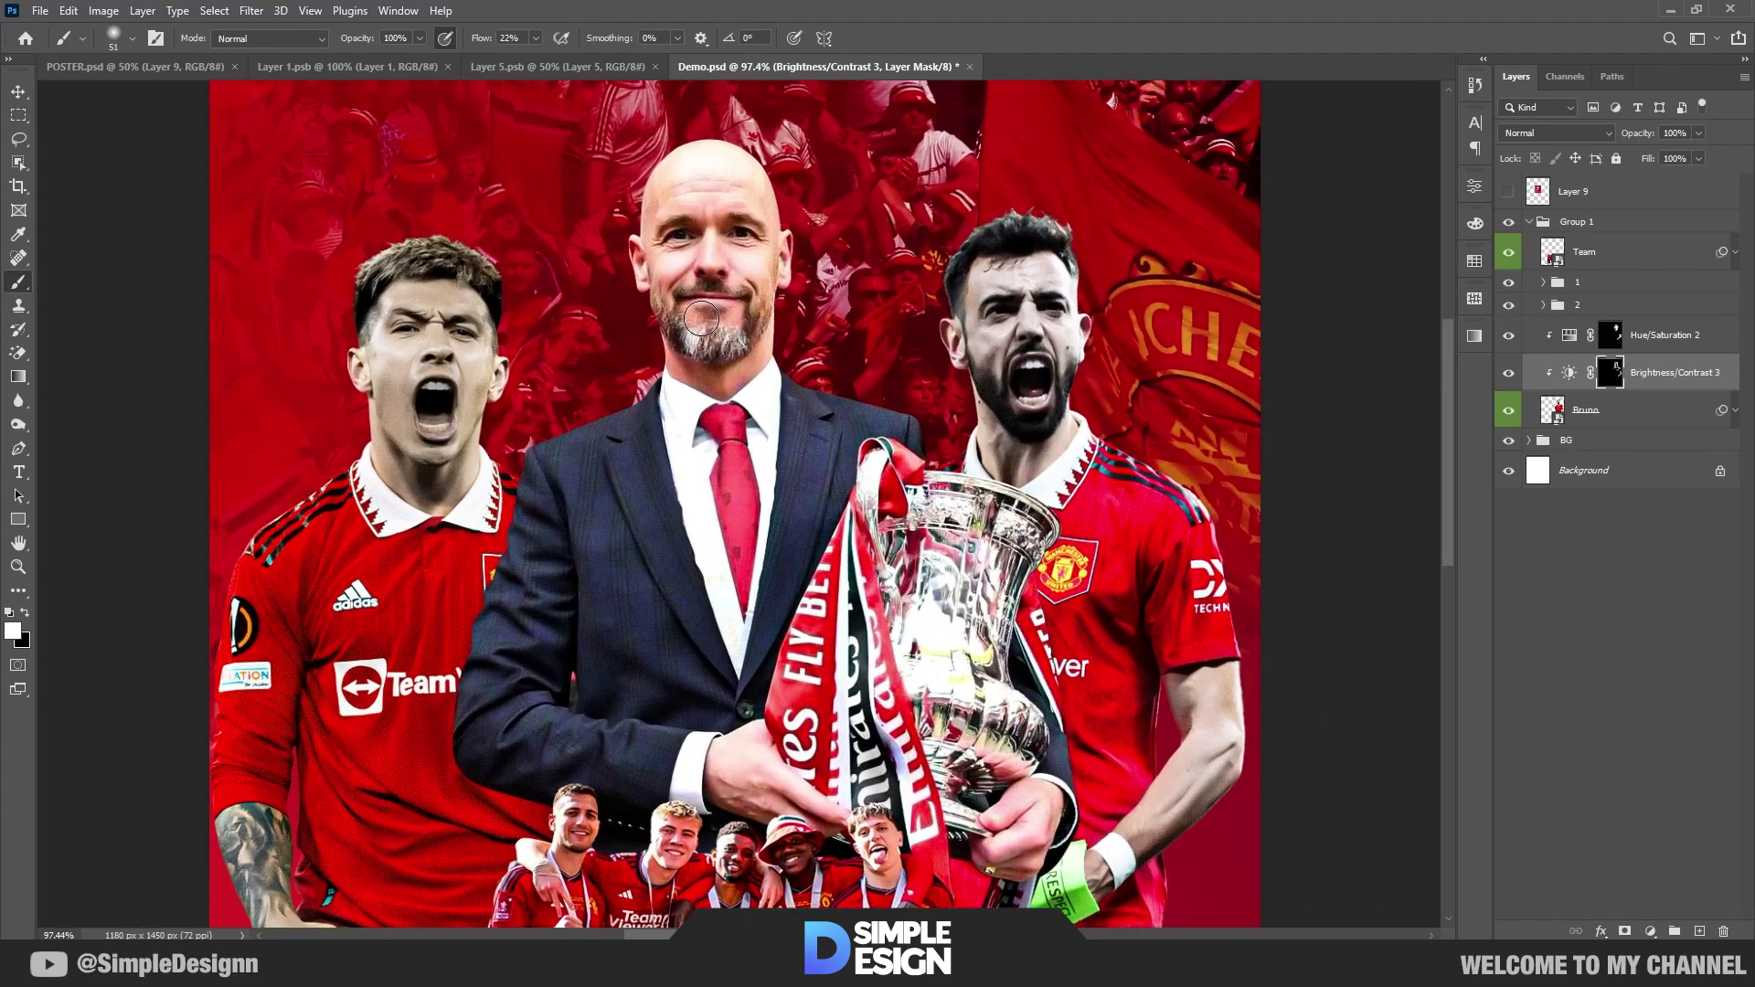
scroll(706, 342, down, 1)
Step: Add a layer mask to the Bruno layer and paint in black with a soft 341 px brush to fade out his shorts and lower shirt
click(1631, 418)
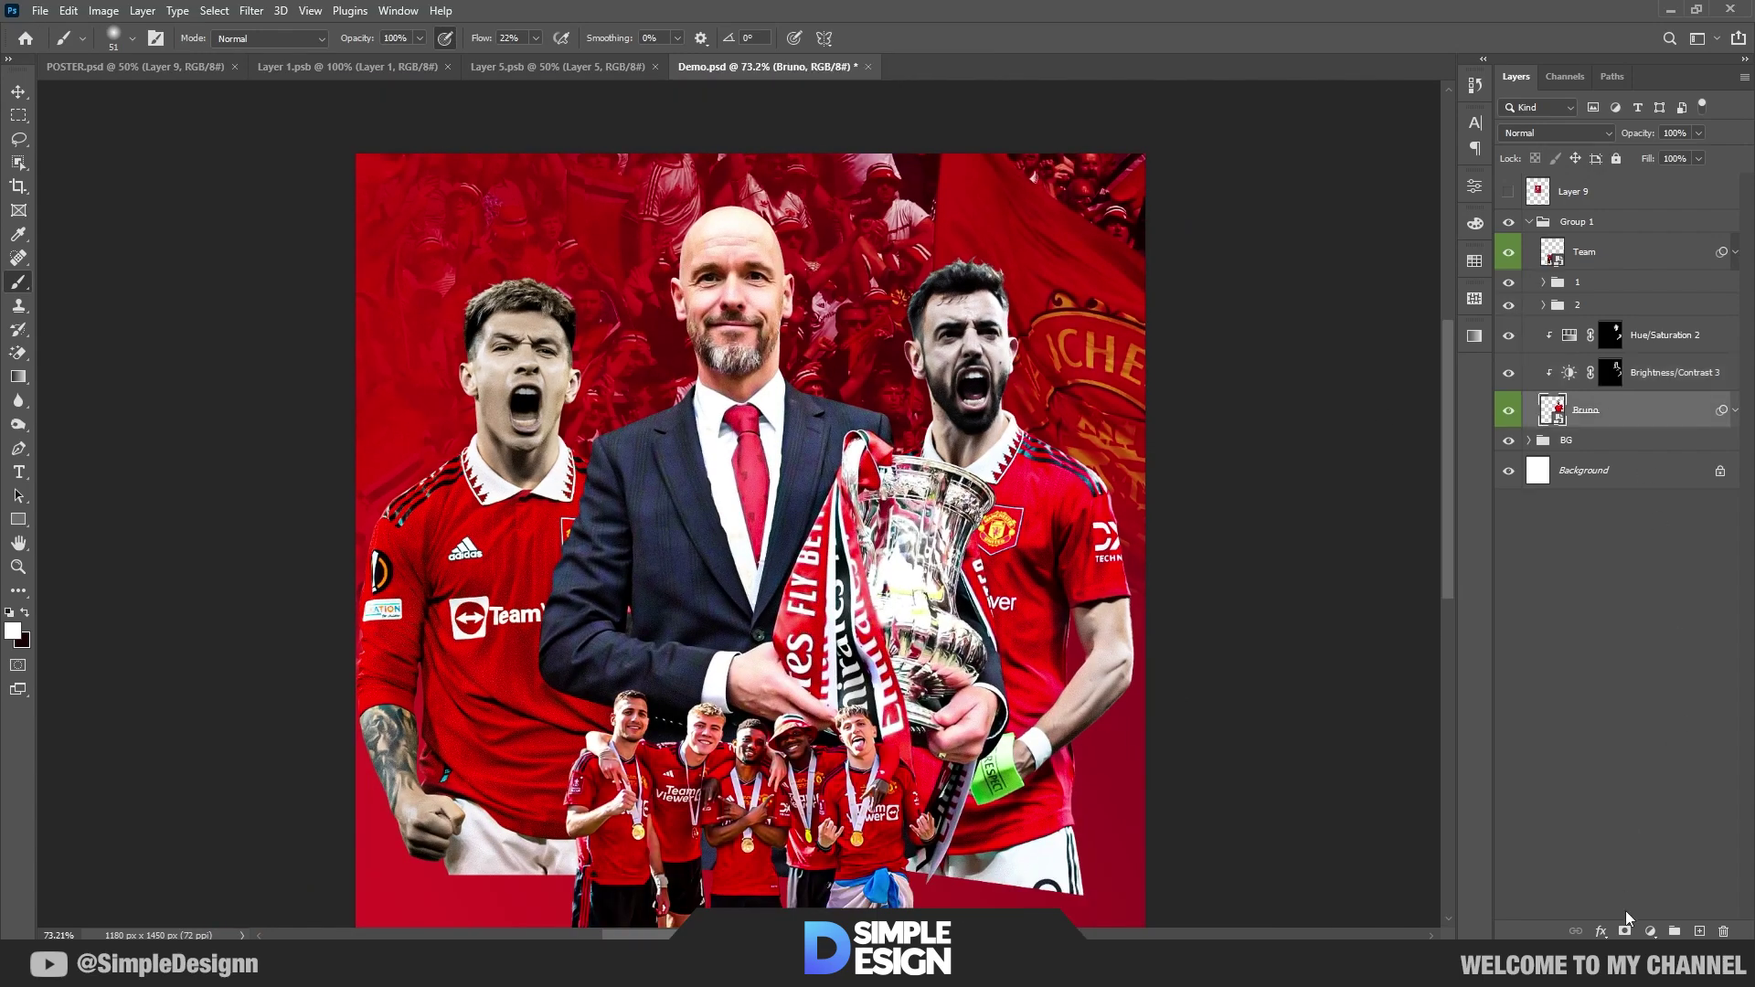
click(1624, 931)
scroll(1276, 623, down, 2)
key(x)
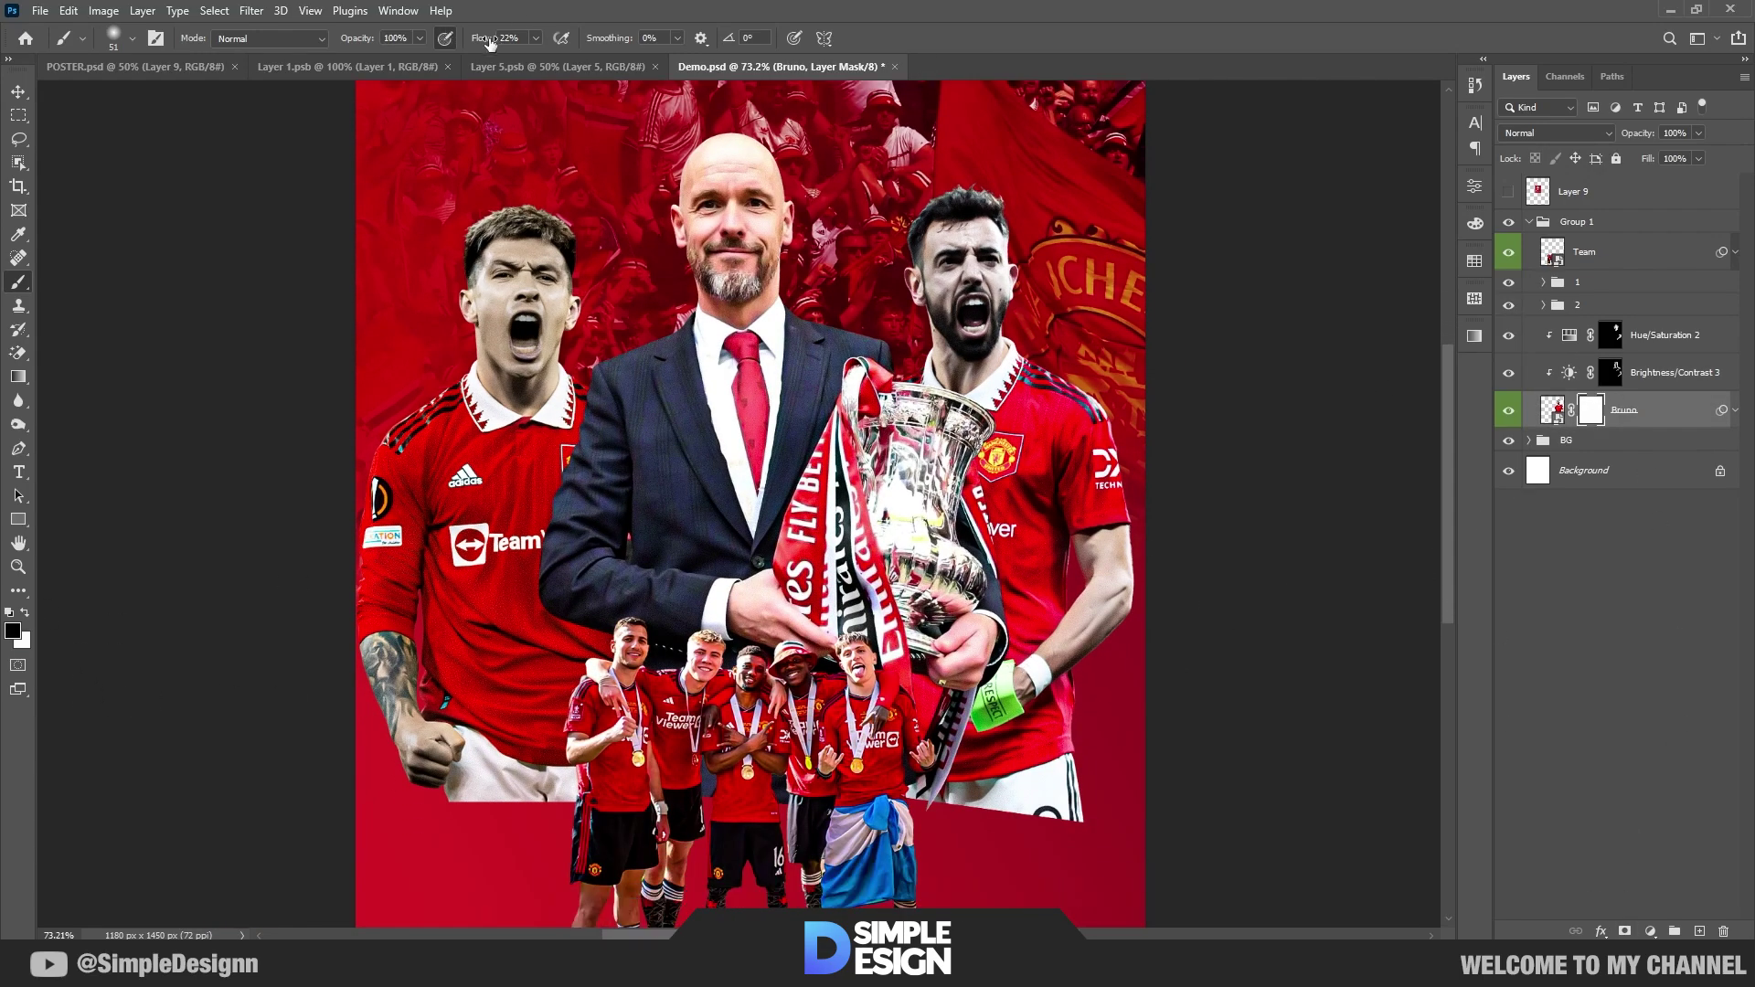
mouse_move(1120, 818)
mouse_down()
mouse_move(952, 795)
mouse_move(1039, 836)
mouse_move(939, 868)
mouse_move(1092, 809)
mouse_move(1001, 812)
mouse_move(1075, 779)
mouse_move(921, 839)
mouse_move(1050, 806)
mouse_move(1123, 744)
mouse_move(895, 836)
mouse_move(1048, 745)
mouse_move(869, 777)
mouse_up()
alt+right_click(1049, 805)
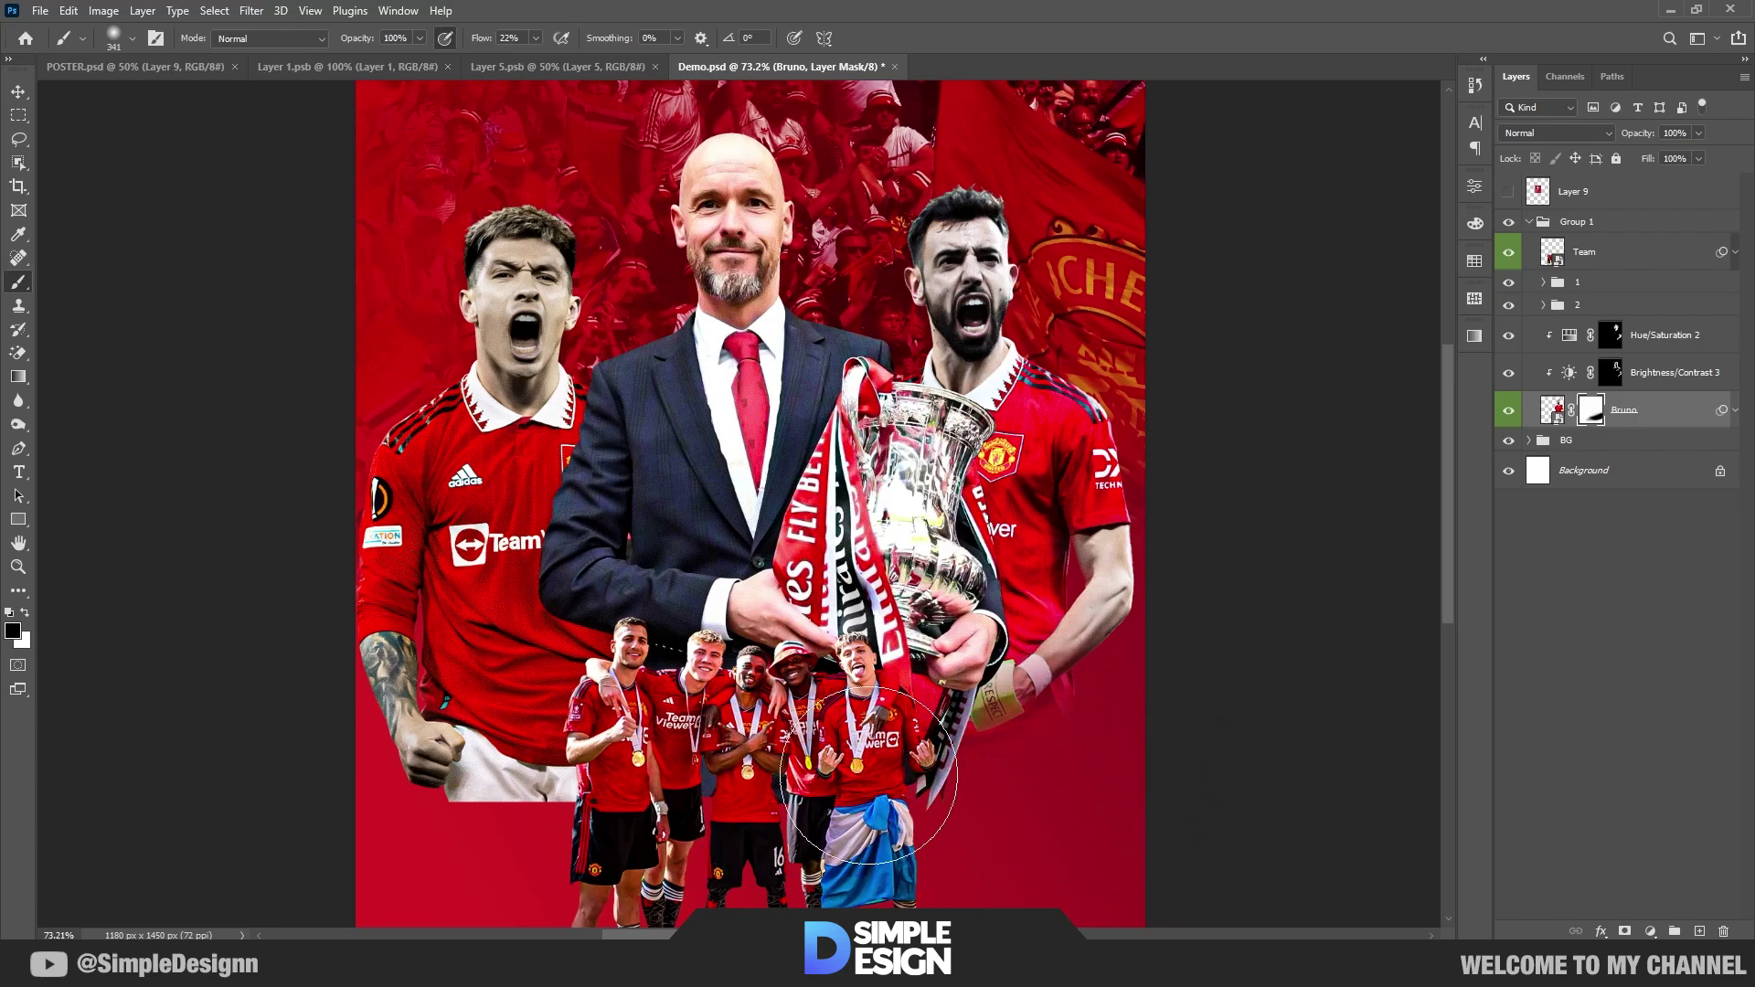
Step: Group the Bruno layer with its two clipped adjustments and name the group 3
shift+click(1638, 341)
key(ctrl+g)
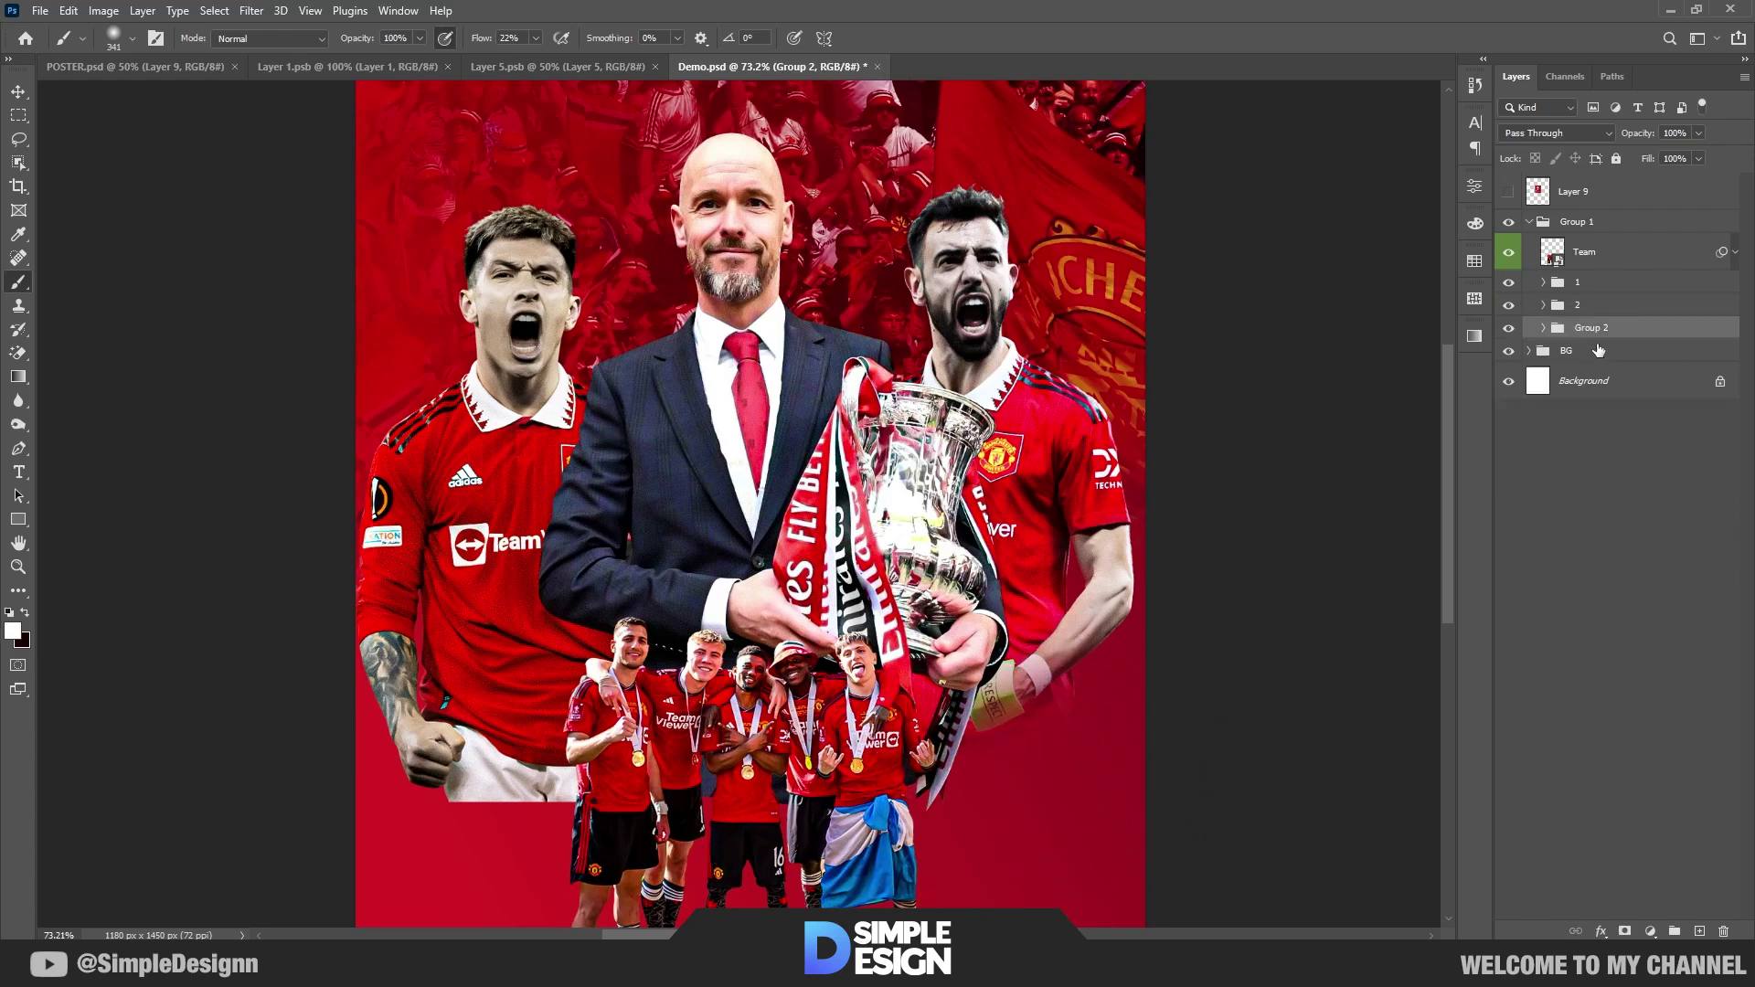
click(1600, 518)
Step: Add a layer mask to the Mart layer in group 2 and paint in black to fade out his shorts and lower shirt
click(1542, 305)
click(1645, 416)
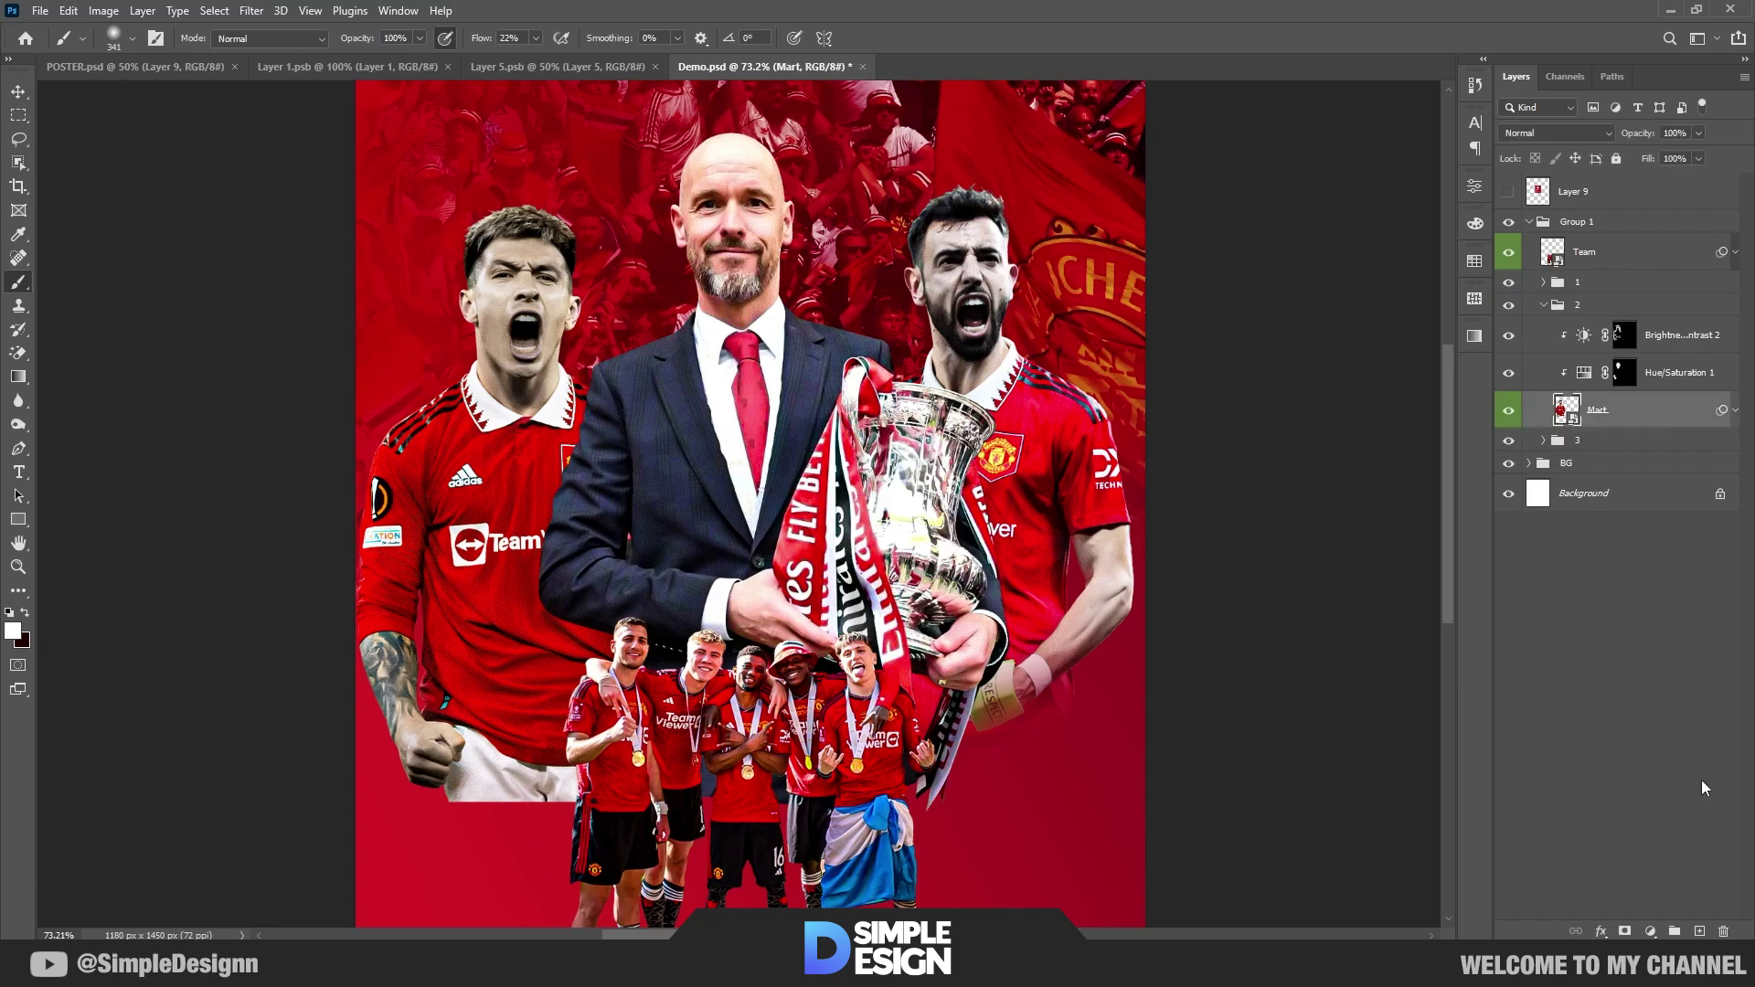
click(1626, 932)
key(x)
mouse_move(608, 800)
mouse_down()
mouse_move(411, 842)
mouse_move(754, 834)
mouse_move(478, 852)
mouse_move(370, 785)
mouse_move(702, 818)
mouse_up()
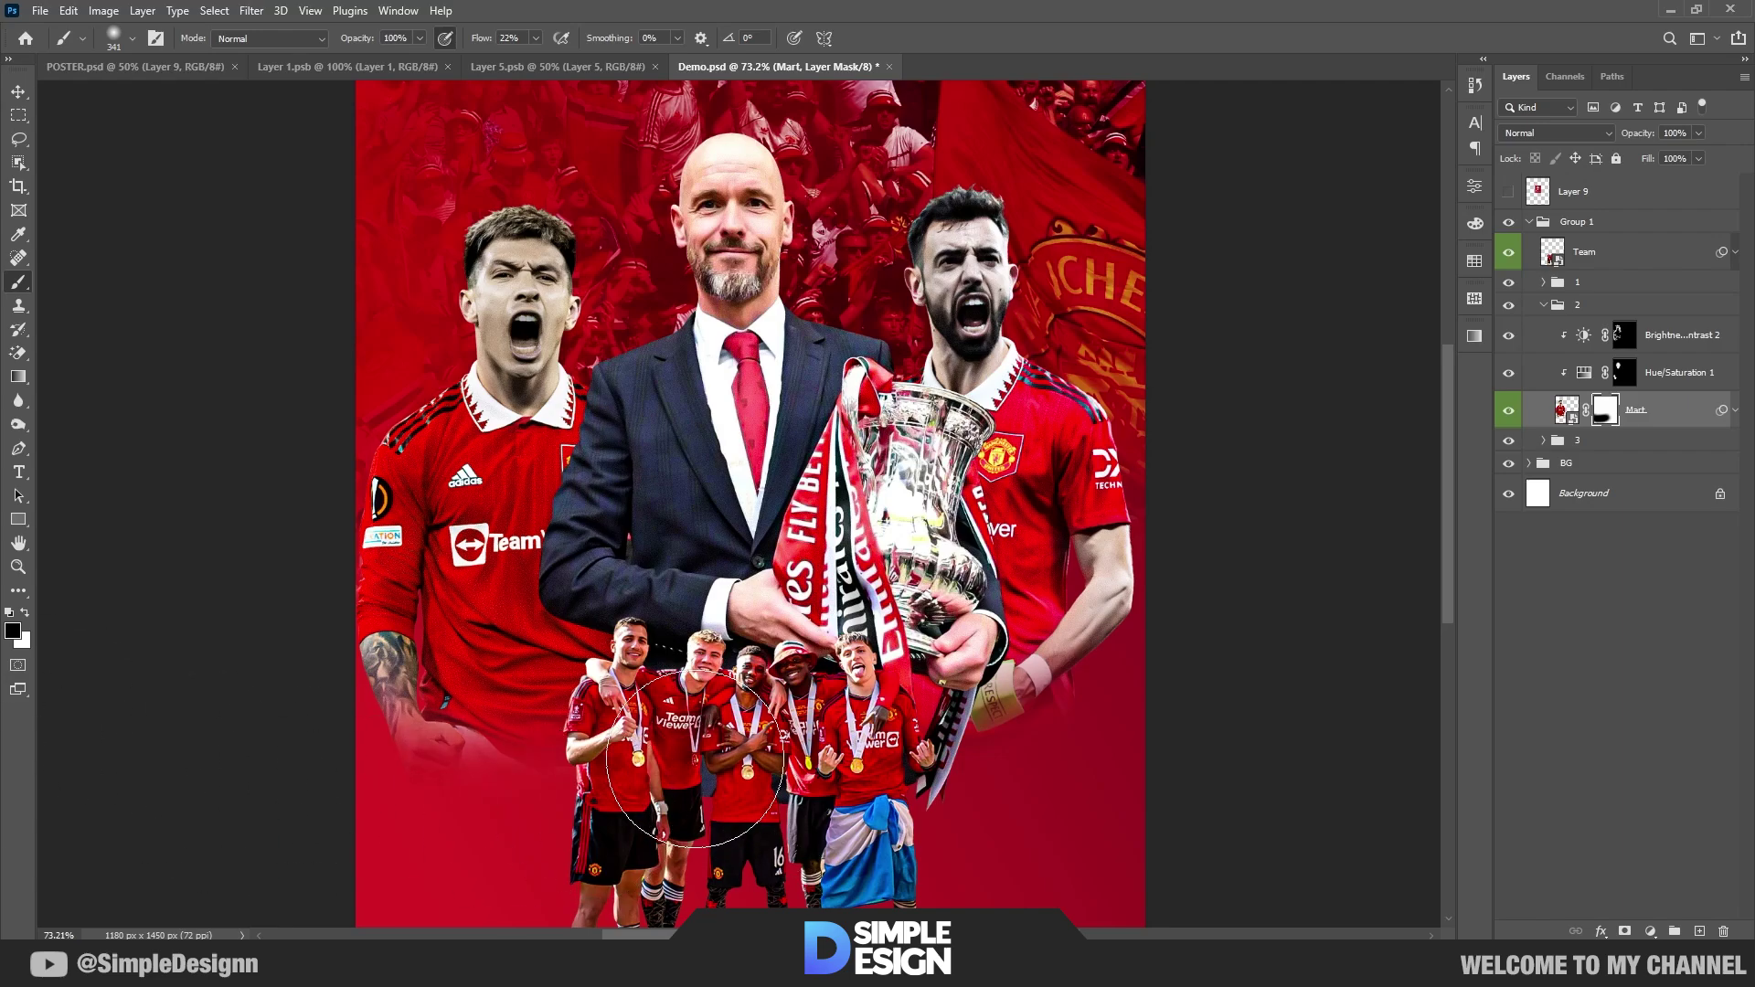
key(x)
key(v)
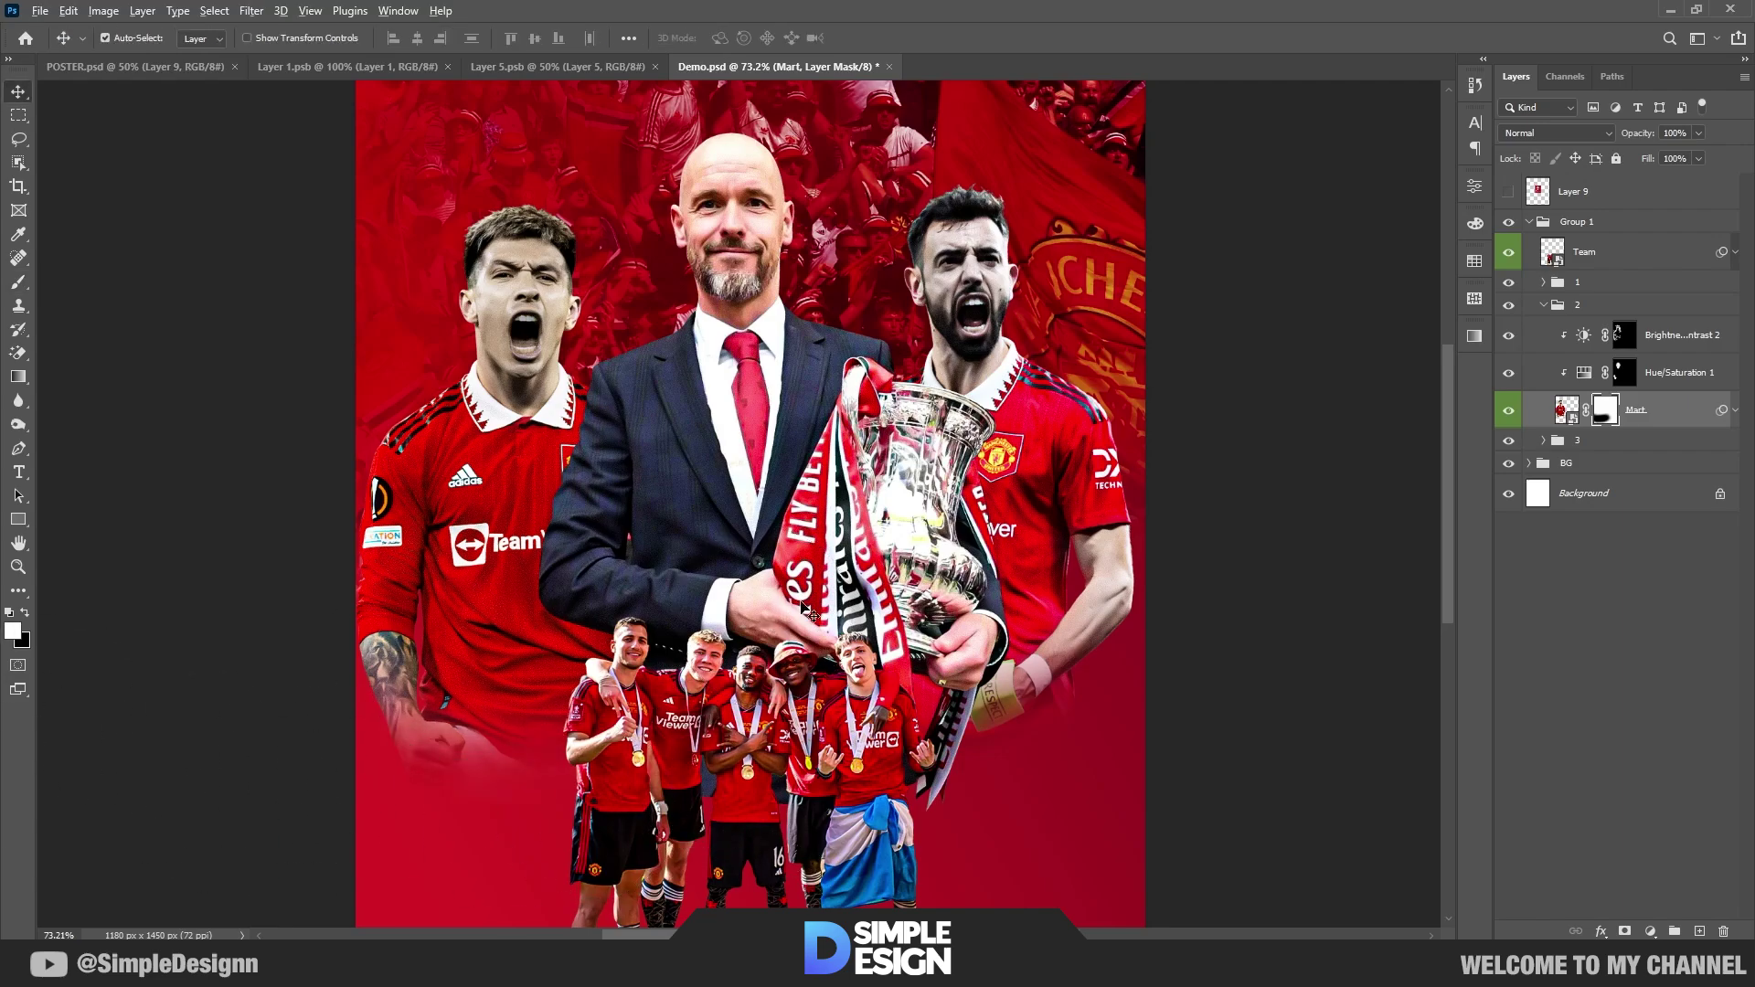
scroll(809, 612, down, 1)
click(1545, 313)
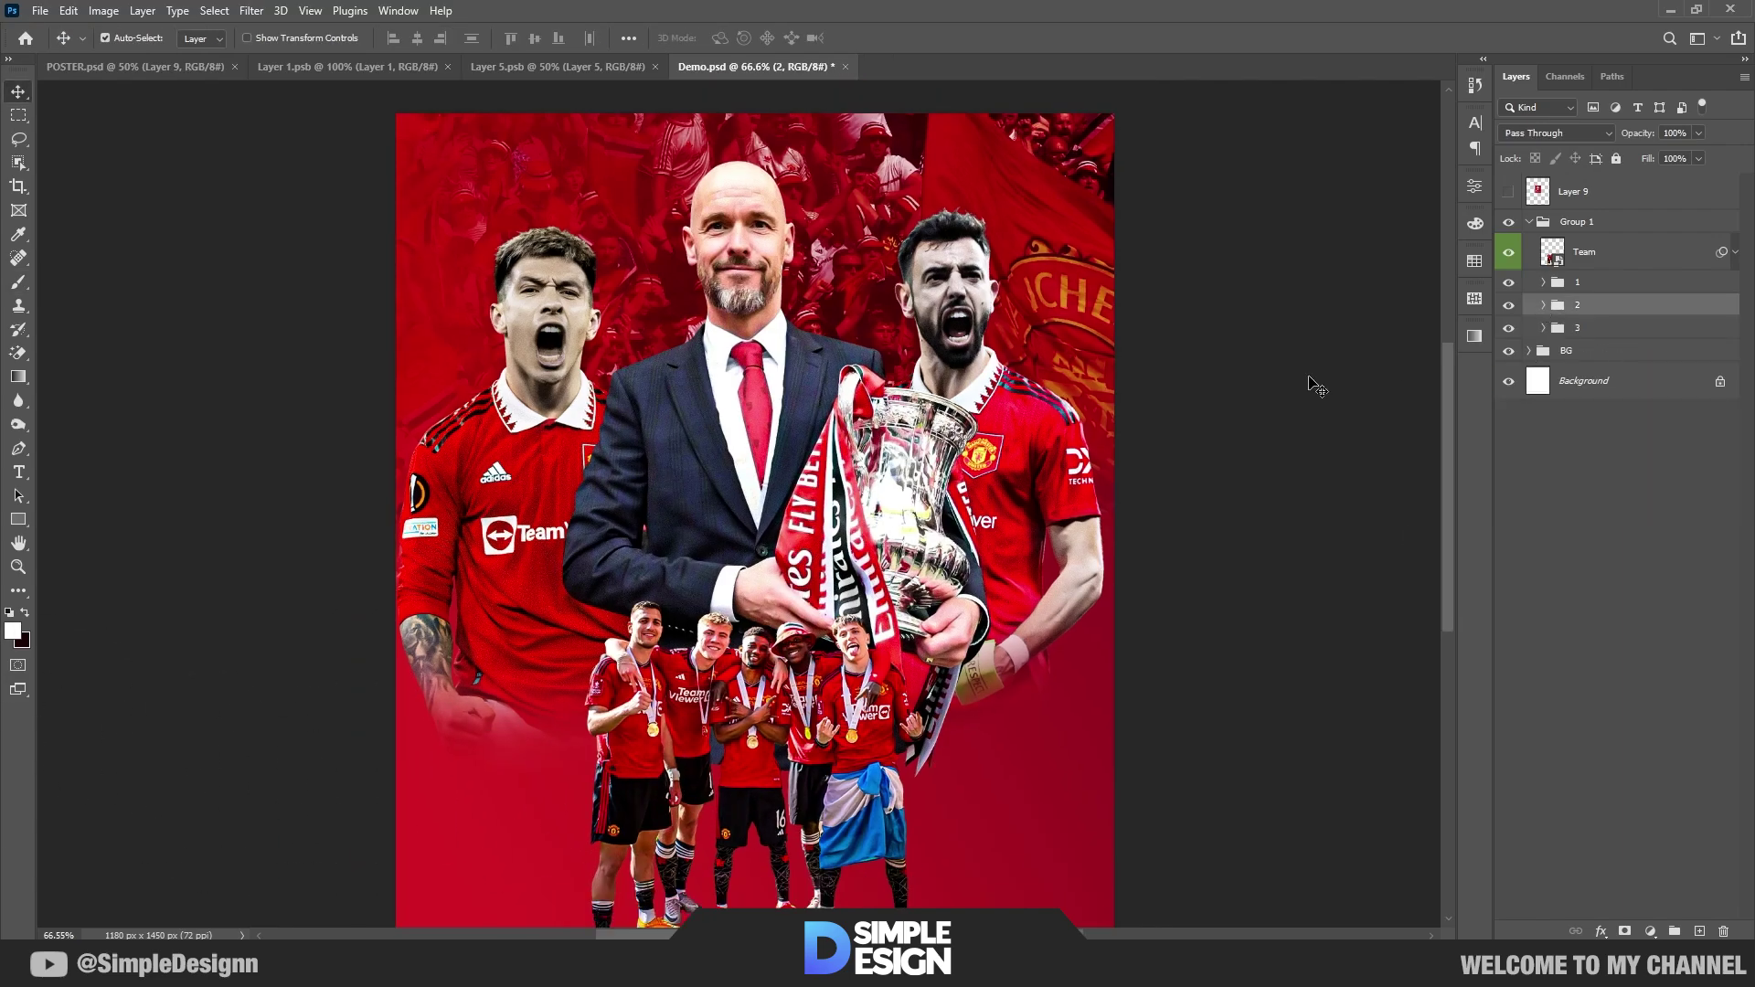
Step: Add a layer mask to the Erik layer in group 1 and paint in black with a soft 293 px brush to fade the hanging scarf and lower body
scroll(713, 311, up, 3)
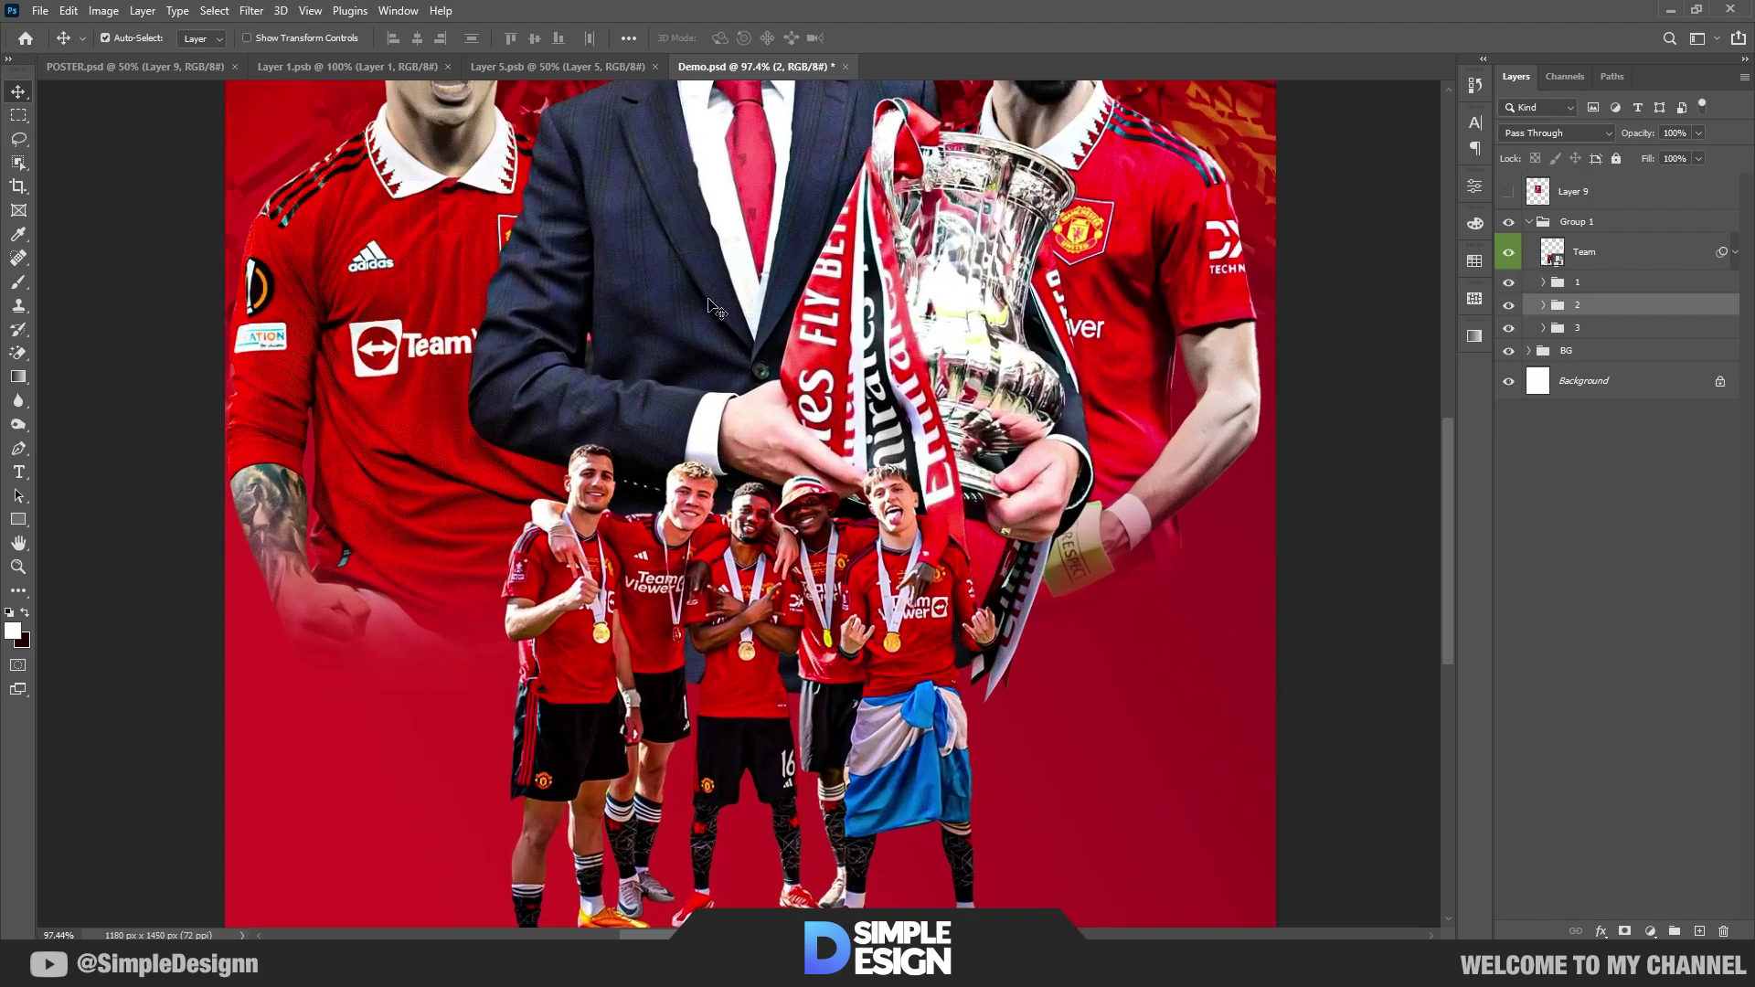
click(714, 308)
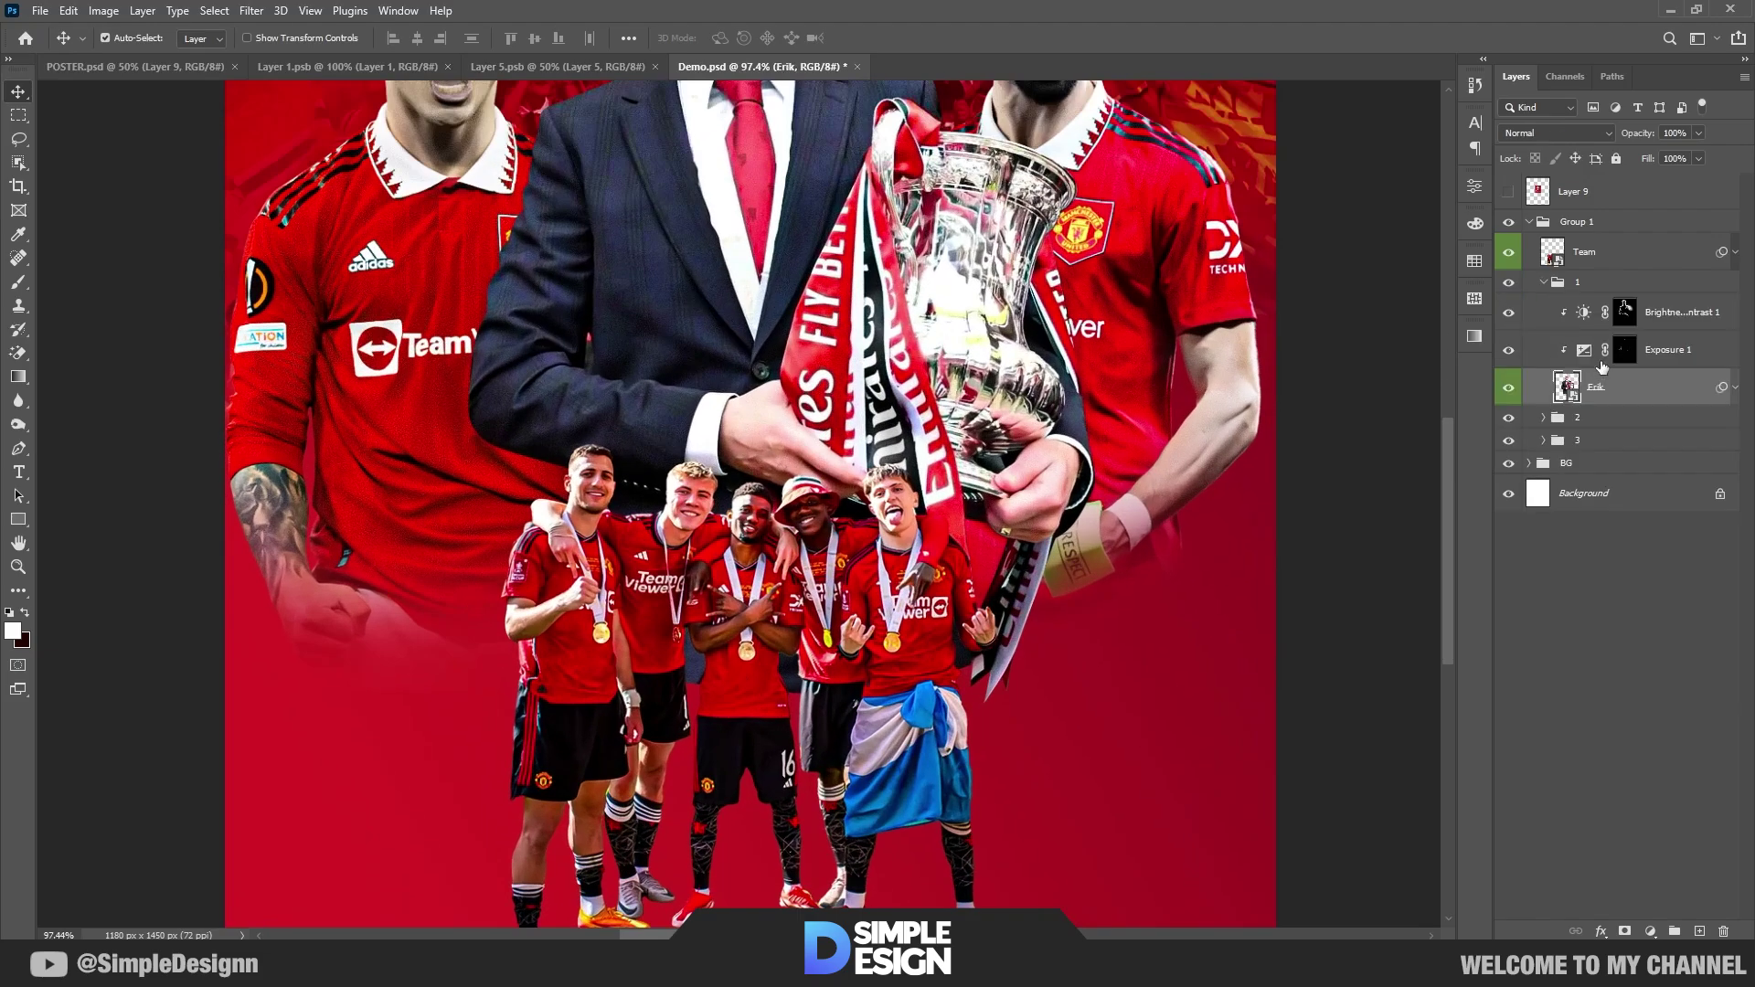
click(1626, 932)
scroll(613, 697, up, 2)
key(b)
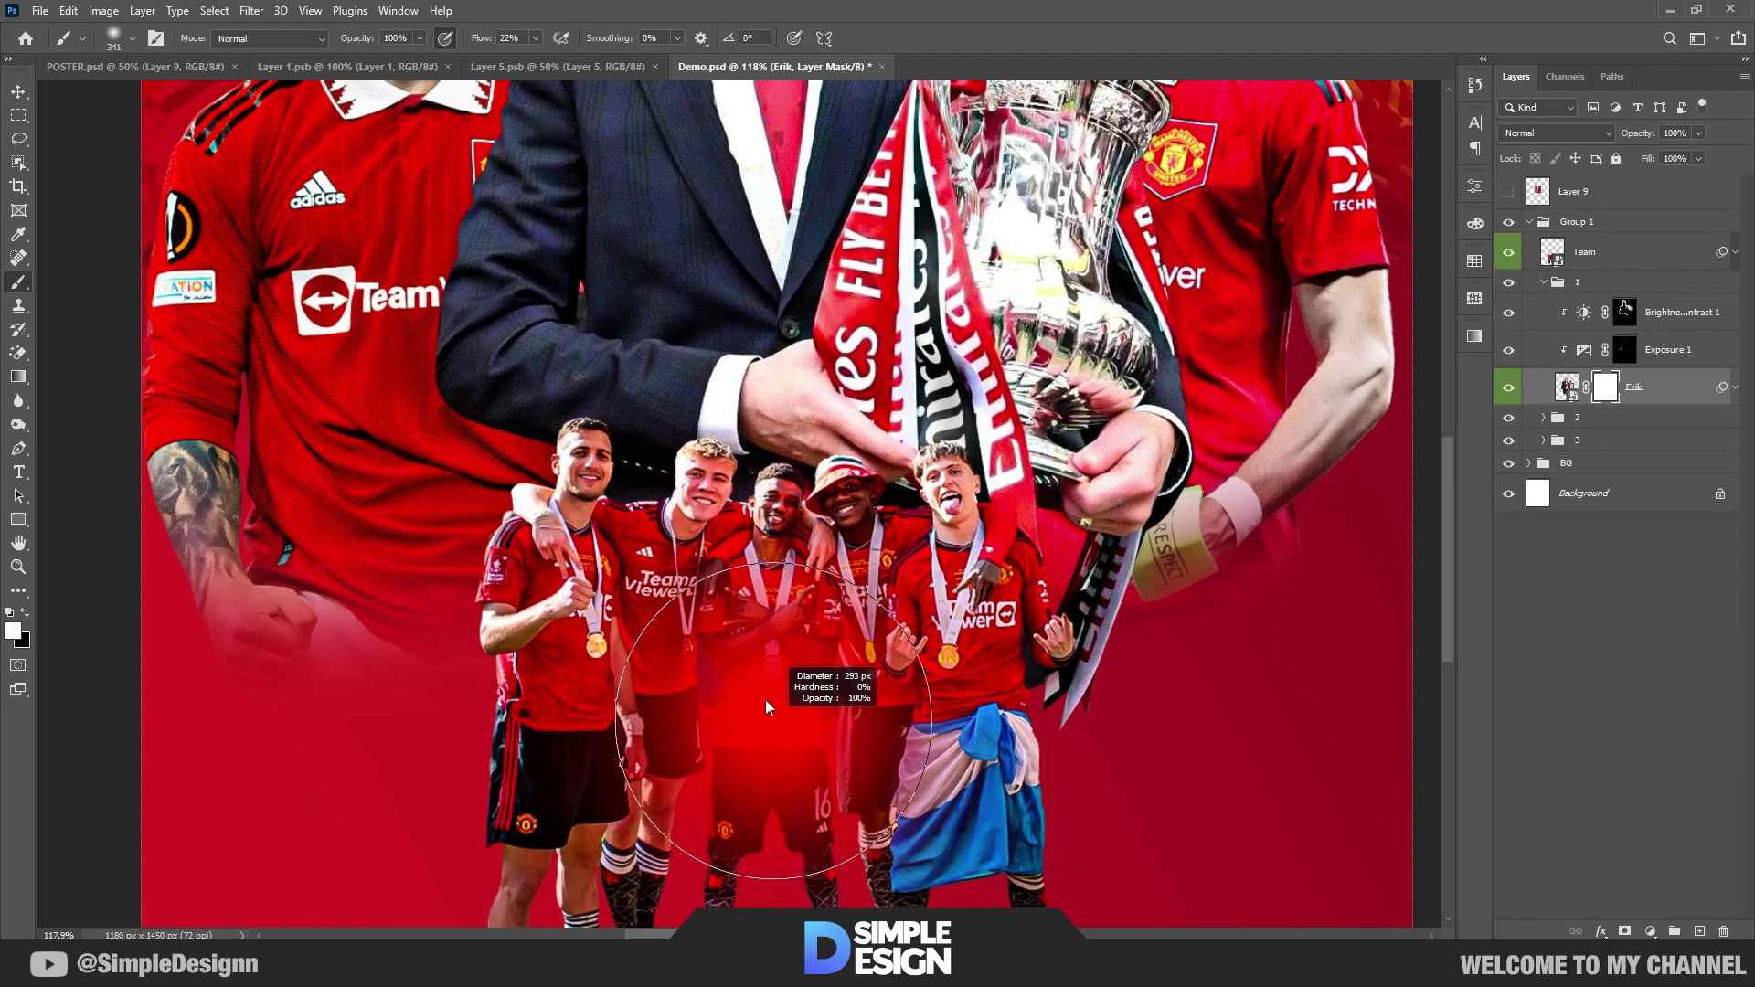
key(x)
mouse_move(524, 786)
mouse_down()
mouse_move(1115, 748)
mouse_move(868, 776)
mouse_move(510, 707)
mouse_up()
scroll(510, 706, down, 2)
key(x)
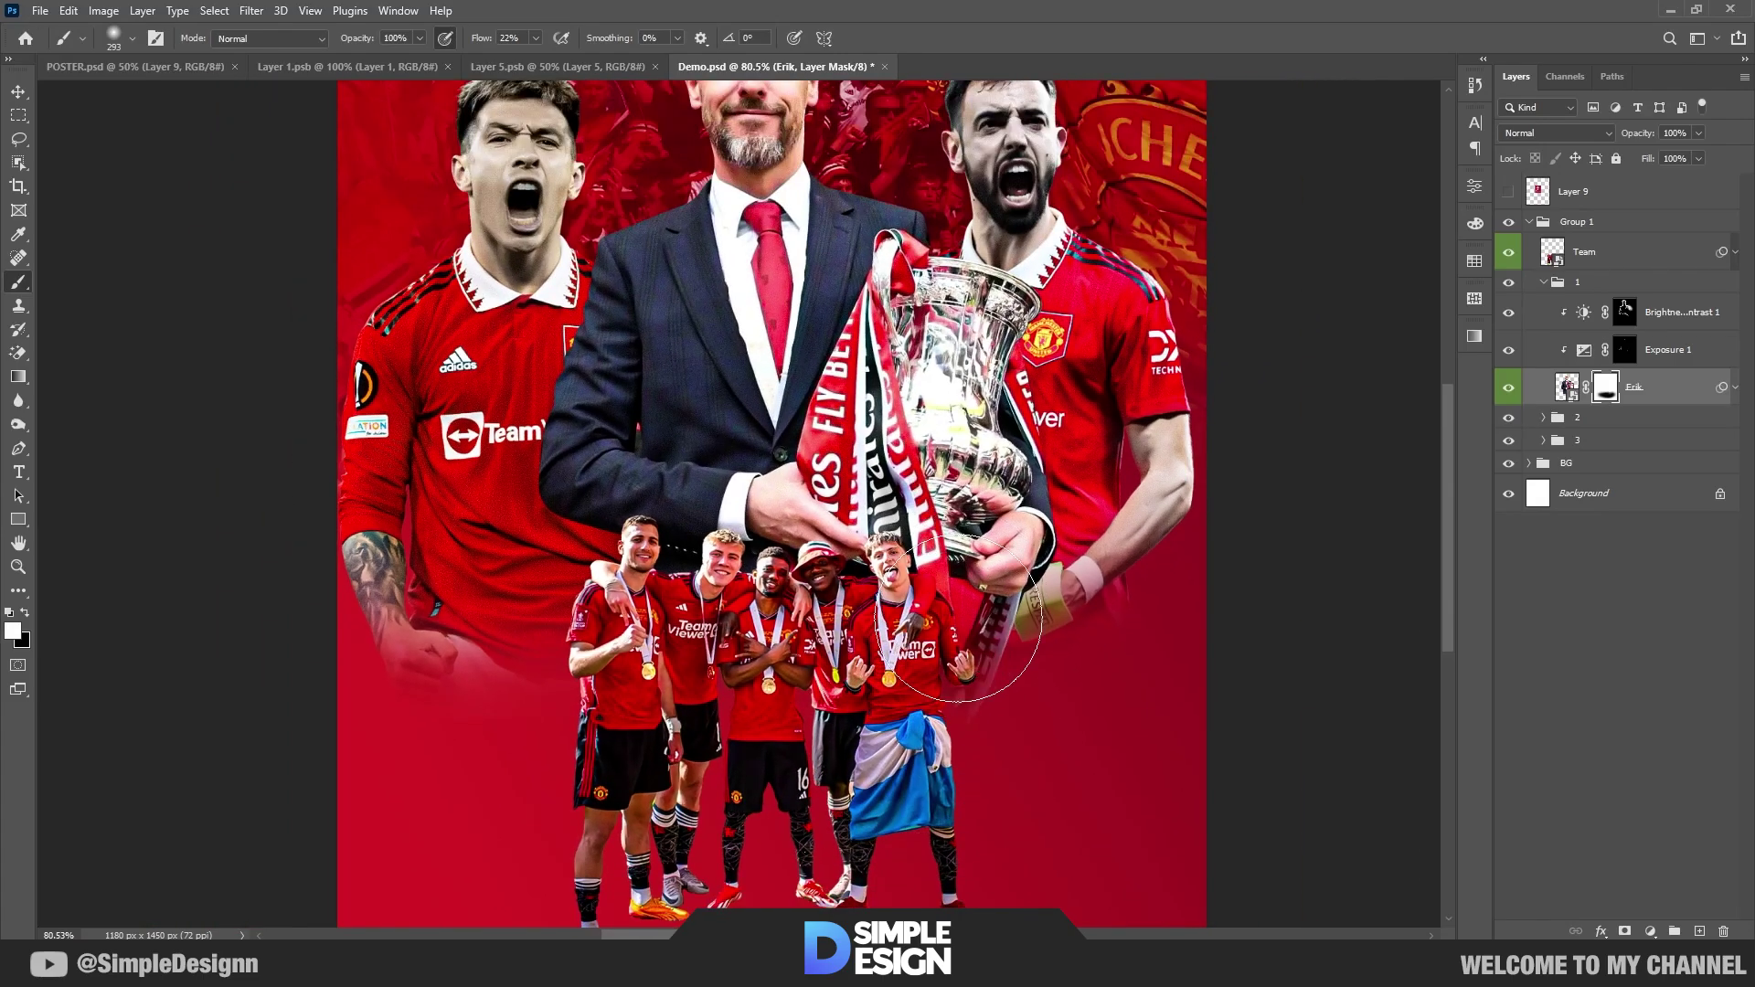
key(x)
key(v)
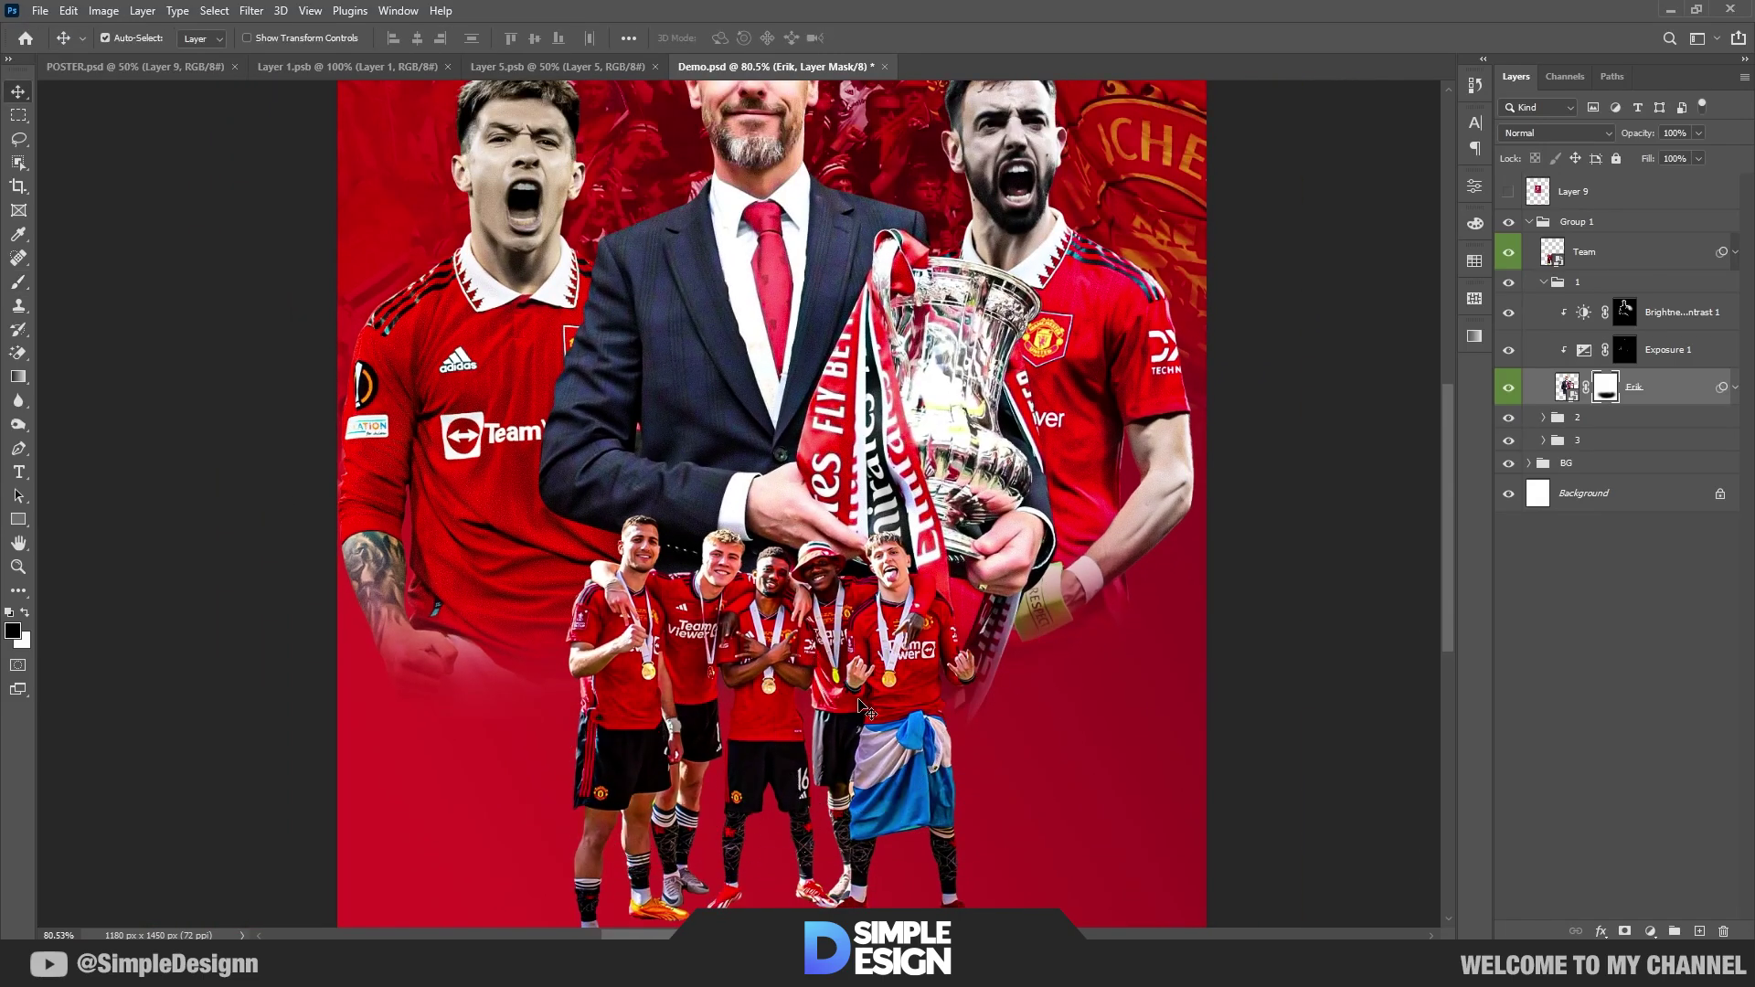
scroll(1052, 476, down, 2)
click(1544, 282)
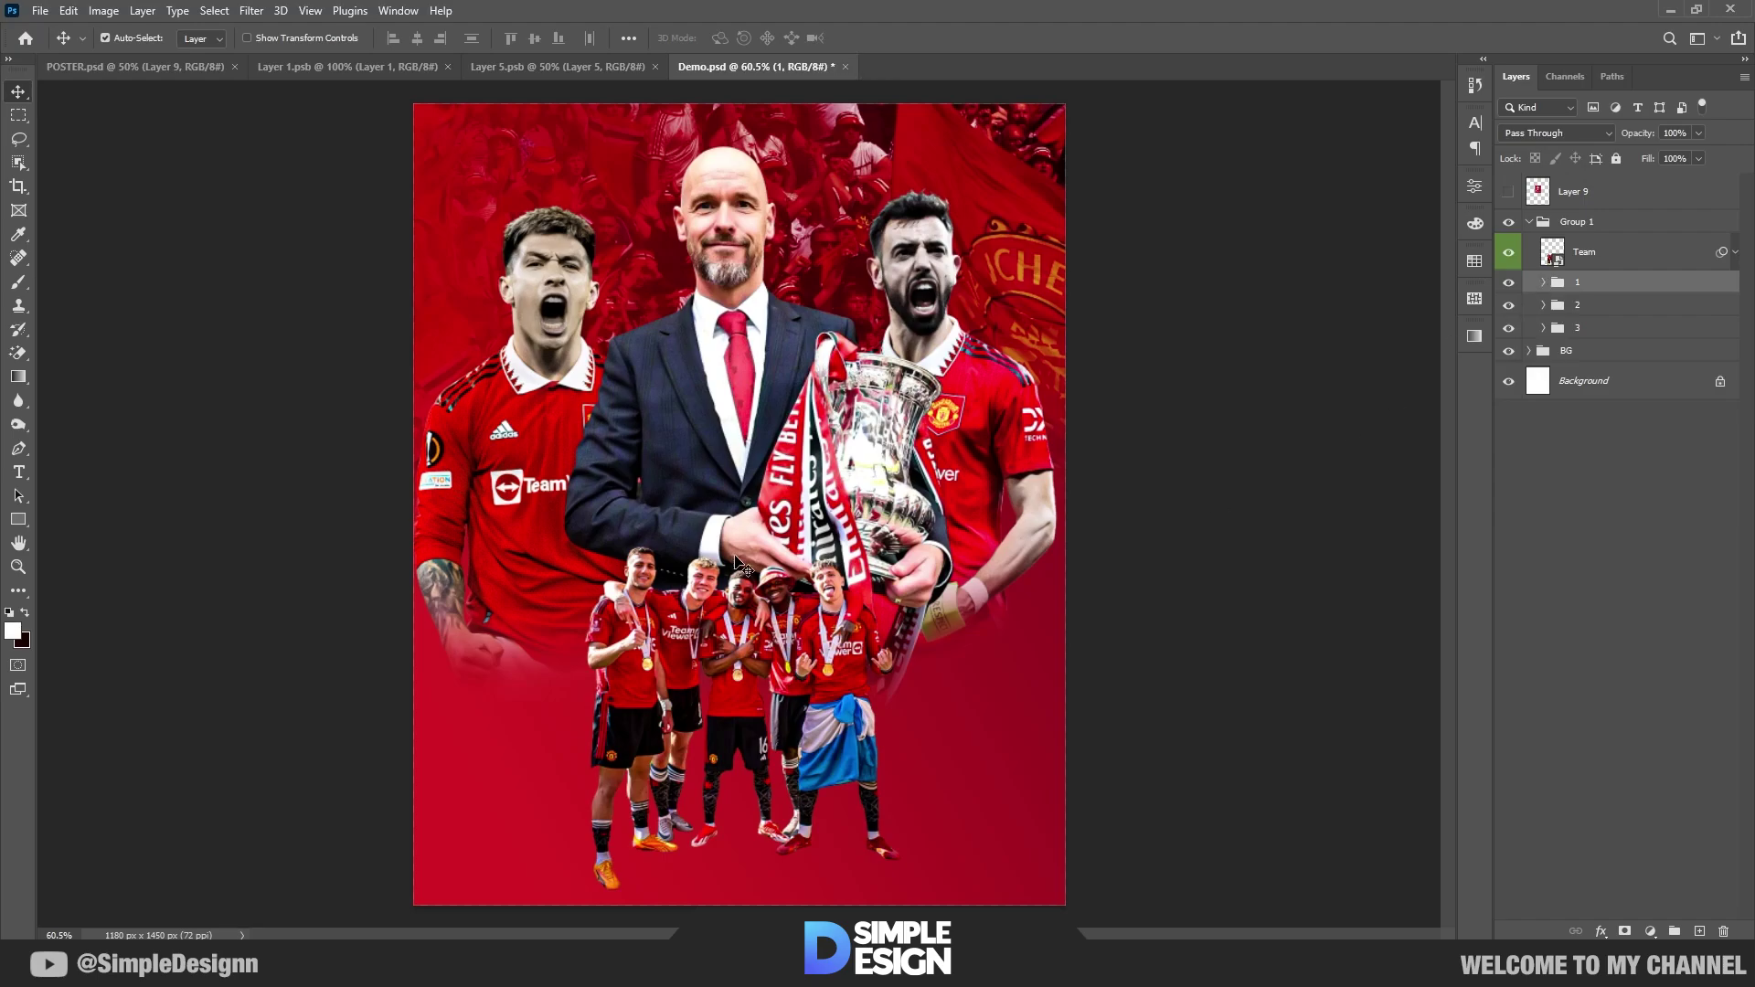
Step: Add an Exposure adjustment clipped to the Team layer with exposure -0.83, and invert its mask to black
scroll(743, 488, up, 4)
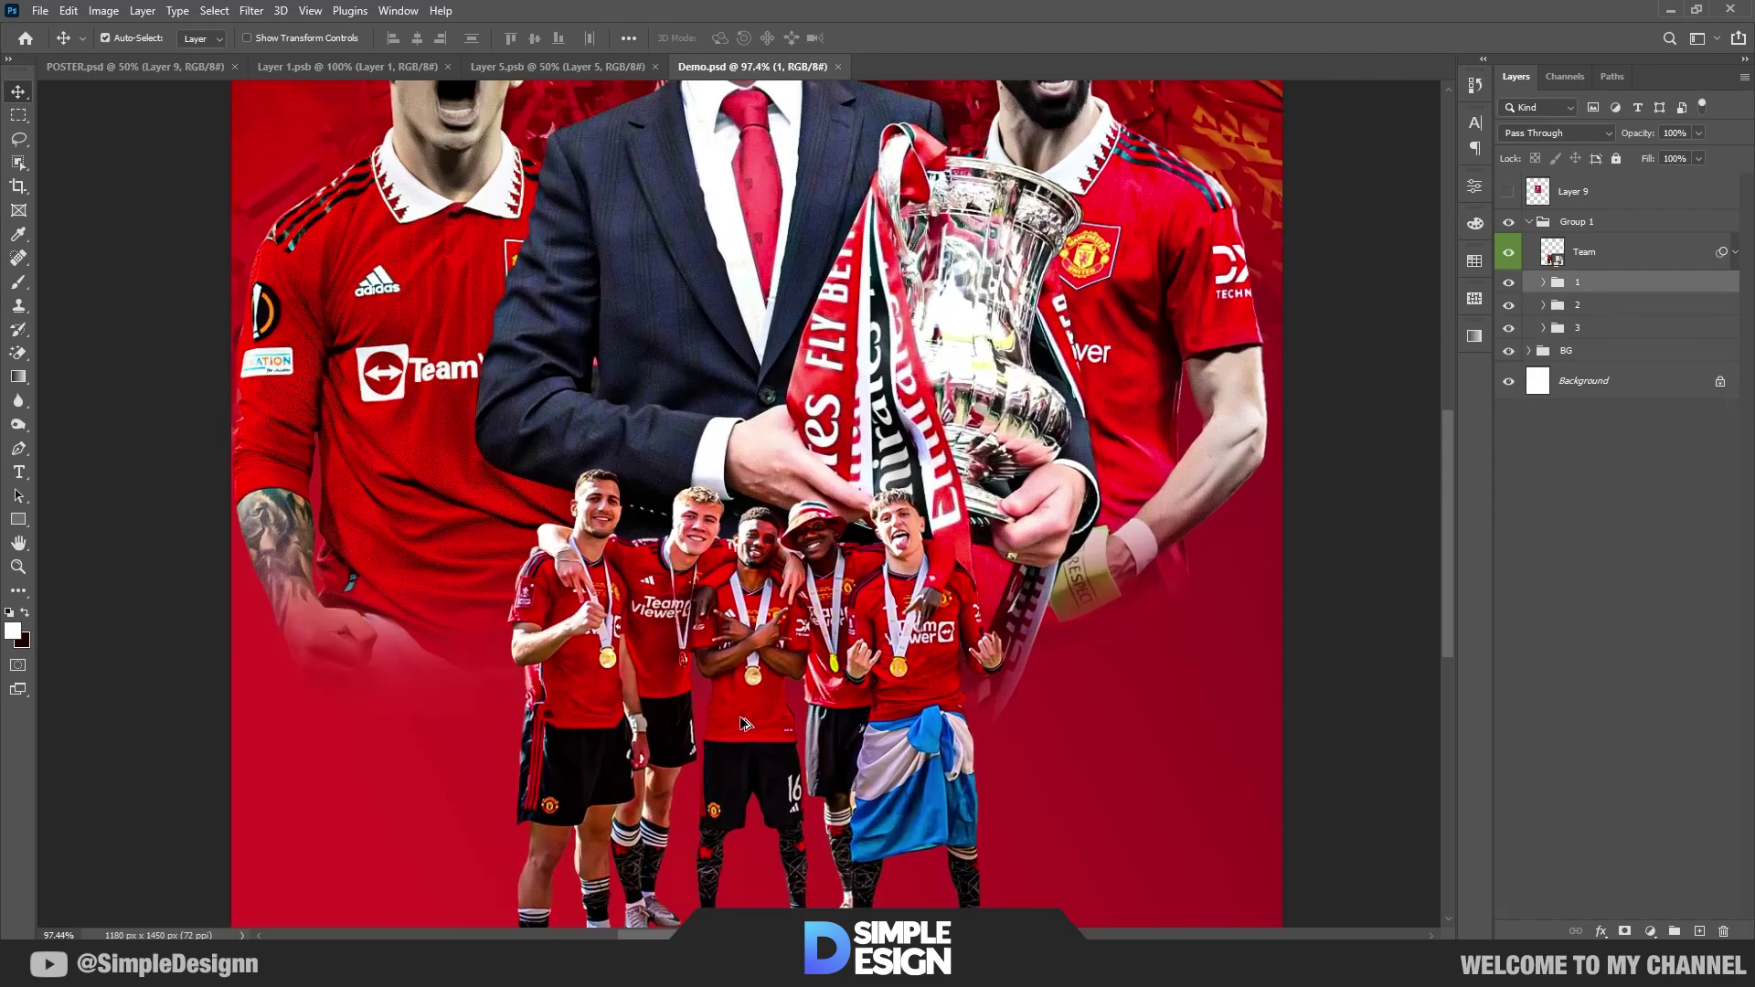
click(758, 509)
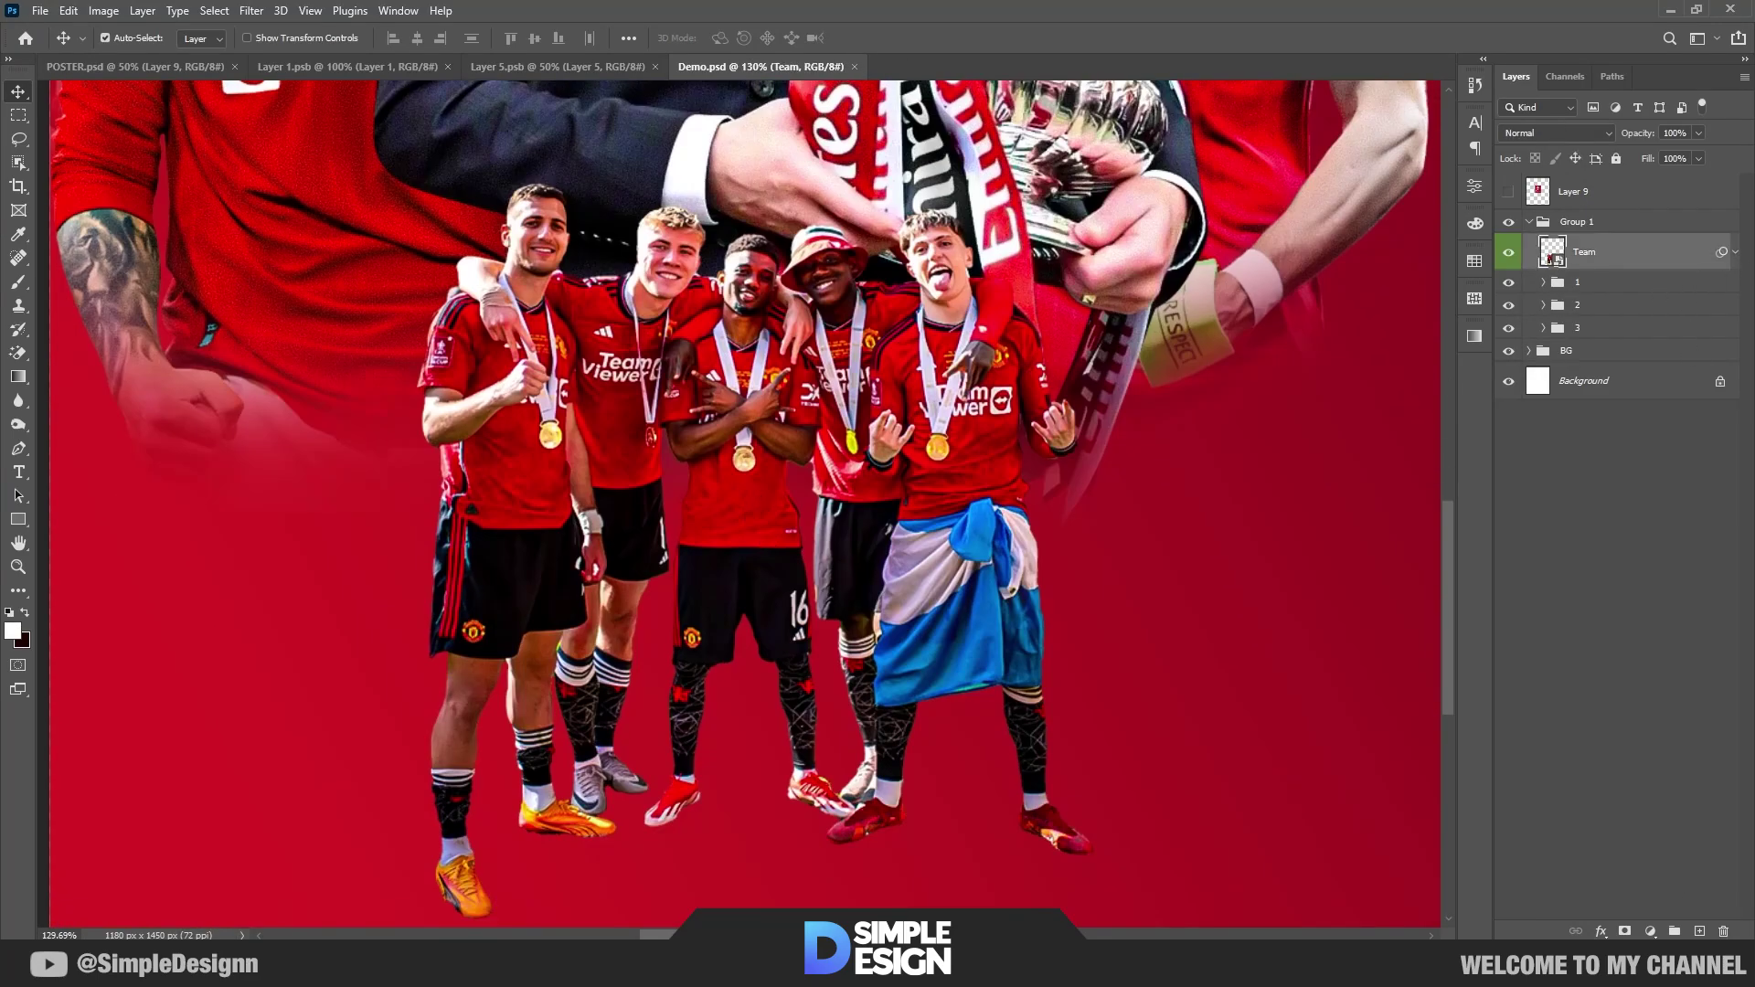
click(1650, 931)
click(1668, 711)
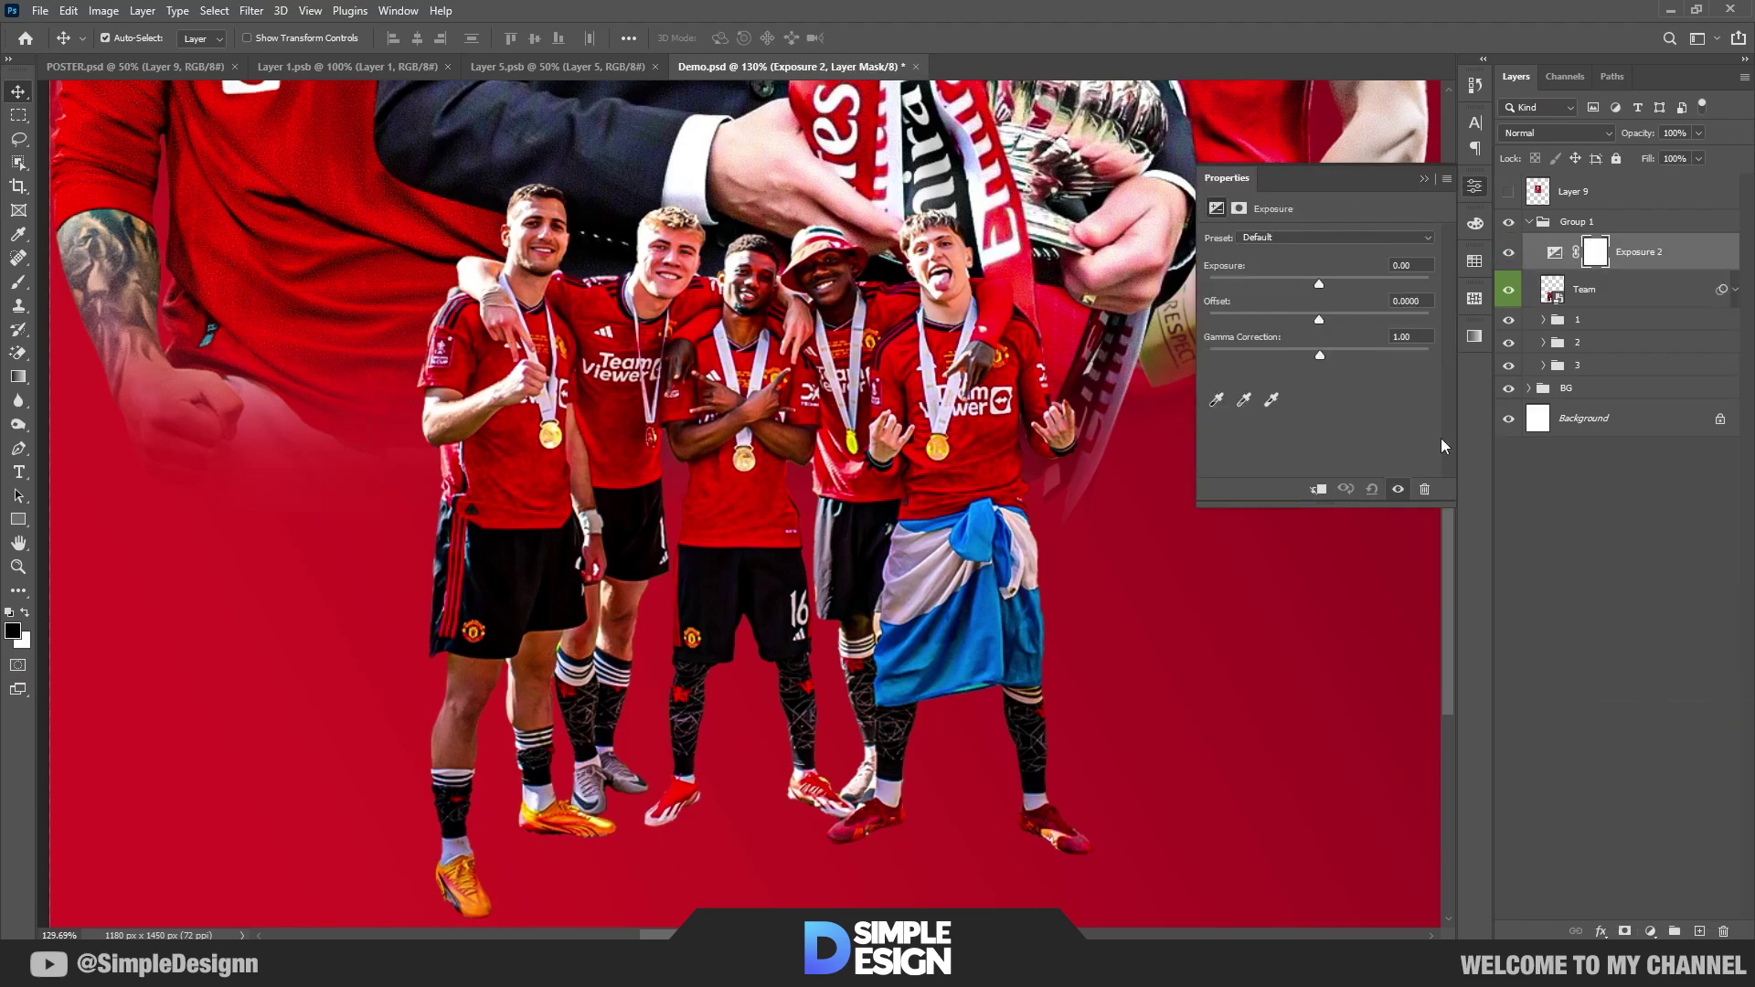
click(1317, 489)
drag(1319, 281, 1305, 279)
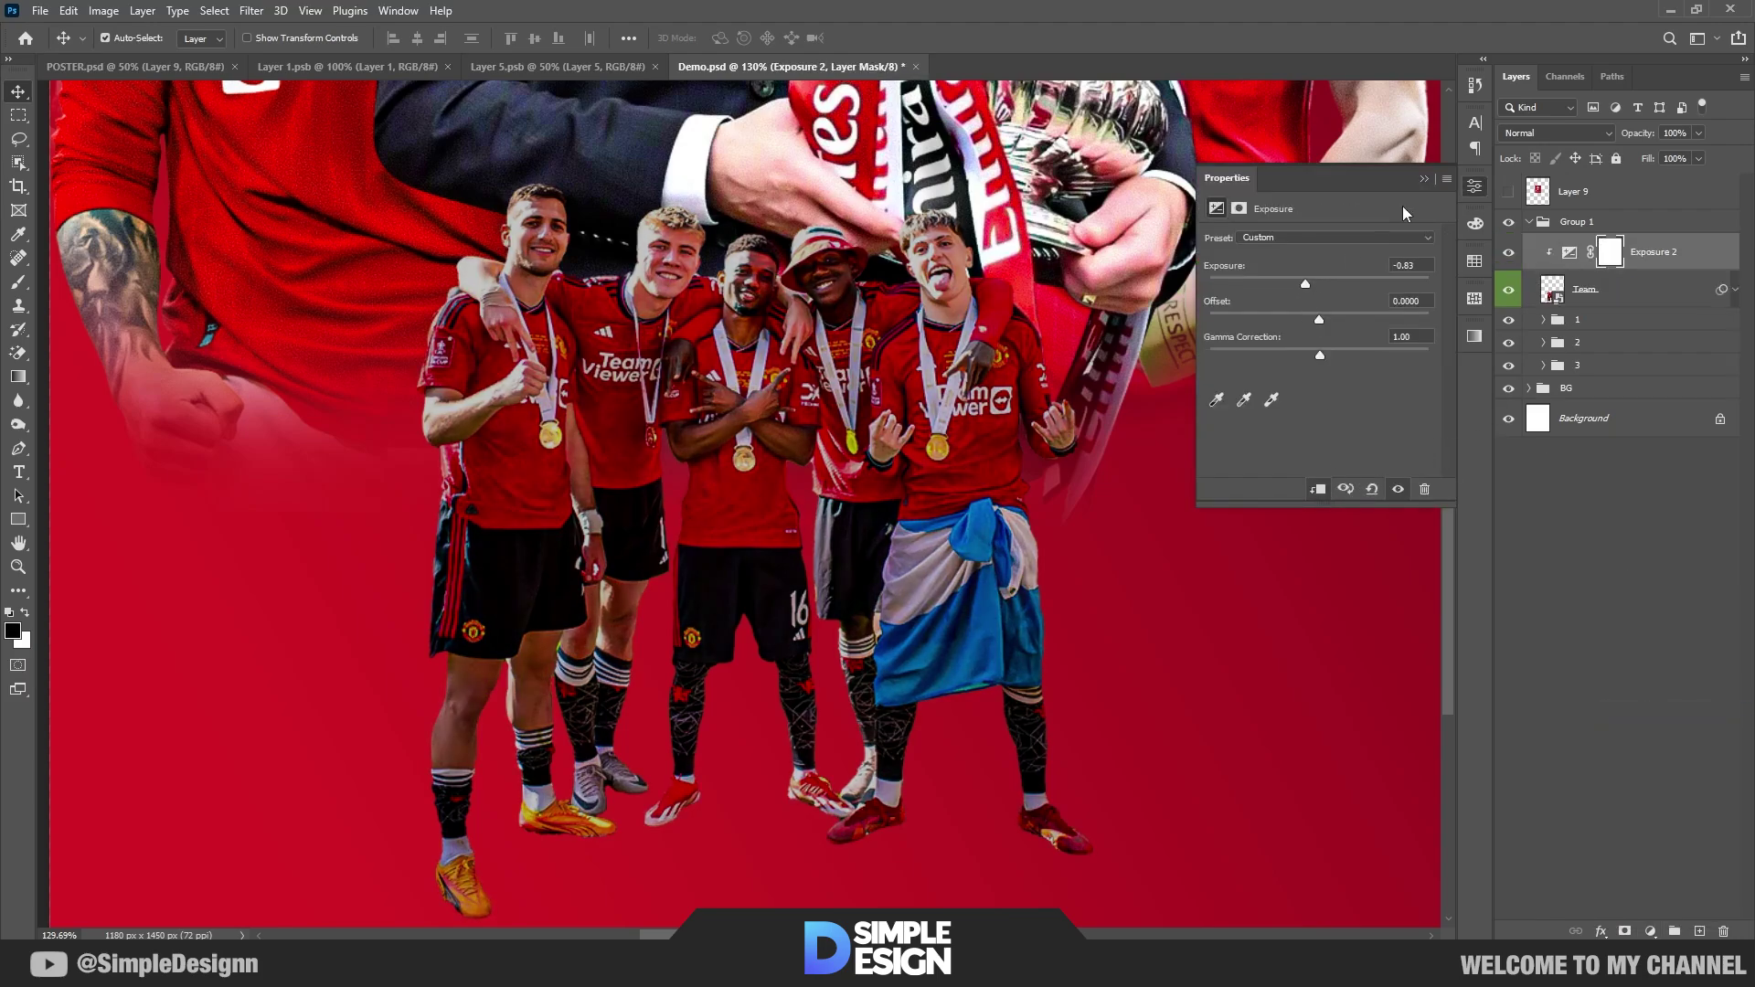
click(1423, 178)
key(ctrl+i)
Step: Paint the Exposure 2 mask in white with a soft 50 px brush to shade the team players' shirts, shorts and legs
key(b)
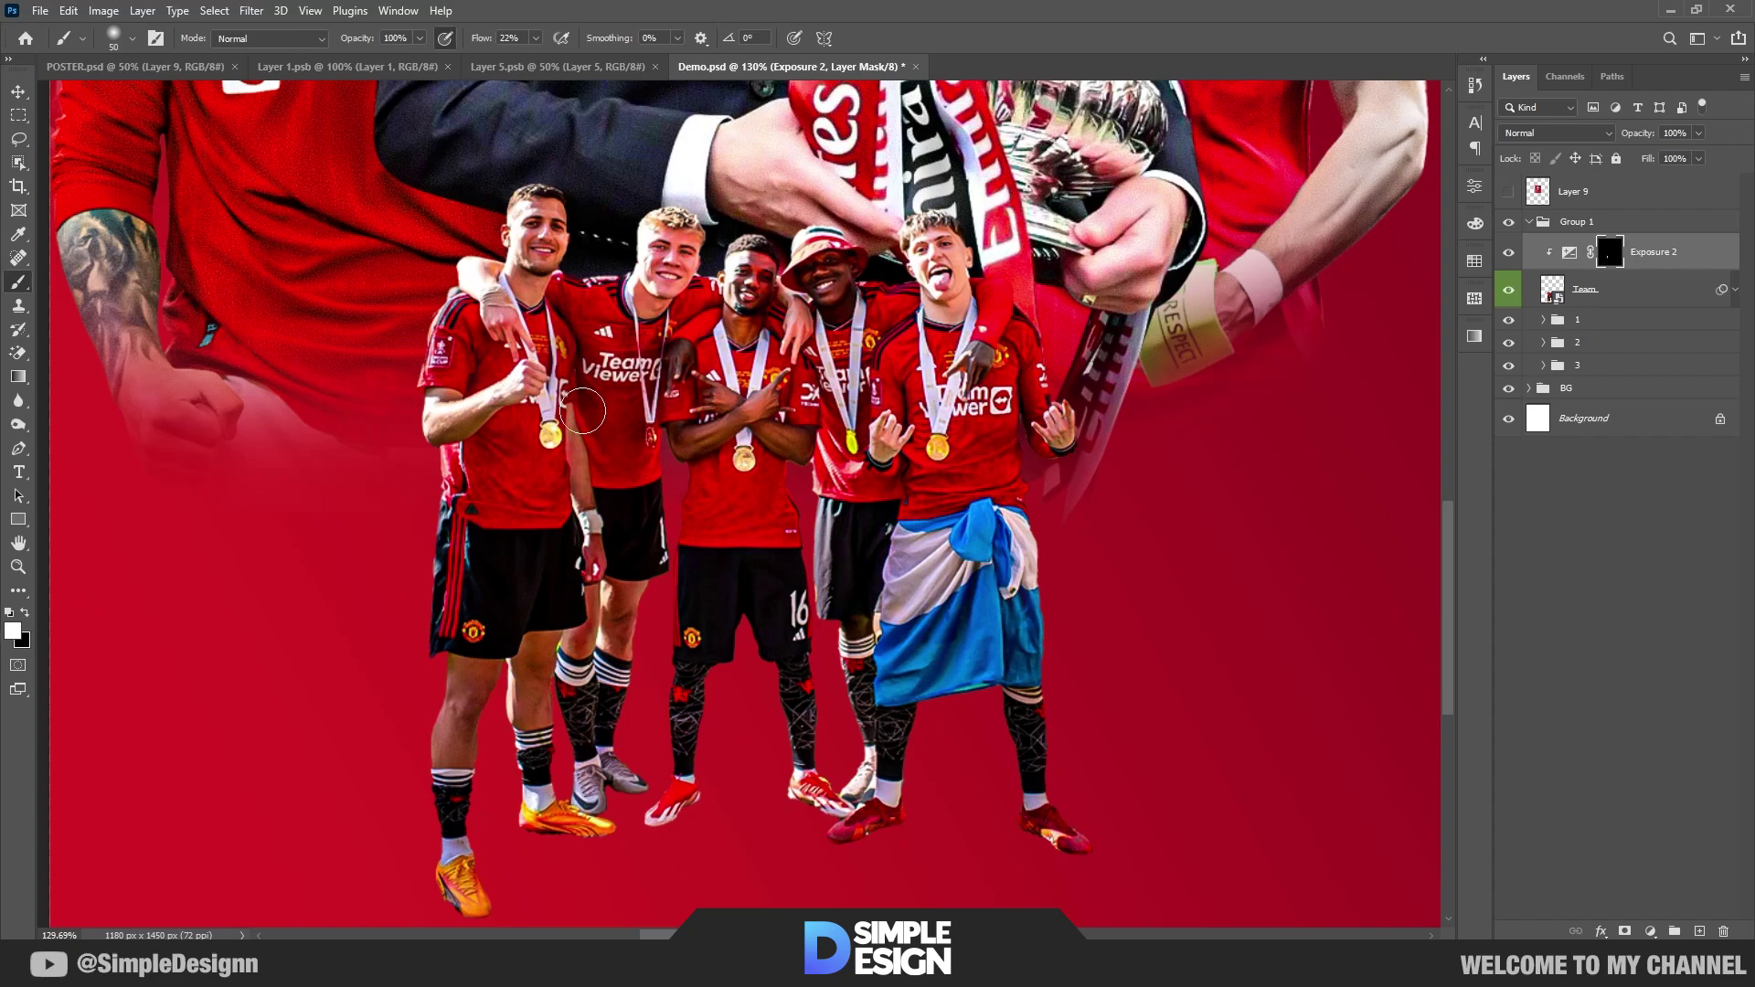
mouse_move(582, 412)
mouse_down()
mouse_move(729, 370)
mouse_move(820, 450)
mouse_move(967, 385)
mouse_move(1032, 694)
mouse_up()
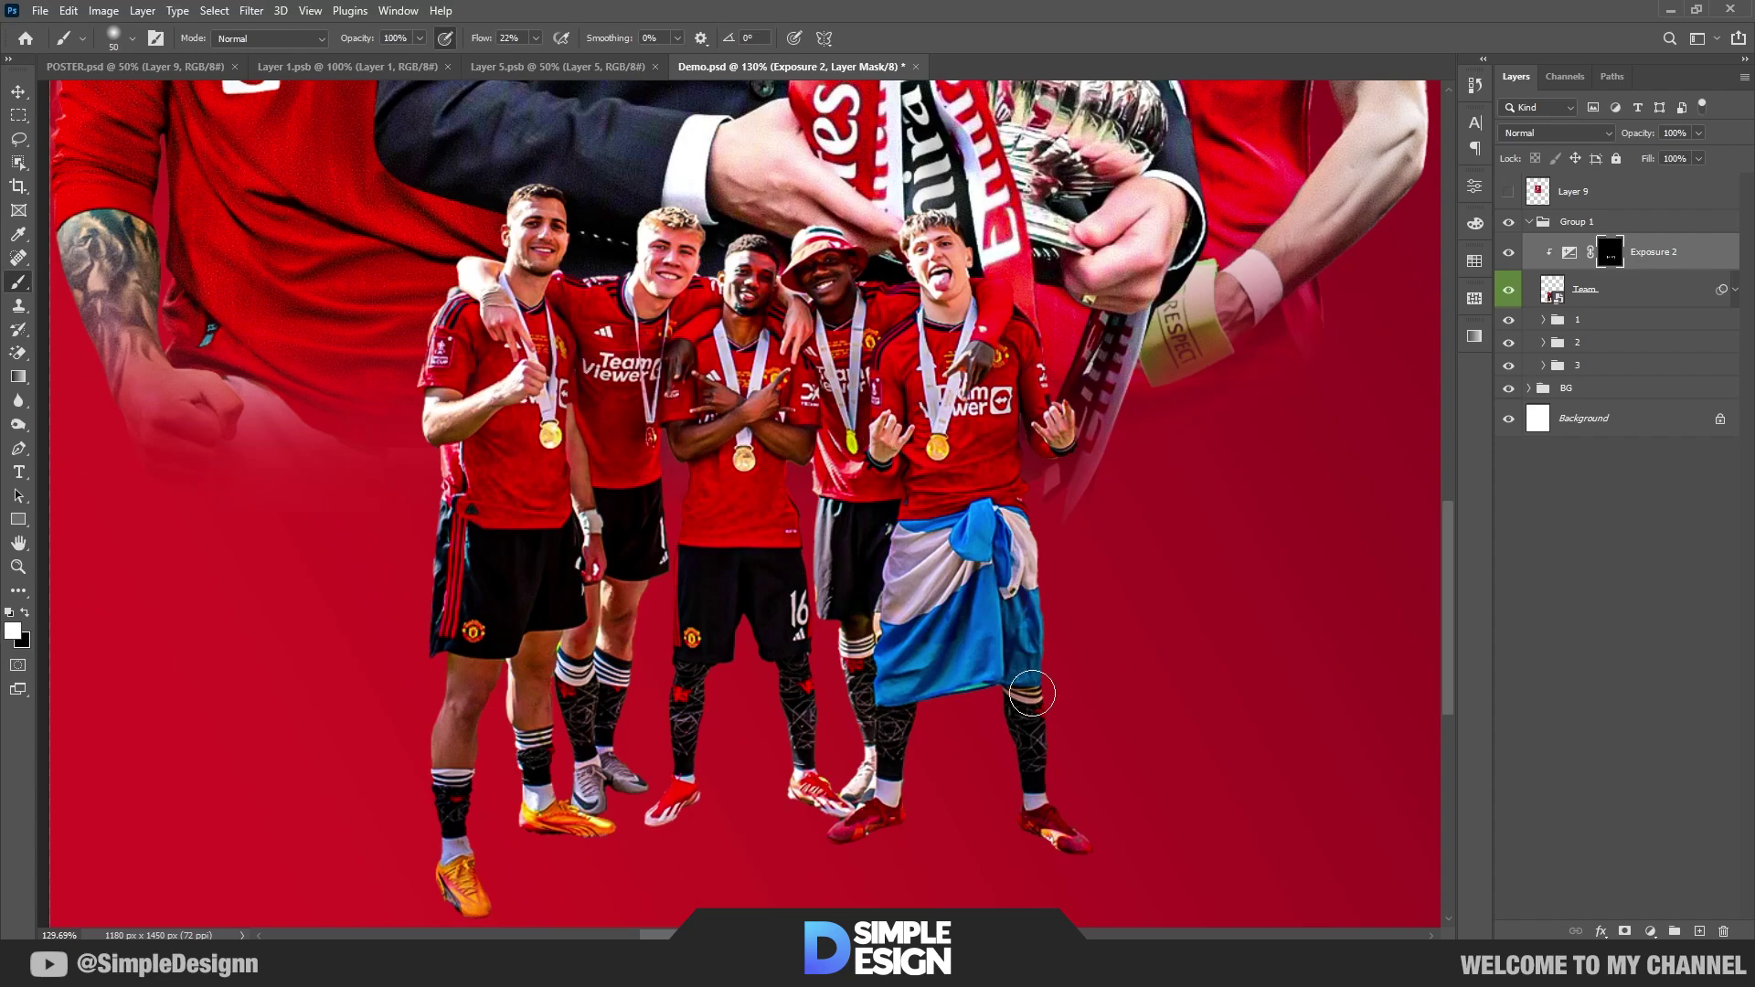
drag(1048, 828, 821, 867)
mouse_move(574, 657)
mouse_down()
mouse_move(475, 758)
mouse_move(479, 512)
mouse_up()
mouse_move(605, 570)
mouse_down()
mouse_move(744, 595)
mouse_move(850, 493)
mouse_move(959, 554)
mouse_up()
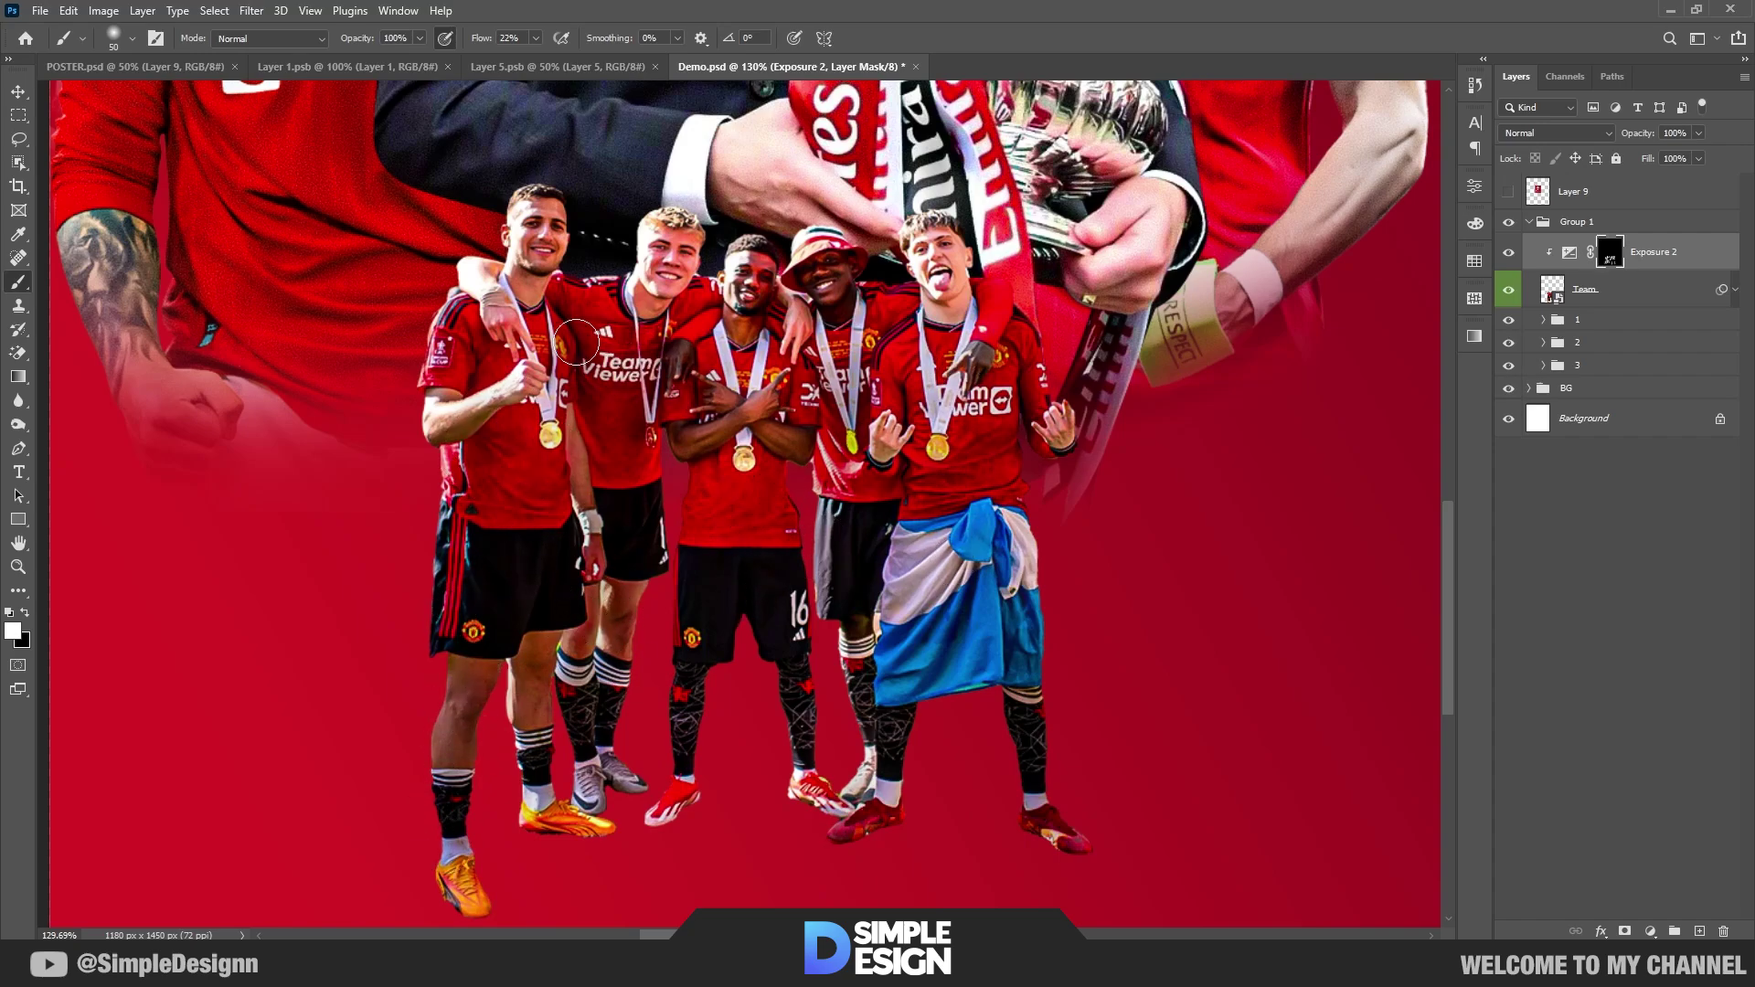
scroll(755, 371, down, 3)
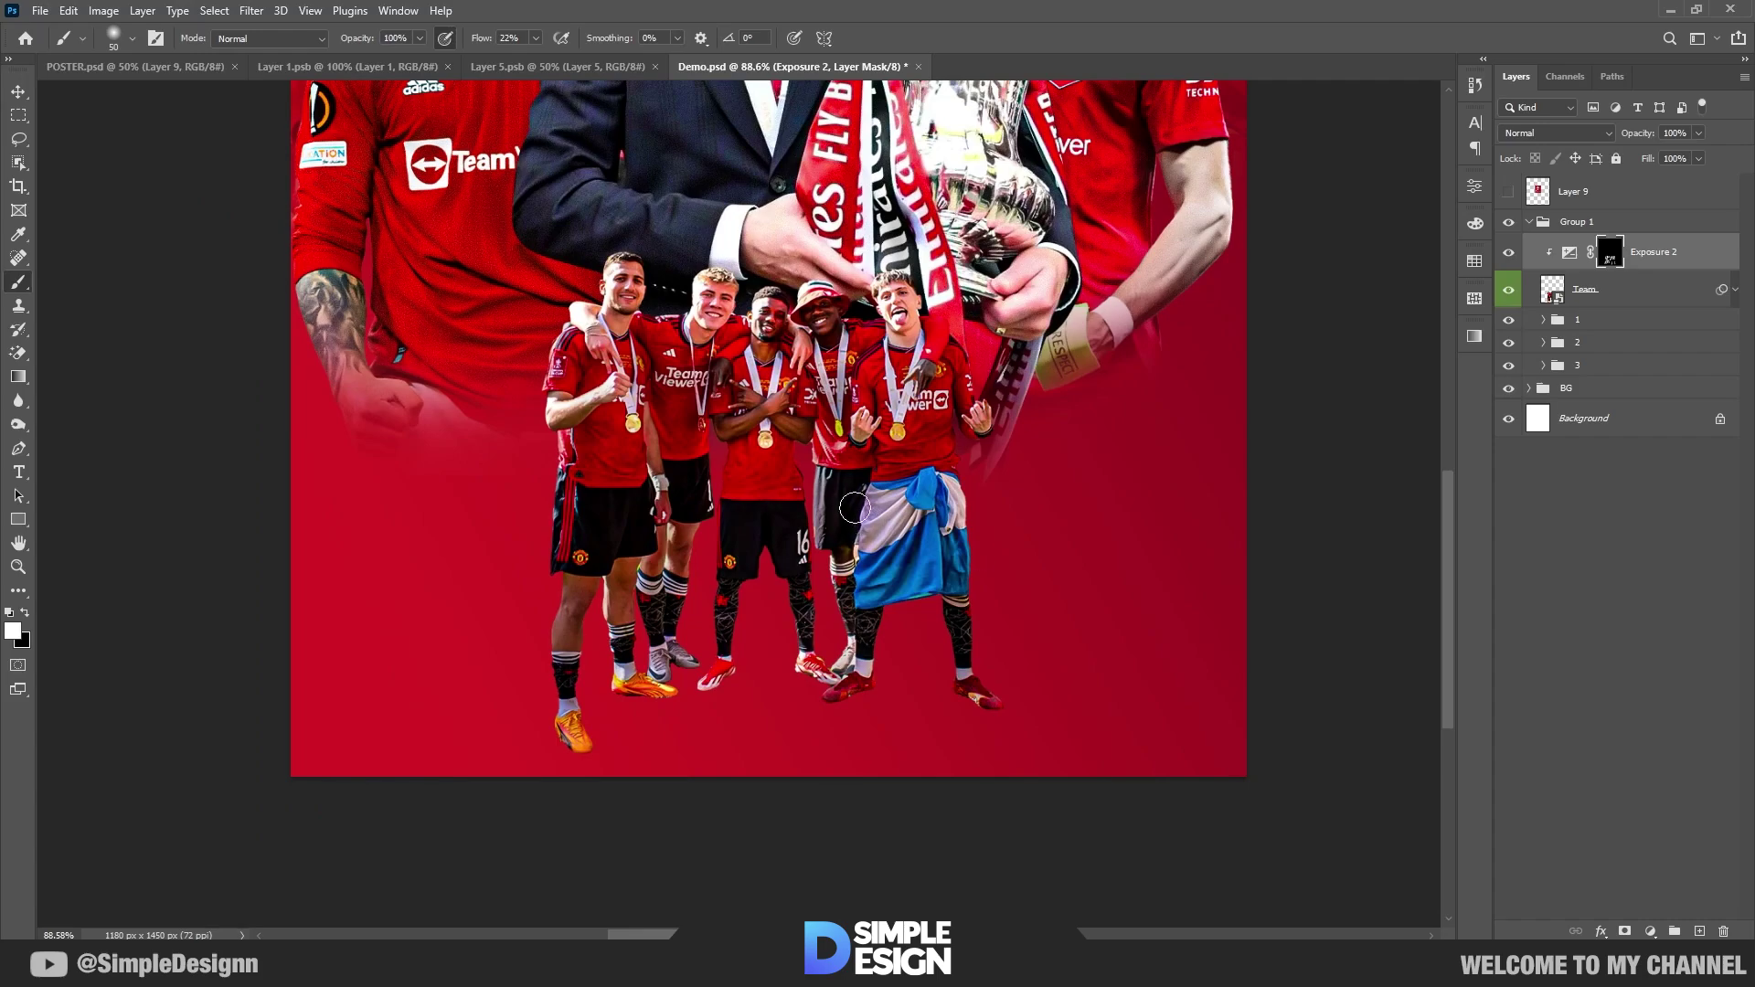
Step: Add a Brightness/Contrast adjustment clipped to the Team layer with brightness 23, and invert its mask to black
scroll(855, 508, up, 3)
click(1595, 289)
click(1651, 932)
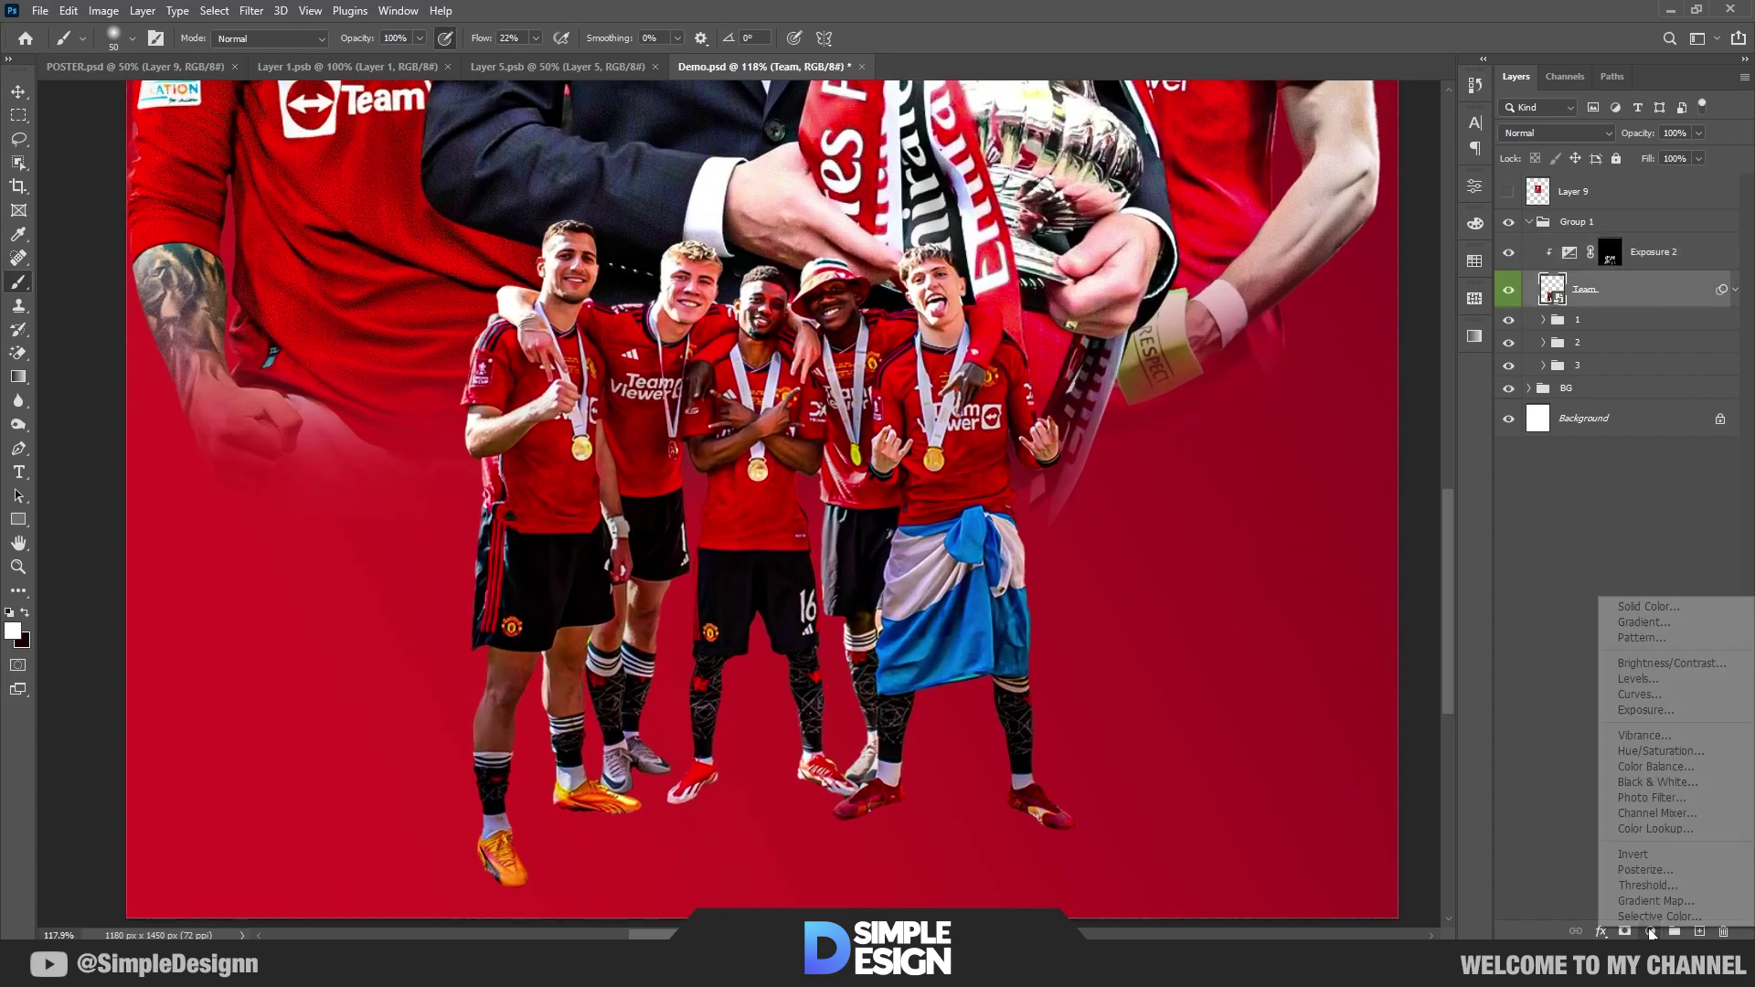
click(1671, 663)
drag(1319, 286, 1336, 288)
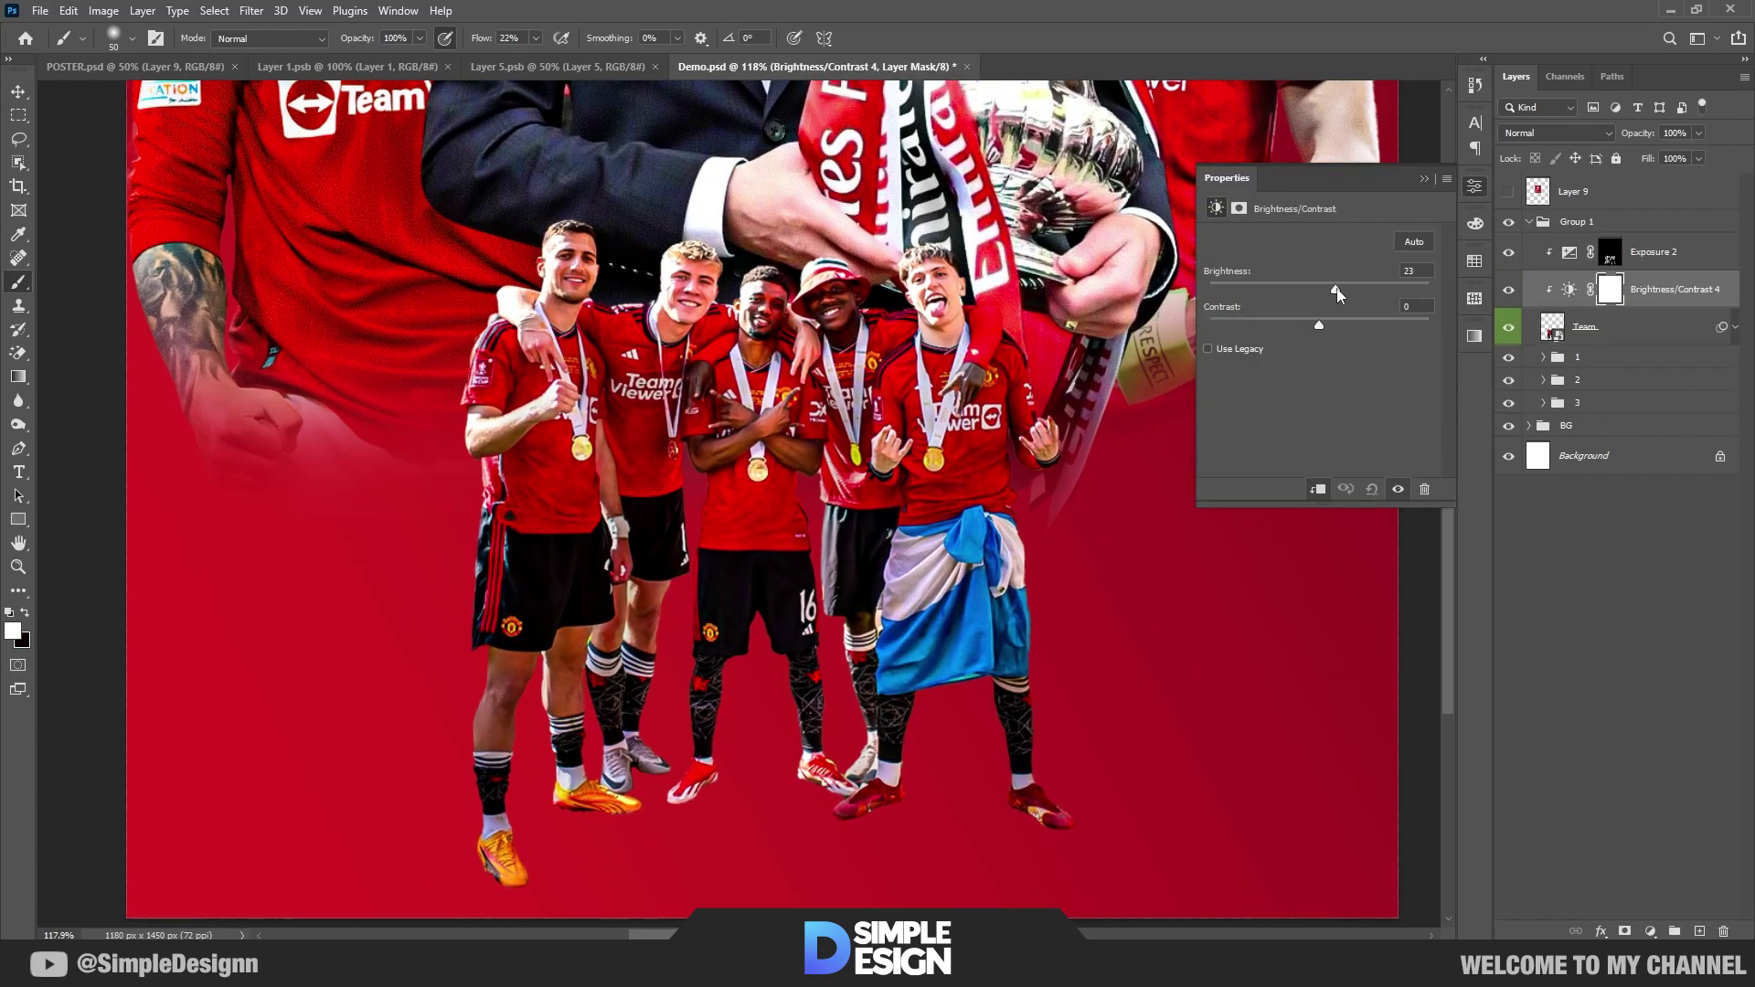
click(1424, 179)
key(ctrl+i)
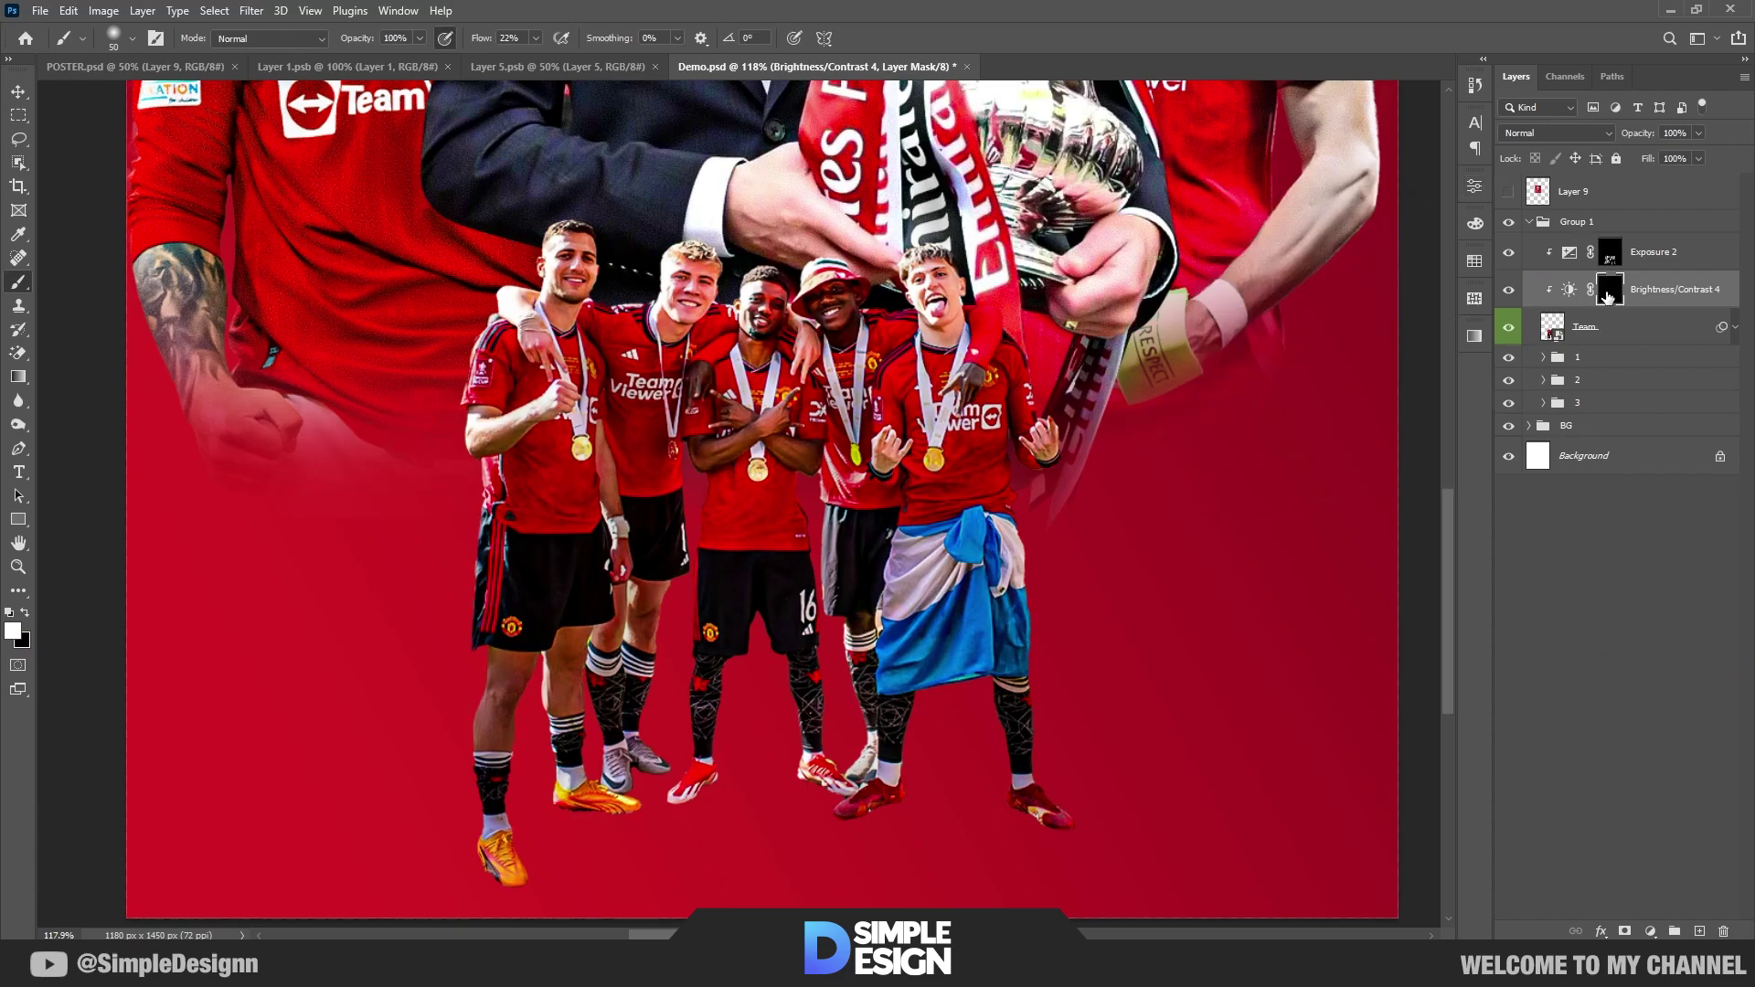
Step: Paint the Brightness/Contrast 4 mask in white to highlight the five team players' upper edges, and compare with the adjustments hidden and shown
scroll(1025, 318, up, 2)
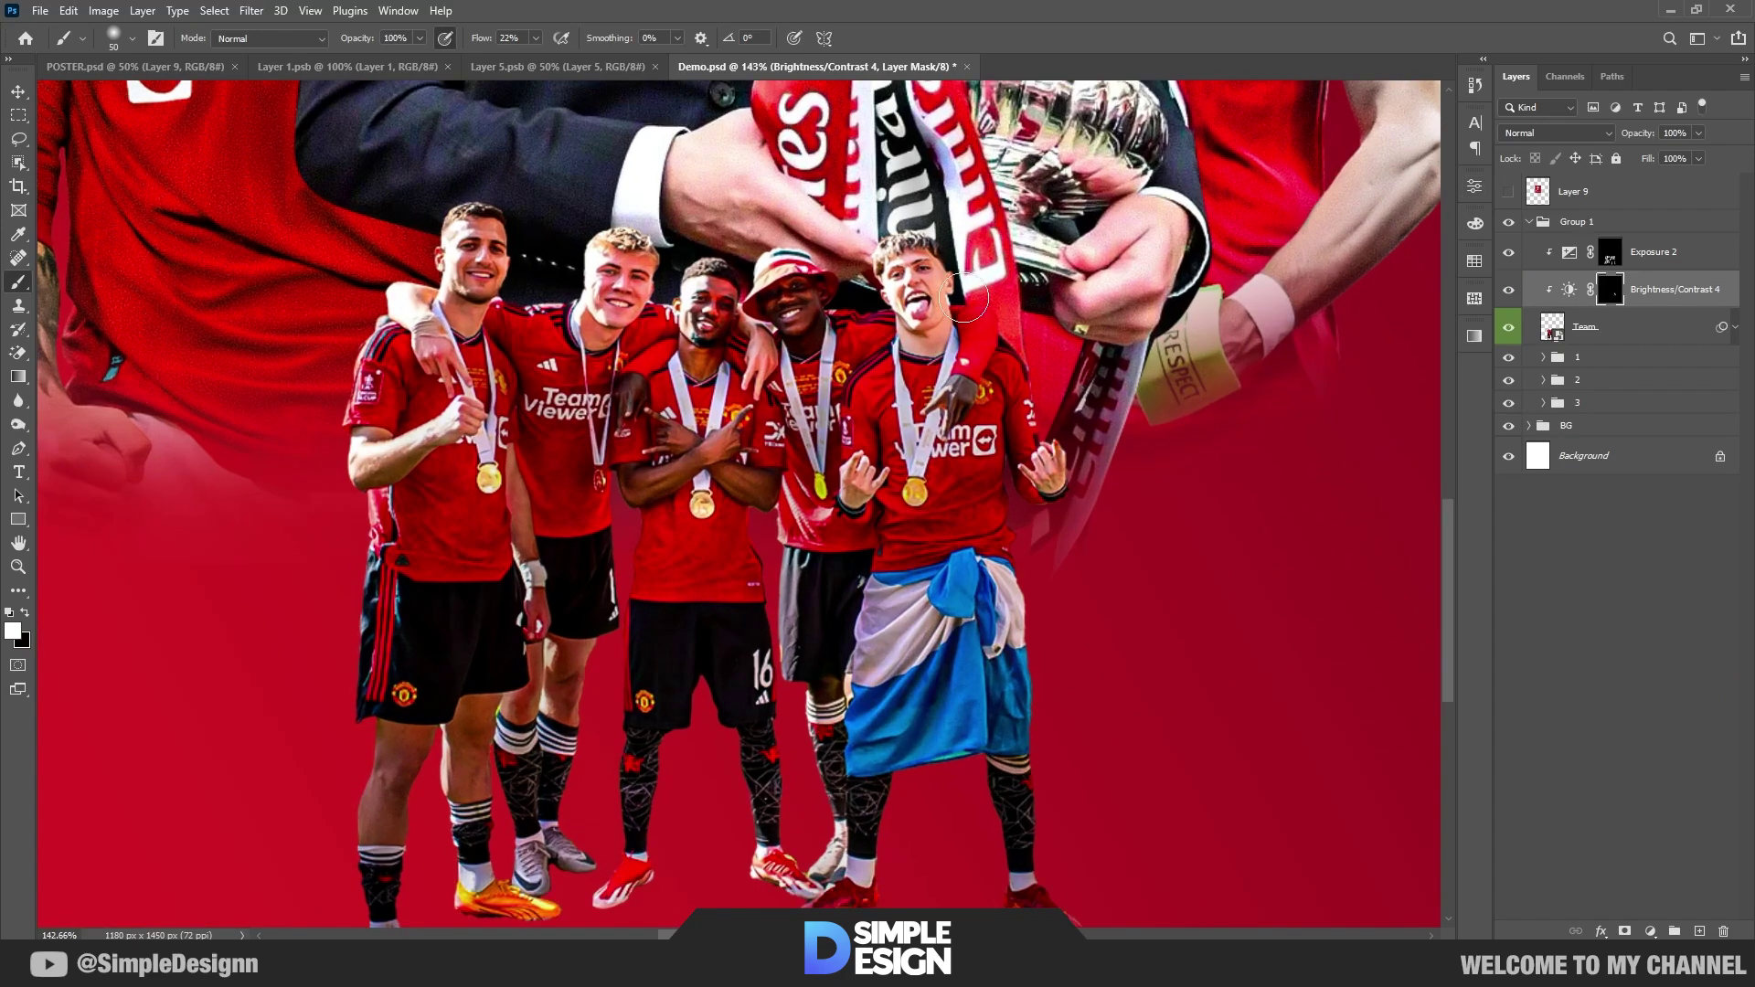
mouse_move(964, 300)
mouse_down()
mouse_move(890, 222)
mouse_move(858, 245)
mouse_up()
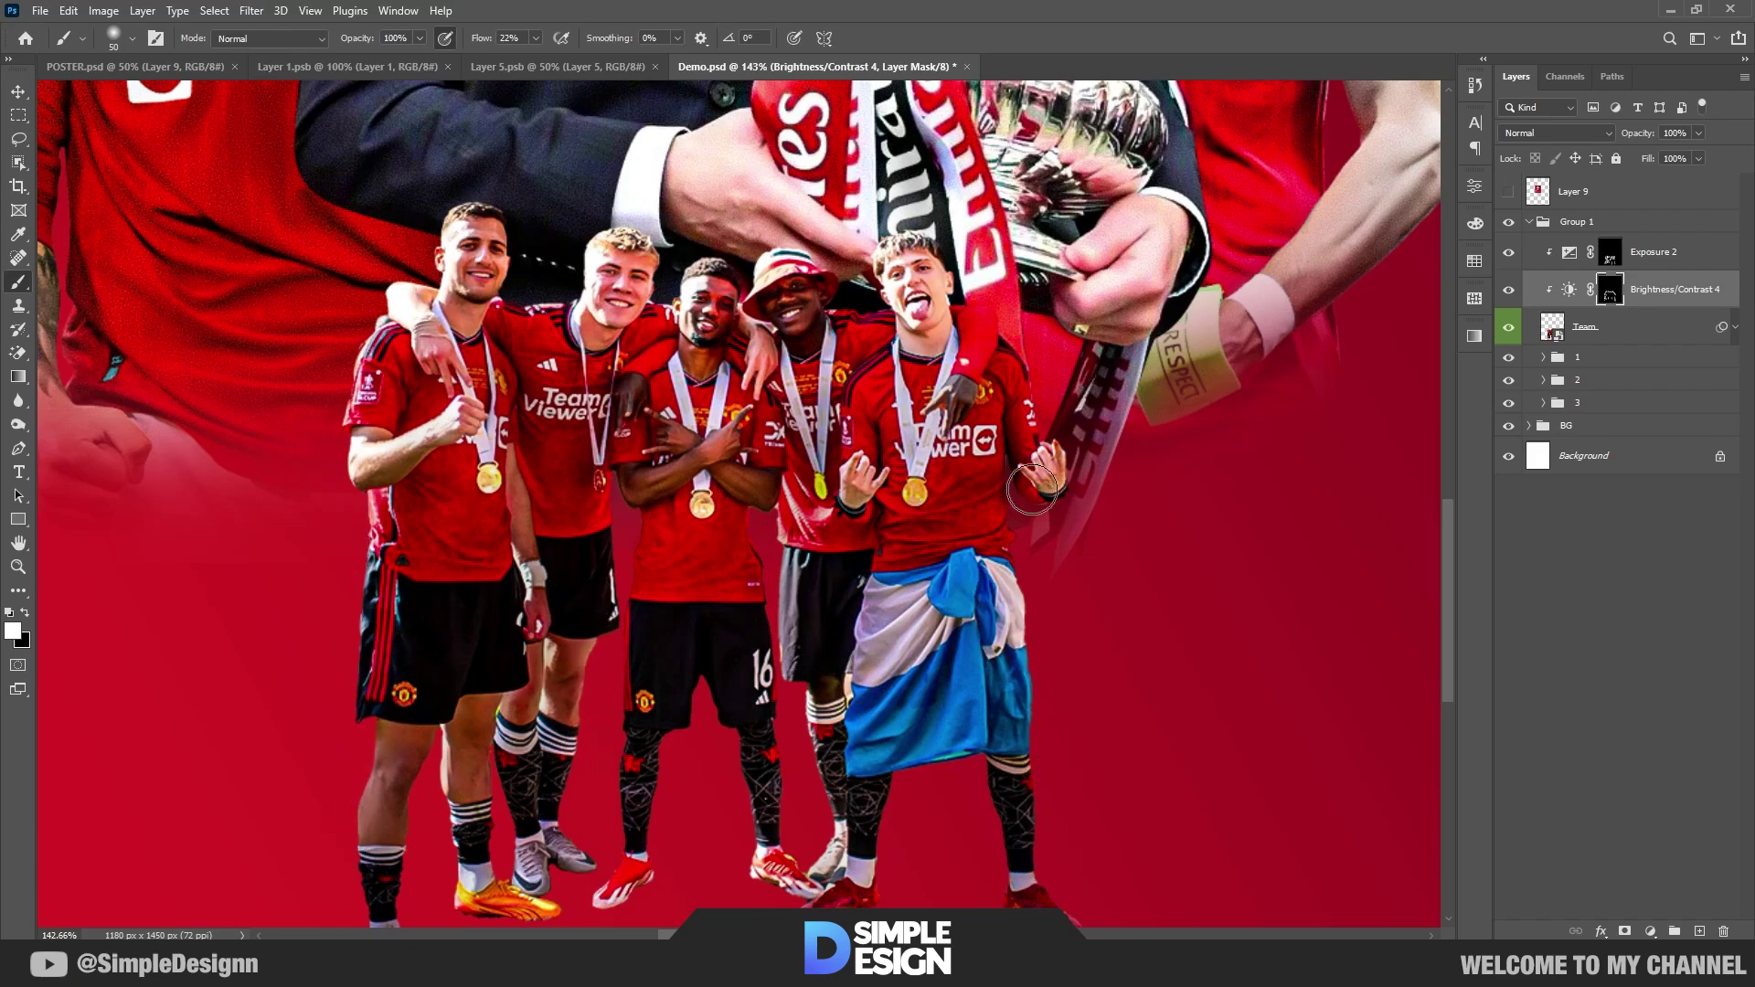
click(1507, 253)
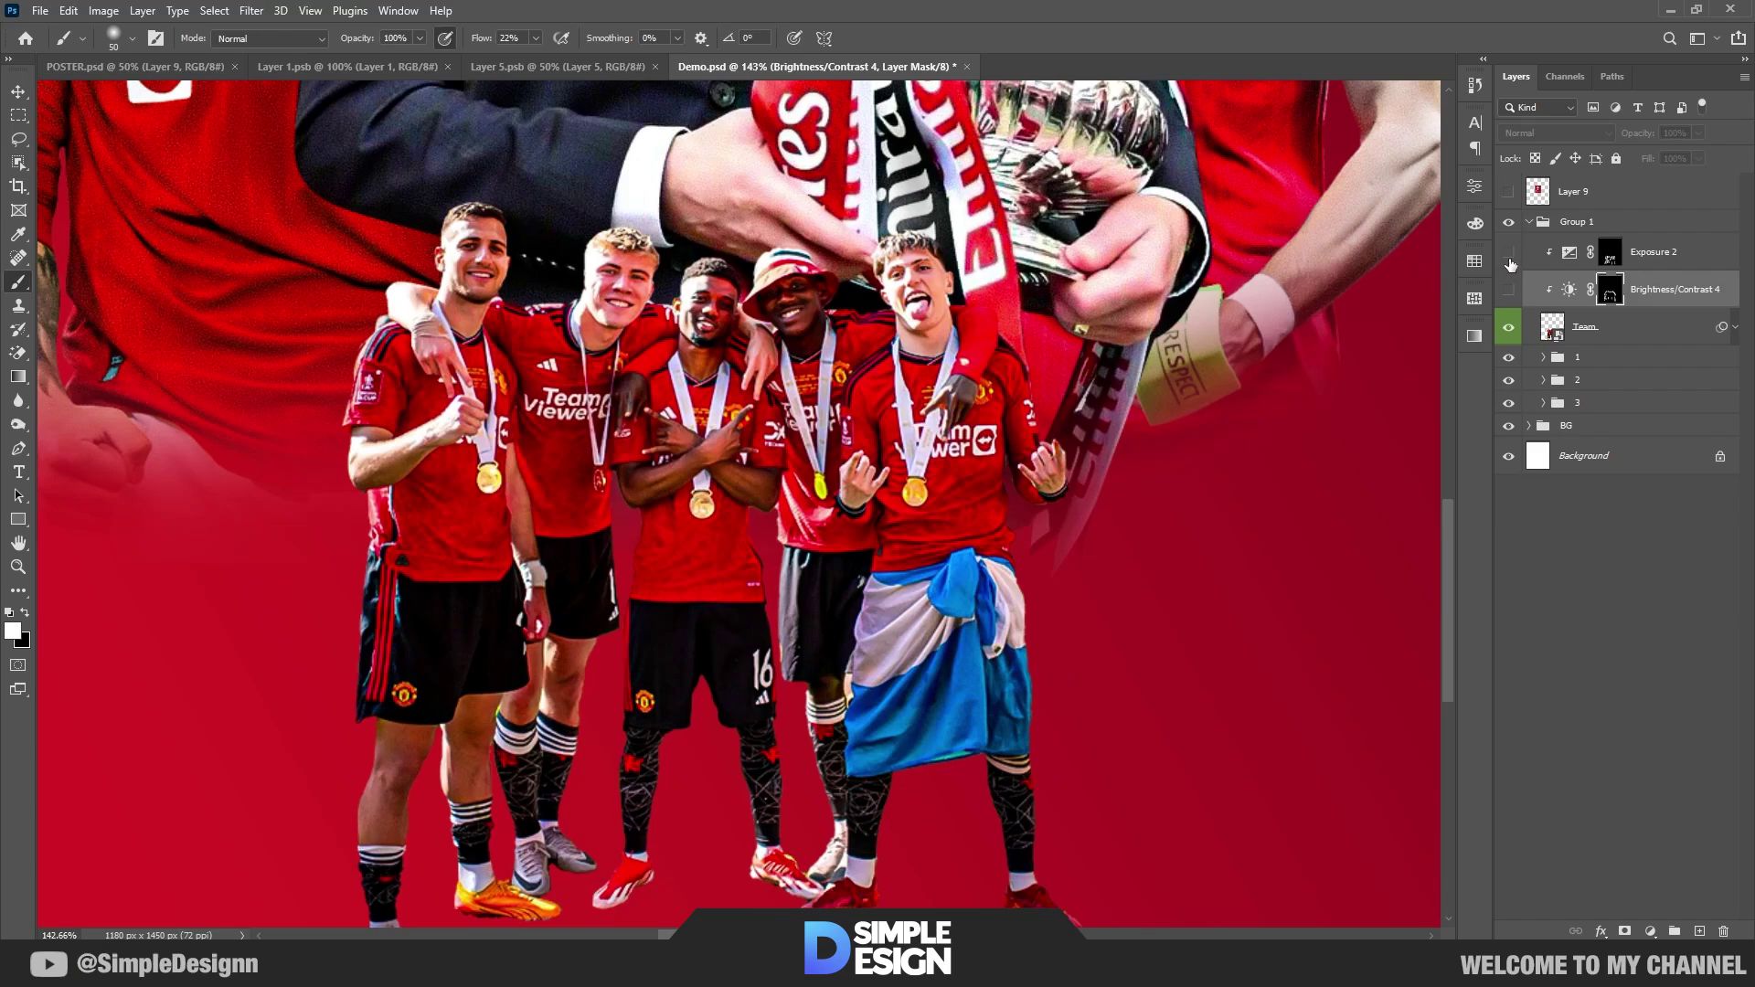
click(1509, 290)
Step: Group the Team layer with its two clipped adjustments, name the group TEAM, collapse Group 1 and save the document
click(1645, 336)
shift+click(1666, 262)
key(ctrl+g)
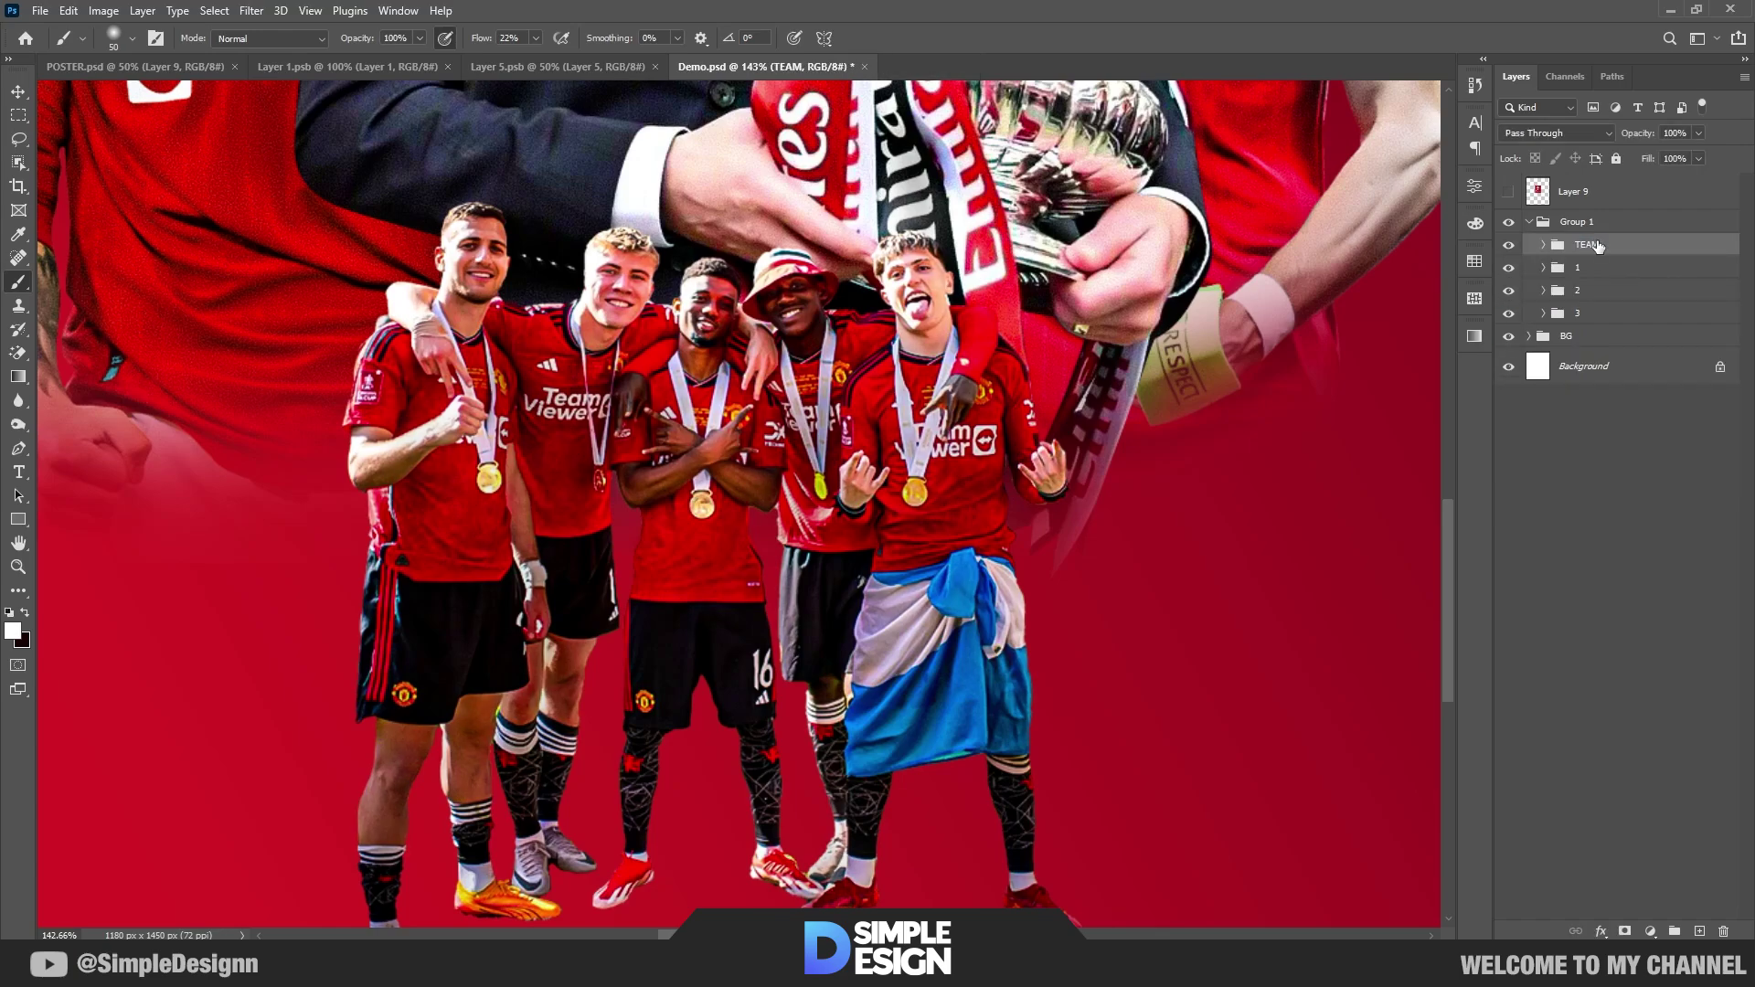
click(1528, 224)
key(ctrl+0)
key(ctrl+s)
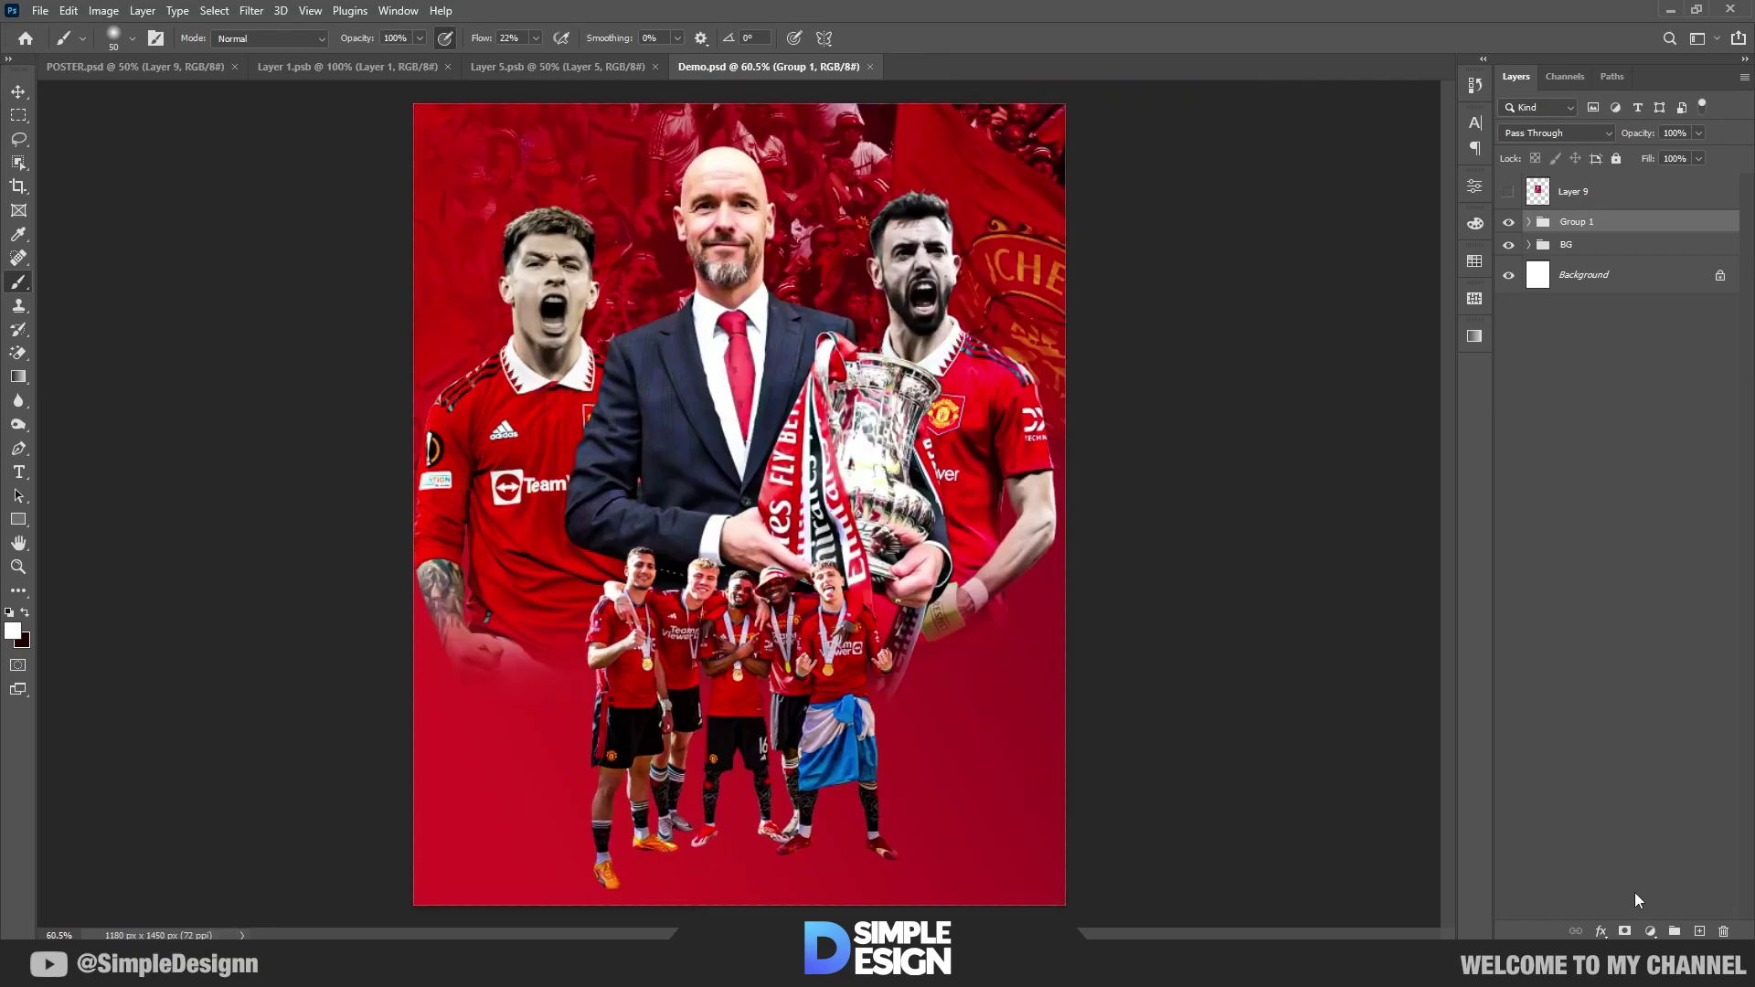
Step: Add a #510000 solid color fill layer above Group 1 with the Color blend mode at 47% opacity
click(1651, 930)
click(1632, 607)
text(510000)
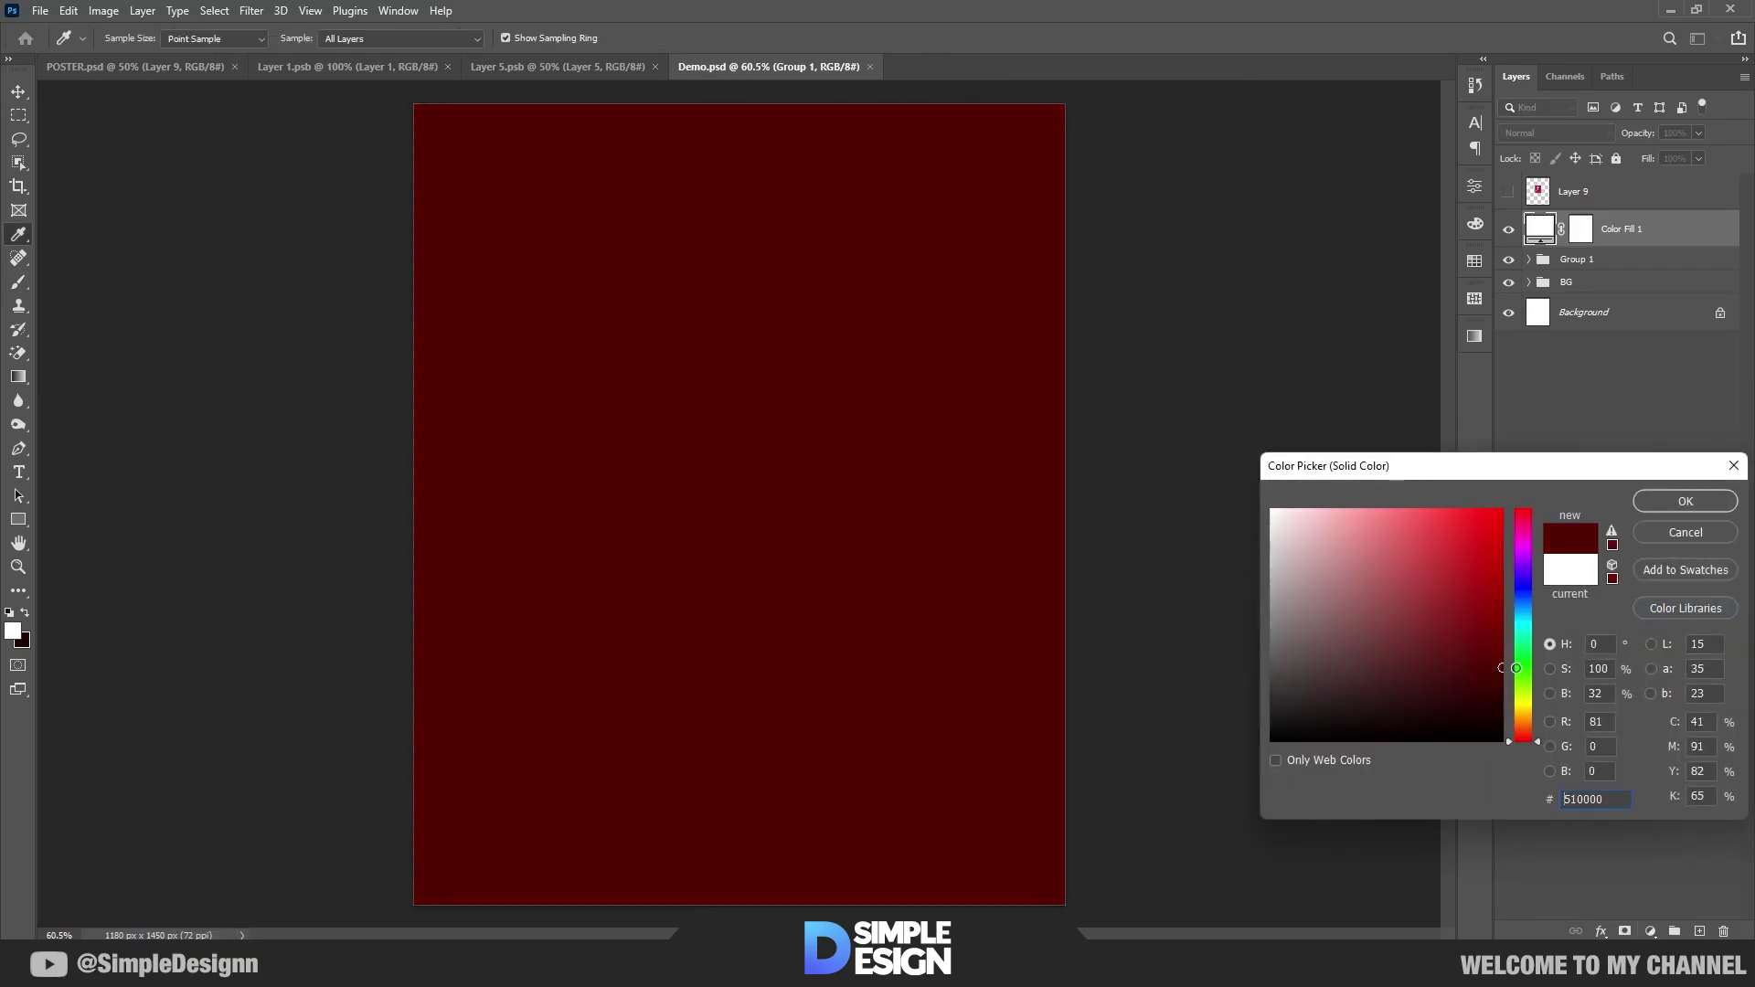
click(1685, 501)
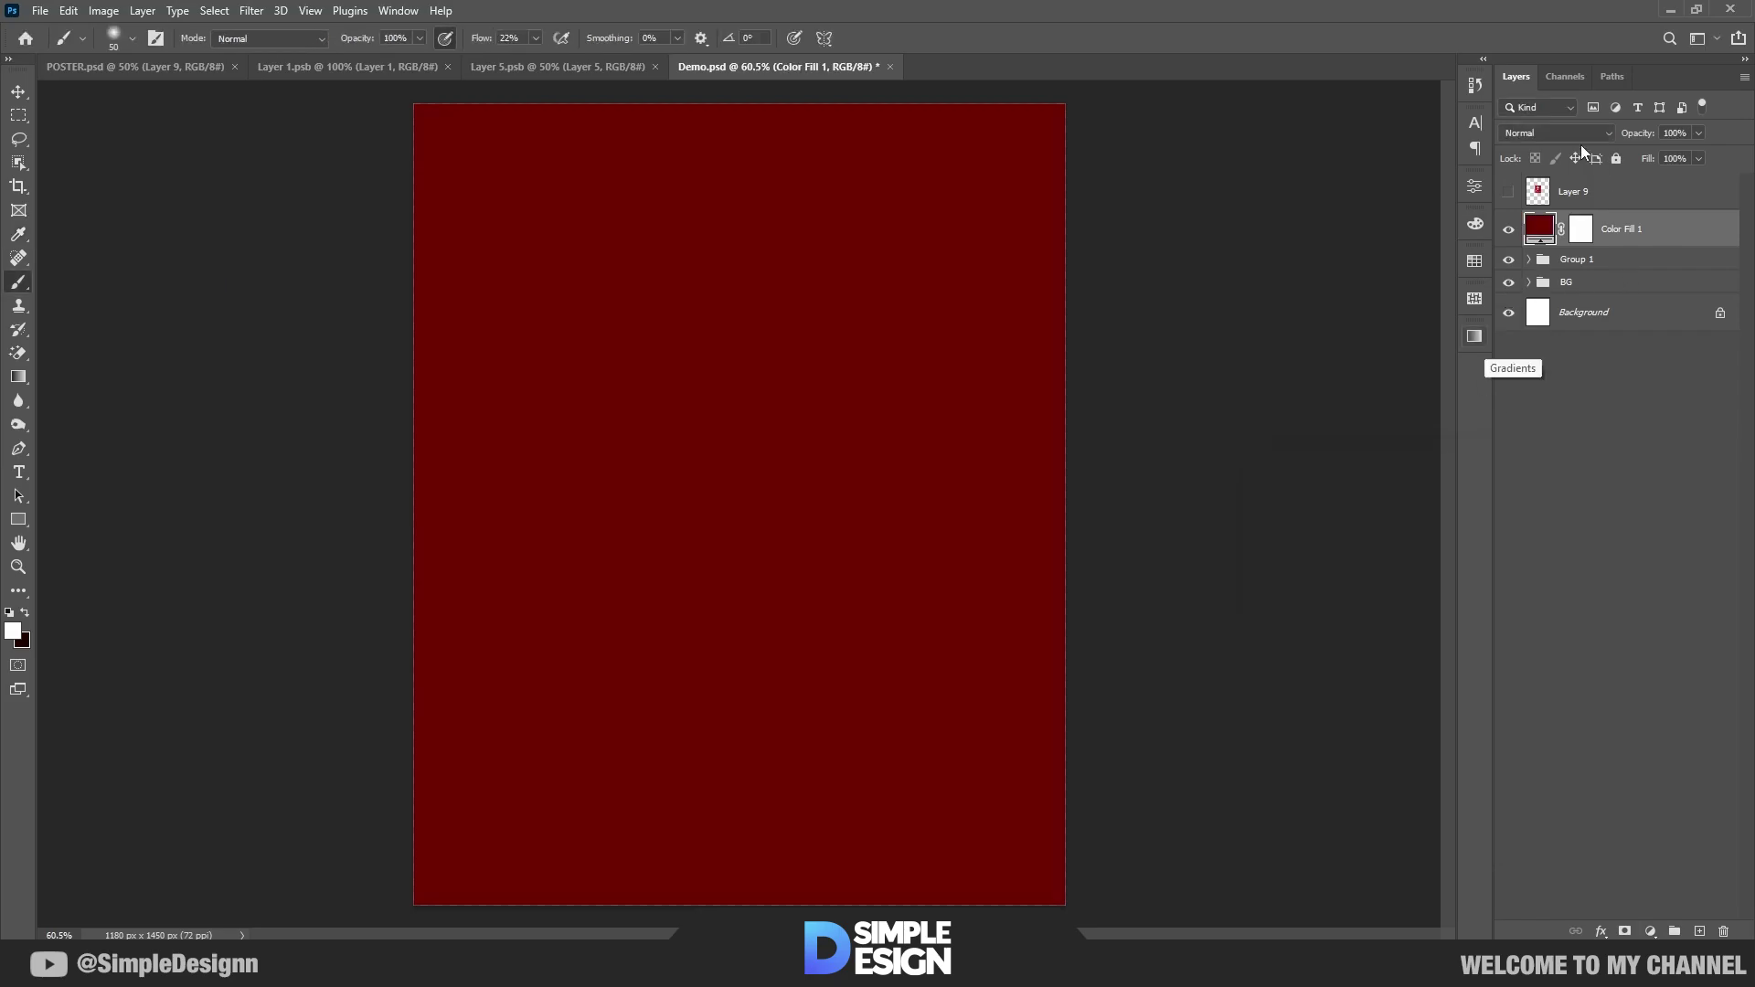
click(1533, 136)
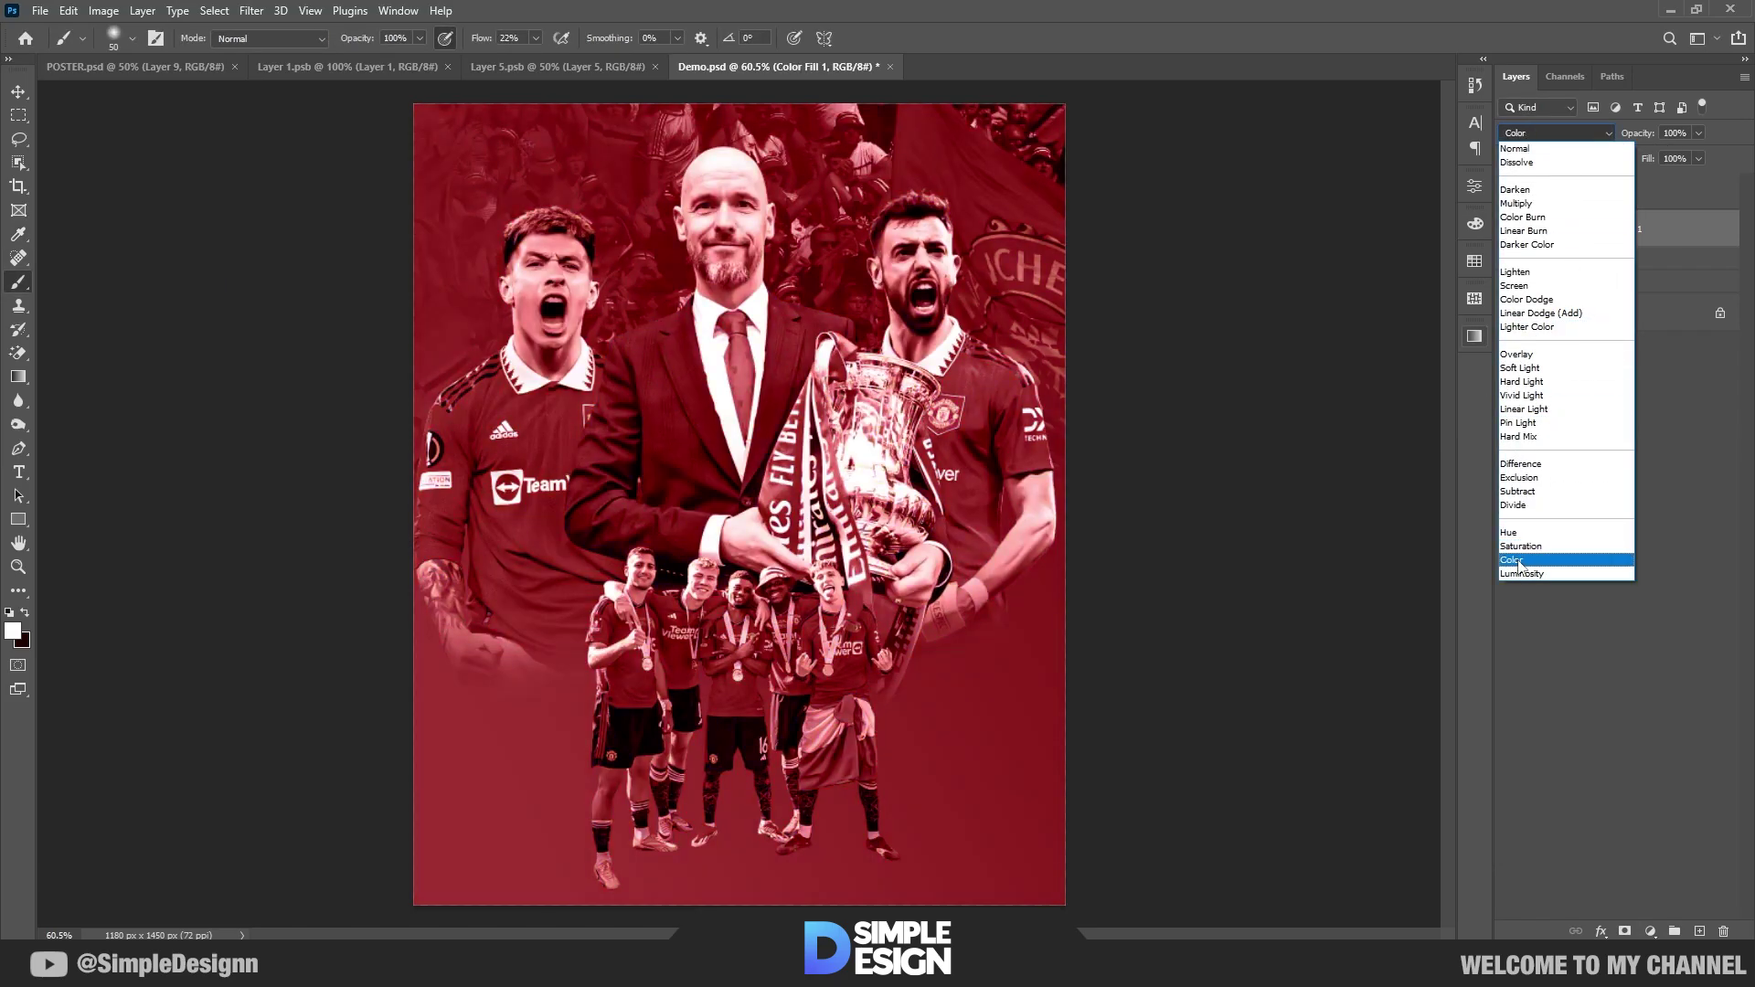
click(1519, 561)
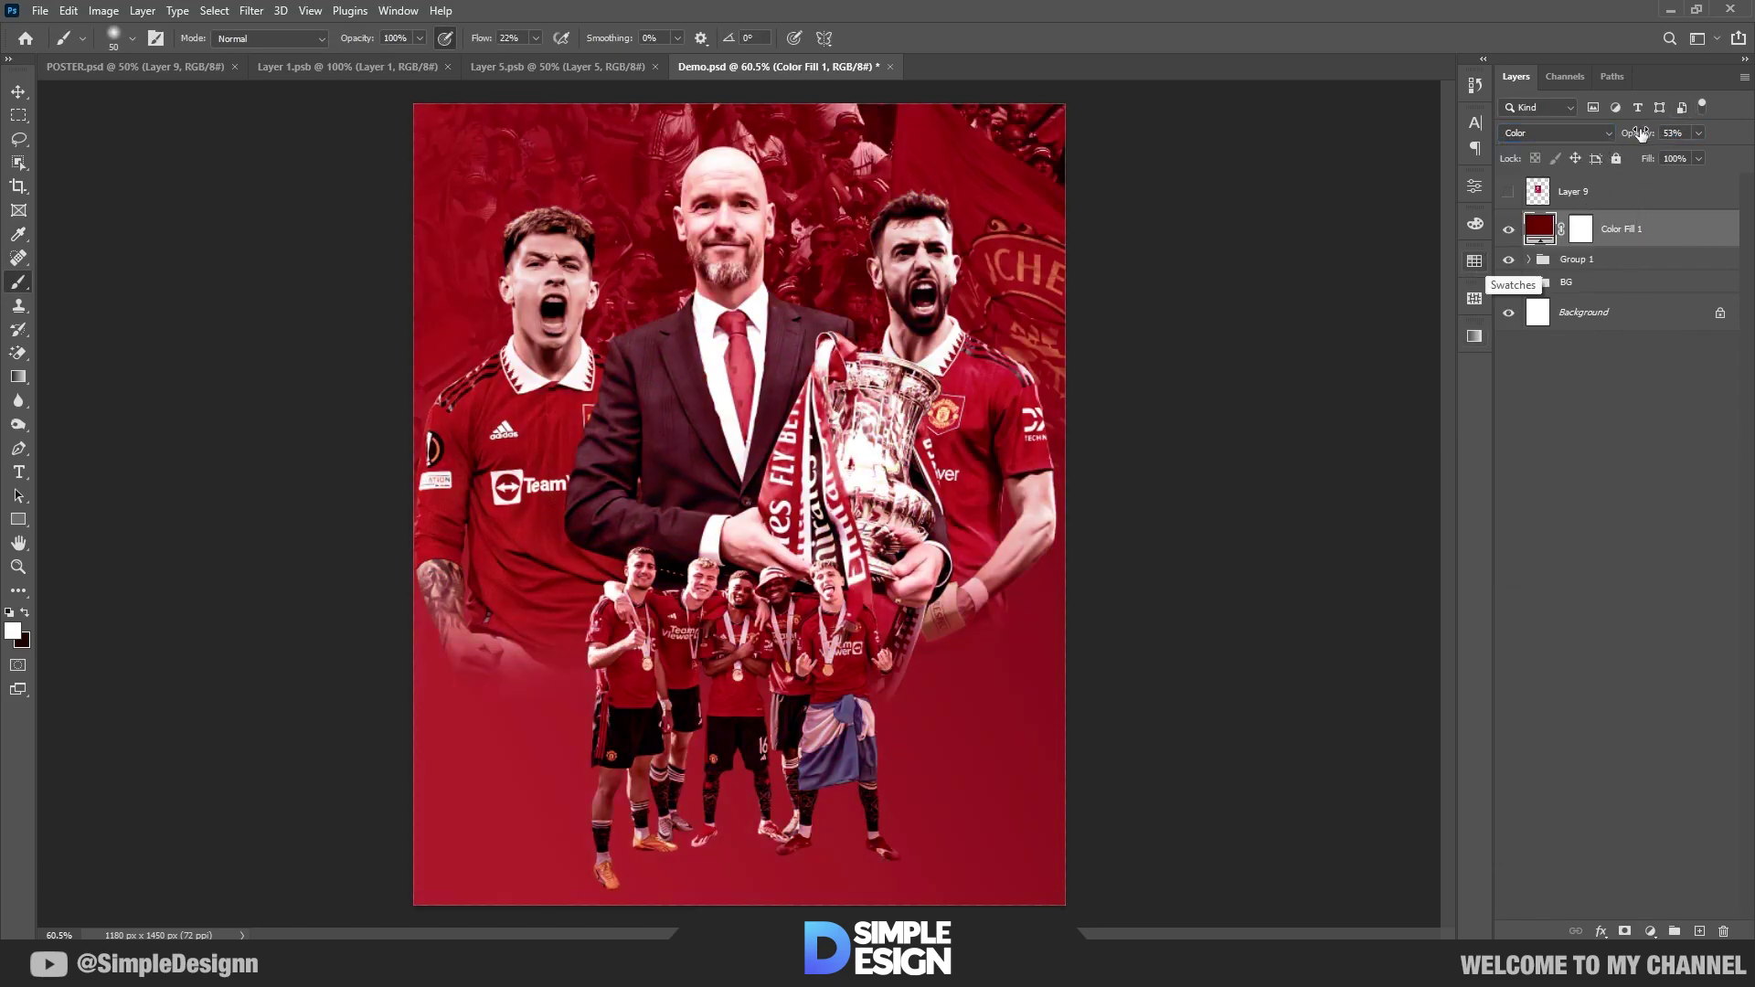
Step: Invert the Color Fill 1 mask and paint in white with a soft brush to tint the manager and the two large players red
click(1582, 229)
key(ctrl+i)
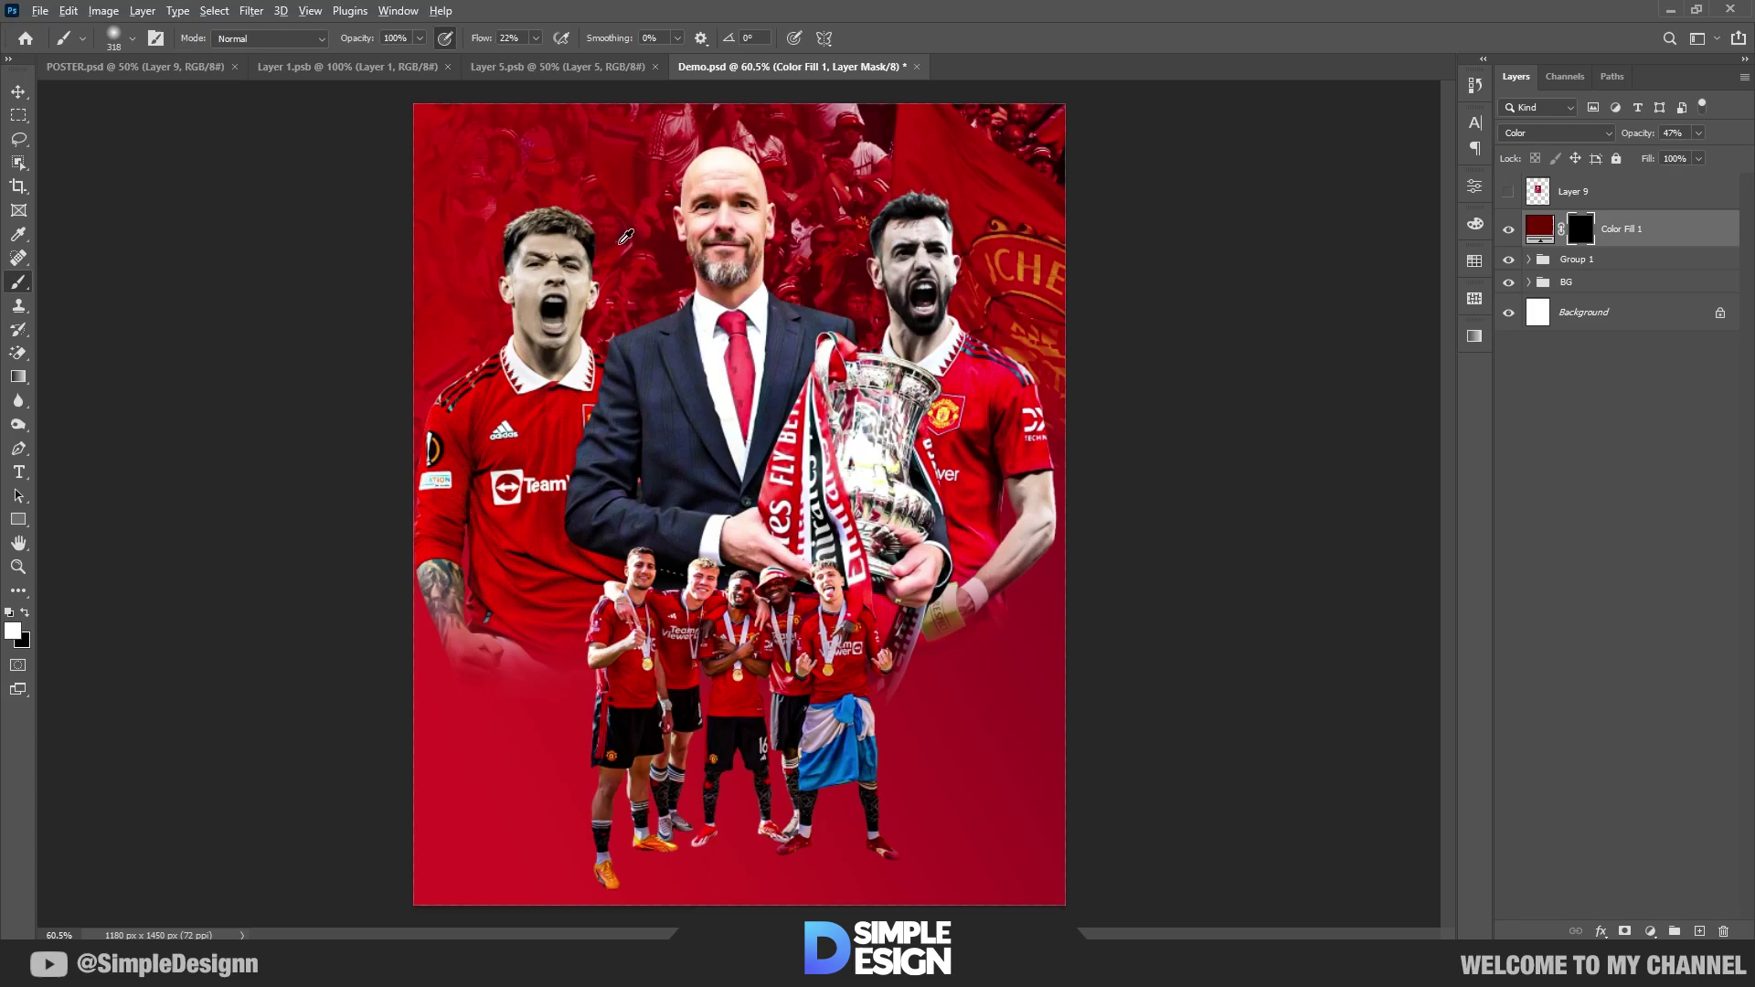
scroll(613, 244, up, 3)
mouse_move(535, 178)
mouse_down()
mouse_move(355, 453)
mouse_move(617, 444)
mouse_move(815, 267)
mouse_move(954, 297)
mouse_move(782, 183)
mouse_move(1052, 274)
mouse_move(1335, 452)
mouse_move(1315, 596)
mouse_up()
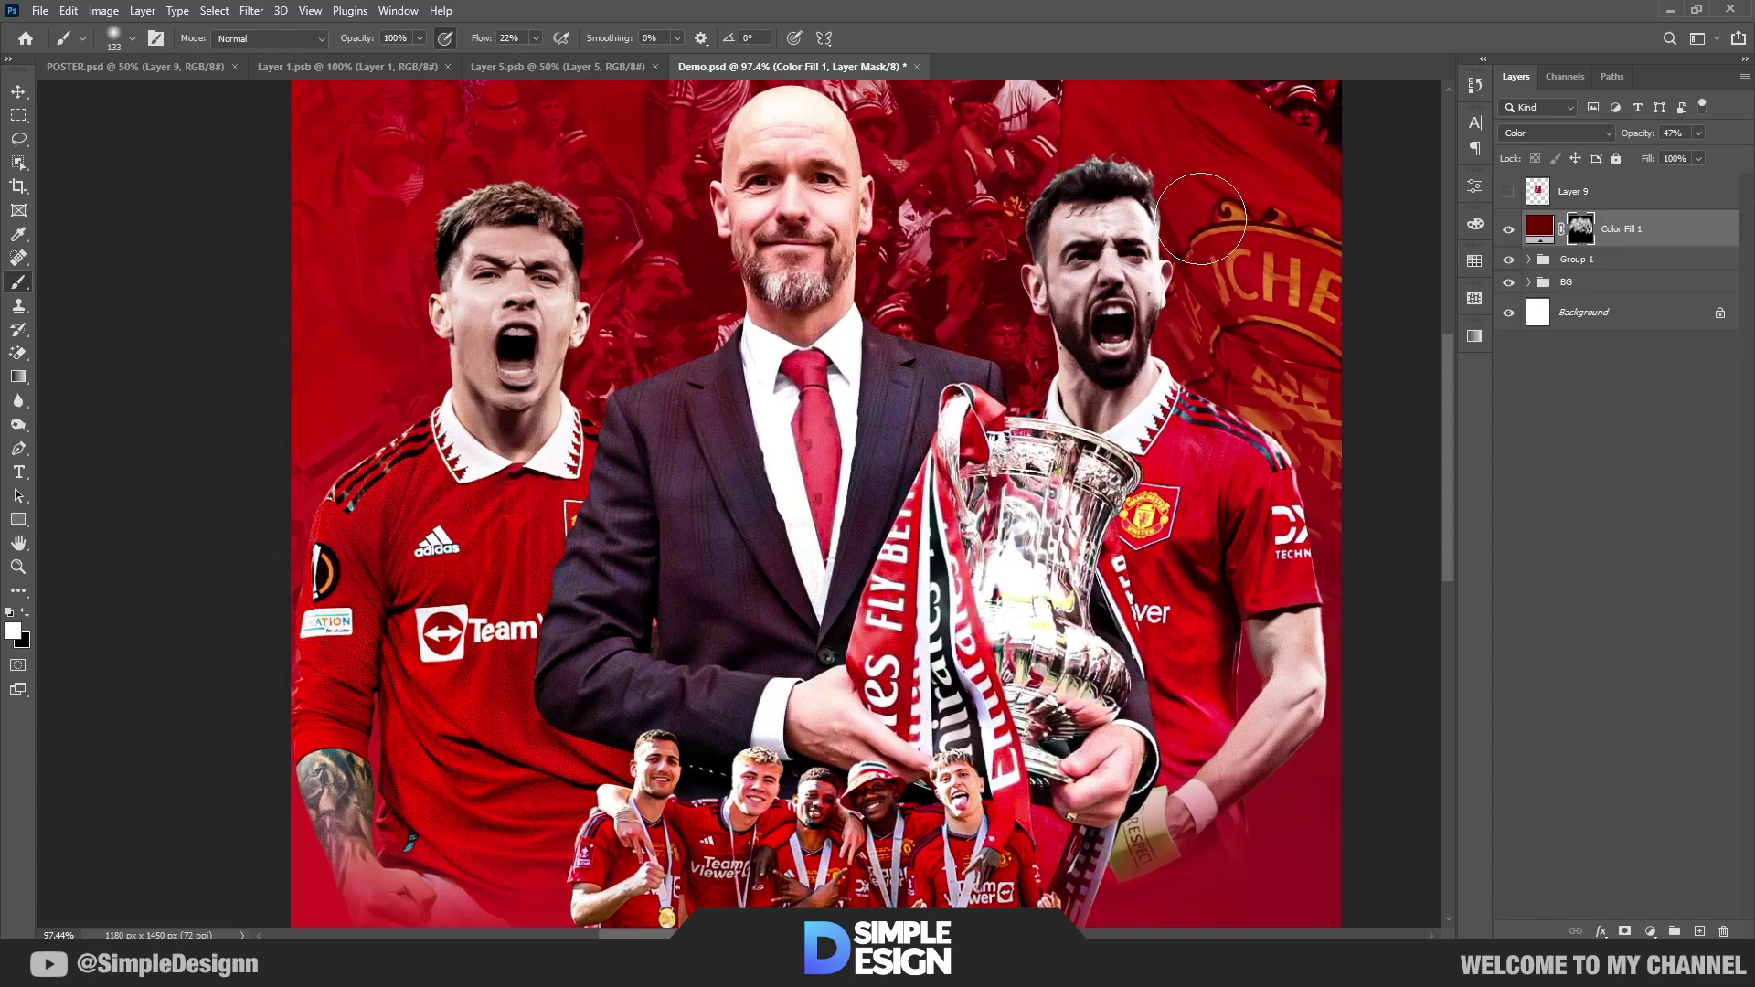
scroll(1170, 263, down, 1)
scroll(571, 325, up, 4)
scroll(632, 437, down, 5)
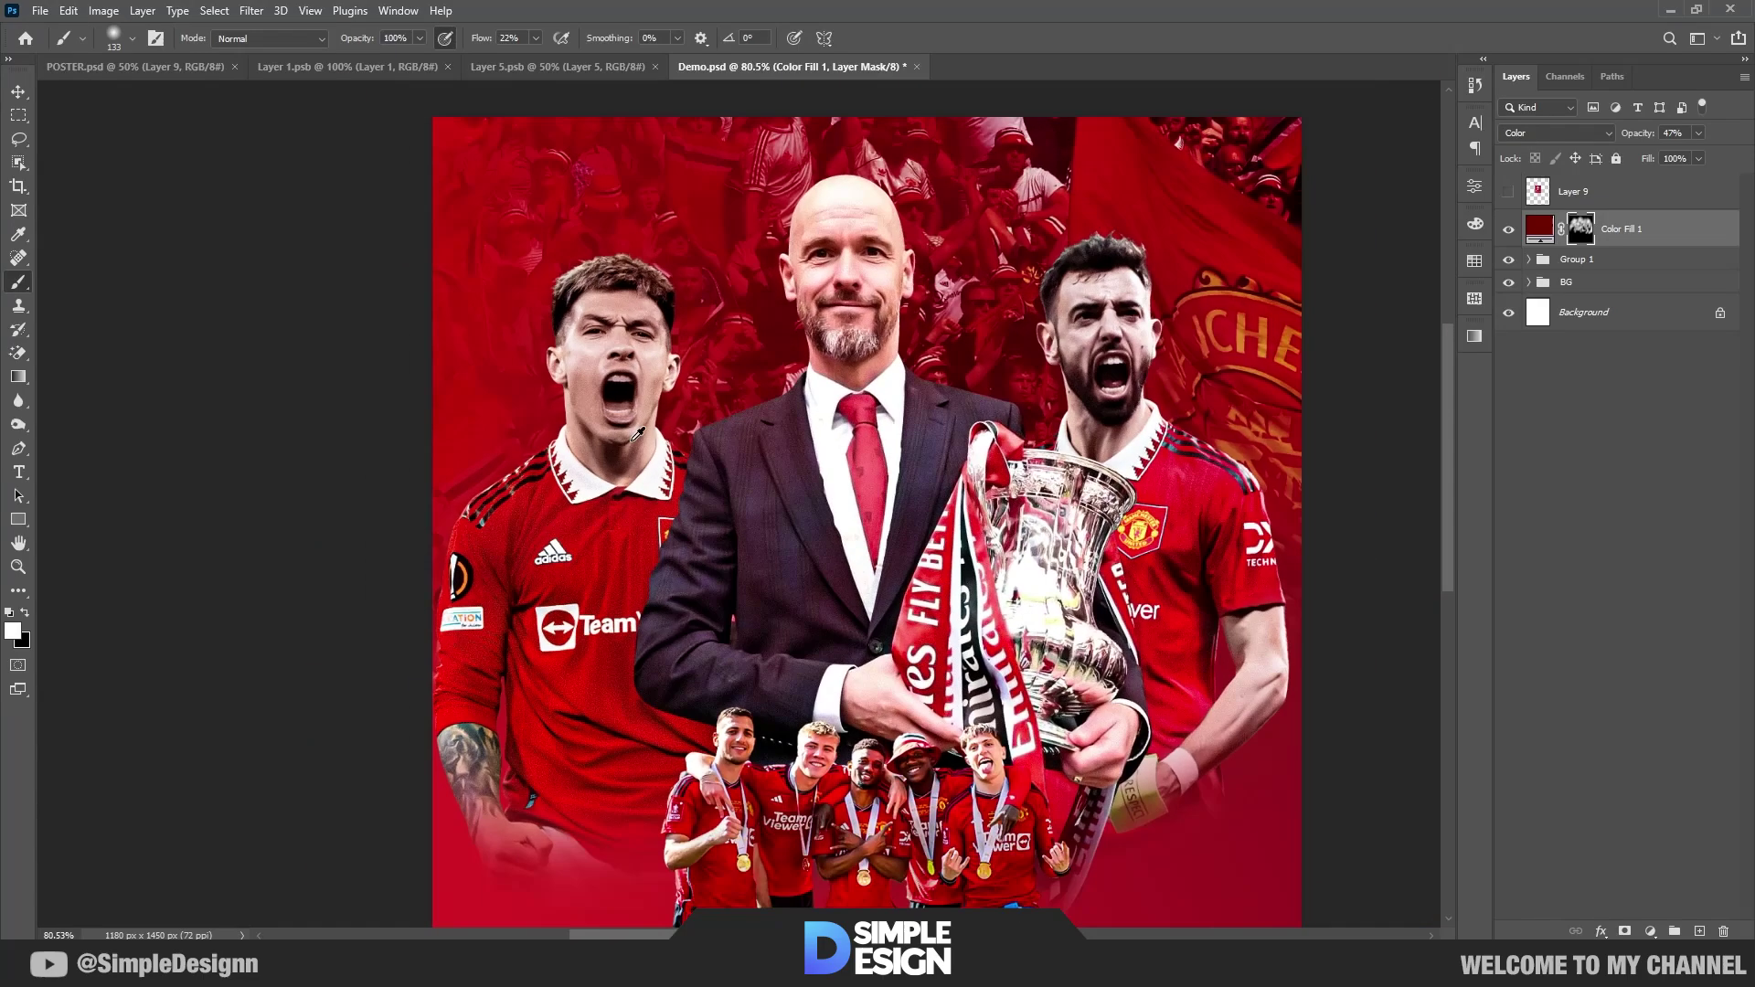
Step: Paint the Color Fill 1 mask in white with a 75 px brush over the five team players to tint them red
scroll(637, 433, down, 2)
scroll(748, 676, up, 4)
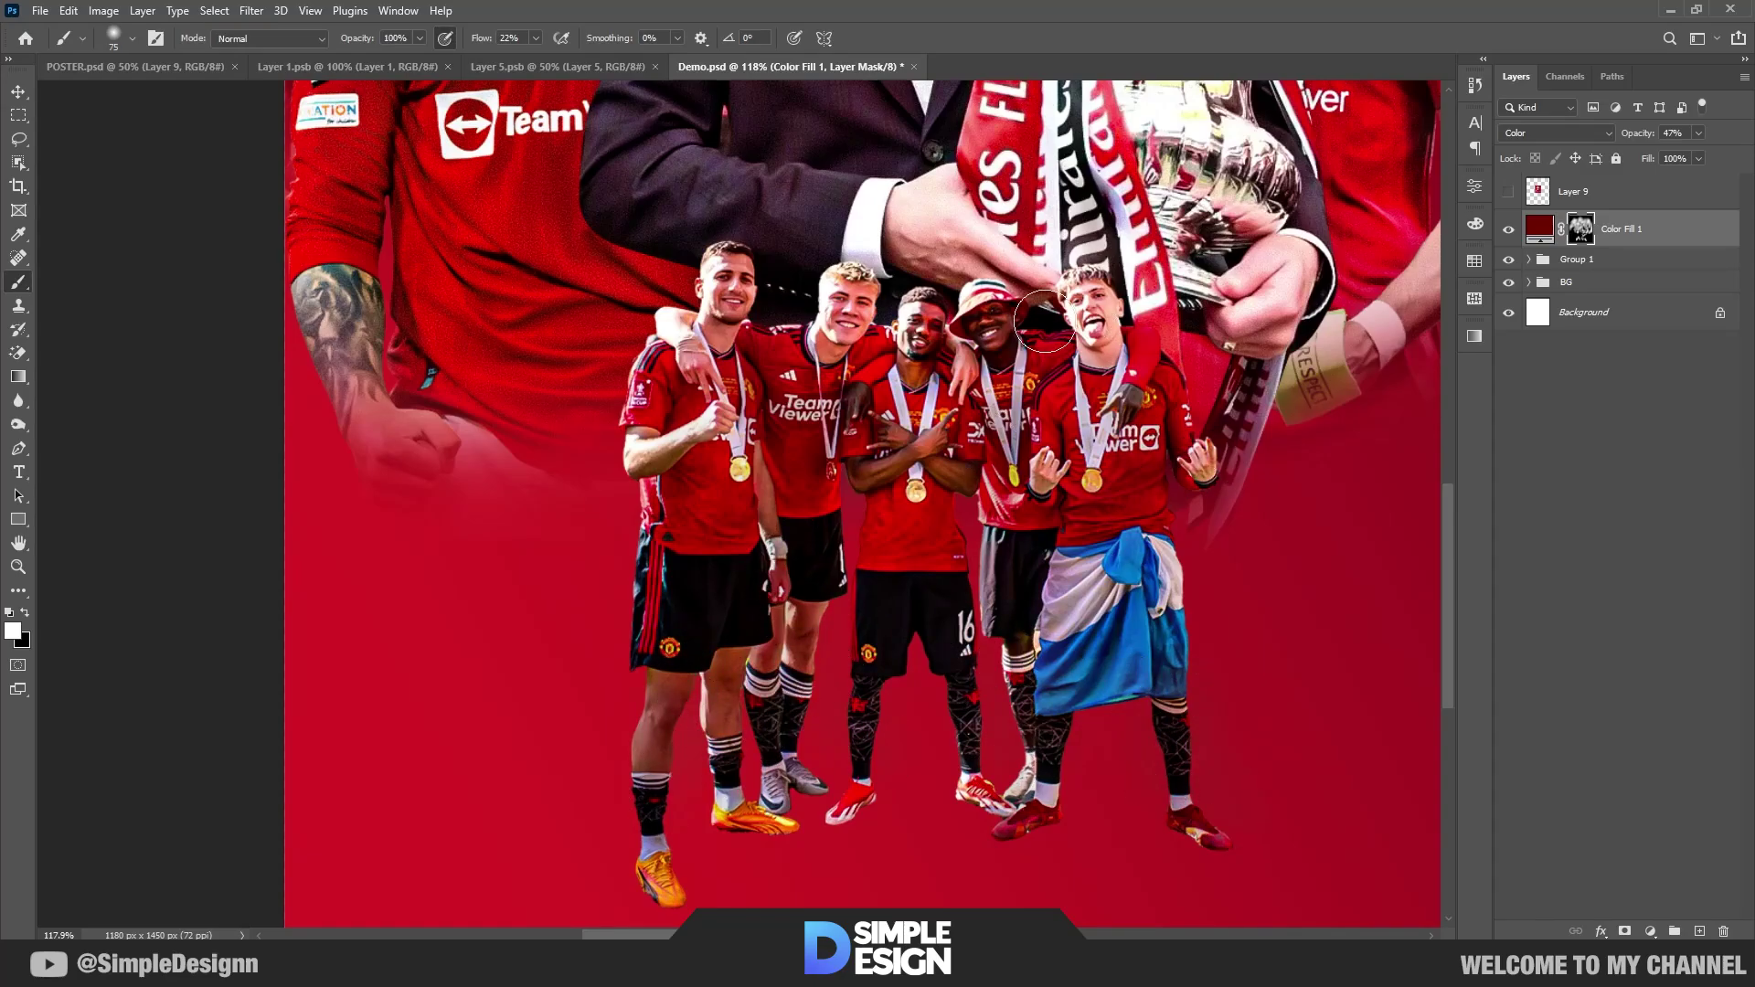
mouse_move(768, 332)
mouse_down()
mouse_move(824, 775)
mouse_move(824, 932)
mouse_up()
Step: Add an Exposure adjustment clipped to the Mart layer in group 2, raise the exposure to about +2, and invert its mask to black
scroll(568, 356, up, 4)
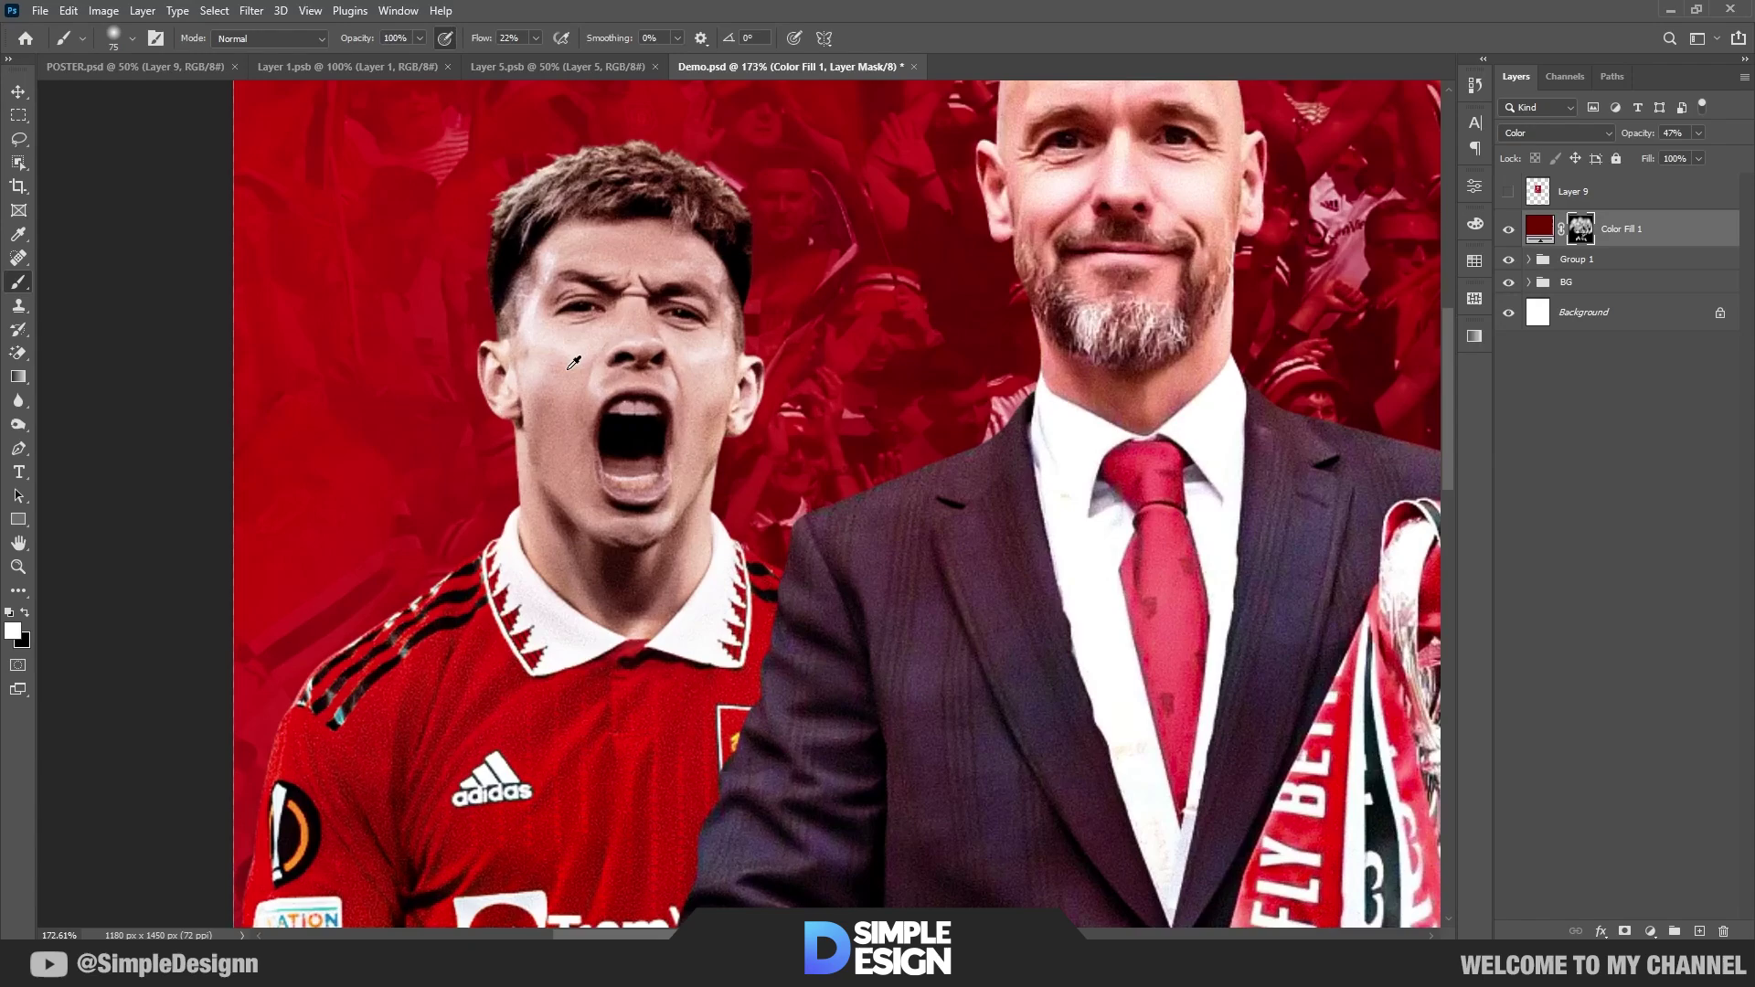
key(v)
click(1529, 261)
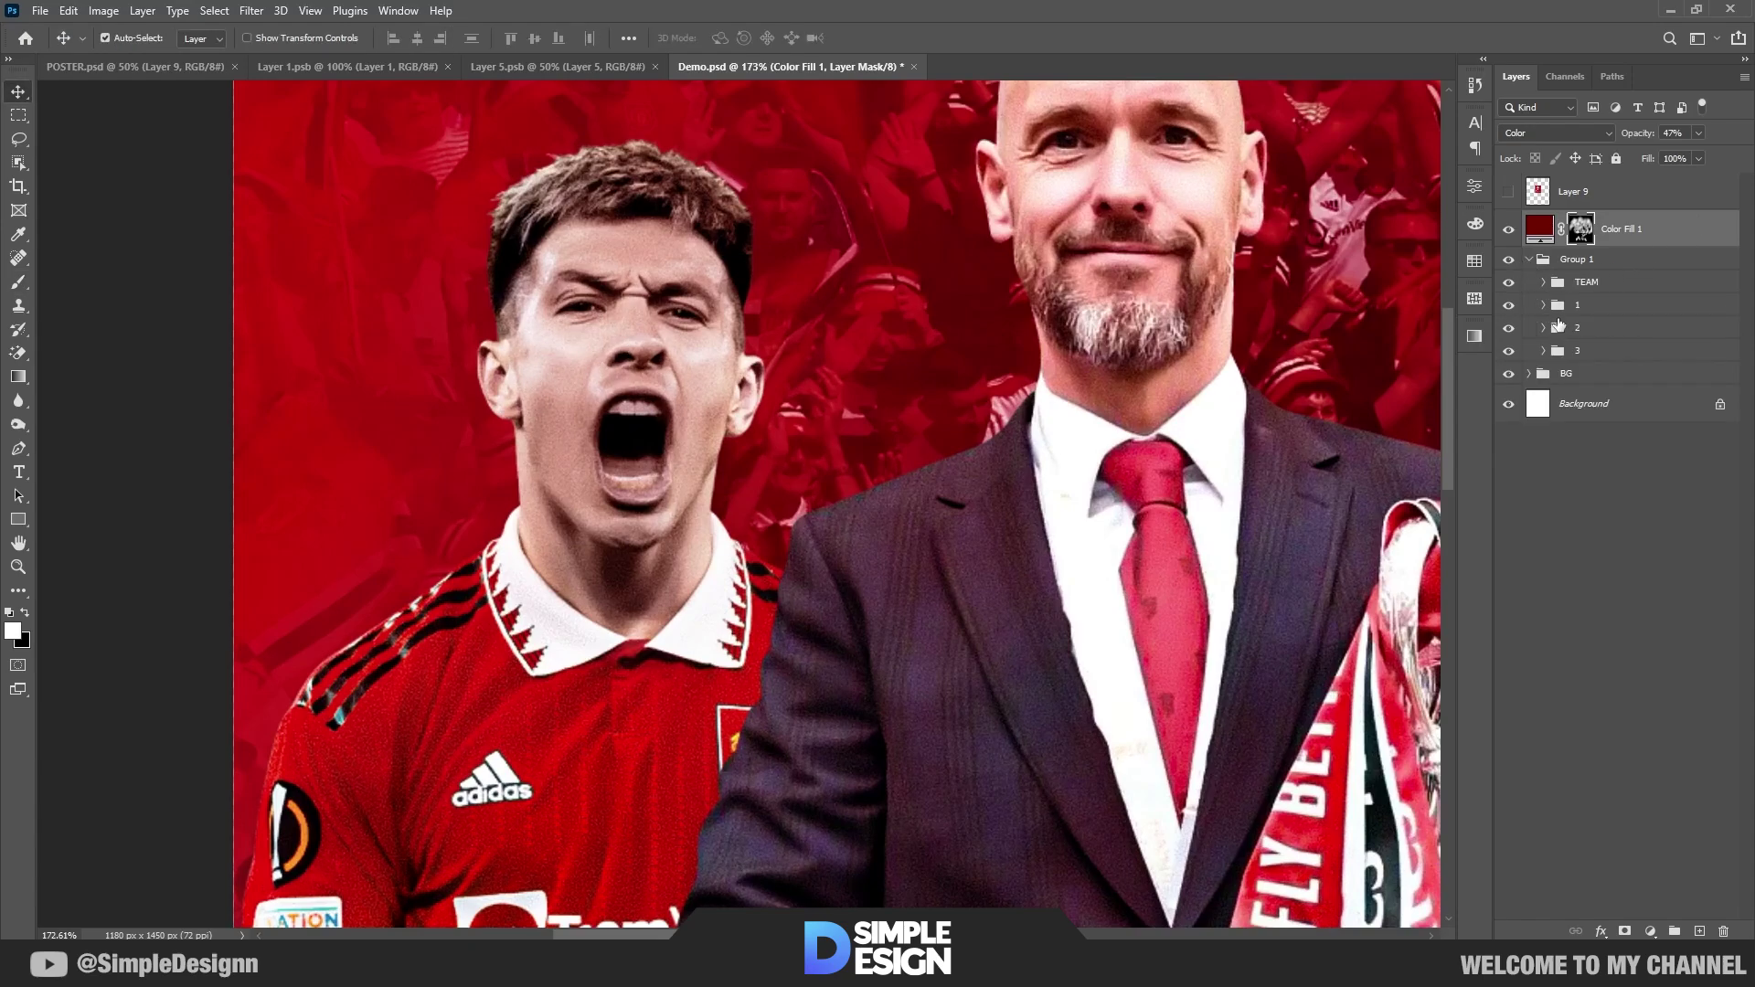
click(1509, 432)
click(1509, 433)
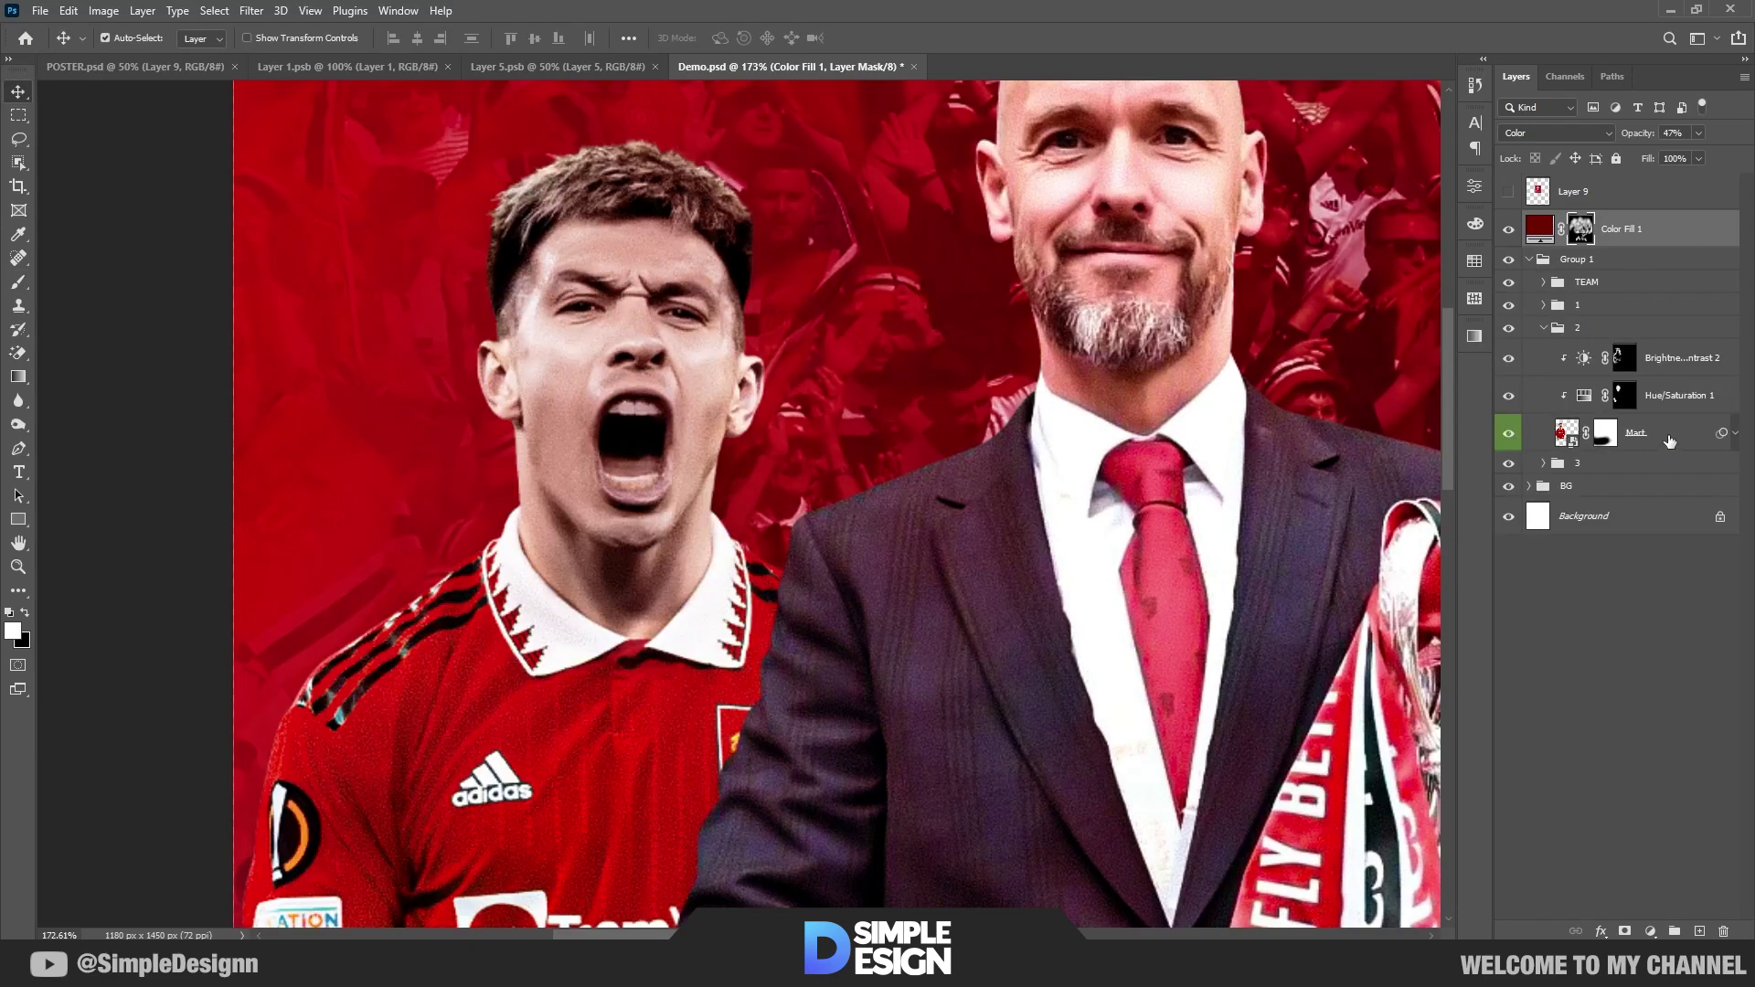
click(1664, 433)
click(1651, 931)
click(1646, 706)
drag(1319, 283, 1362, 281)
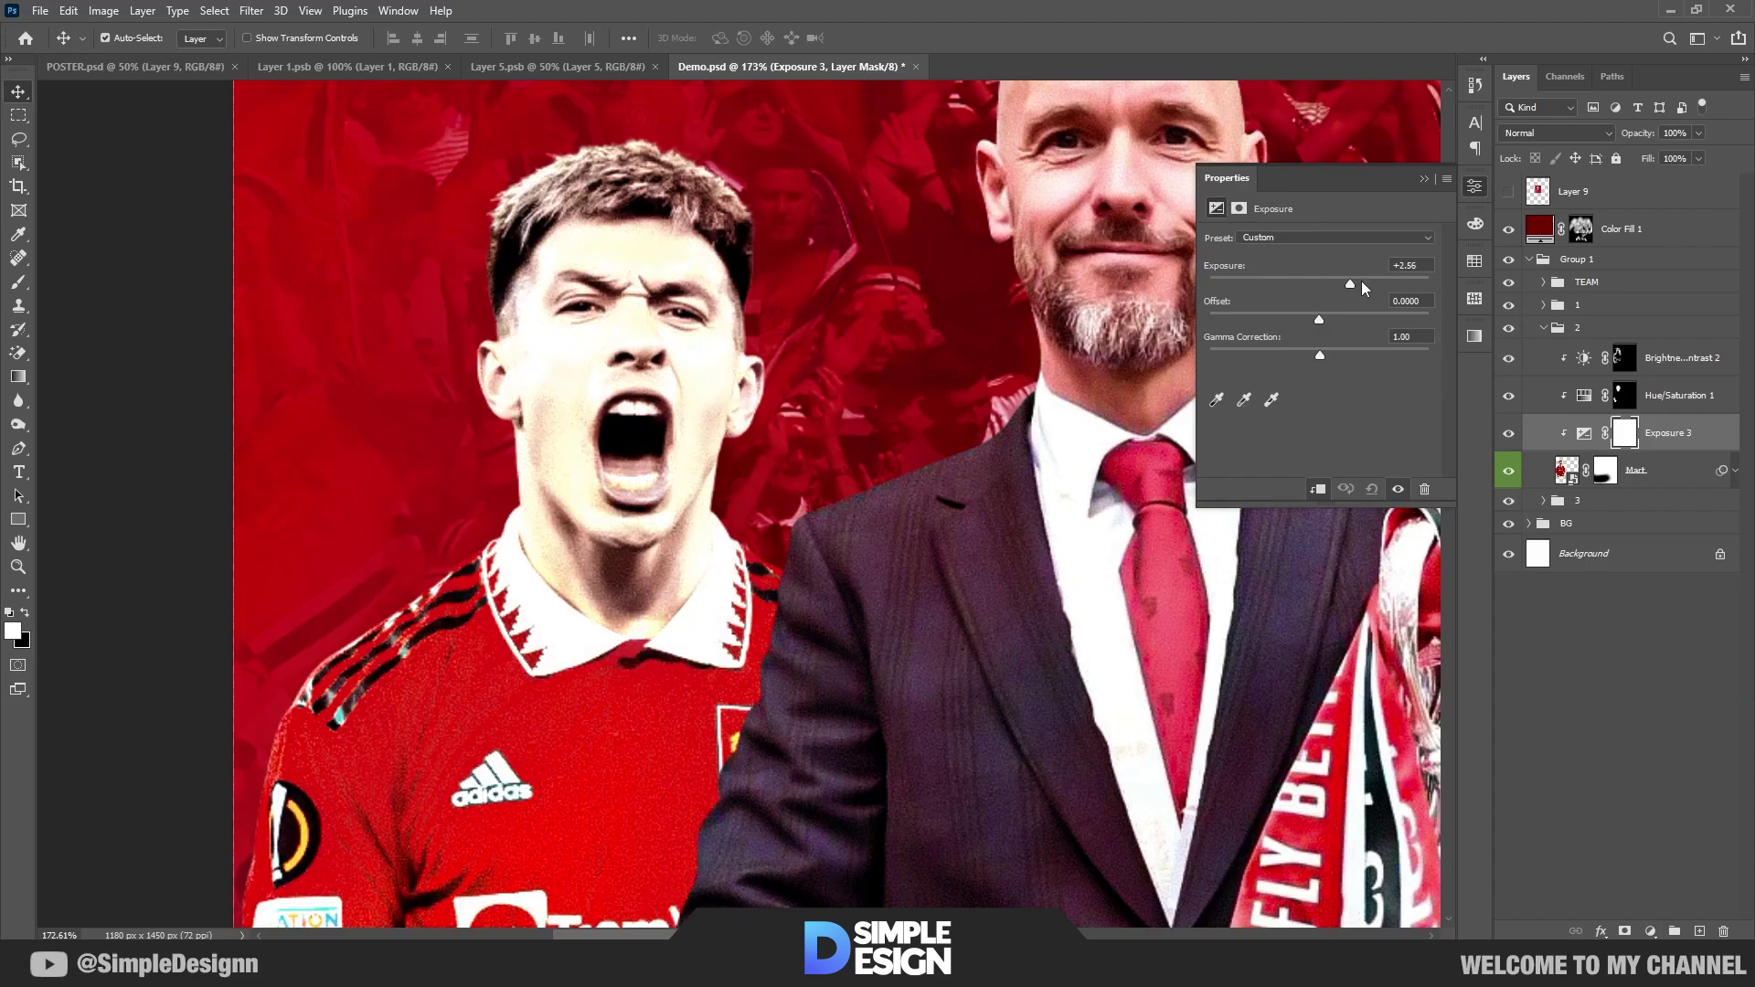
click(1422, 179)
key(ctrl+i)
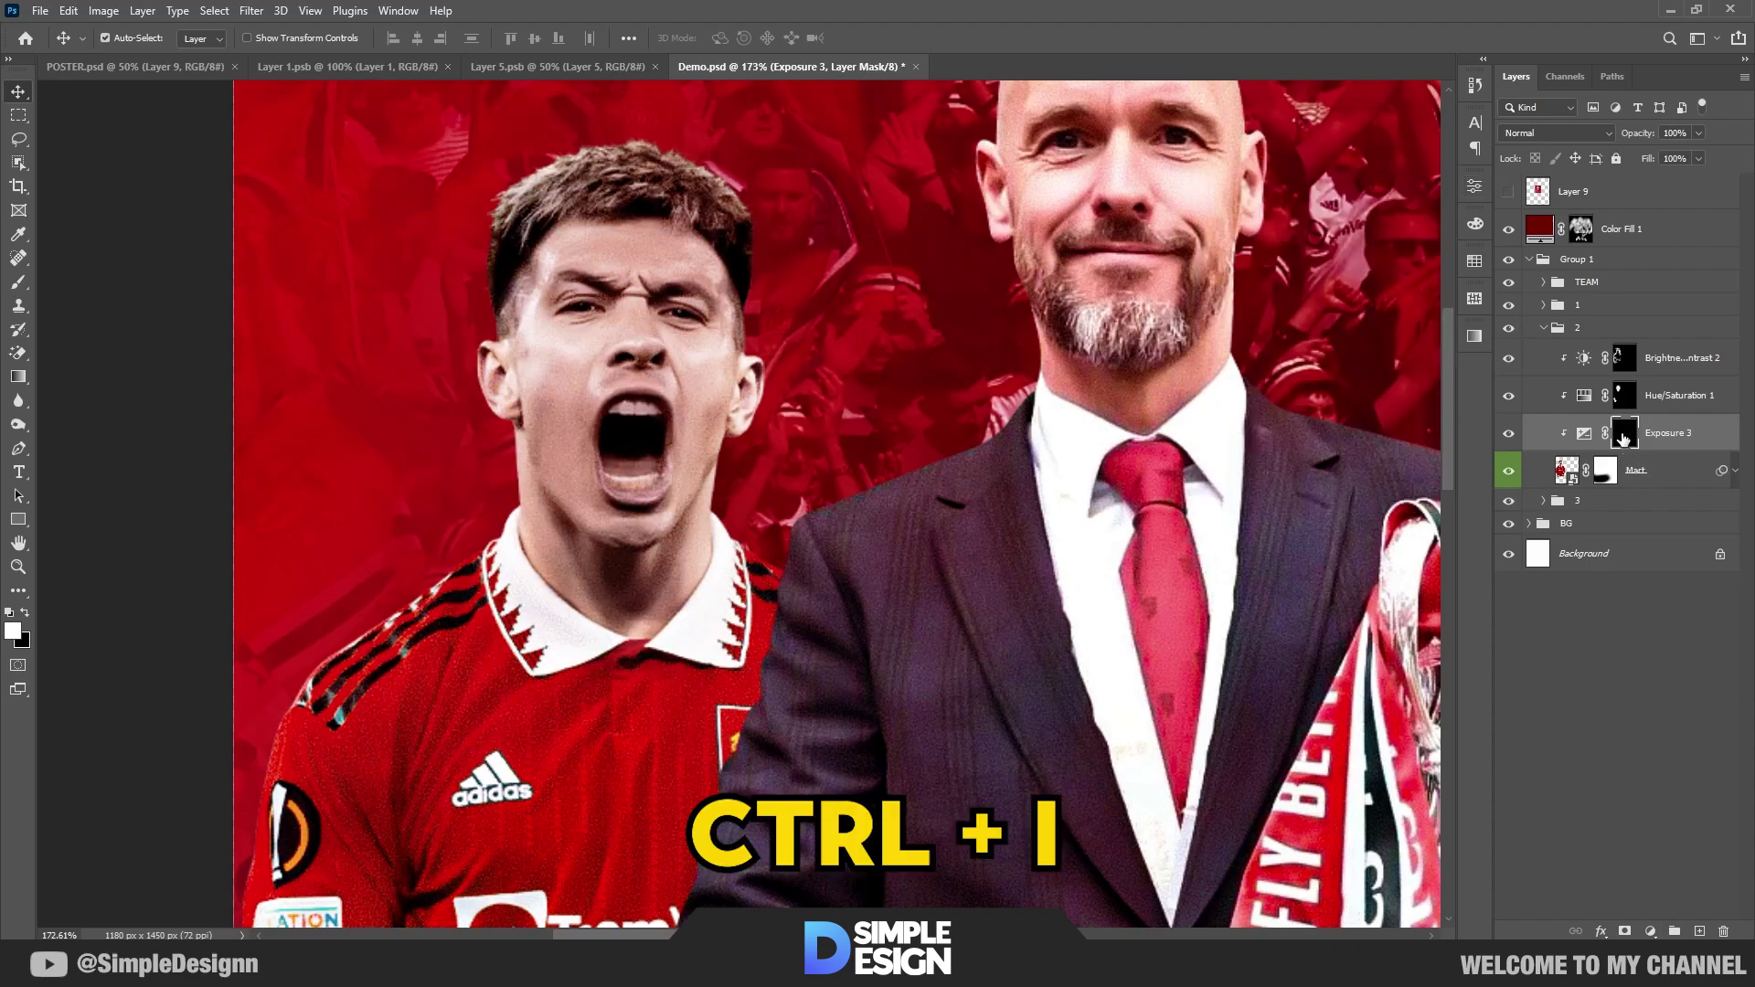
Step: Paint the Exposure 3 mask in white with a soft brush at 14% flow to brighten the edges of the shouting player's face, hair and collar
scroll(766, 381, up, 3)
key(b)
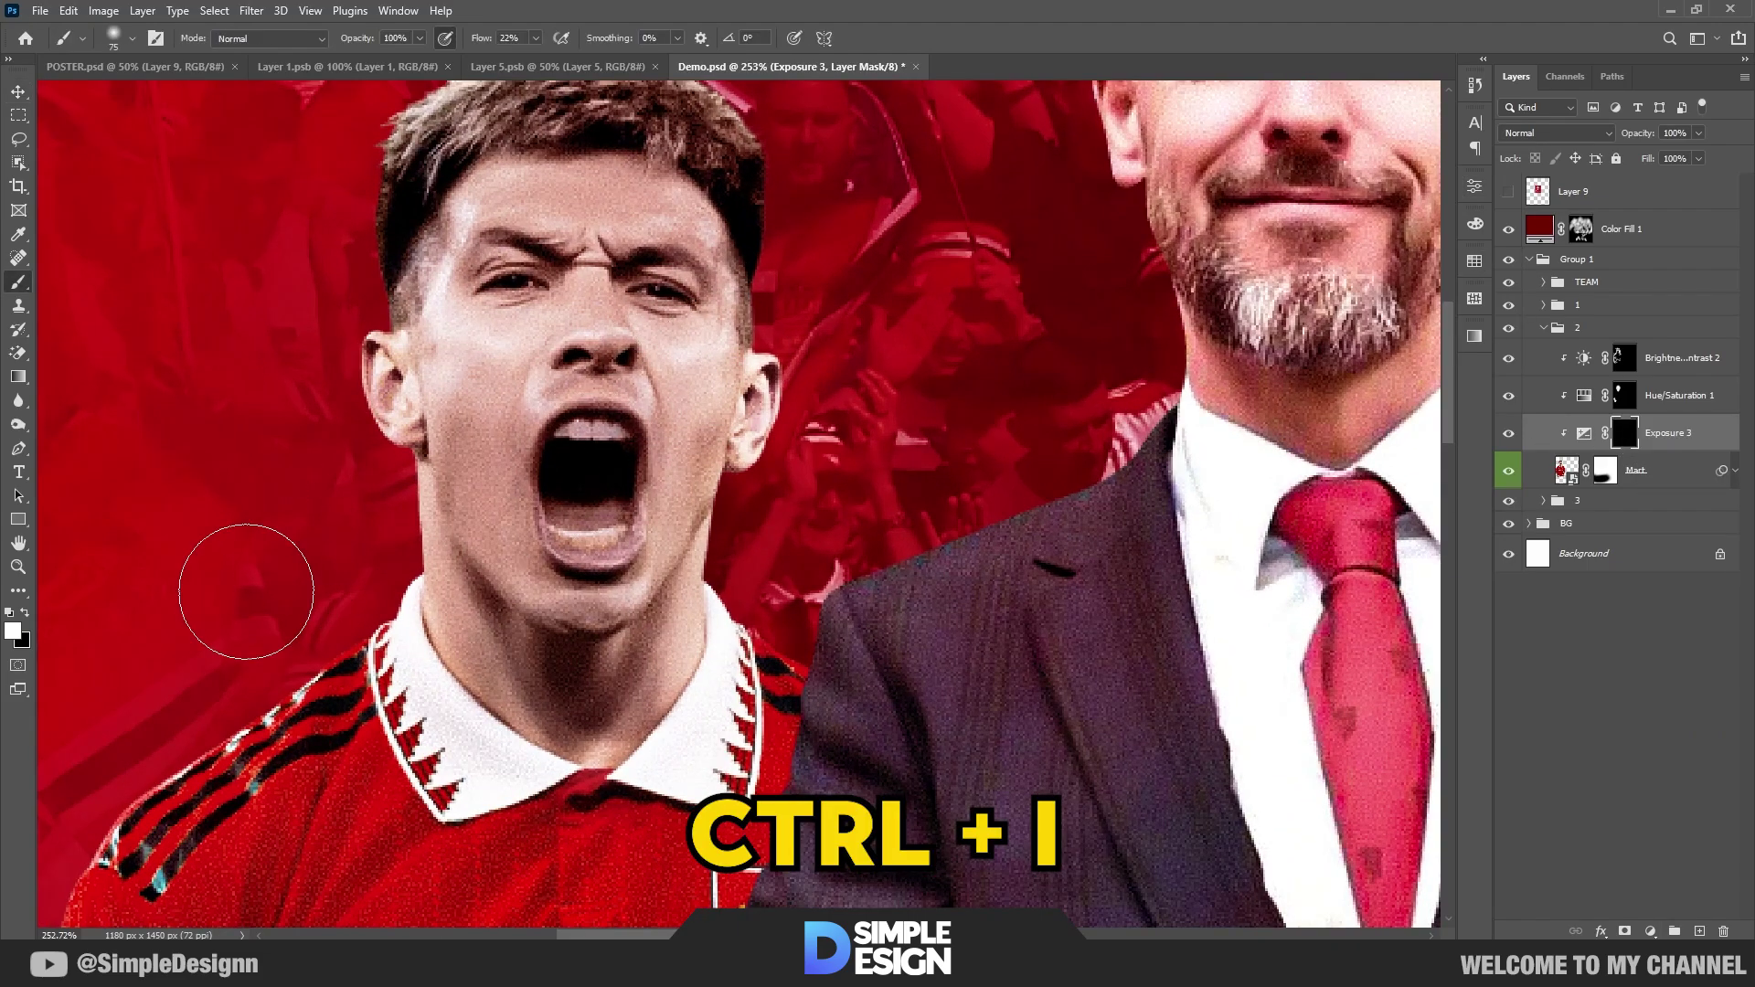
drag(488, 41, 483, 41)
alt+right_click(691, 371)
click(717, 345)
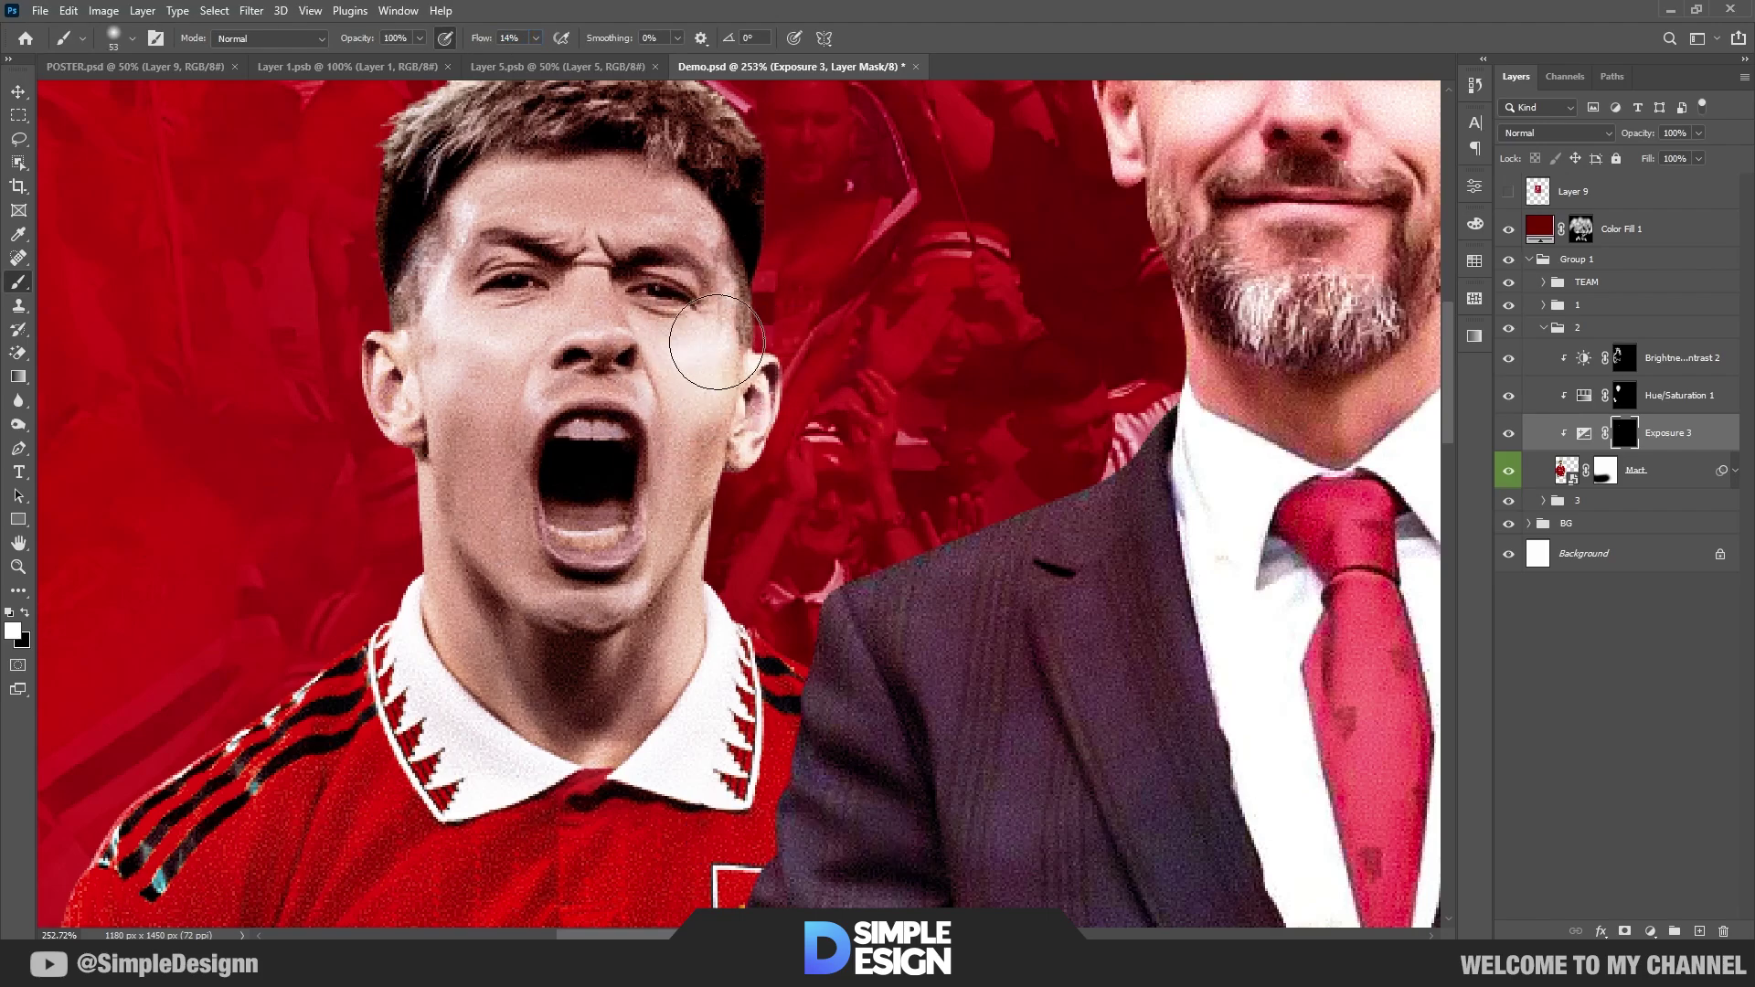
drag(439, 359, 386, 375)
alt+right_click(722, 540)
mouse_move(760, 380)
mouse_down()
mouse_move(725, 518)
mouse_move(614, 599)
mouse_move(449, 583)
mouse_move(379, 622)
mouse_up()
drag(755, 654, 772, 816)
drag(766, 418, 721, 281)
drag(520, 262, 404, 323)
drag(475, 681, 533, 716)
drag(629, 411, 667, 380)
Step: Brighten the outer sleeve edge of the same player's shirt on the Exposure 3 mask, and collapse group 2
scroll(653, 512, down, 5)
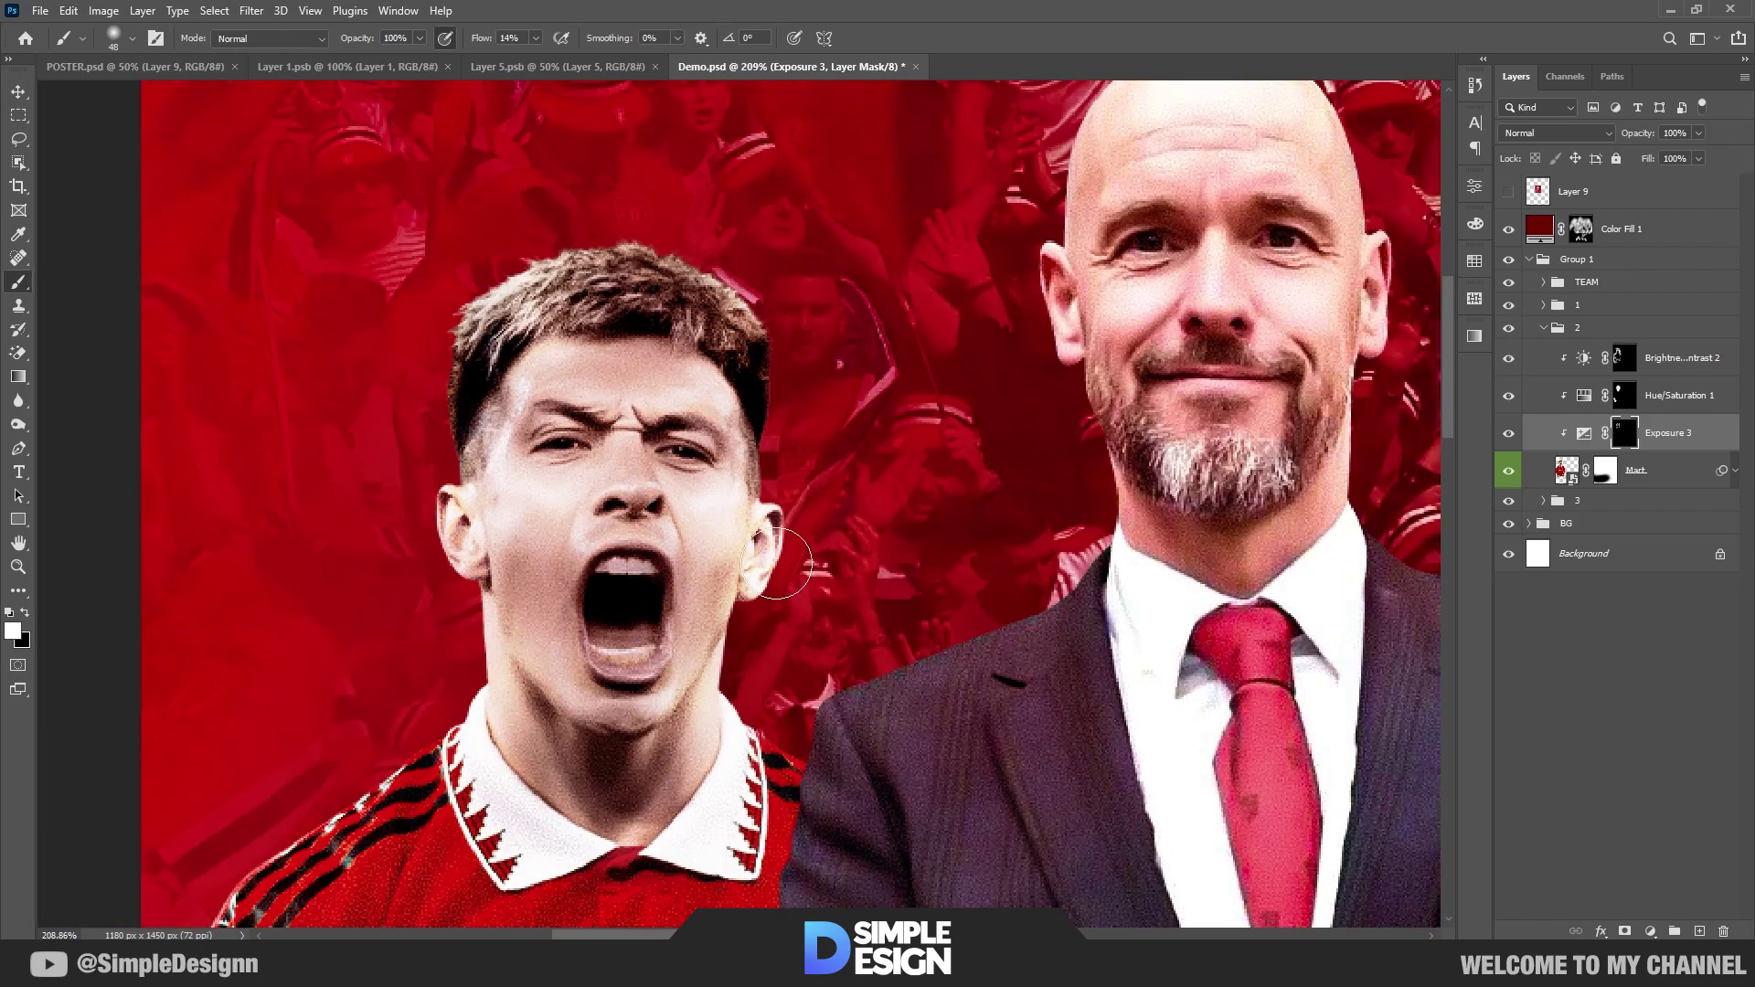
scroll(1314, 532, down, 3)
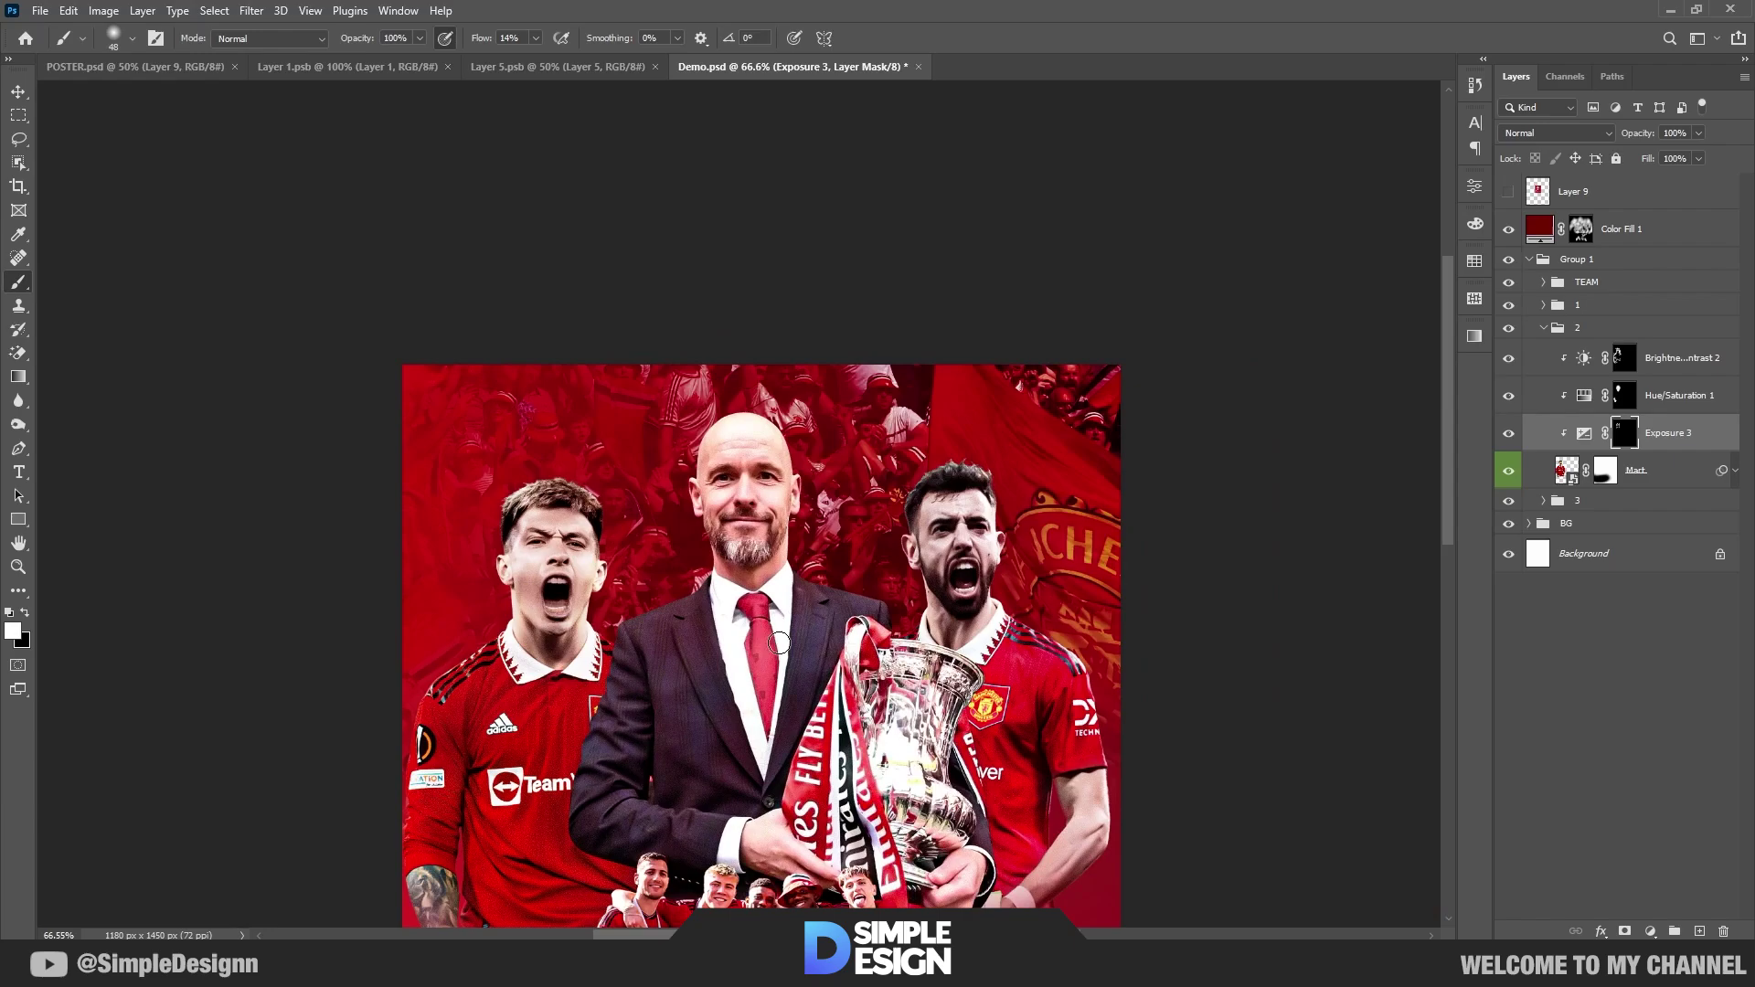
scroll(396, 747, up, 4)
drag(396, 747, 391, 715)
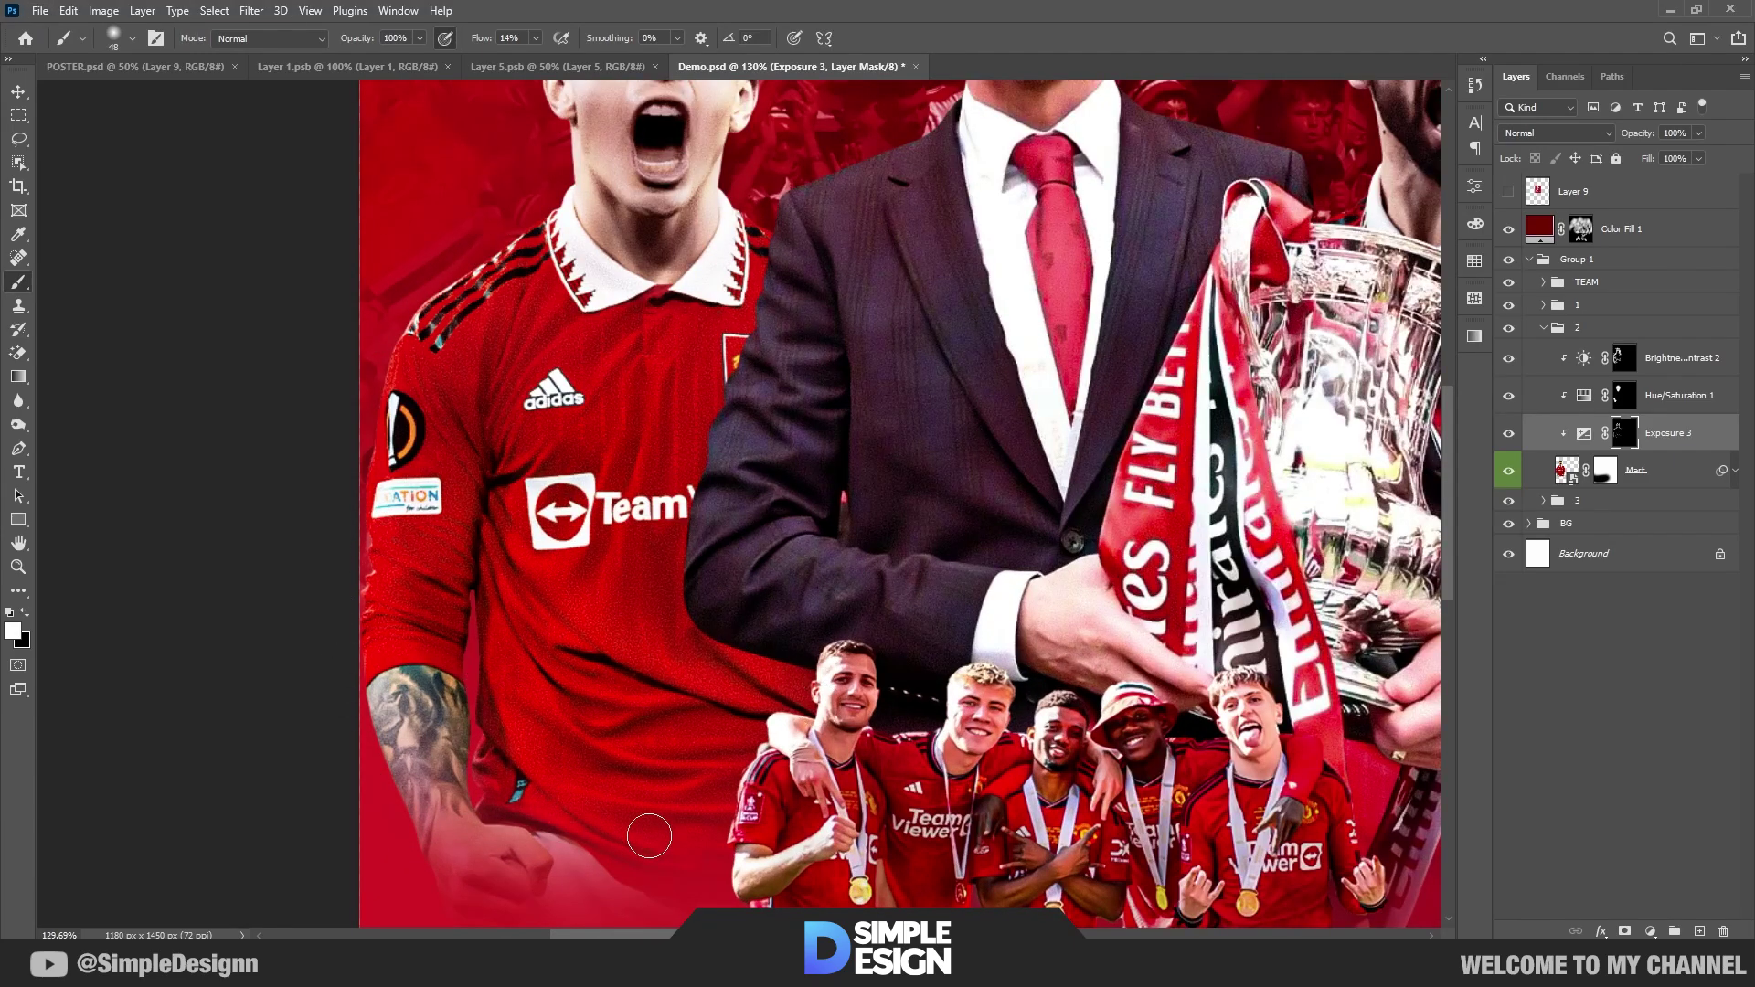
scroll(587, 563, down, 4)
scroll(749, 345, up, 3)
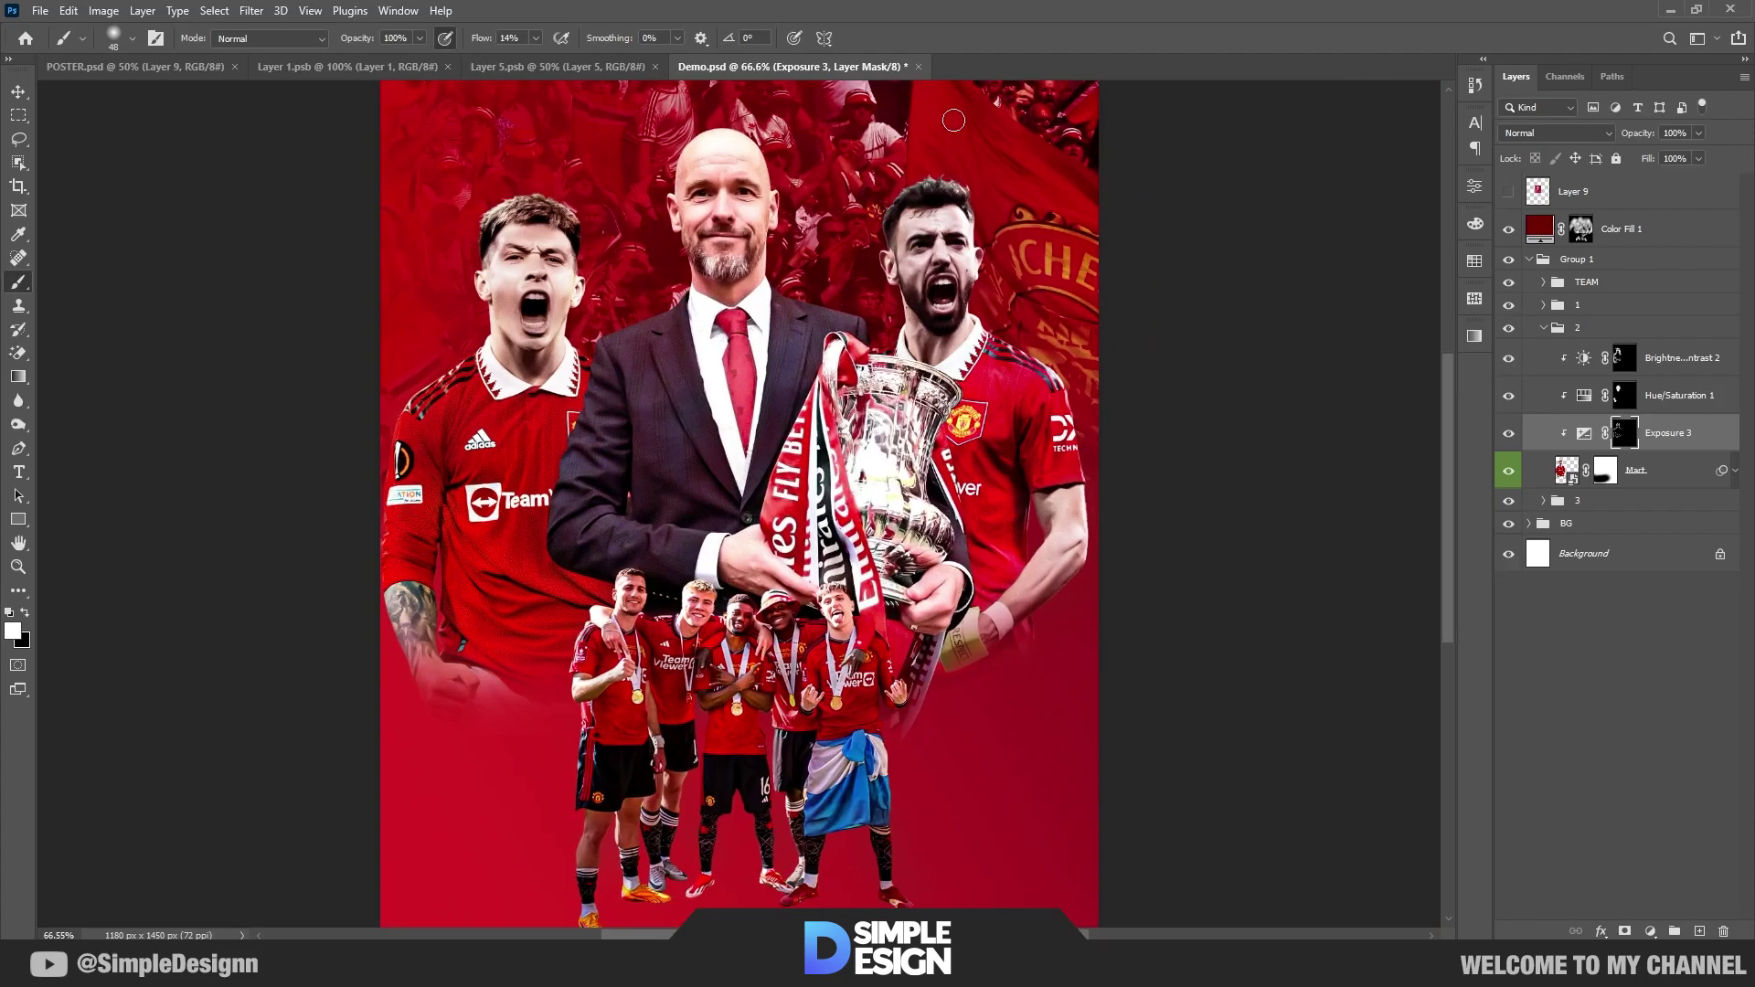
scroll(795, 454, down, 2)
scroll(795, 455, down, 1)
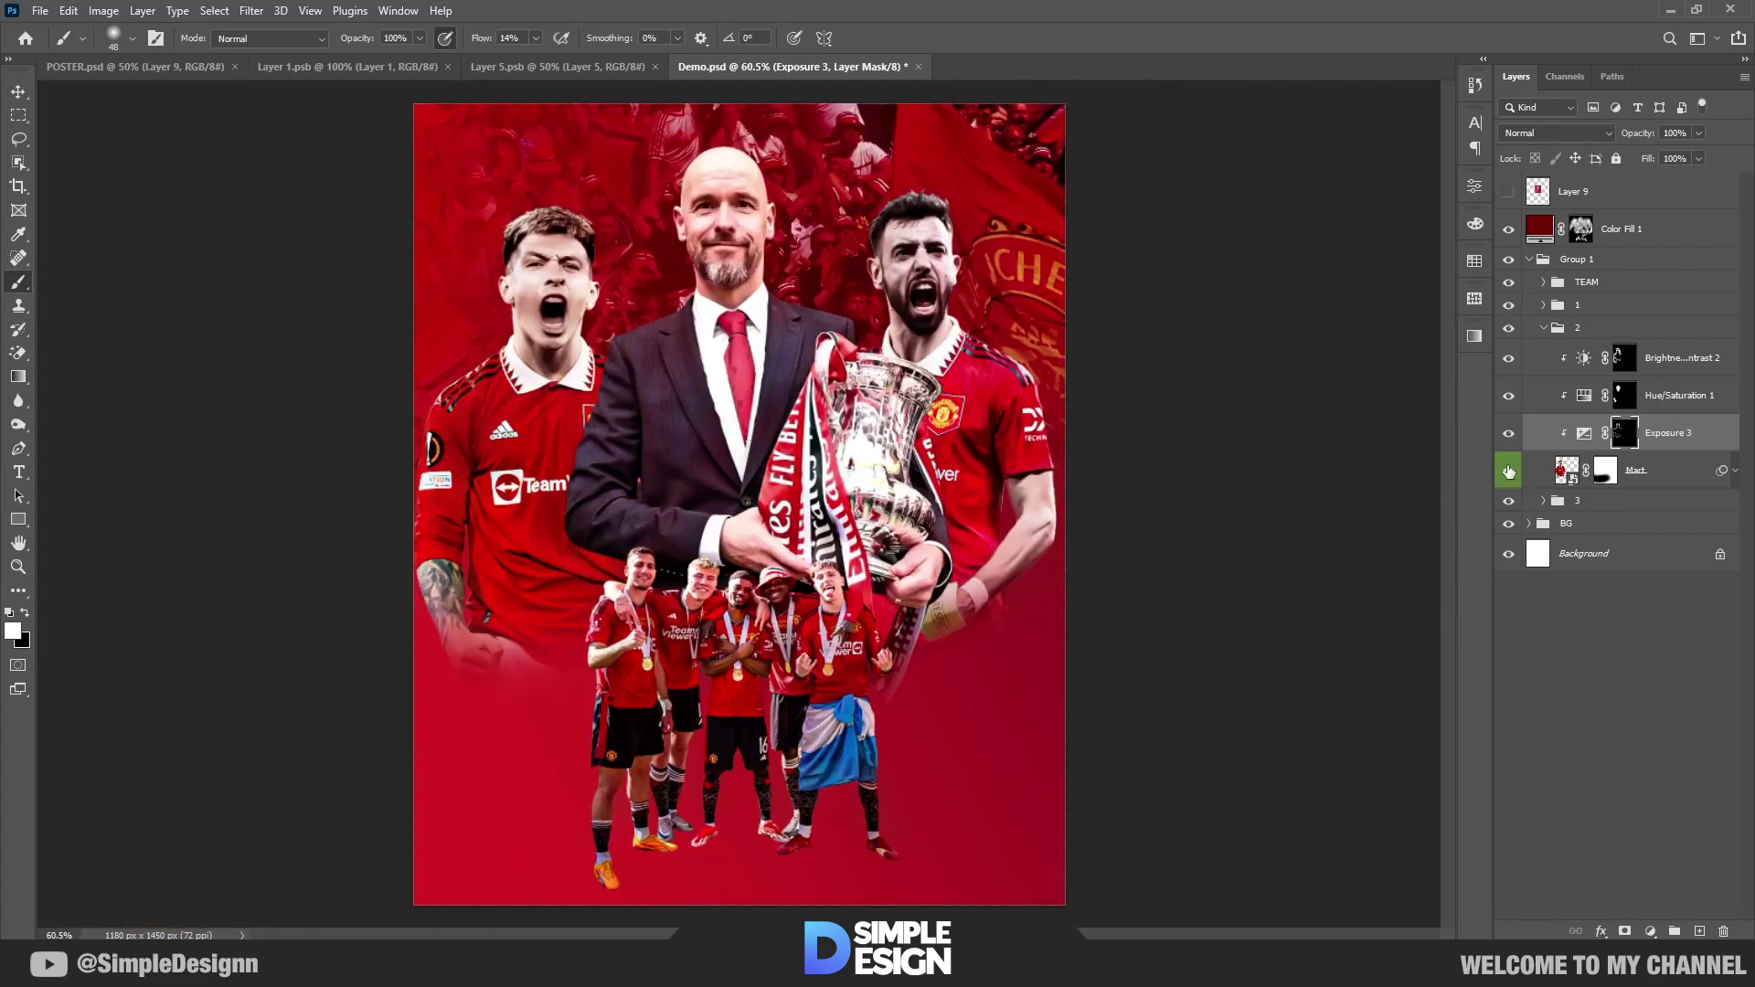
click(1544, 329)
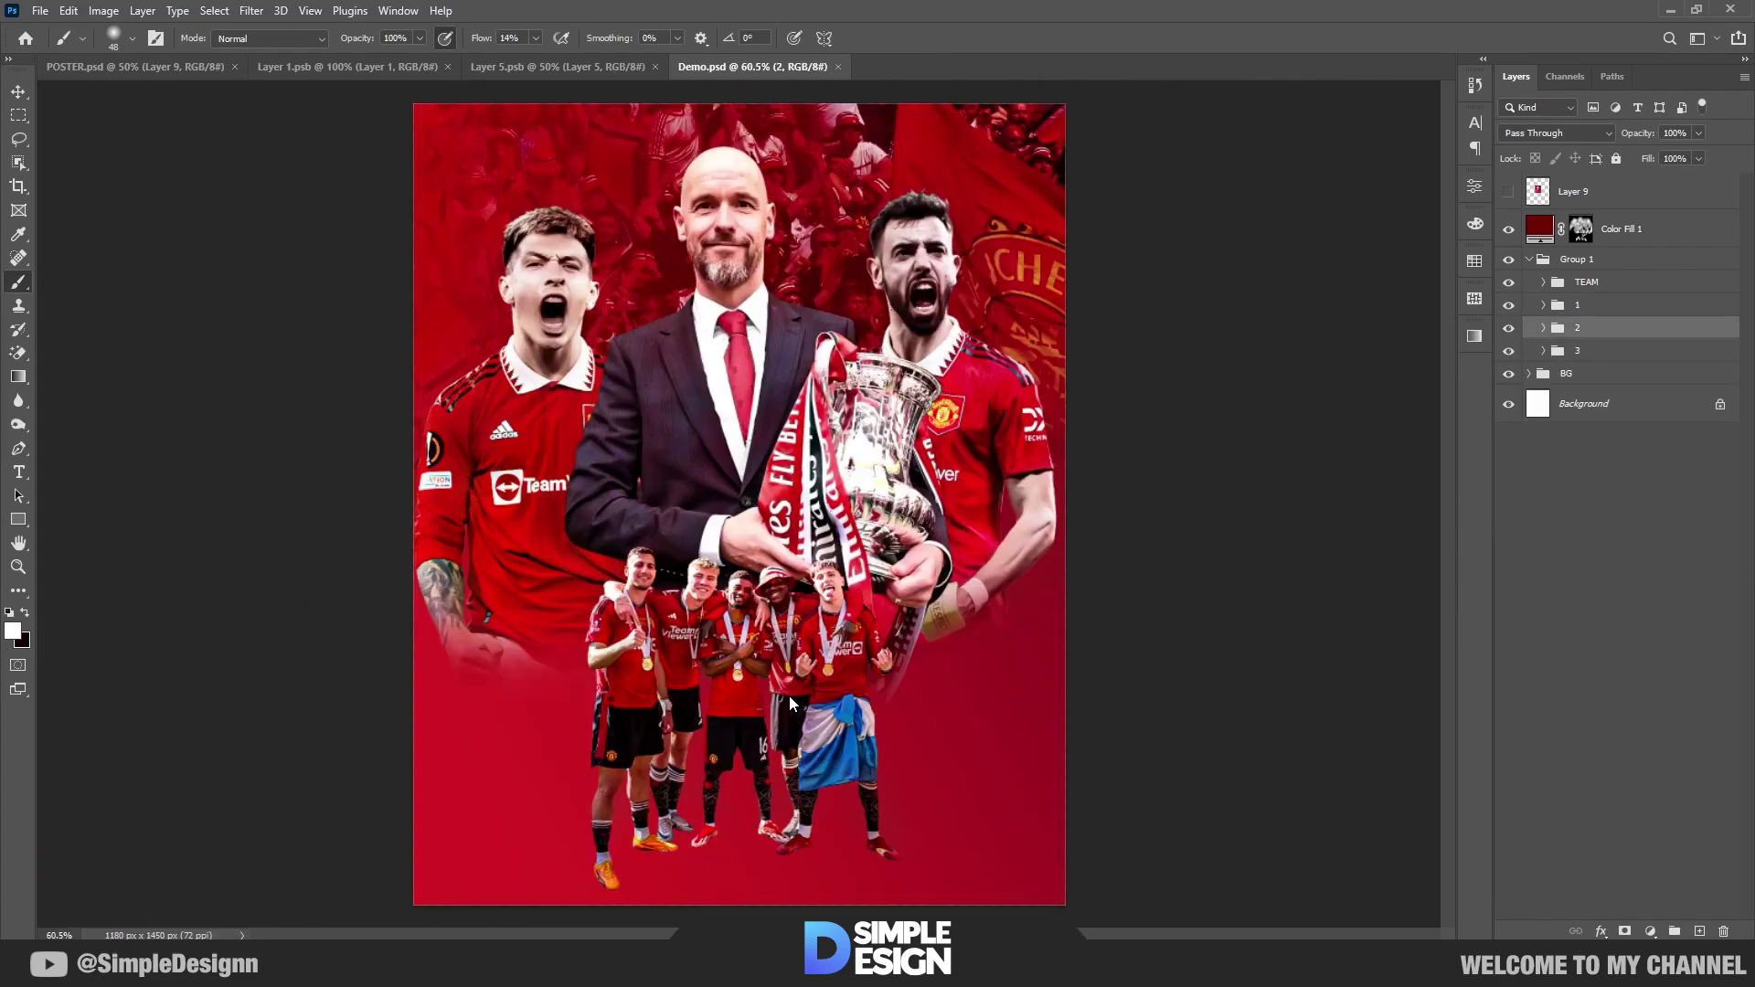
Step: Duplicate the Team layer inside the TEAM group and rename the lower original as Shadow
key(v)
click(1544, 283)
click(1600, 387)
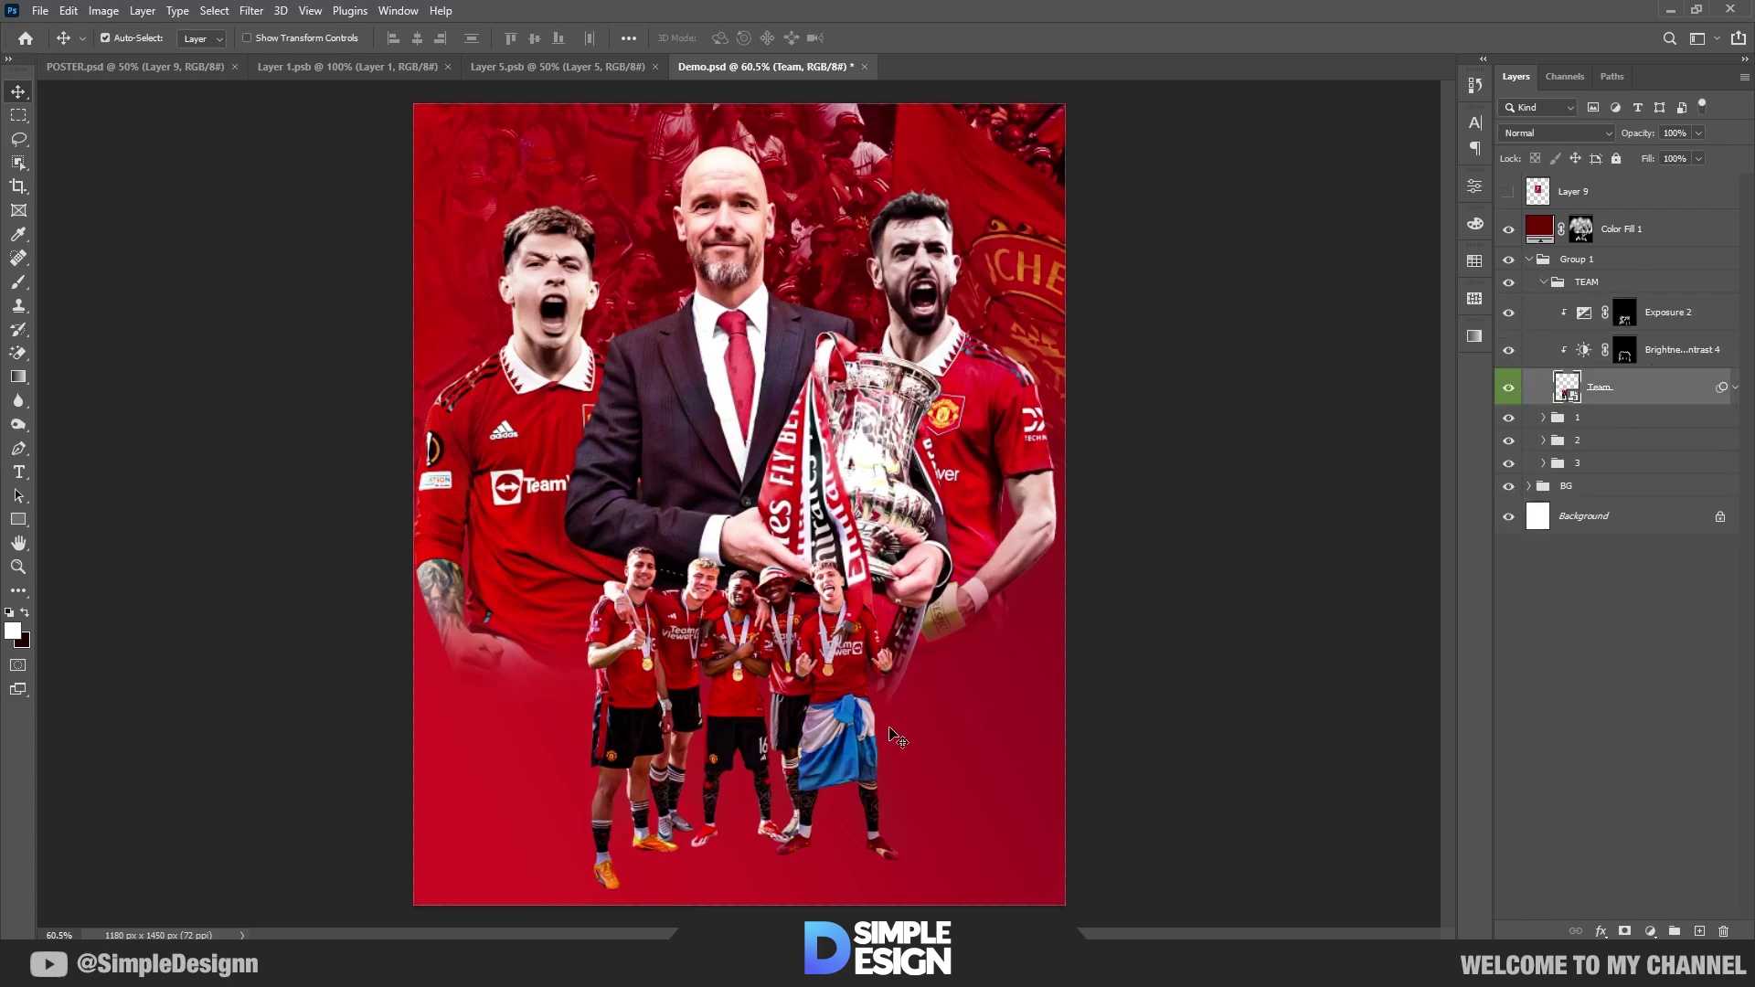
scroll(981, 475, up, 5)
key(ctrl+j)
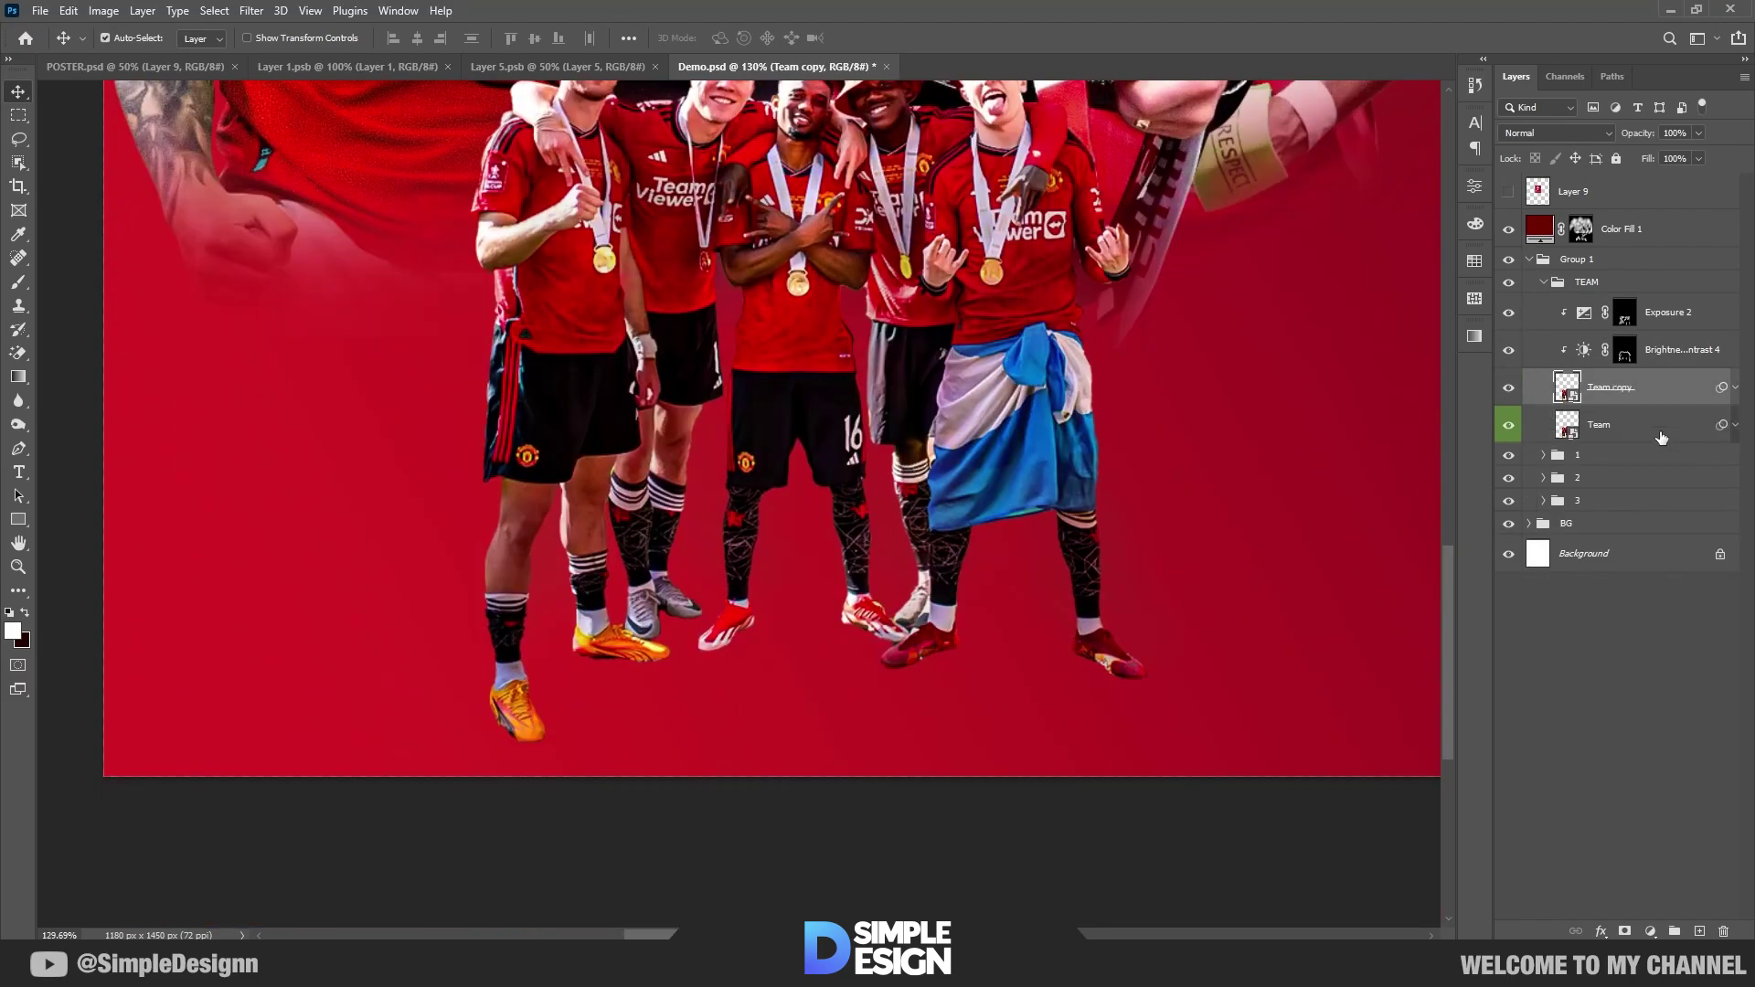
double_click(1598, 425)
text(Shadow)
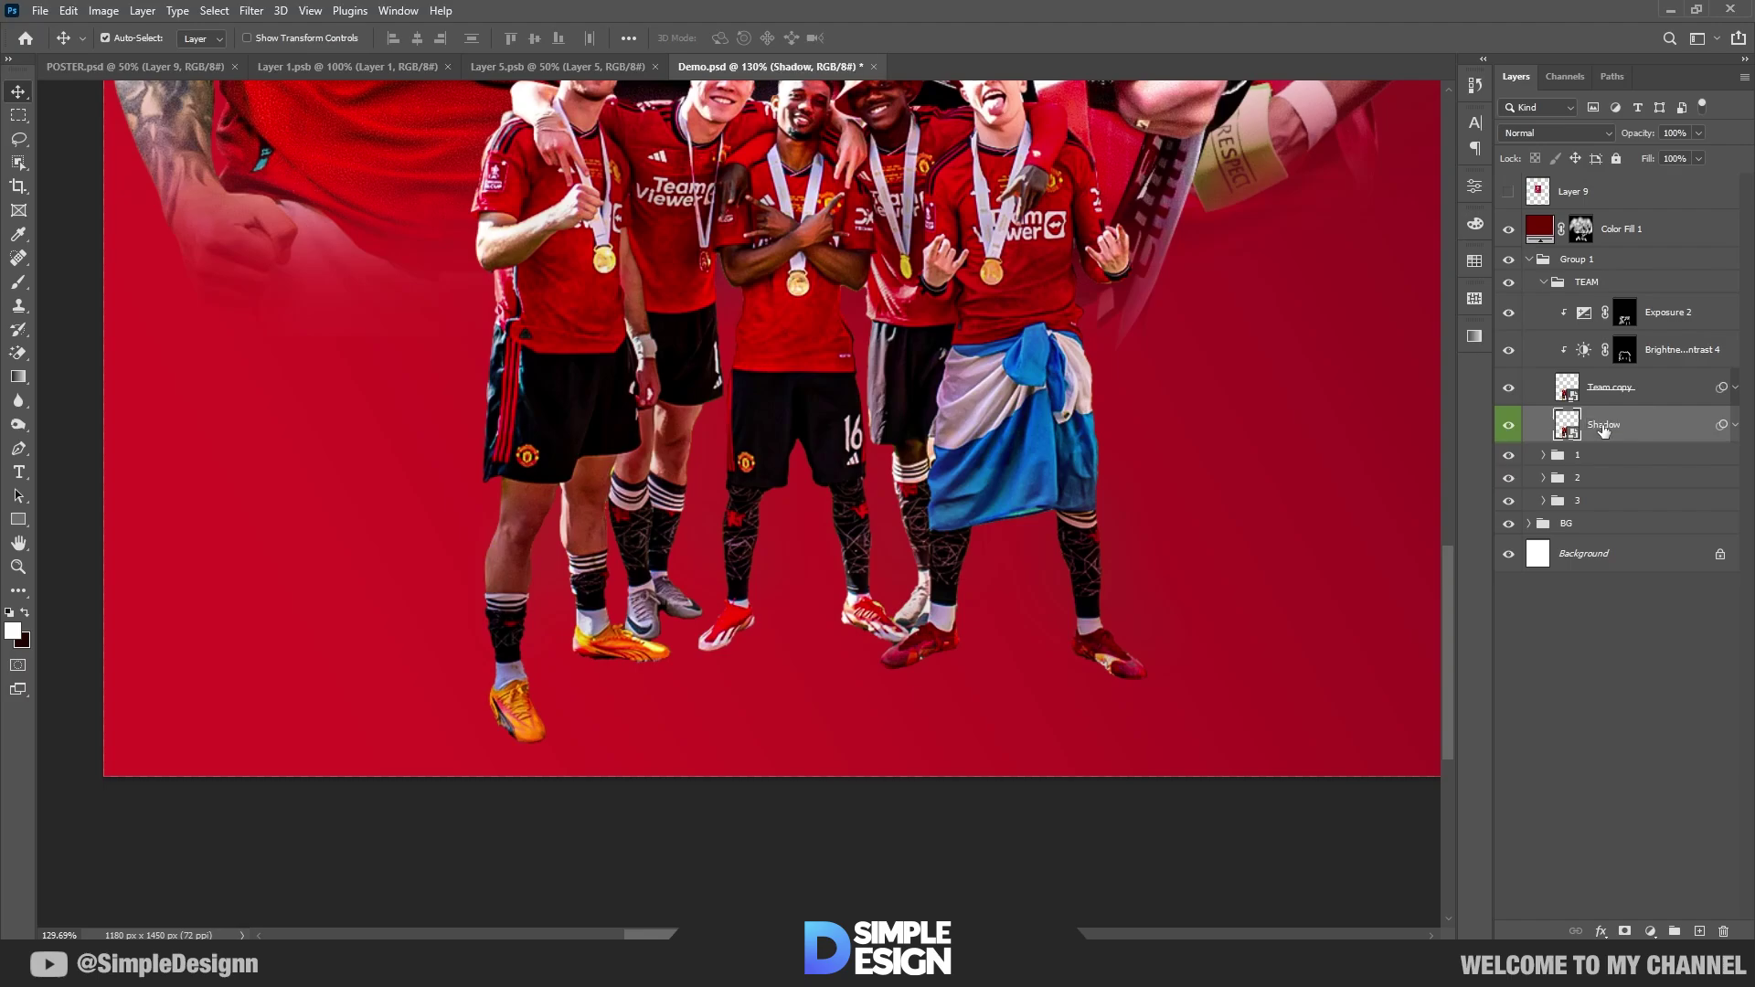
Step: Flip the Shadow layer vertically and move it down so the mirrored feet meet the team players' shoes
key(ctrl+t)
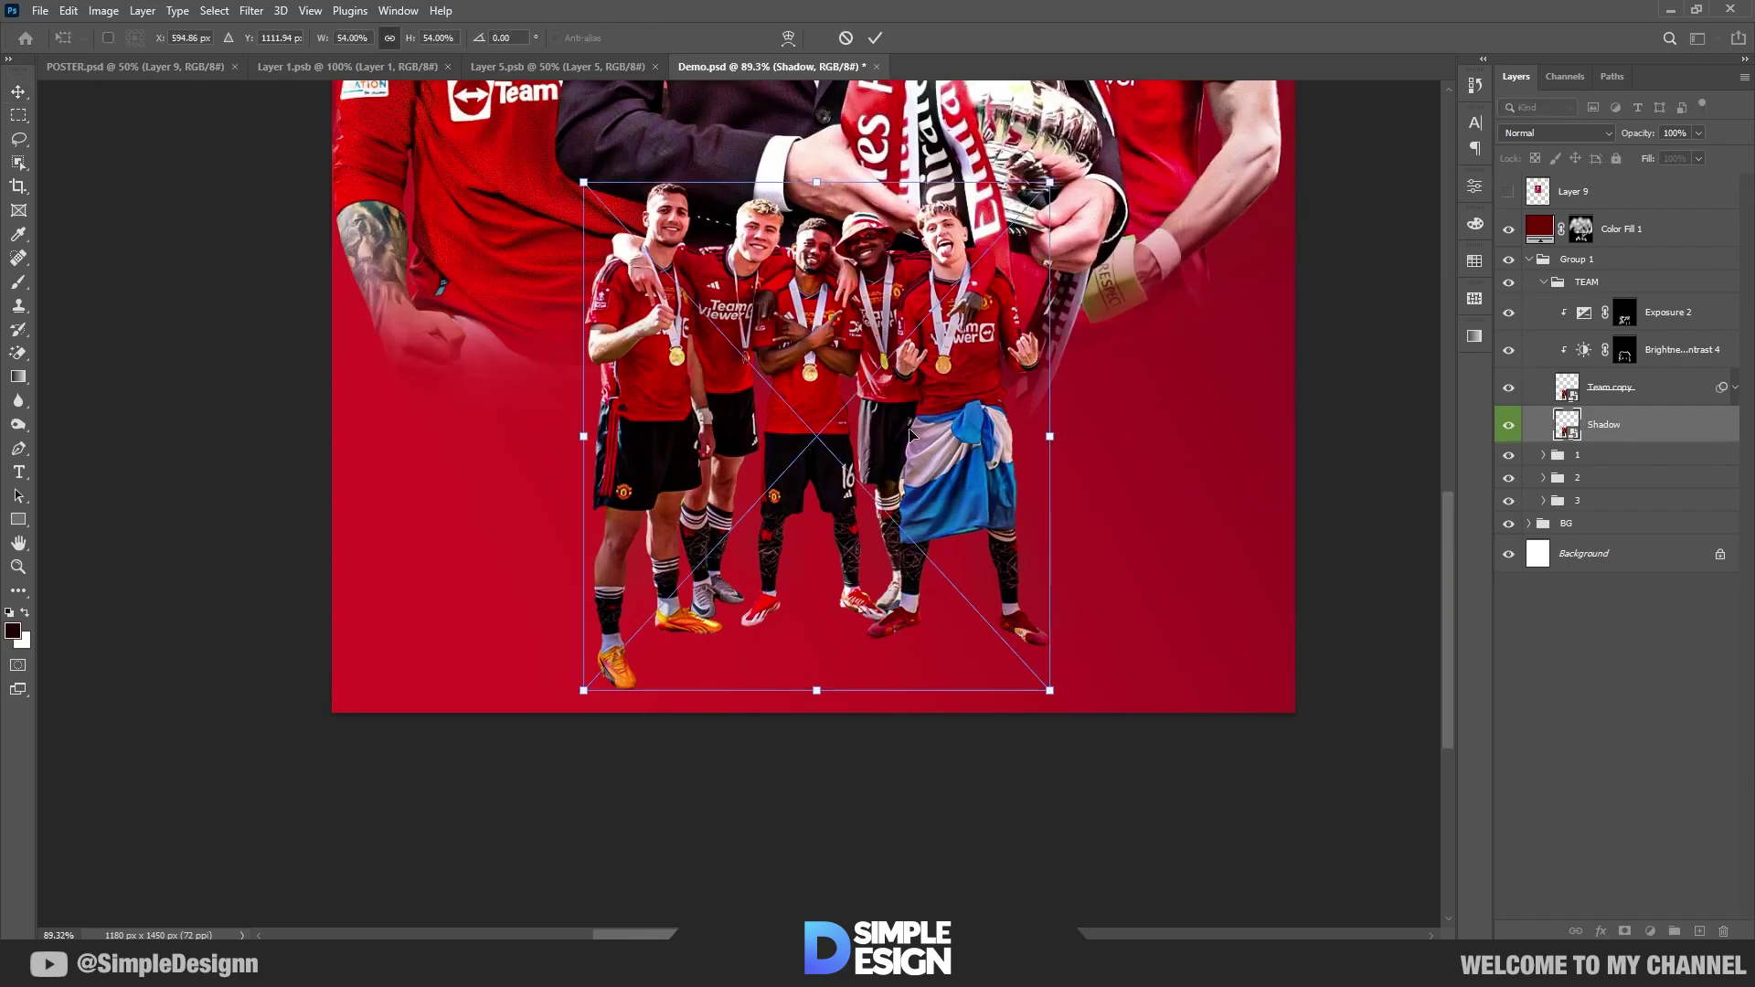
drag(838, 570, 839, 624)
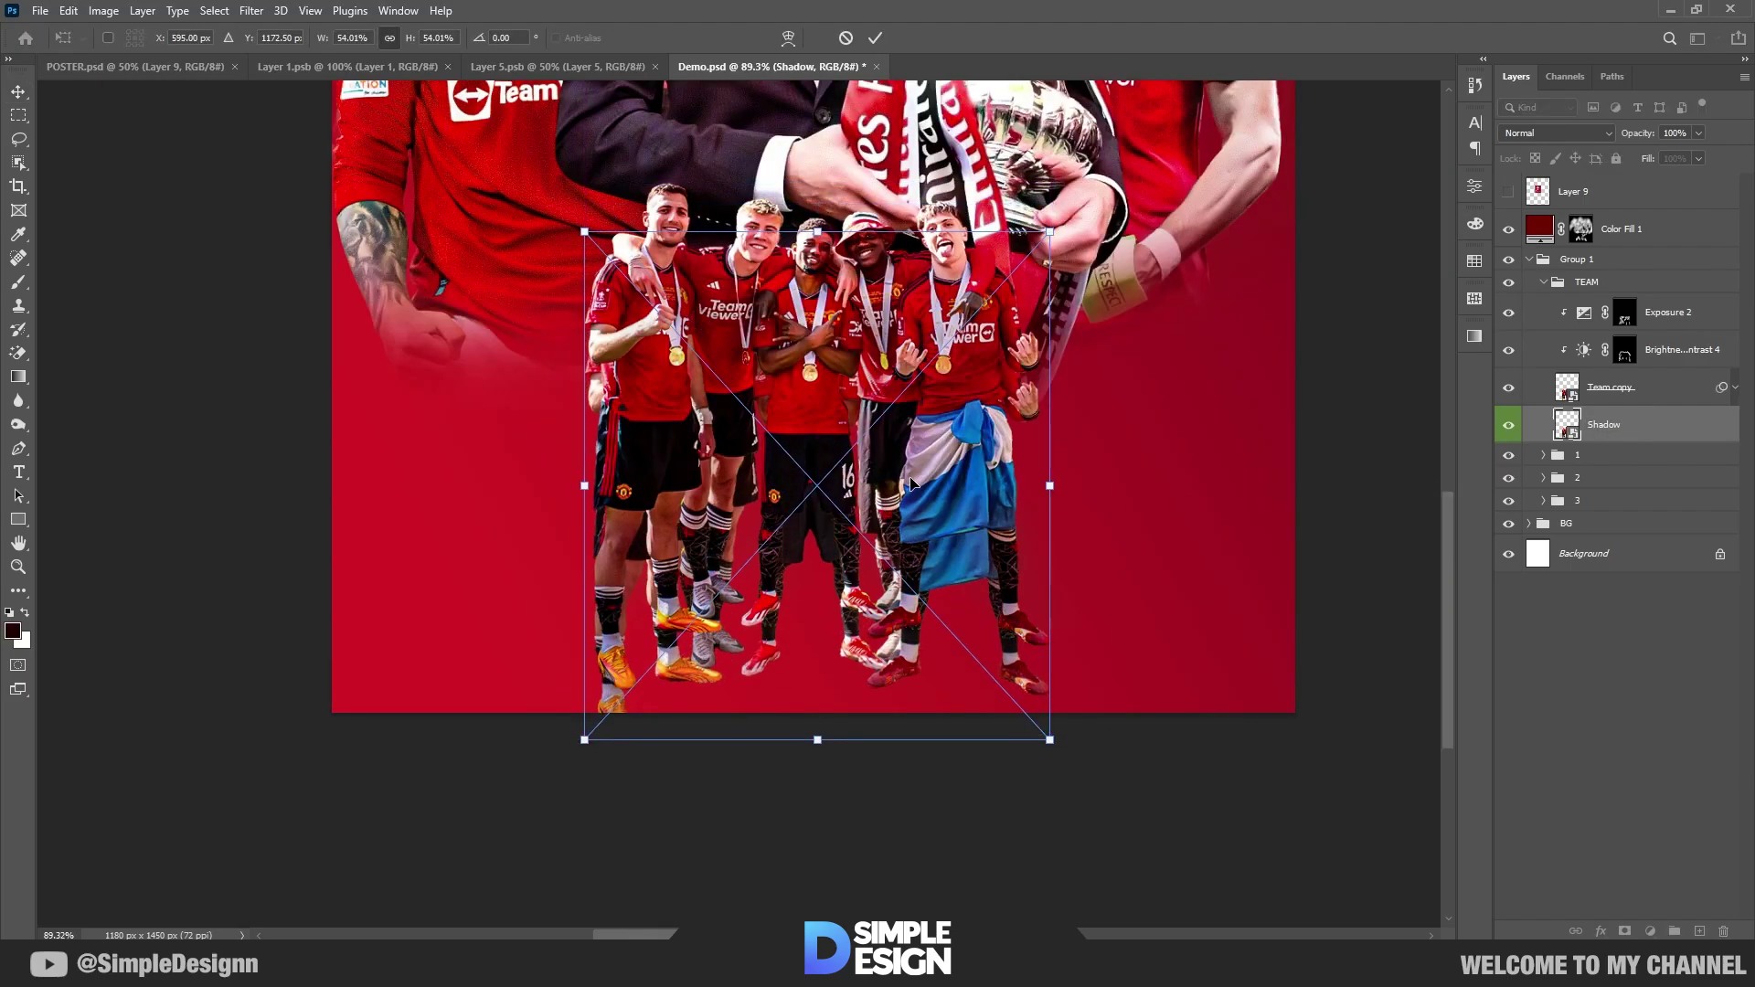
right_click(914, 478)
click(999, 779)
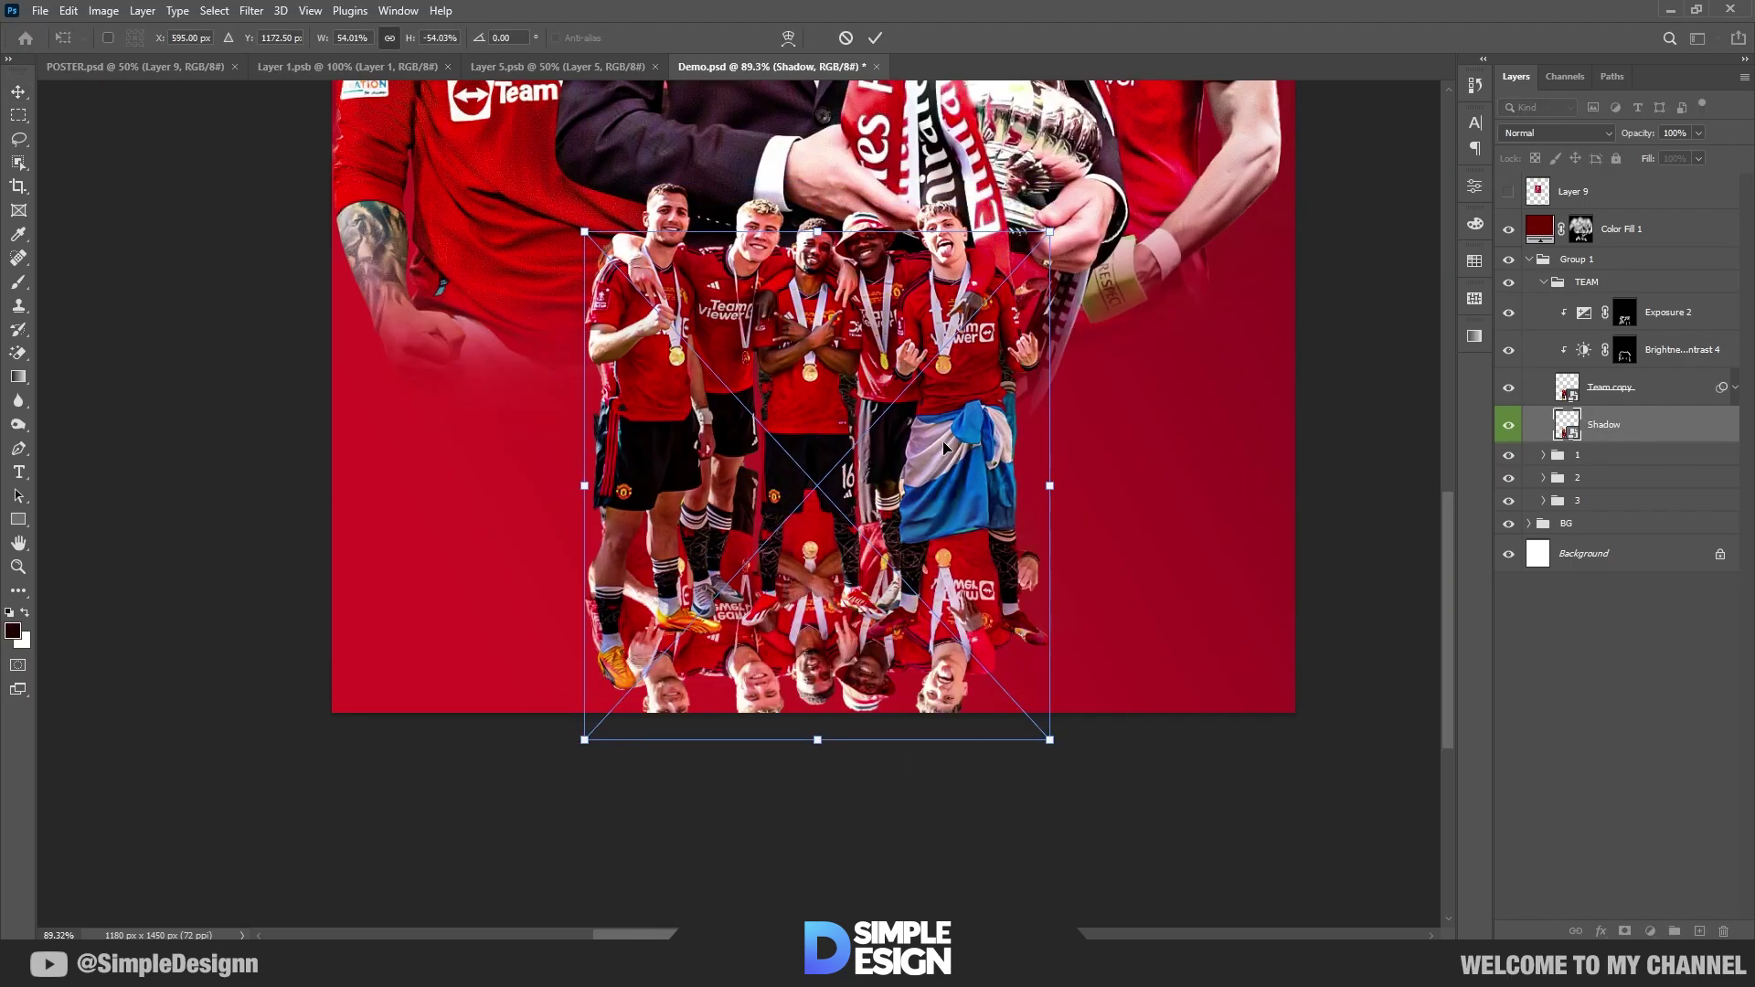
drag(945, 448, 944, 719)
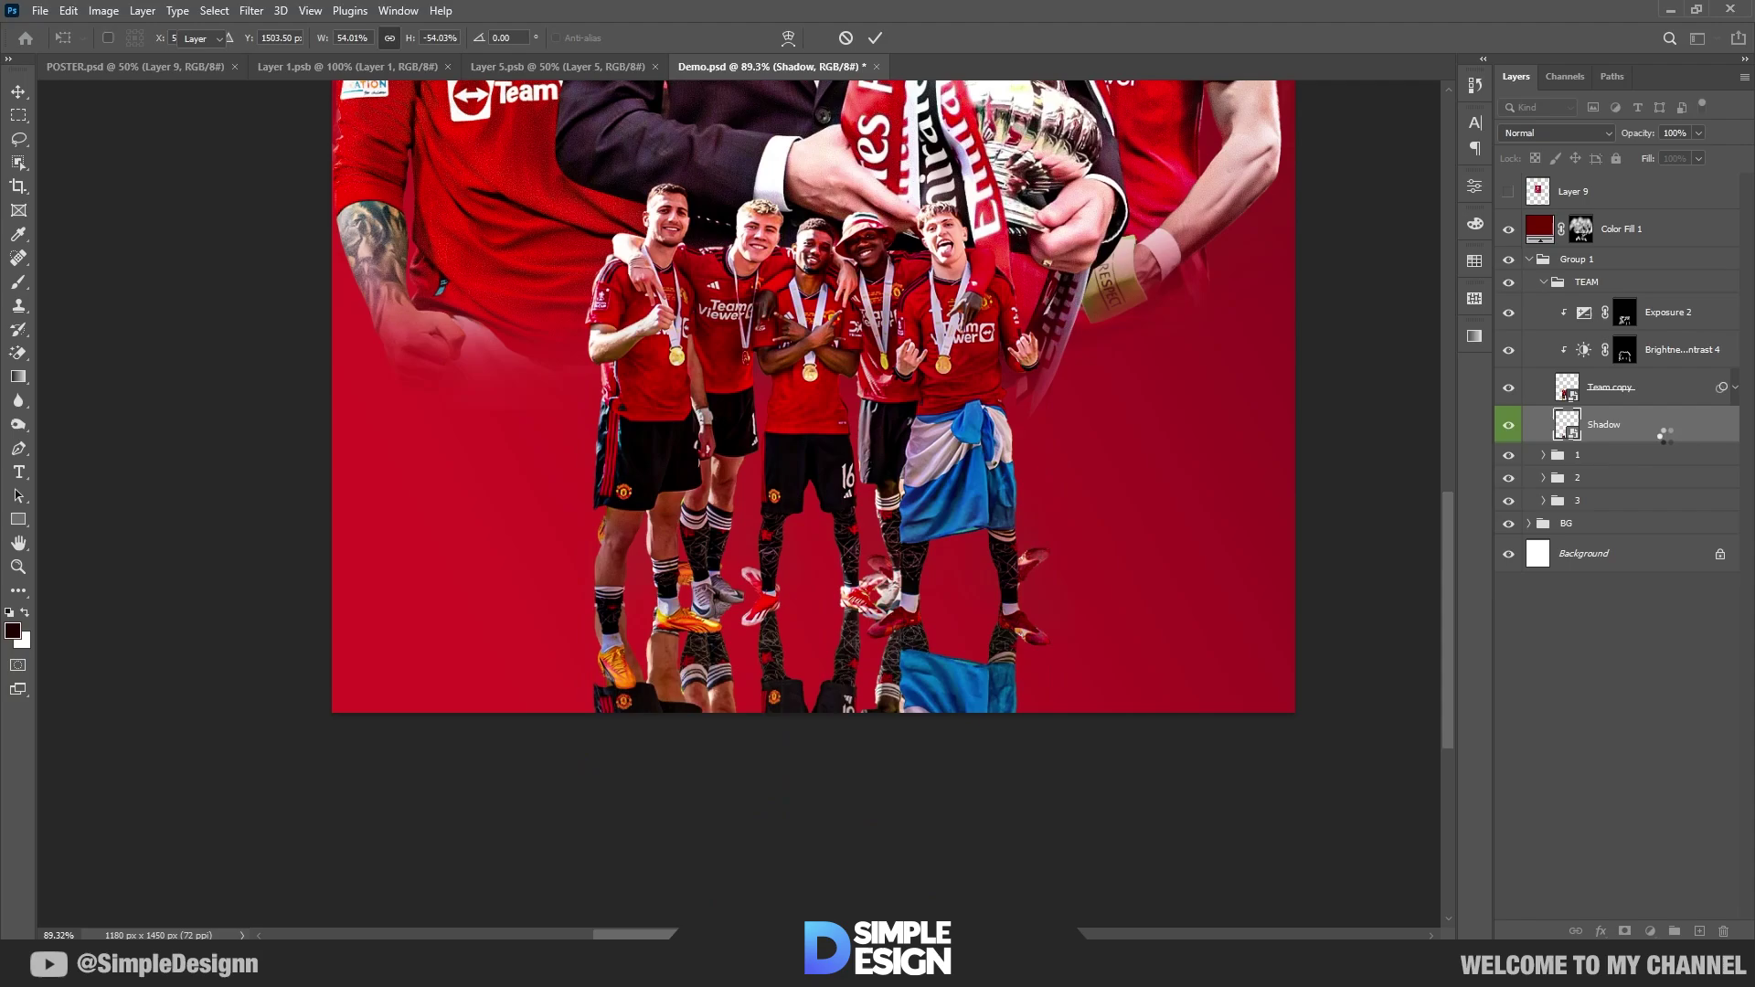
key(Return)
Step: Rasterize the Shadow layer and fill its silhouette with the near-black red foreground color
right_click(1635, 435)
click(1600, 499)
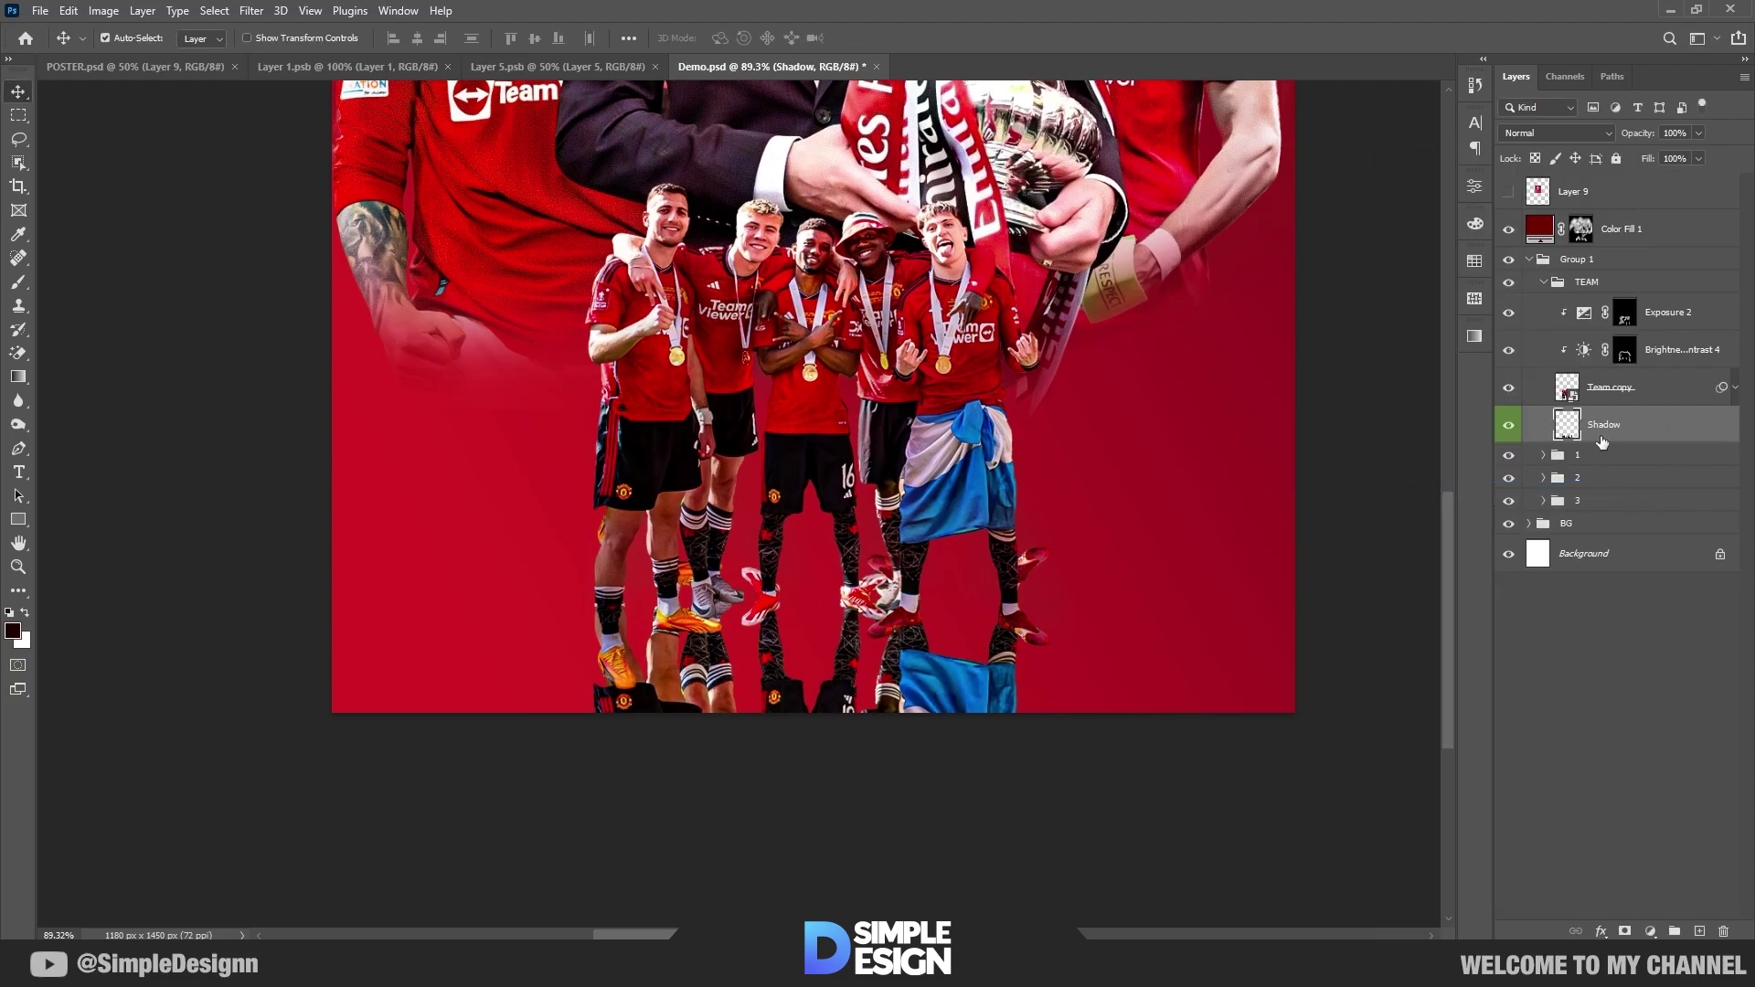
ctrl+click(1568, 426)
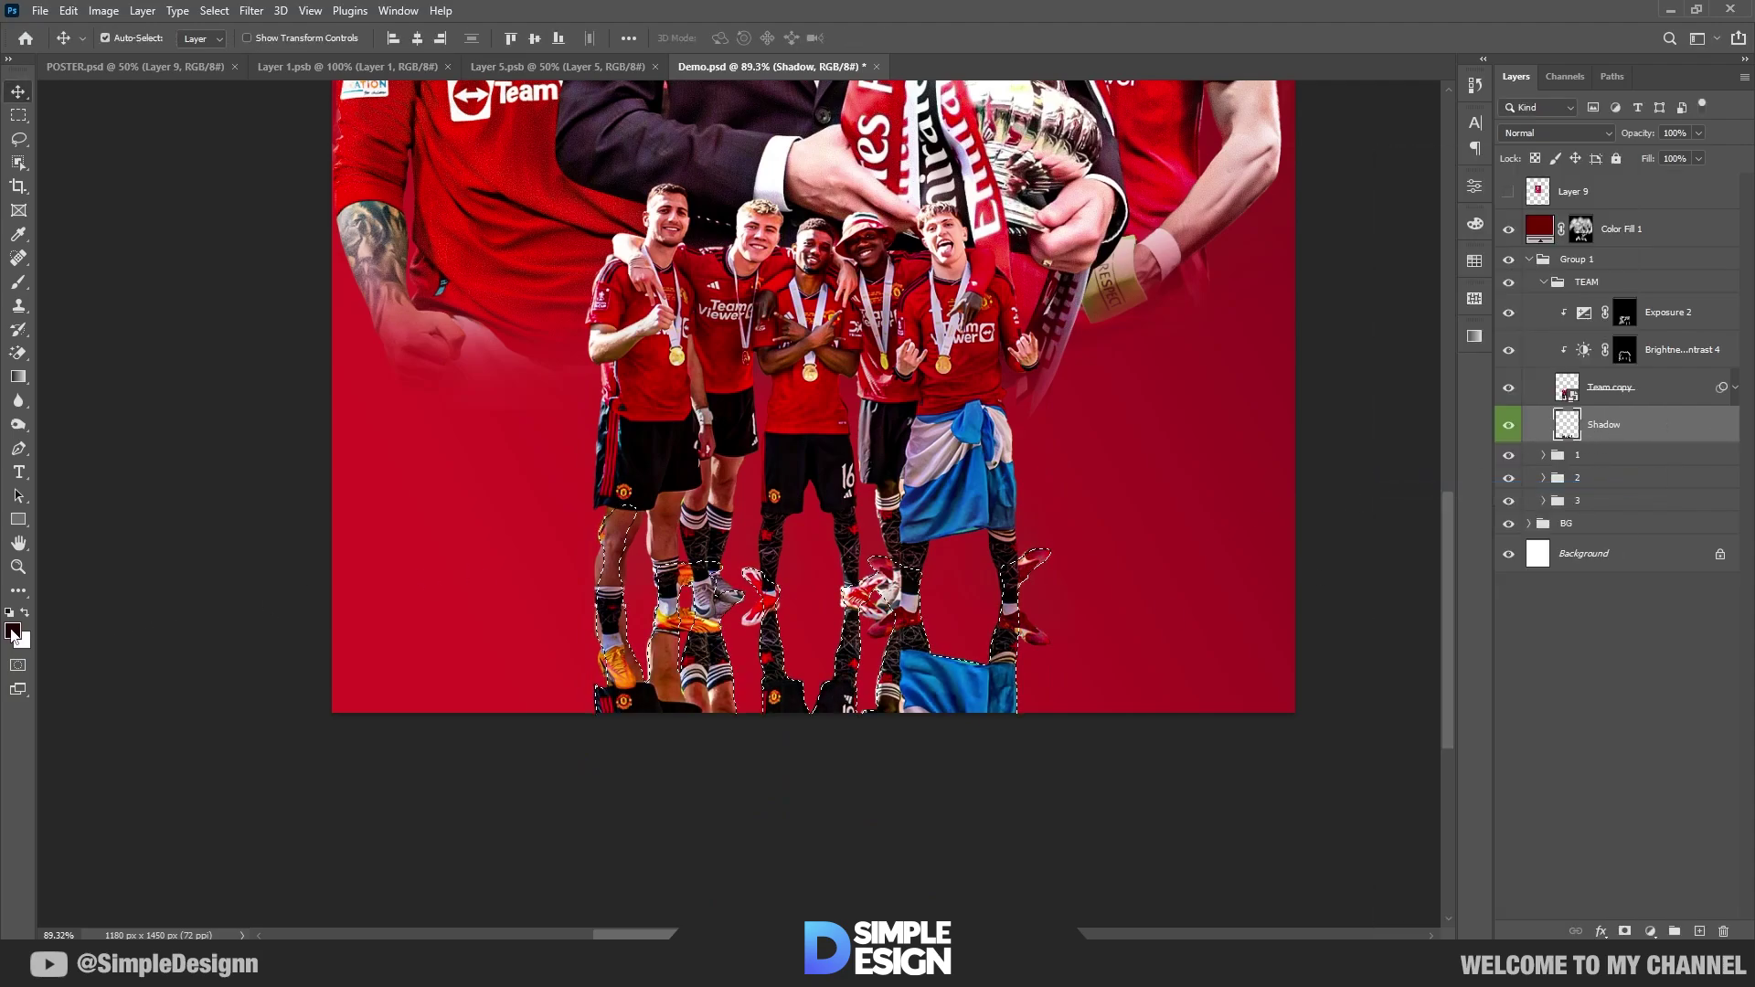
click(13, 630)
key(Return)
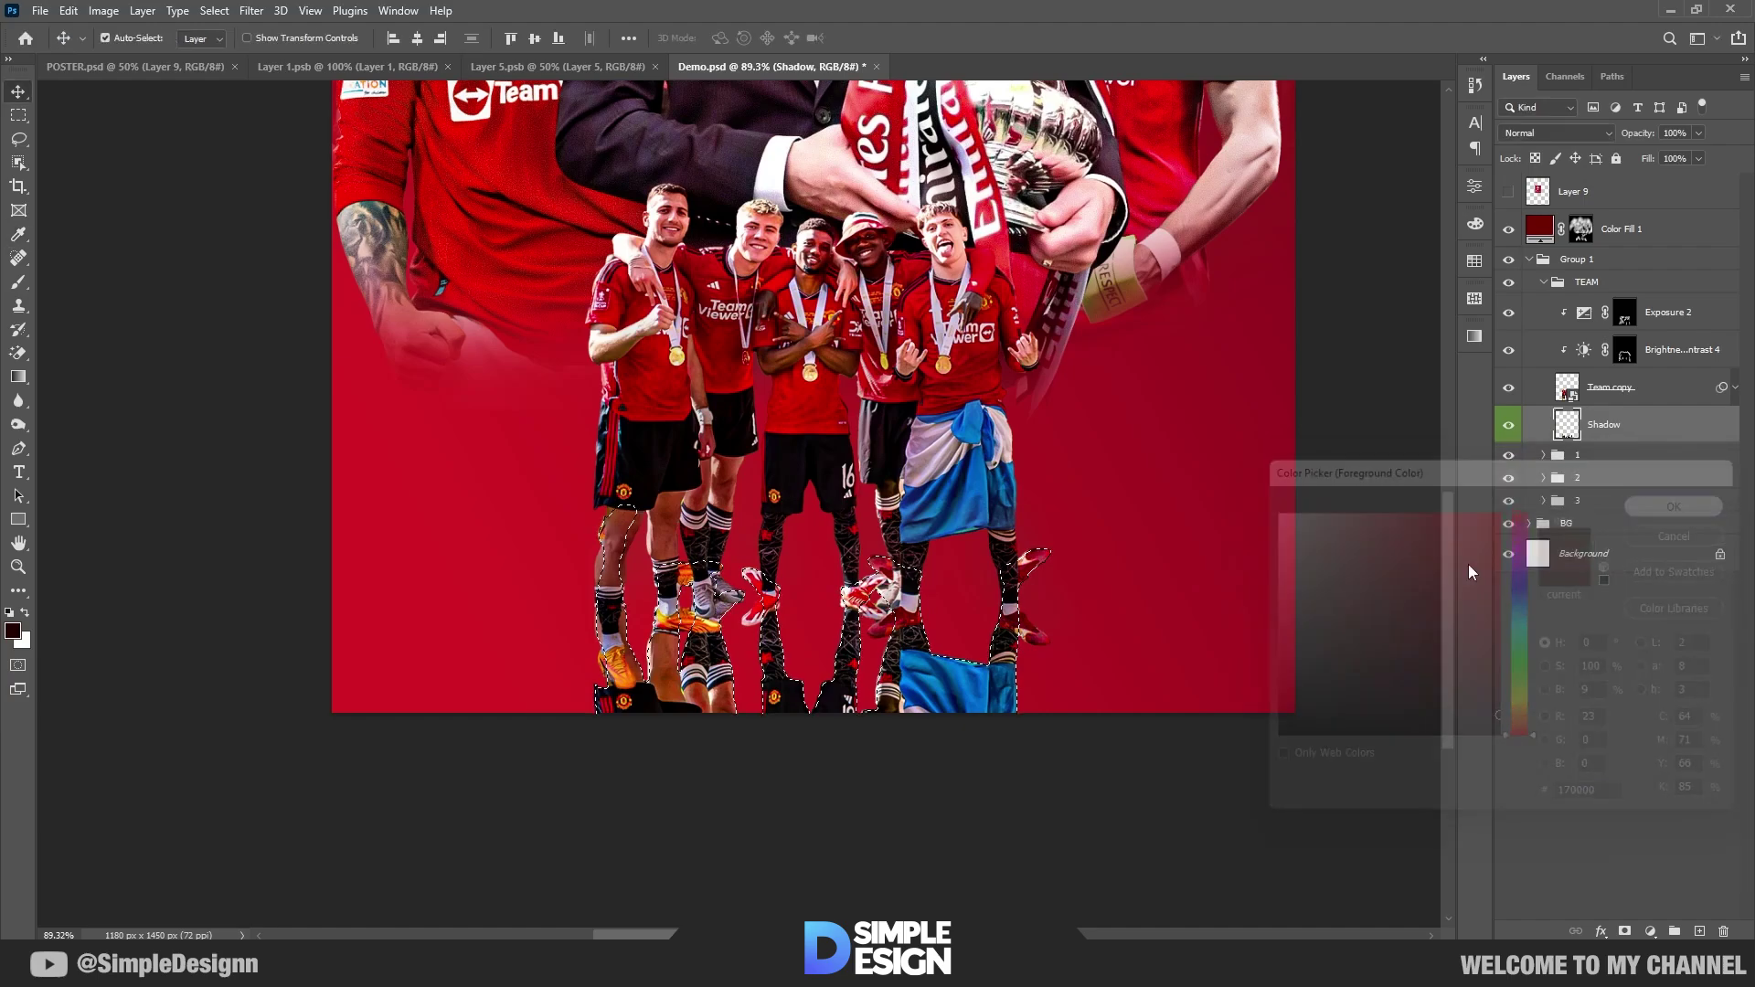
key(alt+BackSpace)
key(ctrl+d)
Step: Lower the Shadow layer so the dark silhouette starts just beneath the team players' shoes
scroll(951, 665, up, 3)
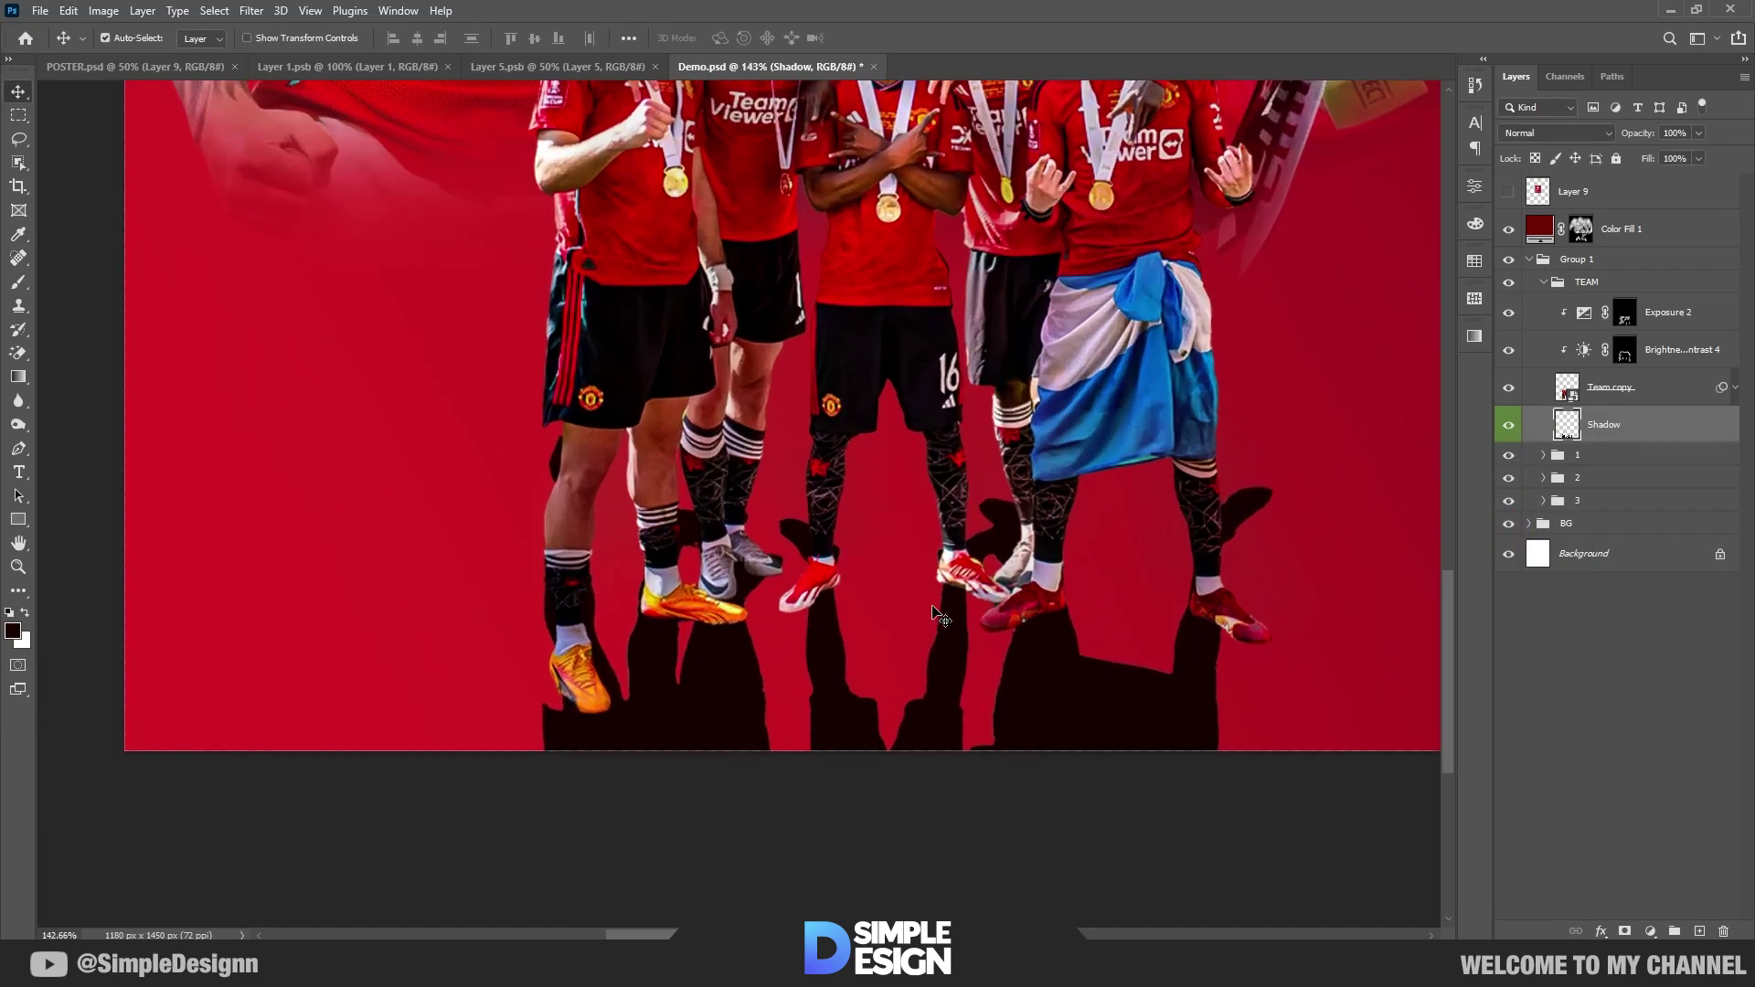
key(ctrl+t)
drag(1033, 552, 1031, 631)
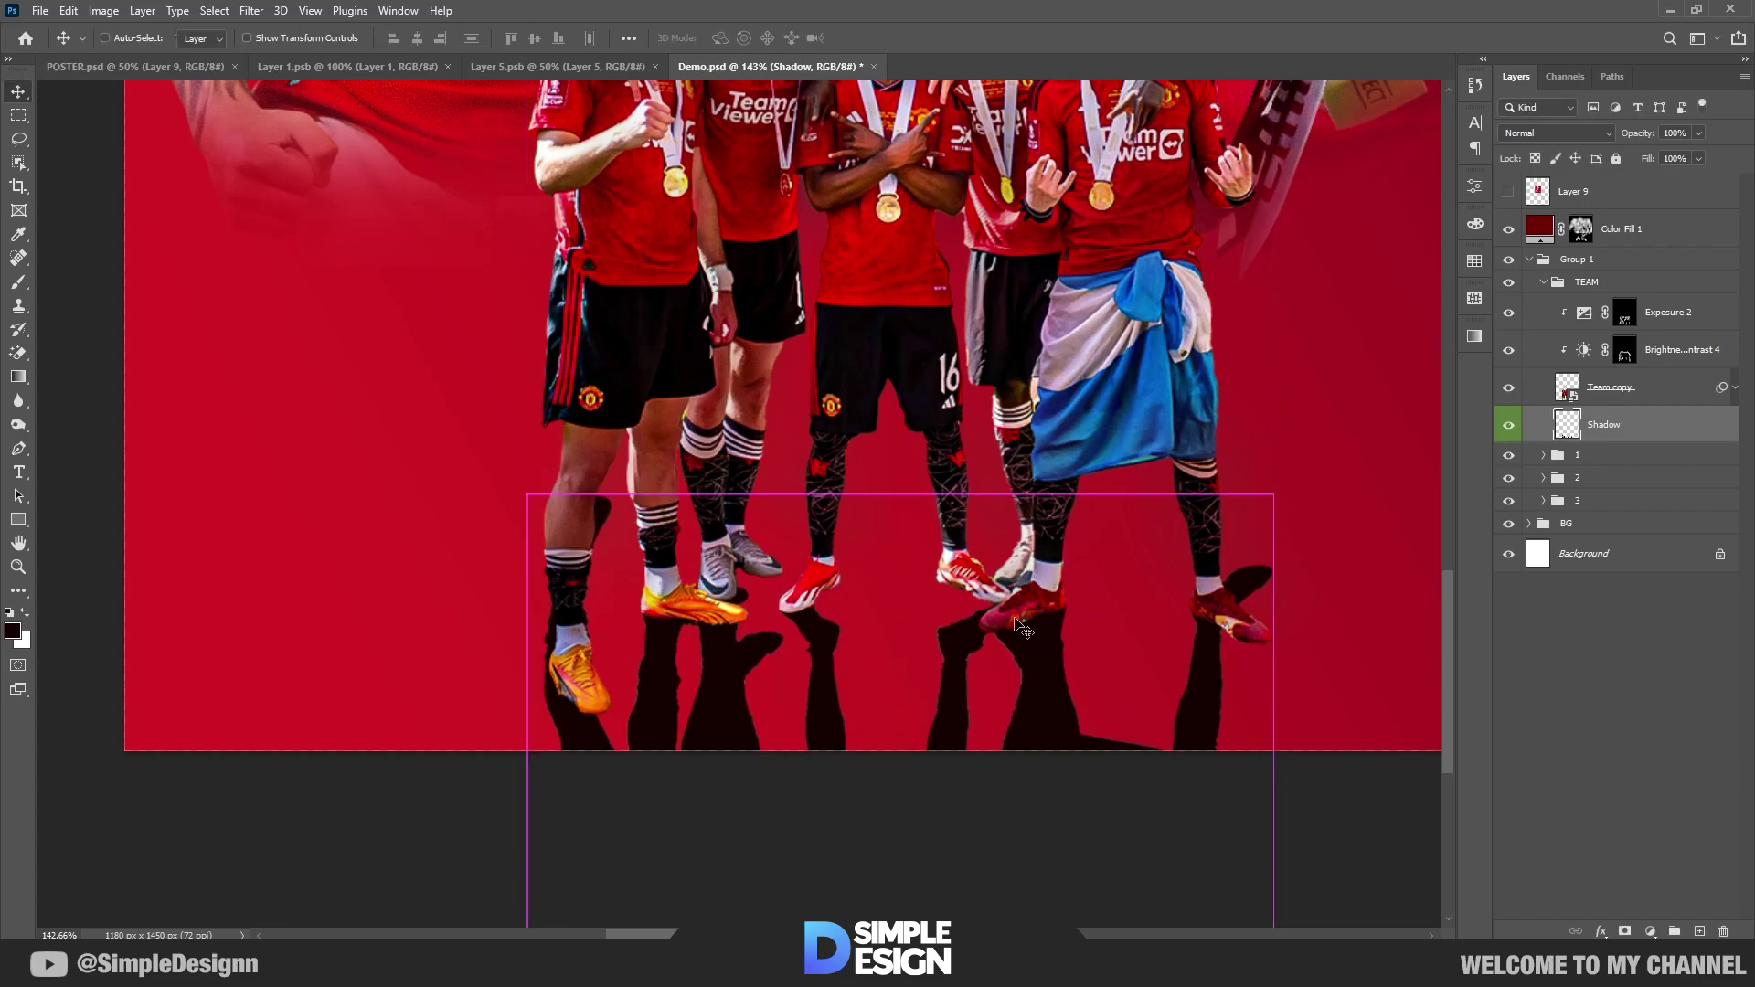
Step: Warp the Shadow layer with added split points so the shadow meets the middle player's shoes and the inner foot beside them
right_click(1026, 623)
click(1041, 730)
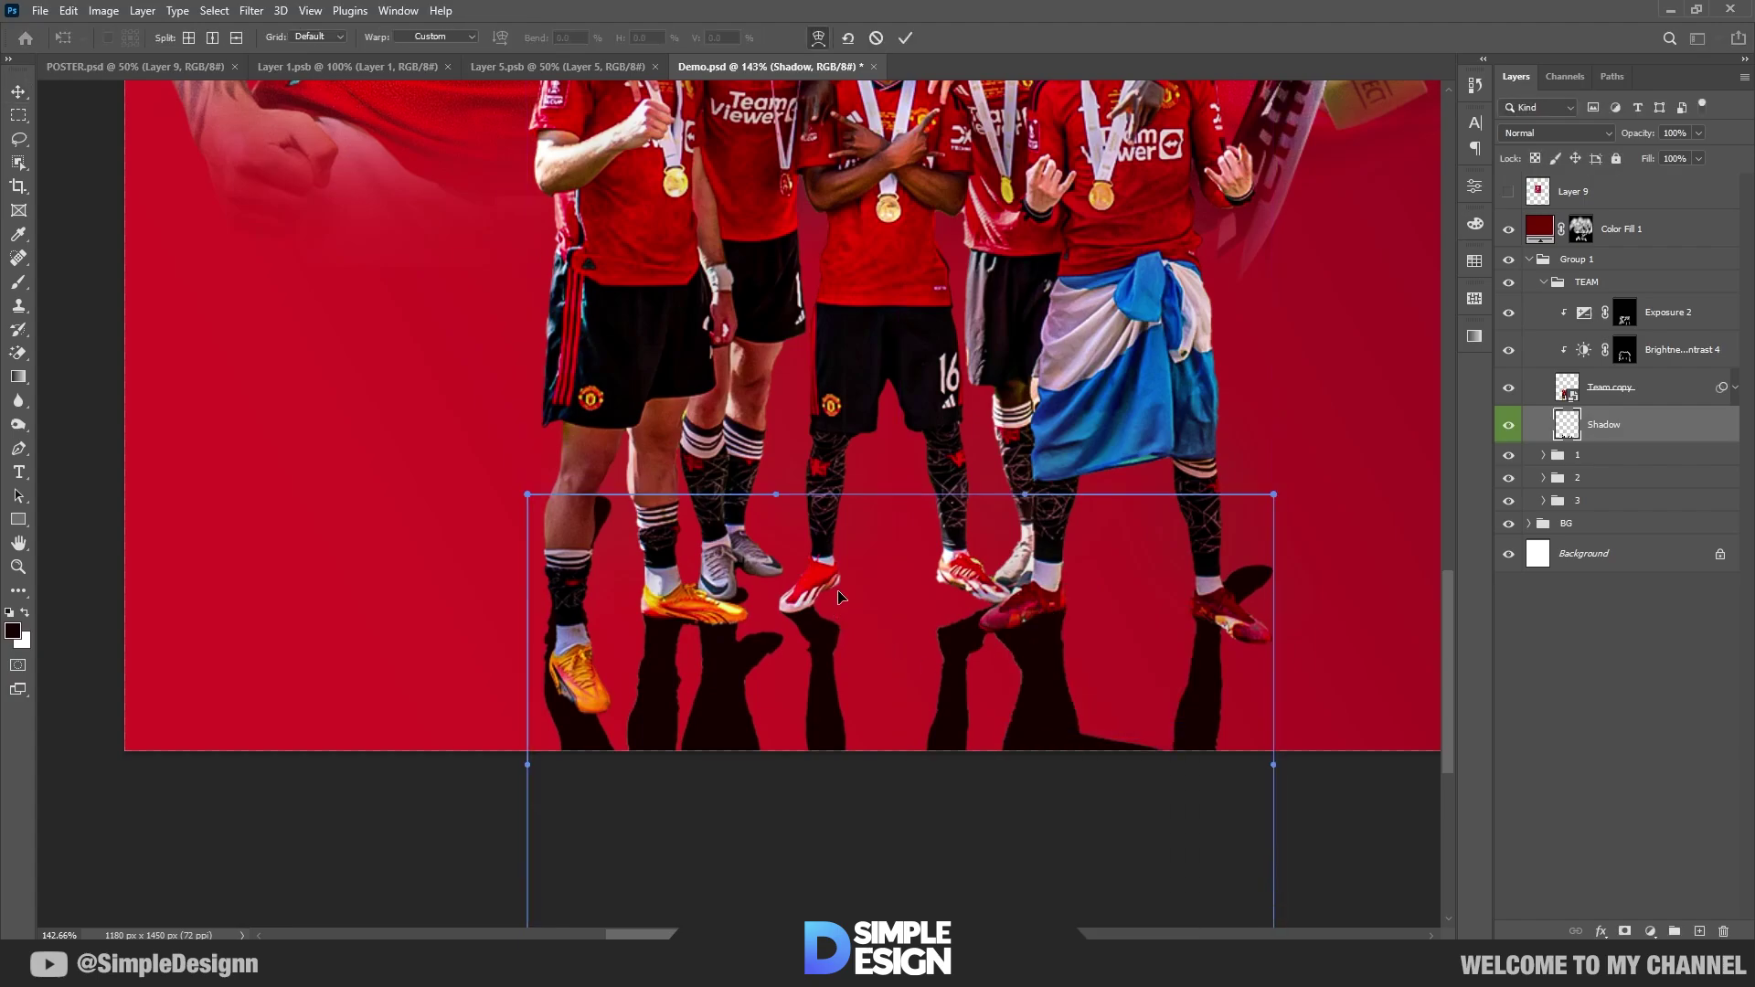
mouse_move(839, 497)
mouse_down()
mouse_move(776, 456)
mouse_move(783, 478)
mouse_move(849, 501)
mouse_up()
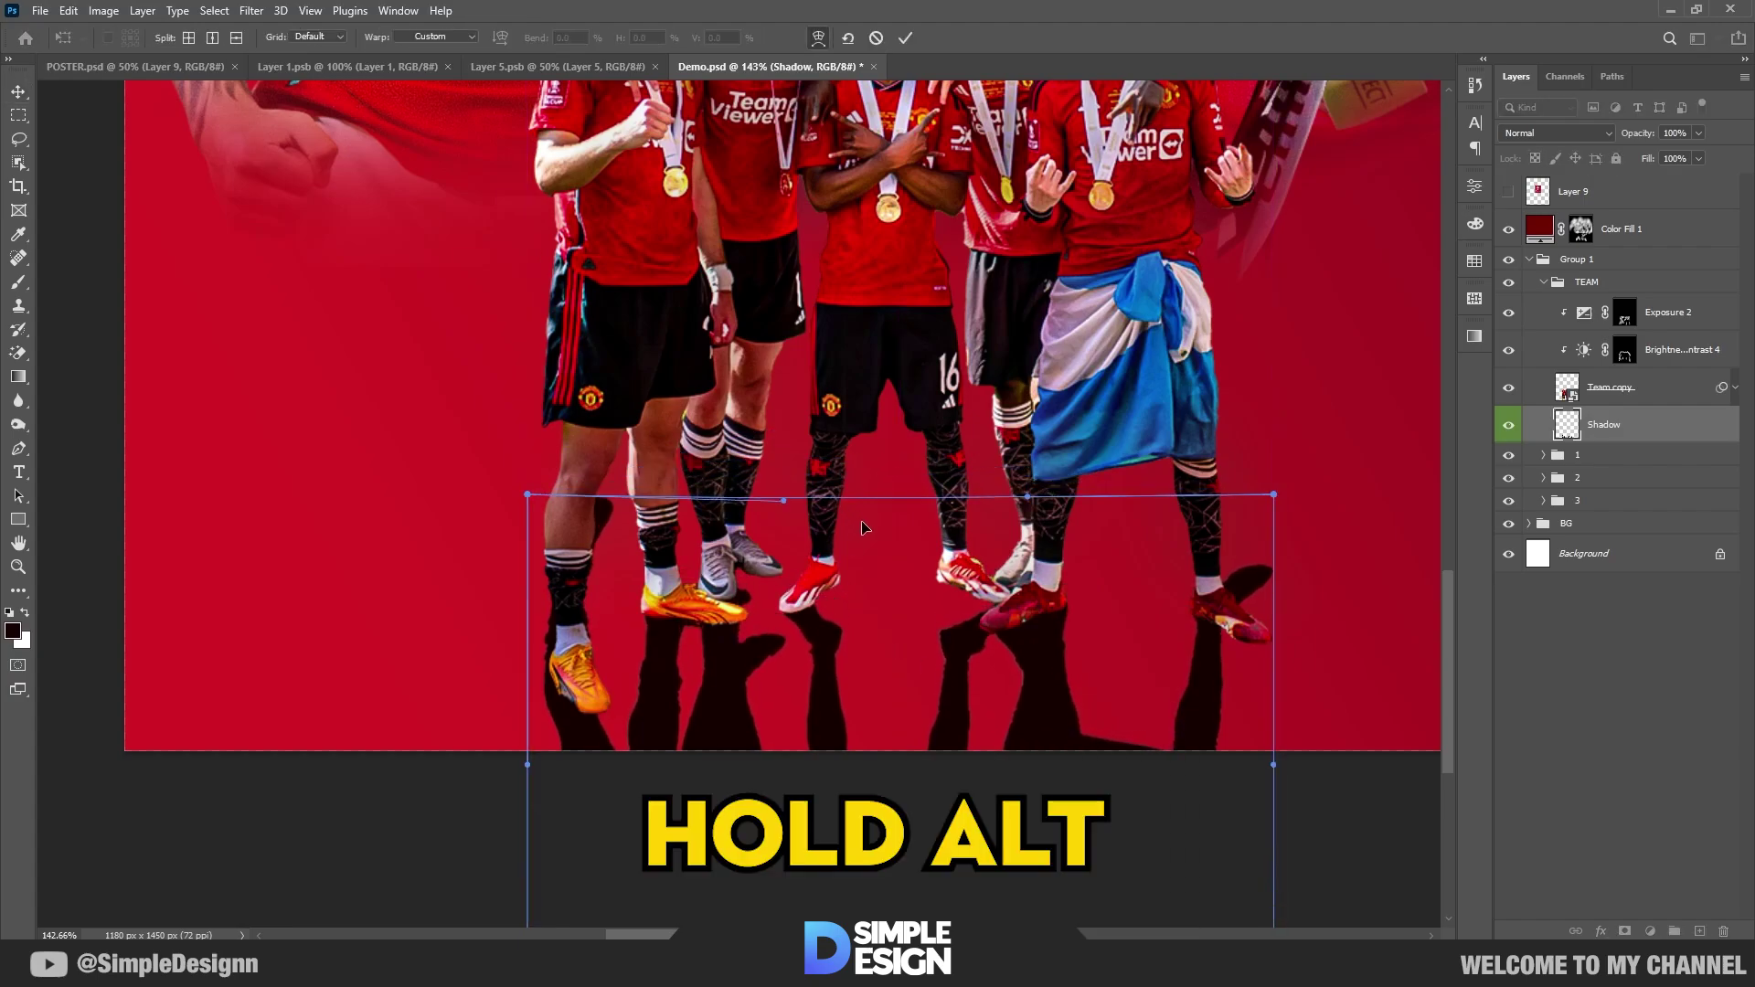
drag(842, 622, 787, 643)
alt+click(787, 591)
alt+click(948, 593)
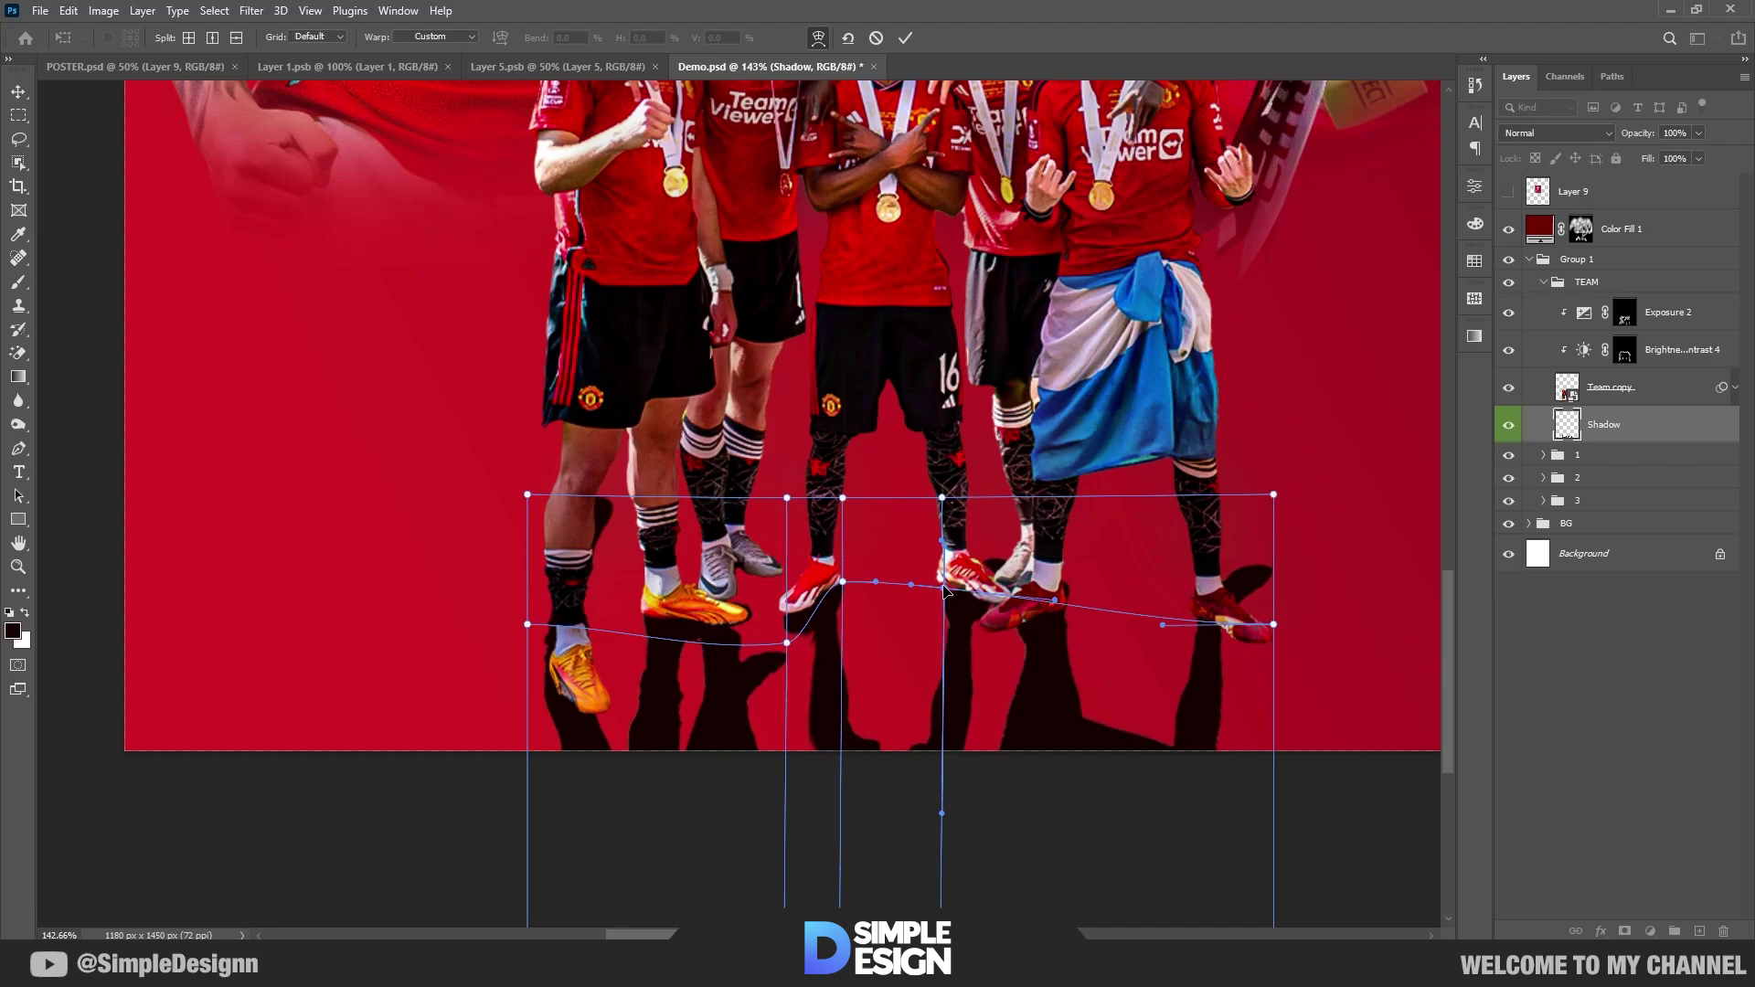
drag(941, 588, 993, 625)
alt+click(992, 564)
drag(993, 564, 995, 594)
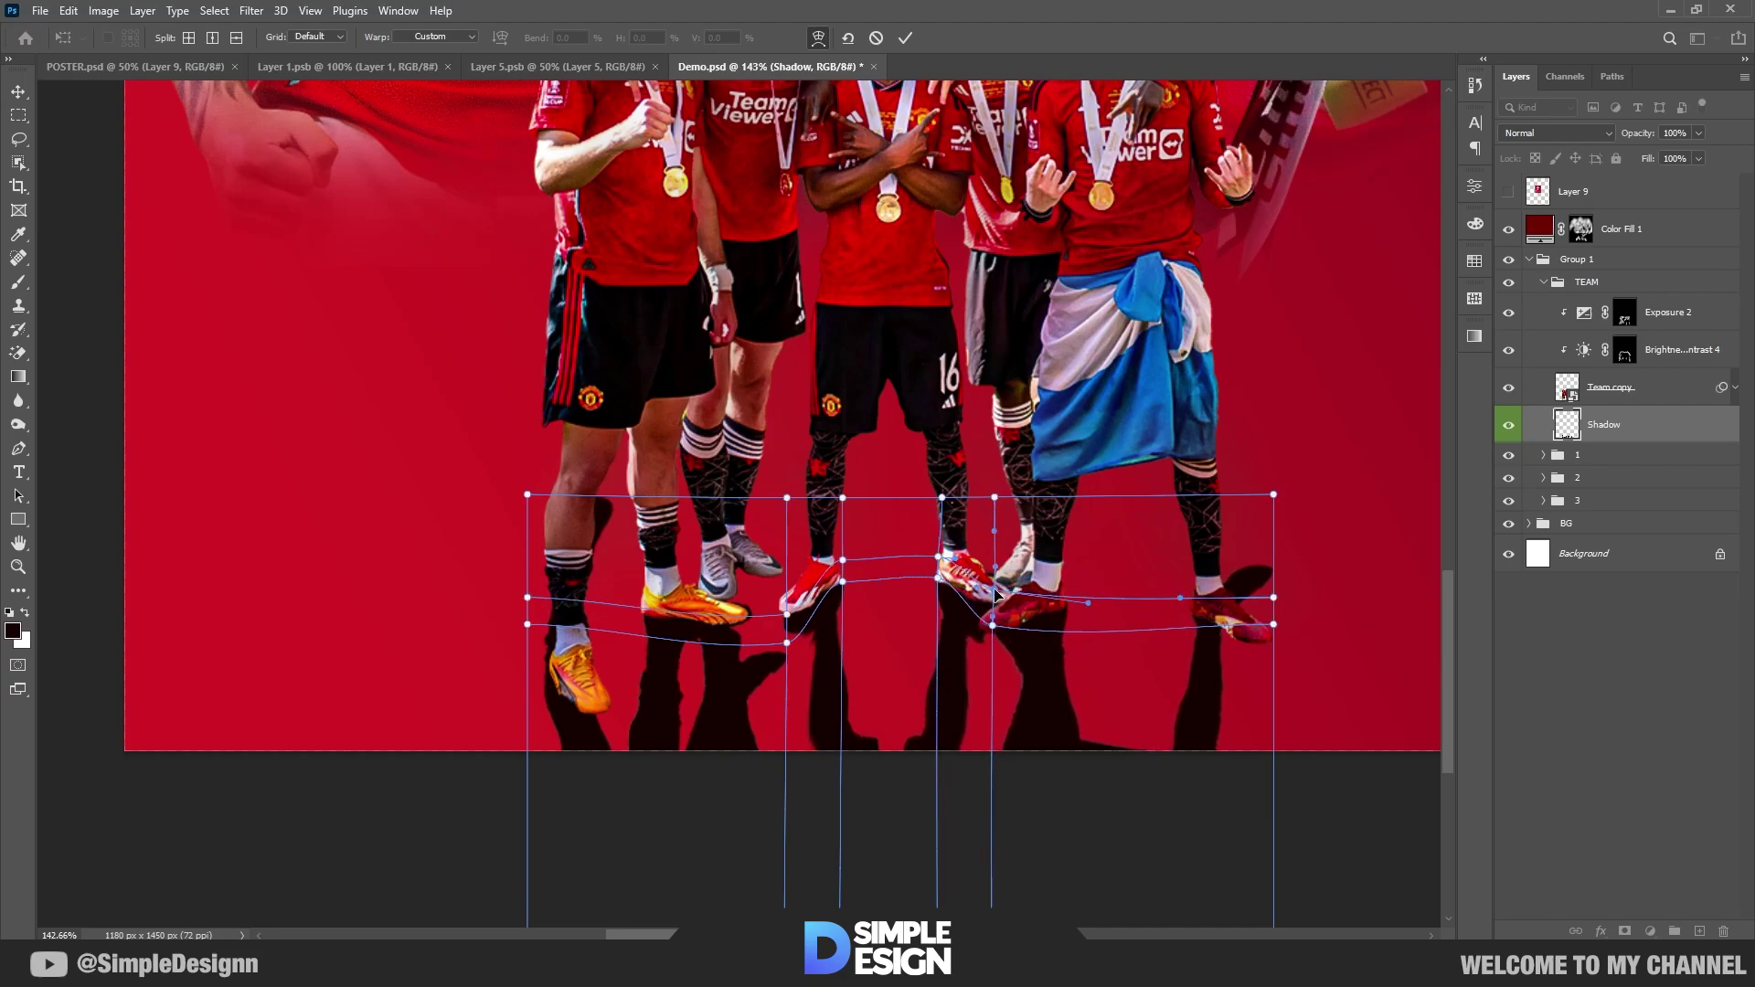
Step: Bend the right end of the shadow warp and split it again to fit the shadow under the outermost right player's shoe
mouse_move(1277, 623)
mouse_down()
mouse_move(1277, 650)
mouse_move(1277, 621)
mouse_up()
drag(1274, 496, 1275, 550)
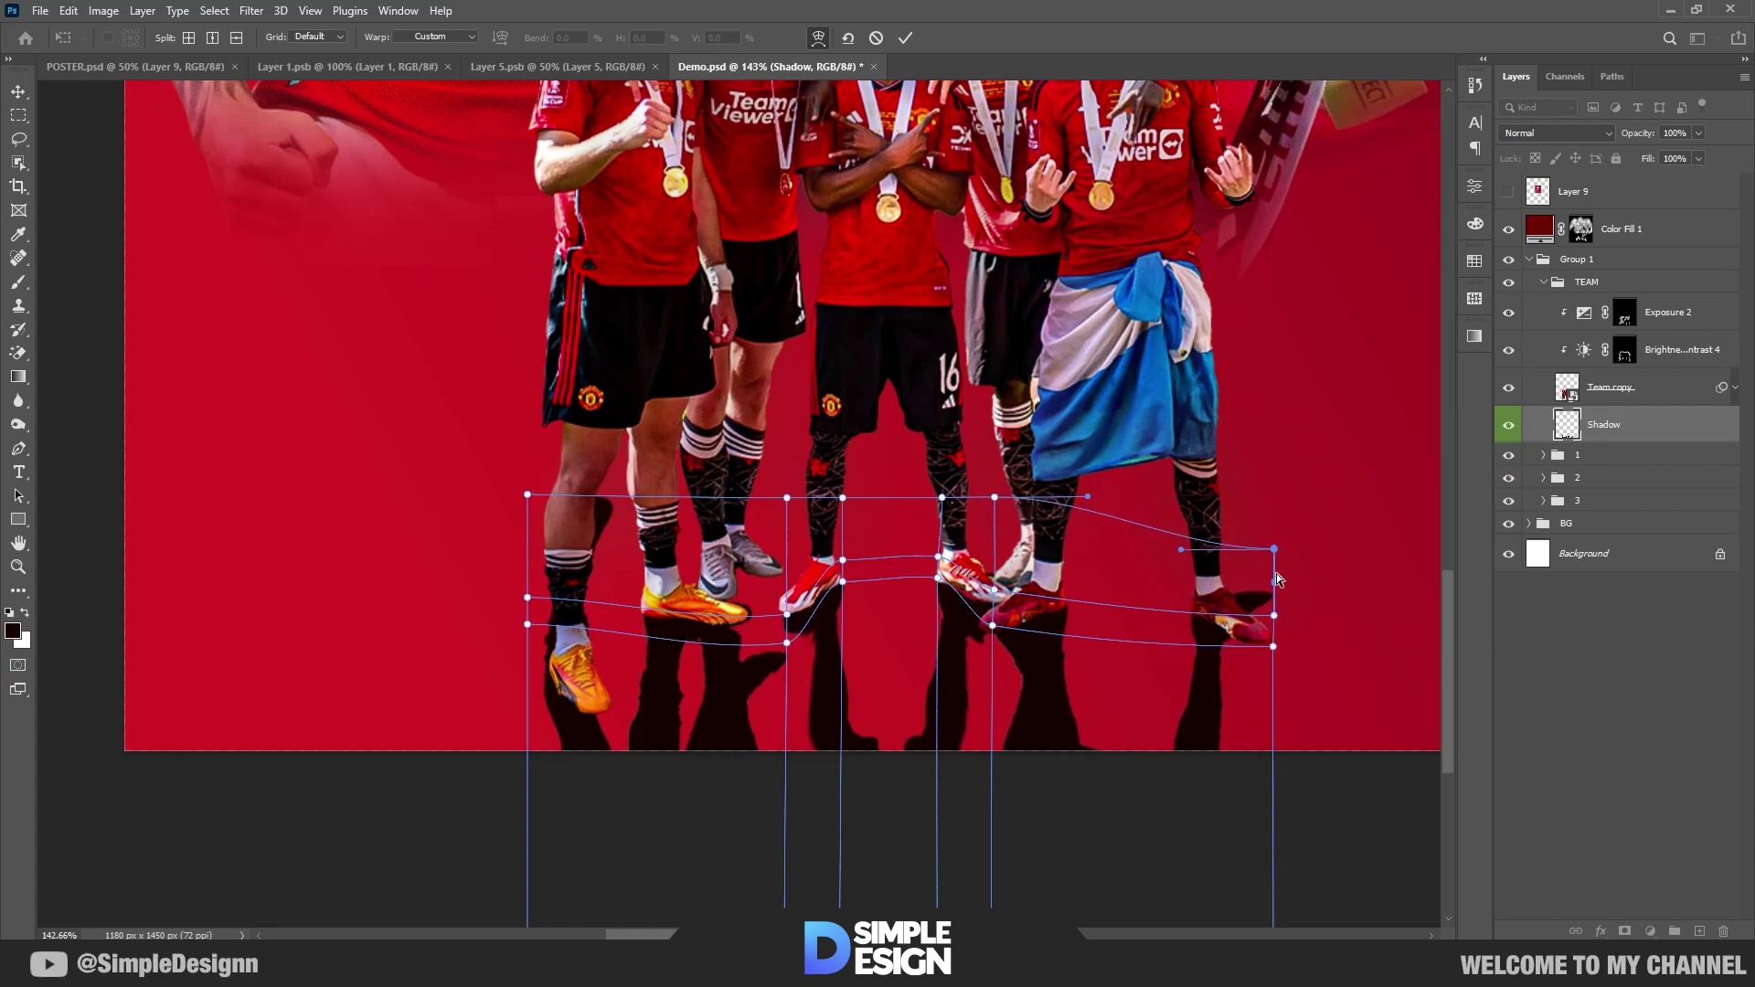
drag(1273, 647, 1274, 692)
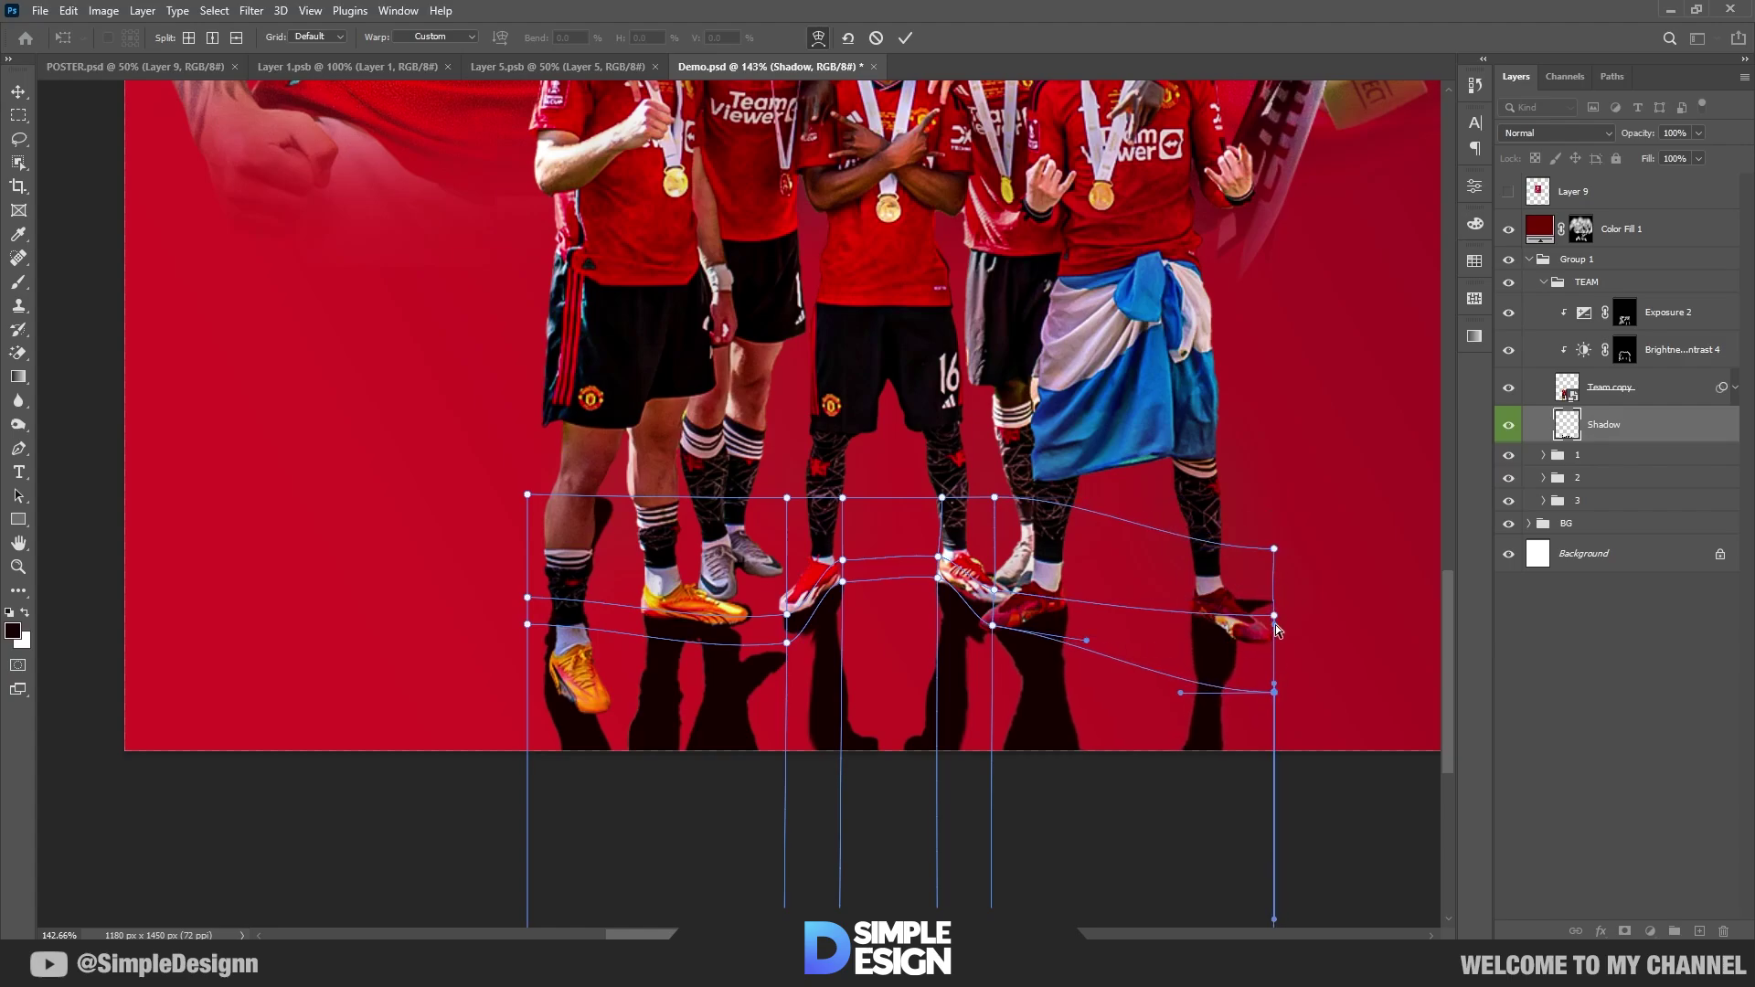
drag(1274, 616, 1190, 603)
alt+click(1190, 650)
drag(1190, 682, 1193, 649)
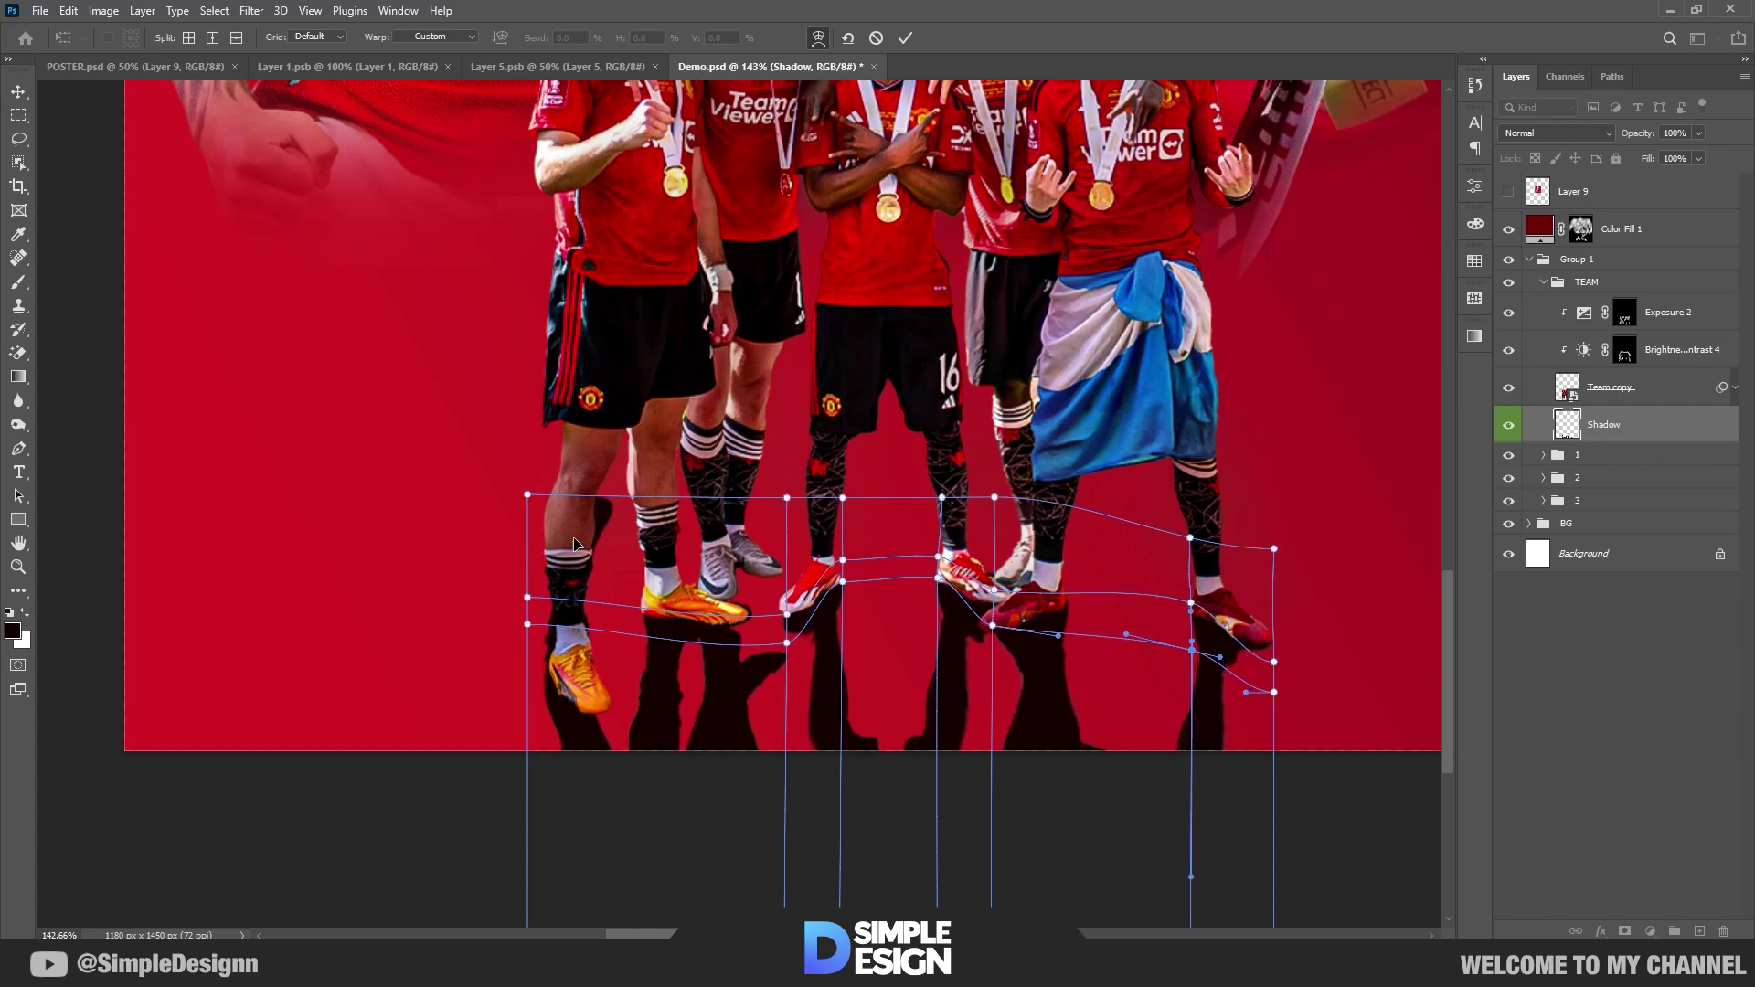
Step: Pull down the left end of the shadow warp to fit the two left players' shoes, and apply the warp
drag(530, 498, 517, 547)
drag(529, 625, 531, 684)
drag(525, 599, 530, 658)
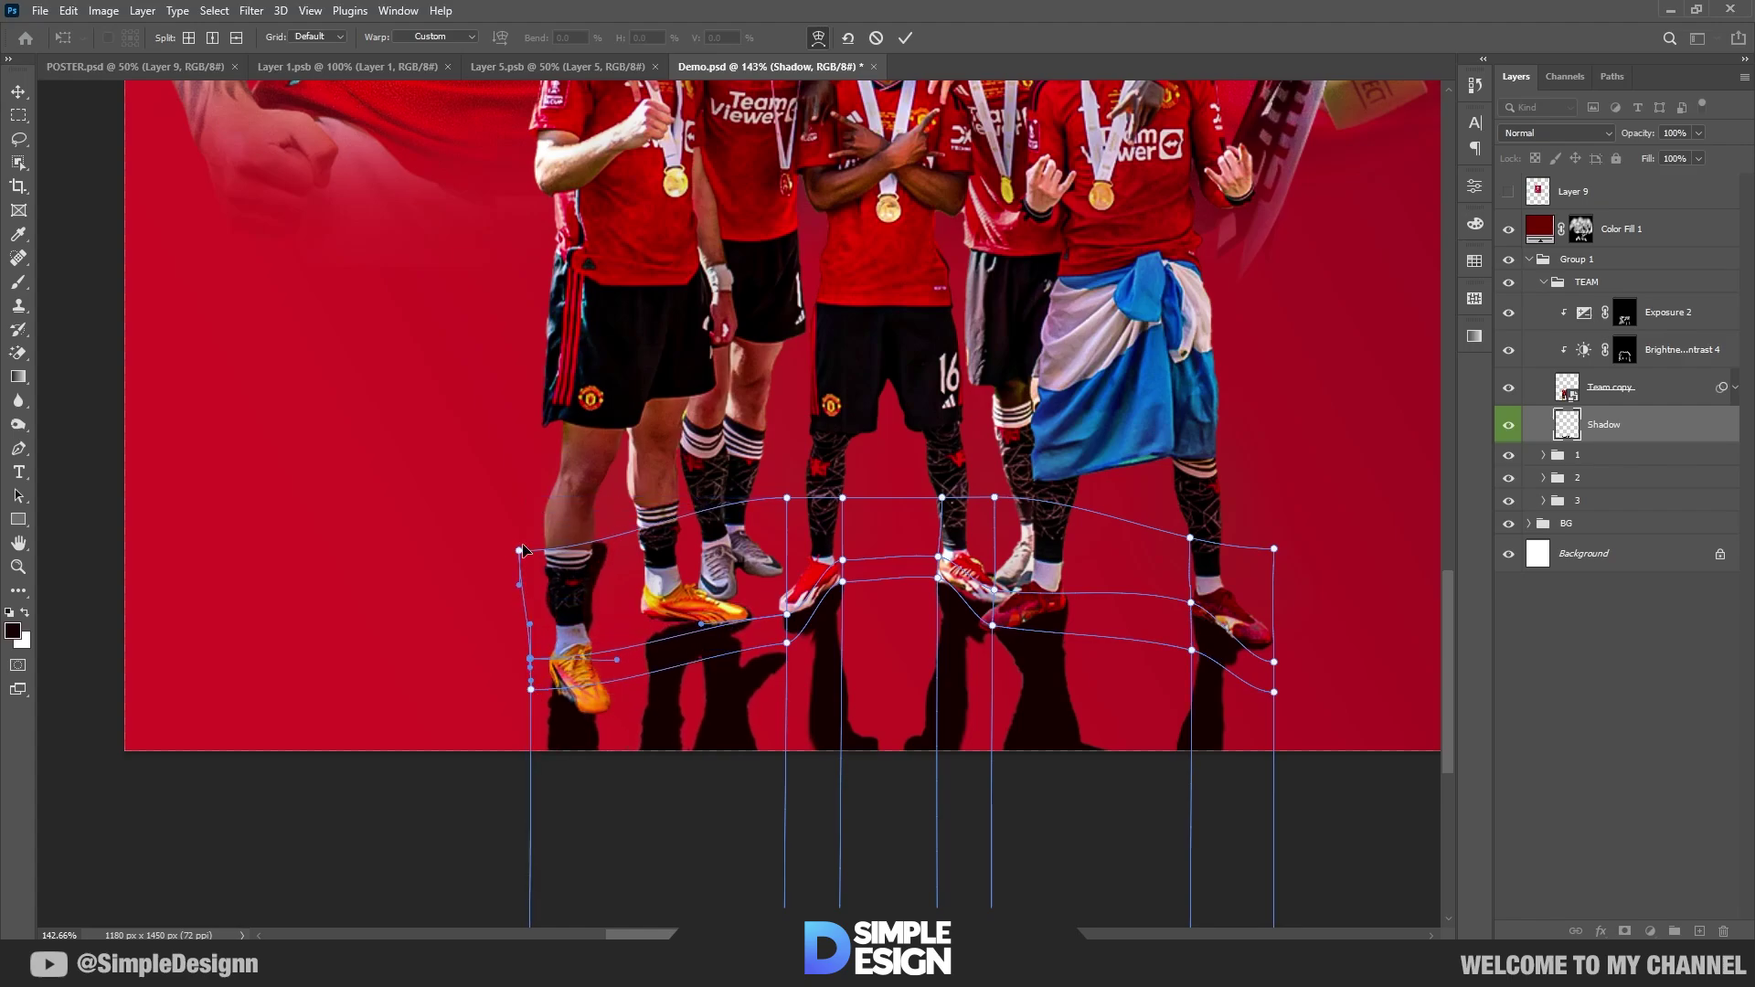
drag(518, 550, 524, 625)
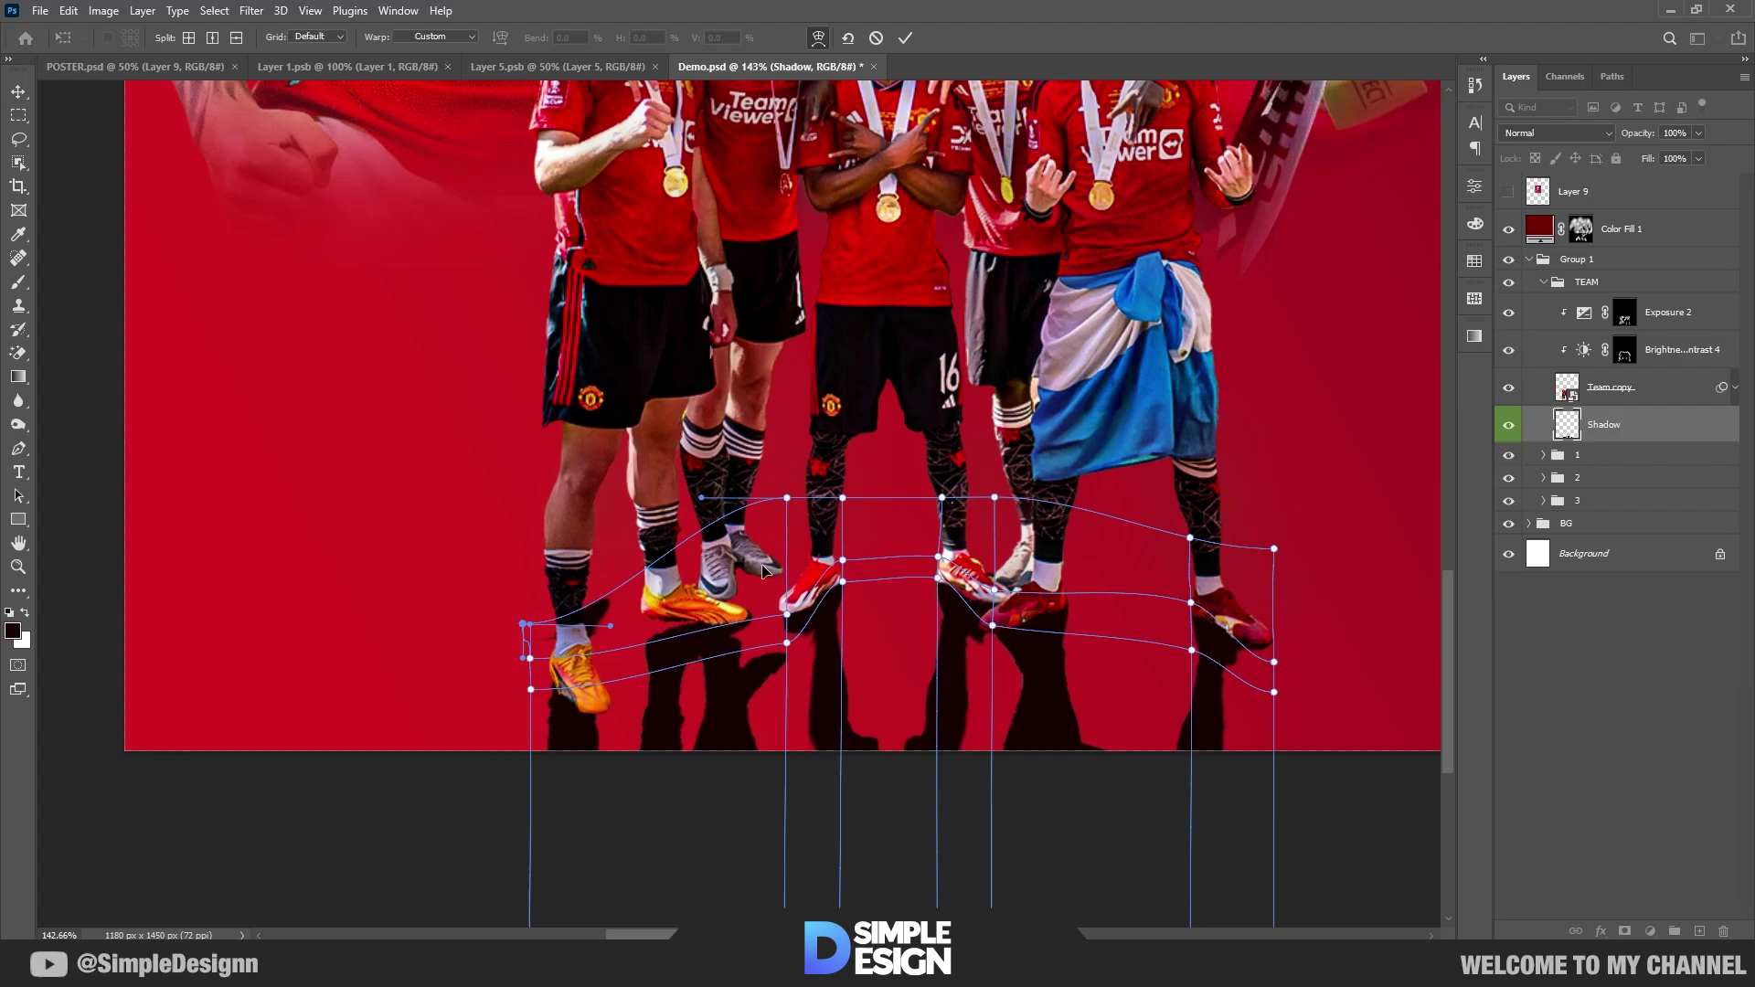
click(647, 638)
drag(646, 638, 647, 619)
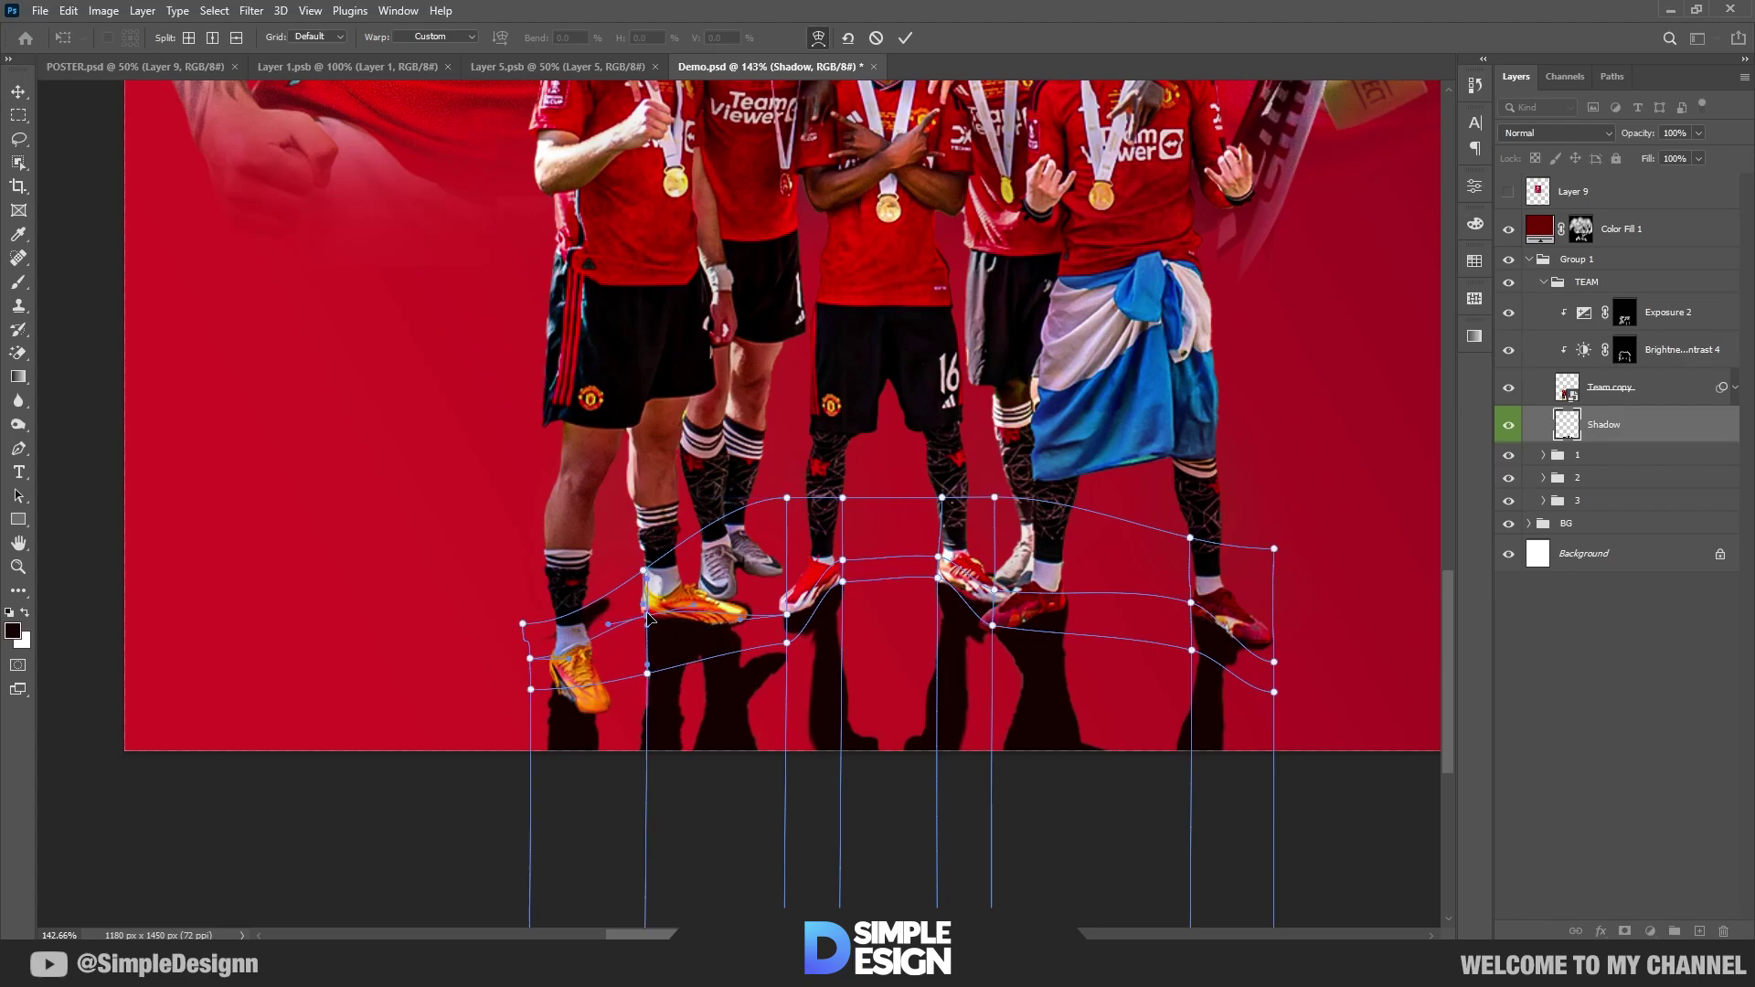
drag(788, 618, 790, 629)
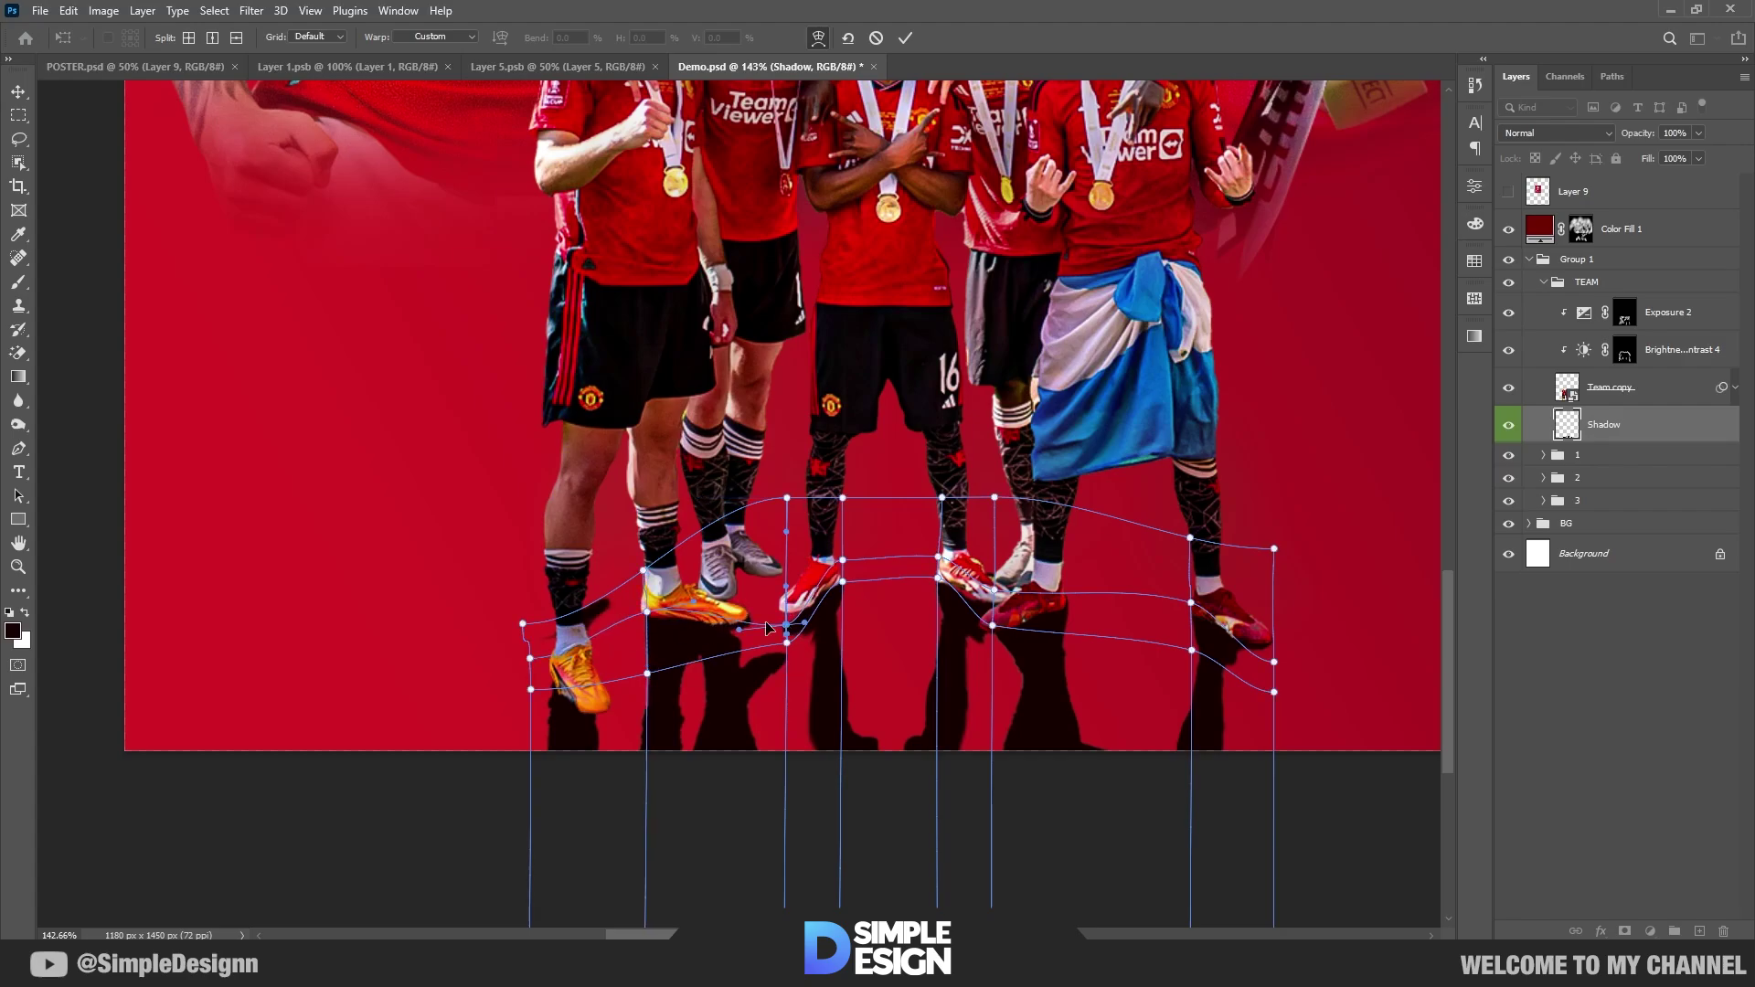
click(903, 38)
Step: Add a layer mask to the Shadow layer and paint in black to hide the stray shadow beside the leftmost player's ankle
scroll(693, 676, down, 3)
scroll(693, 677, up, 3)
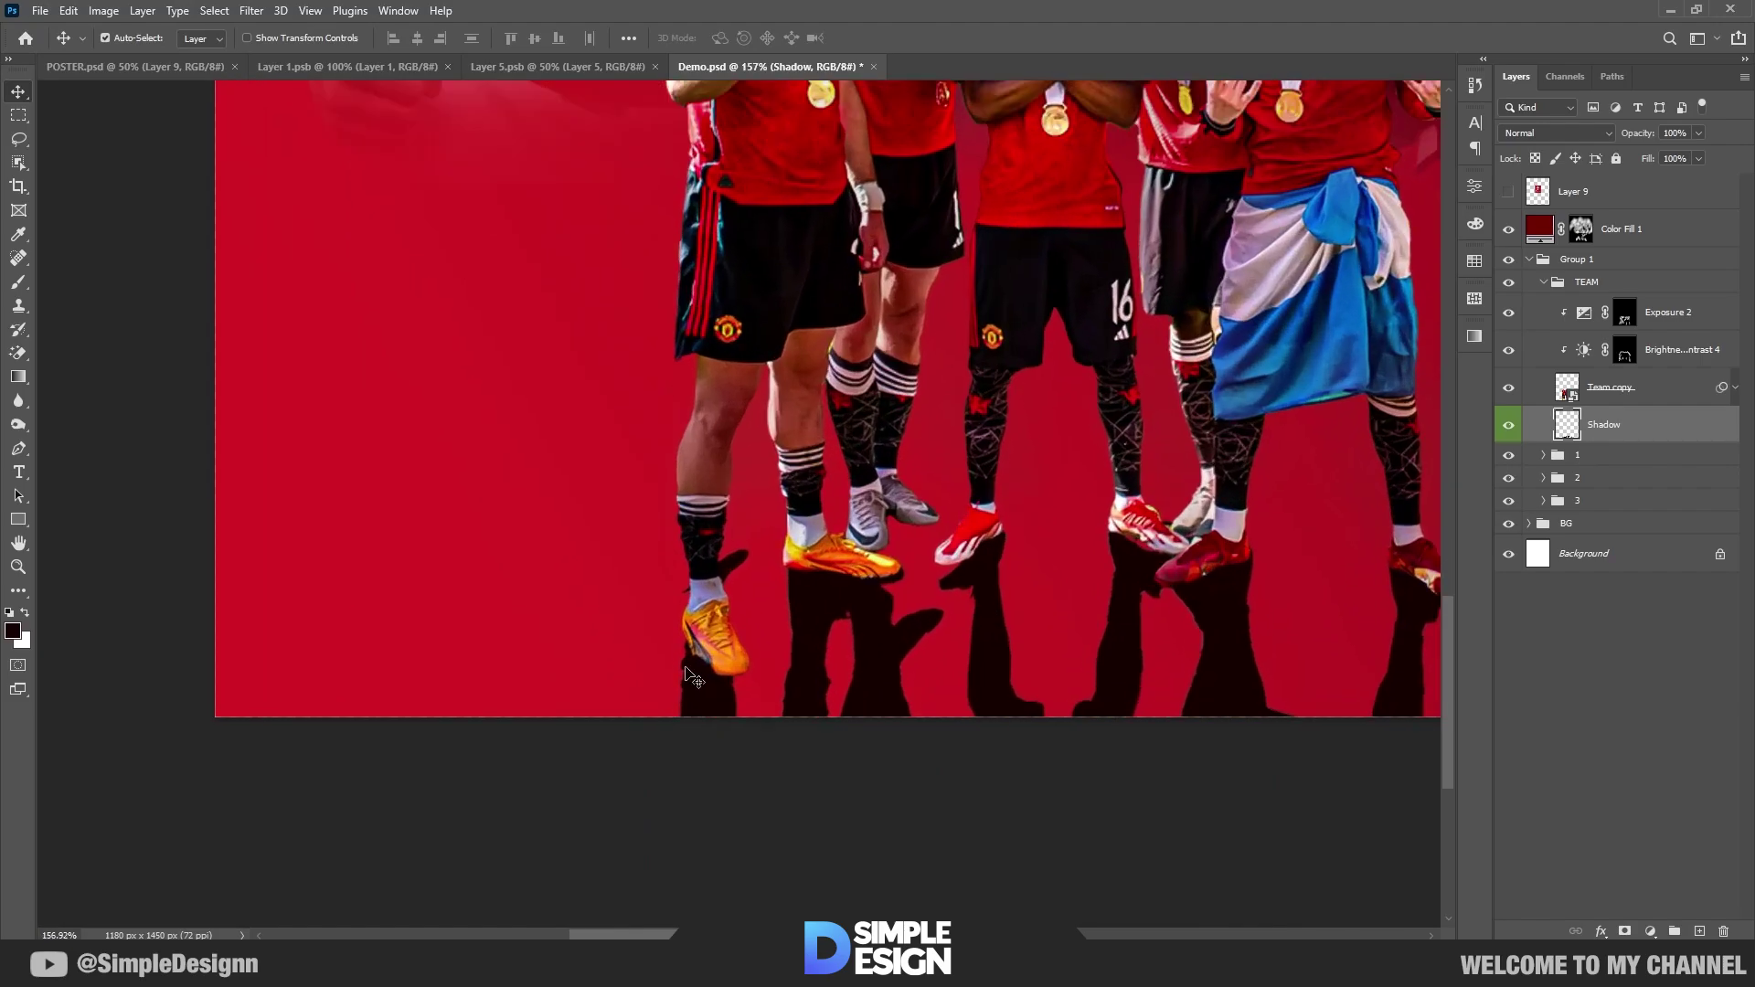
scroll(759, 640, down, 1)
click(1620, 931)
scroll(699, 569, up, 3)
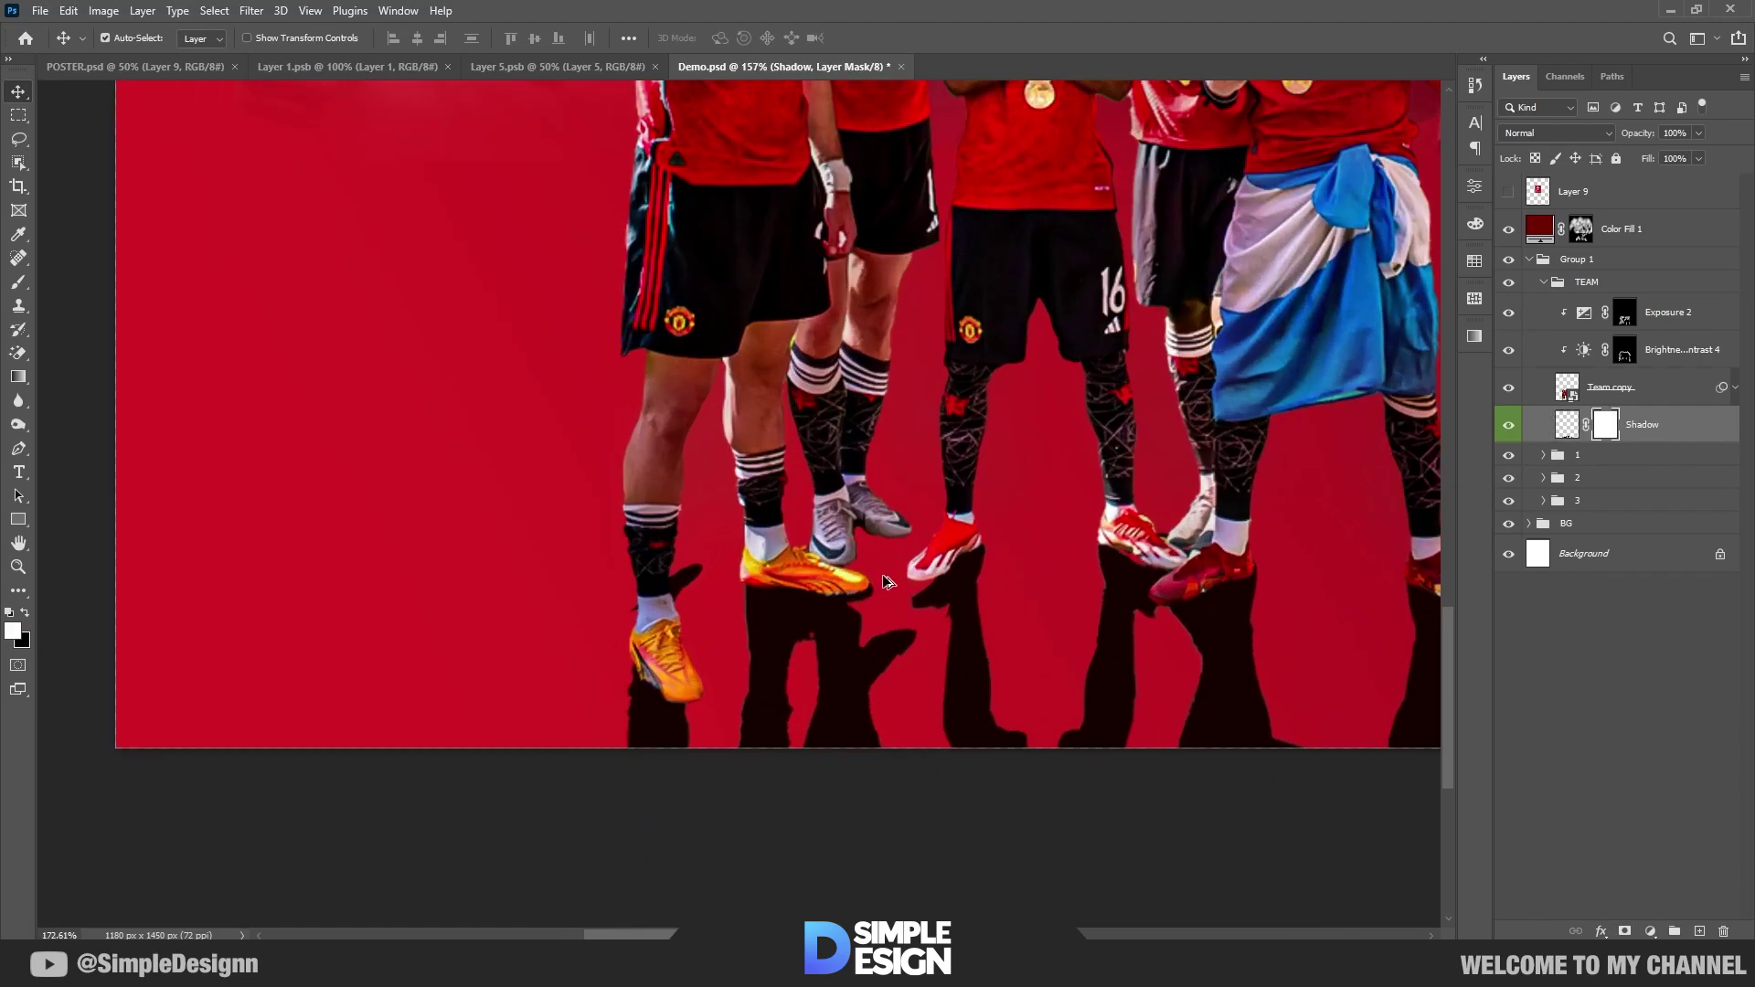
key(b)
drag(629, 579, 655, 535)
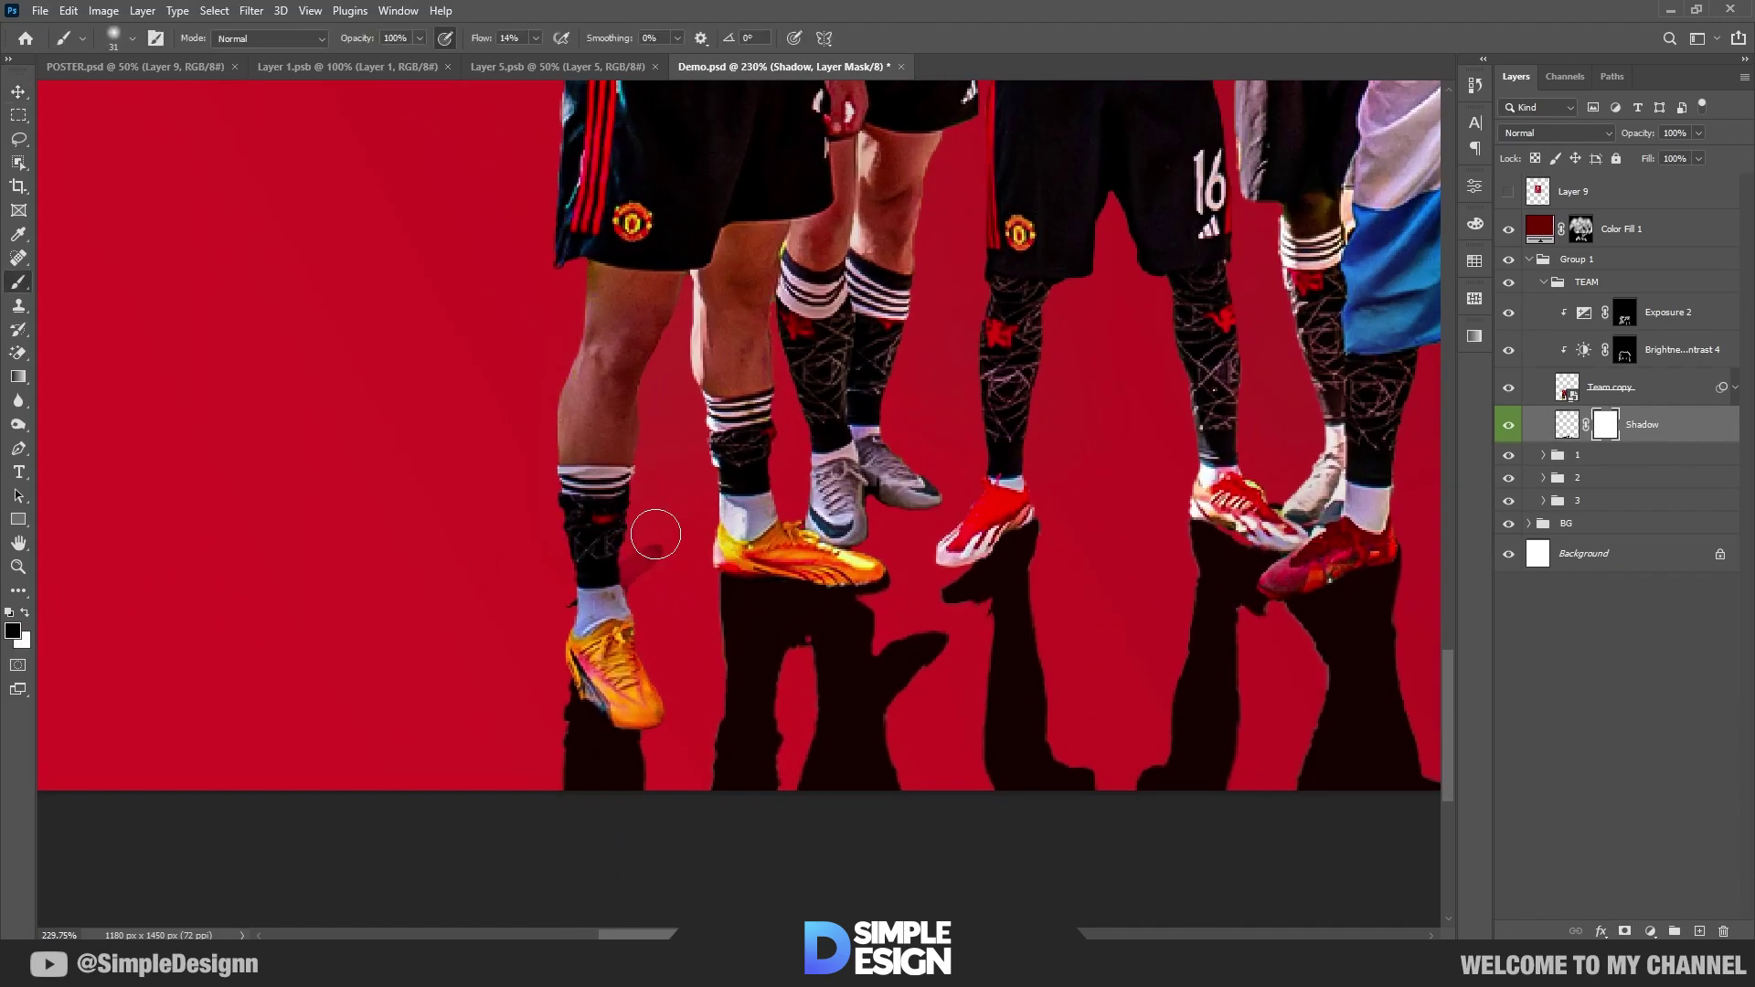
key(v)
scroll(914, 621, down, 5)
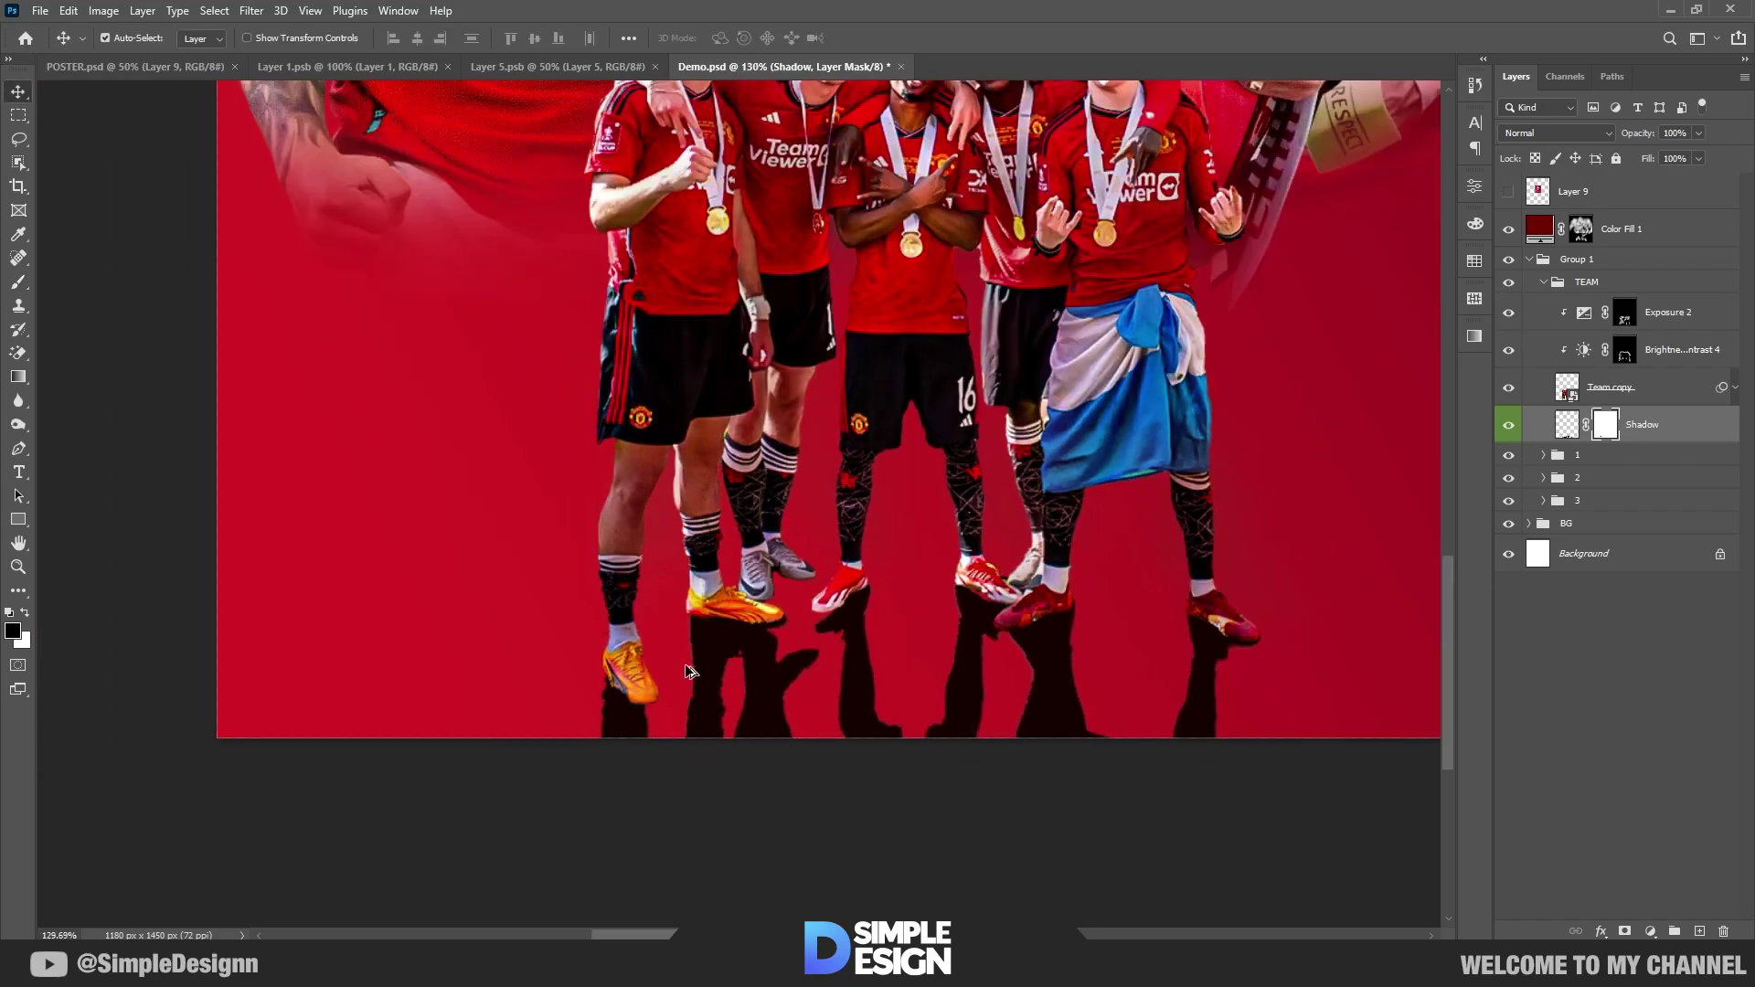
Step: Convert the Shadow layer to a smart object and distort it by pulling its two lower corners inward below the poster
right_click(1655, 444)
click(1611, 422)
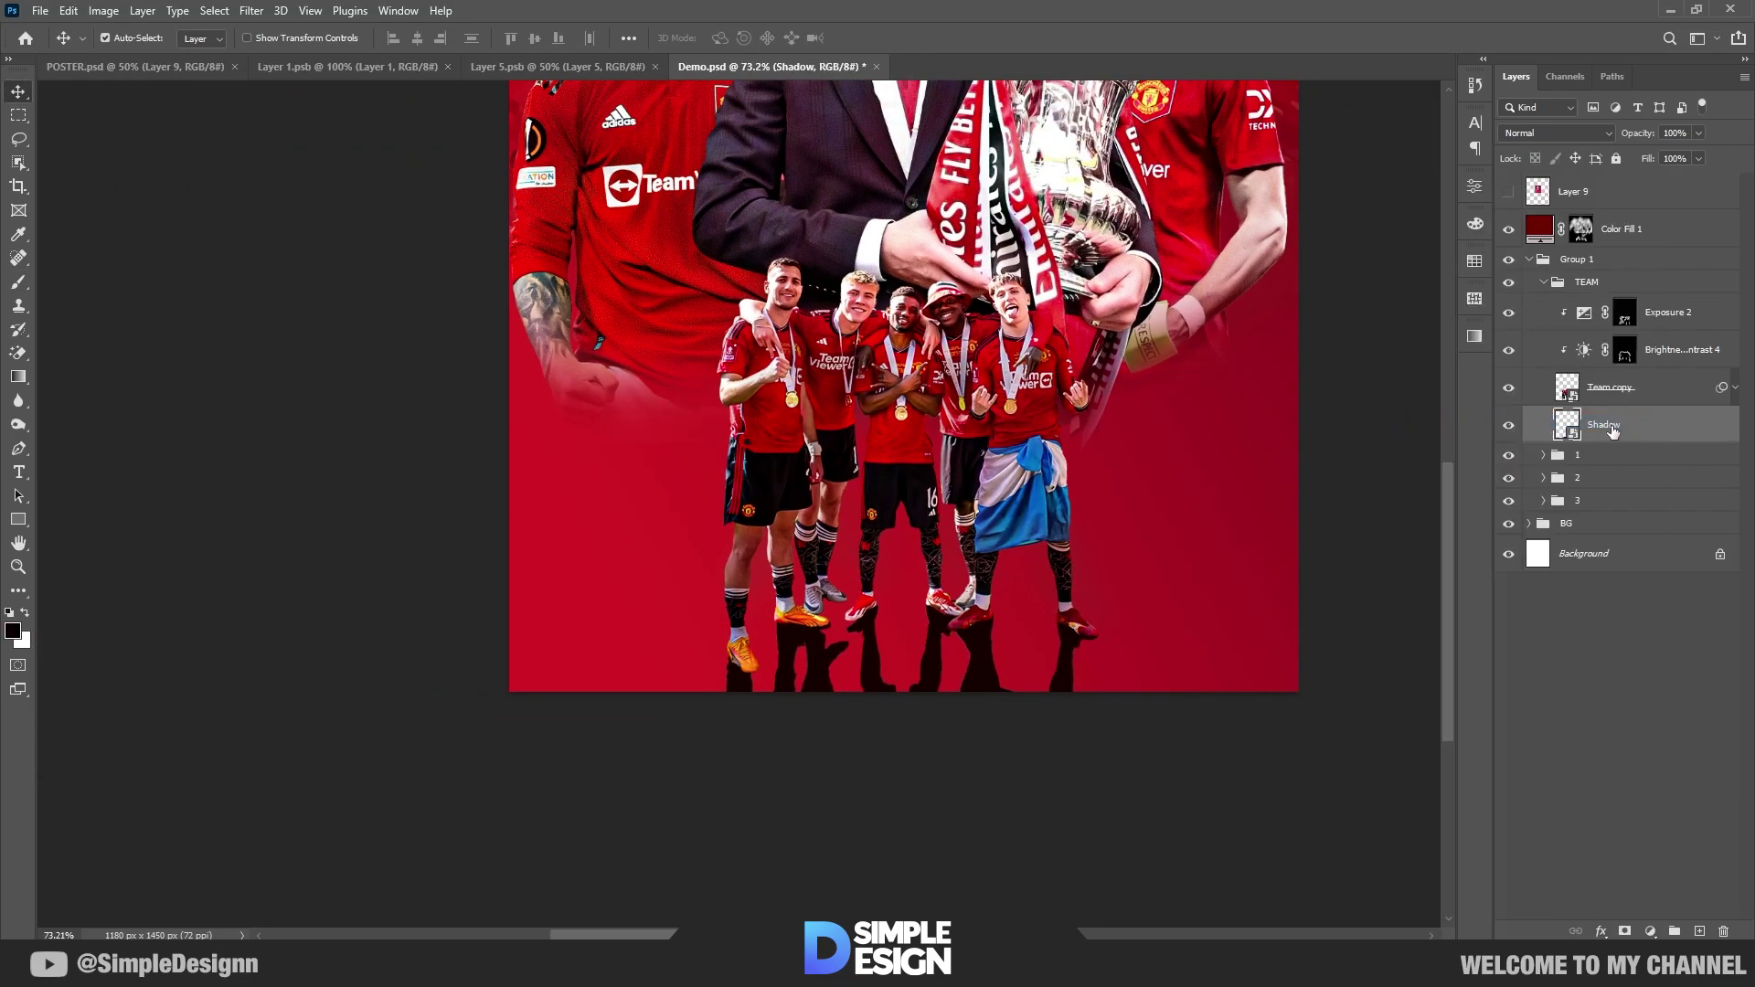
key(ctrl+t)
right_click(861, 637)
click(914, 440)
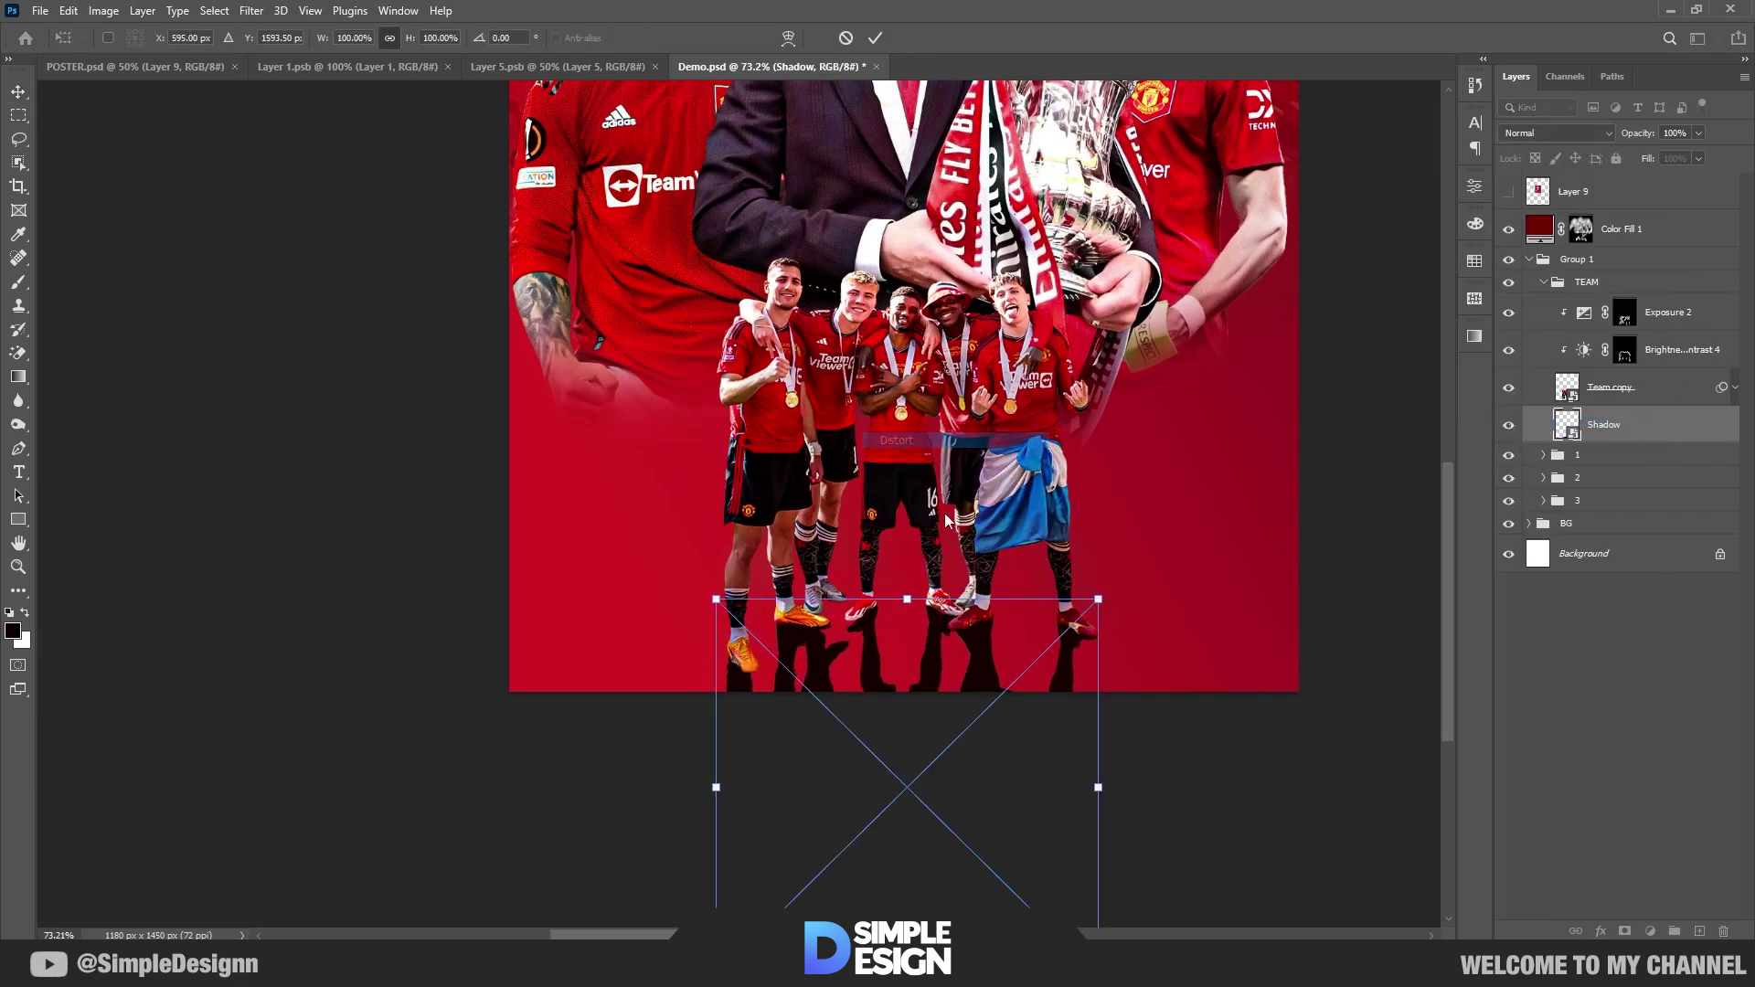
scroll(872, 850, down, 3)
scroll(848, 739, down, 2)
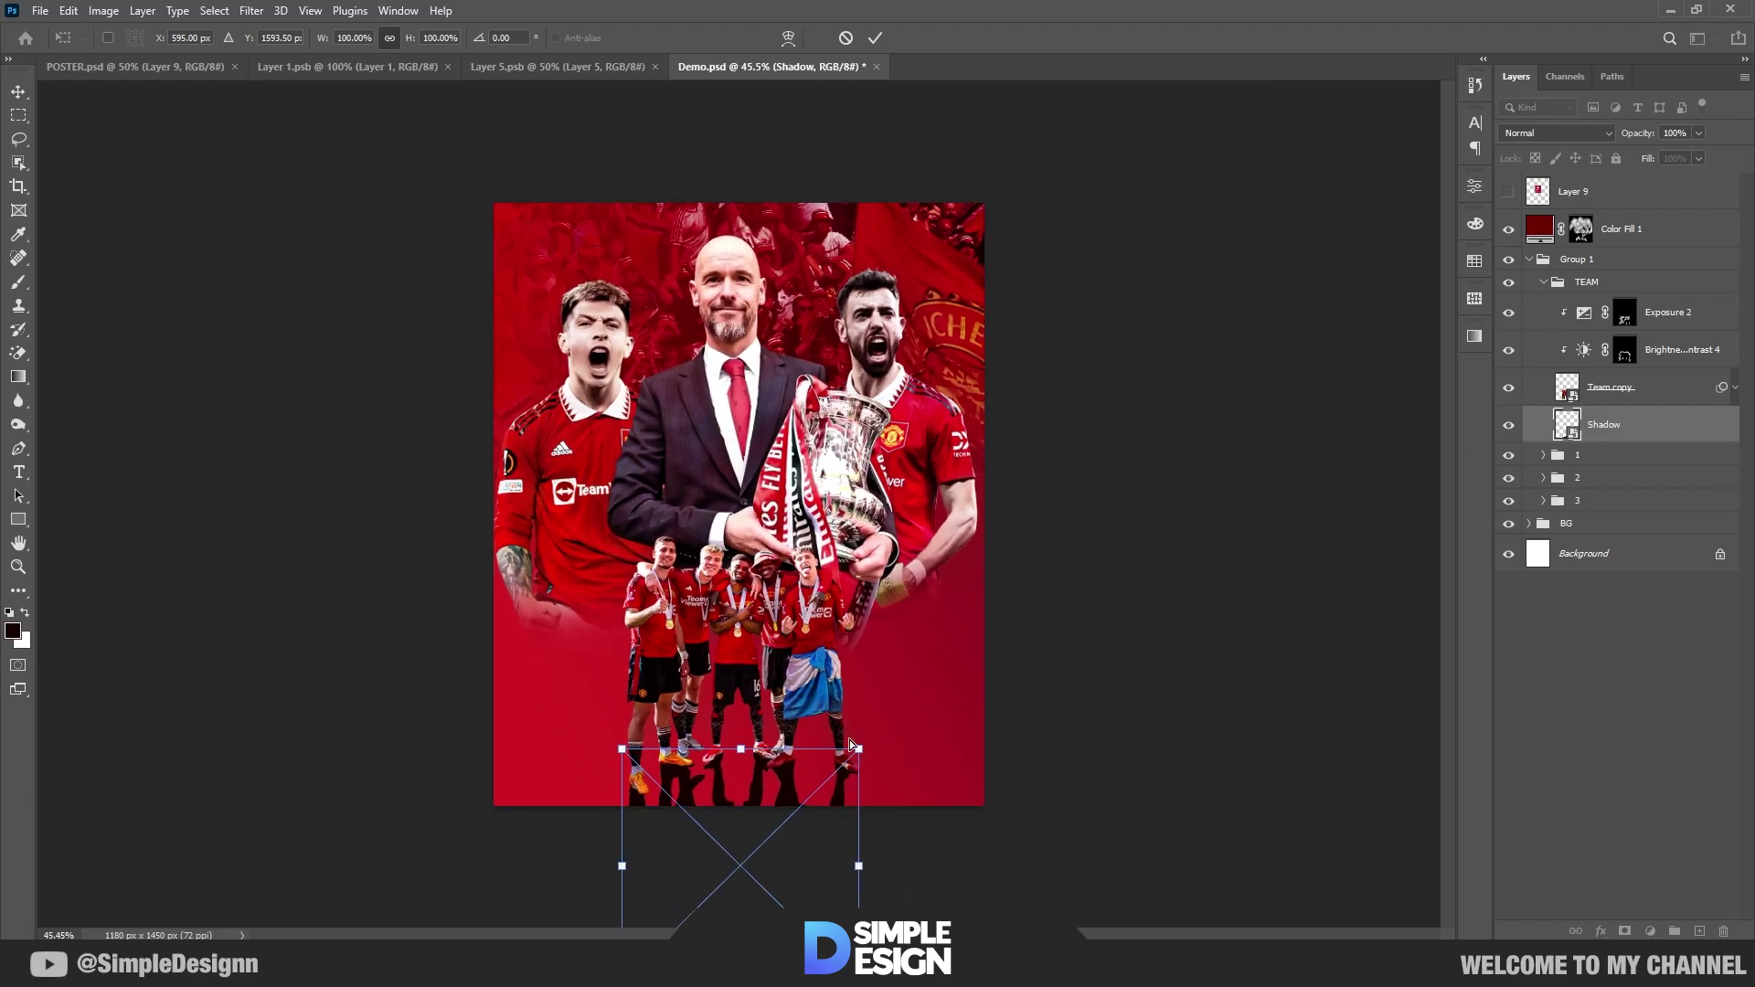
drag(839, 899, 798, 903)
drag(643, 899, 735, 854)
key(Return)
Step: Nudge the distorted shadow slightly upward so it meets the players' shoes
scroll(727, 596, up, 9)
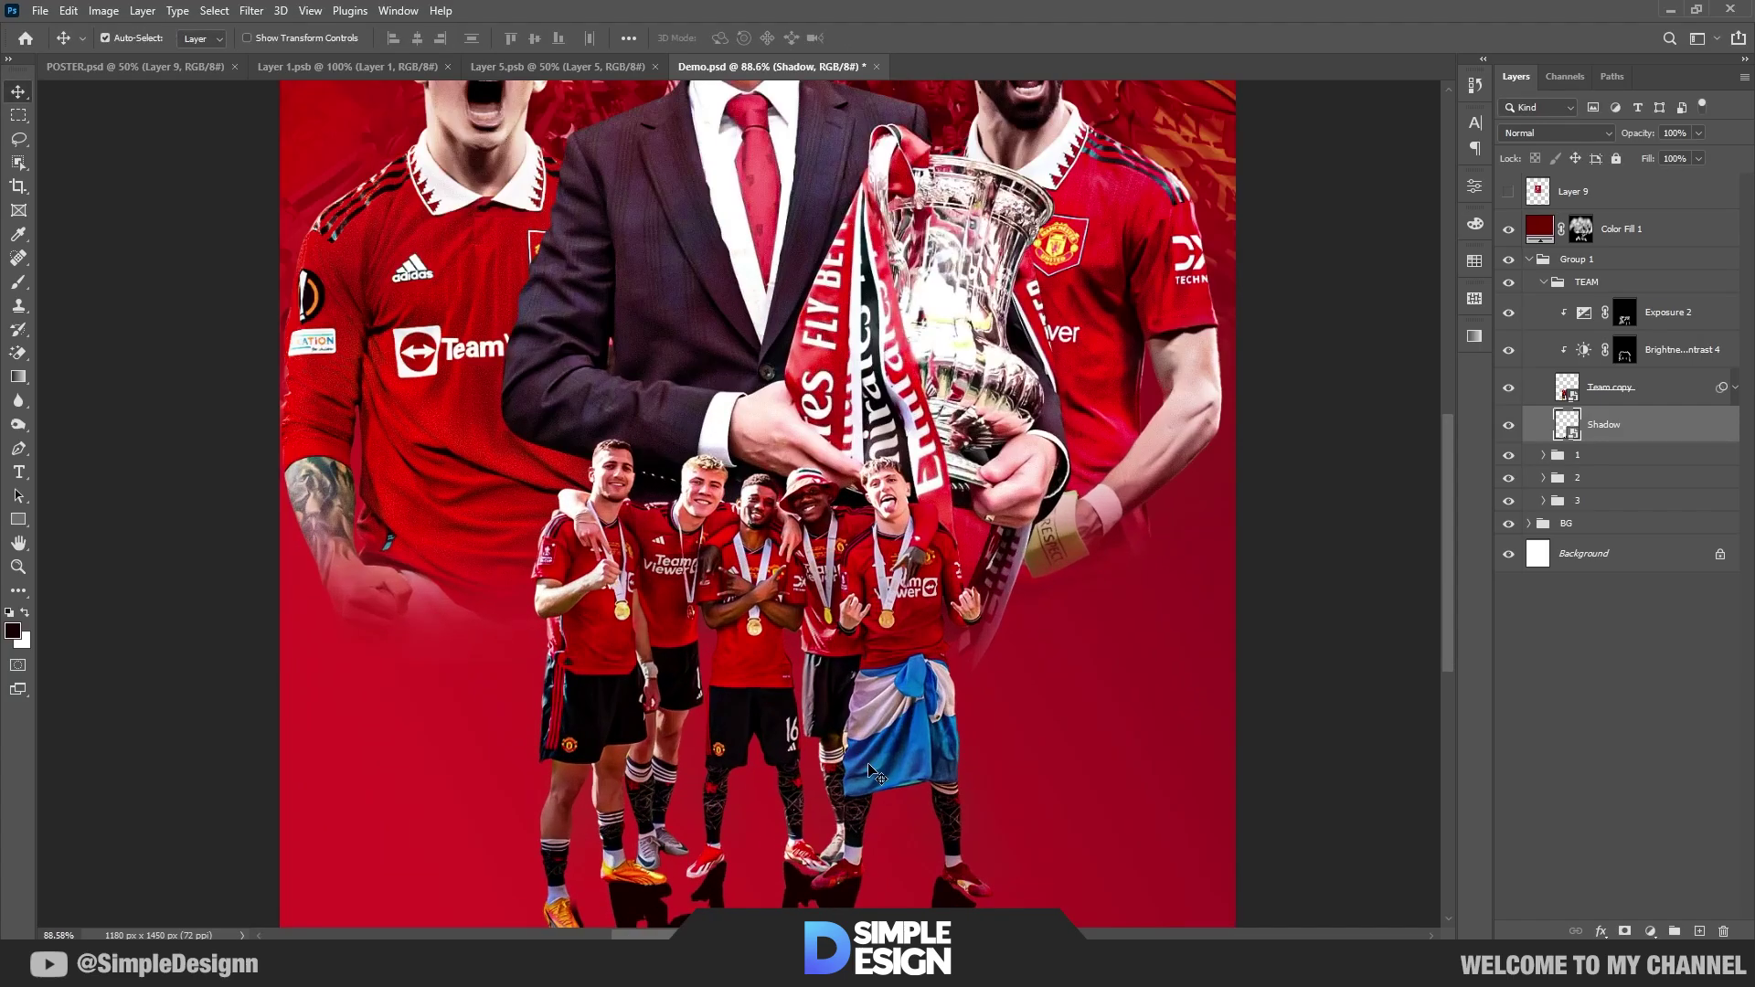
drag(874, 766, 883, 575)
key(ctrl+t)
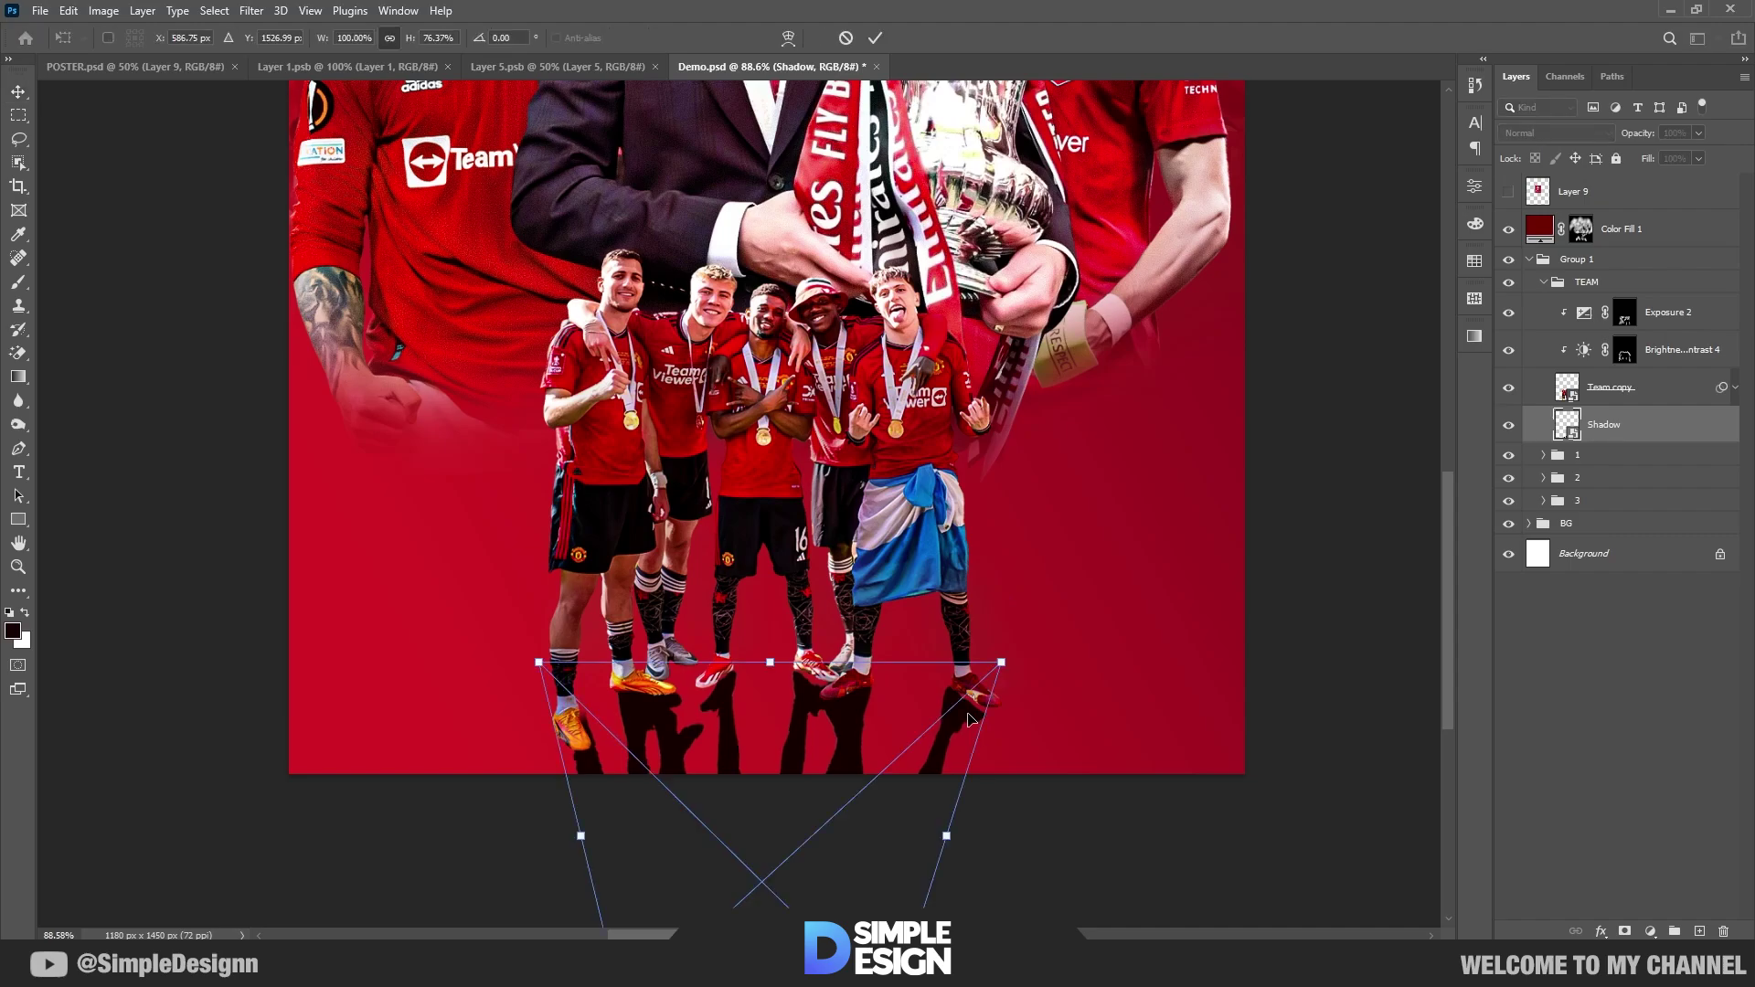
key(Return)
Step: Distort the Shadow layer again, moving its two lower corners outward to widen the far end of the shadow
scroll(855, 650, down, 3)
scroll(837, 660, down, 3)
key(ctrl+t)
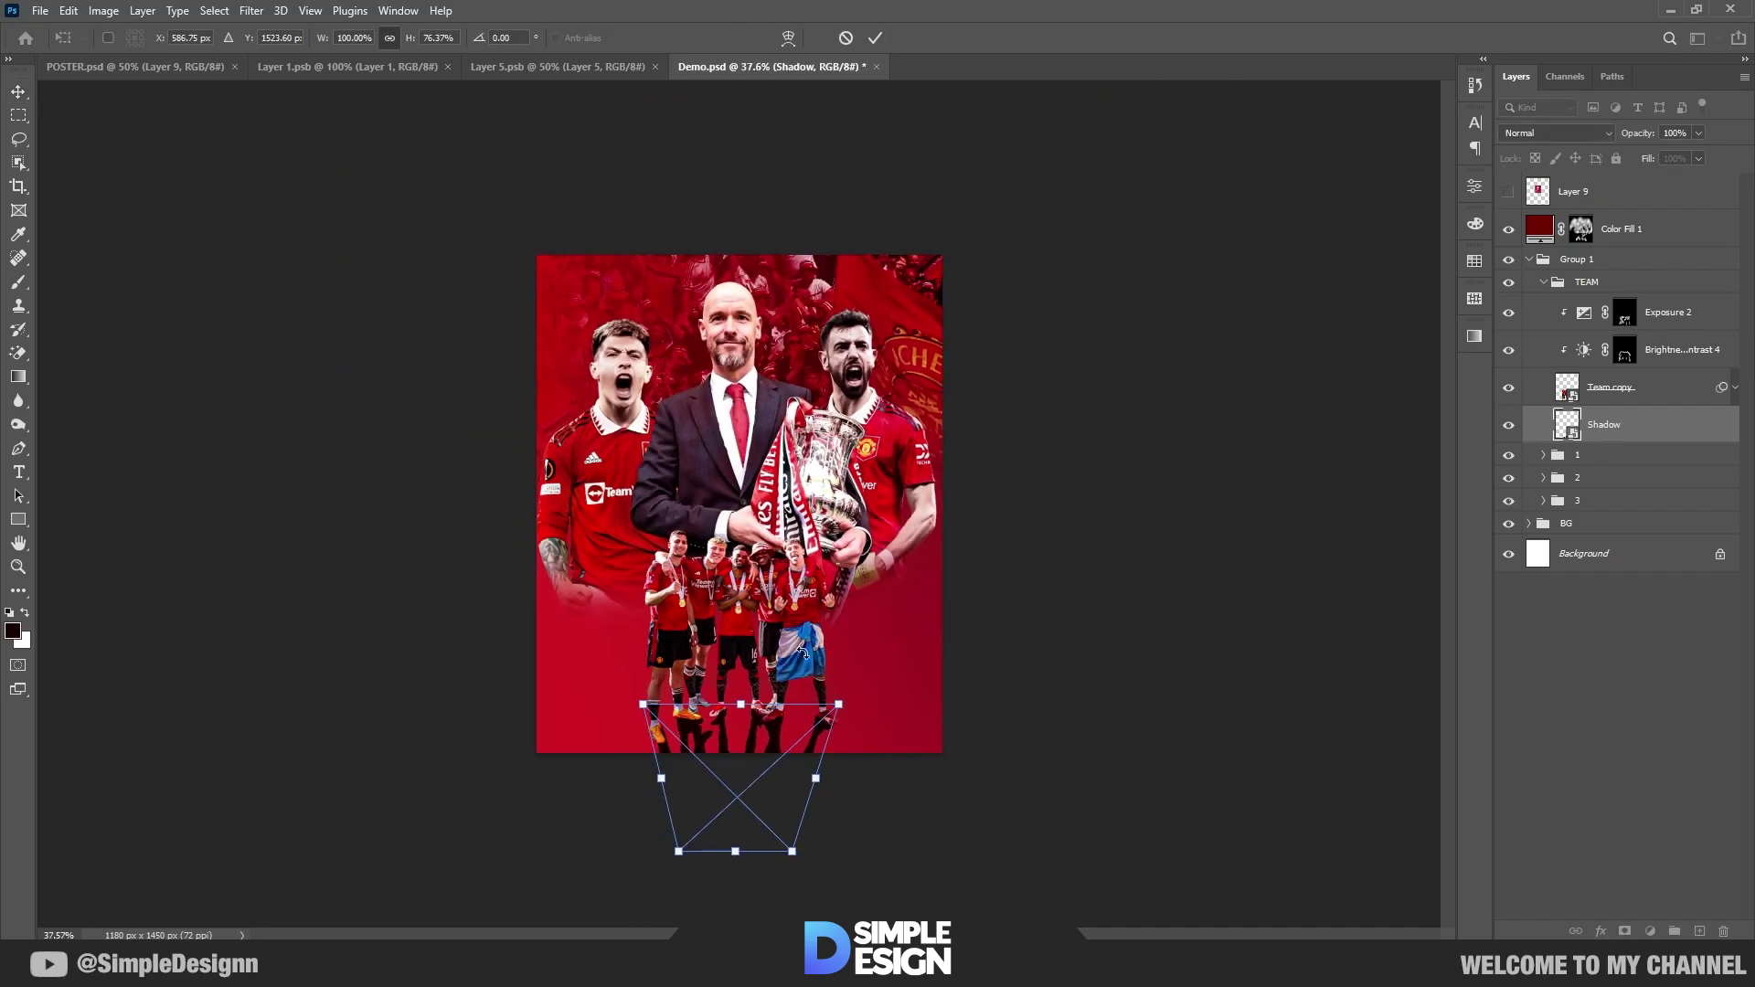
right_click(750, 736)
click(809, 539)
drag(792, 851, 819, 853)
drag(676, 854, 662, 855)
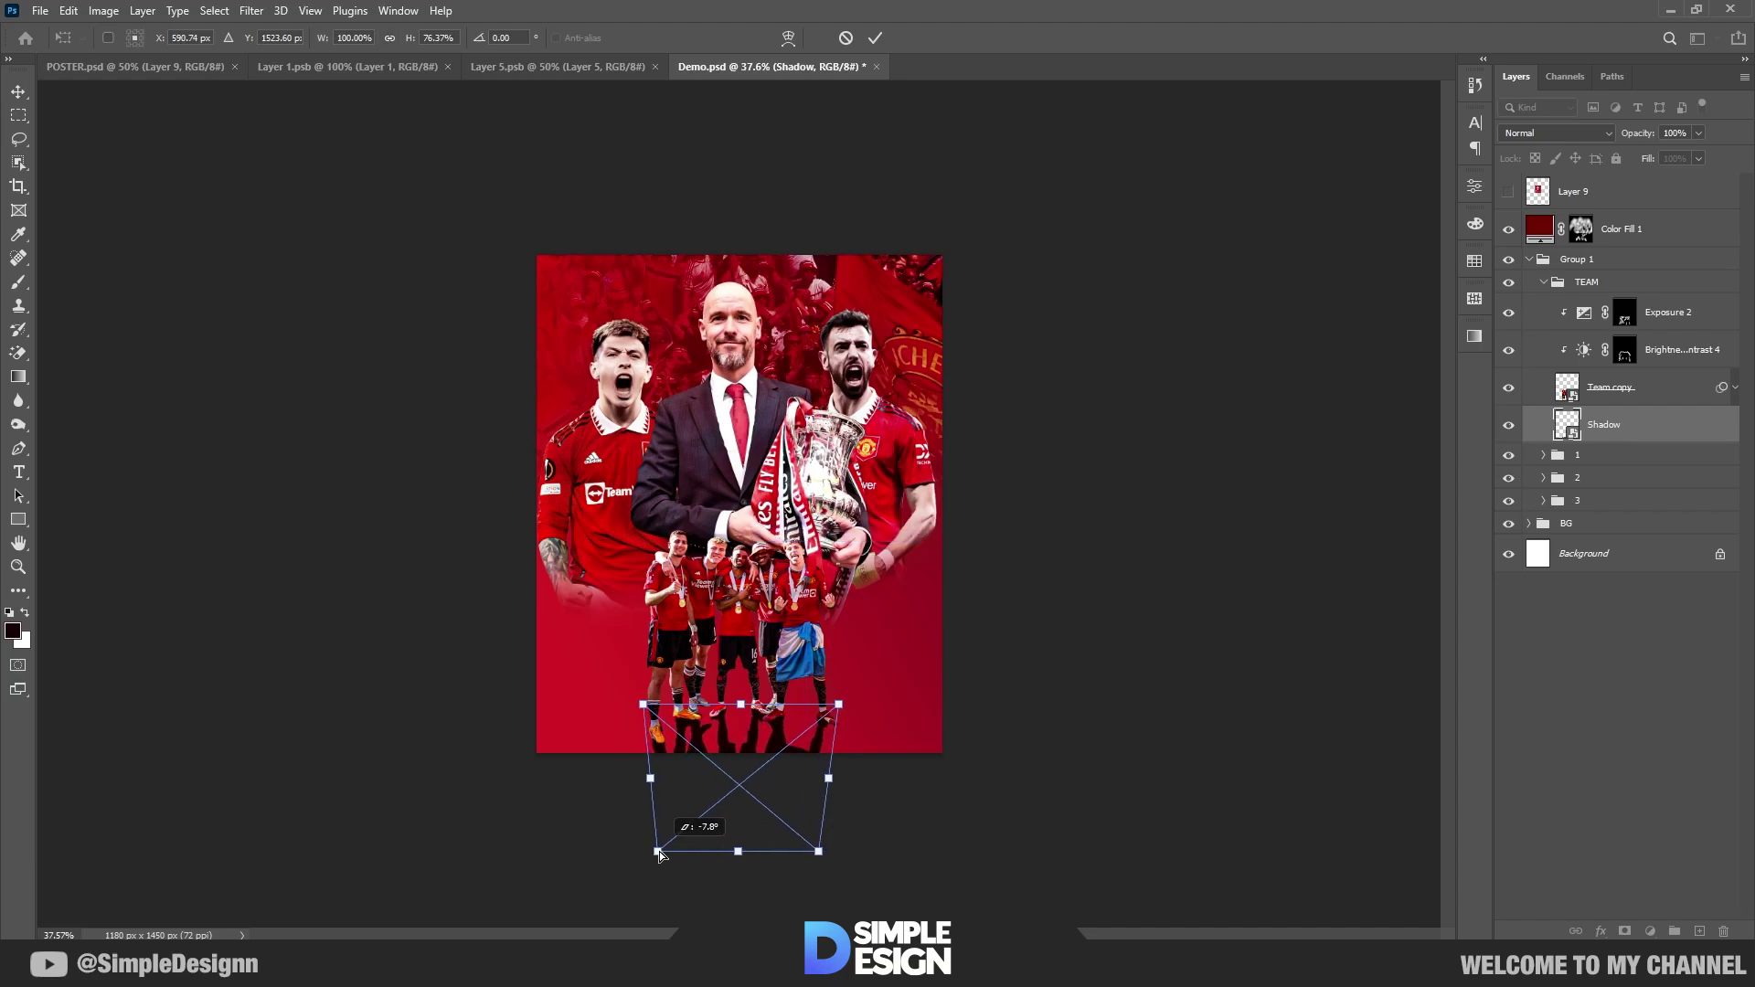
key(Return)
Step: Apply a Gaussian Blur smart filter to the Shadow layer to soften its edges
scroll(865, 506, up, 5)
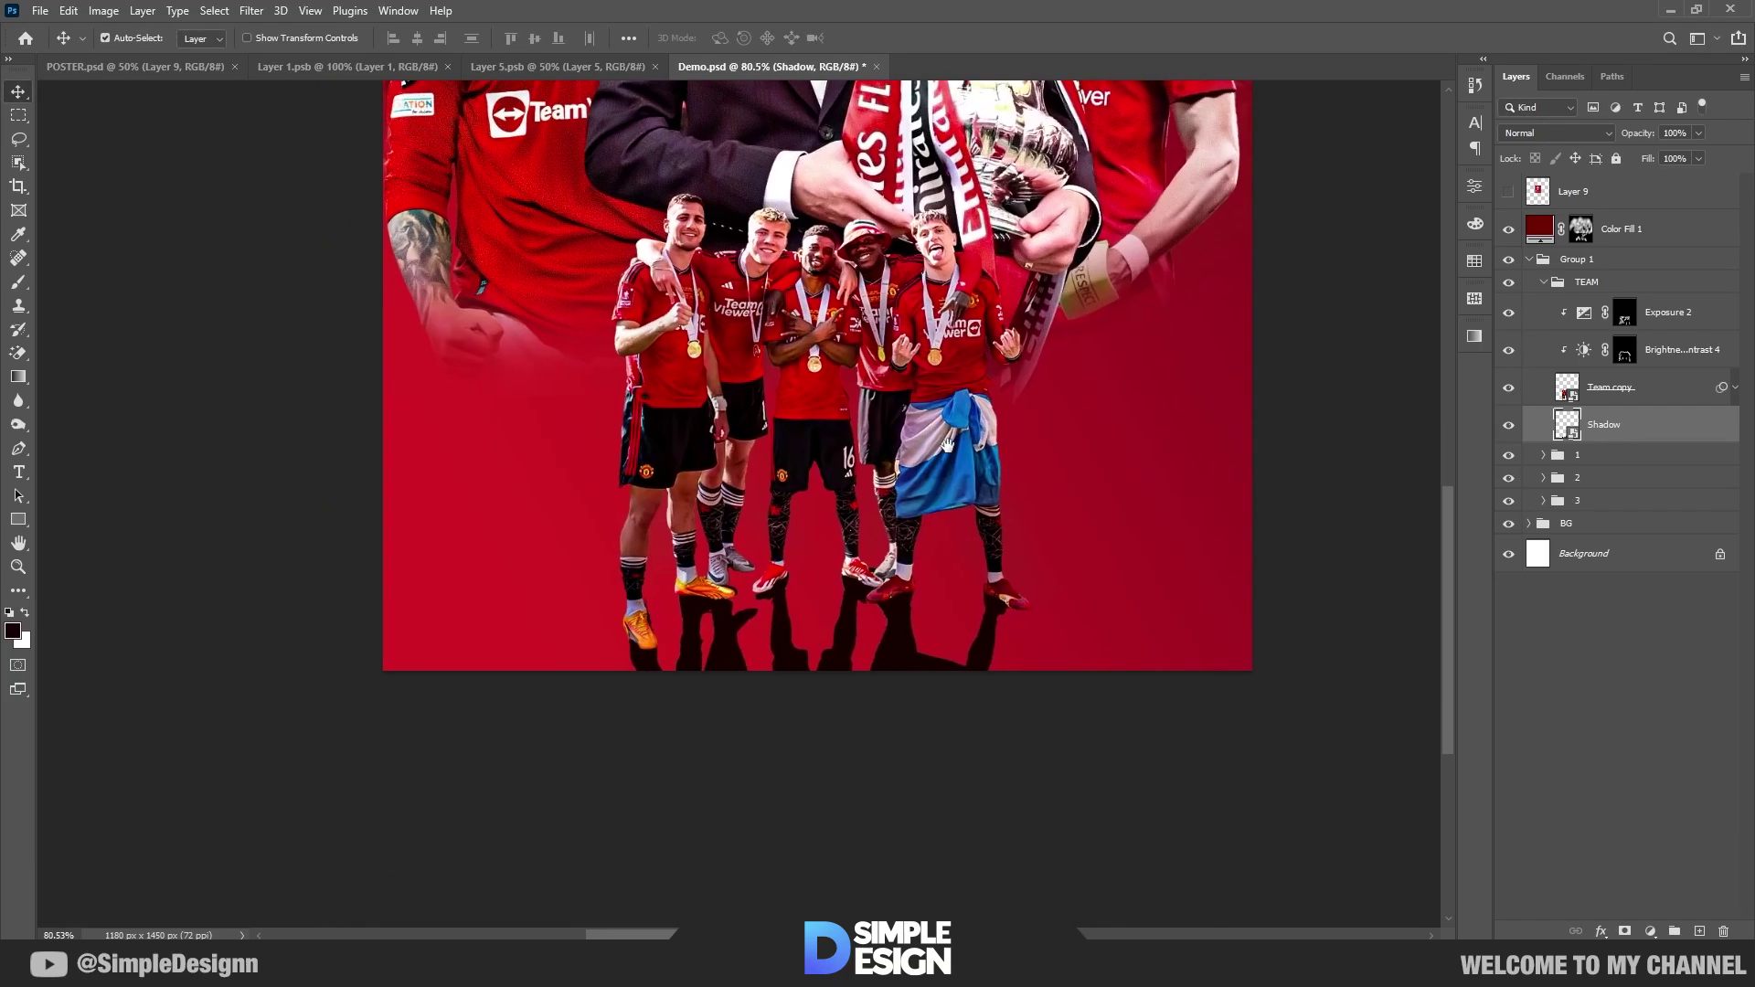
click(264, 11)
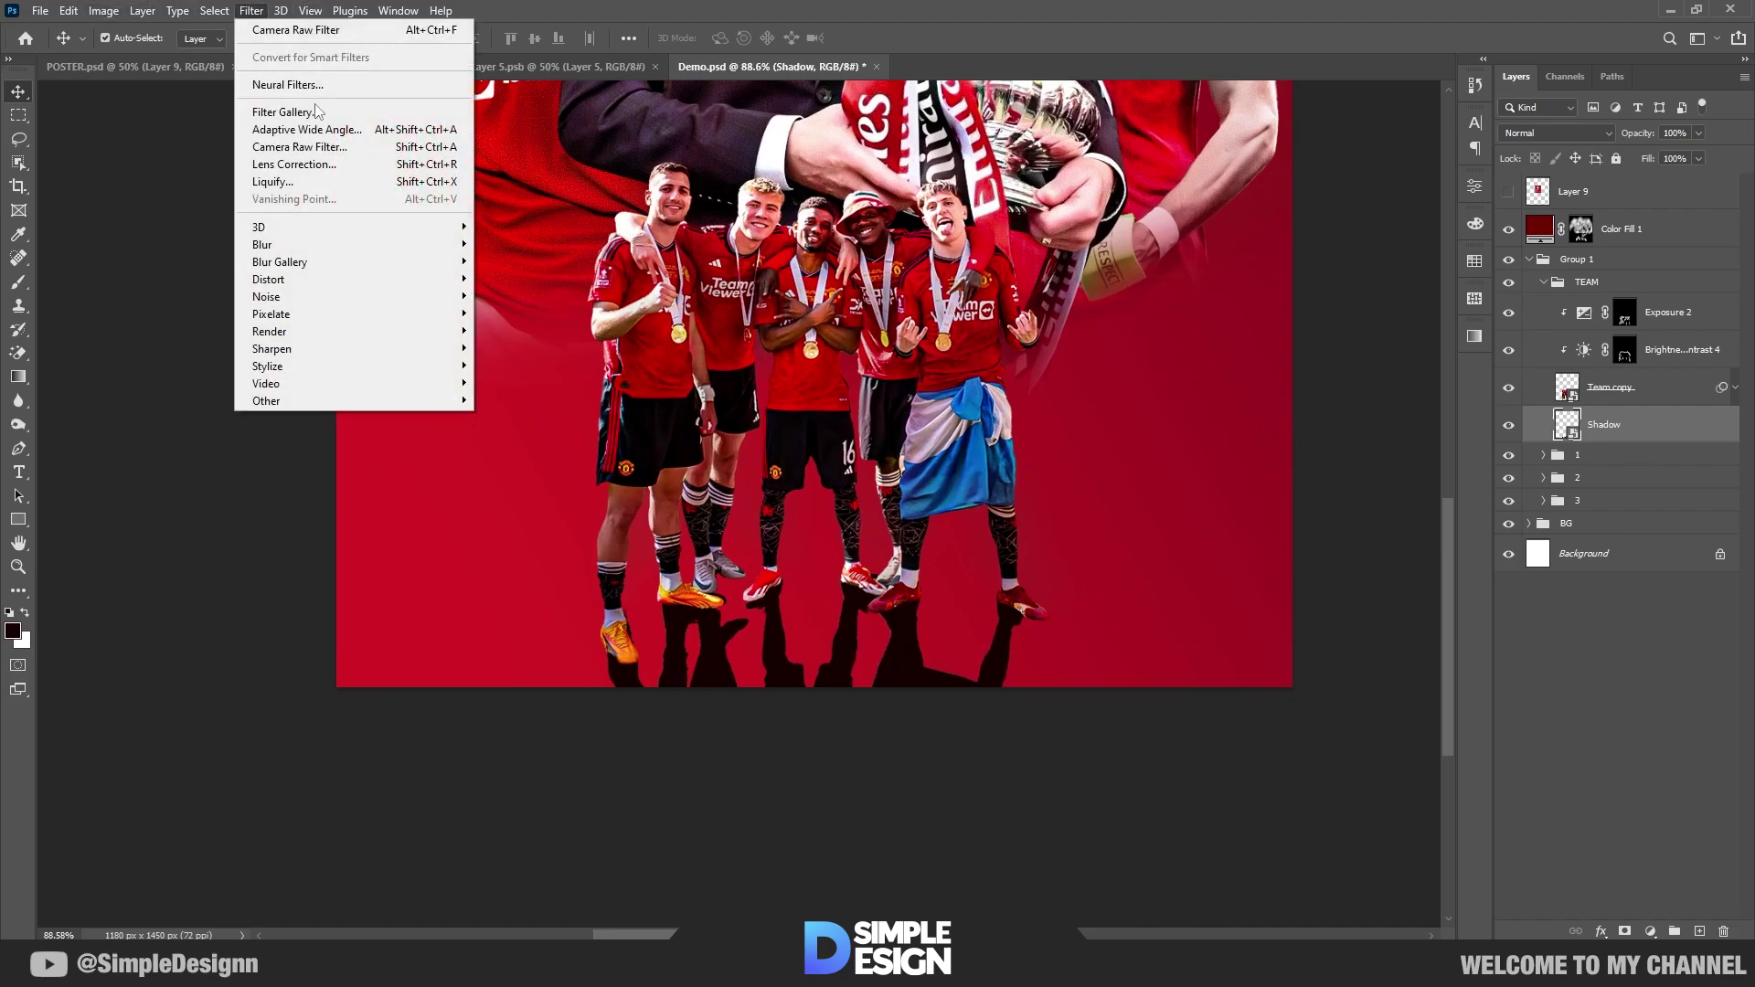
mouse_move(325, 242)
click(521, 316)
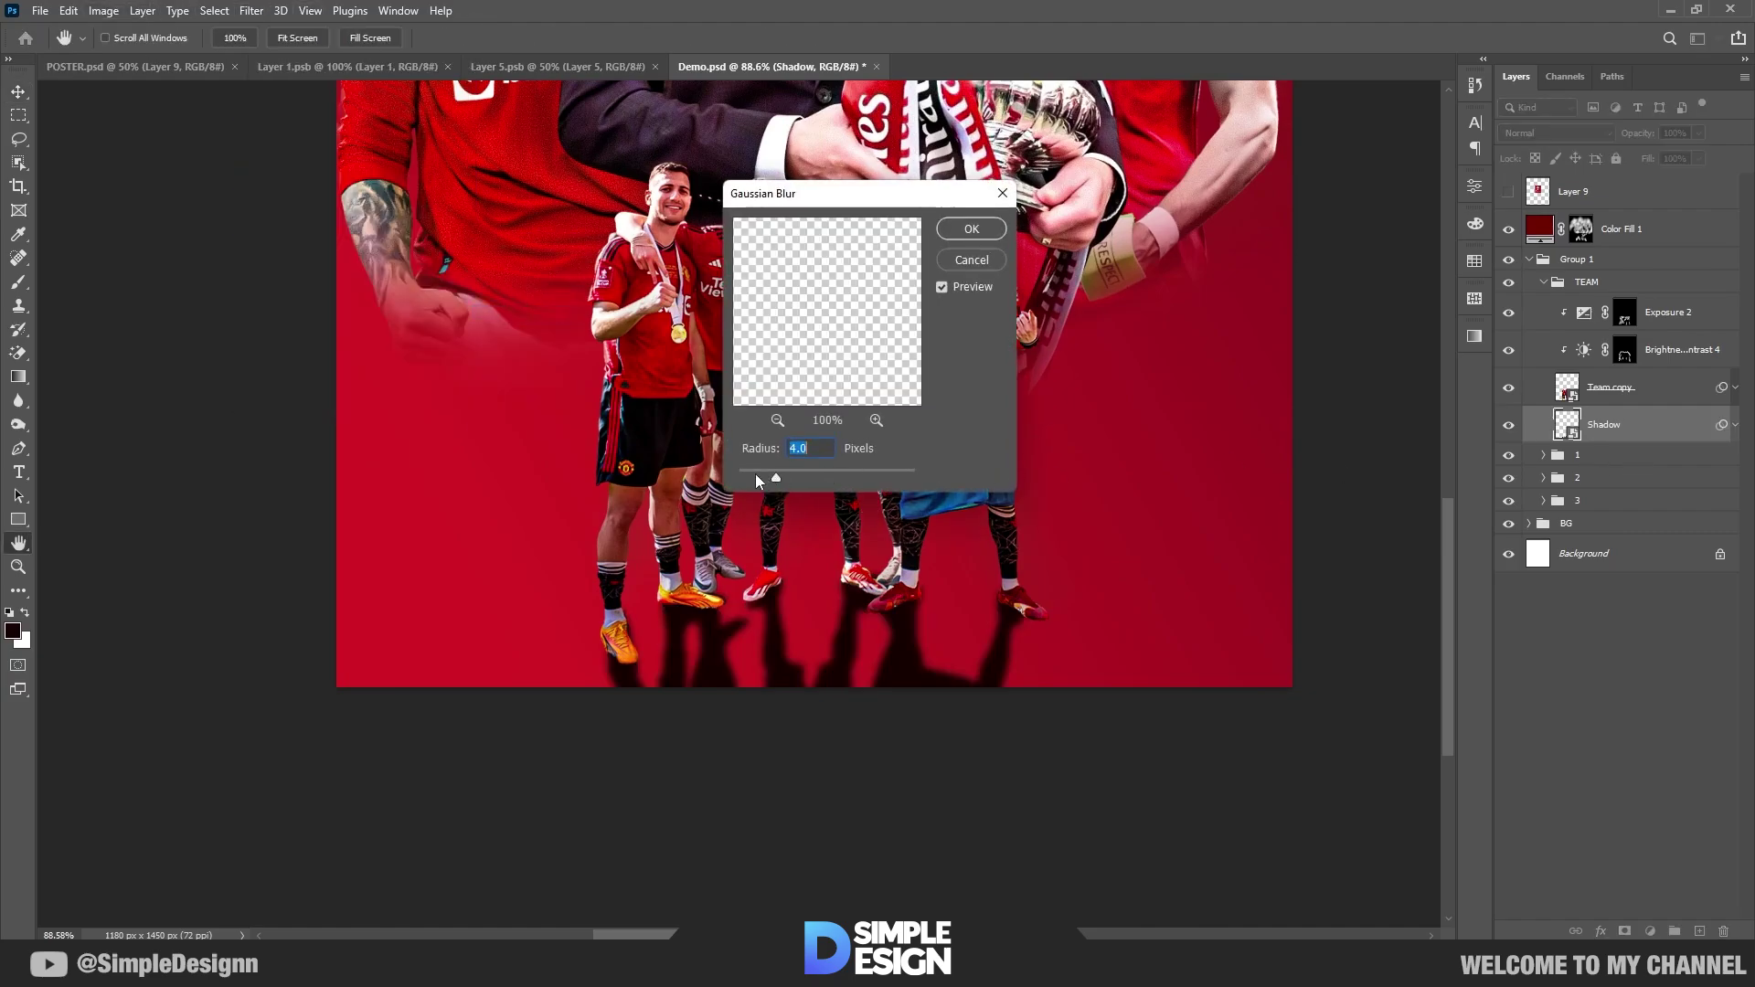
key(Return)
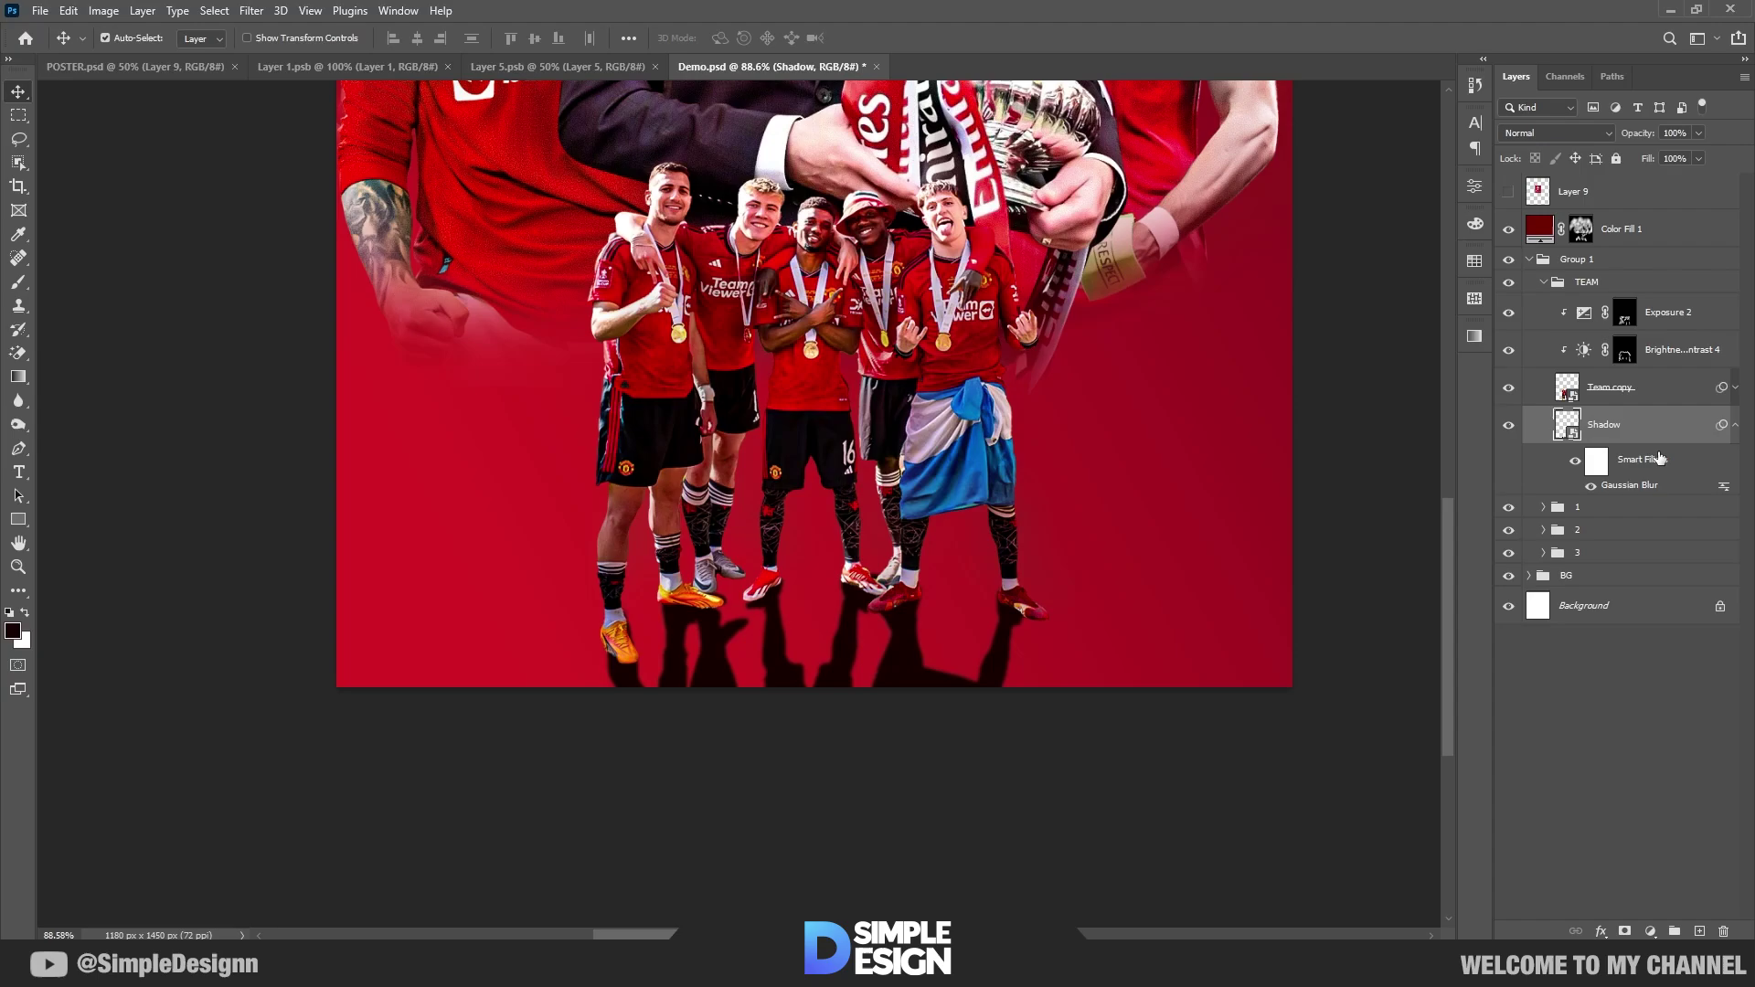
Step: Add a layer named shadow above the Shadow layer and prepare a flattened Soft Round brush in dark red #170000
click(1700, 931)
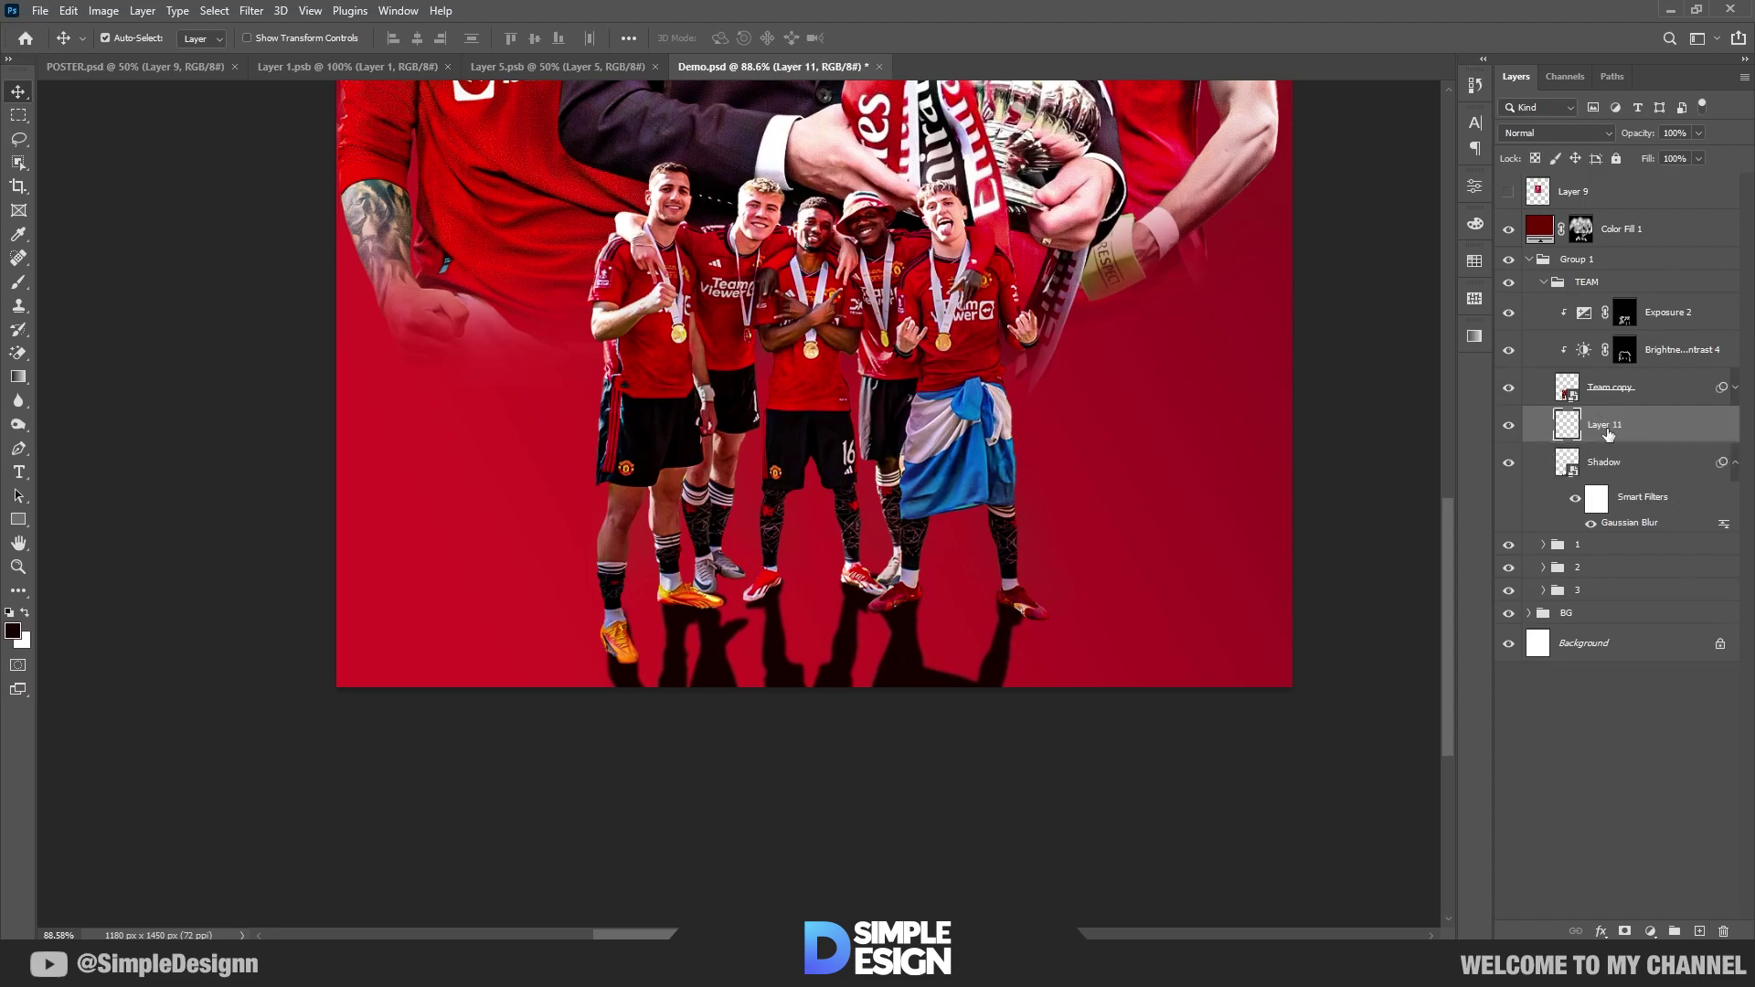
key(b)
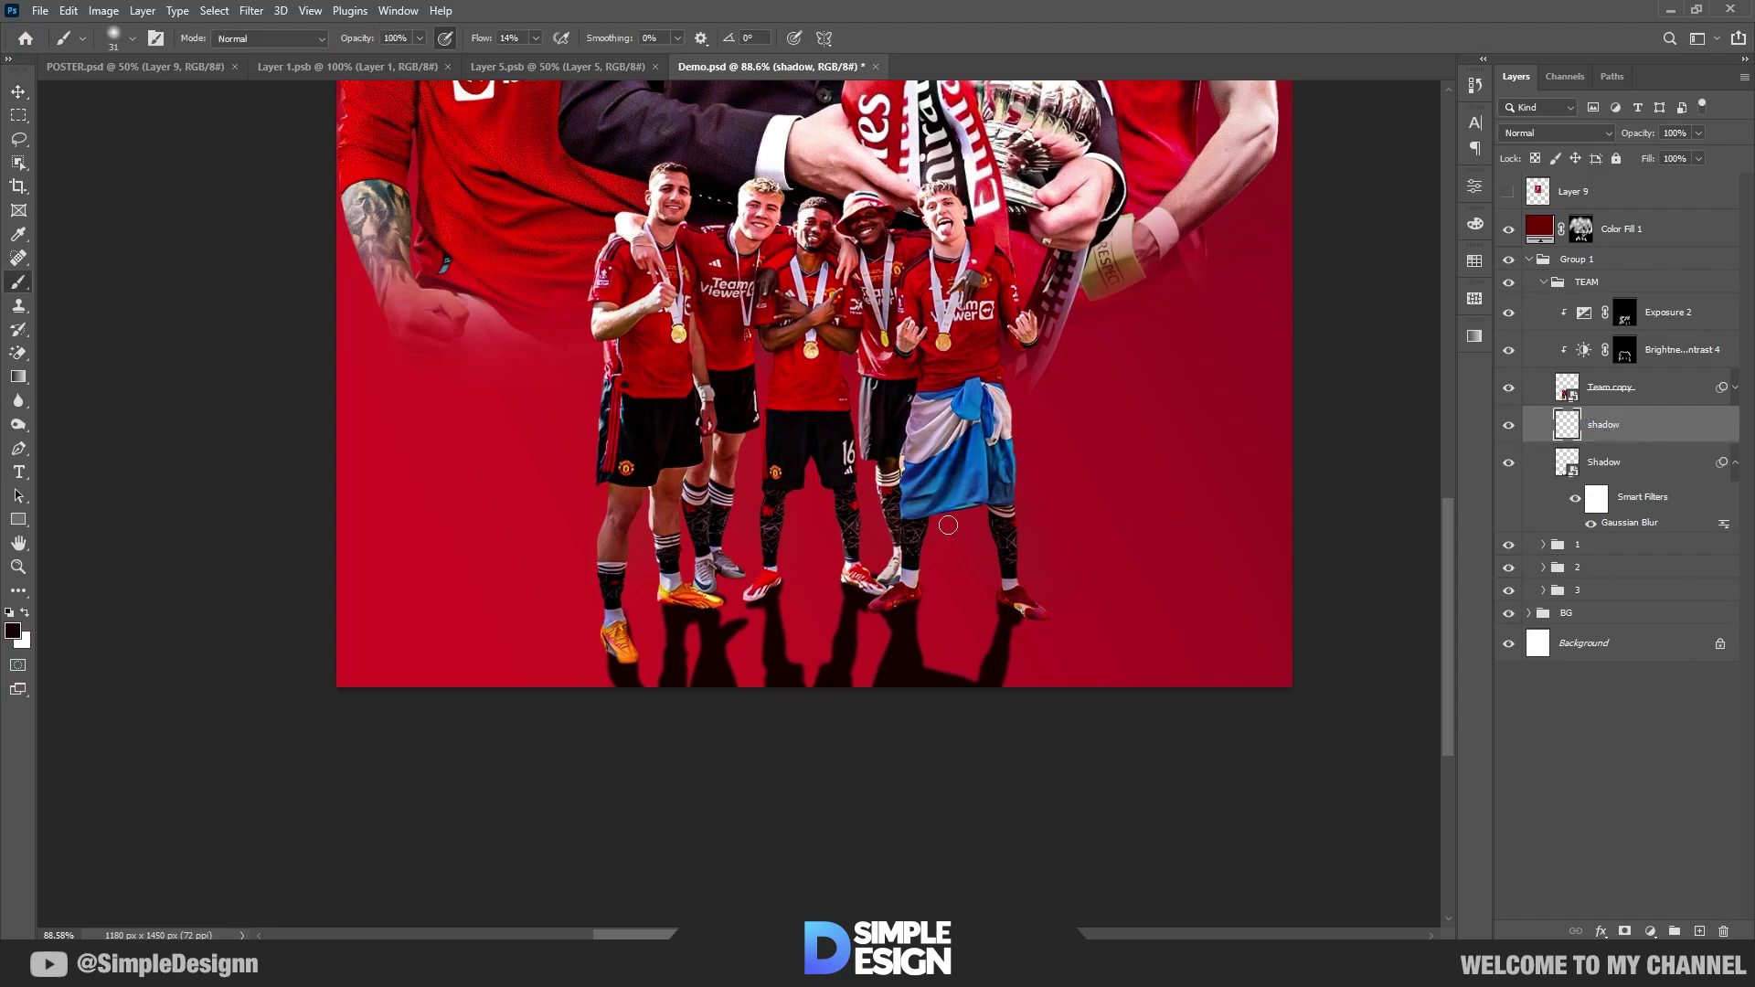
scroll(685, 621, up, 5)
click(12, 630)
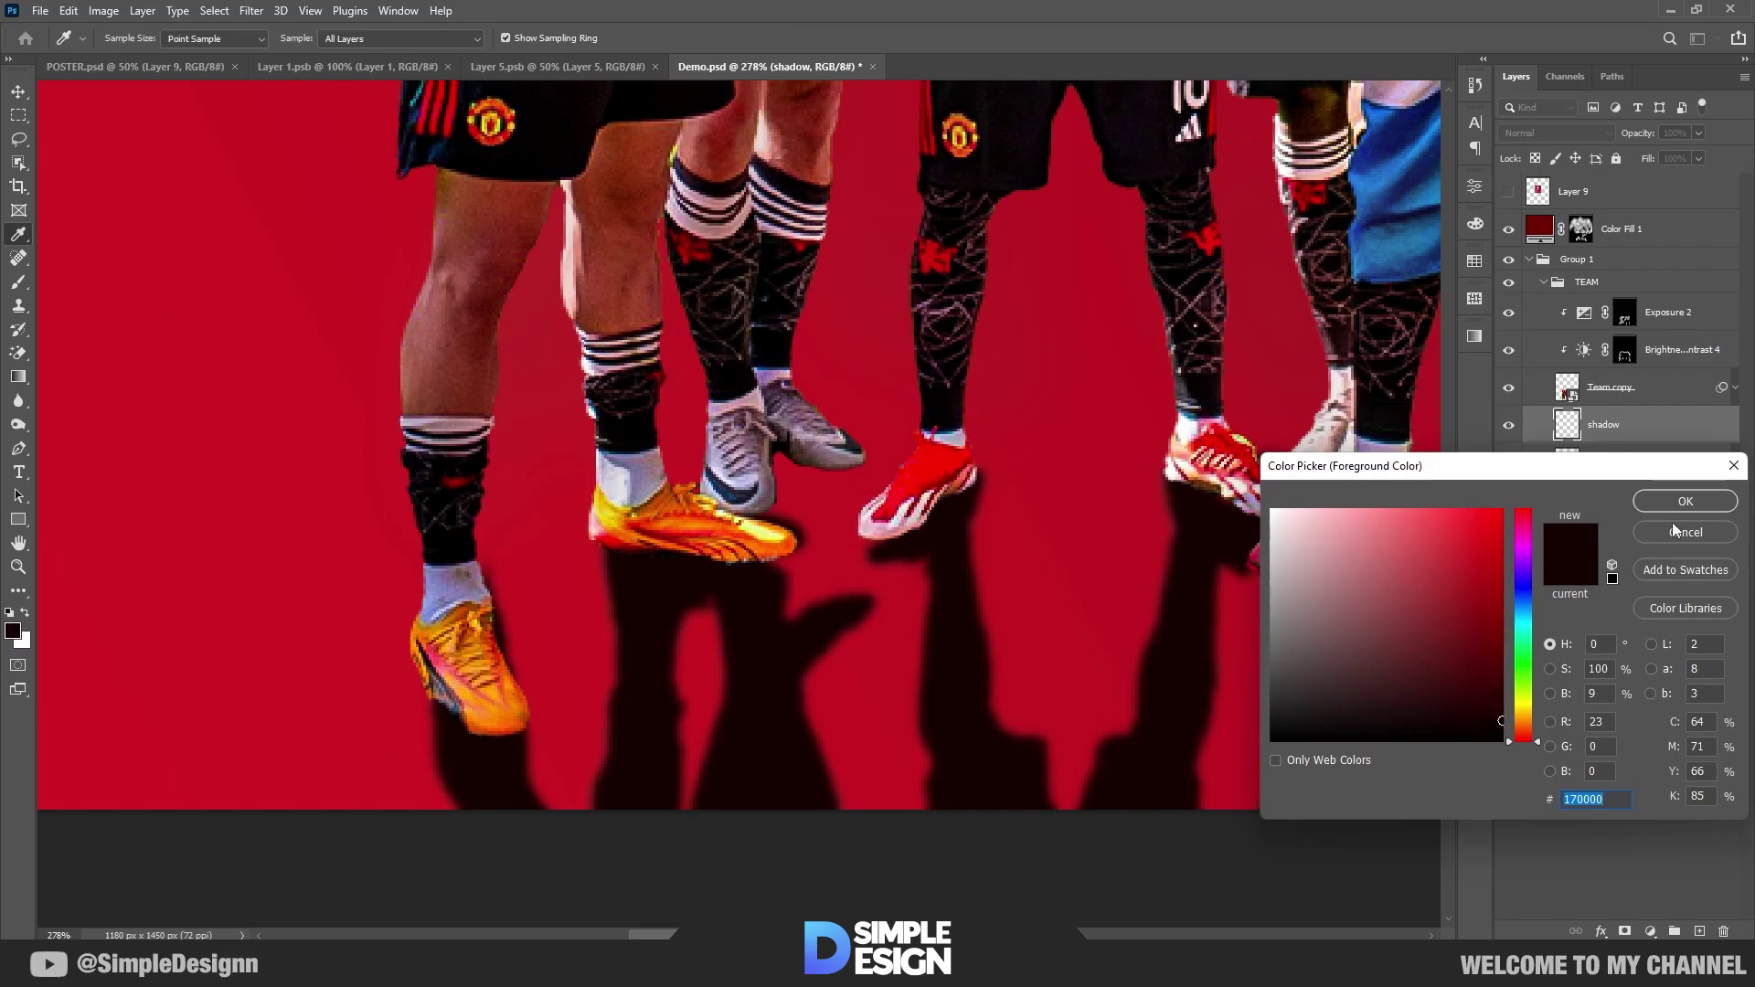
click(1685, 501)
right_click(882, 542)
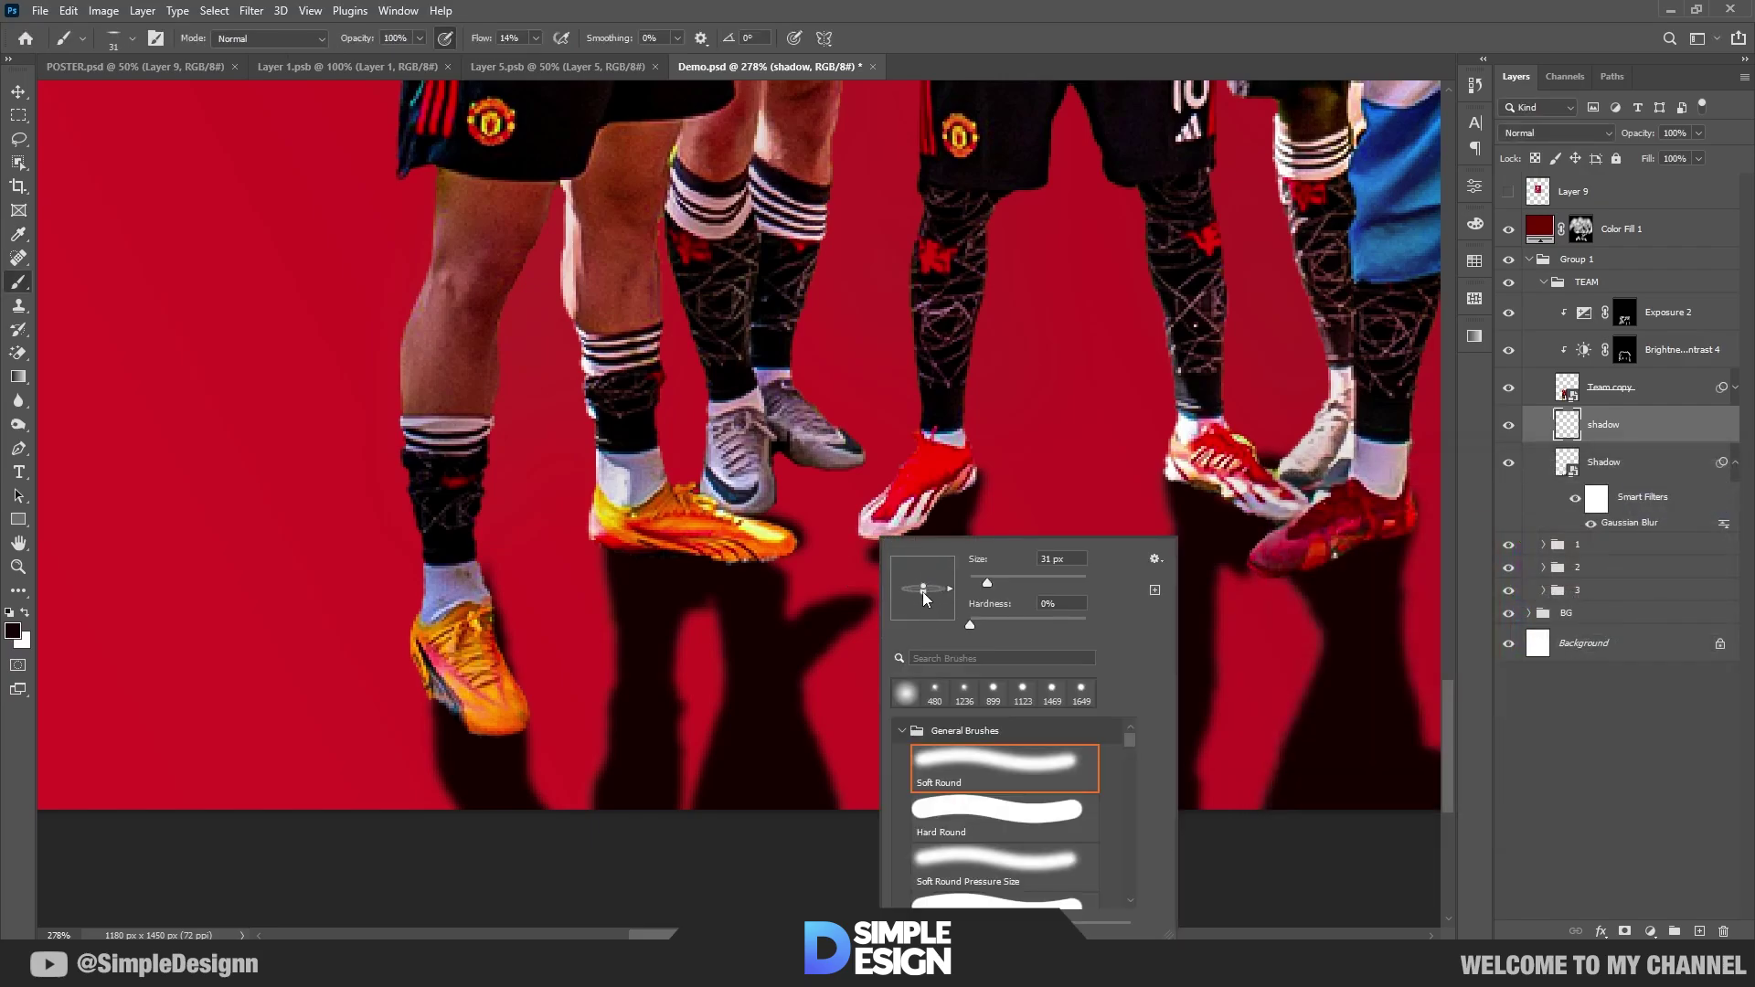
Step: Paint thin contact shadows beneath the players' shoes on the new layer with the flattened brush at 42 px
alt+right_click(486, 672)
mouse_move(446, 680)
mouse_down()
mouse_move(529, 703)
mouse_move(466, 663)
mouse_up()
key(ctrl+z)
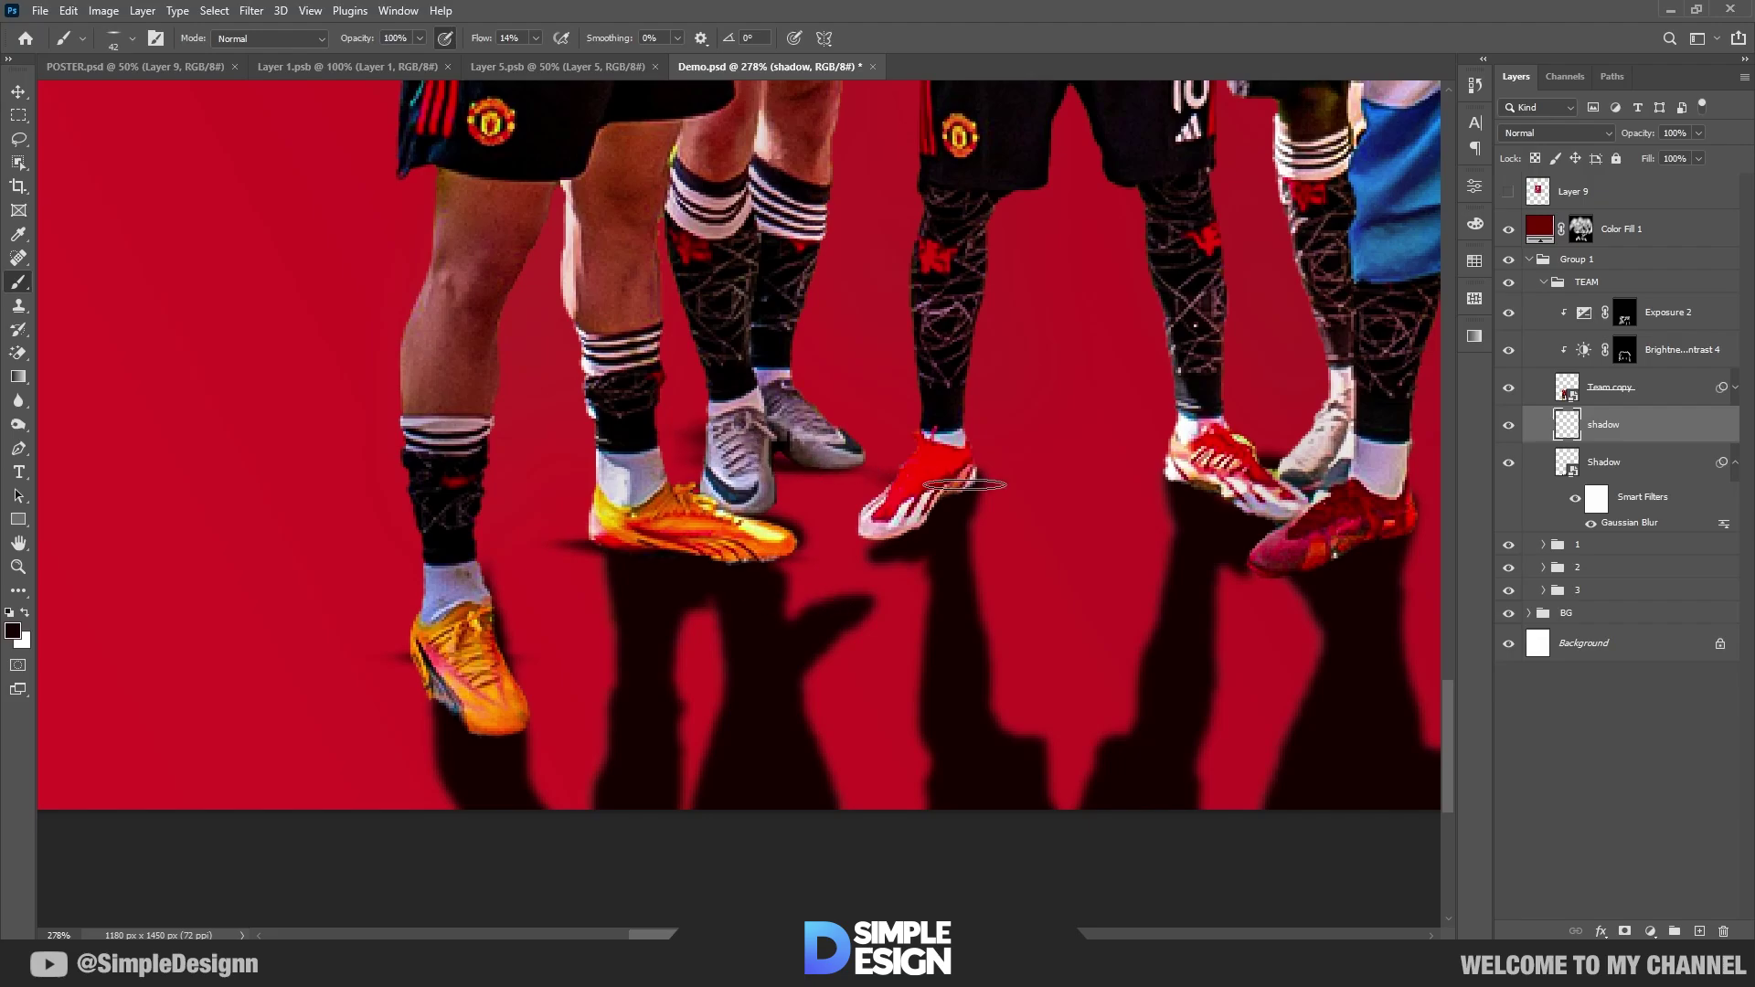
scroll(1173, 486, right, 10)
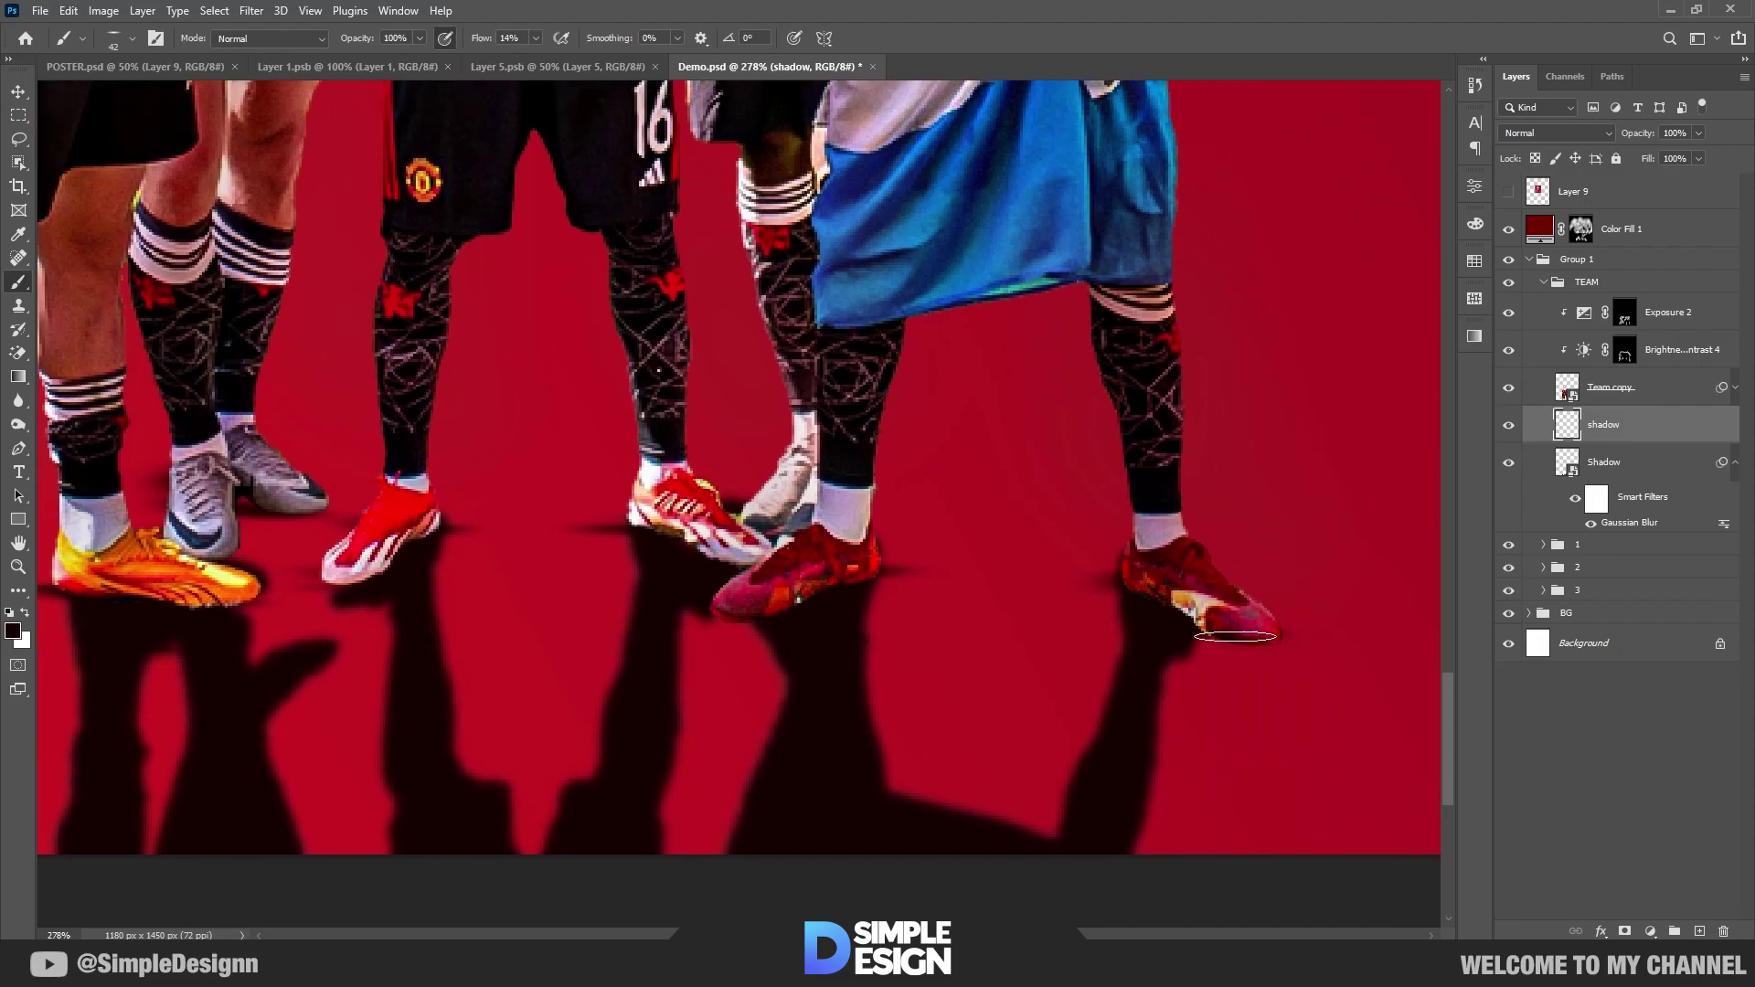
scroll(1261, 650, down, 2)
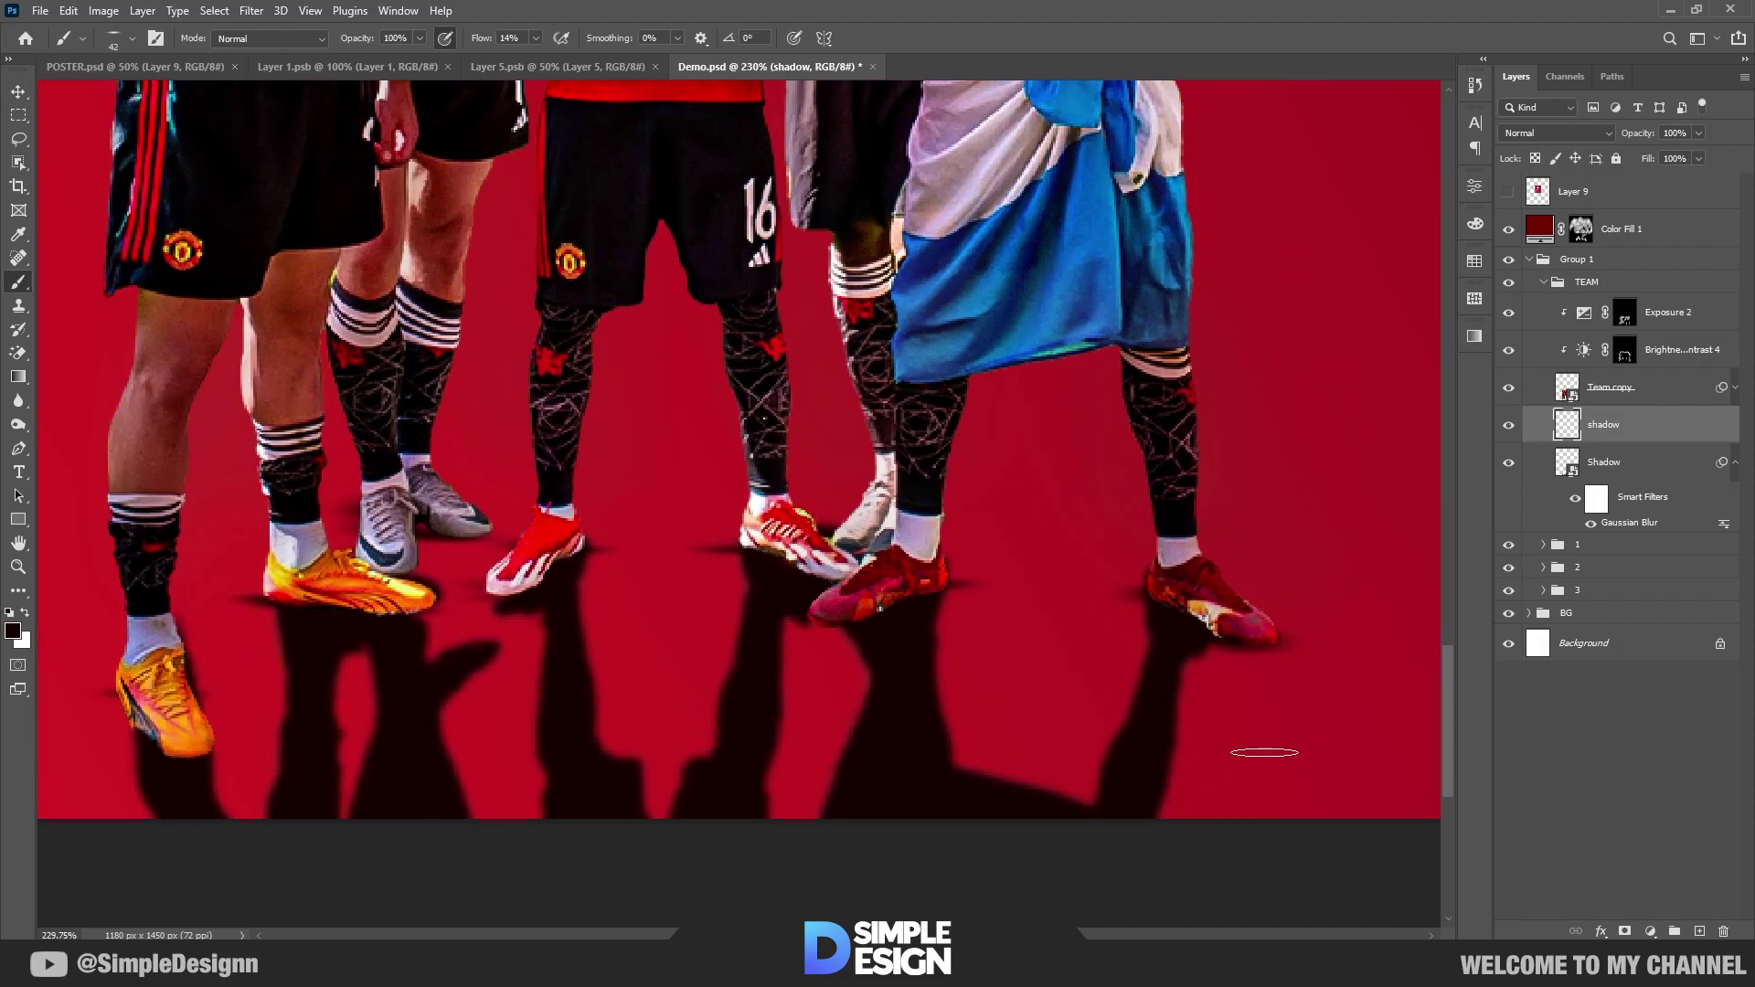
Step: Paint broader soft shading on the floor around the team's feet with the flattened brush enlarged to 117 and 102 px
alt+right_click(640, 571)
mouse_move(651, 569)
mouse_down()
mouse_move(545, 555)
mouse_move(467, 560)
mouse_move(440, 582)
mouse_move(676, 554)
mouse_up()
key(ctrl+z)
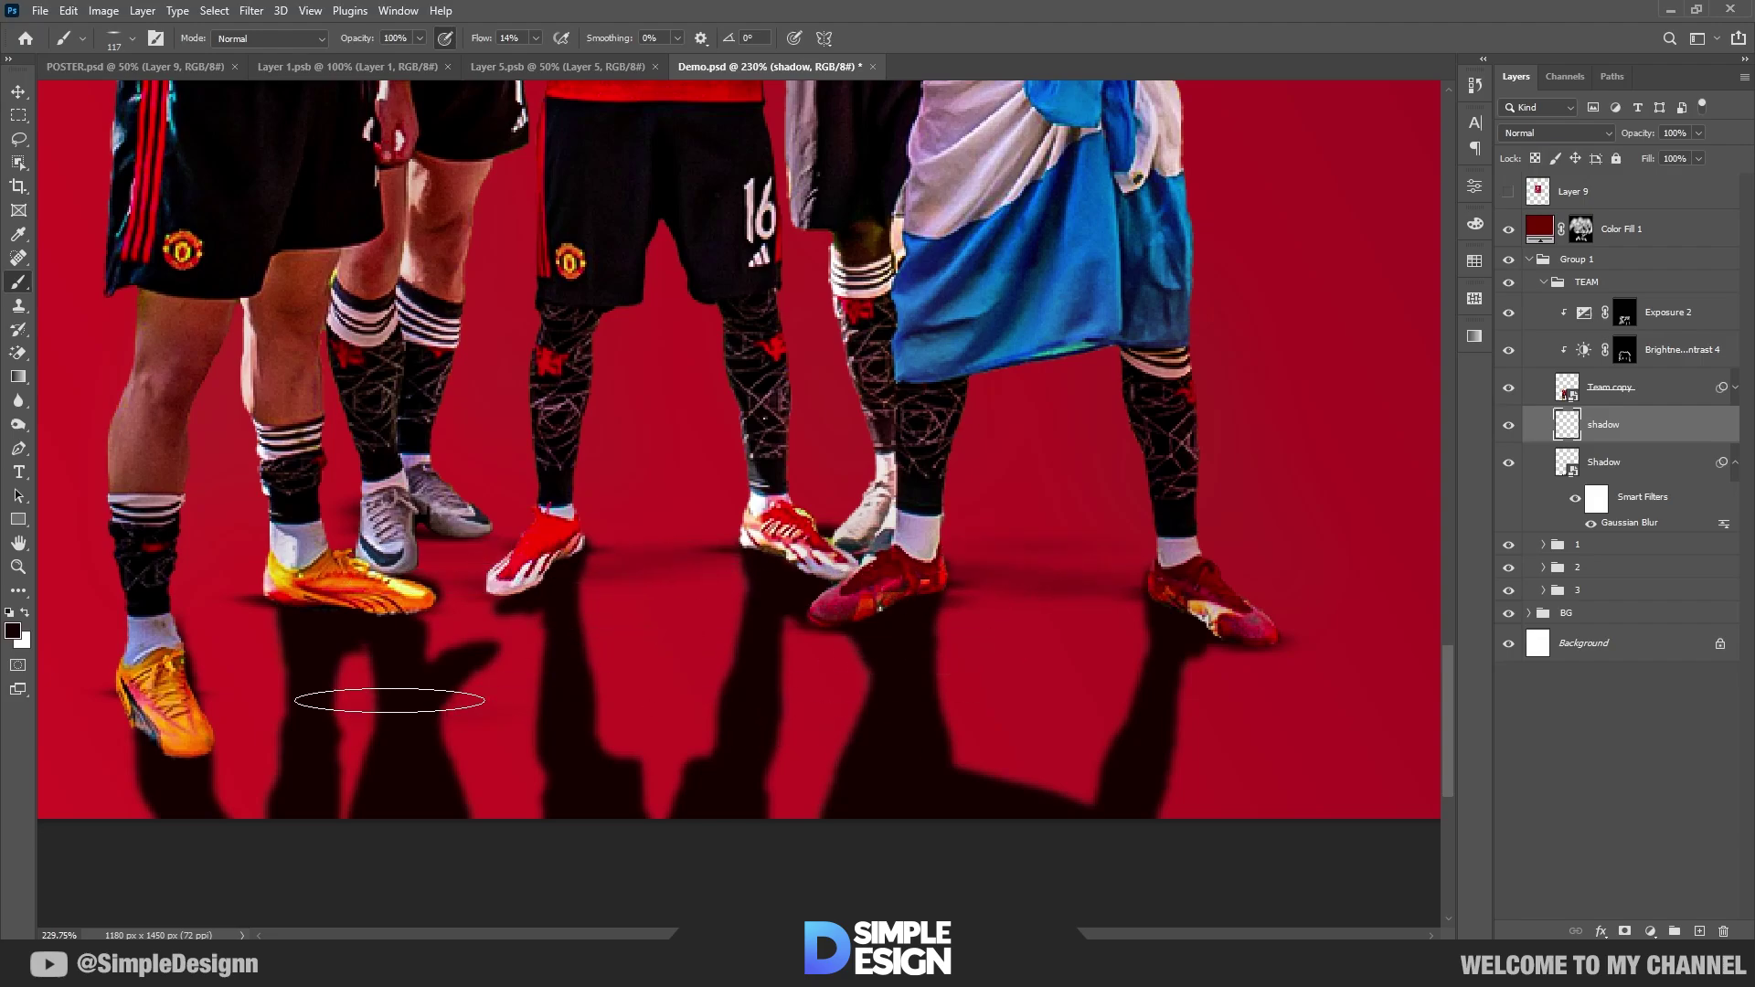
scroll(731, 672, down, 4)
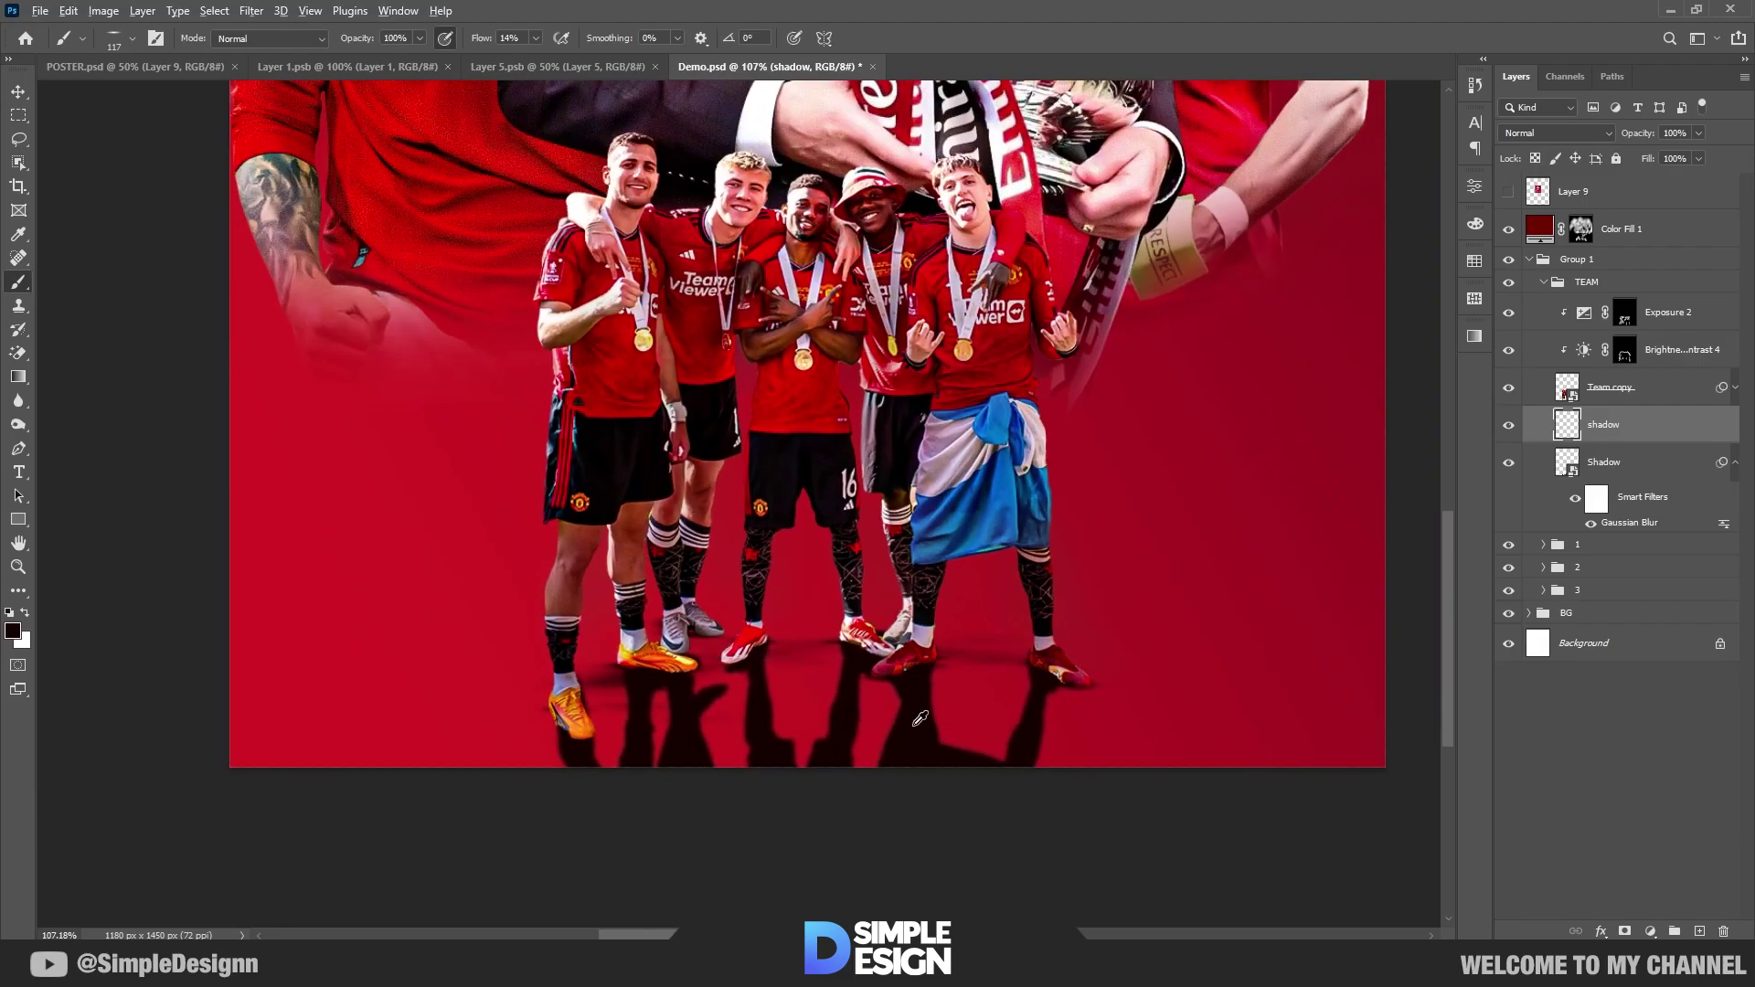
scroll(823, 654, up, 5)
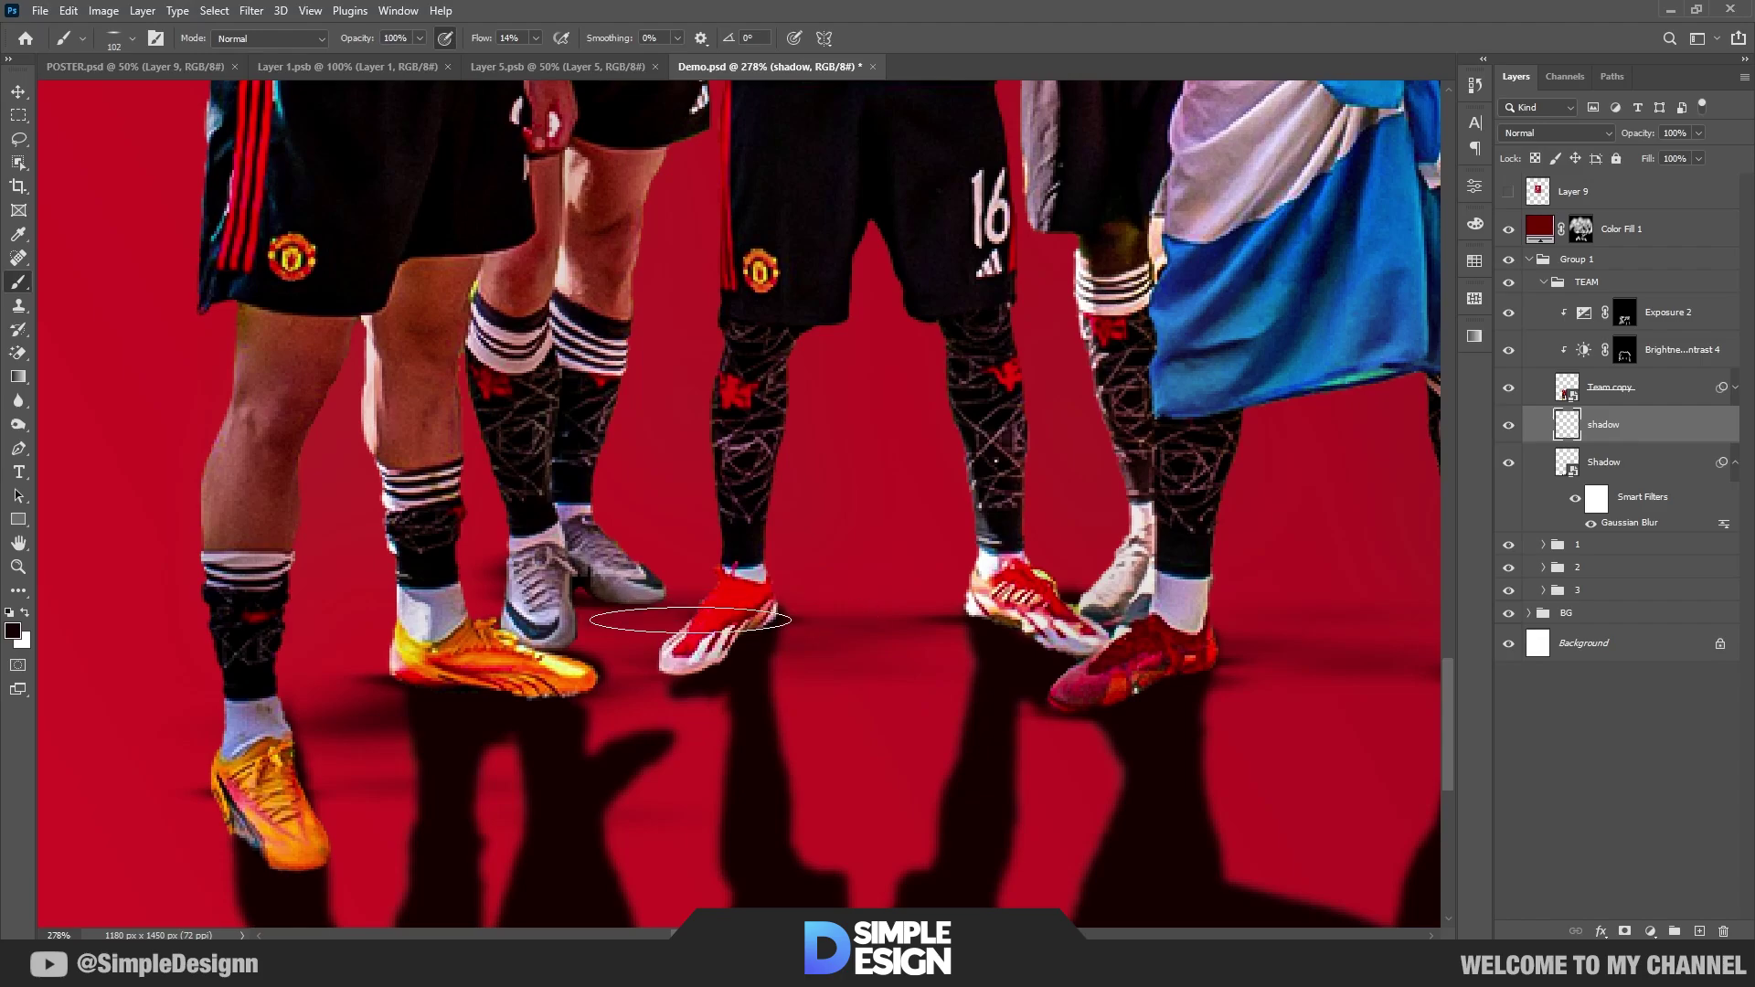
scroll(1189, 631, down, 2)
scroll(645, 744, up, 2)
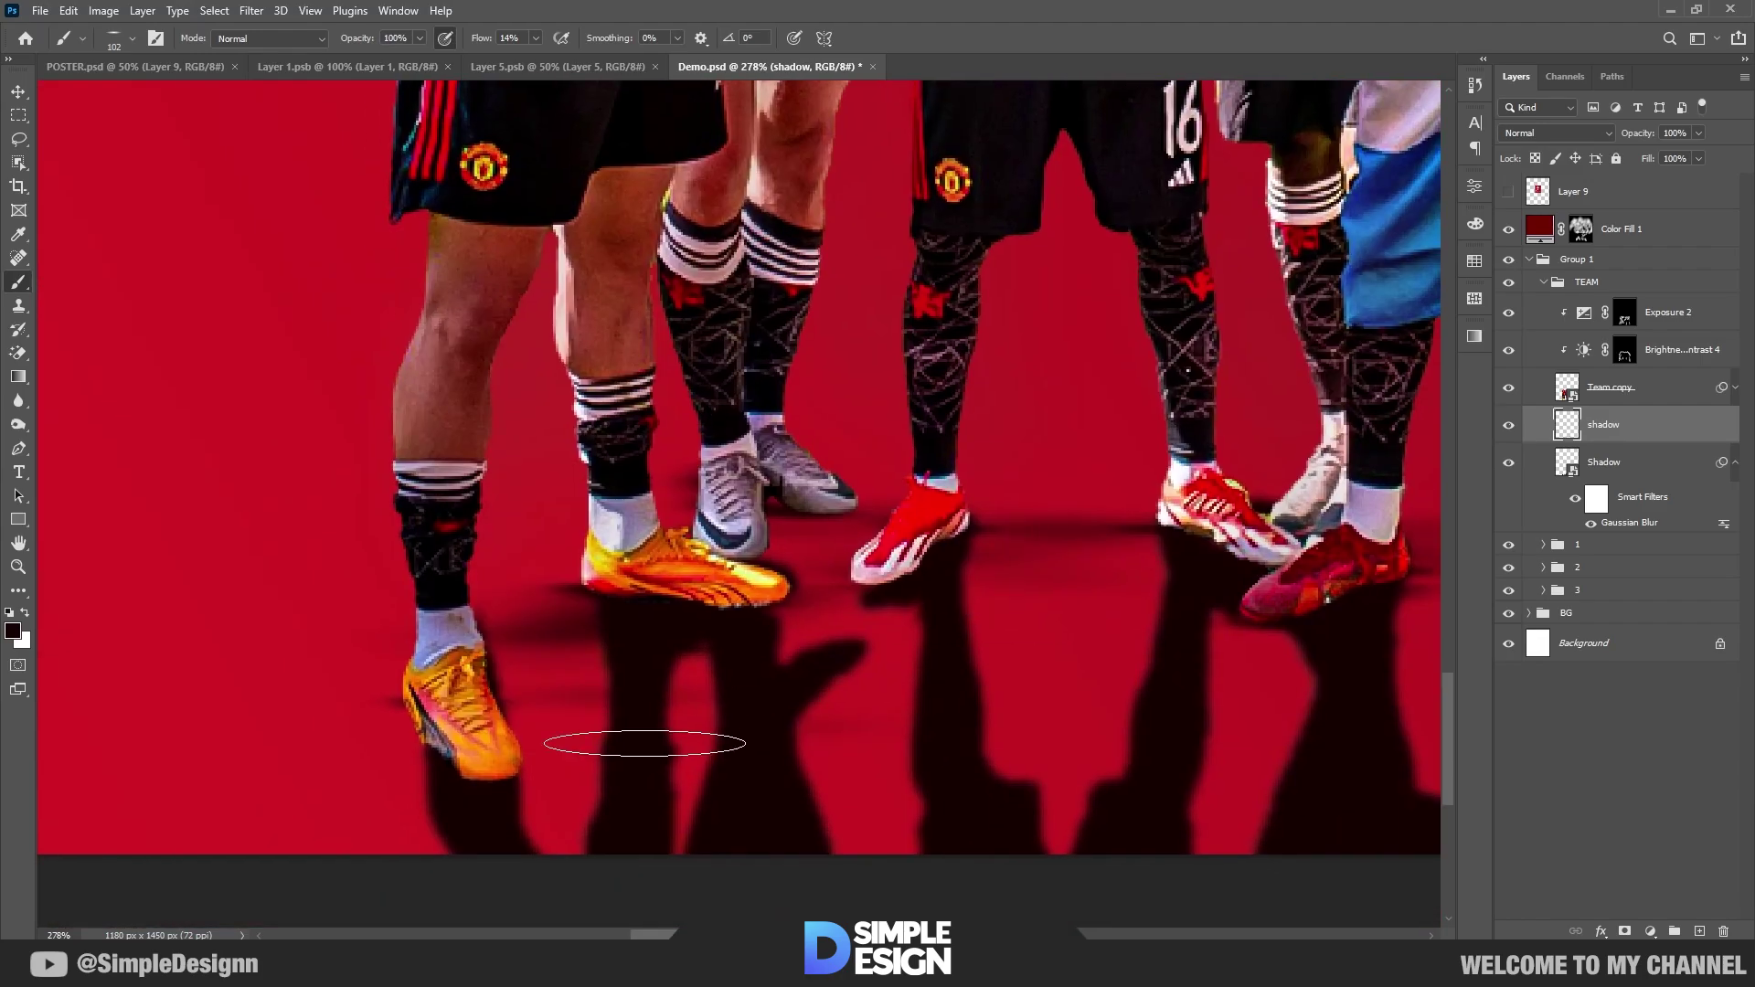
scroll(644, 744, down, 5)
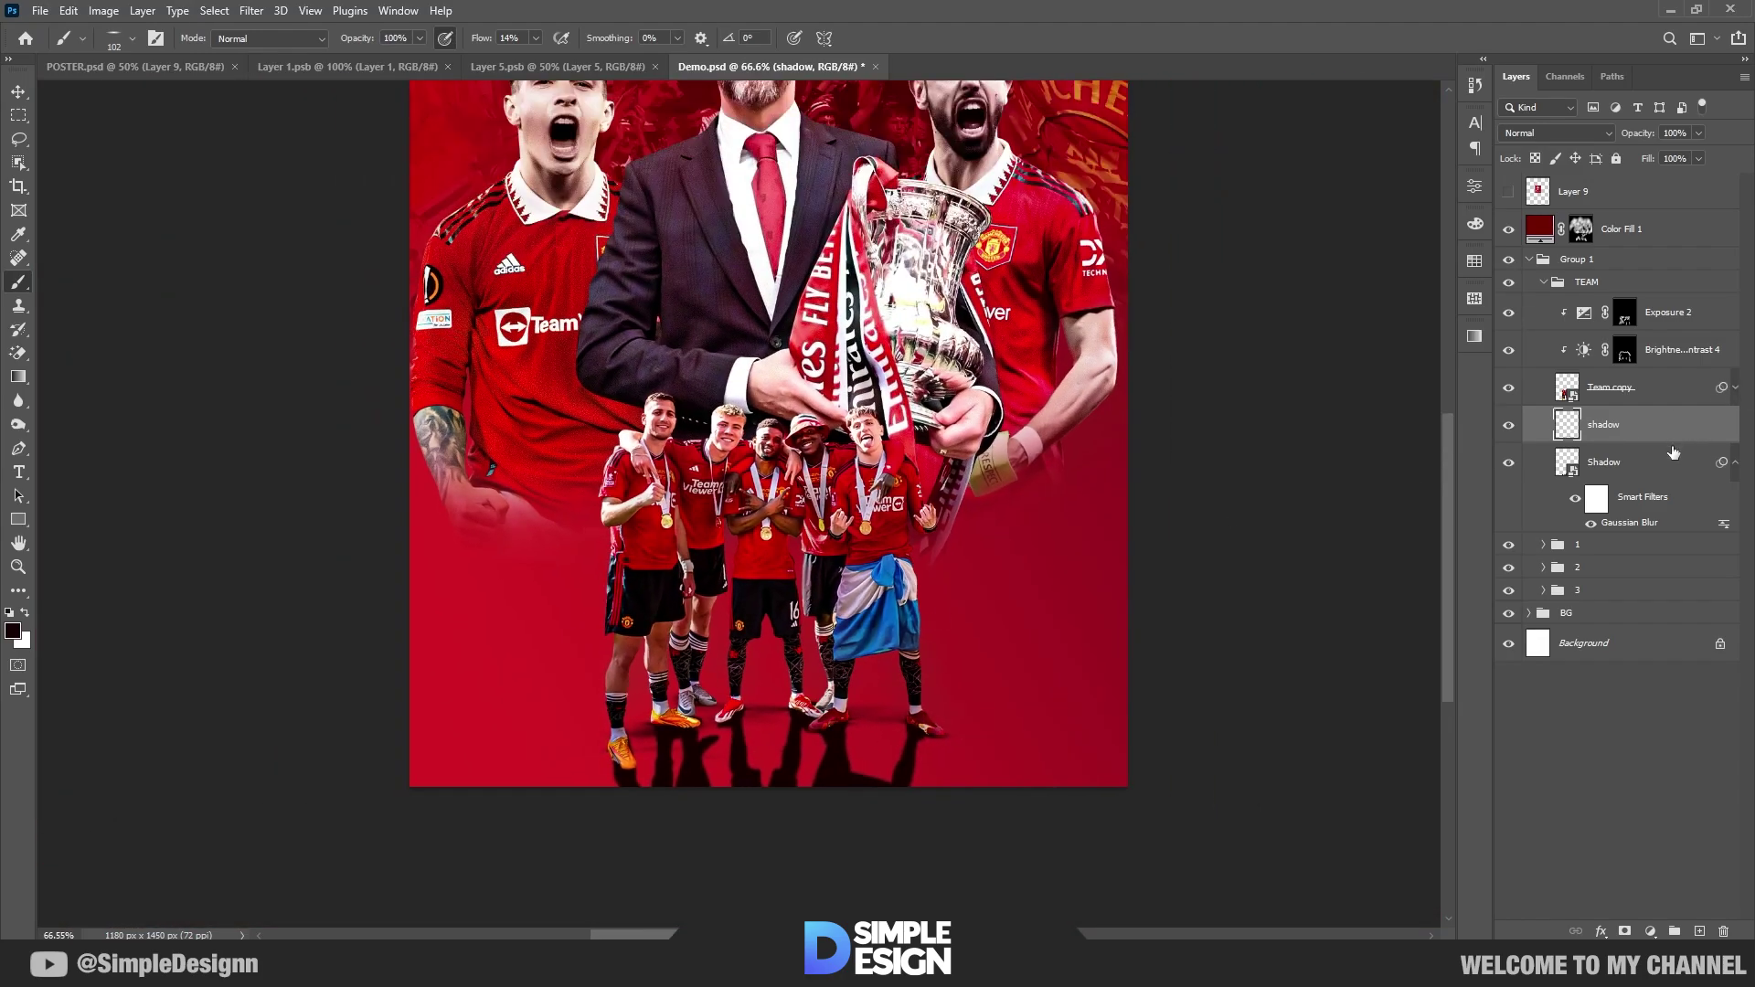
Step: Lower the opacity of the blurred Shadow layer to 70%
click(1673, 452)
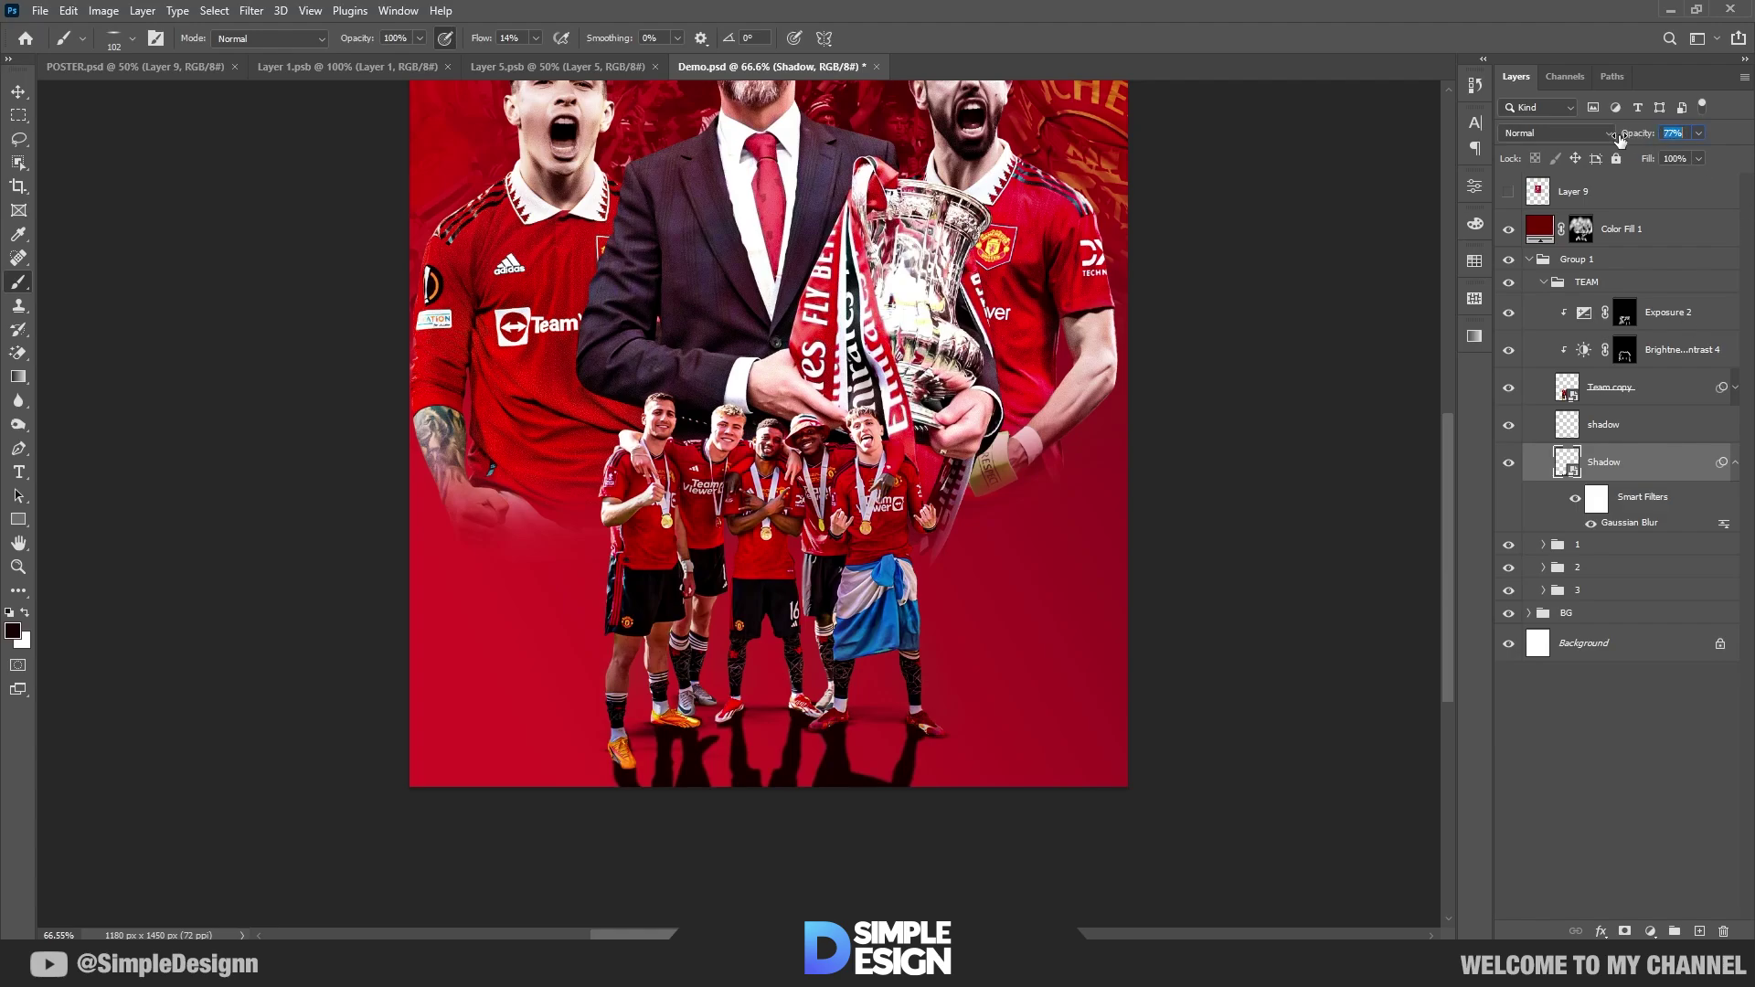
drag(1642, 137, 1637, 137)
scroll(871, 677, down, 2)
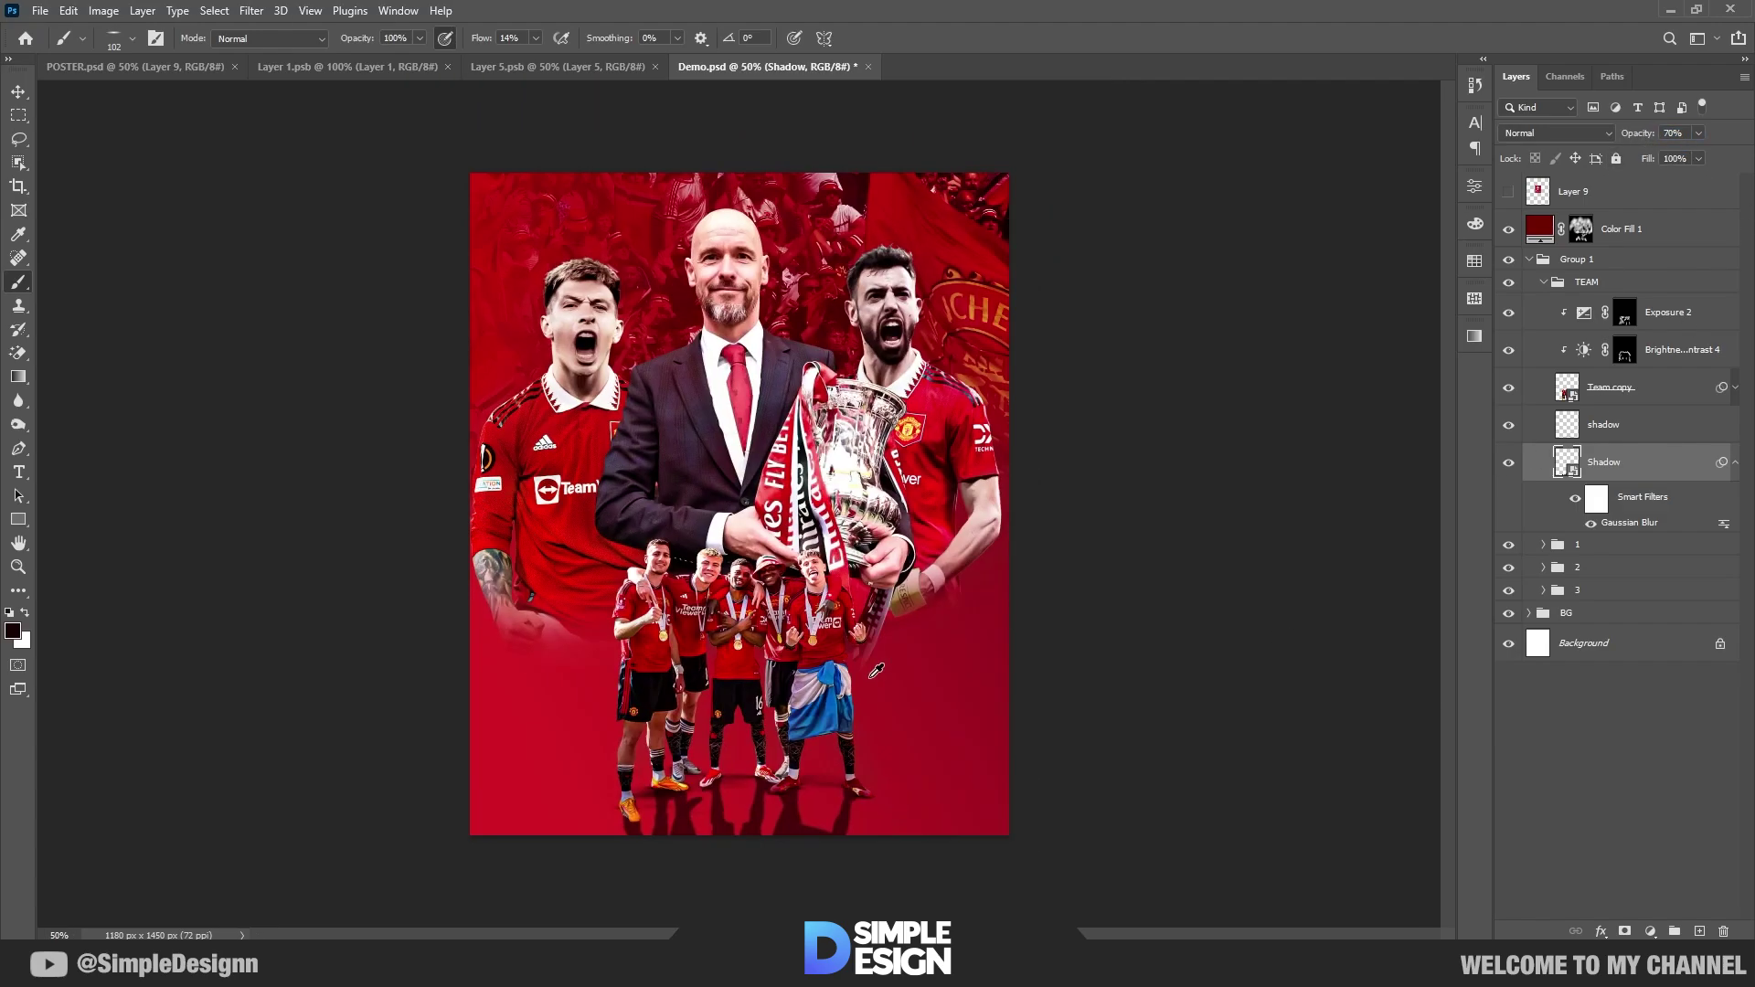
Step: Deselect the layers, collapse the TEAM group and save the document
click(1709, 719)
scroll(658, 688, up, 1)
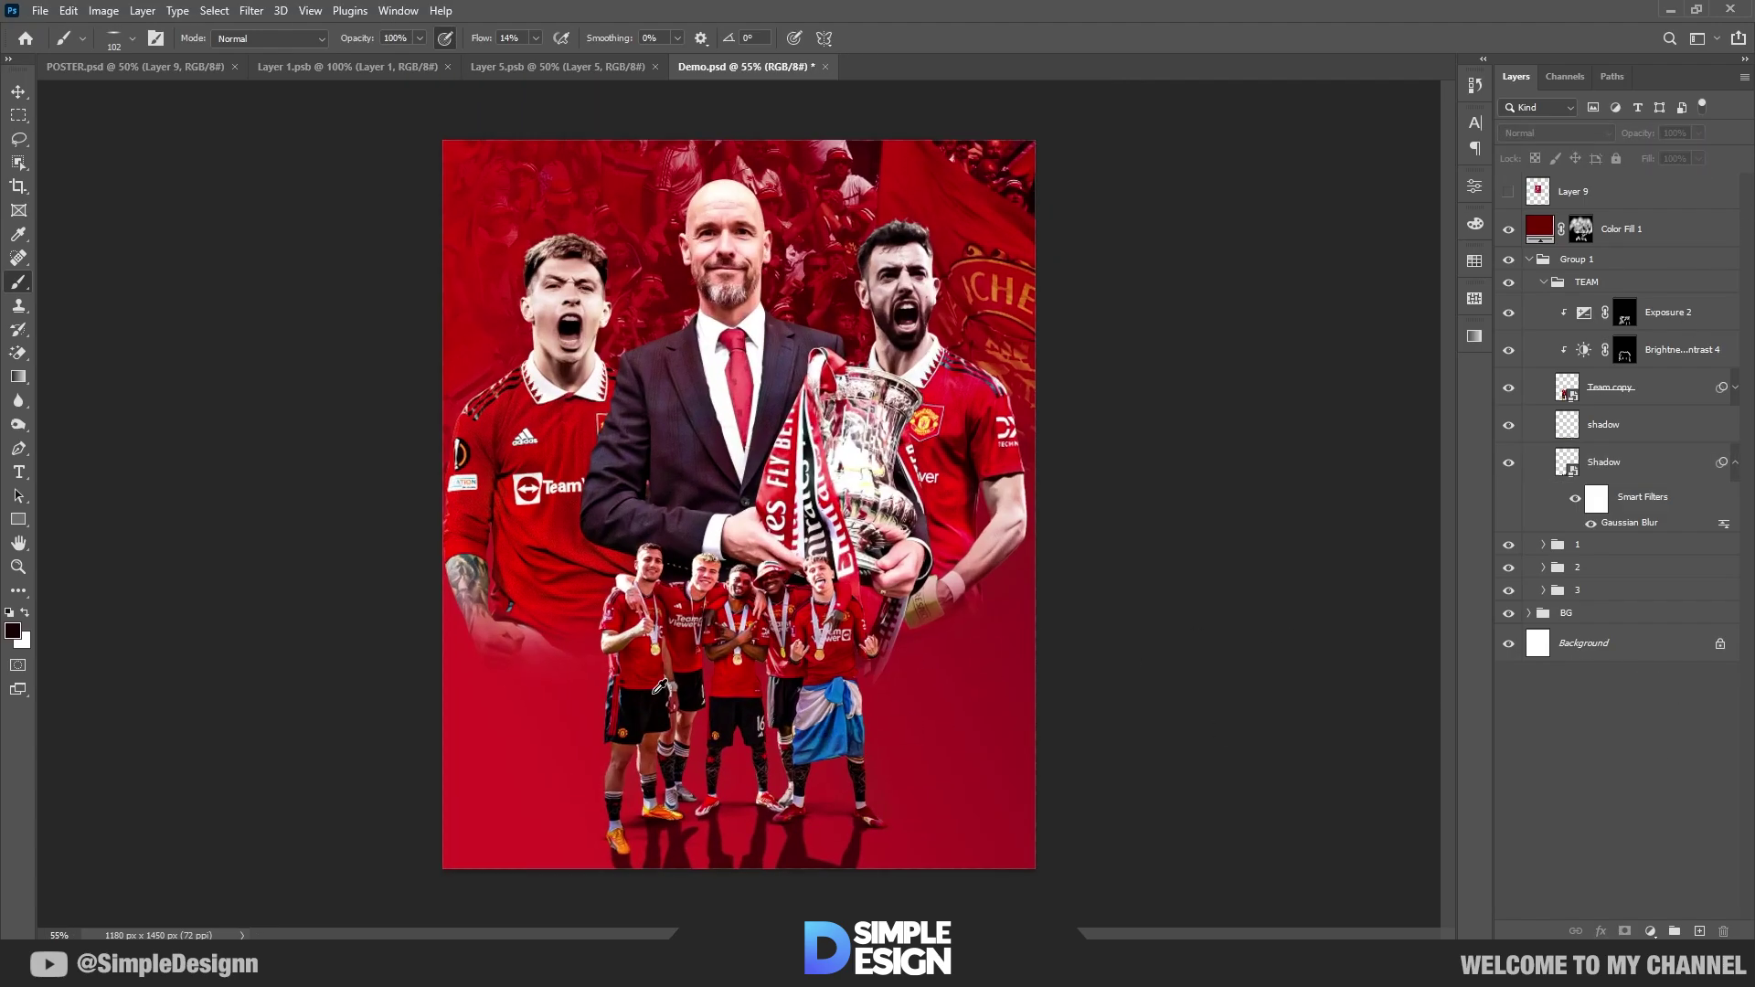
click(1543, 282)
key(ctrl+s)
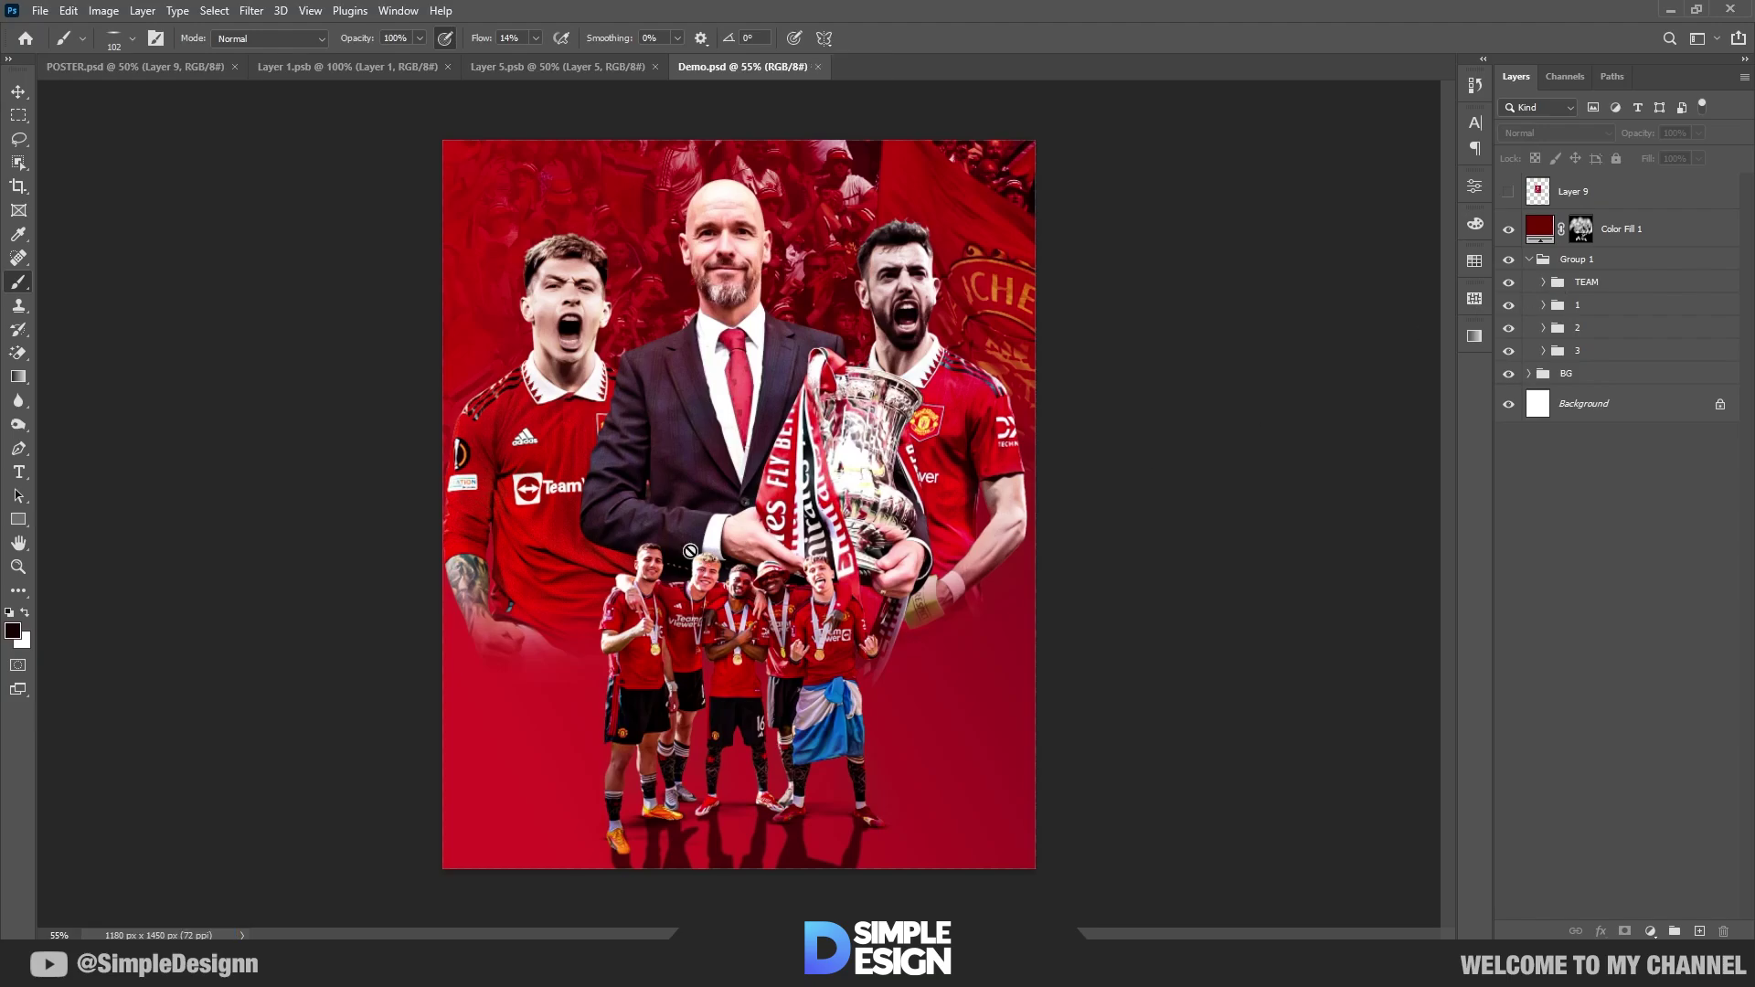
Step: Bring the white Emirates FA Cup logo from the other open document into Demo.psd and rename its layer Logo
click(289, 68)
key(v)
drag(782, 429, 577, 634)
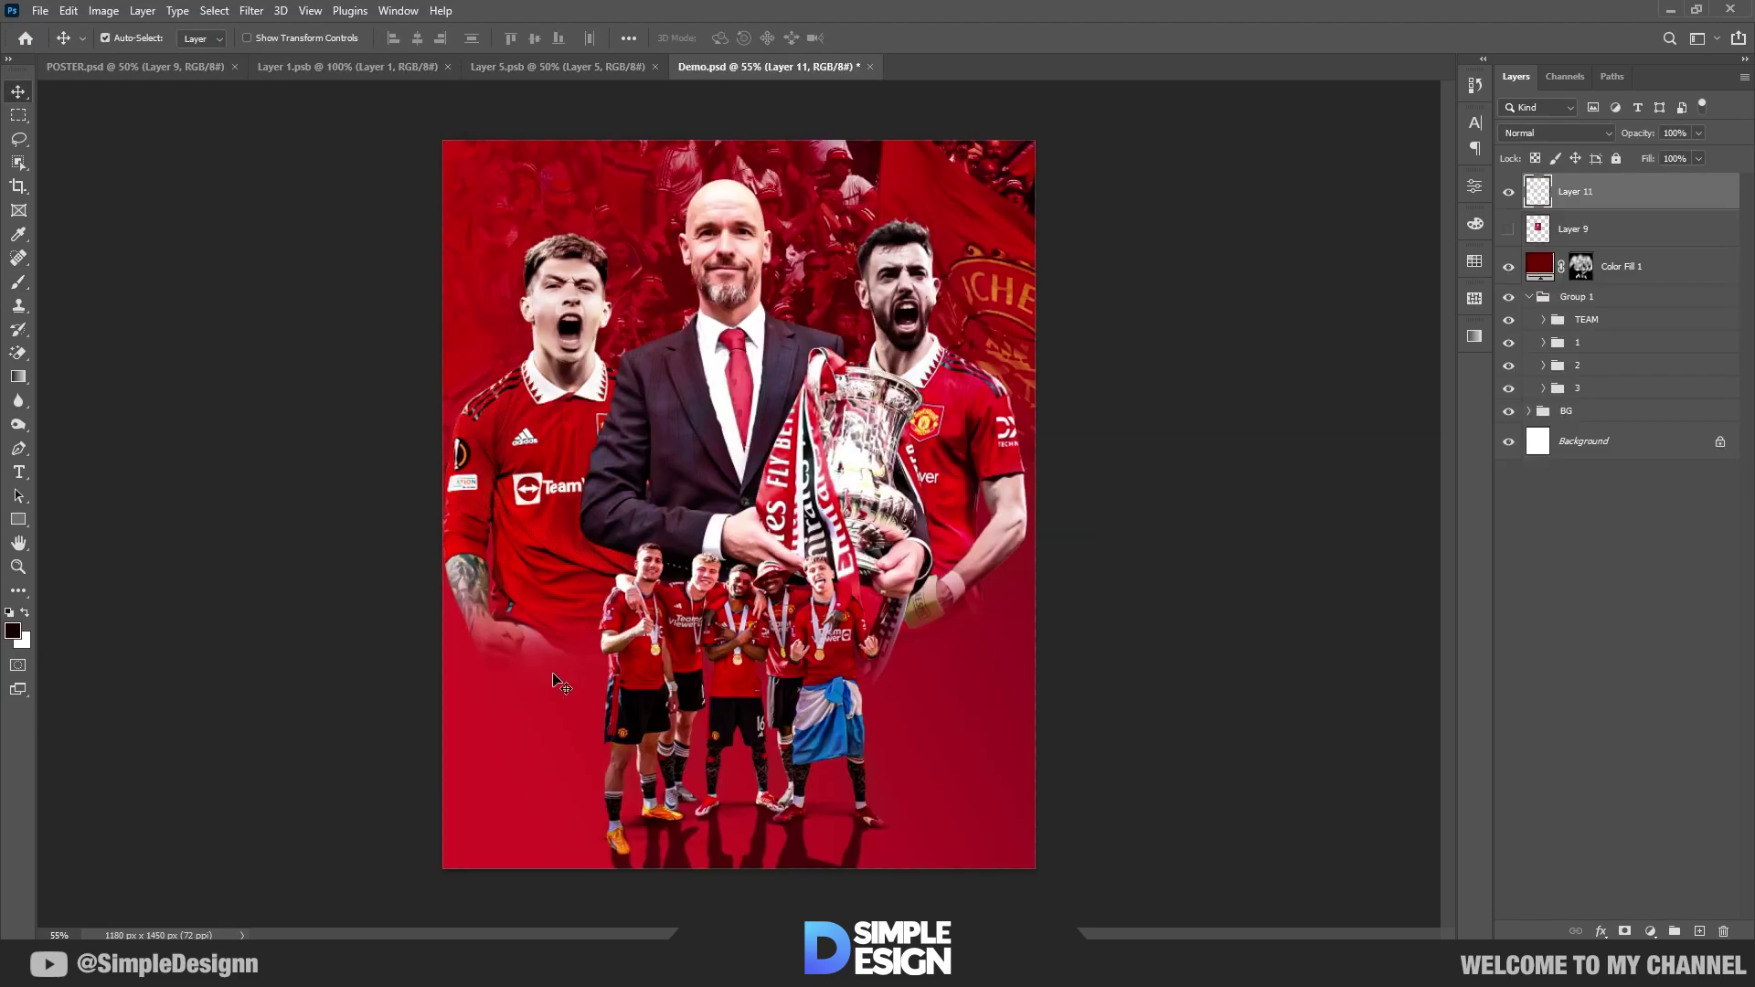
click(1594, 193)
text(Logo)
key(Return)
Step: Convert the Logo layer to a smart object, scale it to 54.70% and place it in the poster's lower-left corner
right_click(1597, 196)
click(1543, 423)
key(ctrl+t)
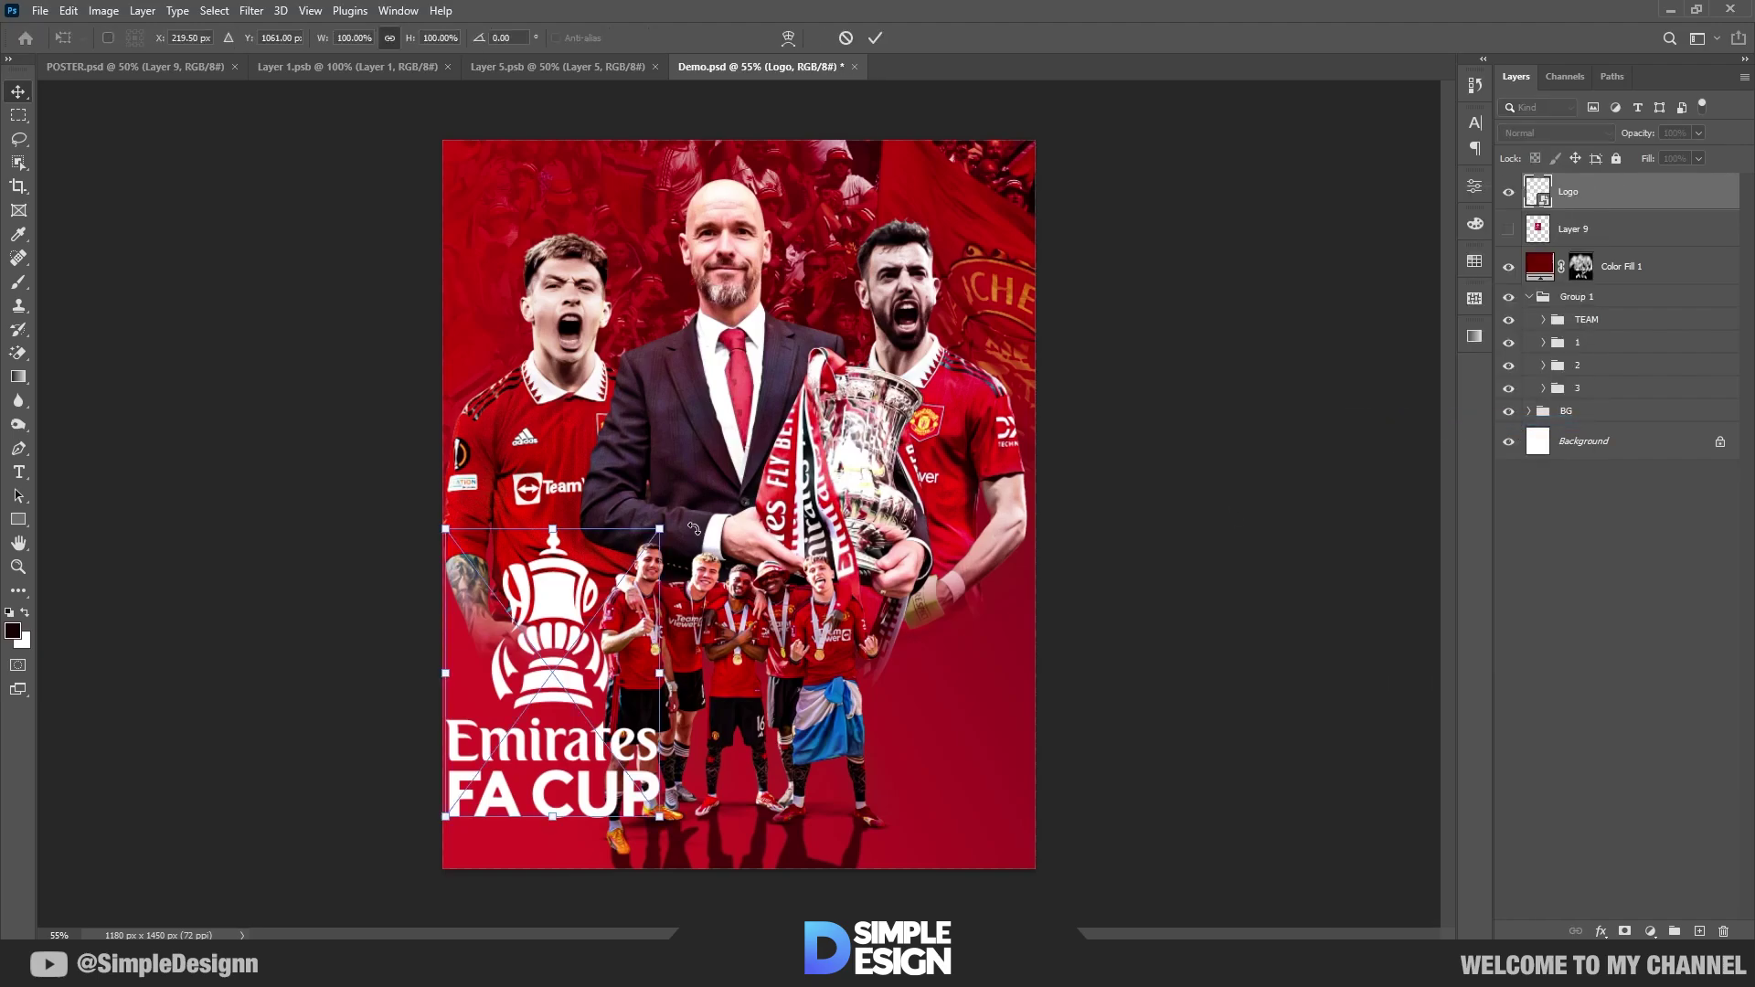
drag(553, 529, 554, 670)
drag(554, 729, 528, 761)
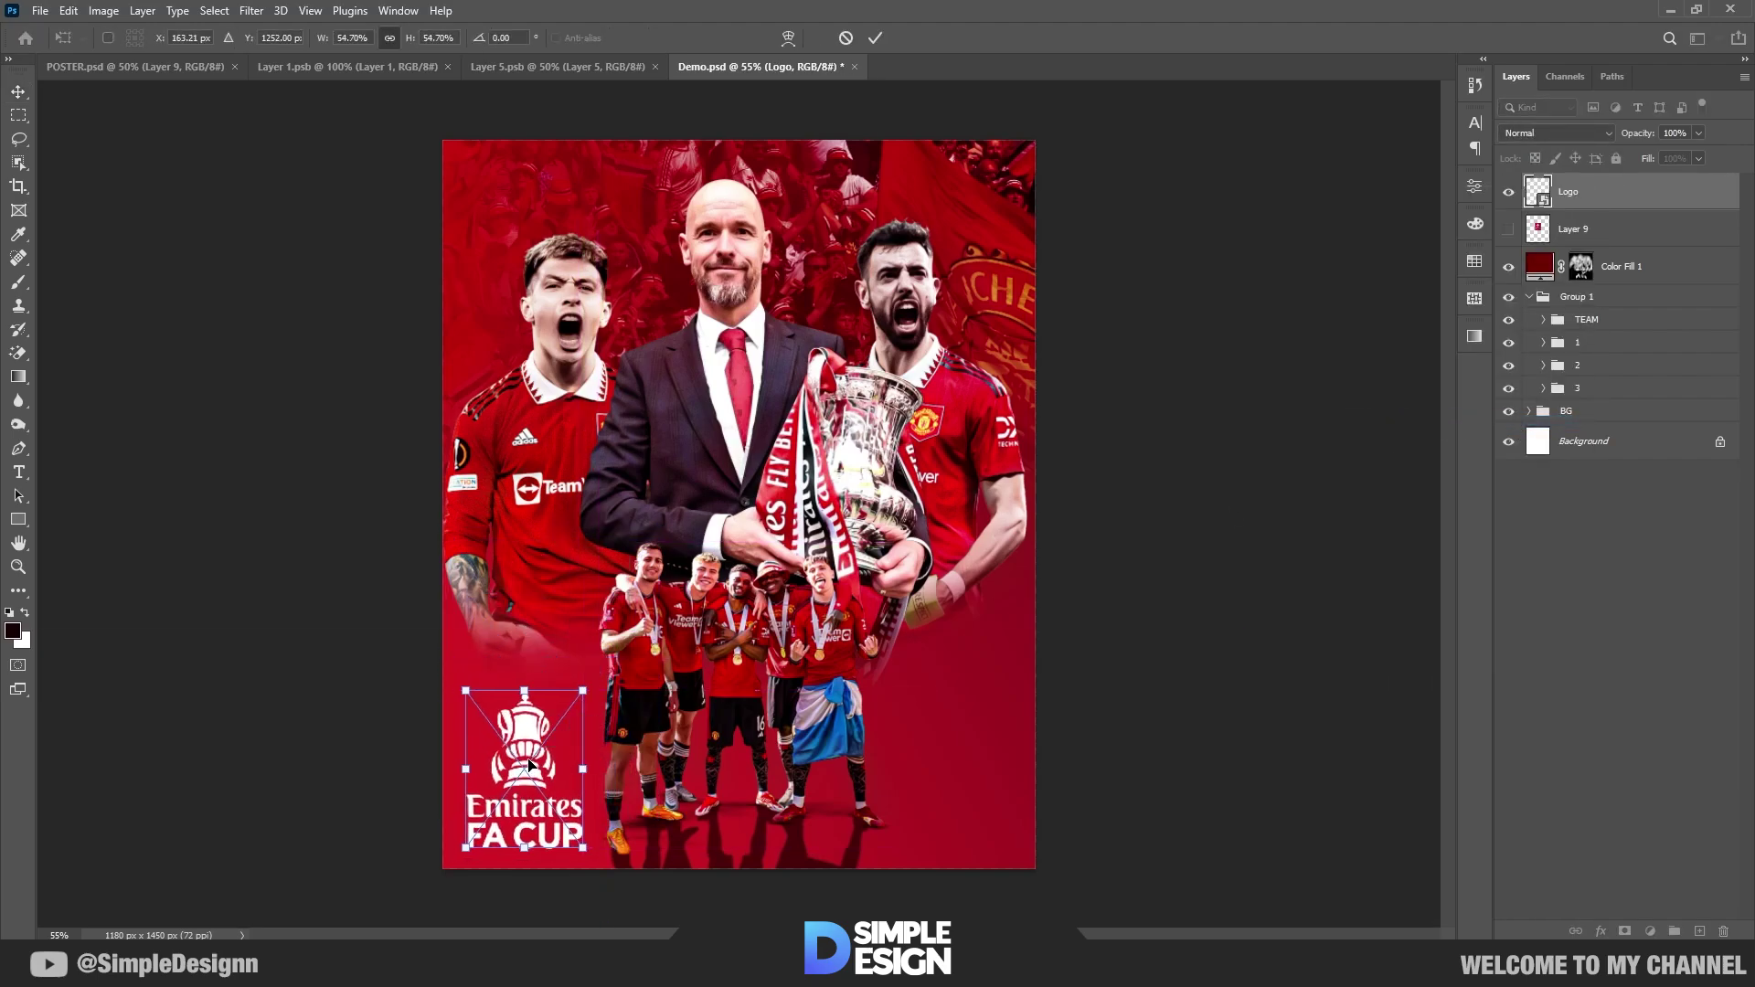
key(Return)
Step: Check group 3 by toggling its visibility, and add a new layer named Light directly above group 2
scroll(711, 576, up, 3)
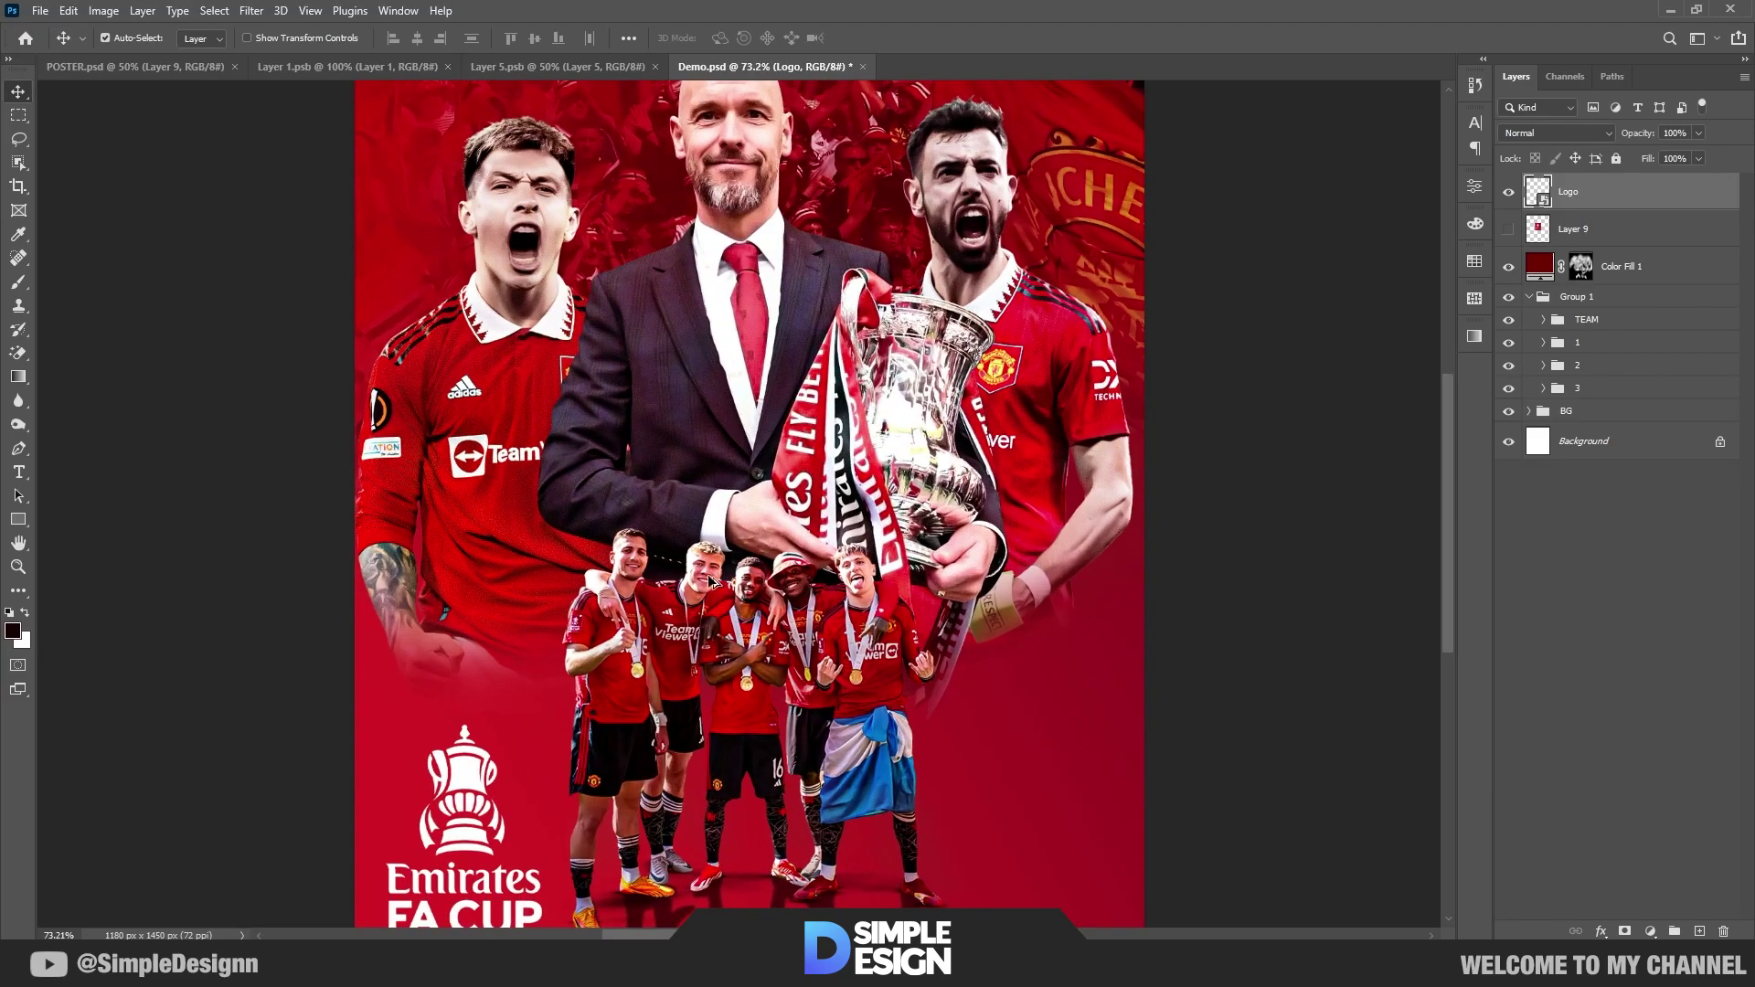
drag(806, 669, 826, 560)
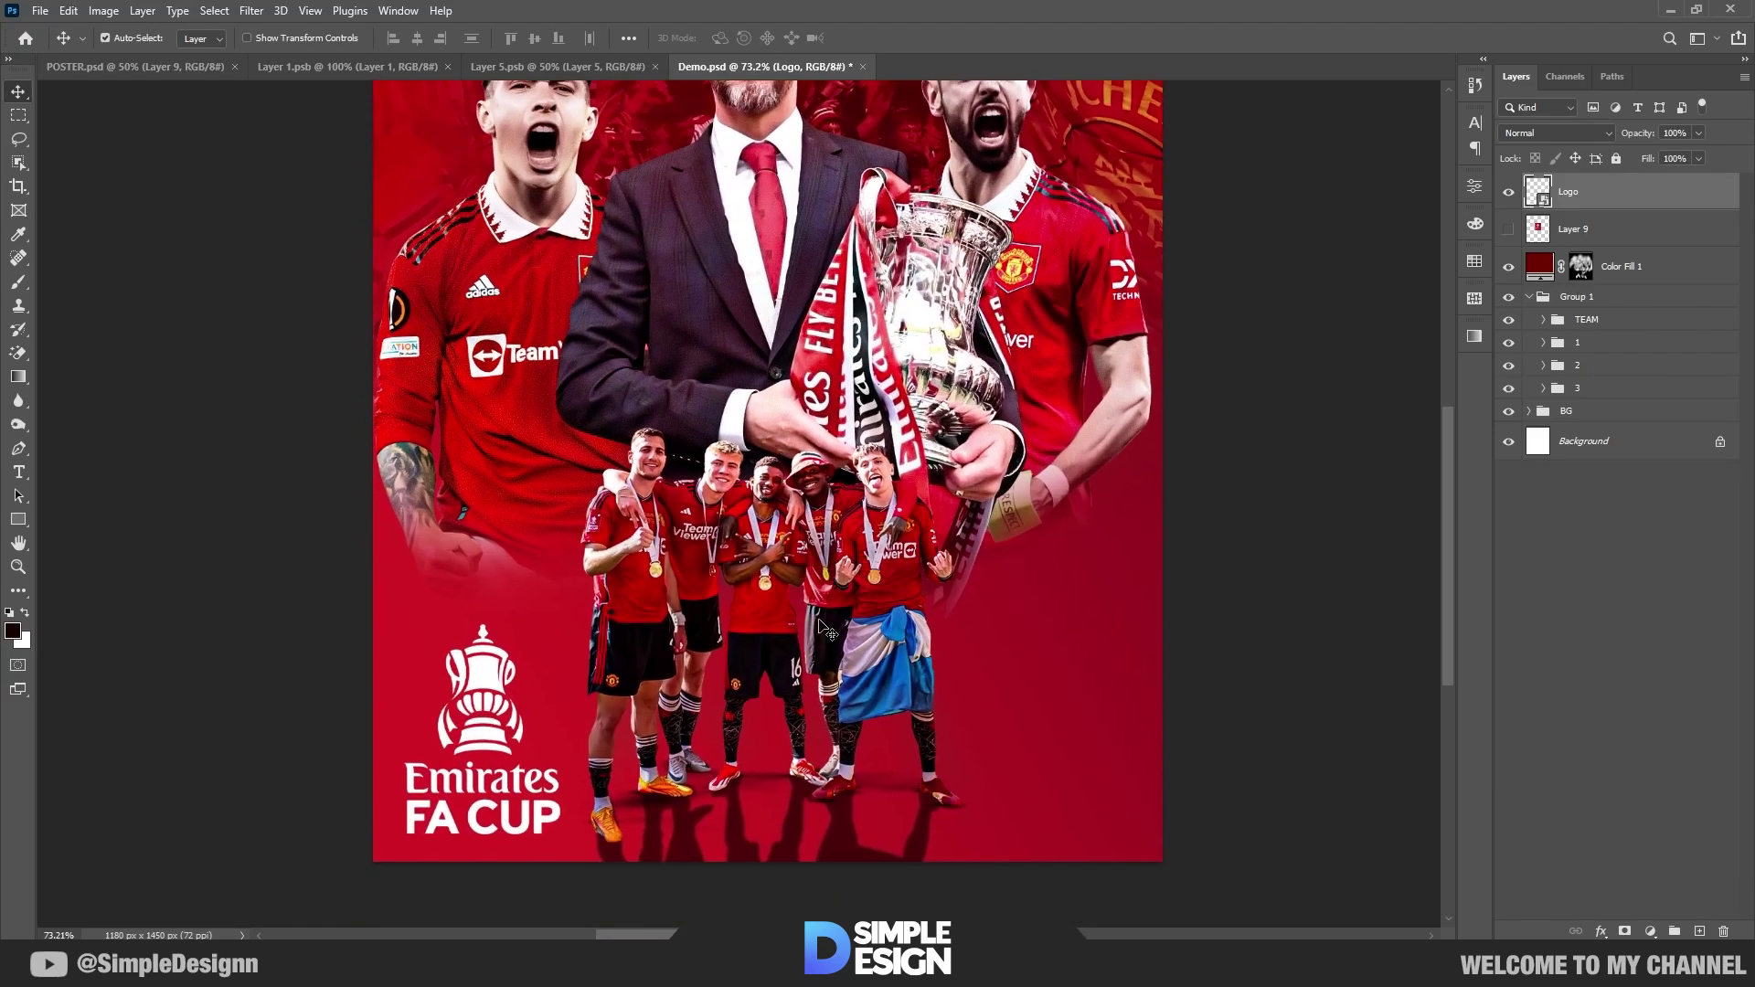
scroll(855, 475, down, 1)
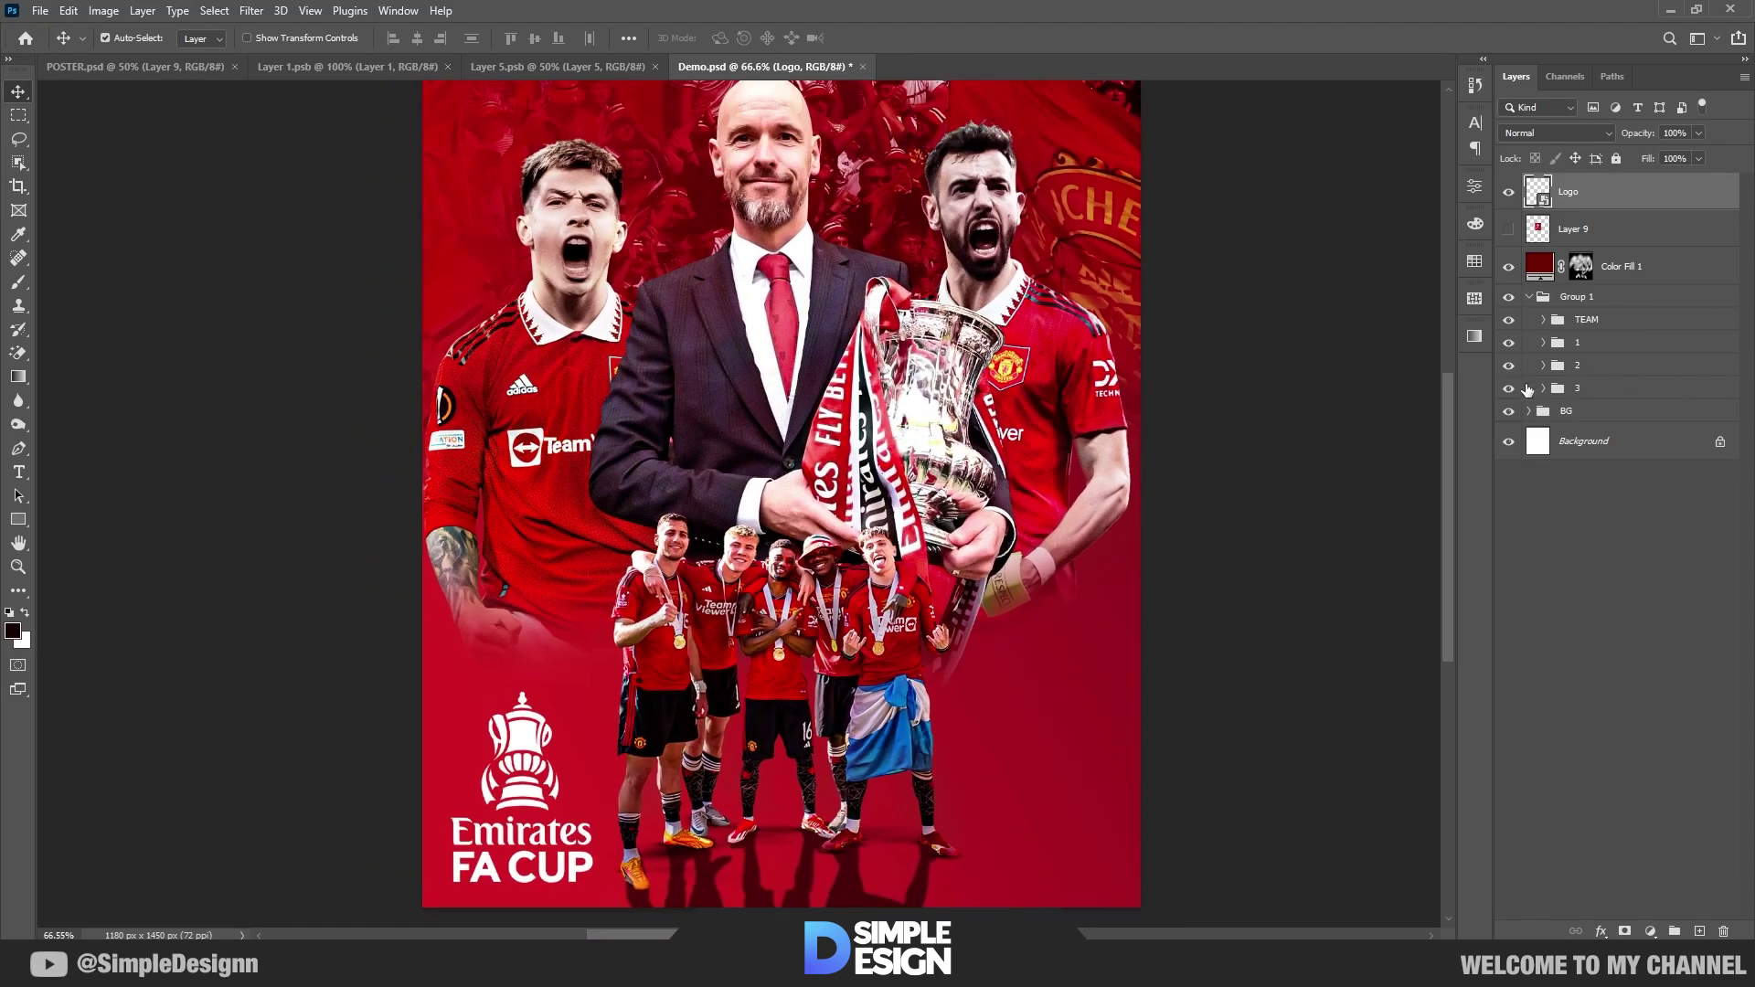
click(1509, 388)
click(1509, 387)
click(1598, 371)
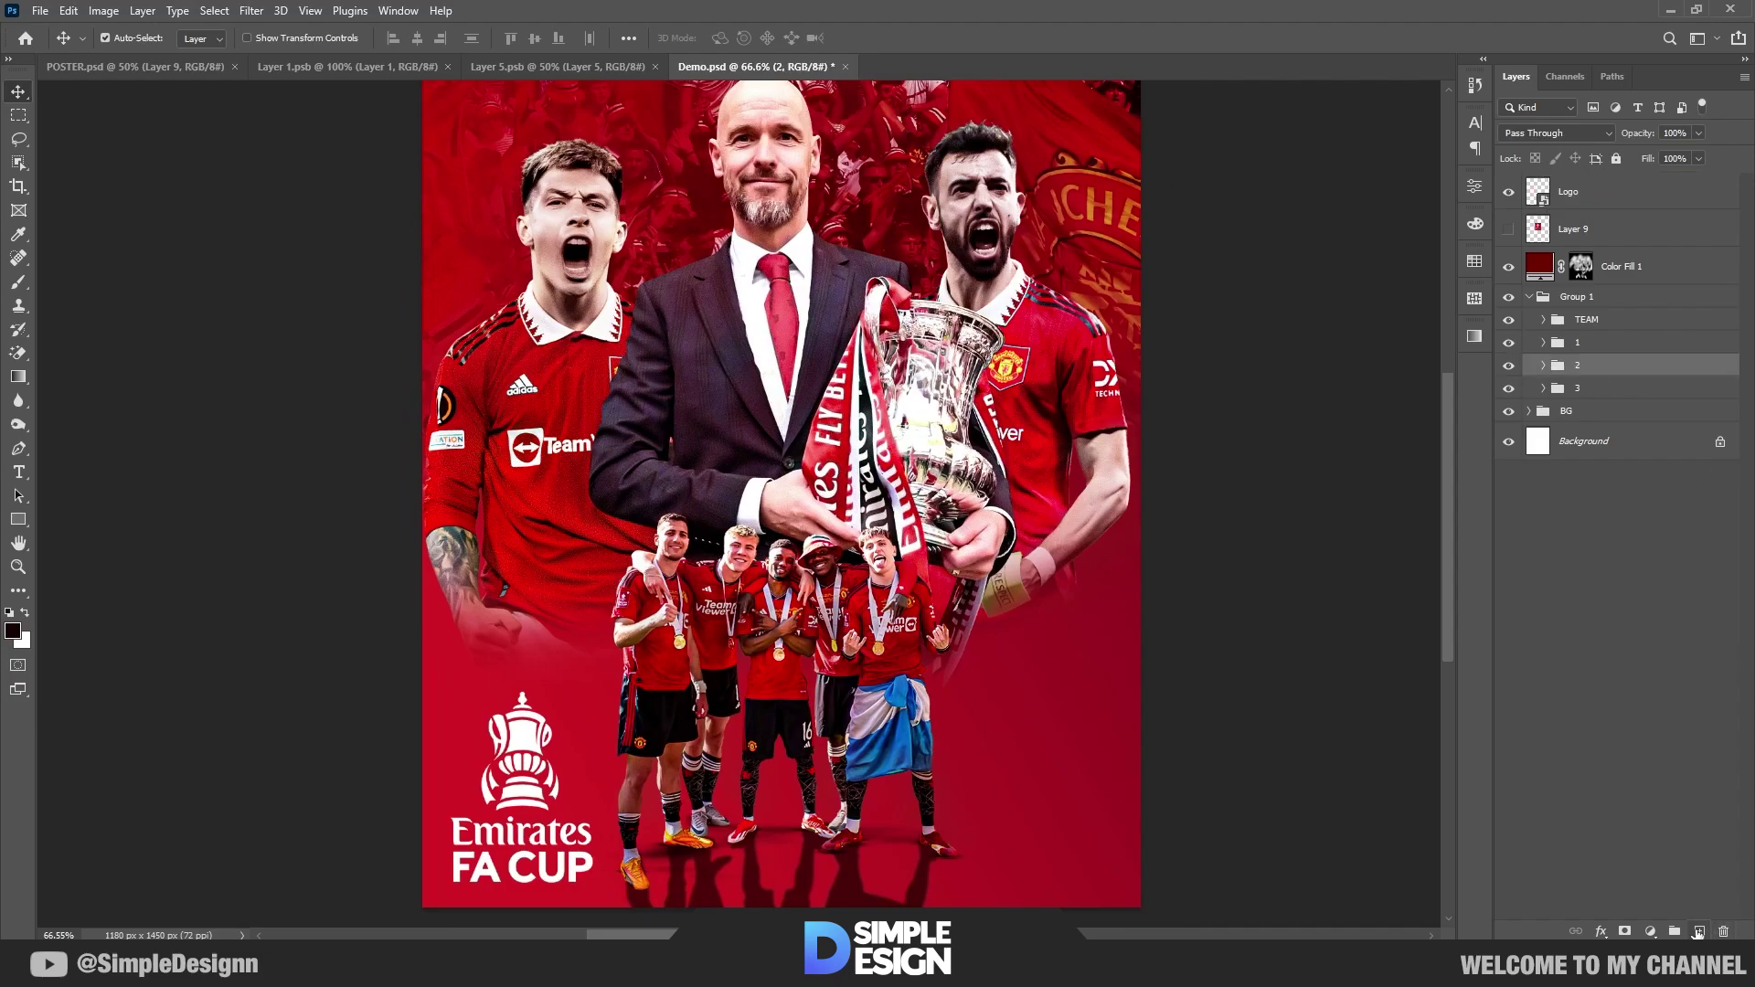
click(1698, 932)
key(Return)
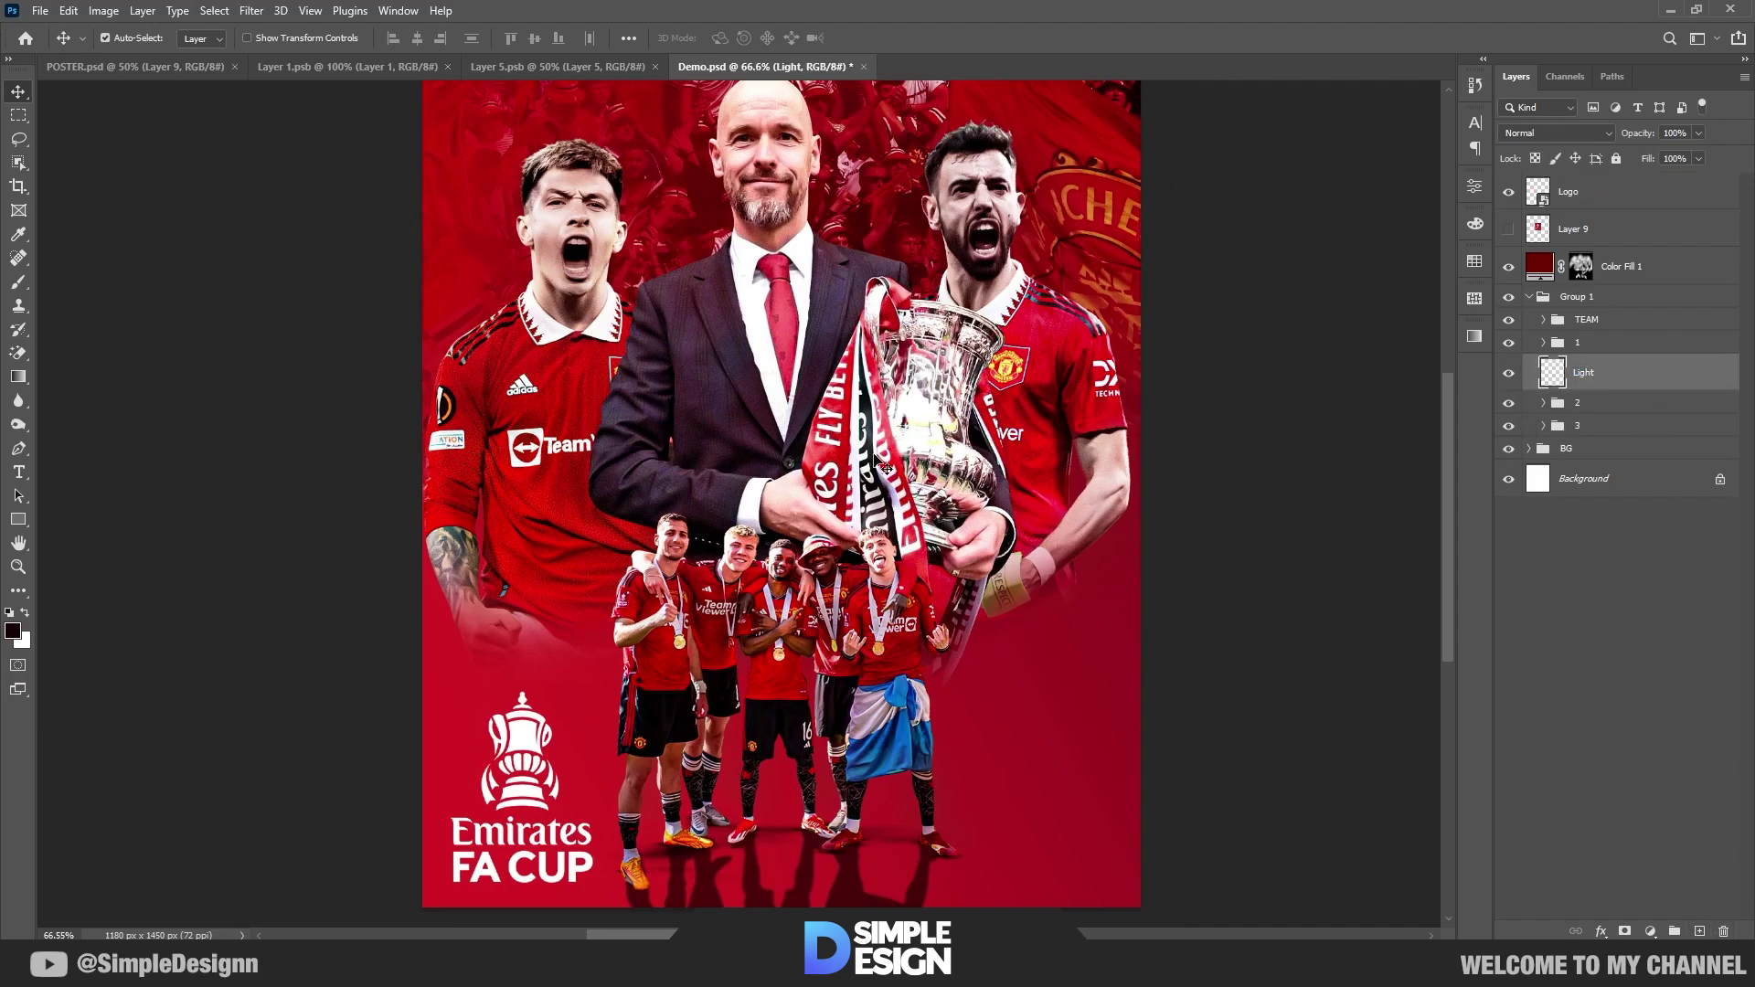
Step: Choose the Sun 4 Rays brush from the Rays of Light set and set it to white at 100% flow
key(b)
right_click(777, 424)
scroll(866, 689, down, 2)
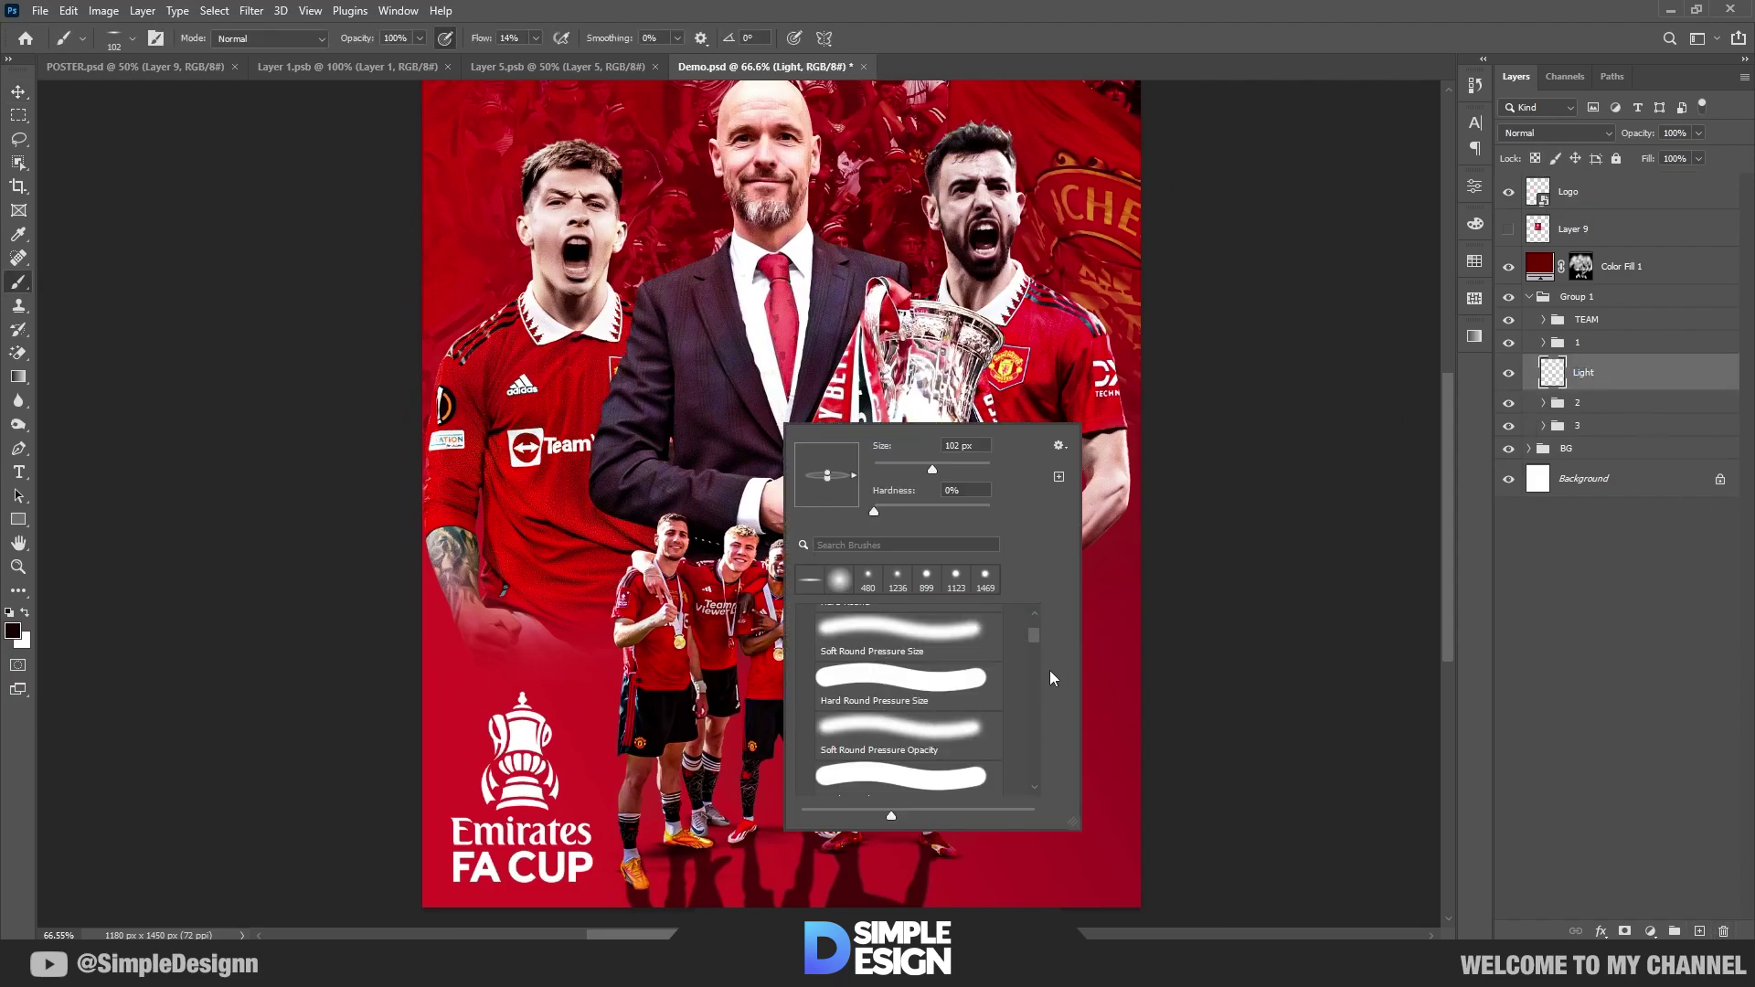
drag(1034, 634, 1044, 705)
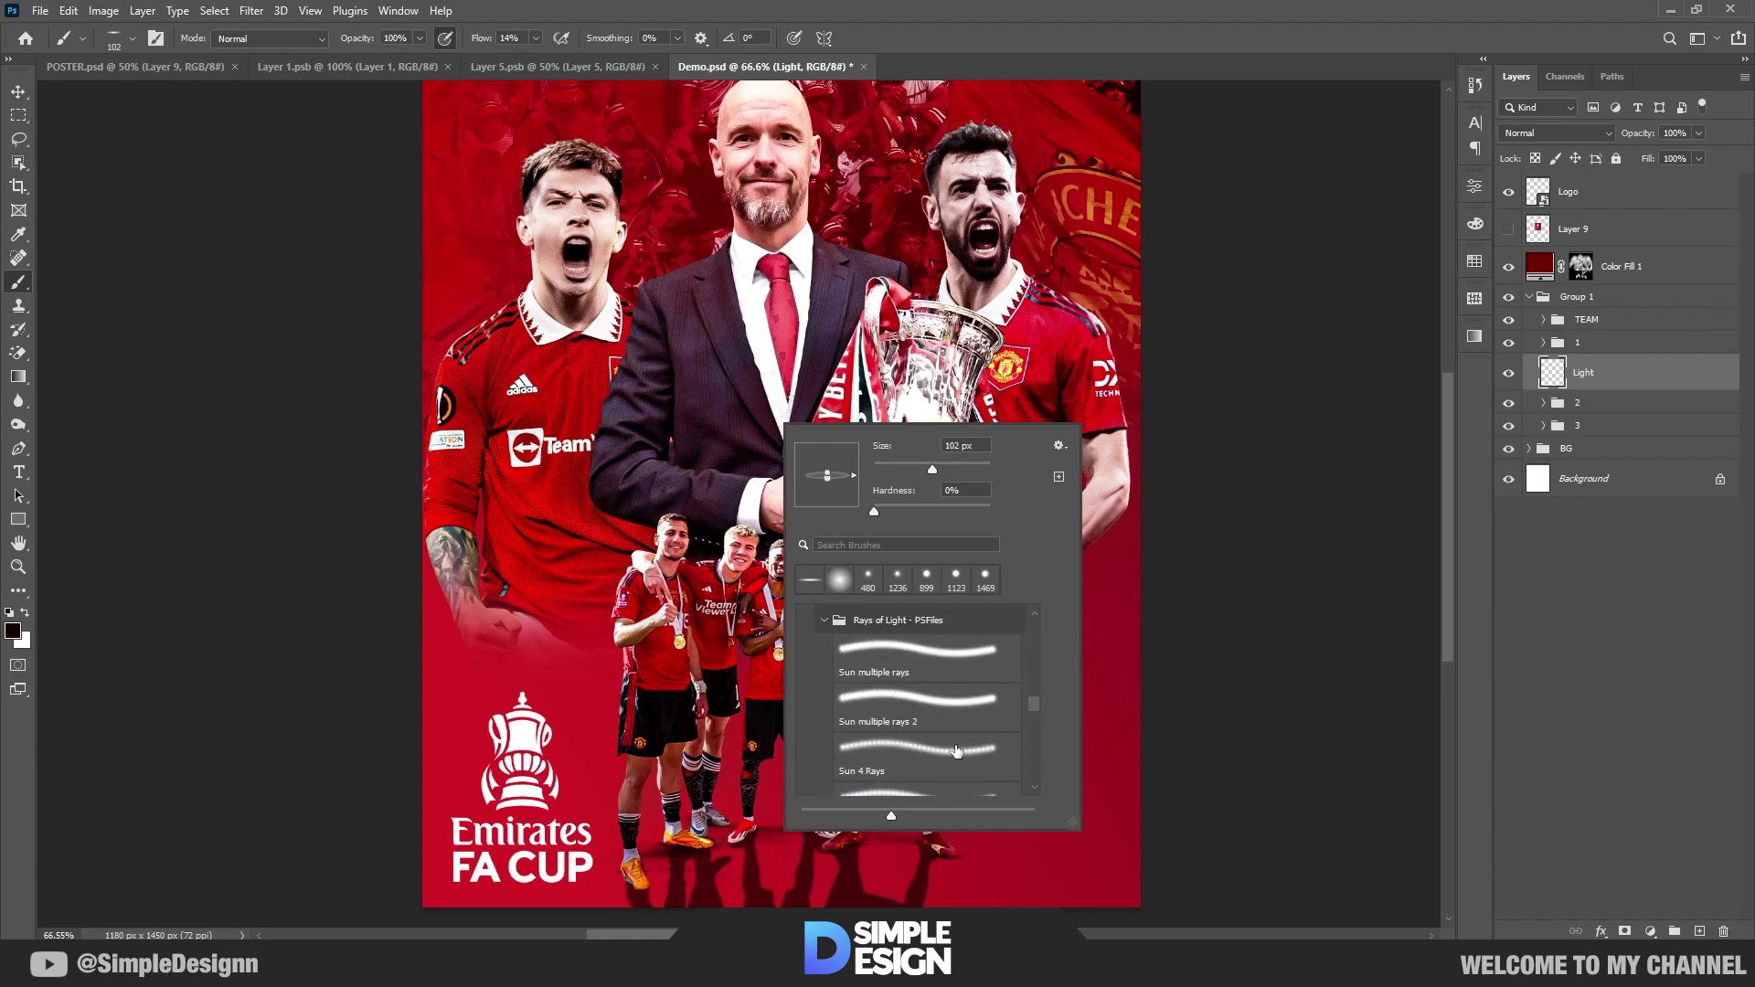
click(923, 754)
key(Return)
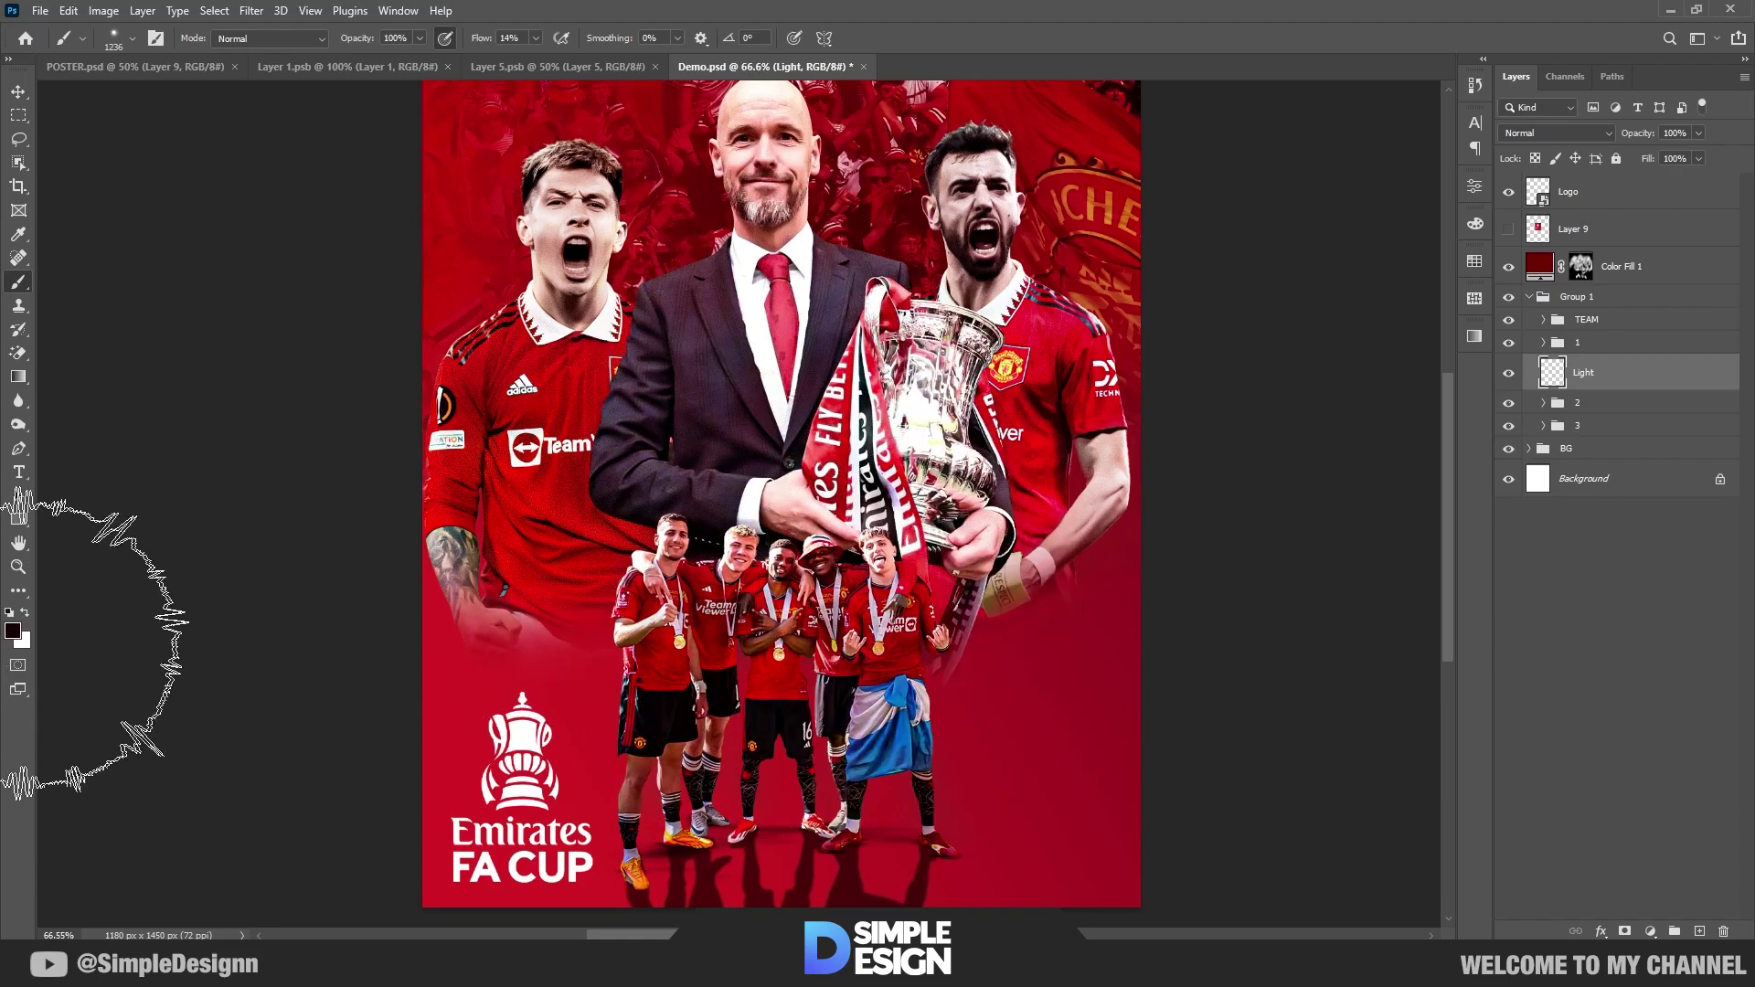
click(24, 613)
drag(484, 42, 640, 42)
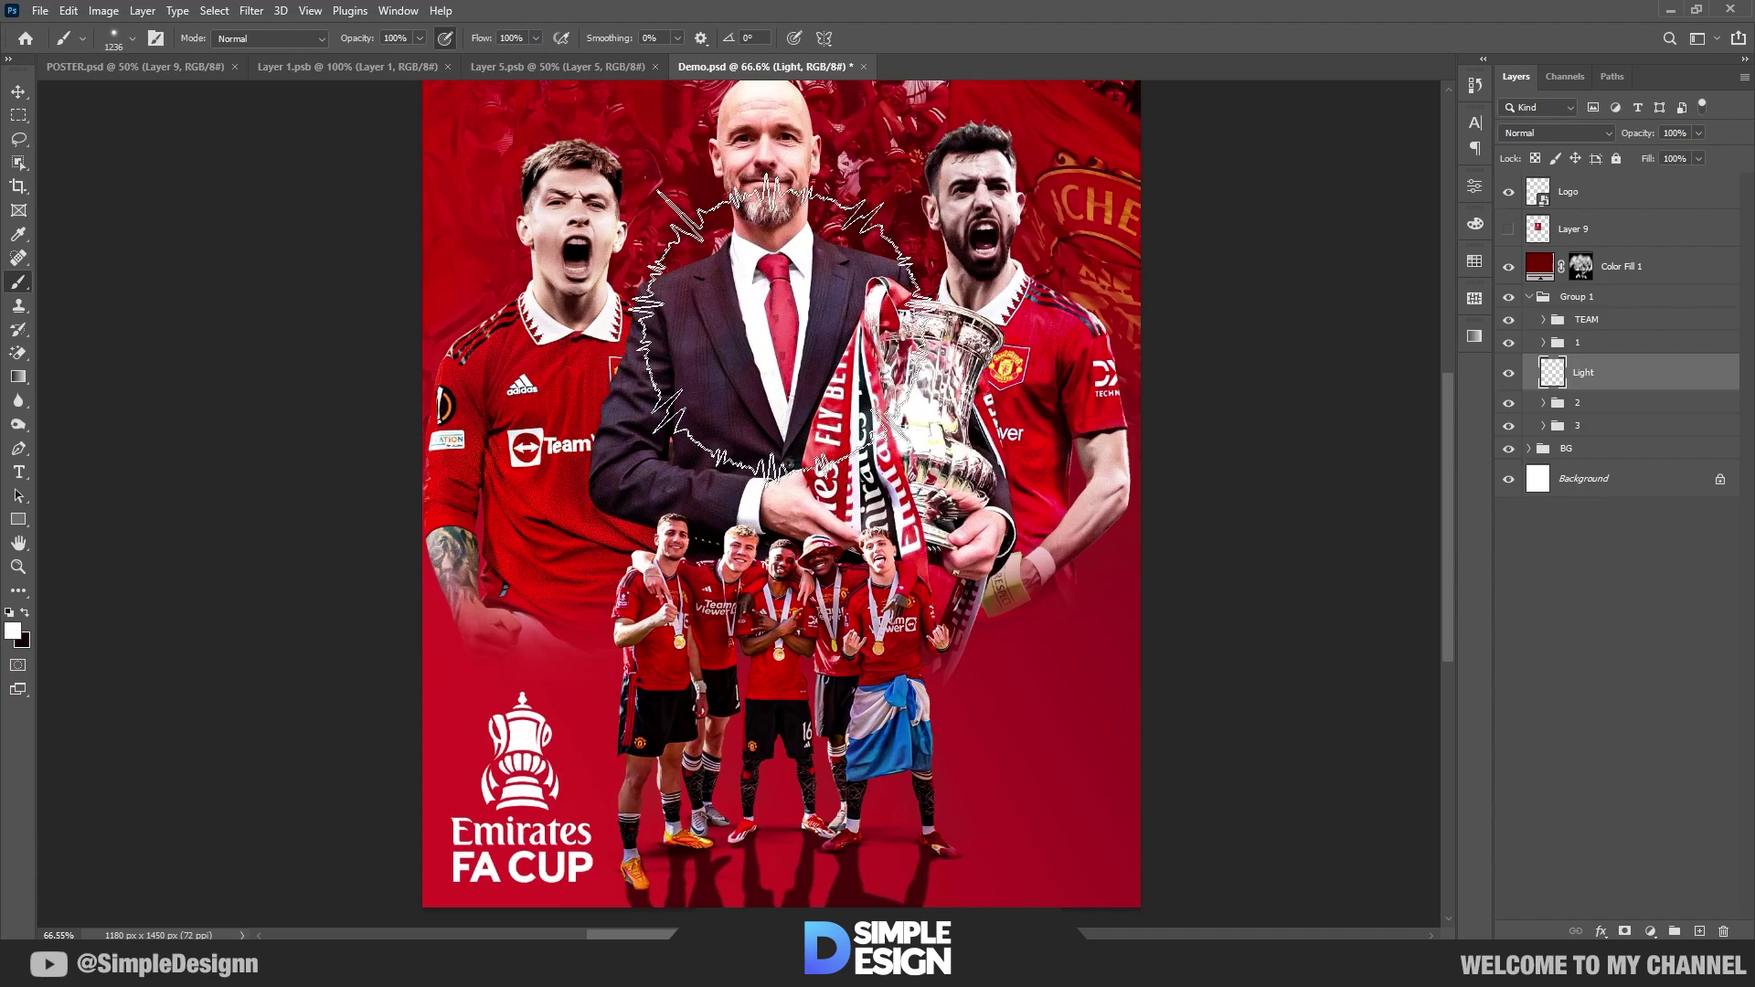
Step: Stamp large white light rays behind the manager on the Light layer, enlarging the brush to about 1343 px
click(779, 358)
key(ctrl+z)
drag(805, 366, 777, 365)
click(768, 366)
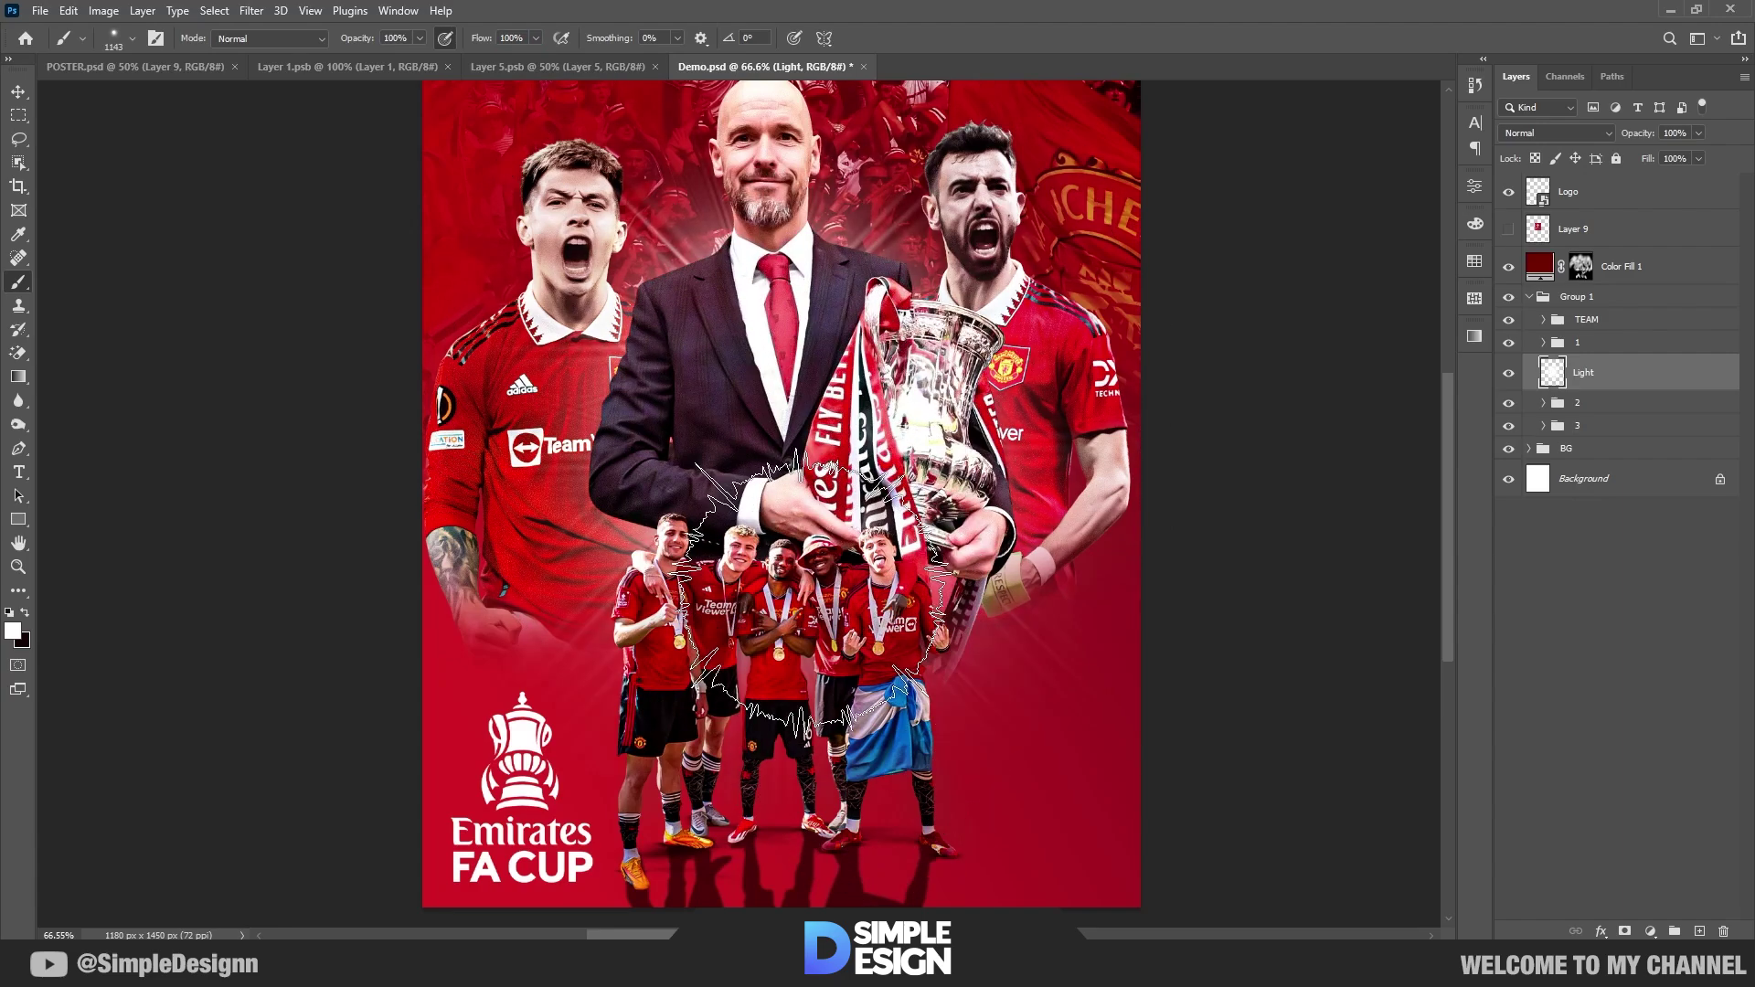
click(788, 542)
scroll(771, 640, down, 2)
scroll(729, 384, up, 2)
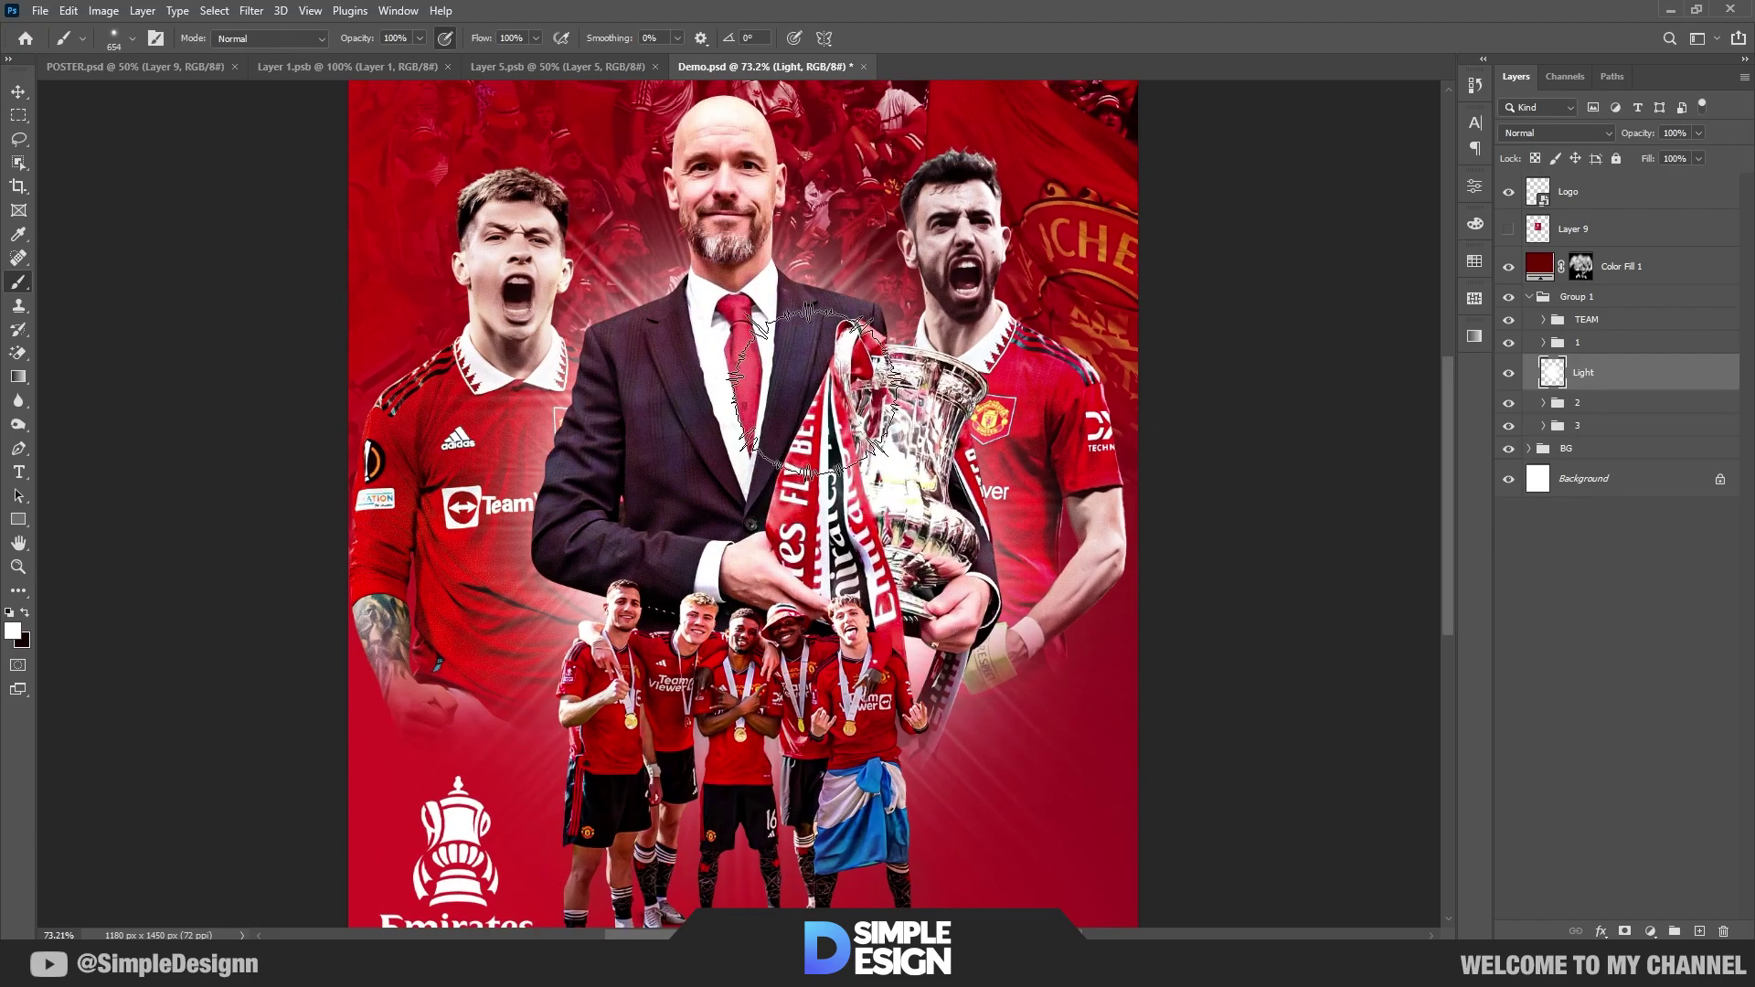
Step: Brighten the rays around the manager's shoulders and sleeve with smaller brush stamps of about 402 and 230 px
alt+right_click(848, 393)
click(823, 342)
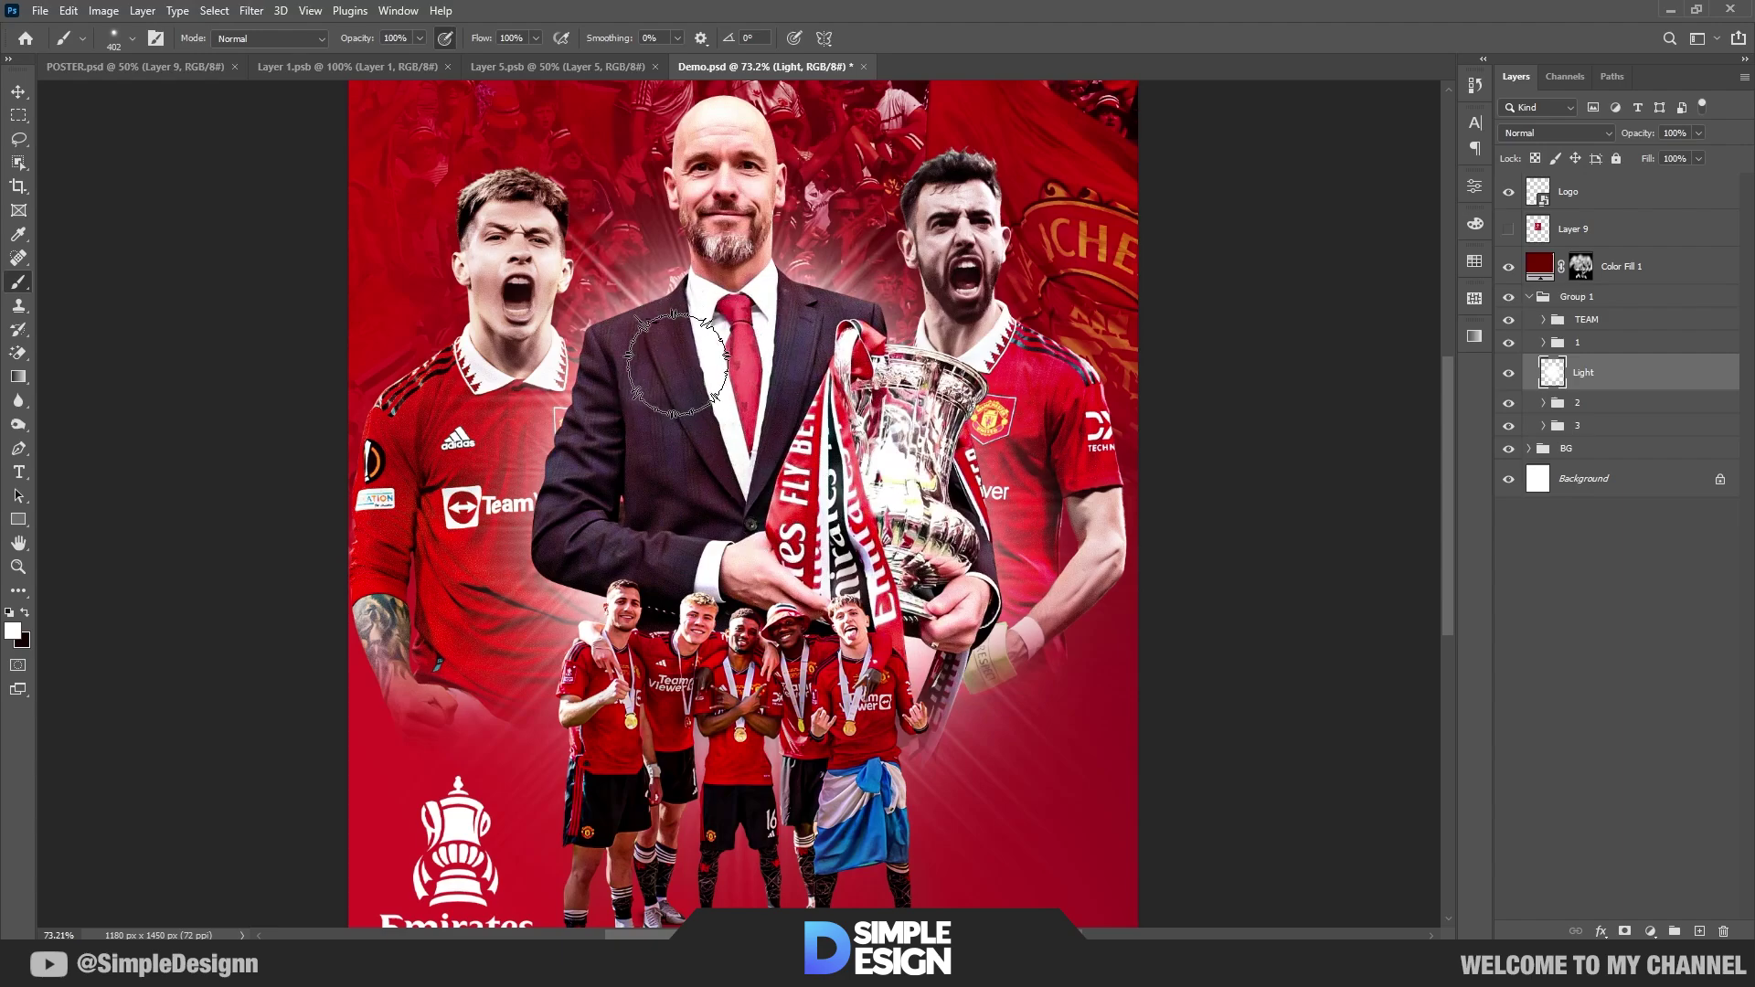
drag(697, 333, 708, 284)
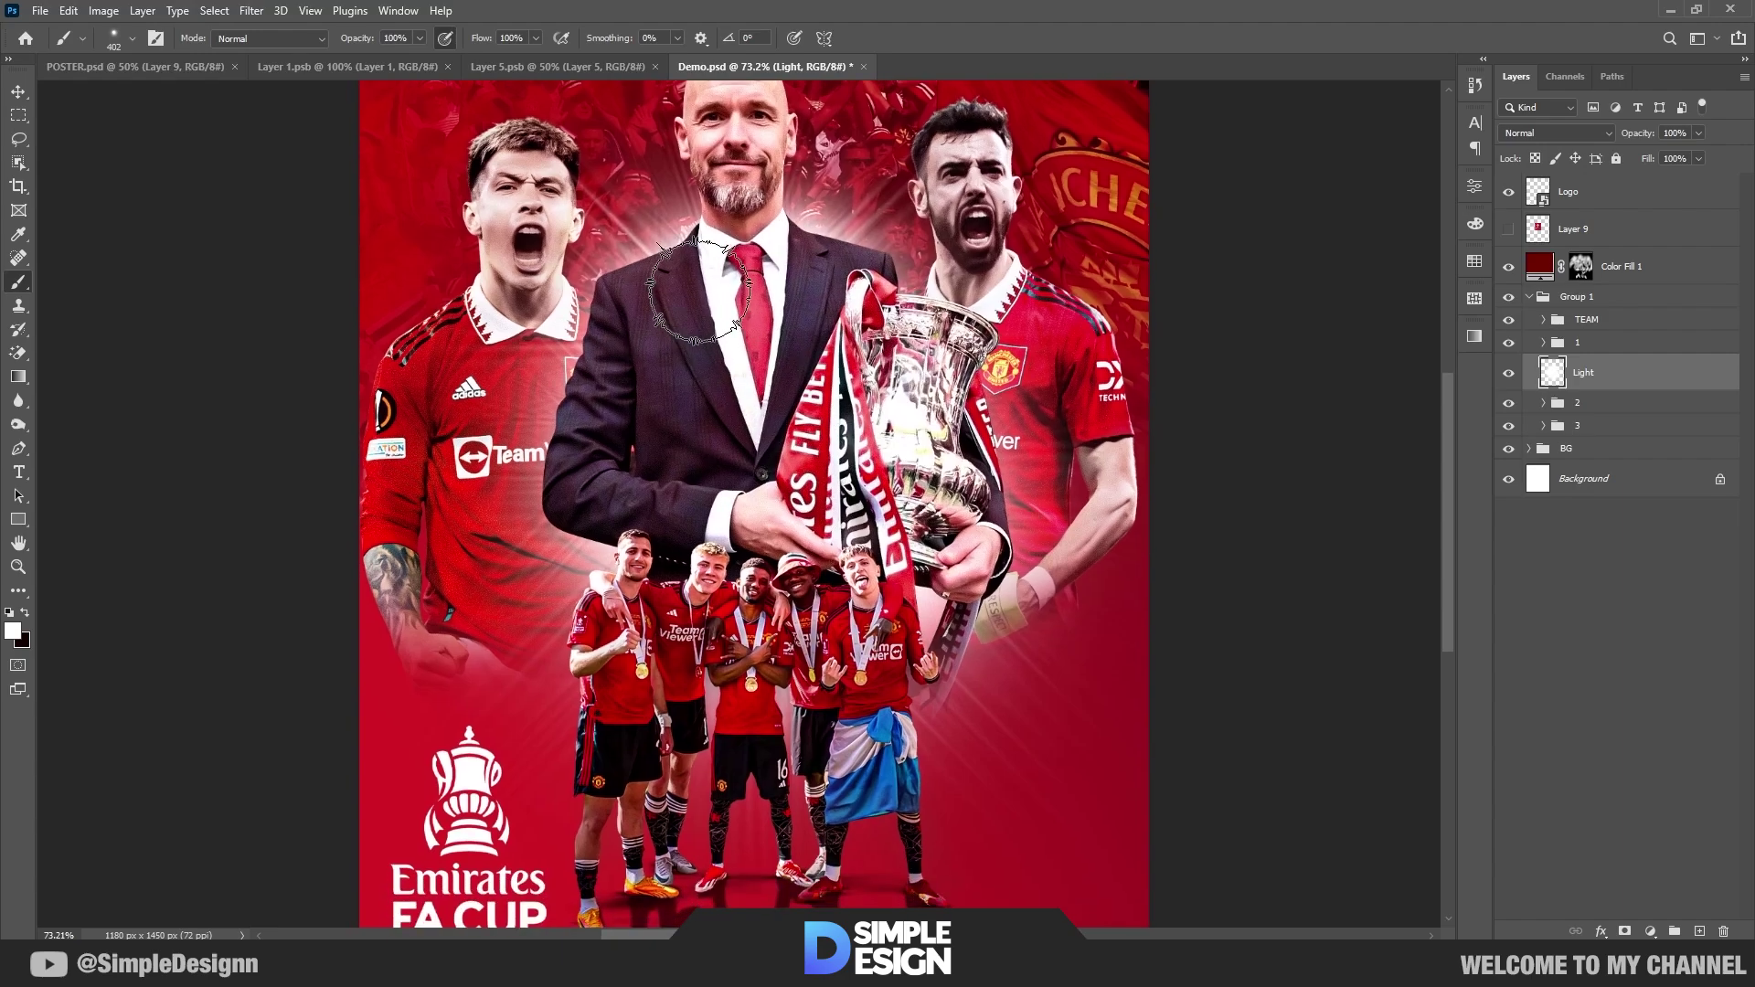
click(681, 300)
alt+right_click(628, 488)
drag(592, 493, 570, 495)
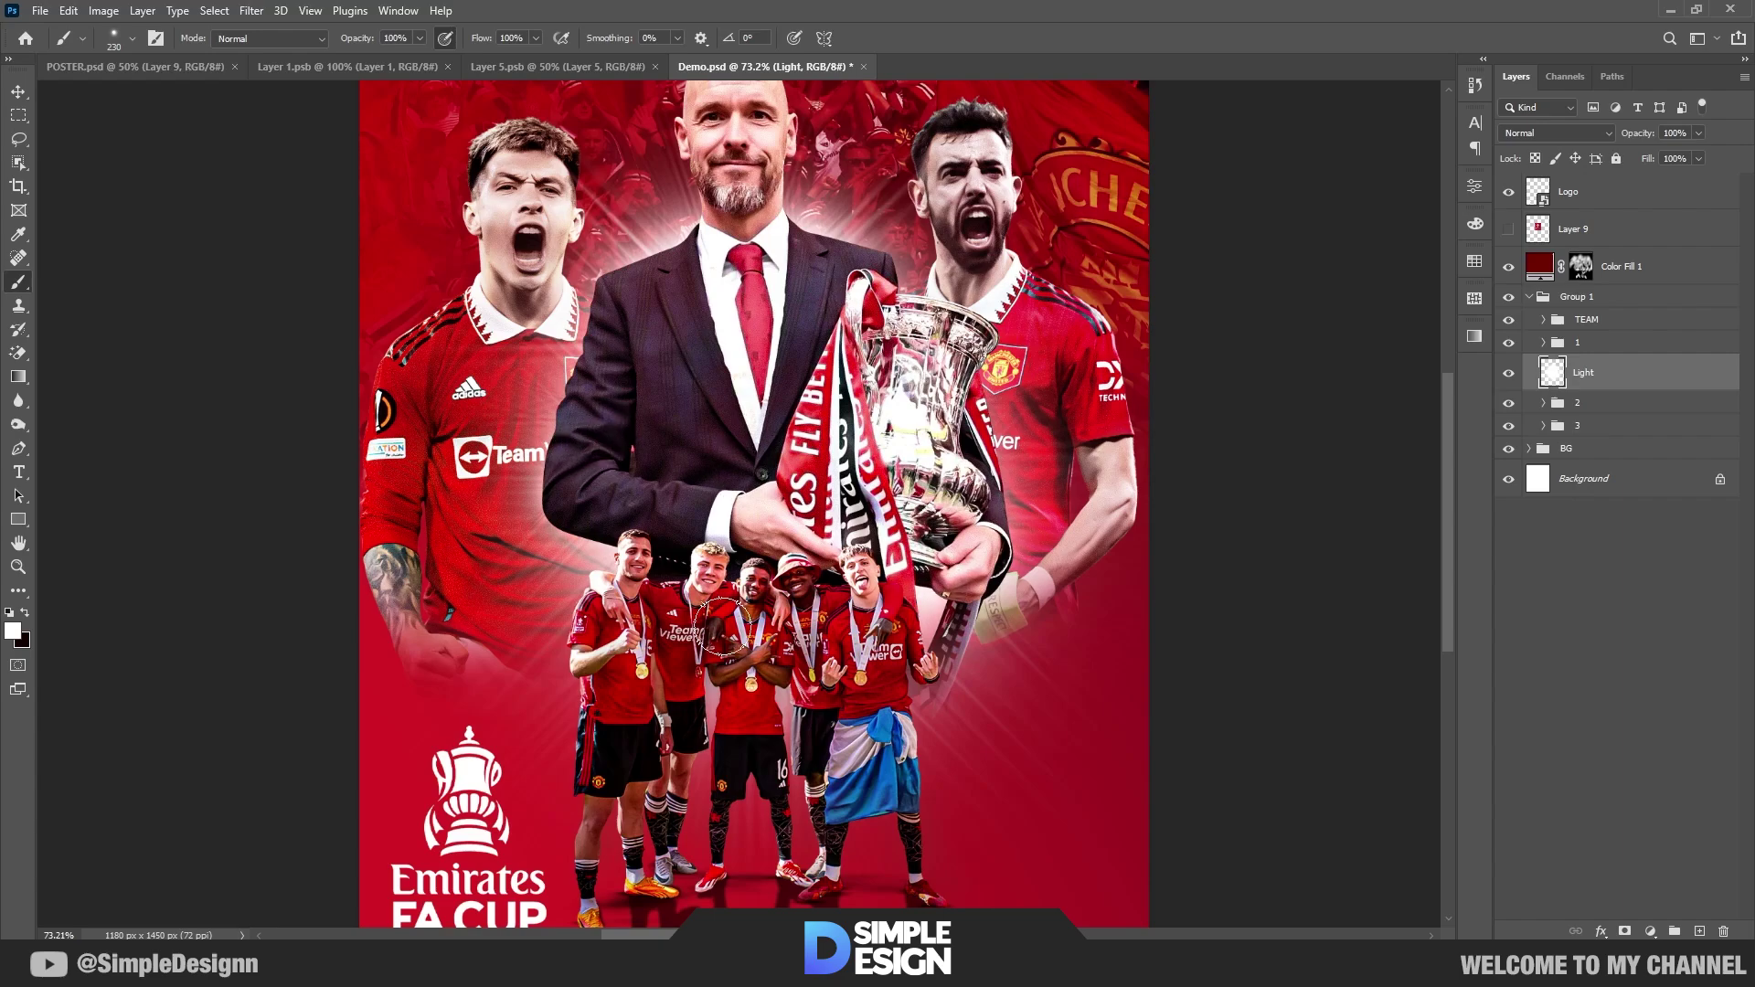
Step: Strengthen the rays behind the team with a 531 px brush and the glow along the manager's sleeve with a 257 px brush
alt+right_click(732, 628)
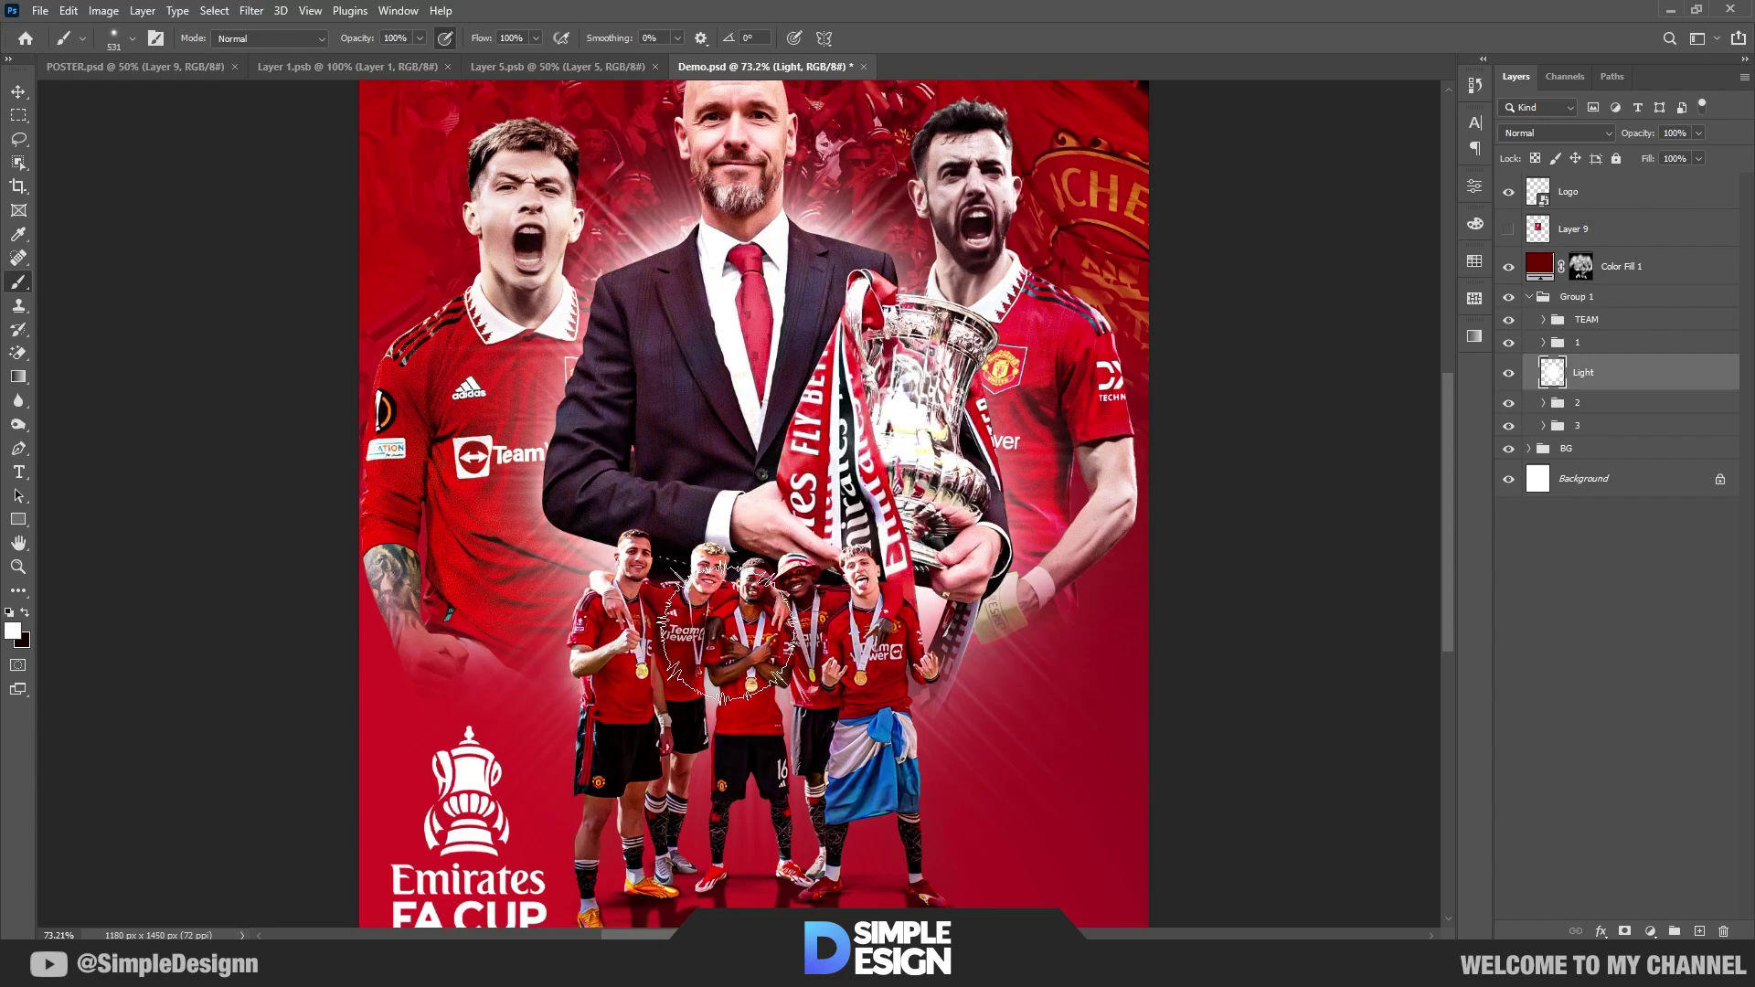
scroll(865, 531, down, 3)
scroll(666, 457, up, 2)
alt+right_click(648, 453)
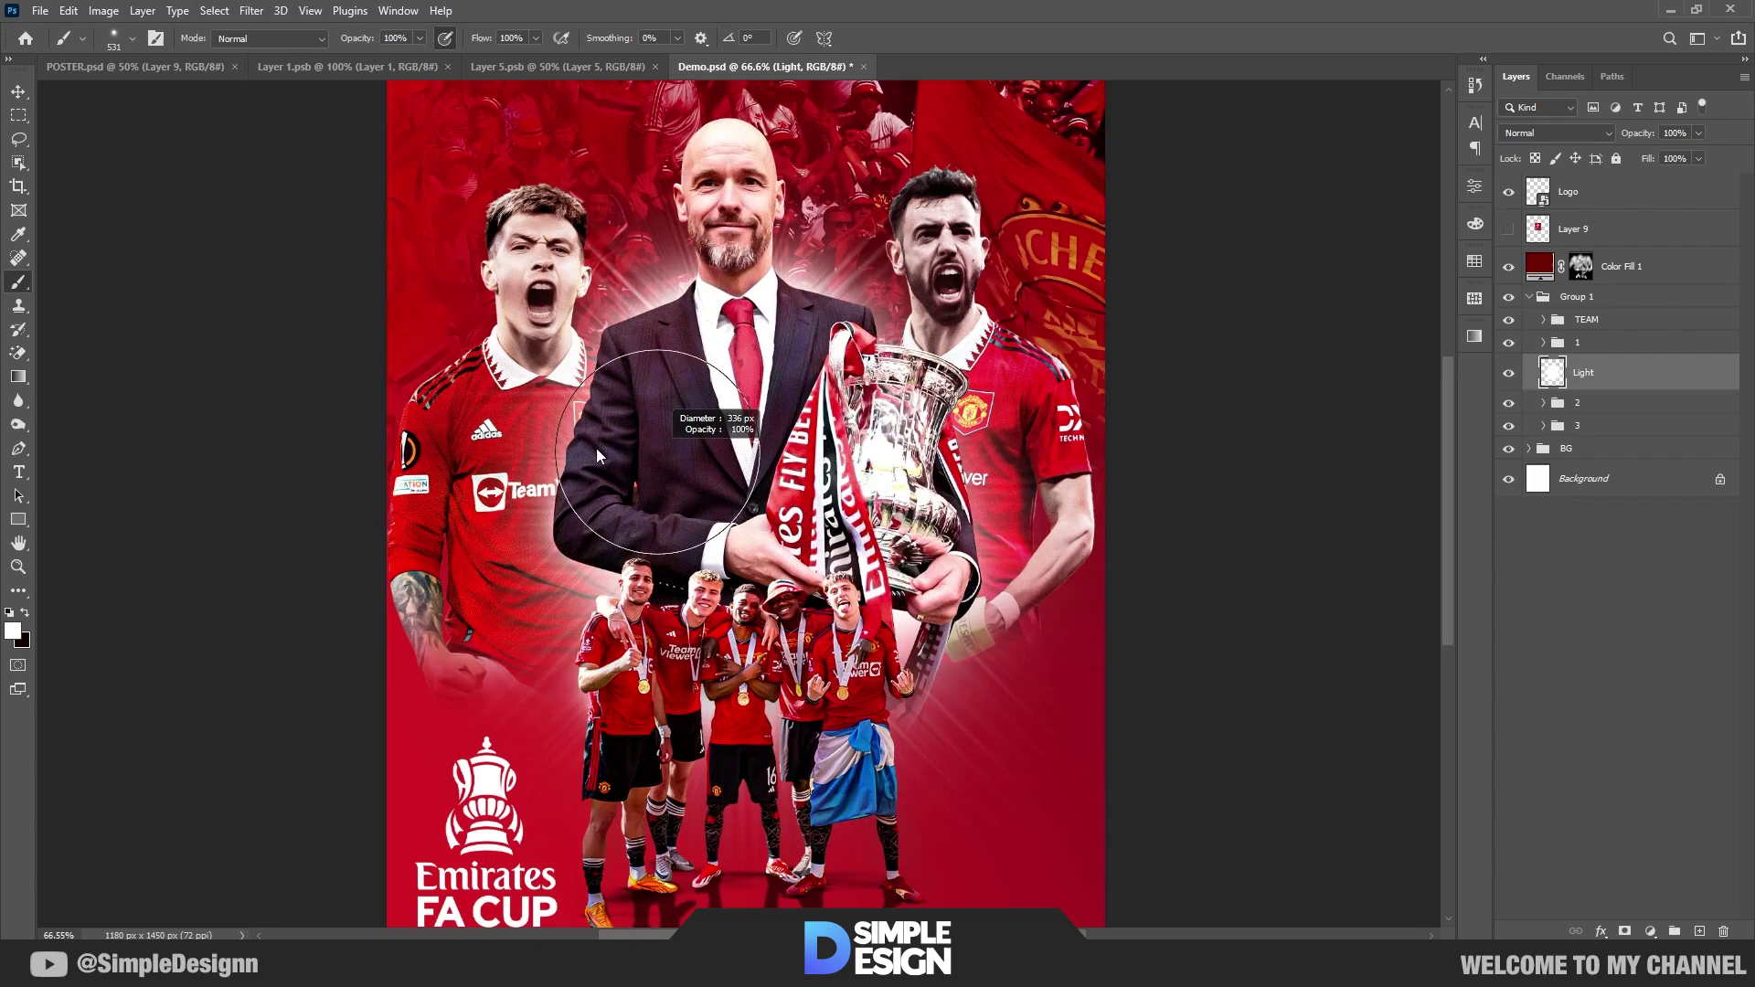
drag(618, 439, 585, 474)
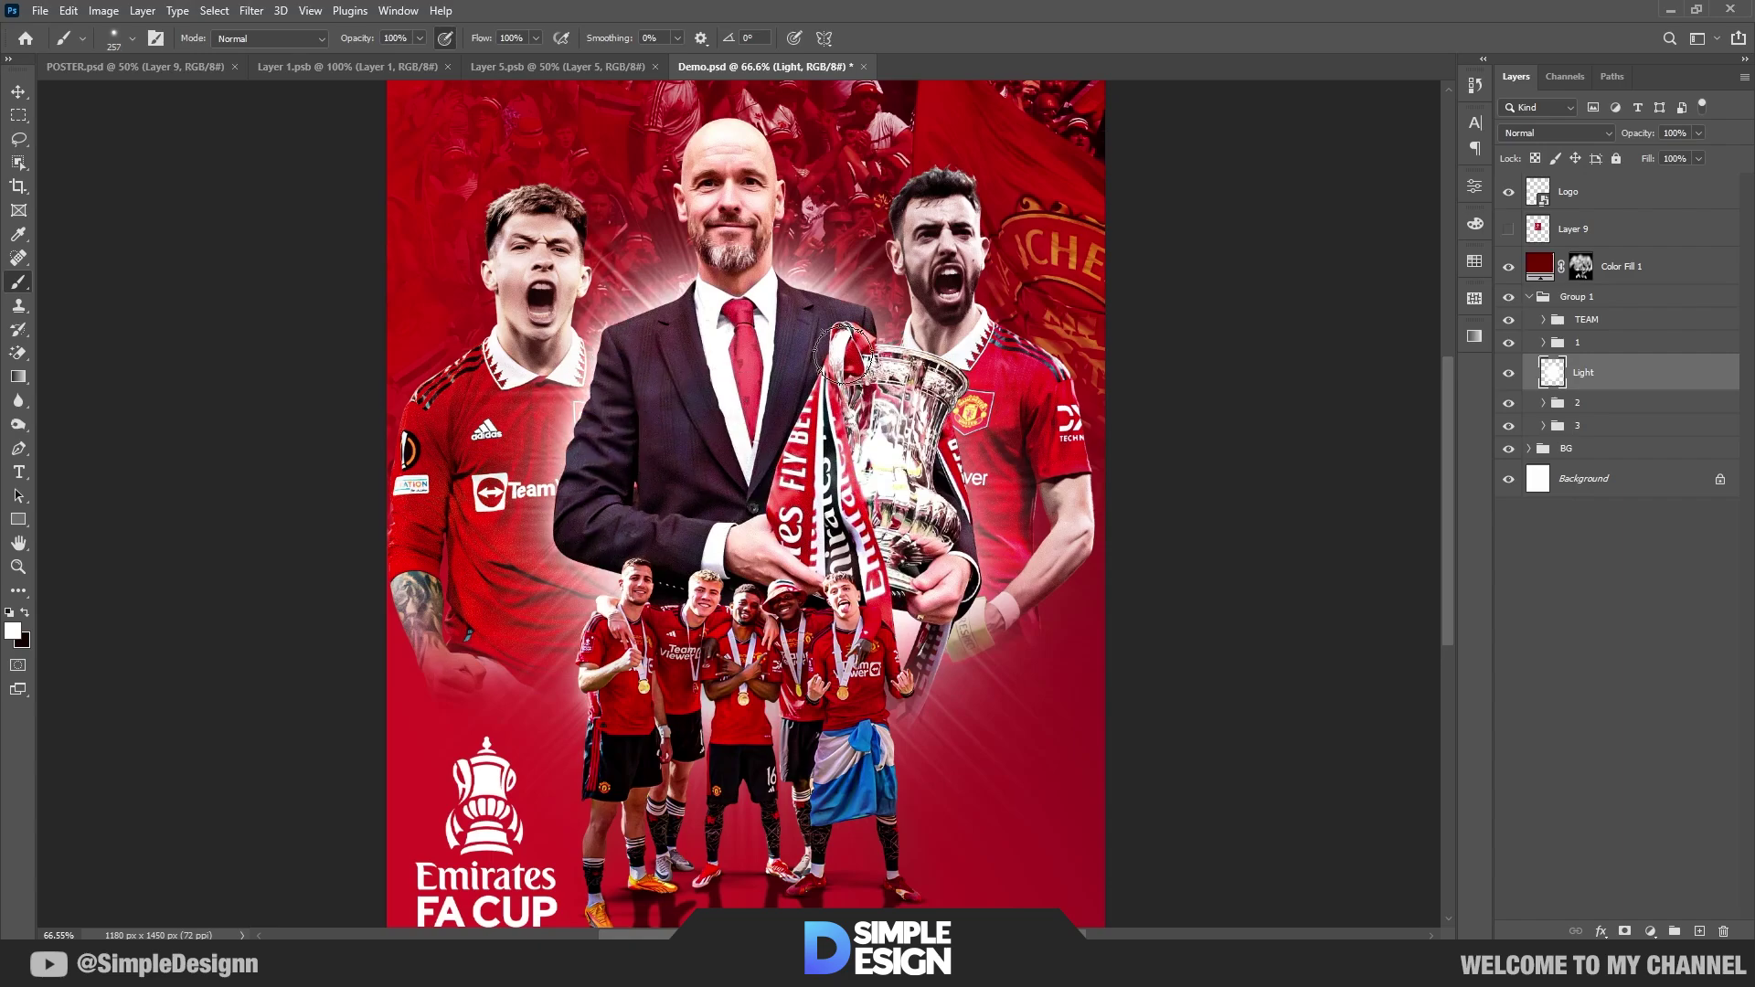
scroll(777, 407, down, 1)
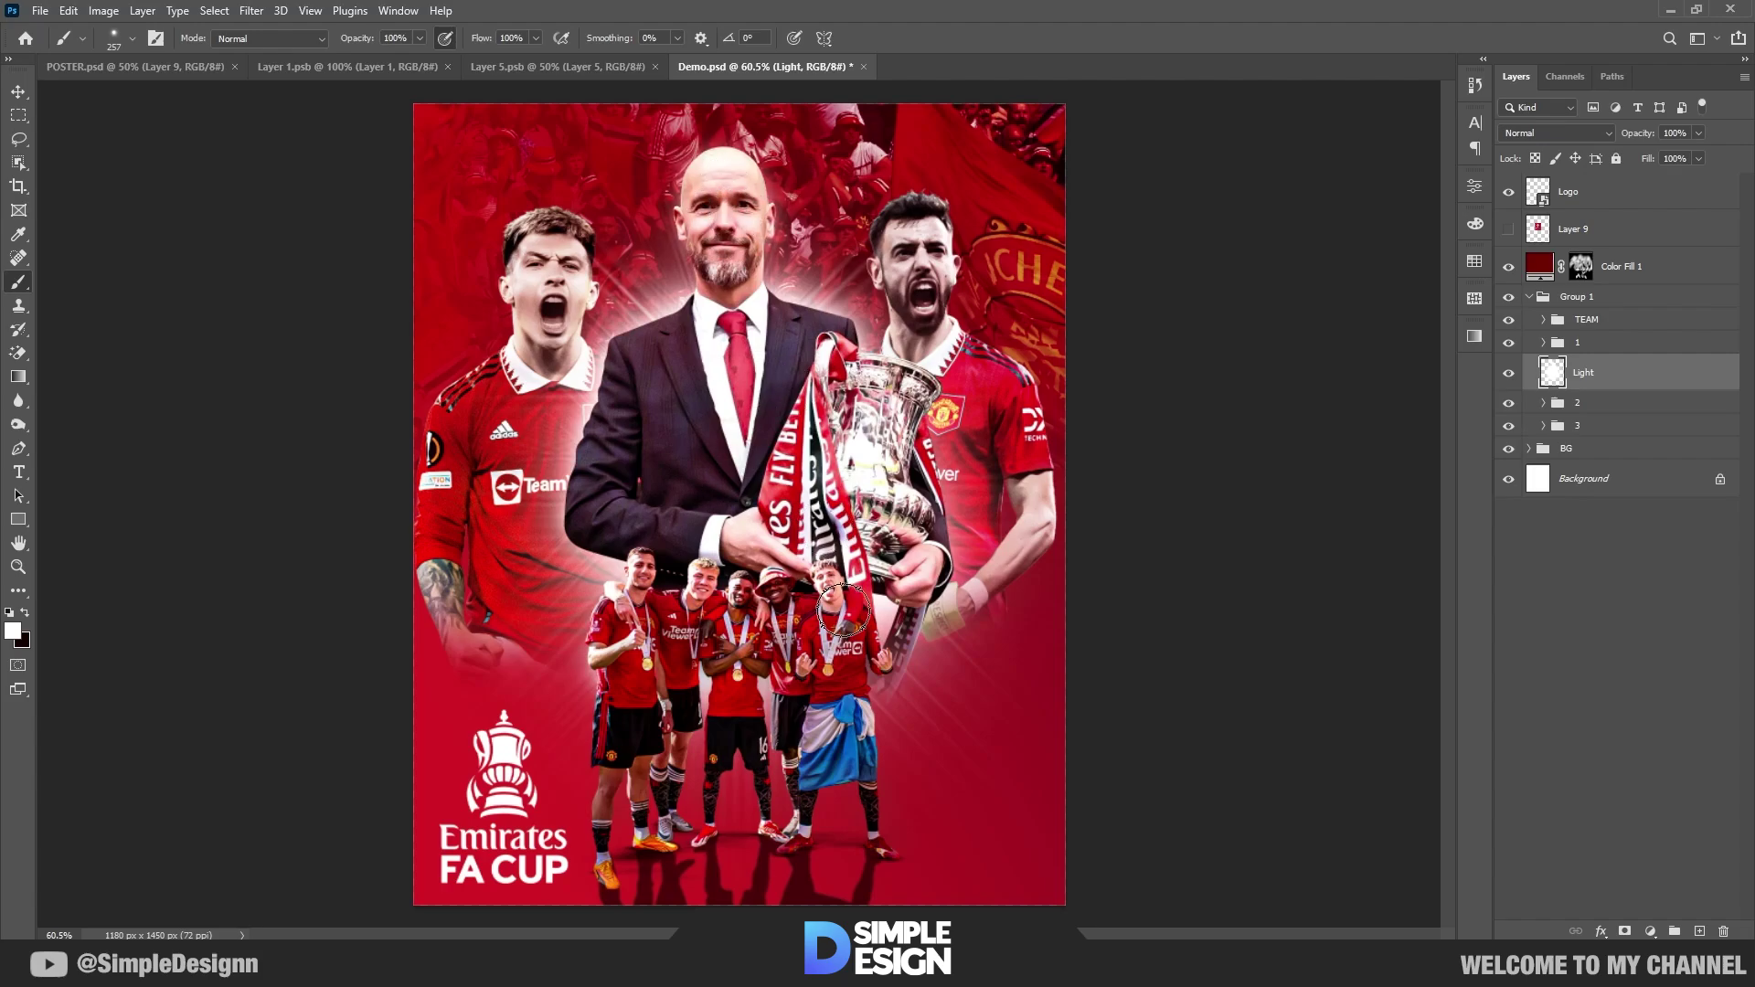
Step: Add a new layer named Light directly above group 3
click(1606, 428)
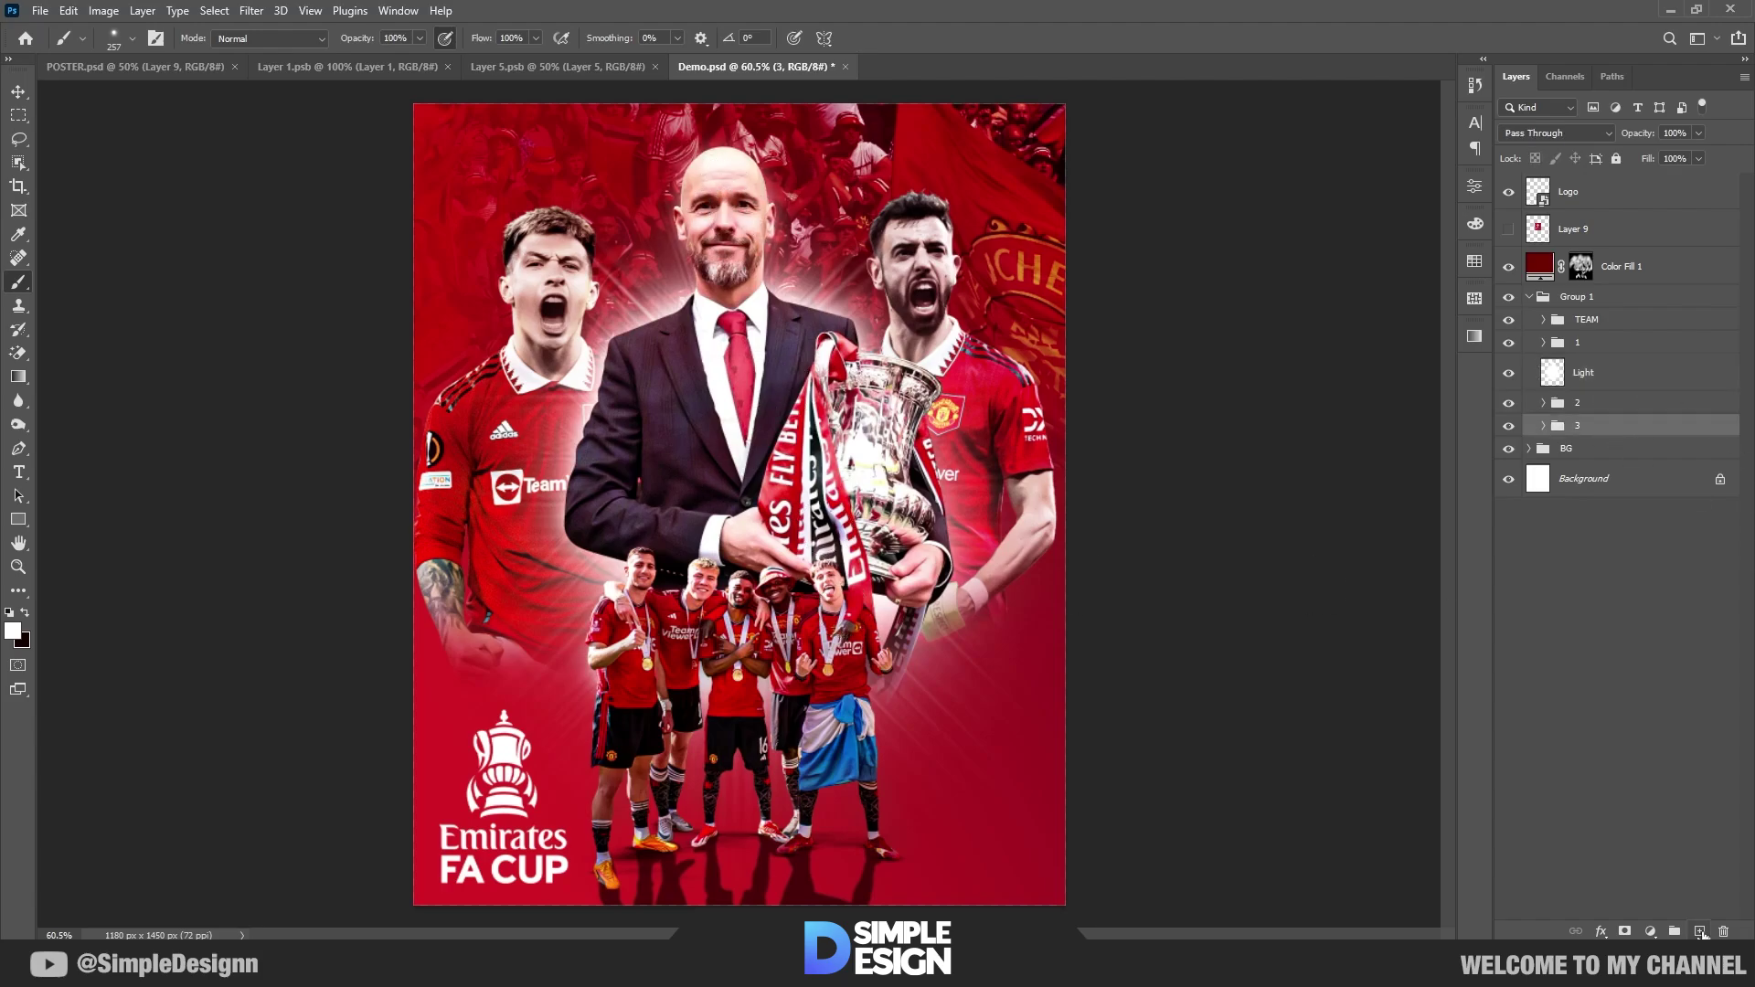
click(1701, 931)
text(ght)
key(Return)
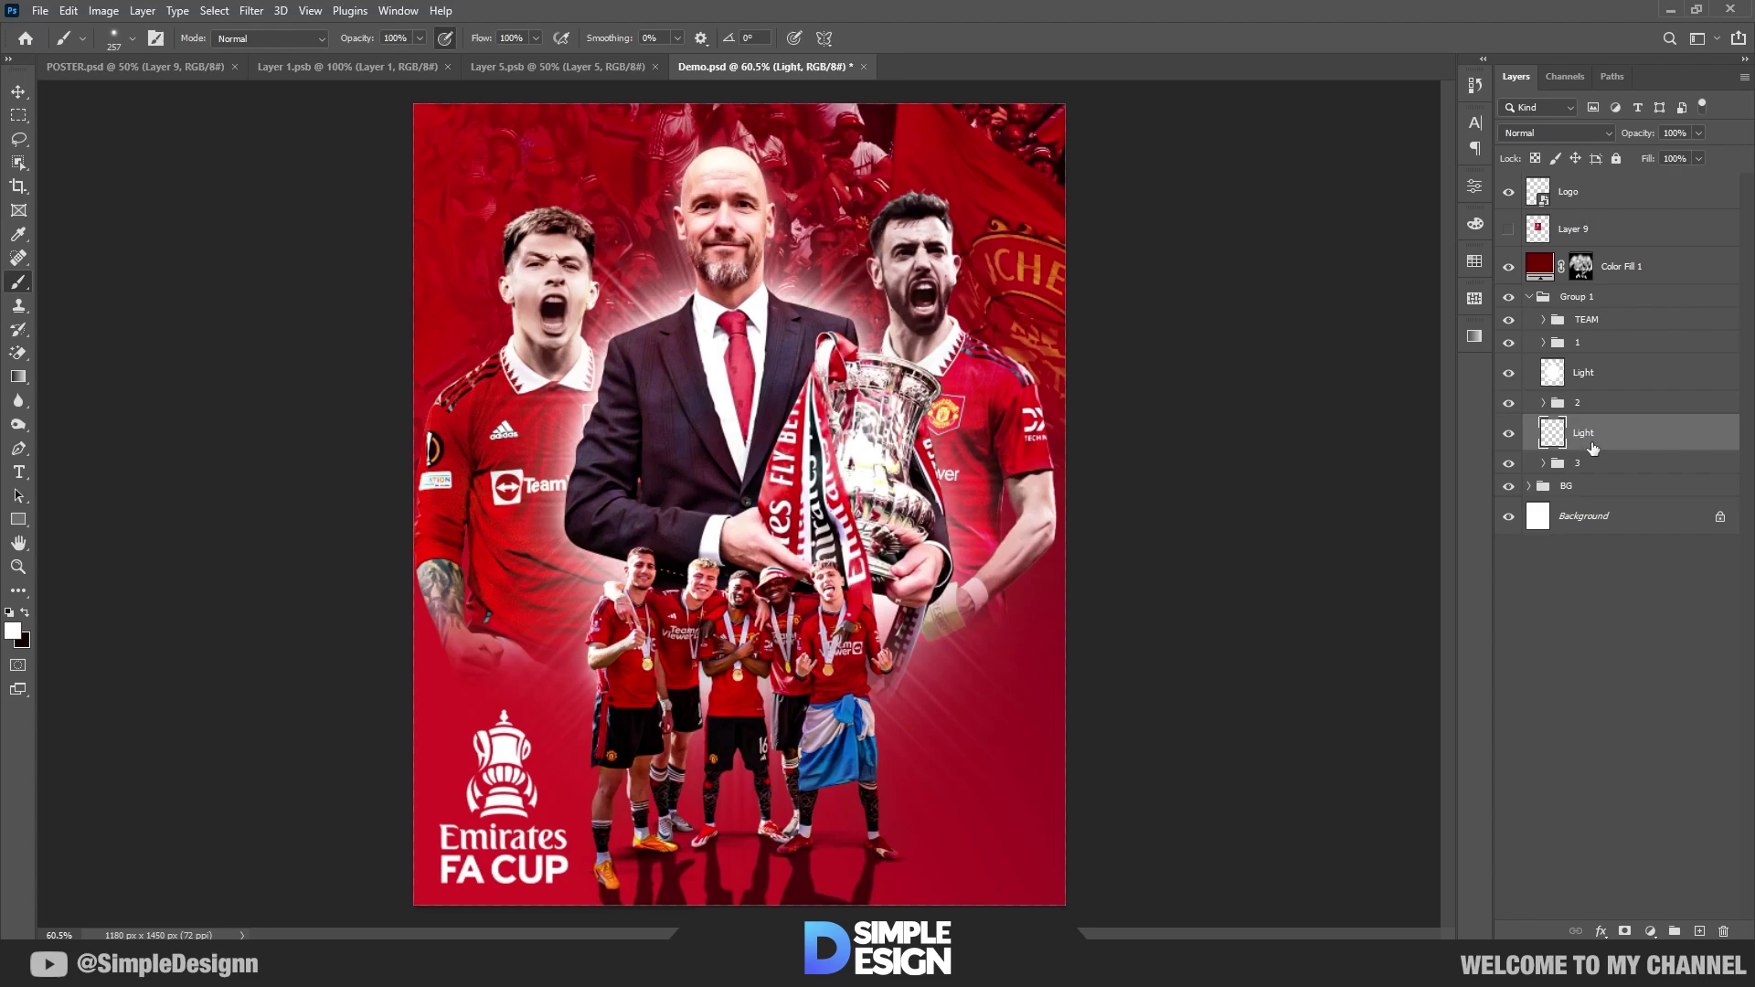
Step: Paint a white ray glow around the head and shoulders of the player in group 2 on the new Light layer, reducing the brush to 122 px
click(1509, 403)
click(1508, 403)
scroll(454, 409, up, 3)
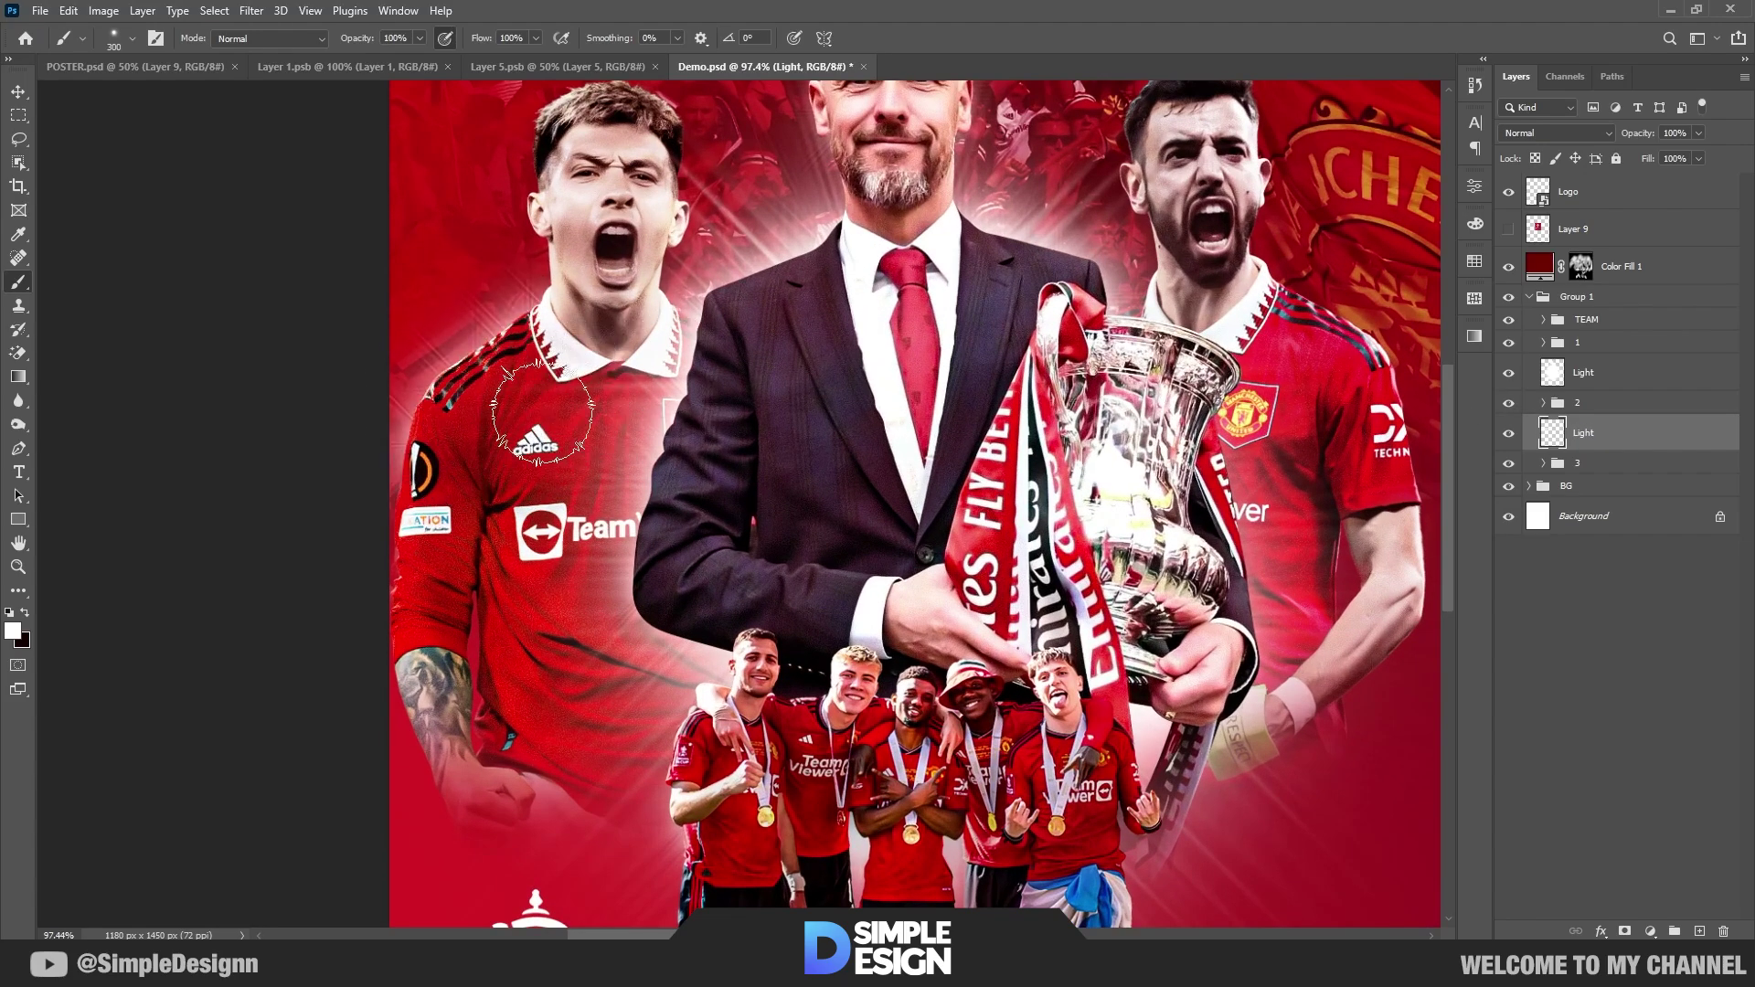
scroll(579, 543, up, 5)
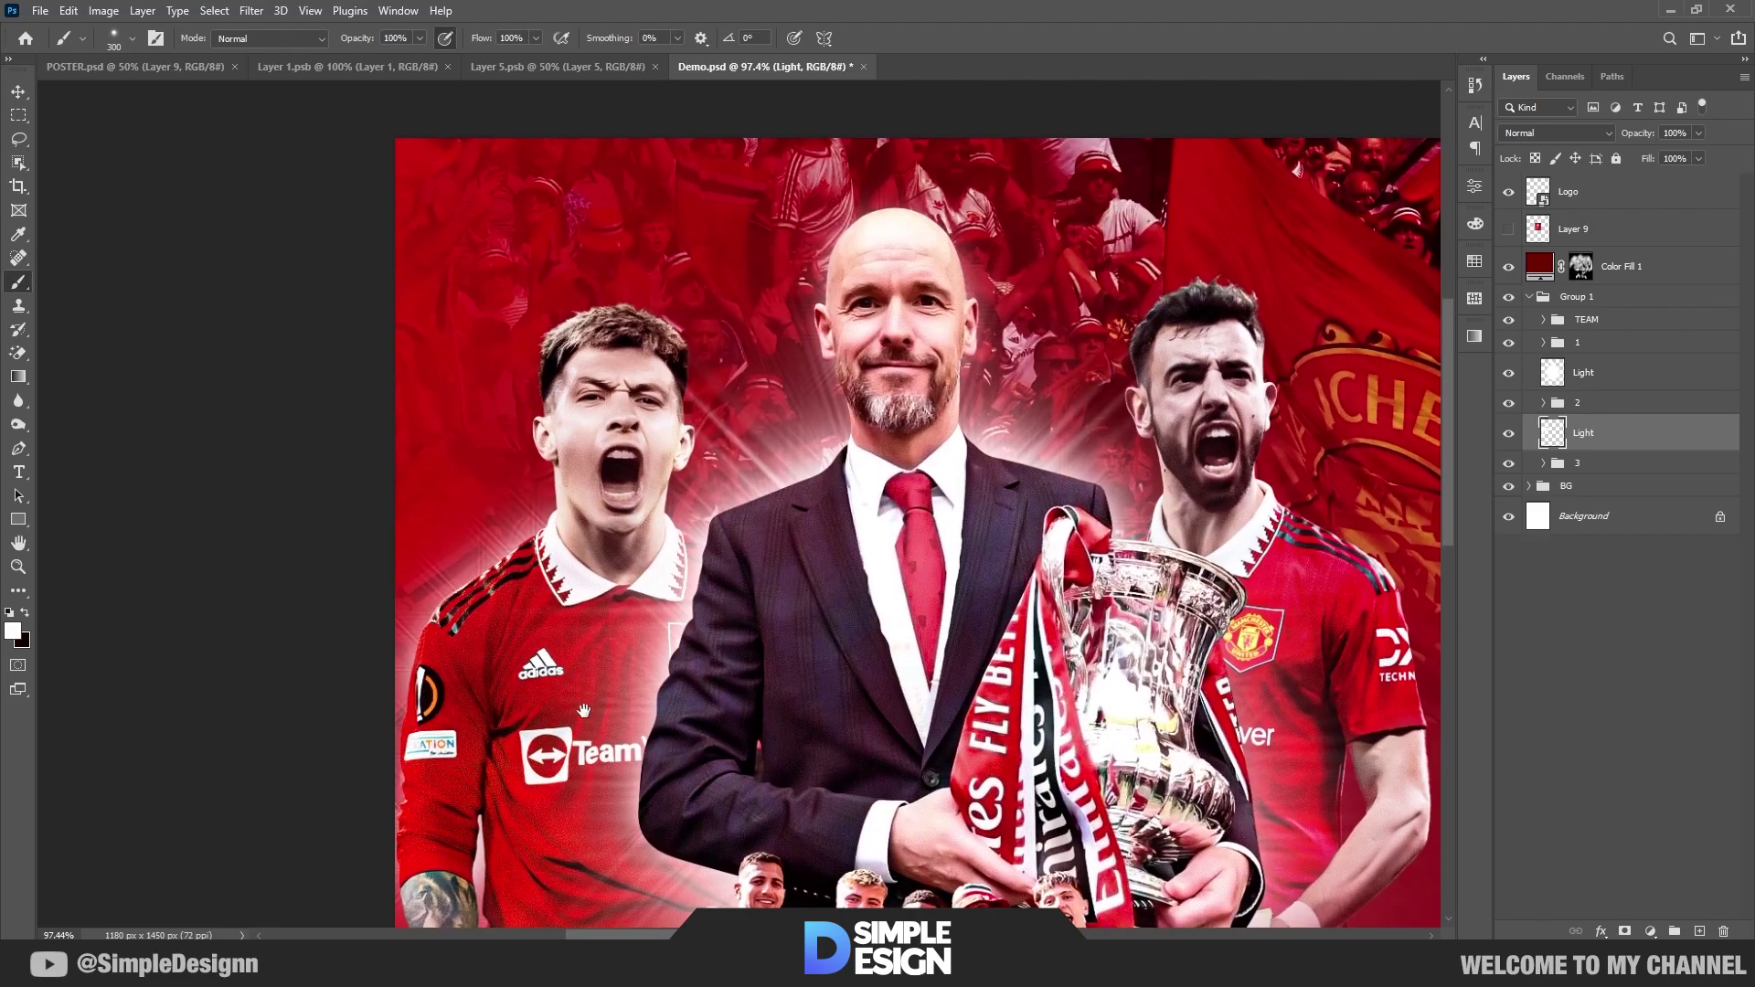
mouse_move(578, 543)
mouse_down()
mouse_move(555, 543)
mouse_move(631, 371)
mouse_up()
scroll(567, 582, down, 1)
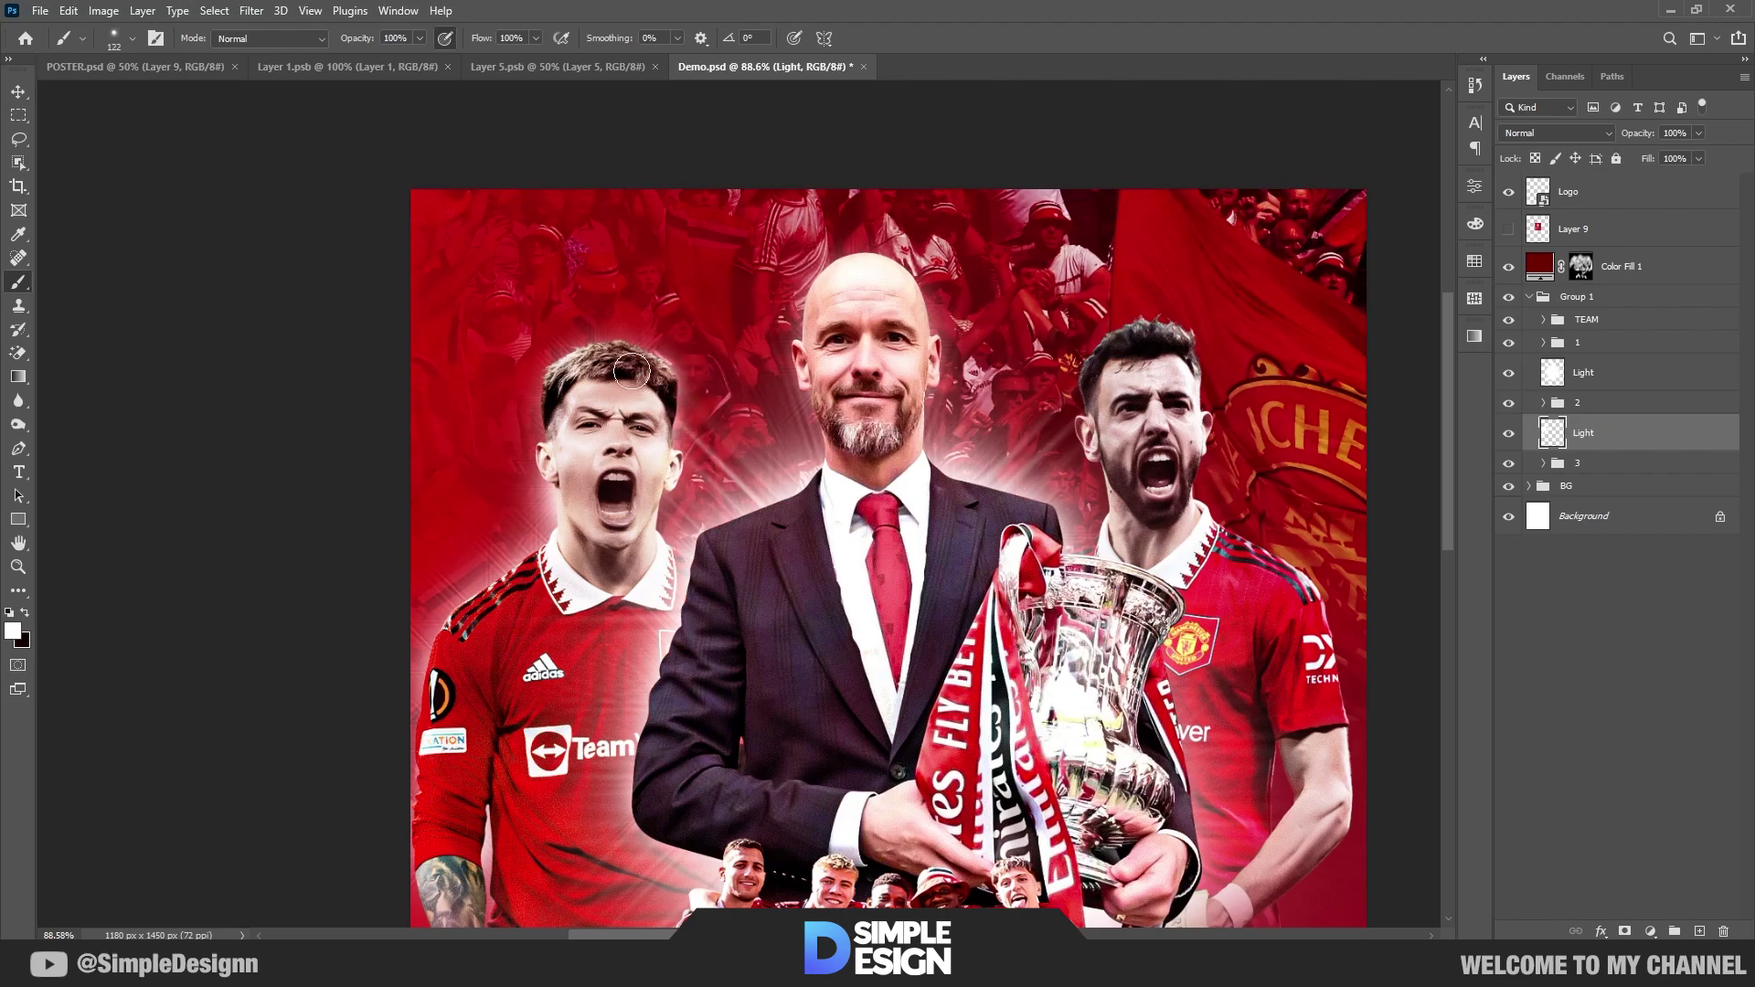
drag(697, 699, 530, 499)
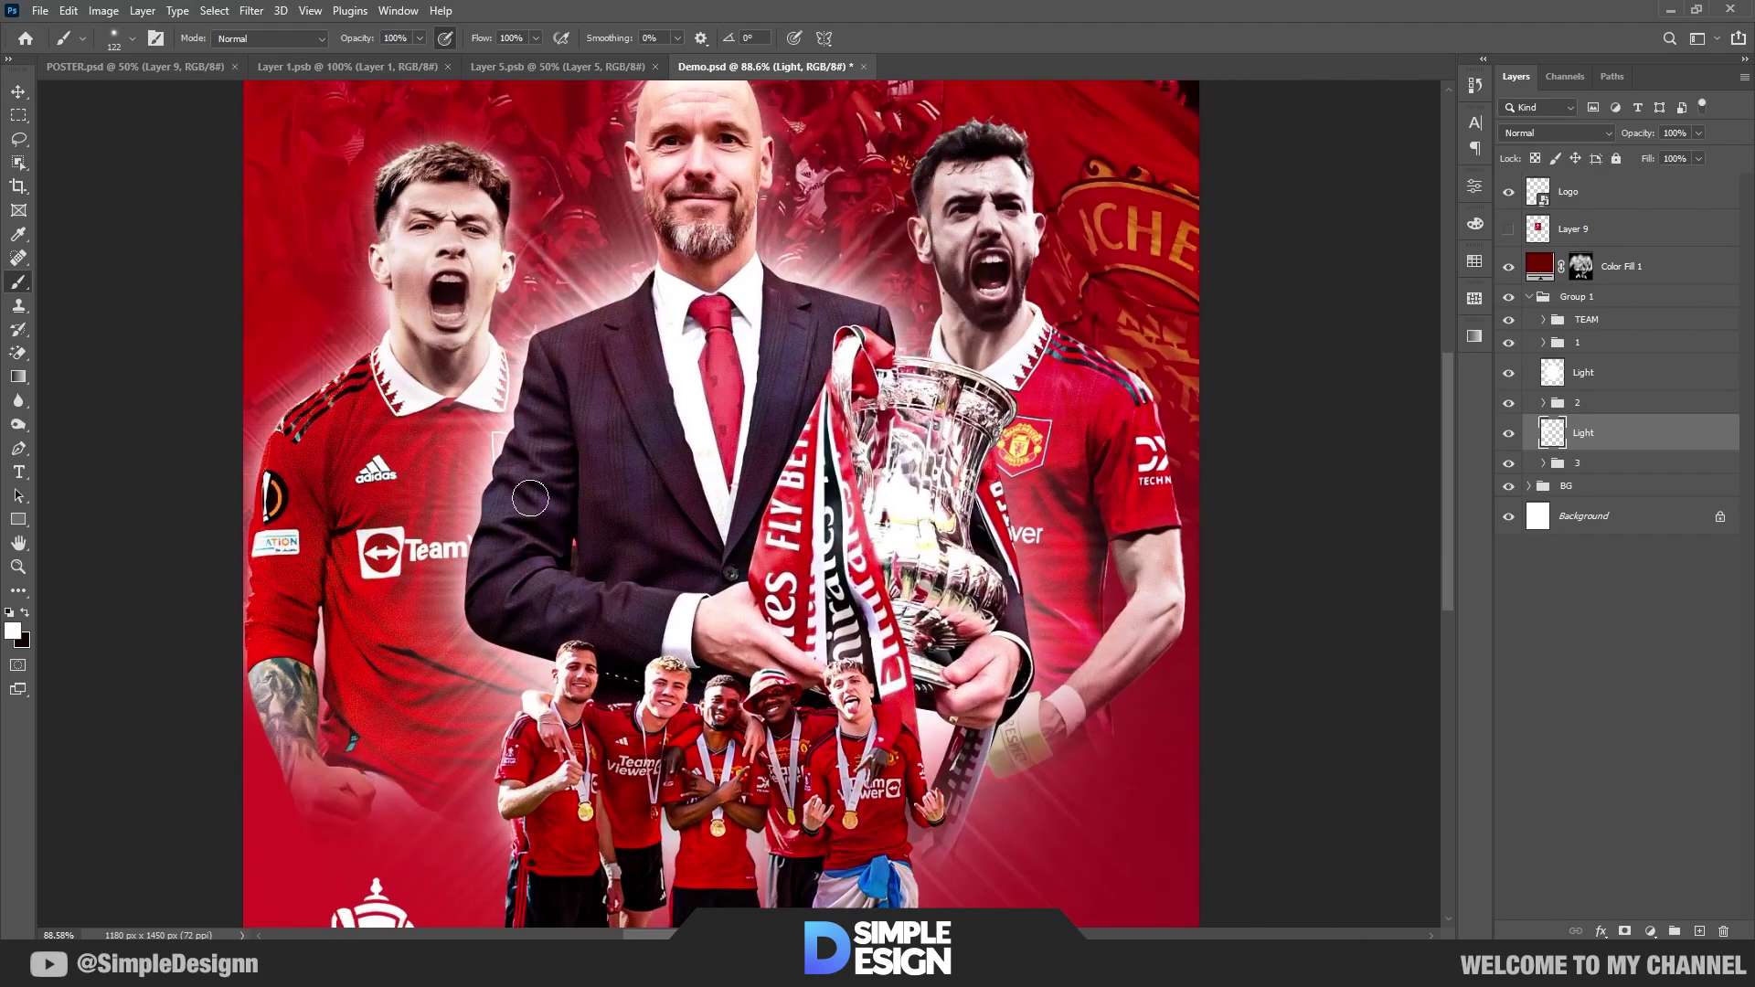
Step: Add a new layer named Light above the BG group and move it into Group 1 beneath group 3
click(1623, 488)
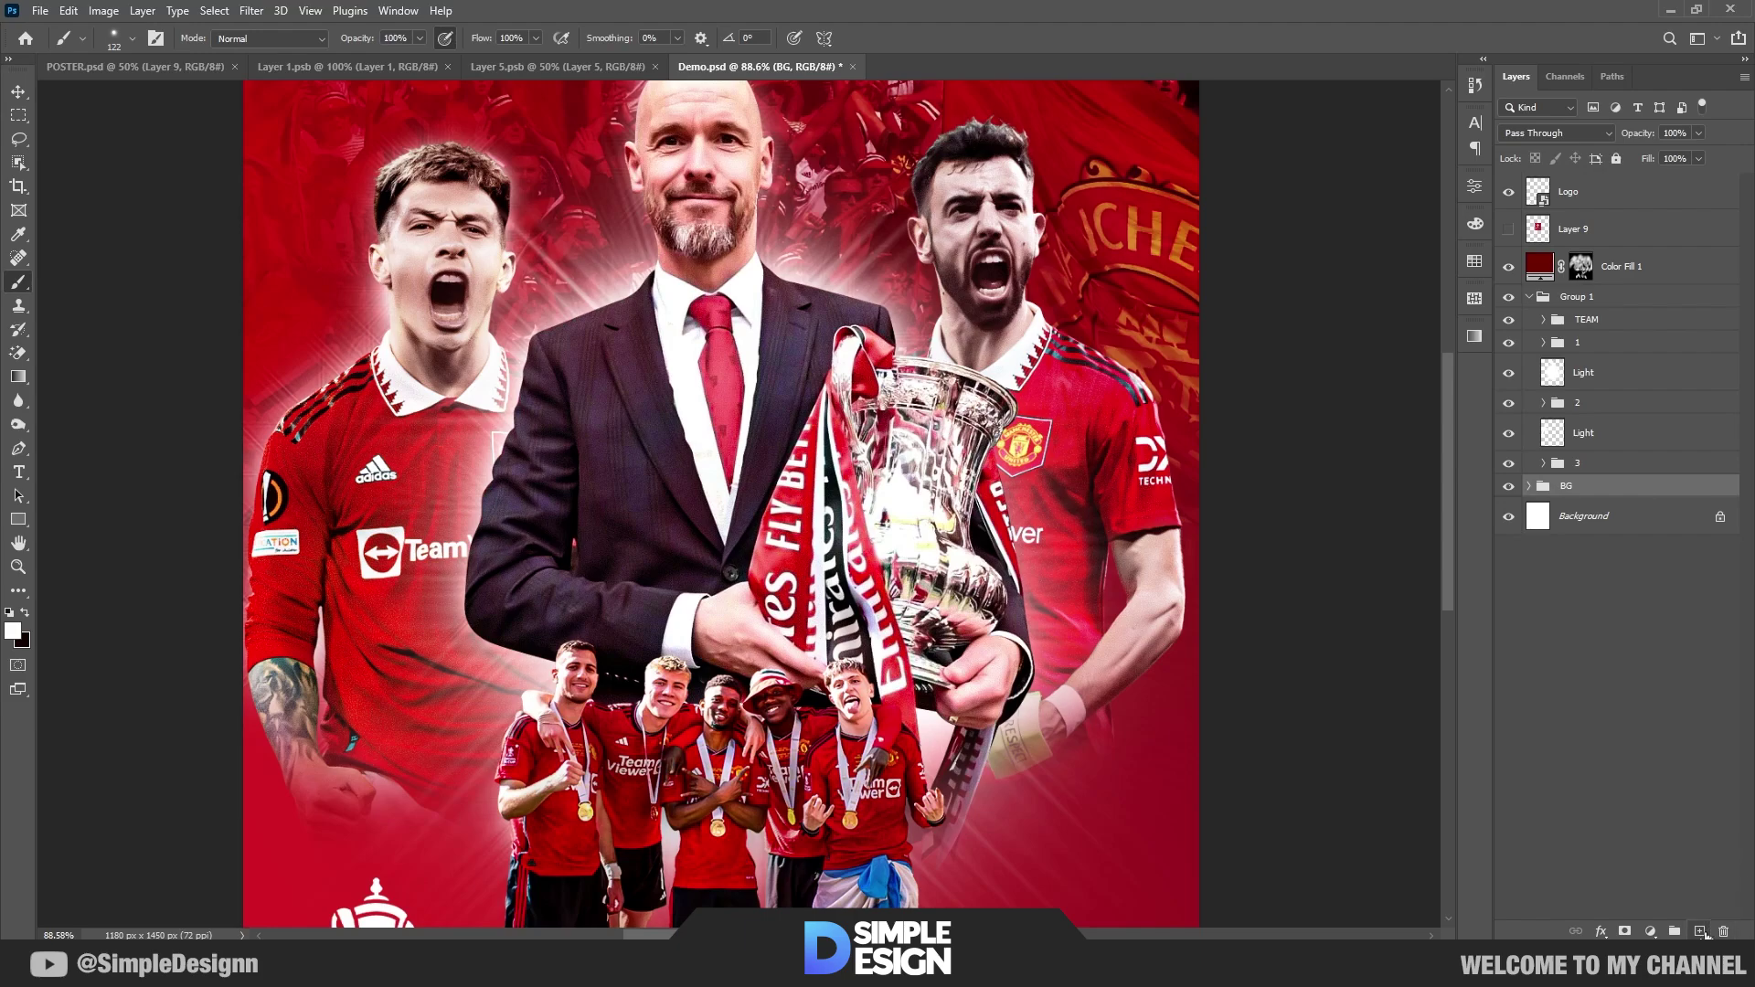
click(1702, 933)
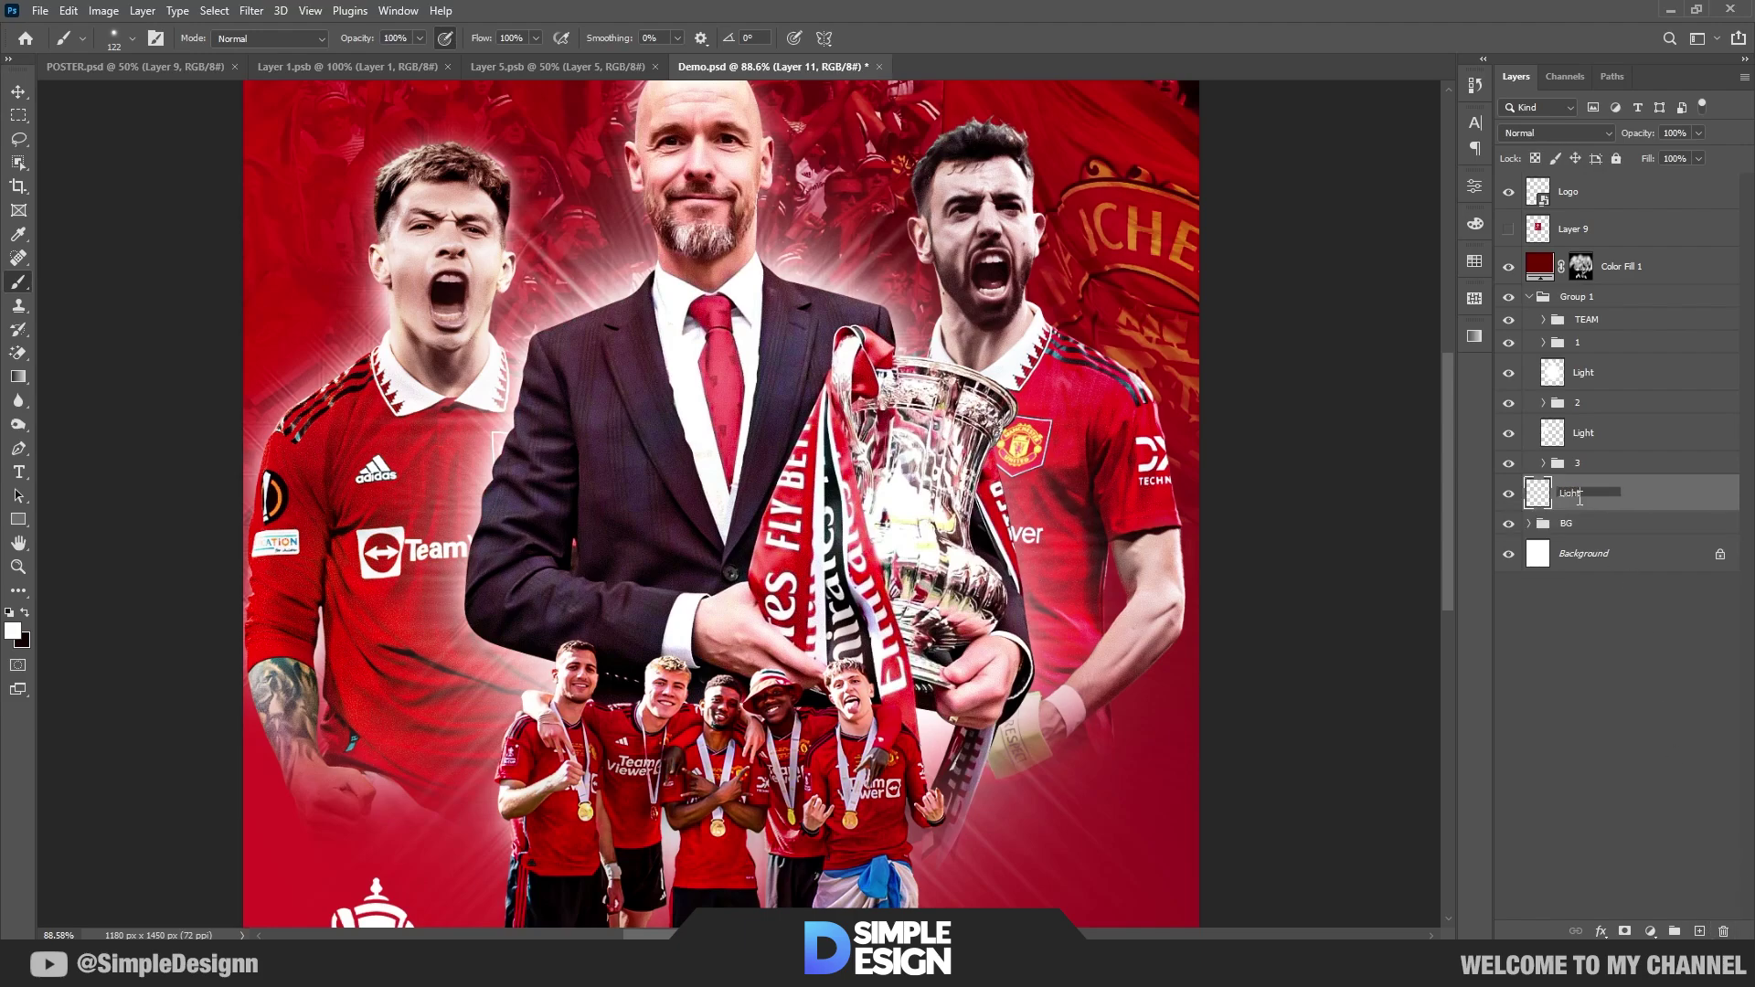
key(Return)
drag(1644, 503, 1637, 471)
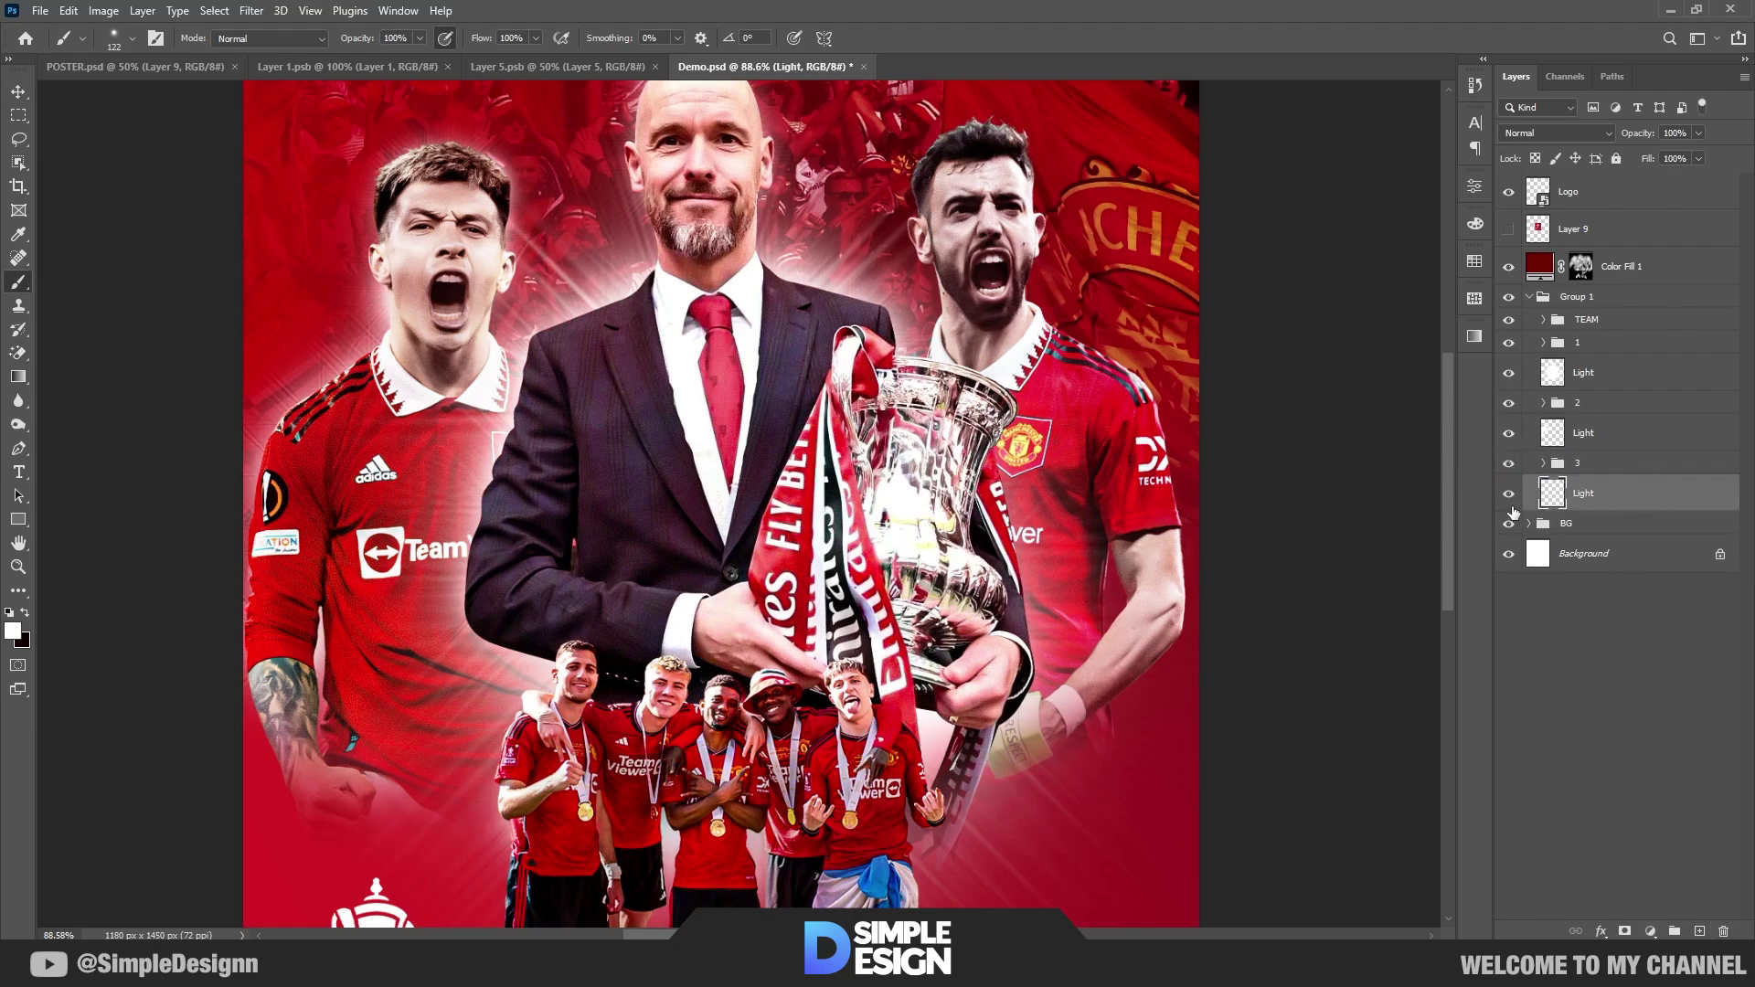
Step: Paint a white ray glow around the group 3 player's shoulder, arm and head, using brush sizes from about 248 down to 194 px
alt+right_click(1006, 452)
mouse_move(1068, 387)
mouse_down()
mouse_move(1099, 388)
mouse_move(1072, 384)
mouse_up()
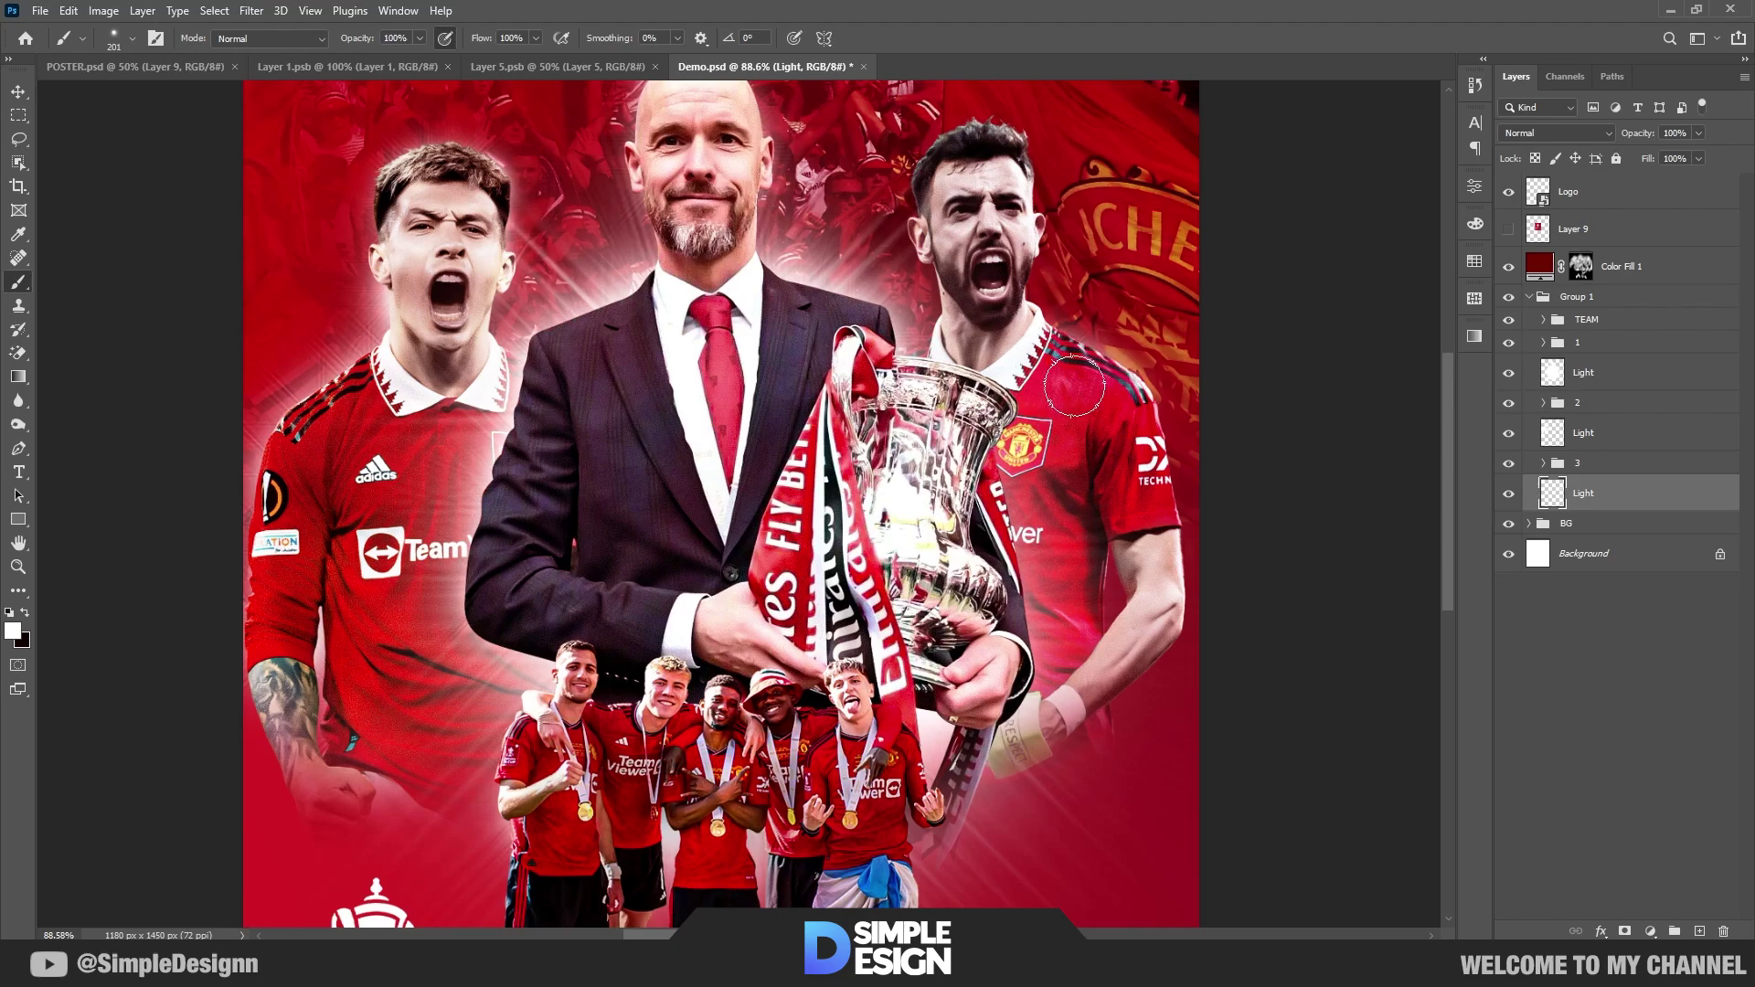
key(bracketright)
key(bracketright)
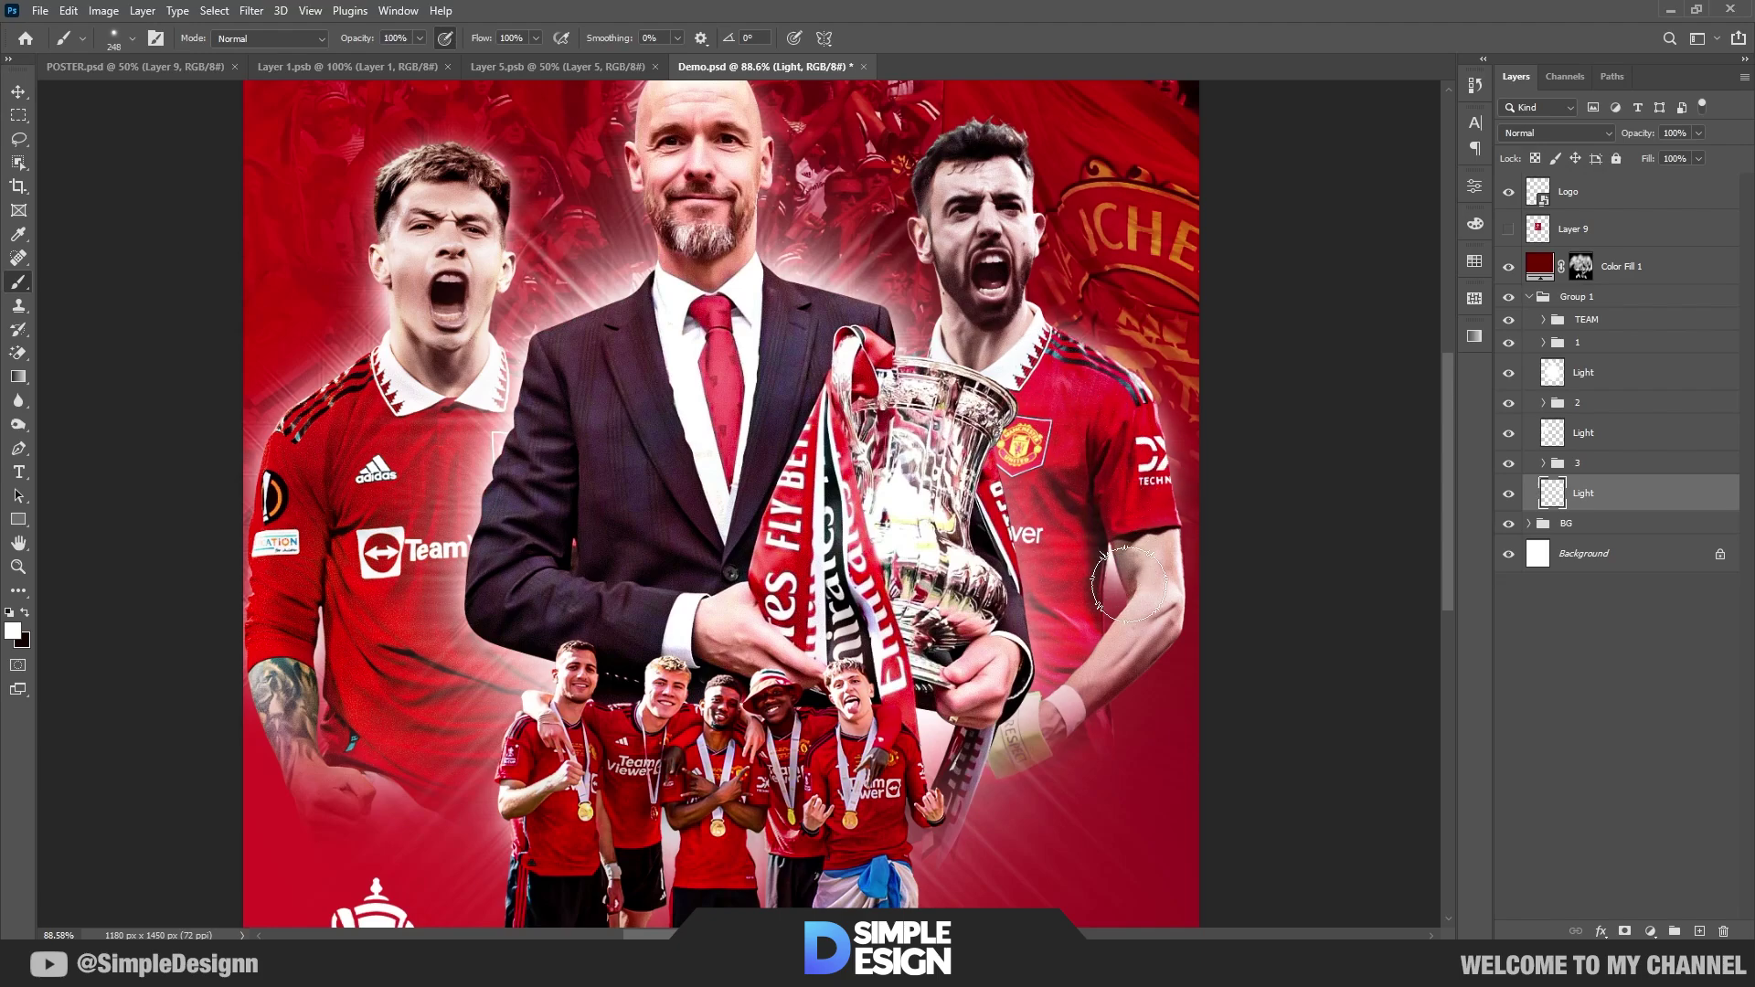
key(bracketleft)
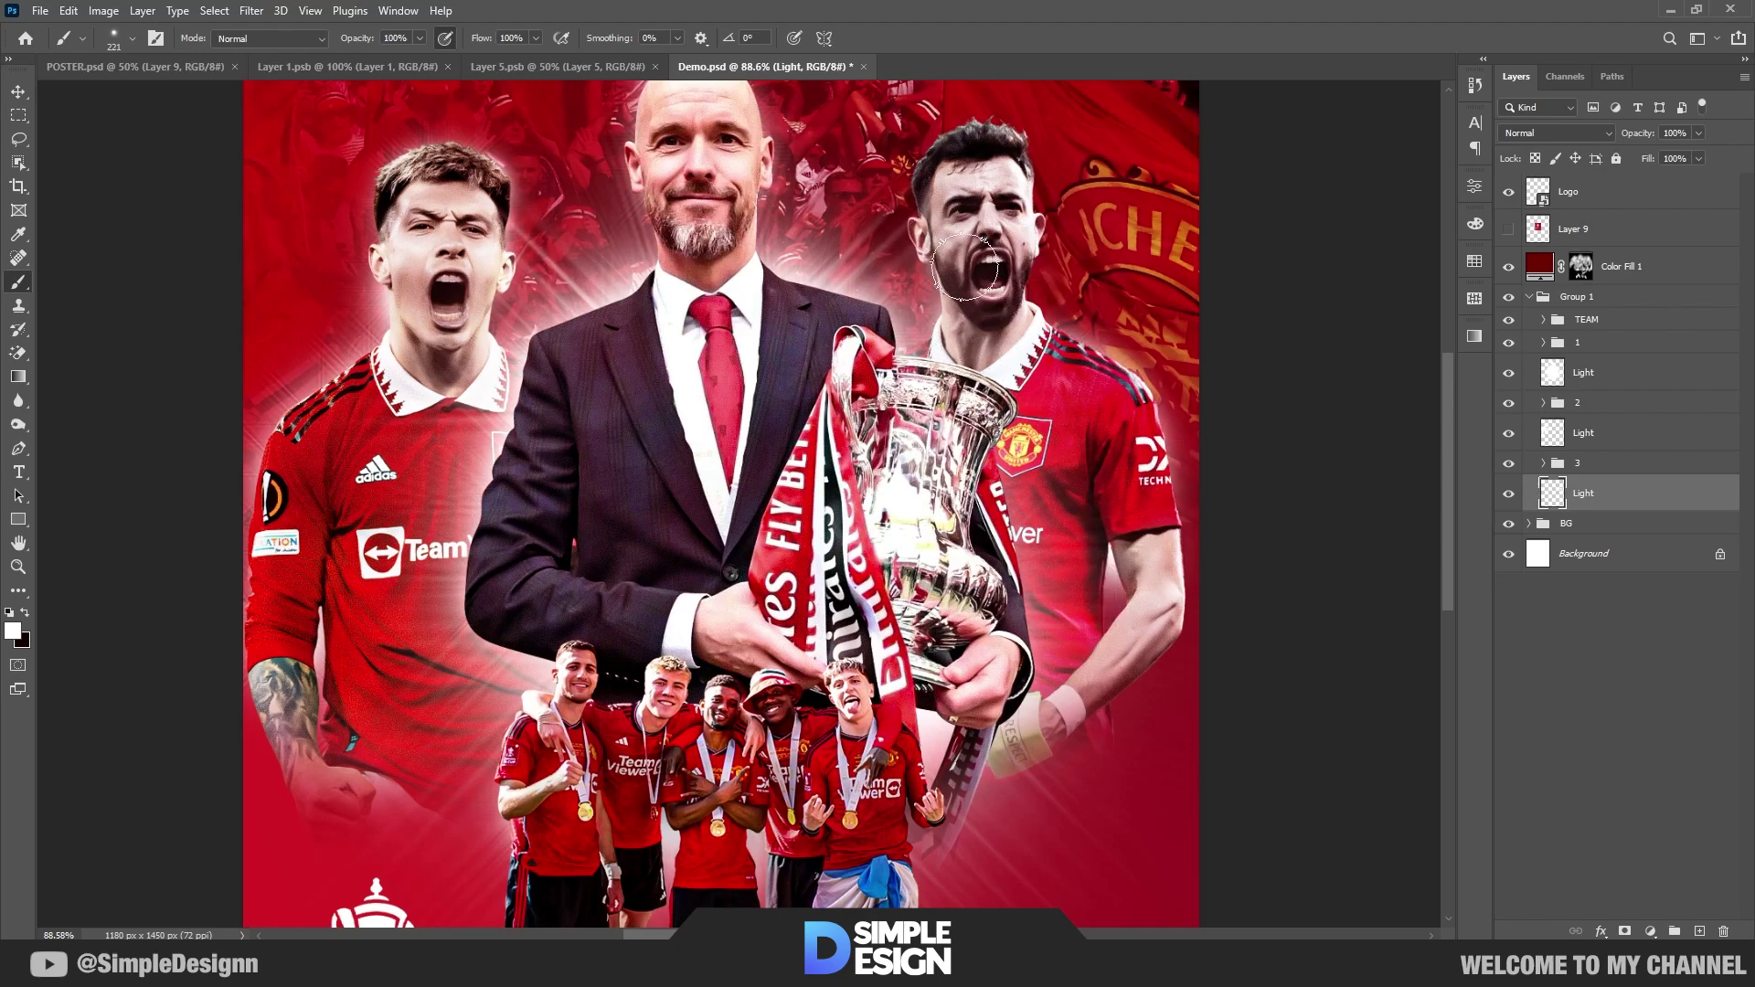
alt+right_click(964, 193)
mouse_move(951, 179)
mouse_down()
mouse_move(1002, 163)
mouse_move(1003, 246)
mouse_up()
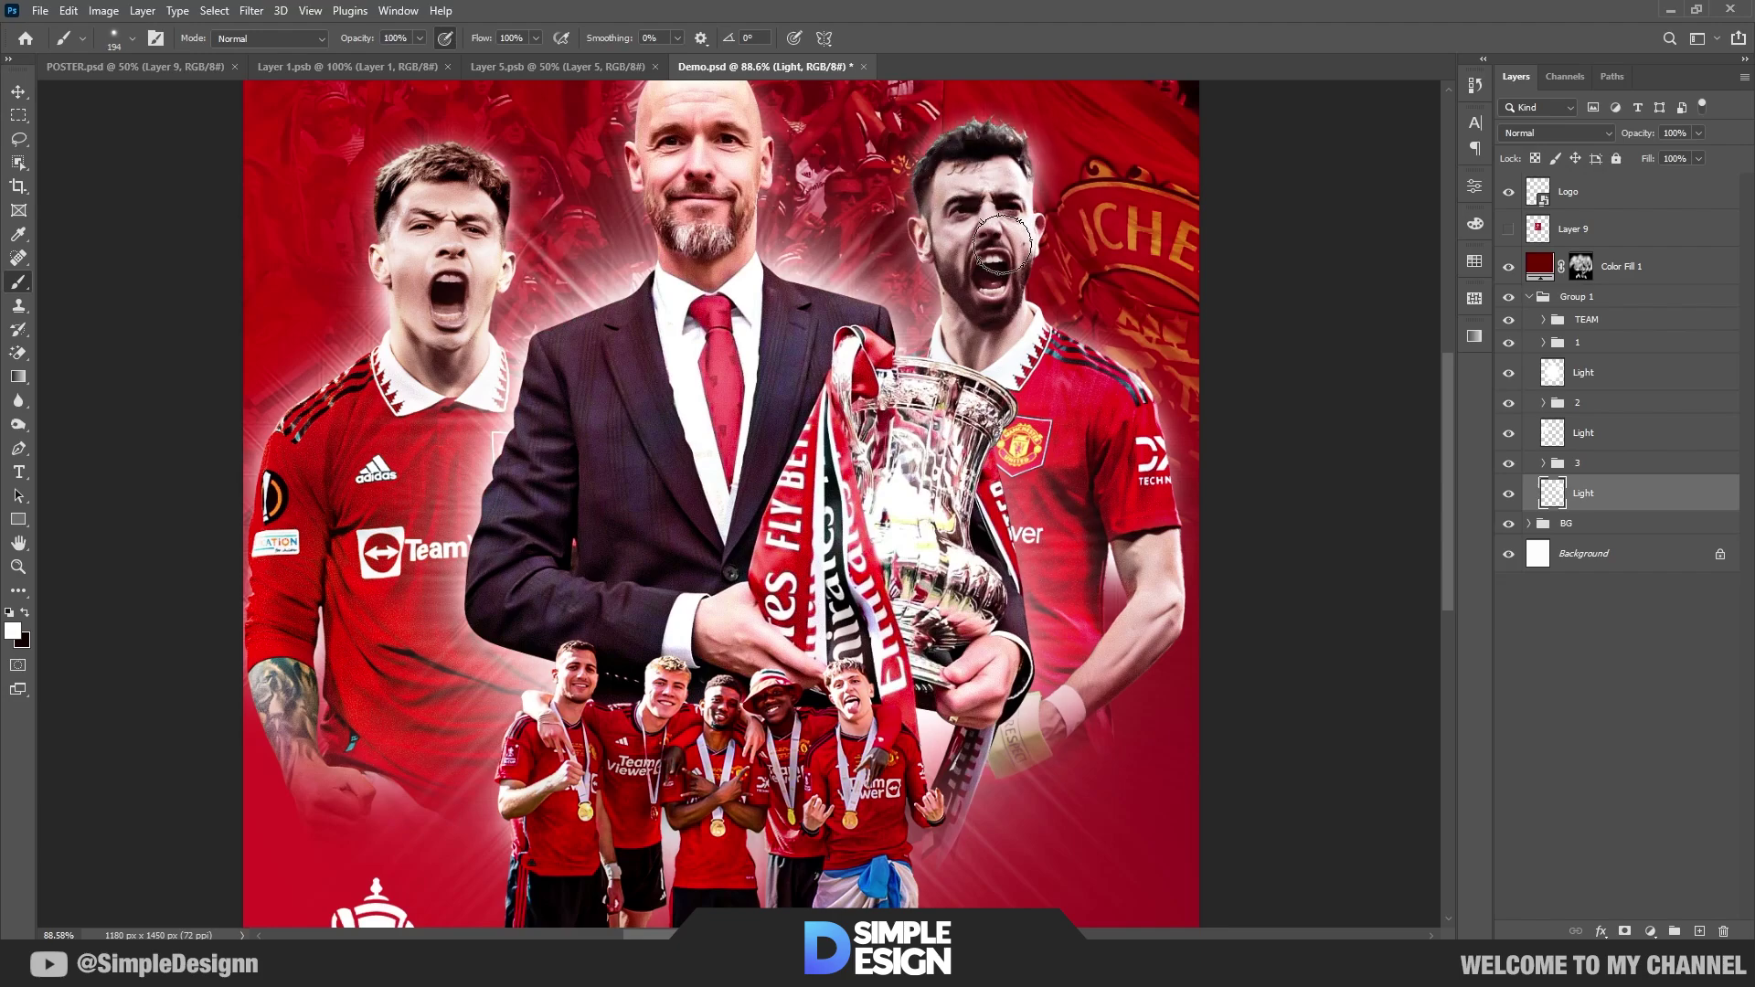
mouse_move(1130, 558)
mouse_down()
mouse_move(1143, 608)
mouse_move(1150, 576)
mouse_up()
scroll(1105, 516, down, 4)
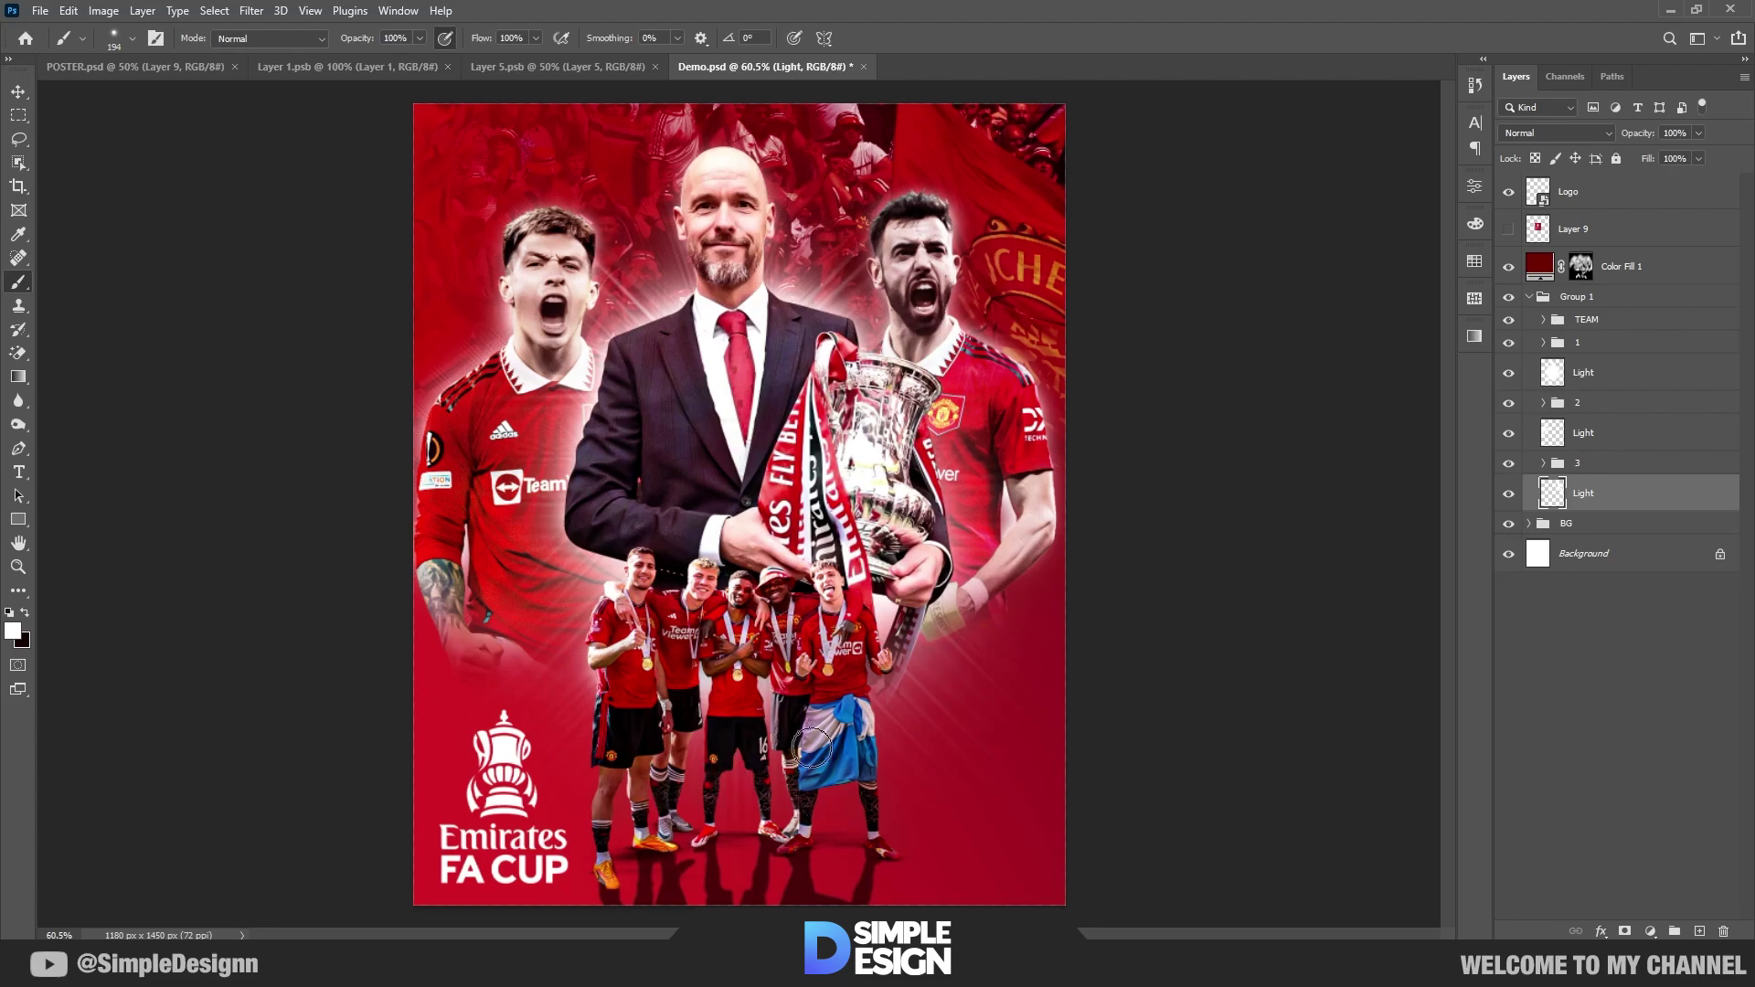
scroll(778, 644, up, 2)
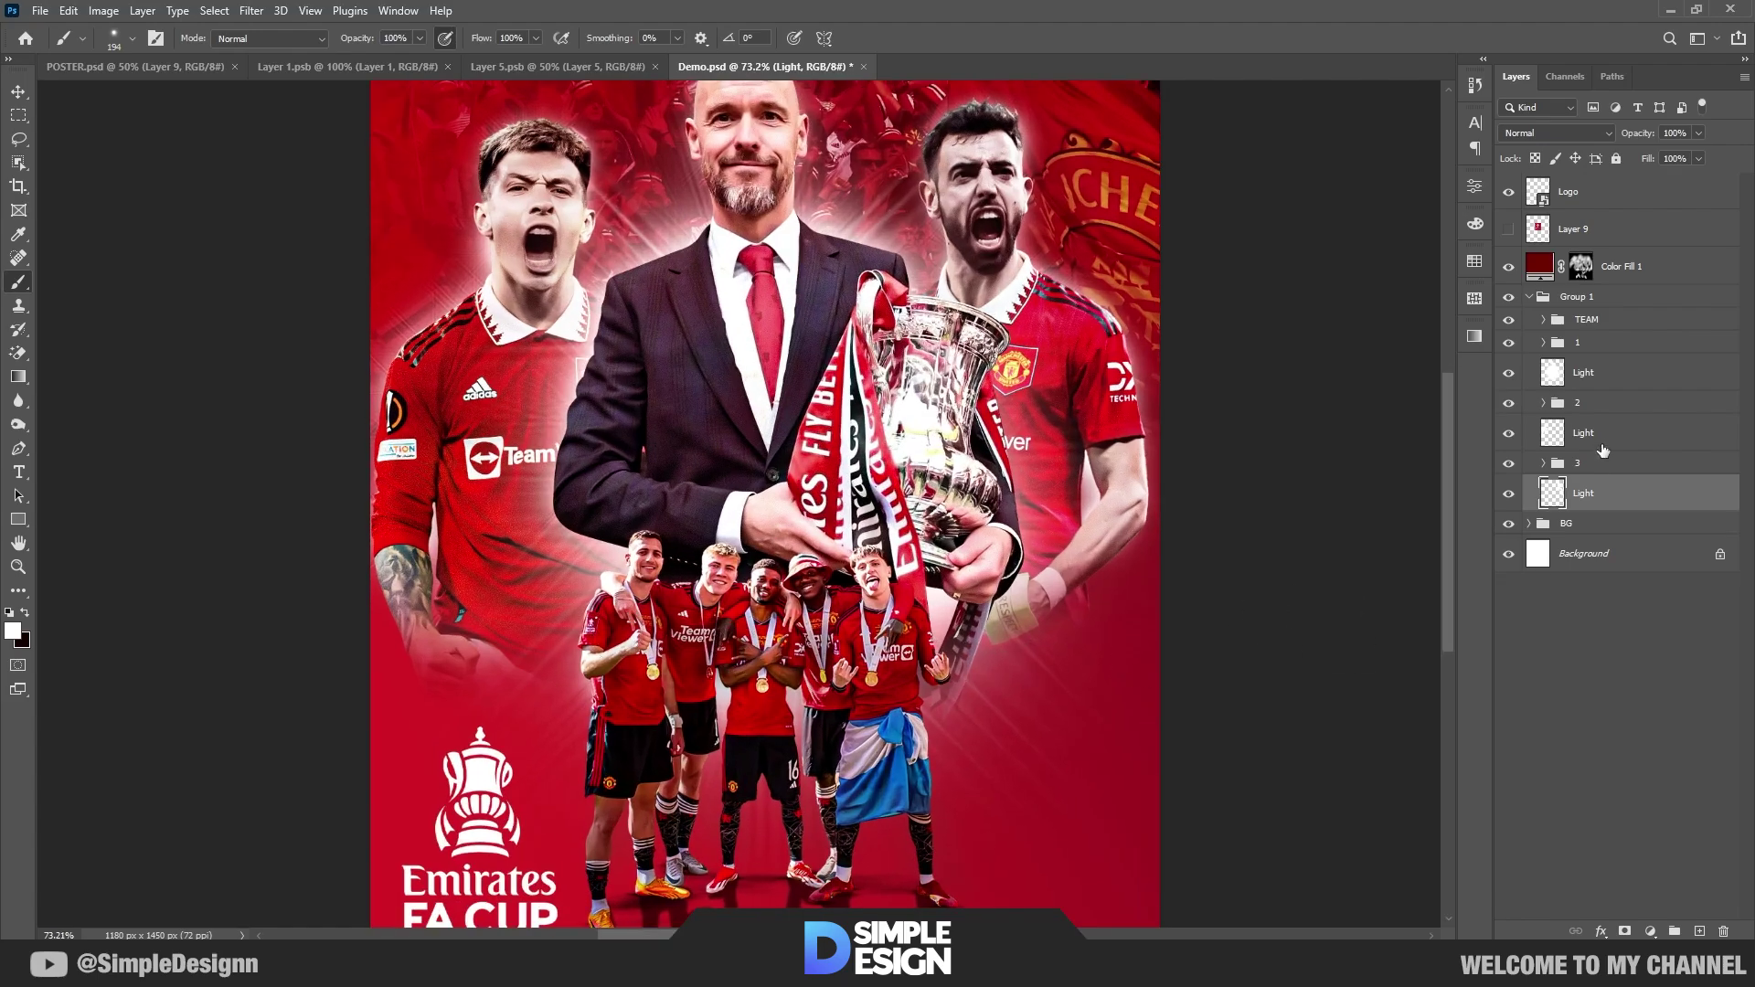
Step: Collapse Group 1 and save the document
click(1529, 297)
scroll(885, 563, down, 3)
key(ctrl+s)
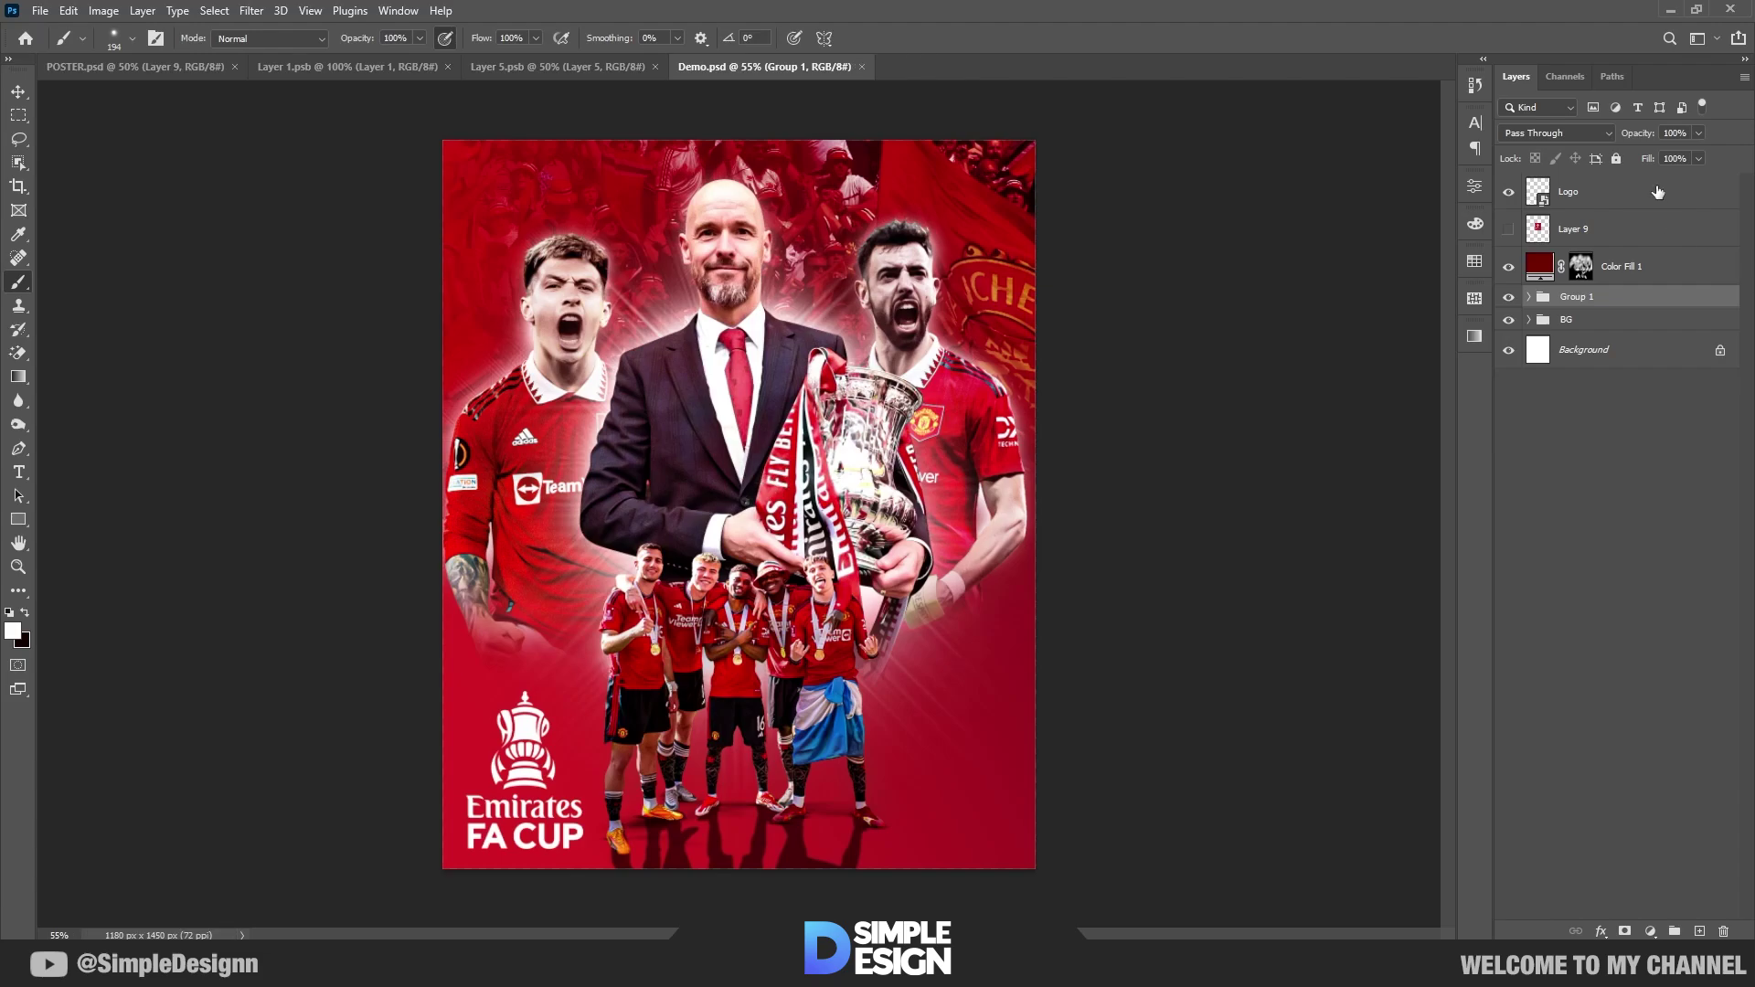
Step: Stamp all visible layers into a new layer above Logo and convert it to a smart object
click(1656, 190)
key(ctrl+shift+alt+e)
right_click(1595, 192)
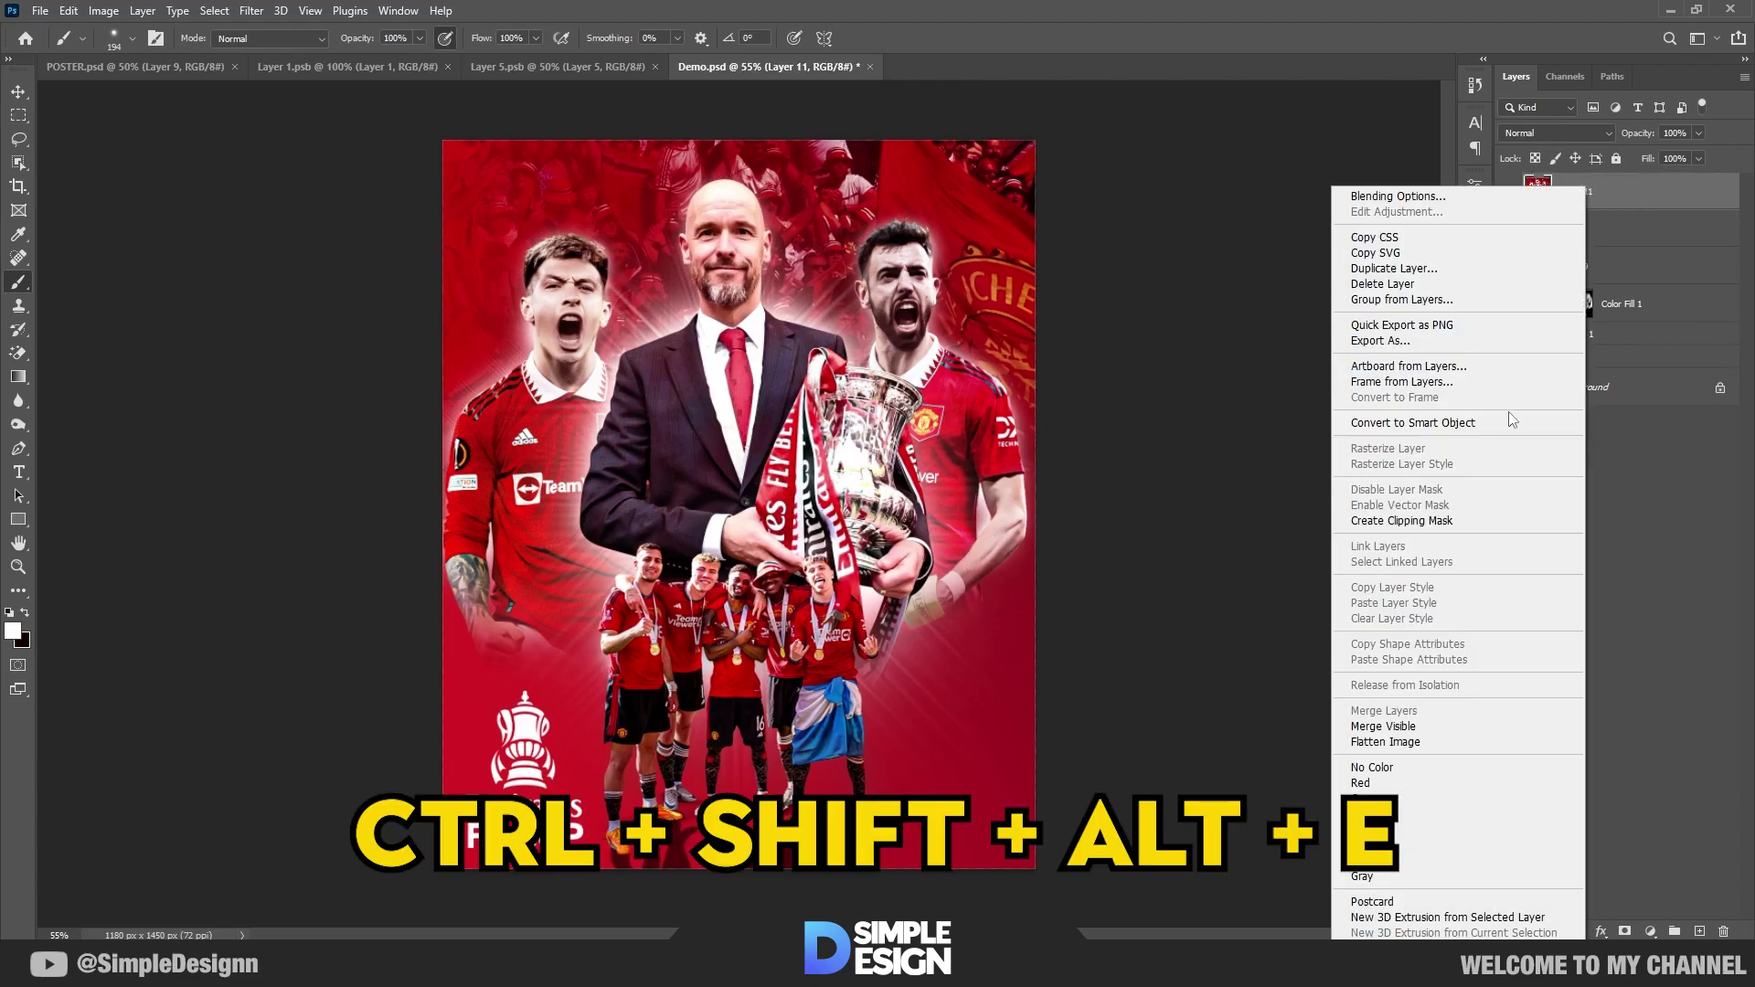
click(1509, 422)
Step: Open the Camera Raw Filter on the merged layer and set Contrast +4, Highlights +21, Texture +10, Clarity +19 and Vibrance +7
click(252, 10)
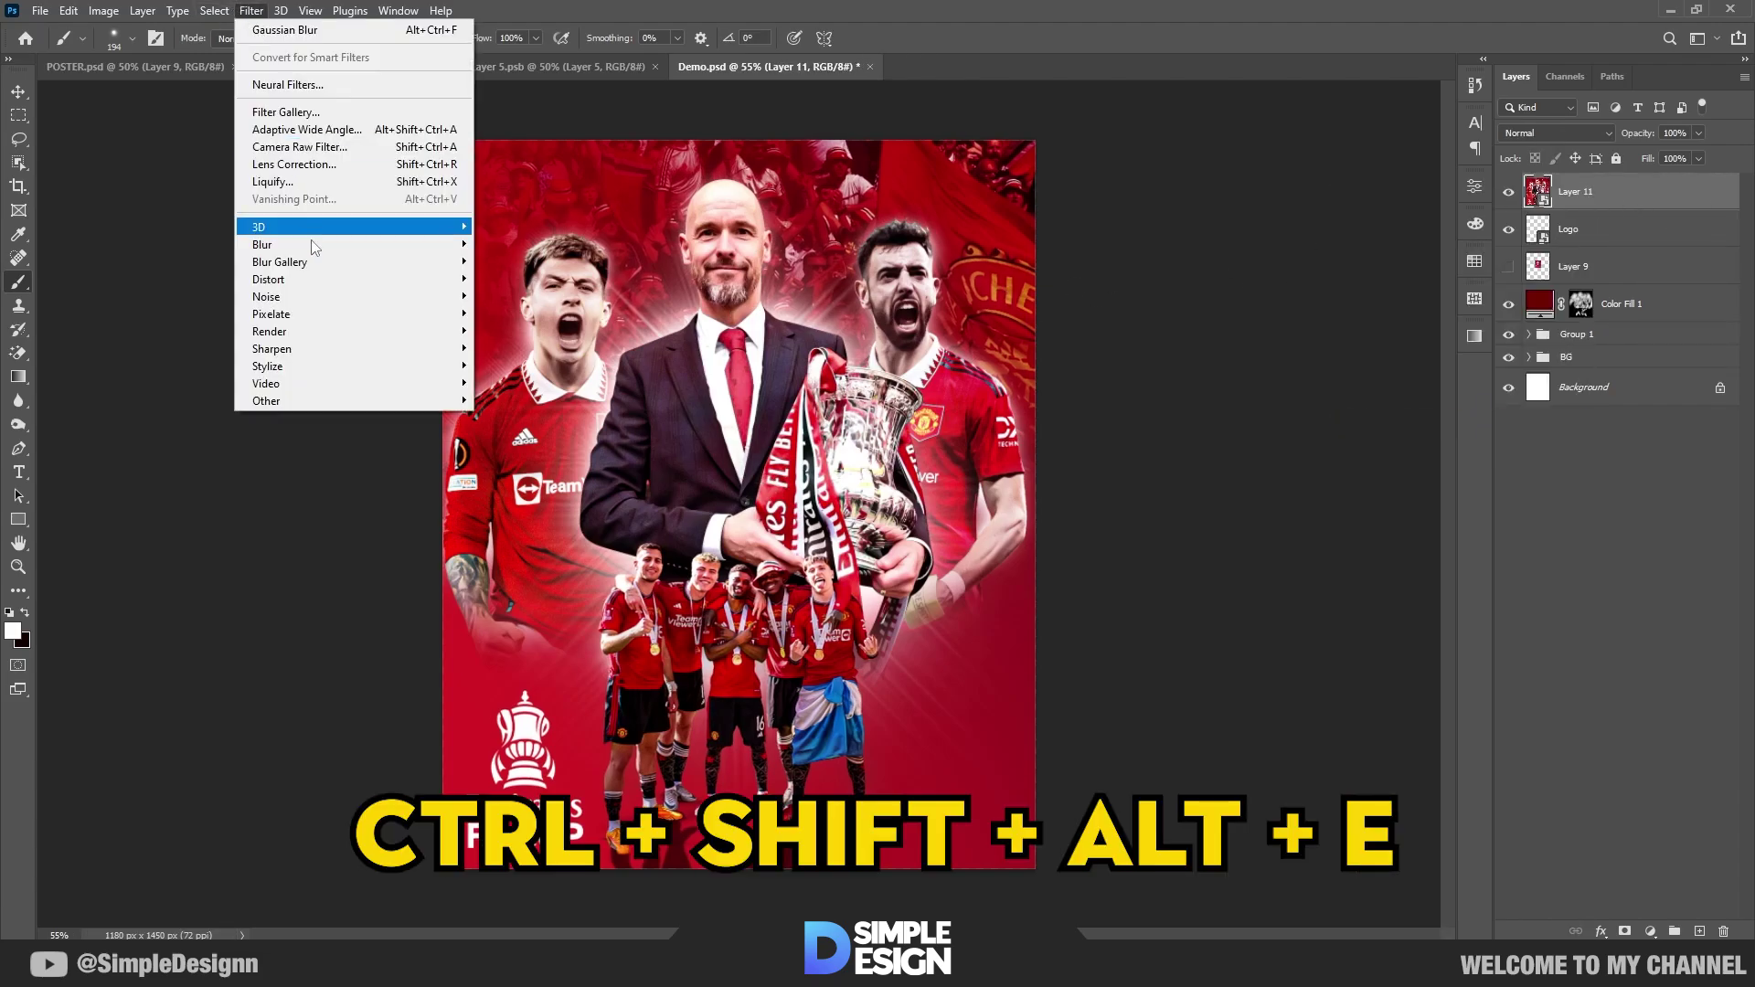
click(275, 149)
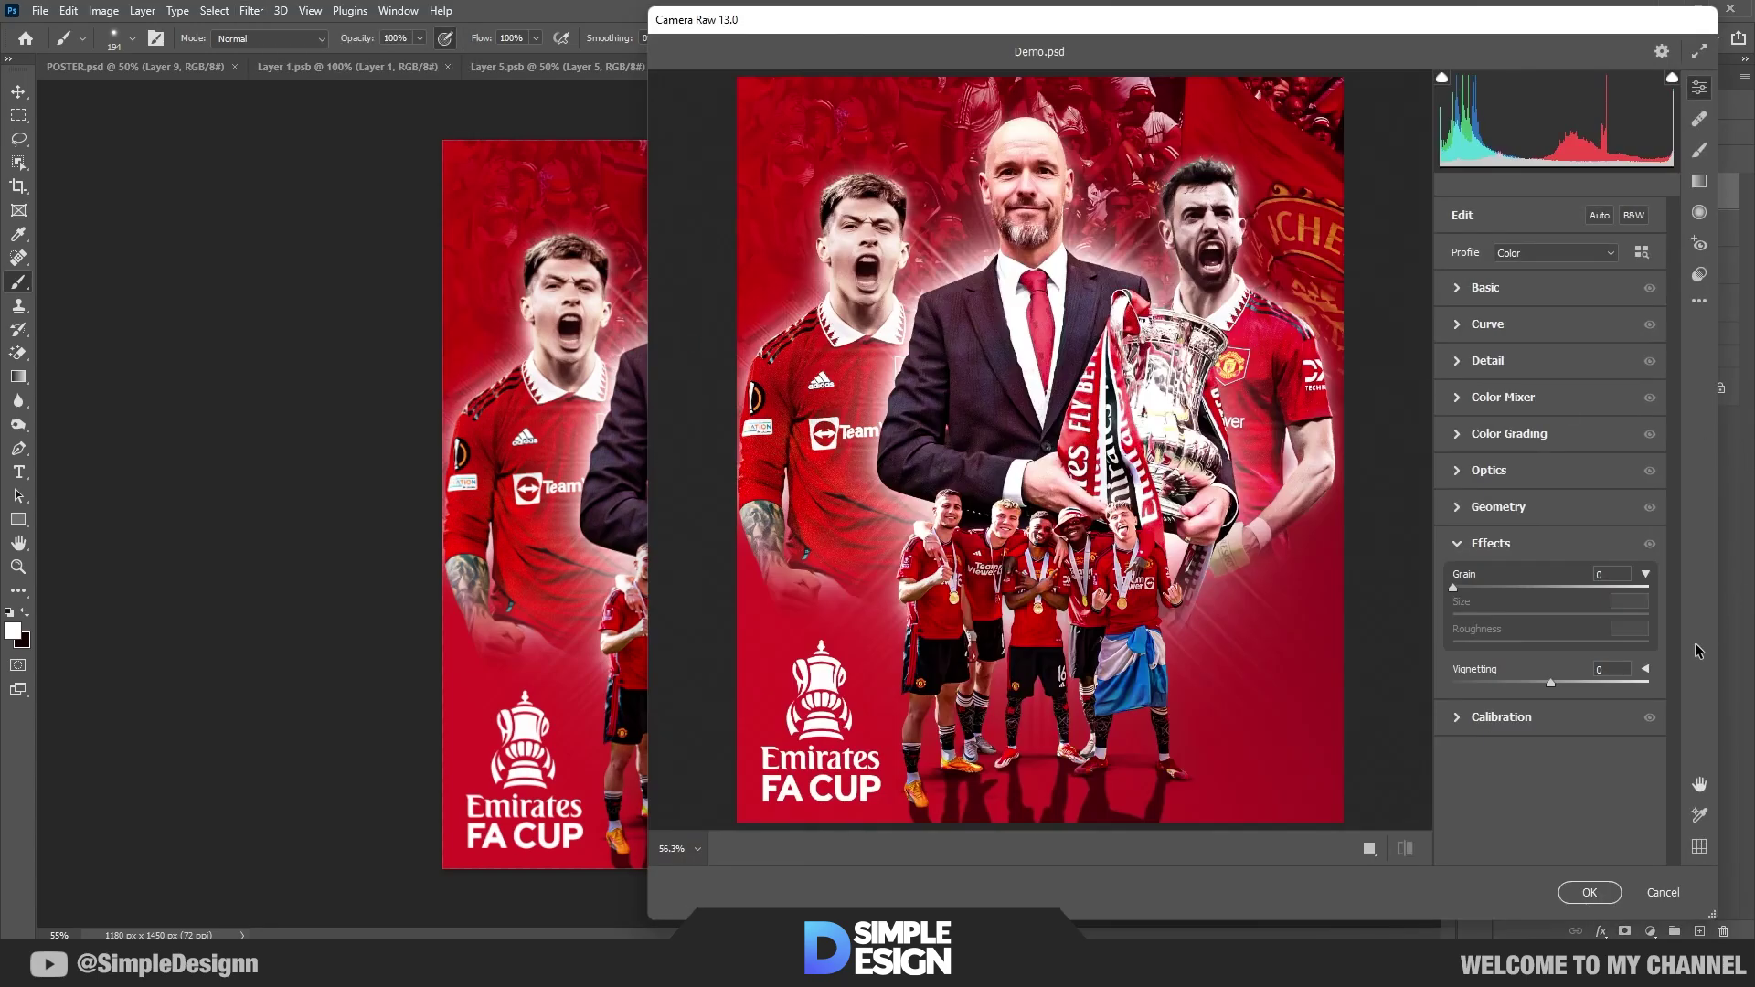
click(1460, 290)
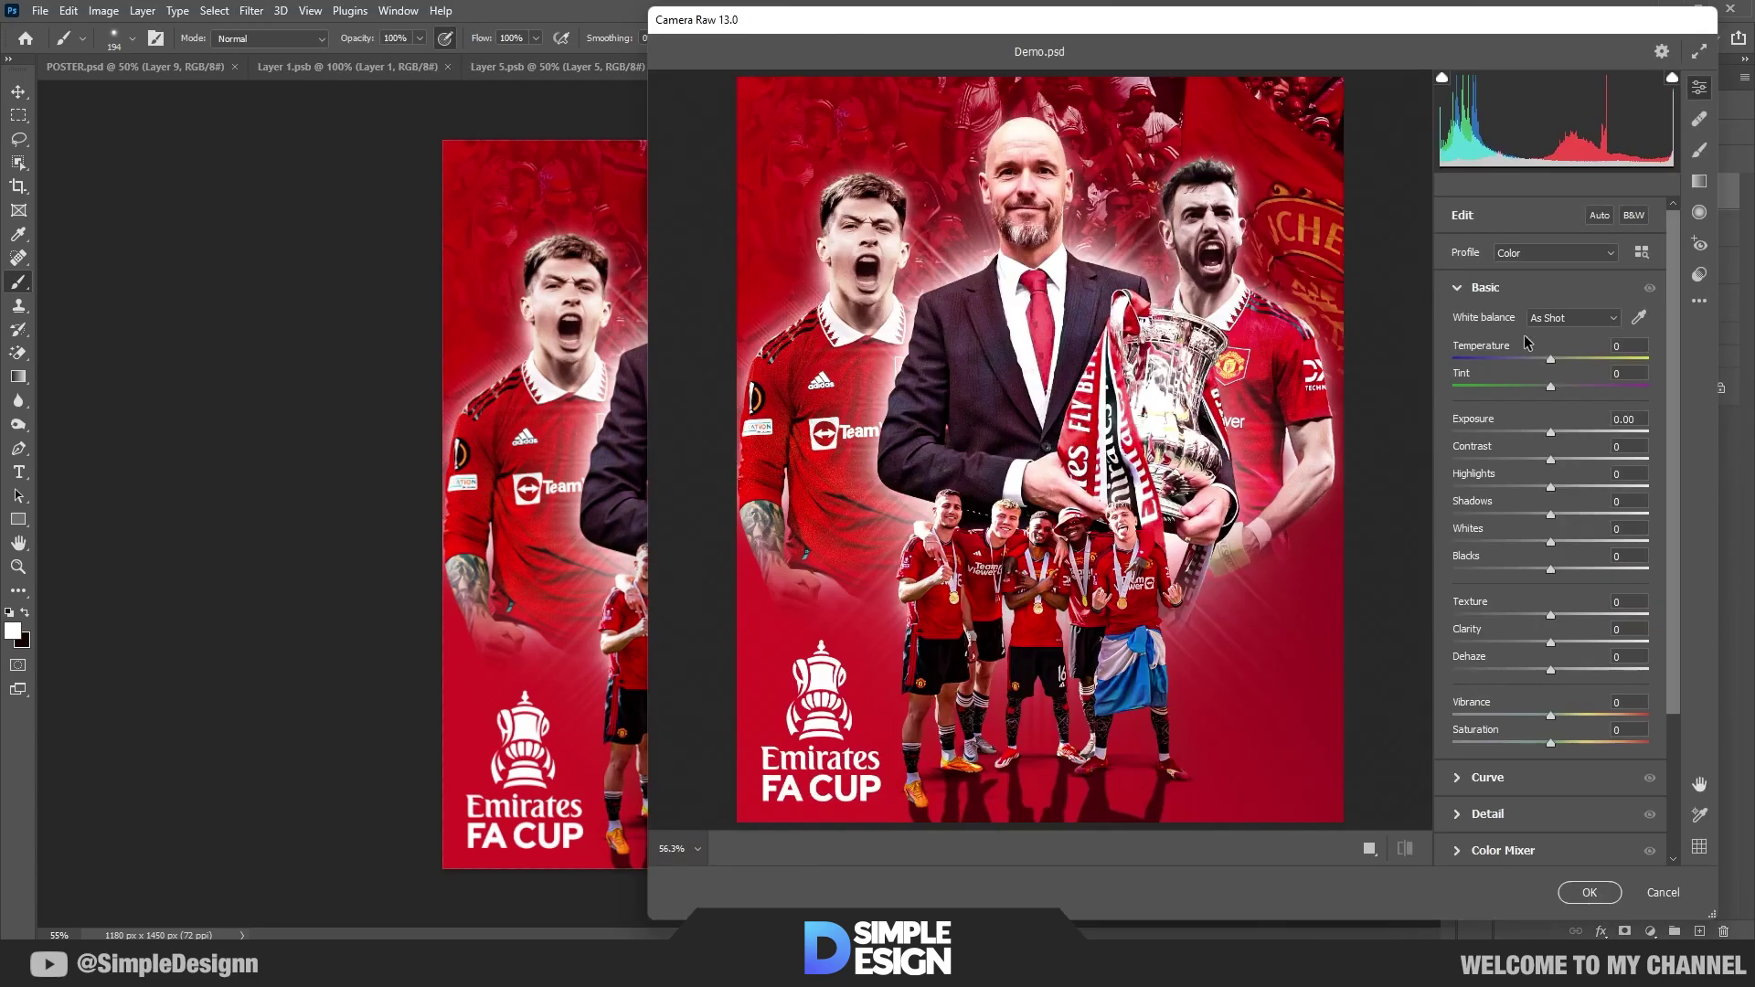
mouse_move(1552, 487)
mouse_down()
mouse_move(1572, 489)
mouse_move(1555, 459)
mouse_up()
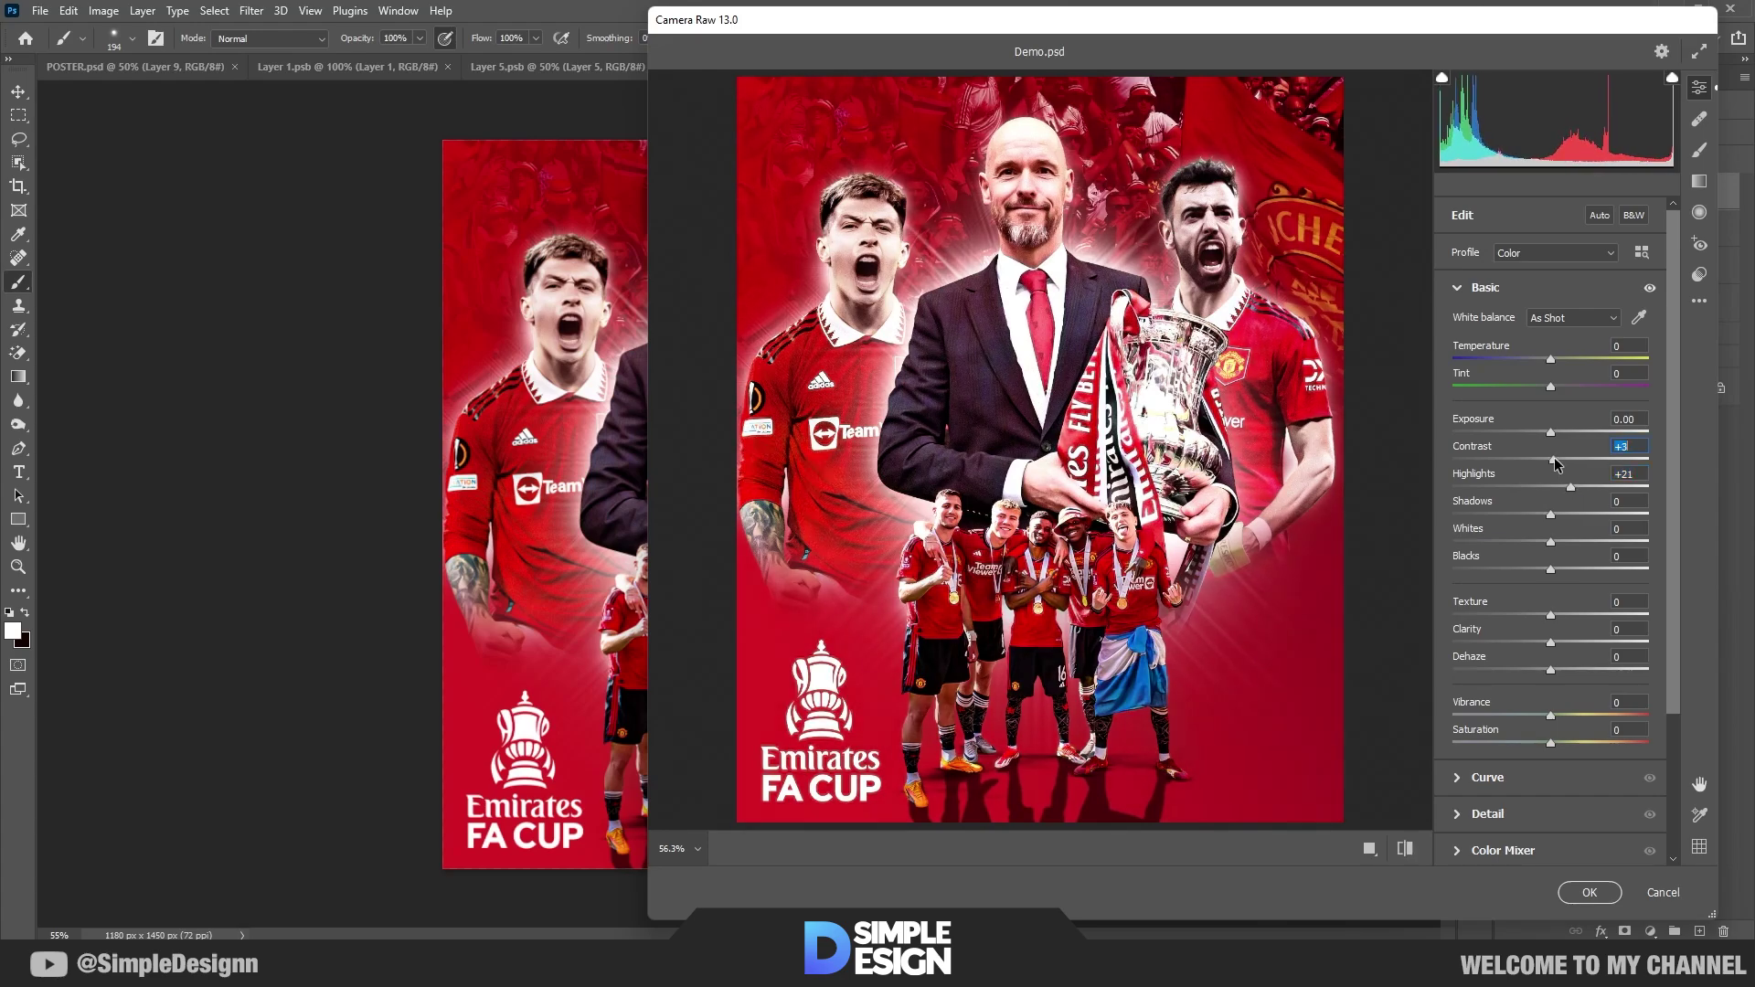
mouse_move(1551, 618)
mouse_down()
mouse_move(1576, 646)
mouse_move(1562, 591)
mouse_up()
scroll(1571, 645, down, 3)
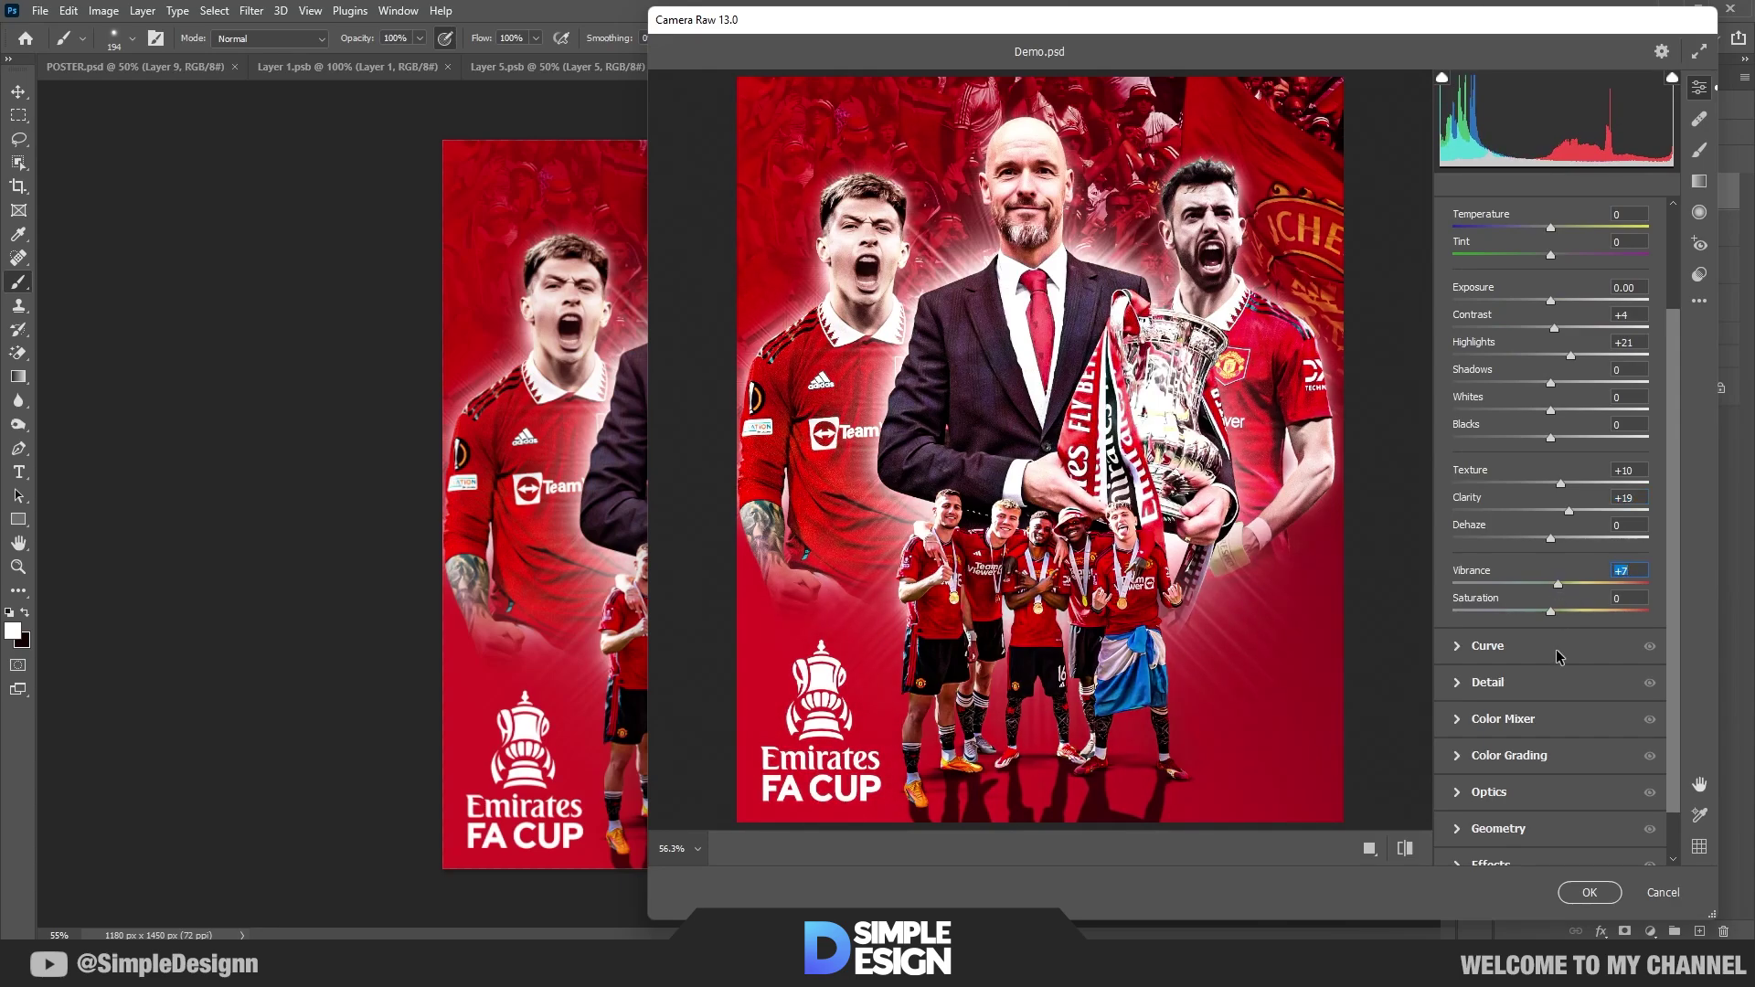
Step: Raise Sharpening in the Camera Raw Detail settings, add a slight negative vignette in Effects, and apply the filter
click(1460, 684)
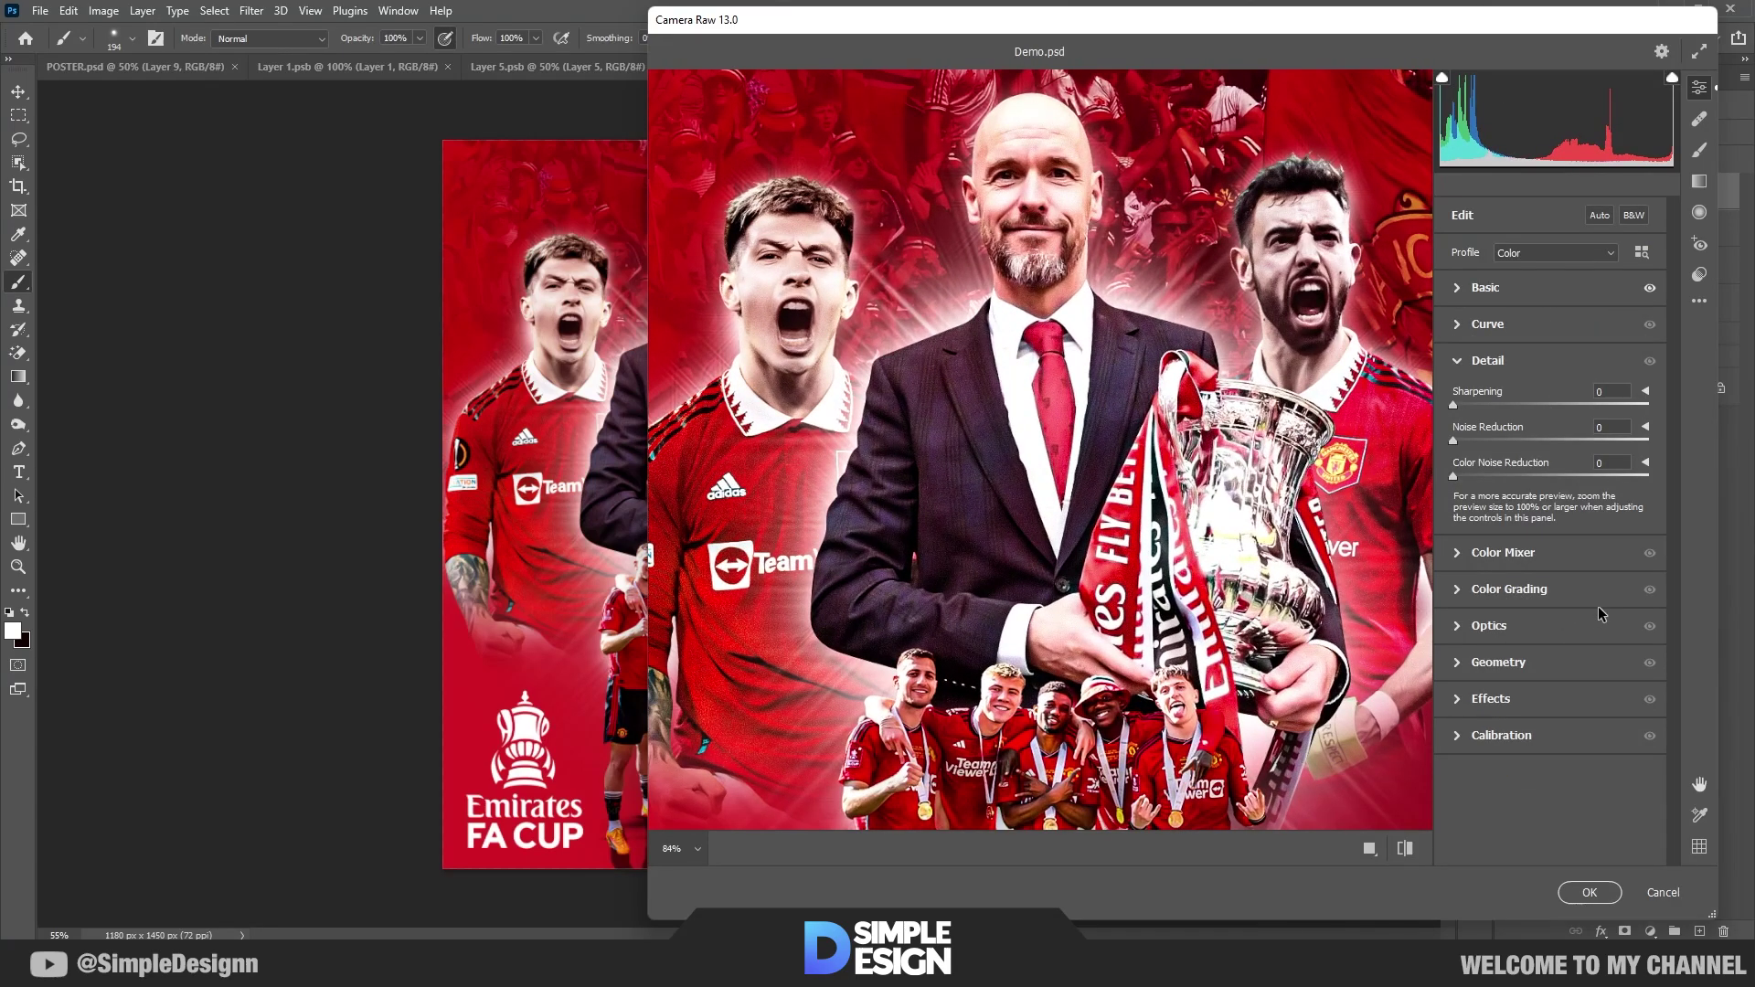
drag(1456, 405, 1573, 476)
click(1461, 701)
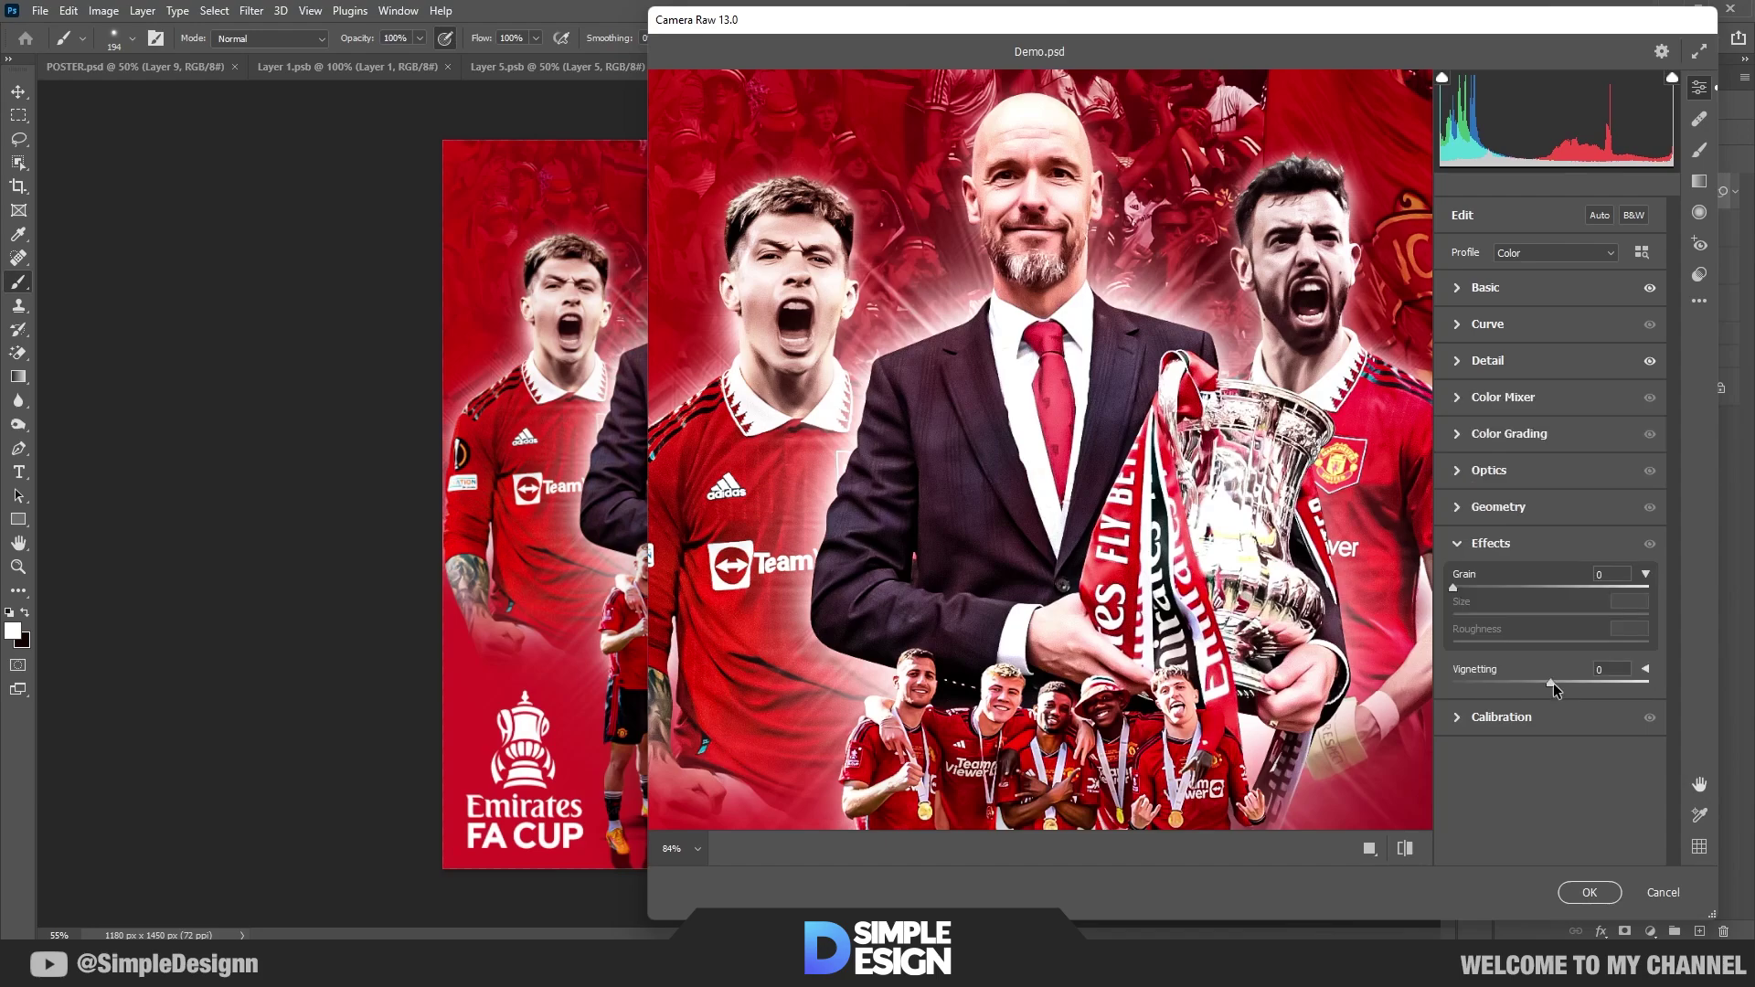
key(ctrl+0)
mouse_move(1551, 688)
mouse_down()
mouse_move(1538, 680)
mouse_move(1554, 687)
mouse_up()
click(1405, 852)
click(1405, 850)
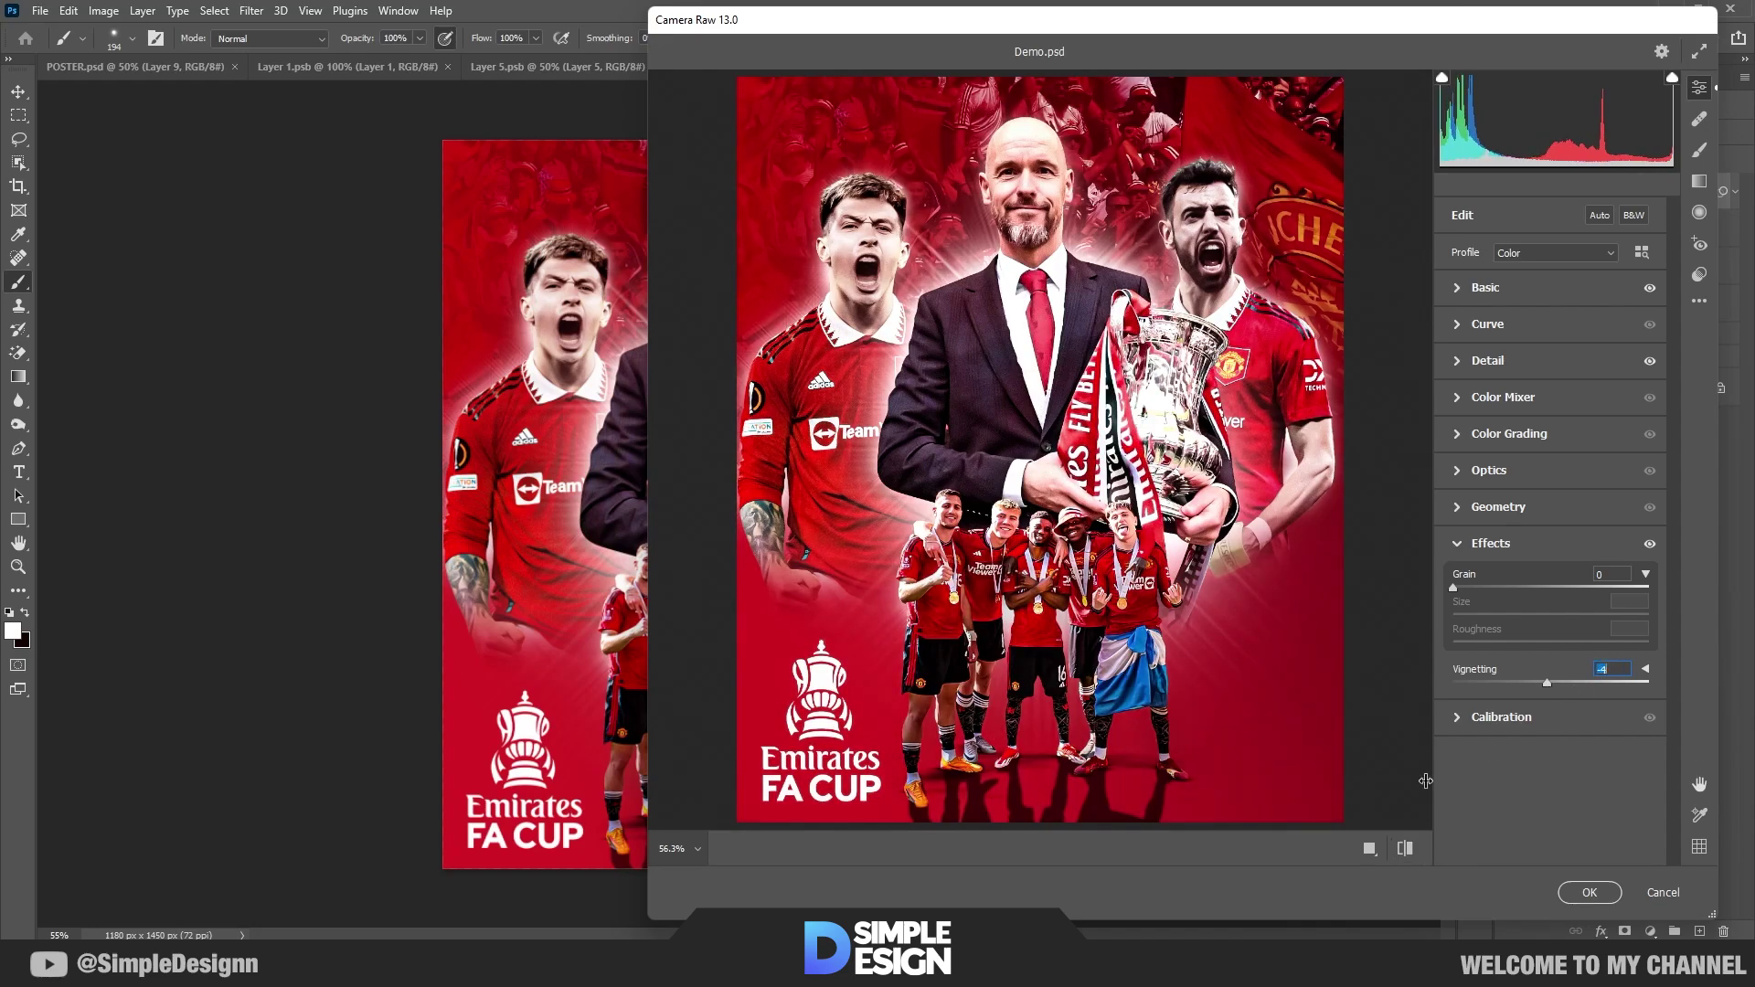
double_click(1548, 684)
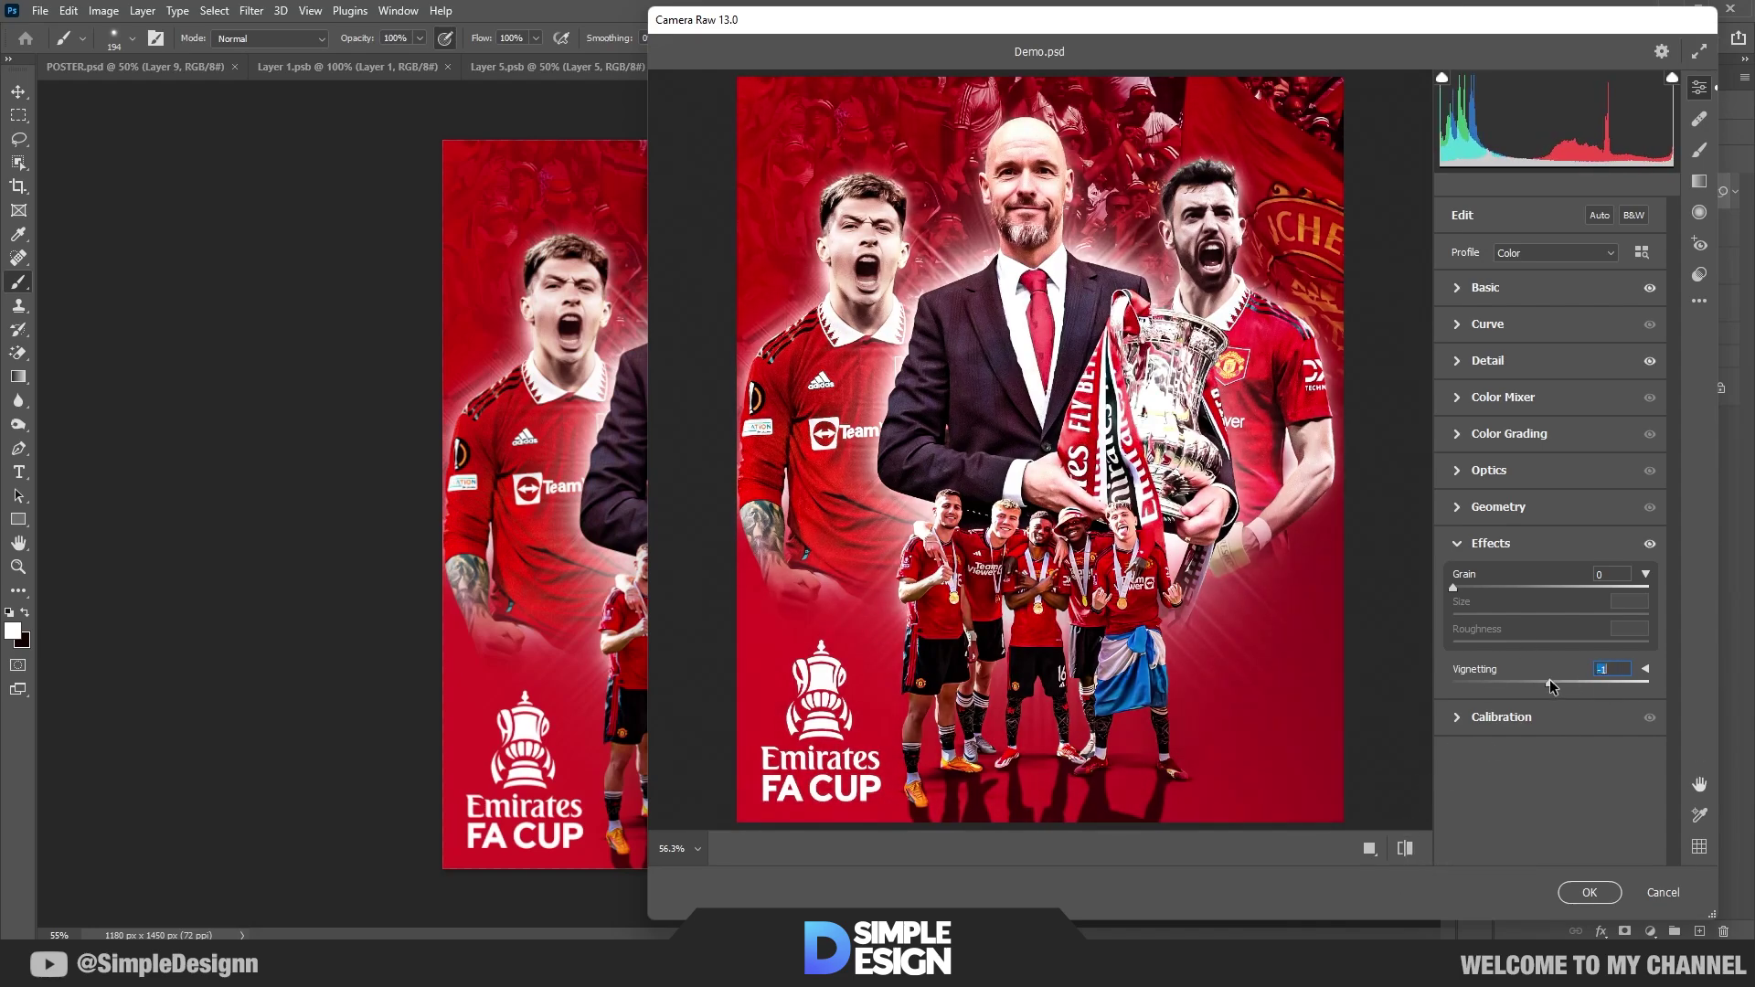
click(1571, 894)
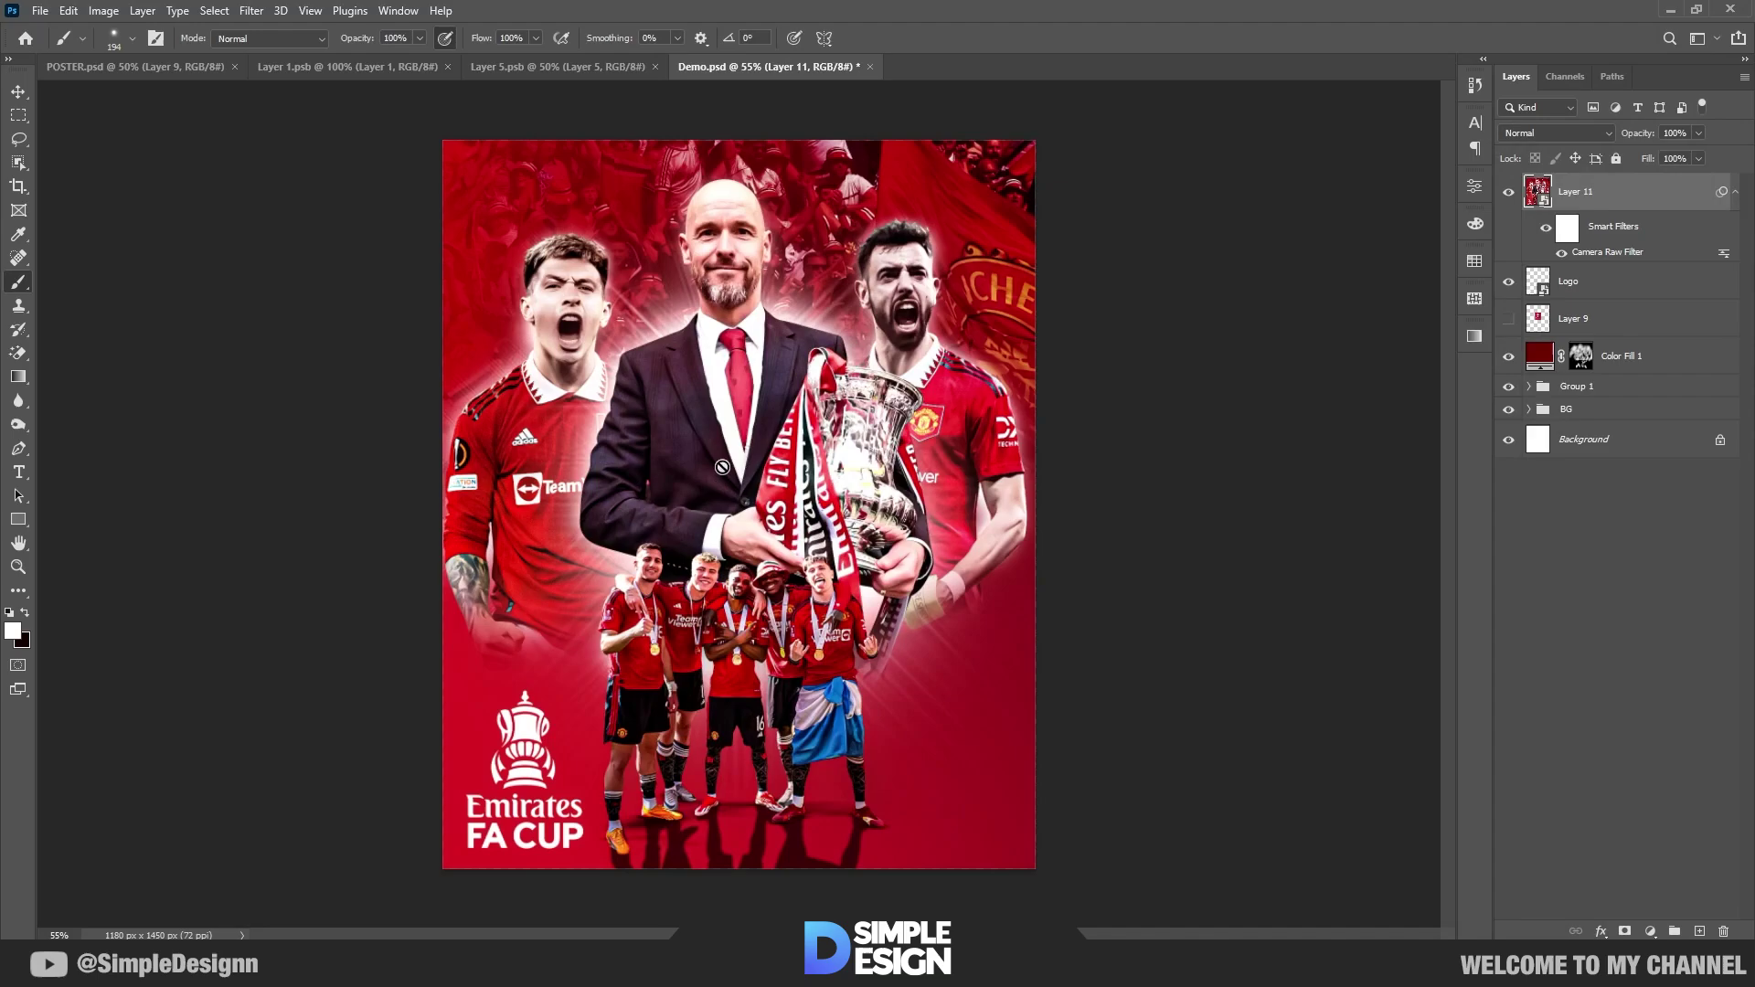
click(1736, 194)
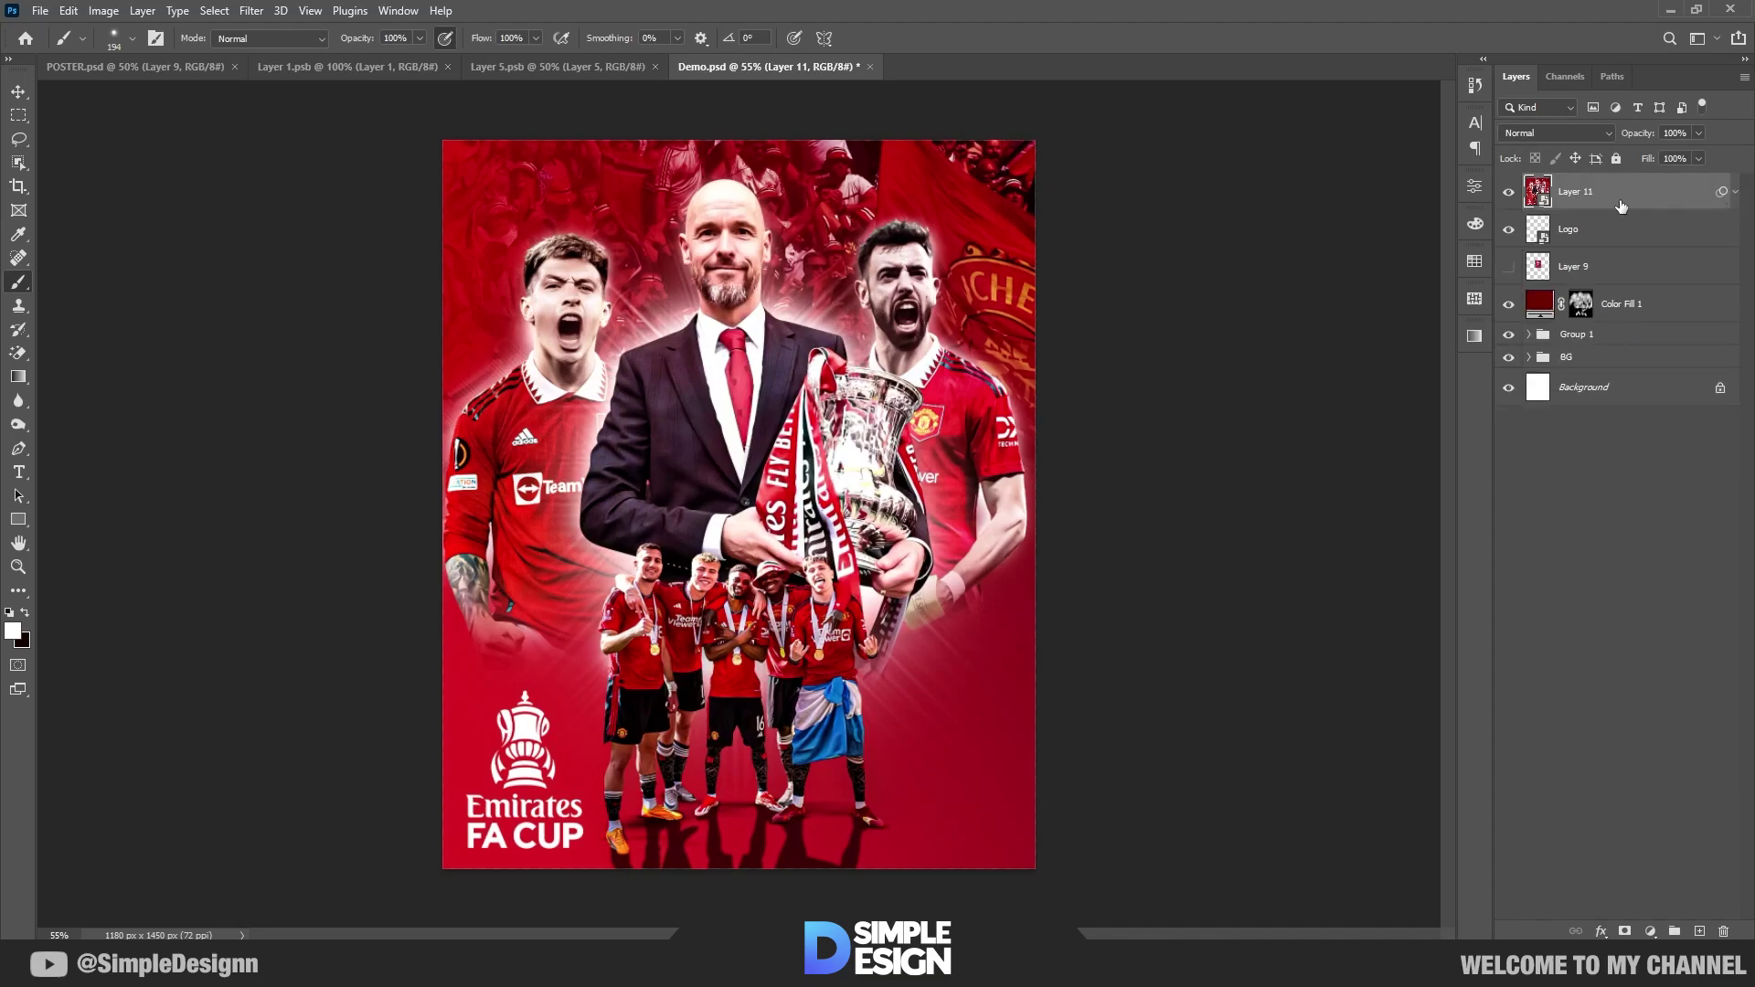
Step: Duplicate Layer 11 as a layer named Blur and convert the copy to a smart object
key(ctrl+j)
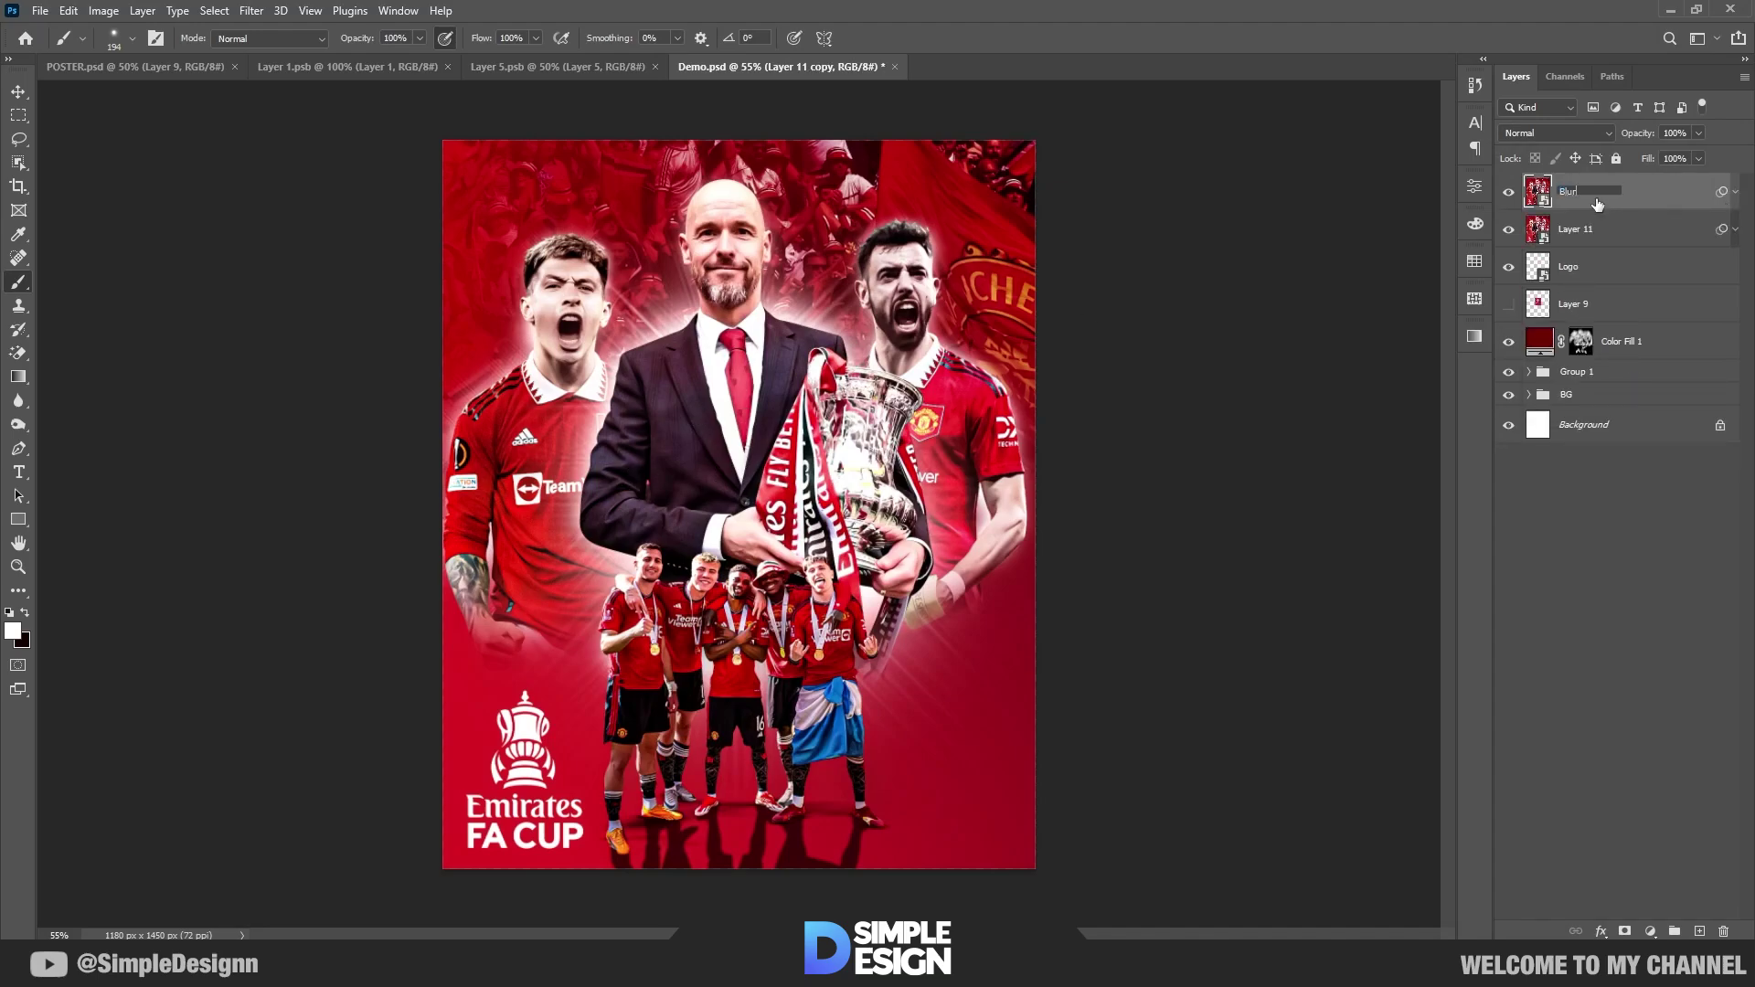
click(1597, 201)
text(Blur)
key(Return)
right_click(1573, 211)
click(1489, 353)
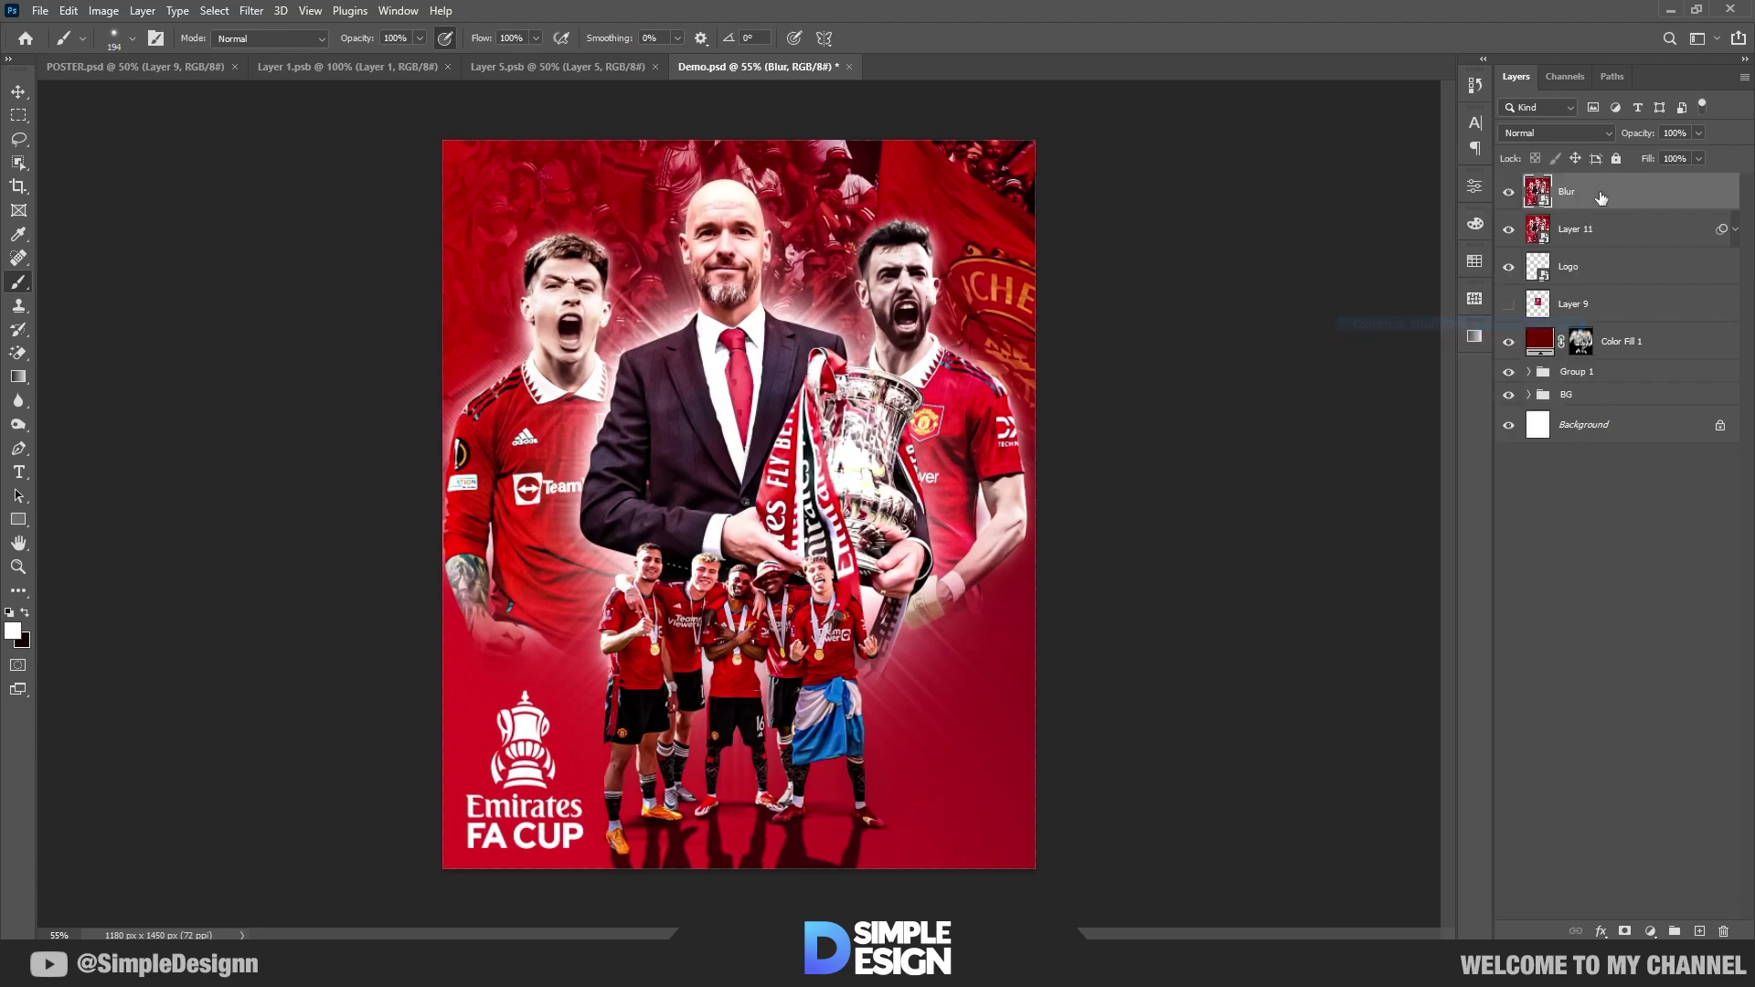
Step: Apply a Radial Blur with amount 10, Zoom method and Good quality to the Blur layer, and invert its filter mask to black
click(251, 10)
mouse_move(263, 245)
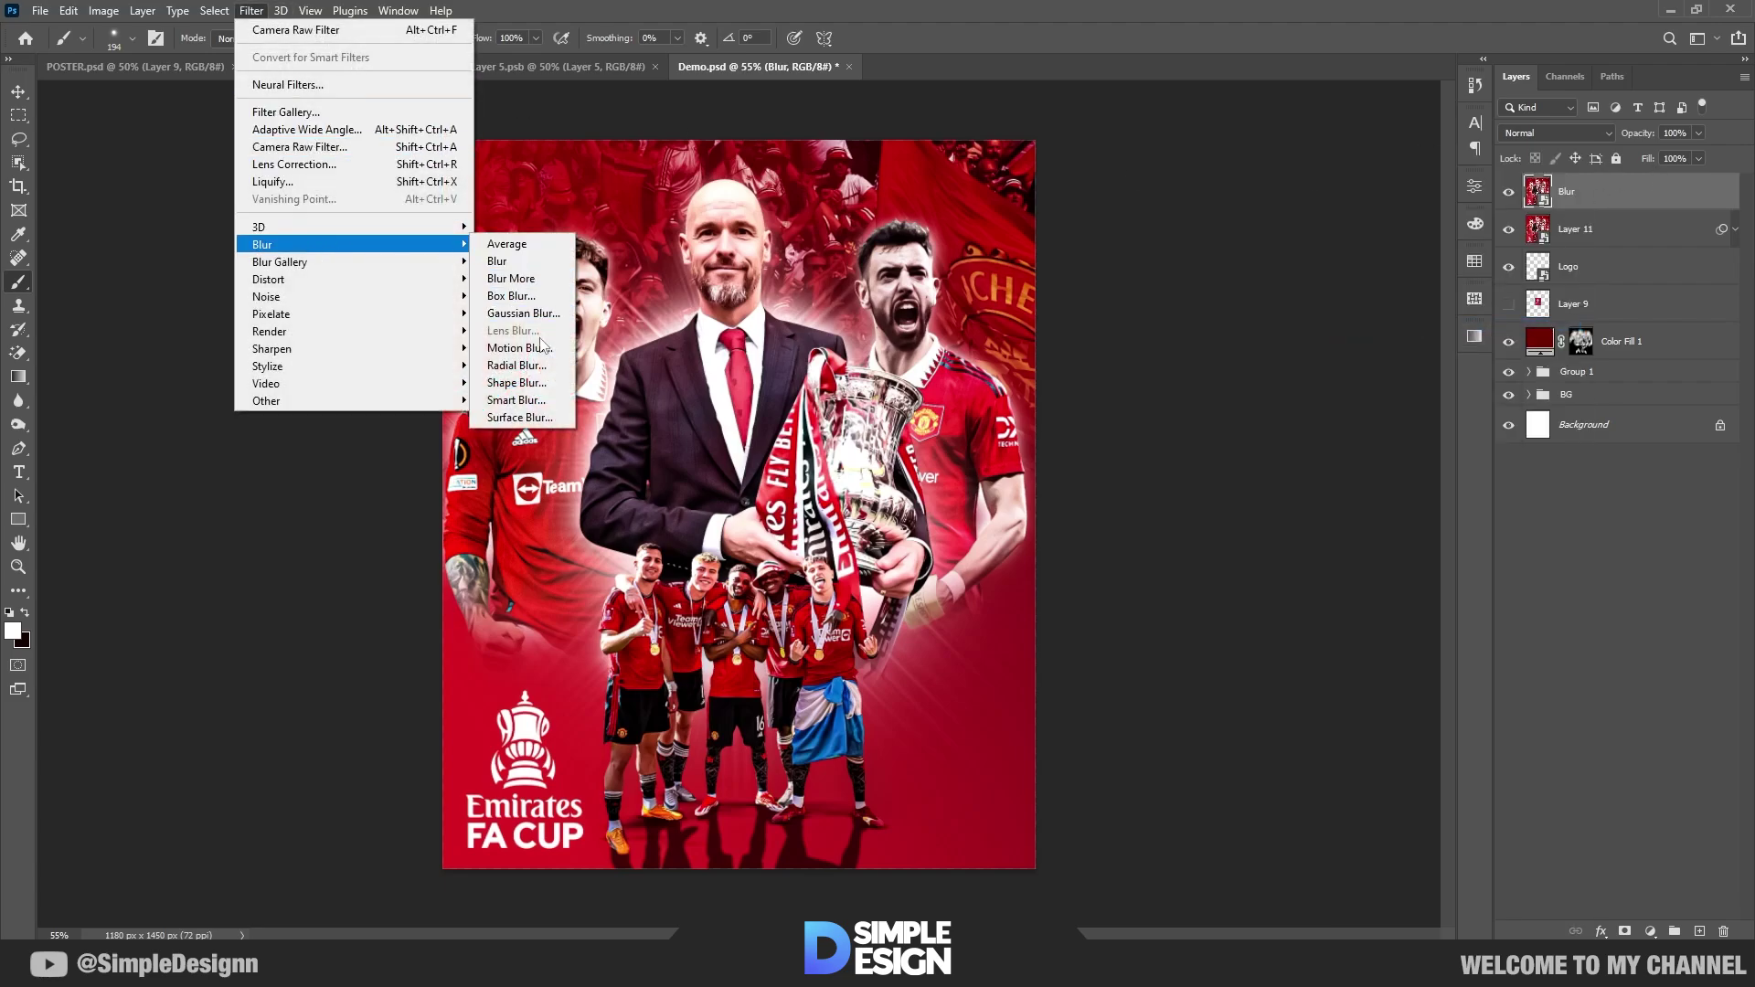
click(512, 360)
click(776, 370)
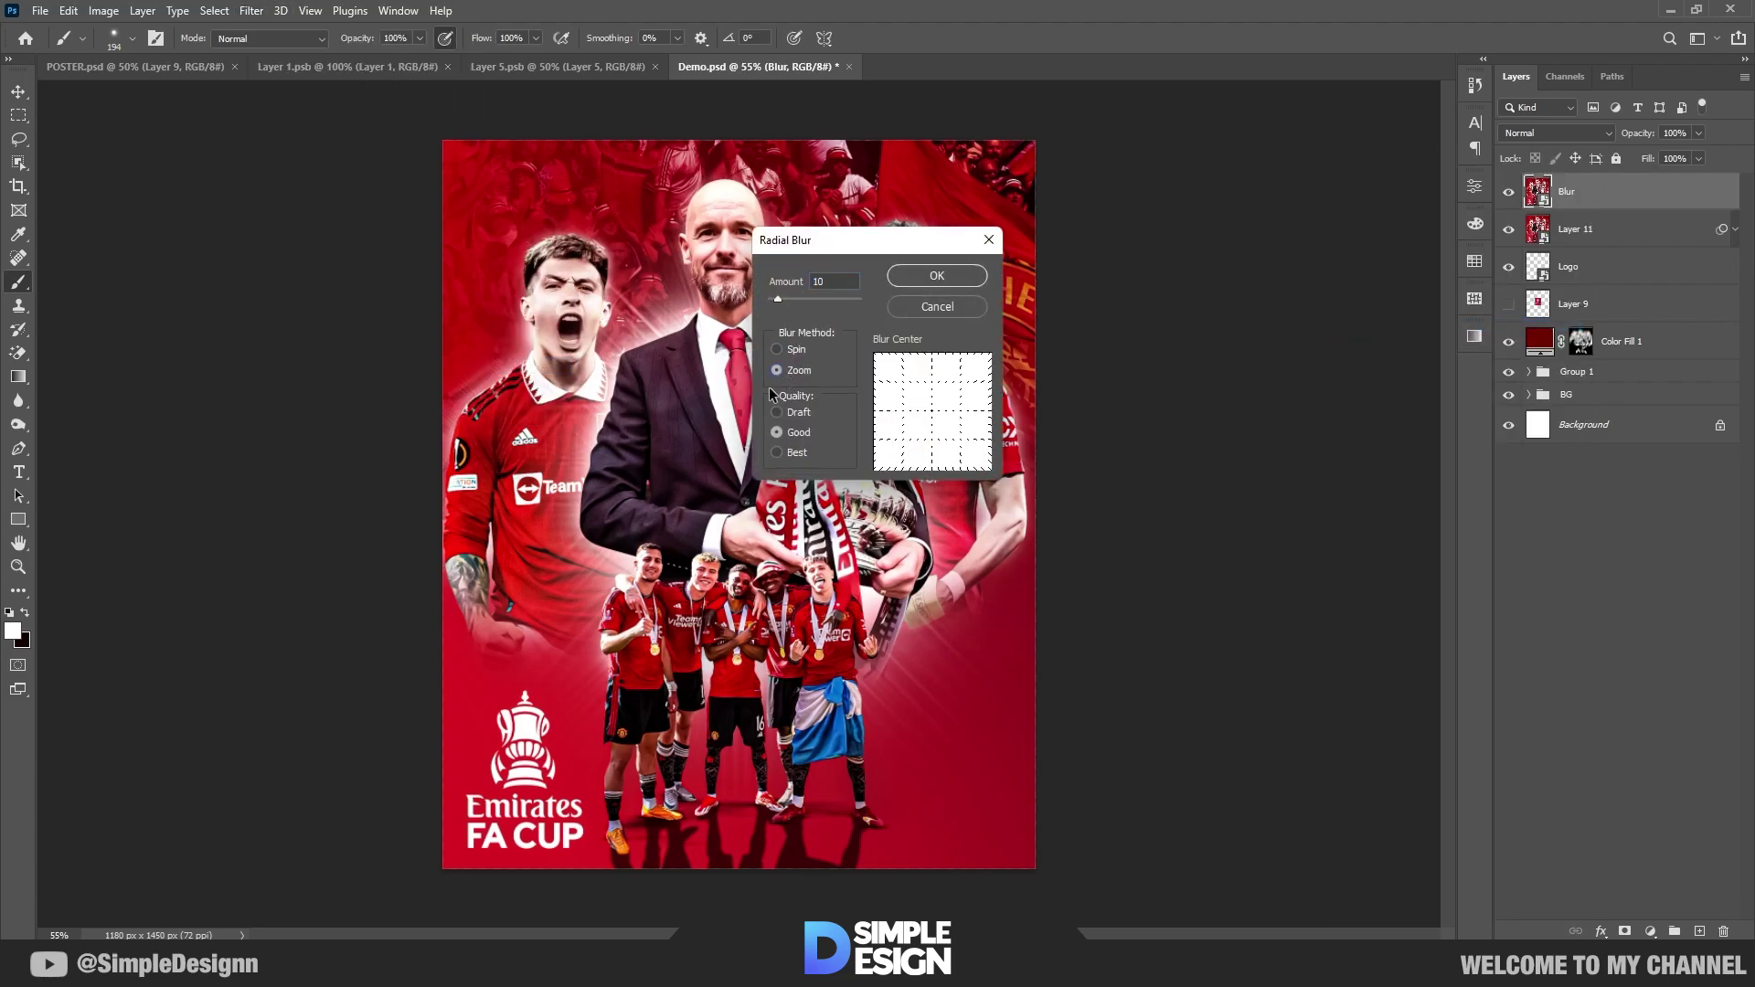
click(953, 286)
click(1569, 236)
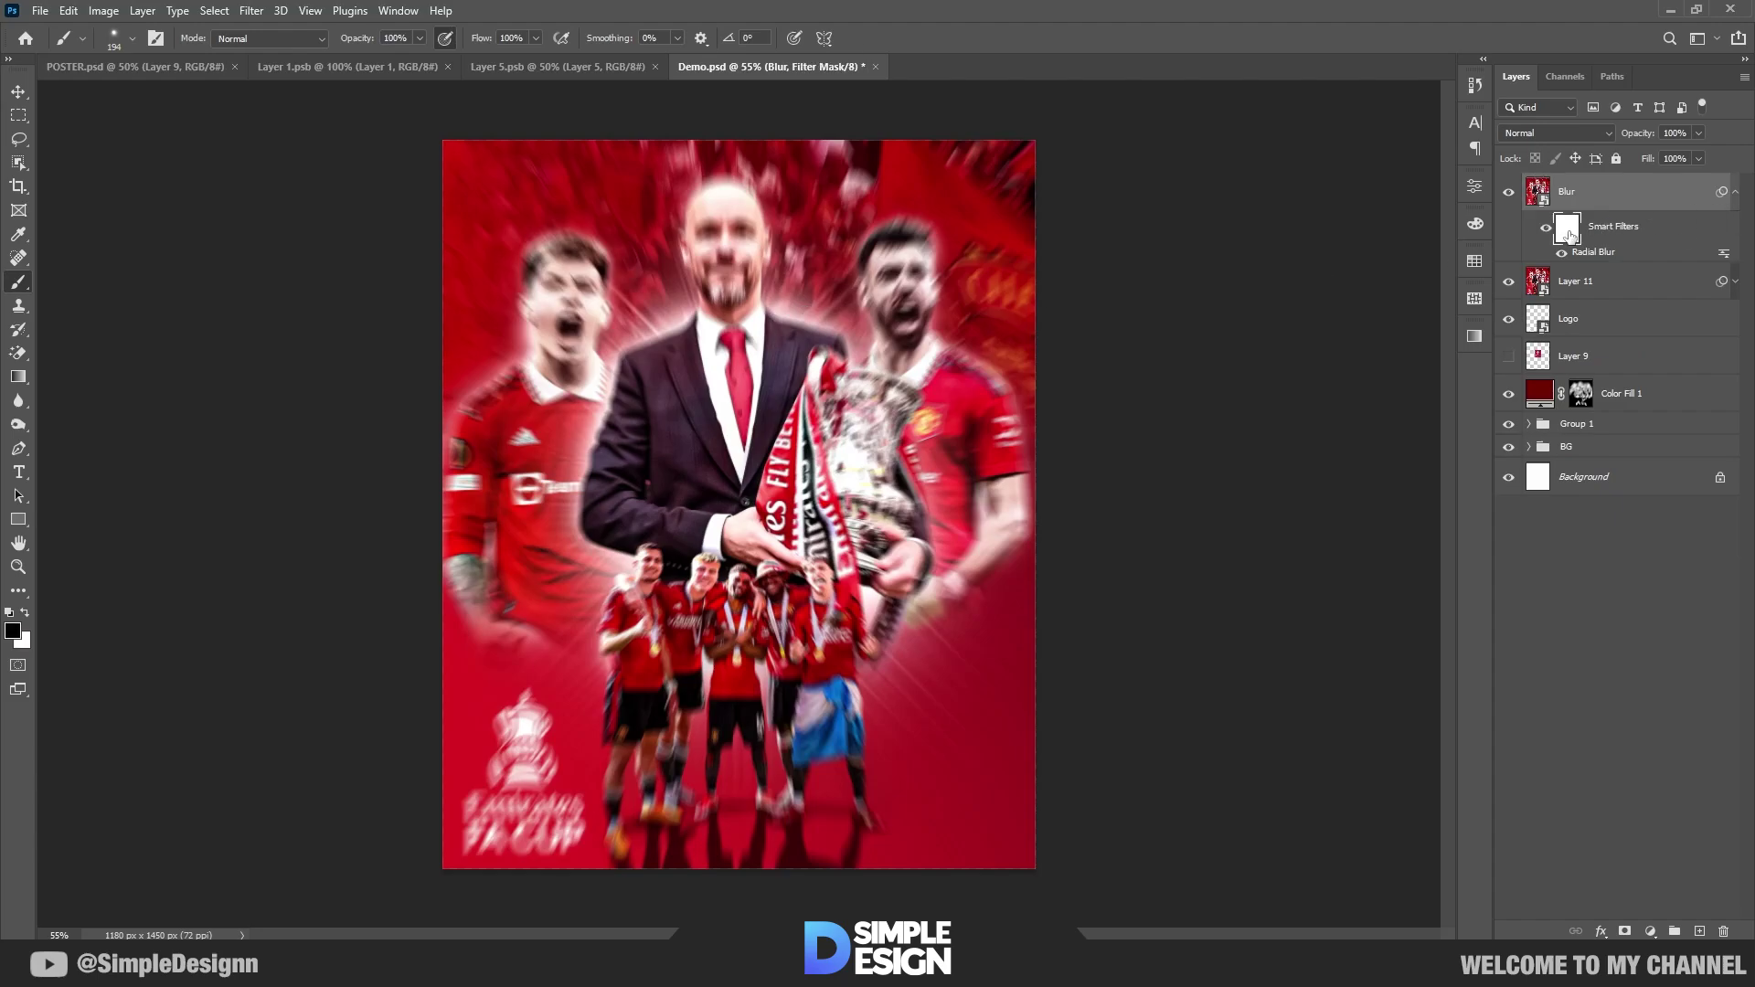
key(ctrl+i)
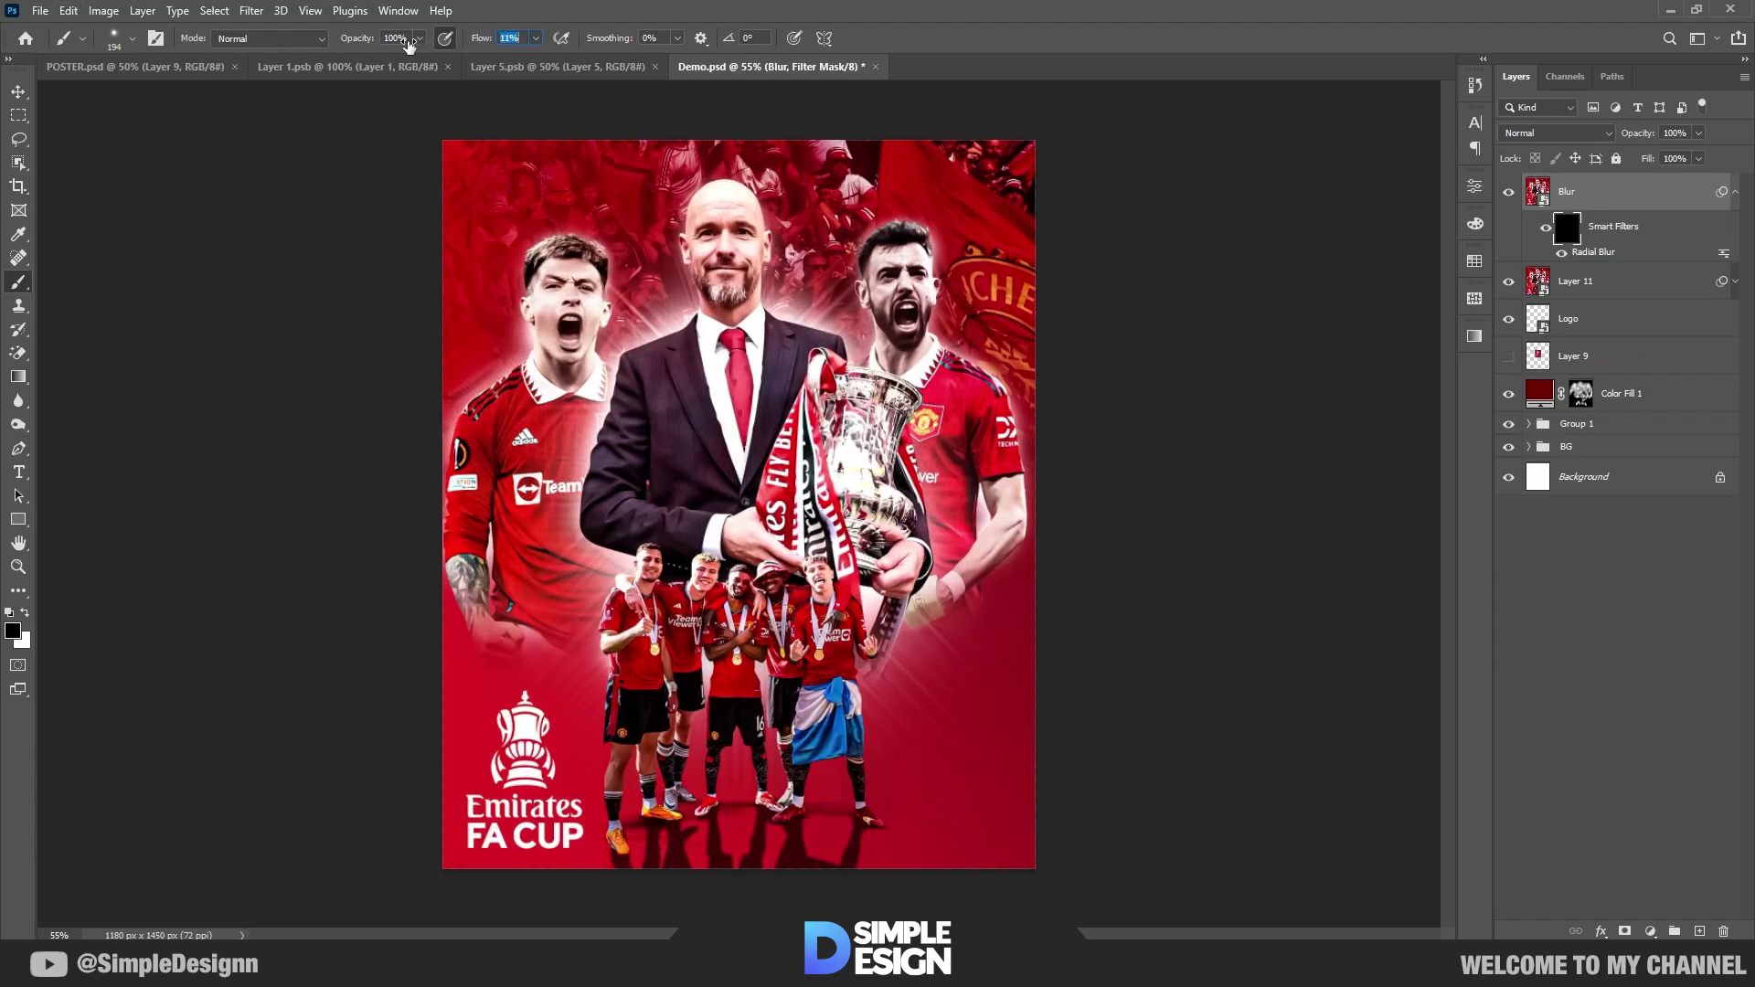
Step: Paint white at 11% flow on the Blur filter mask over the rays beside the manager's neck and shoulders, with a brush of about 124 px
key(x)
scroll(687, 301, up, 5)
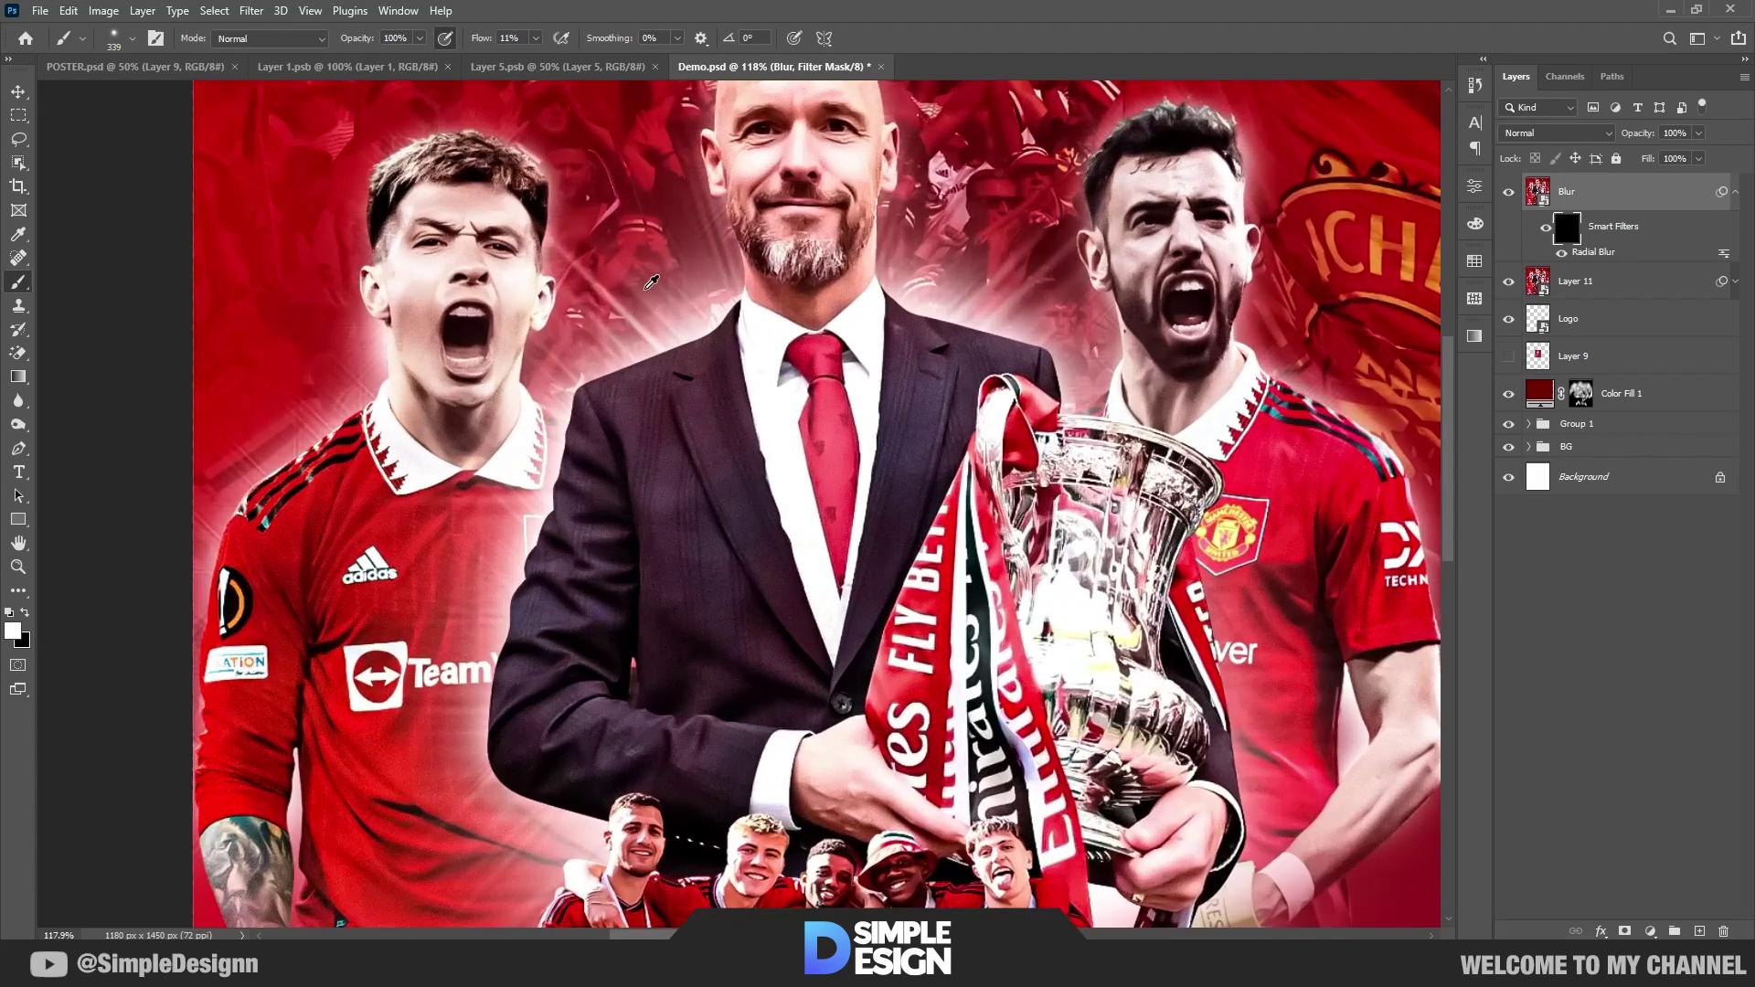
right_click(695, 365)
drag(933, 640, 934, 548)
double_click(784, 585)
drag(631, 311, 655, 305)
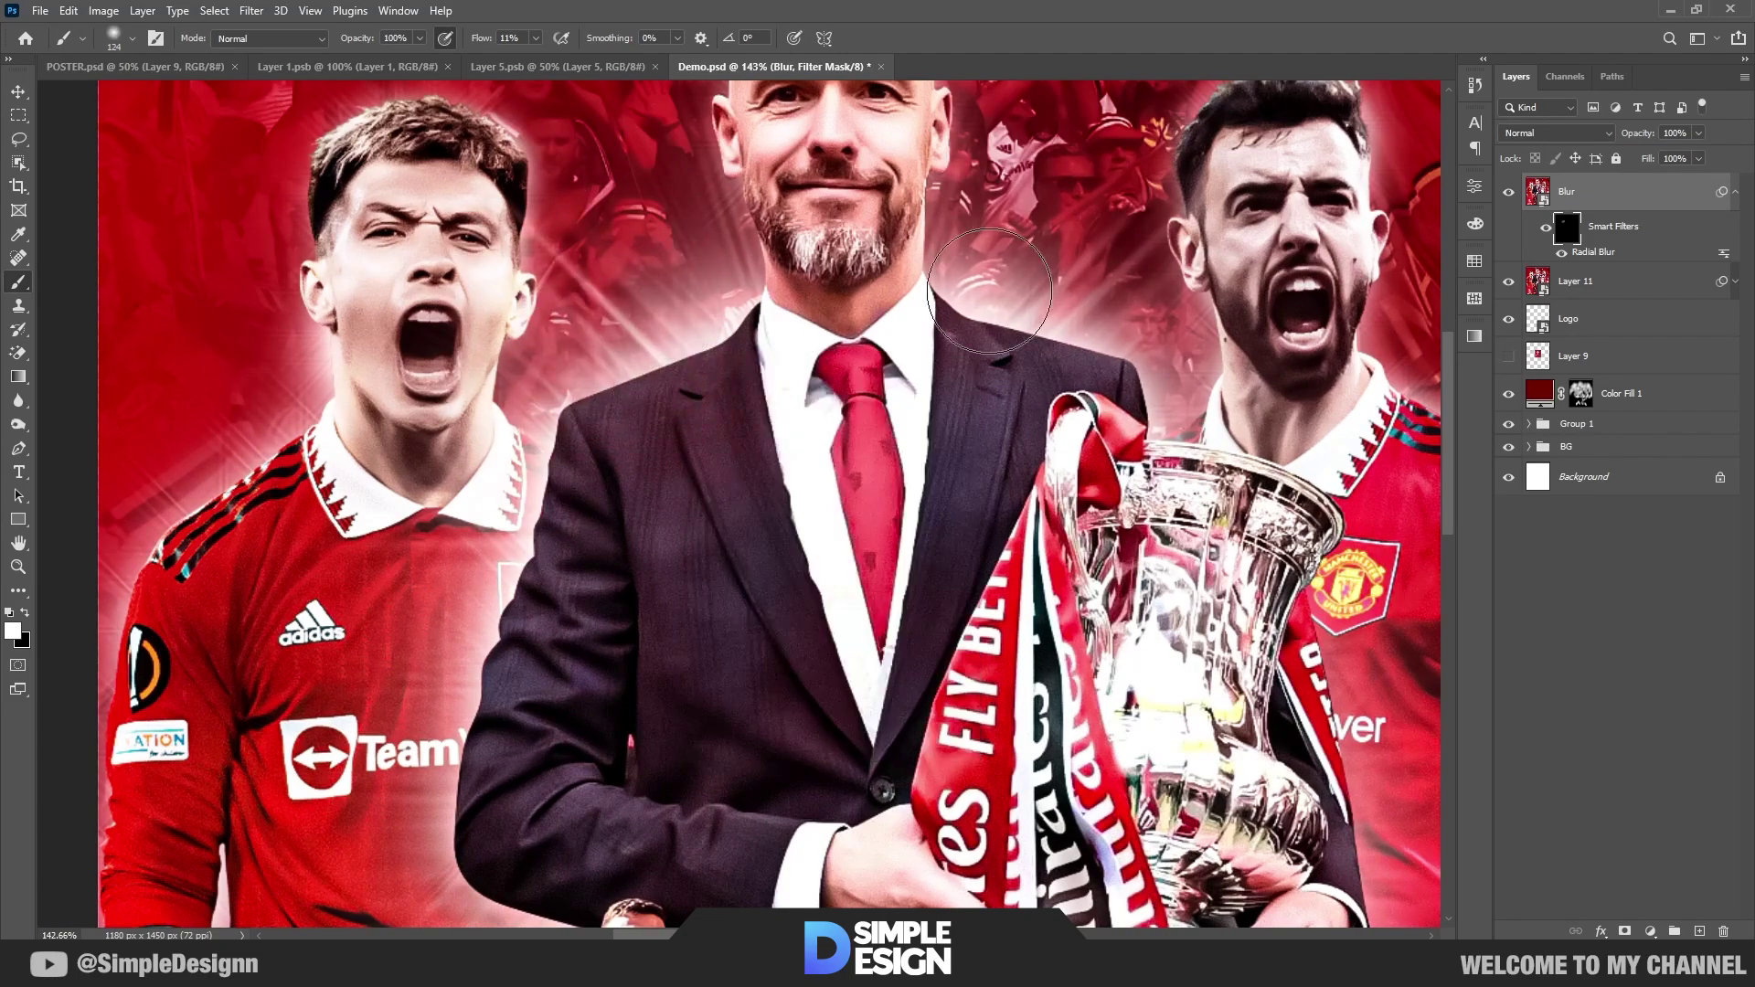
drag(990, 307, 1130, 251)
drag(944, 128, 955, 425)
drag(960, 427, 930, 425)
Step: Brush the radial blur in around the tattooed player's outline and the group's floor shadows with an 87 px brush
mouse_move(982, 281)
mouse_down()
mouse_move(970, 305)
mouse_move(714, 322)
mouse_move(705, 440)
mouse_up()
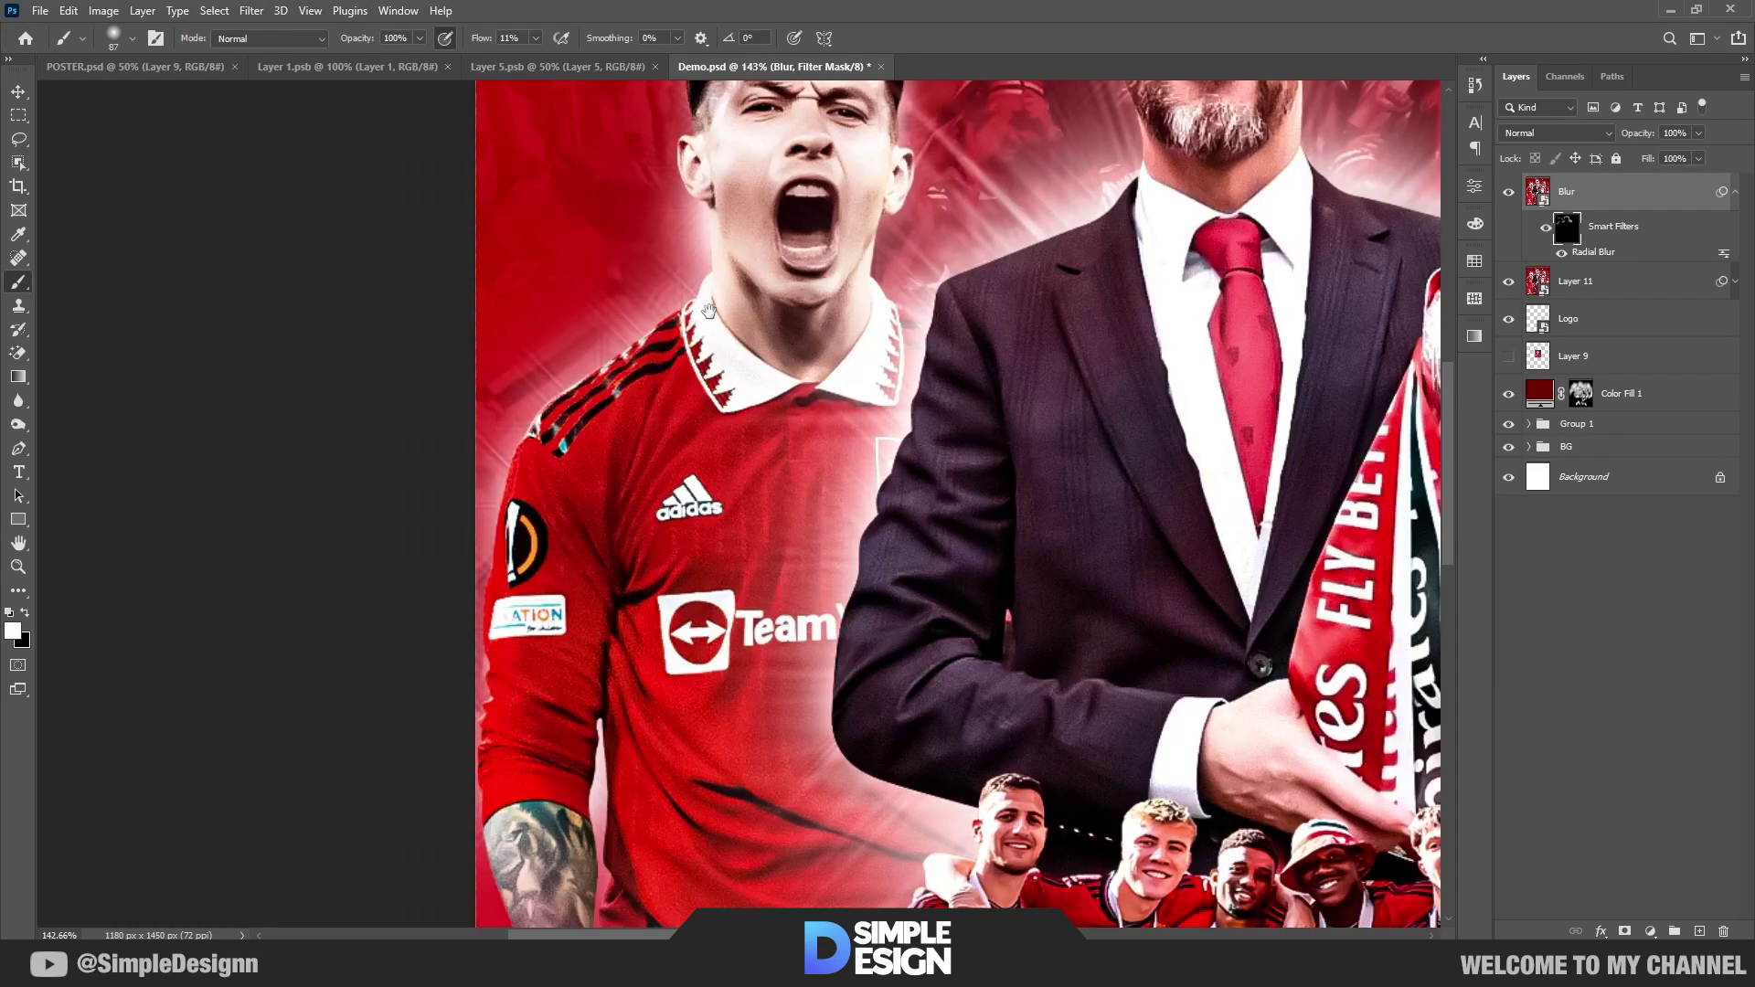
drag(246, 731, 610, 306)
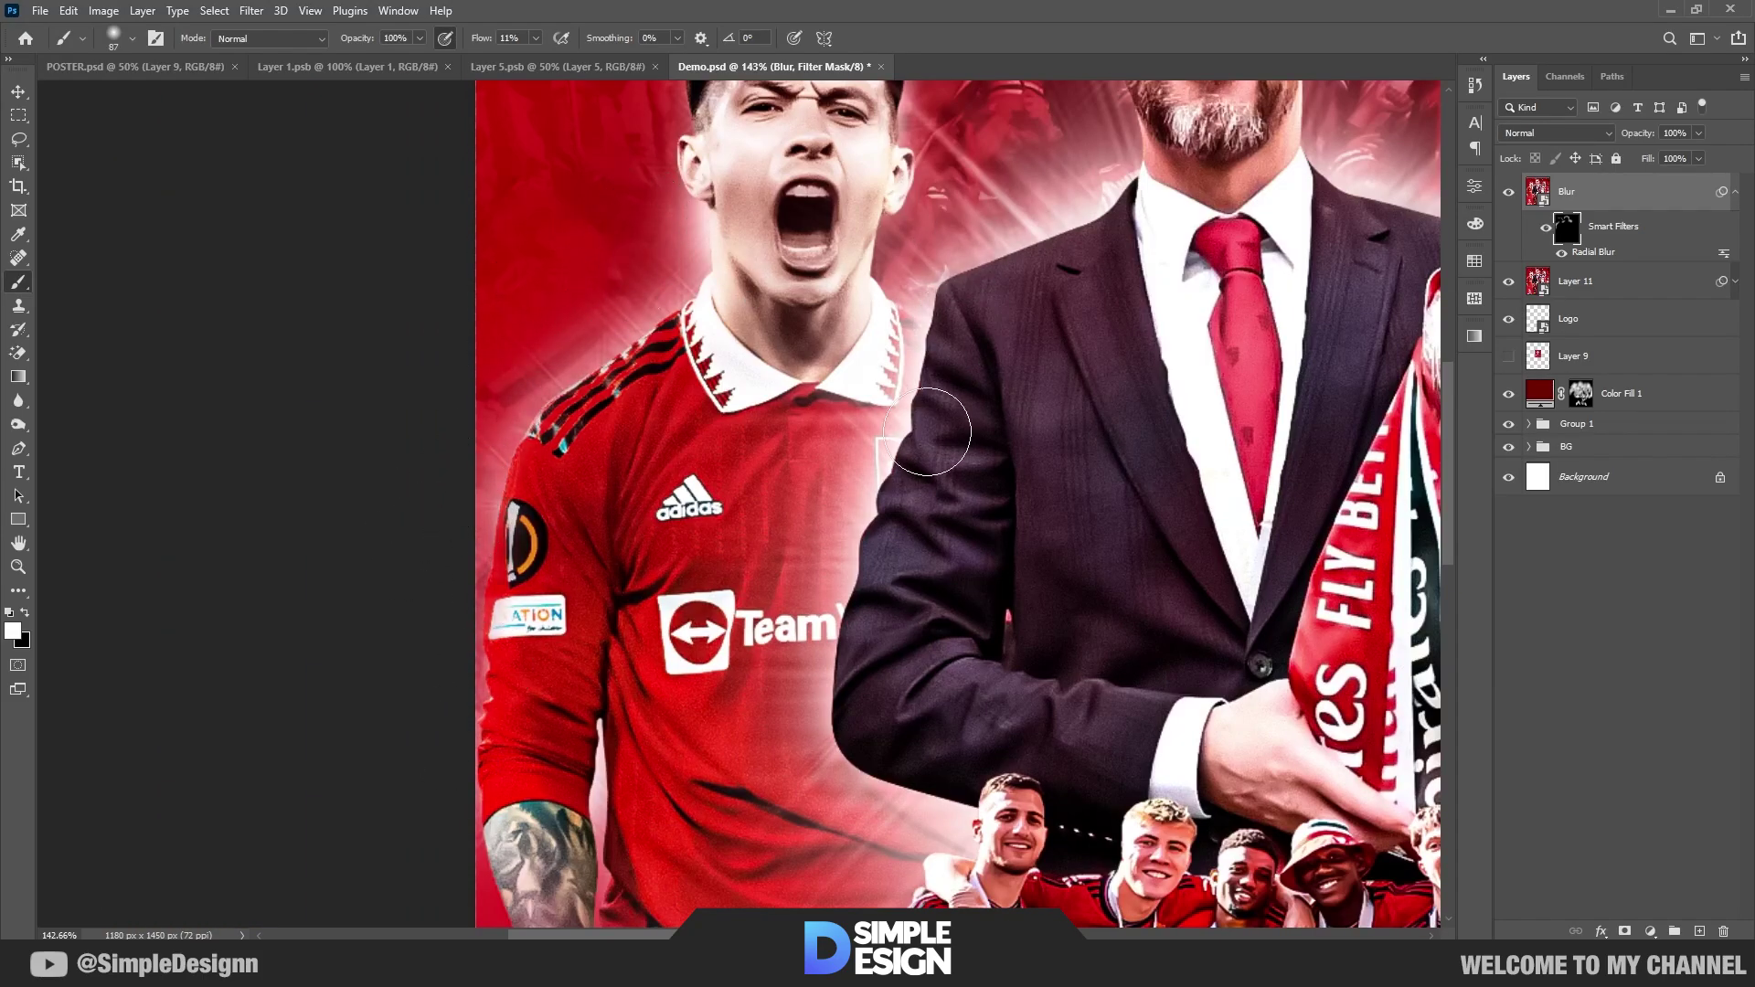
scroll(787, 548, down, 7)
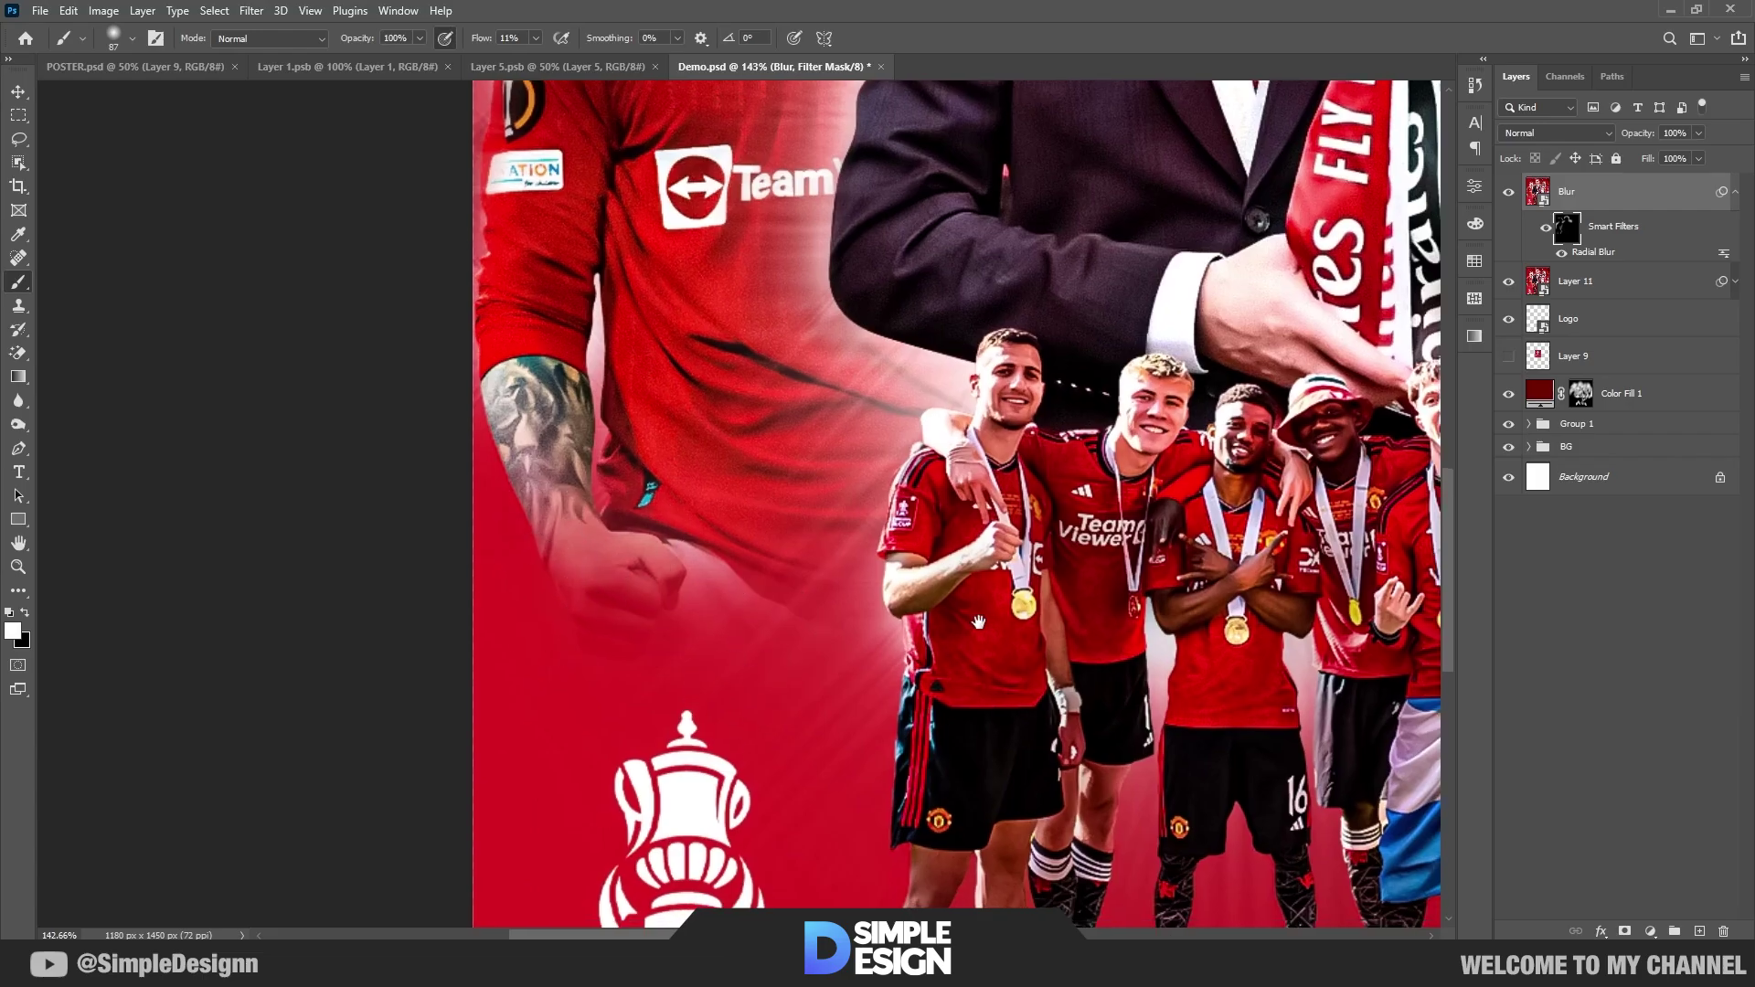
scroll(787, 640, down, 8)
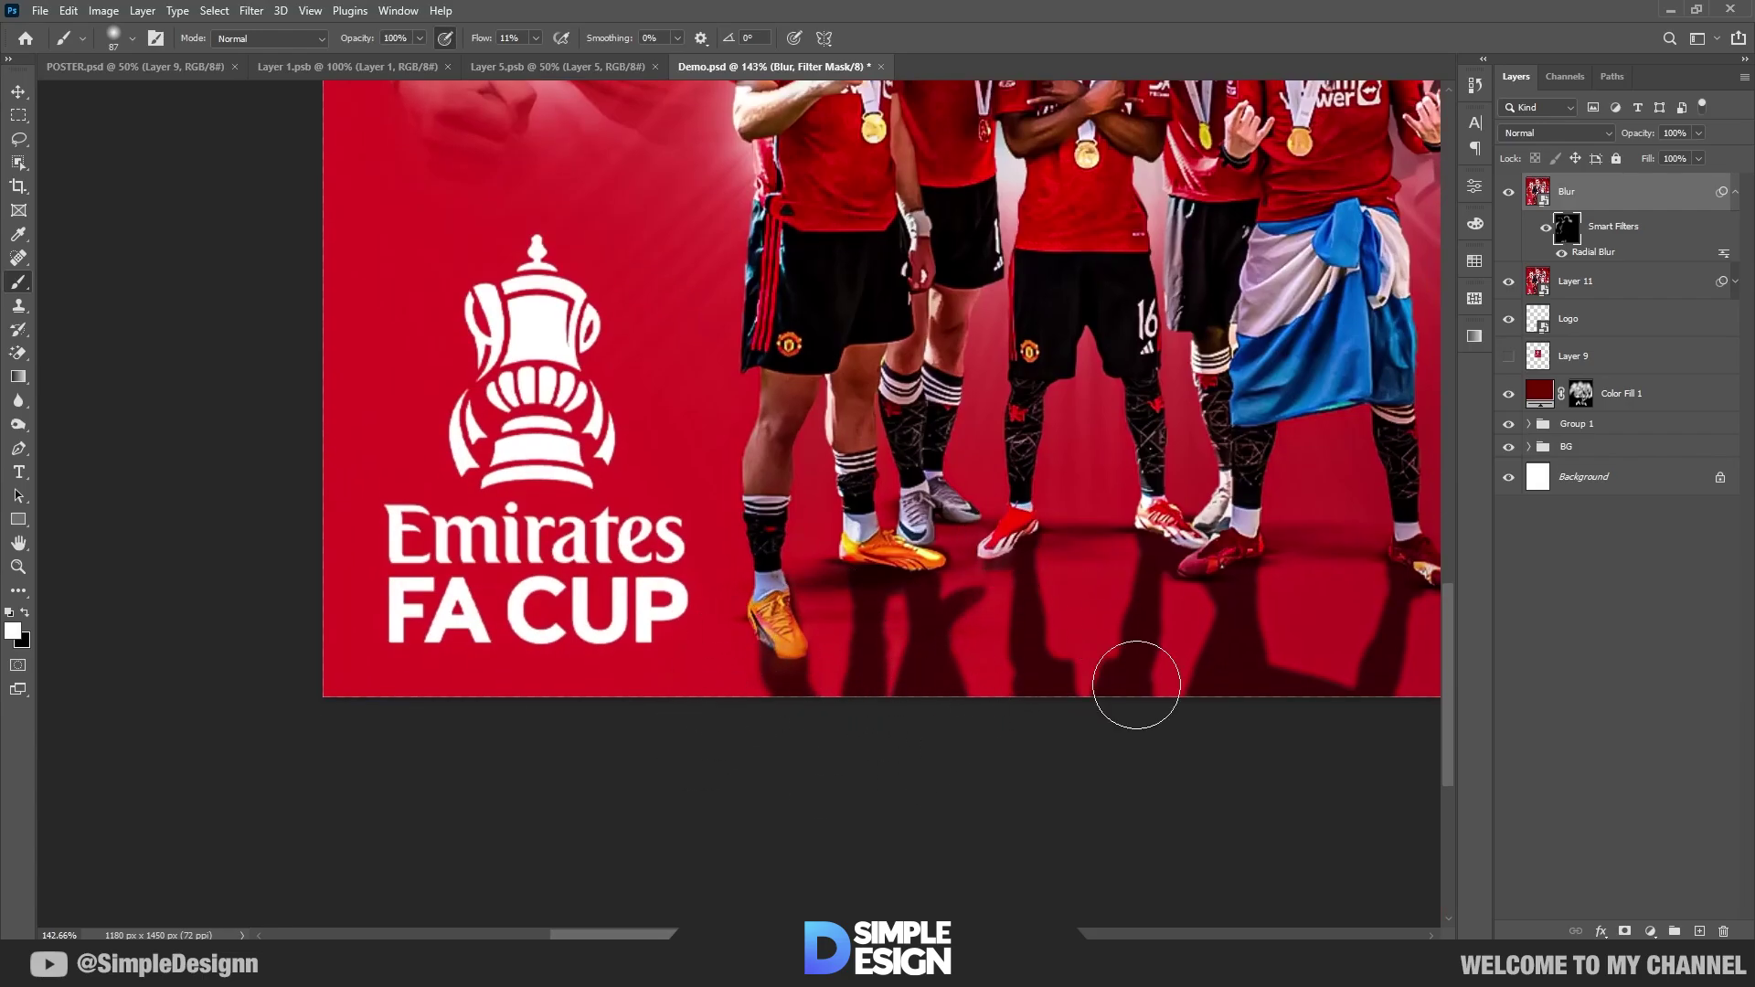
drag(1226, 658, 1078, 706)
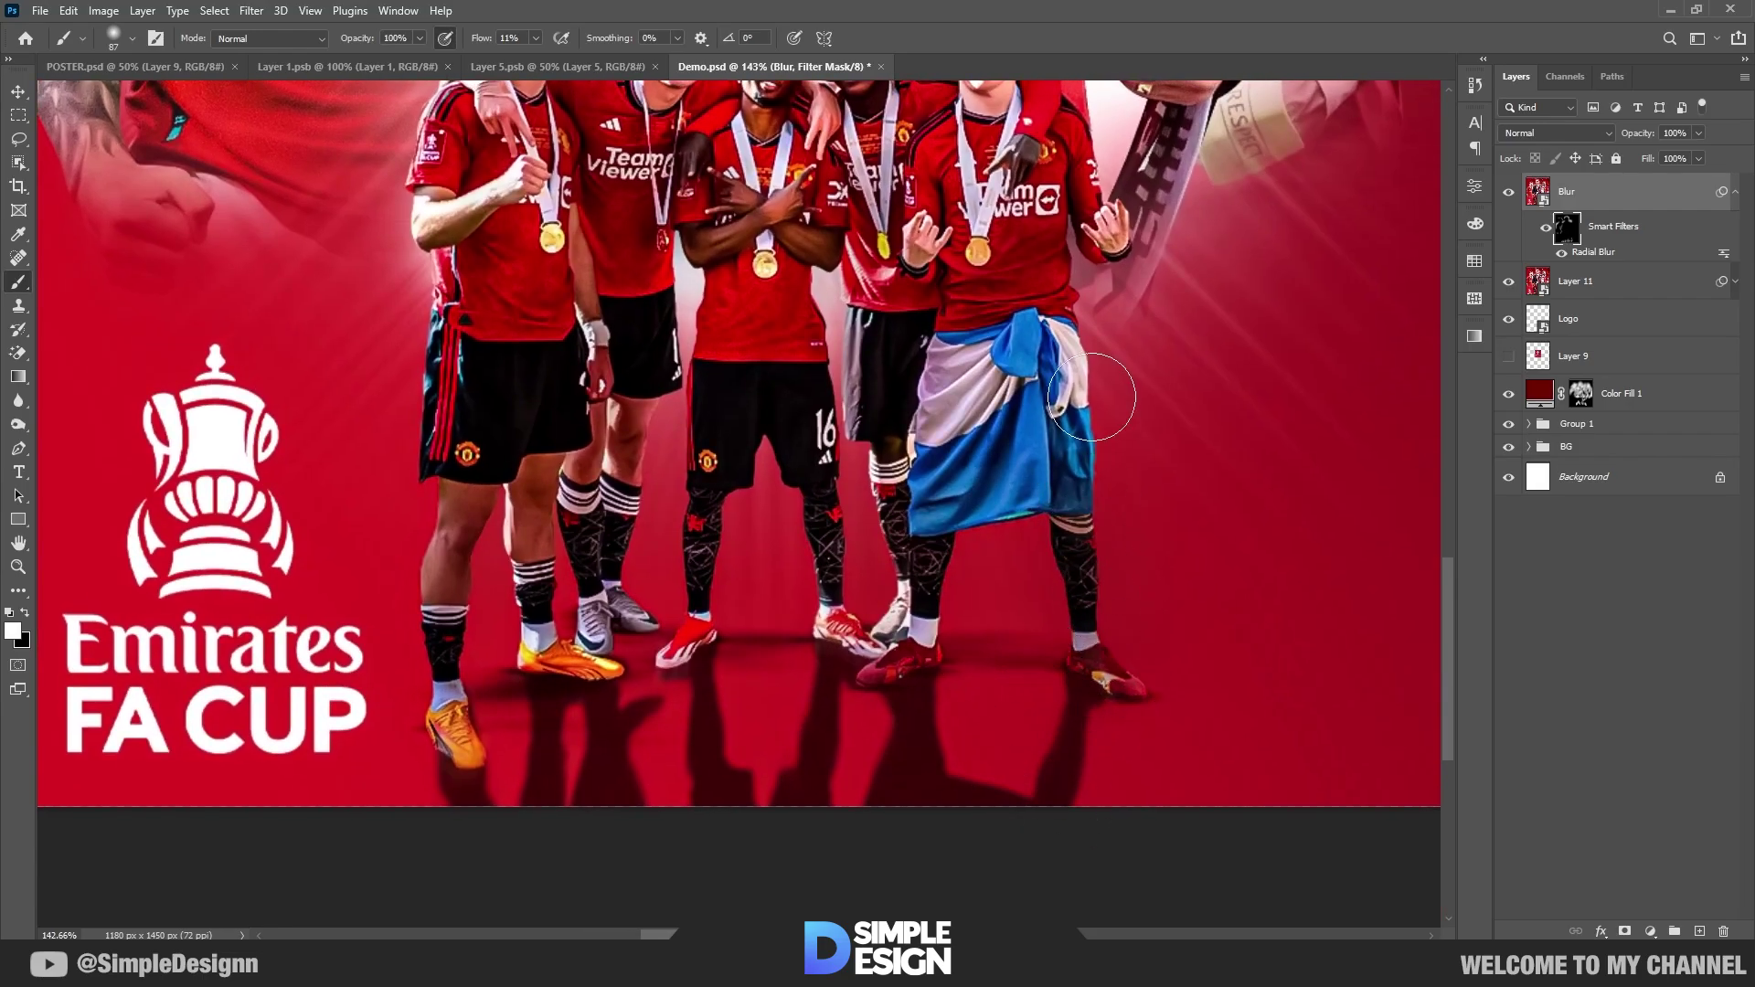
Step: Brush the radial blur in along the arm, shoulder and head of the bearded player beside the trophy, at 87 px
scroll(1129, 302, up, 5)
scroll(1171, 560, up, 5)
scroll(1171, 560, right, 3)
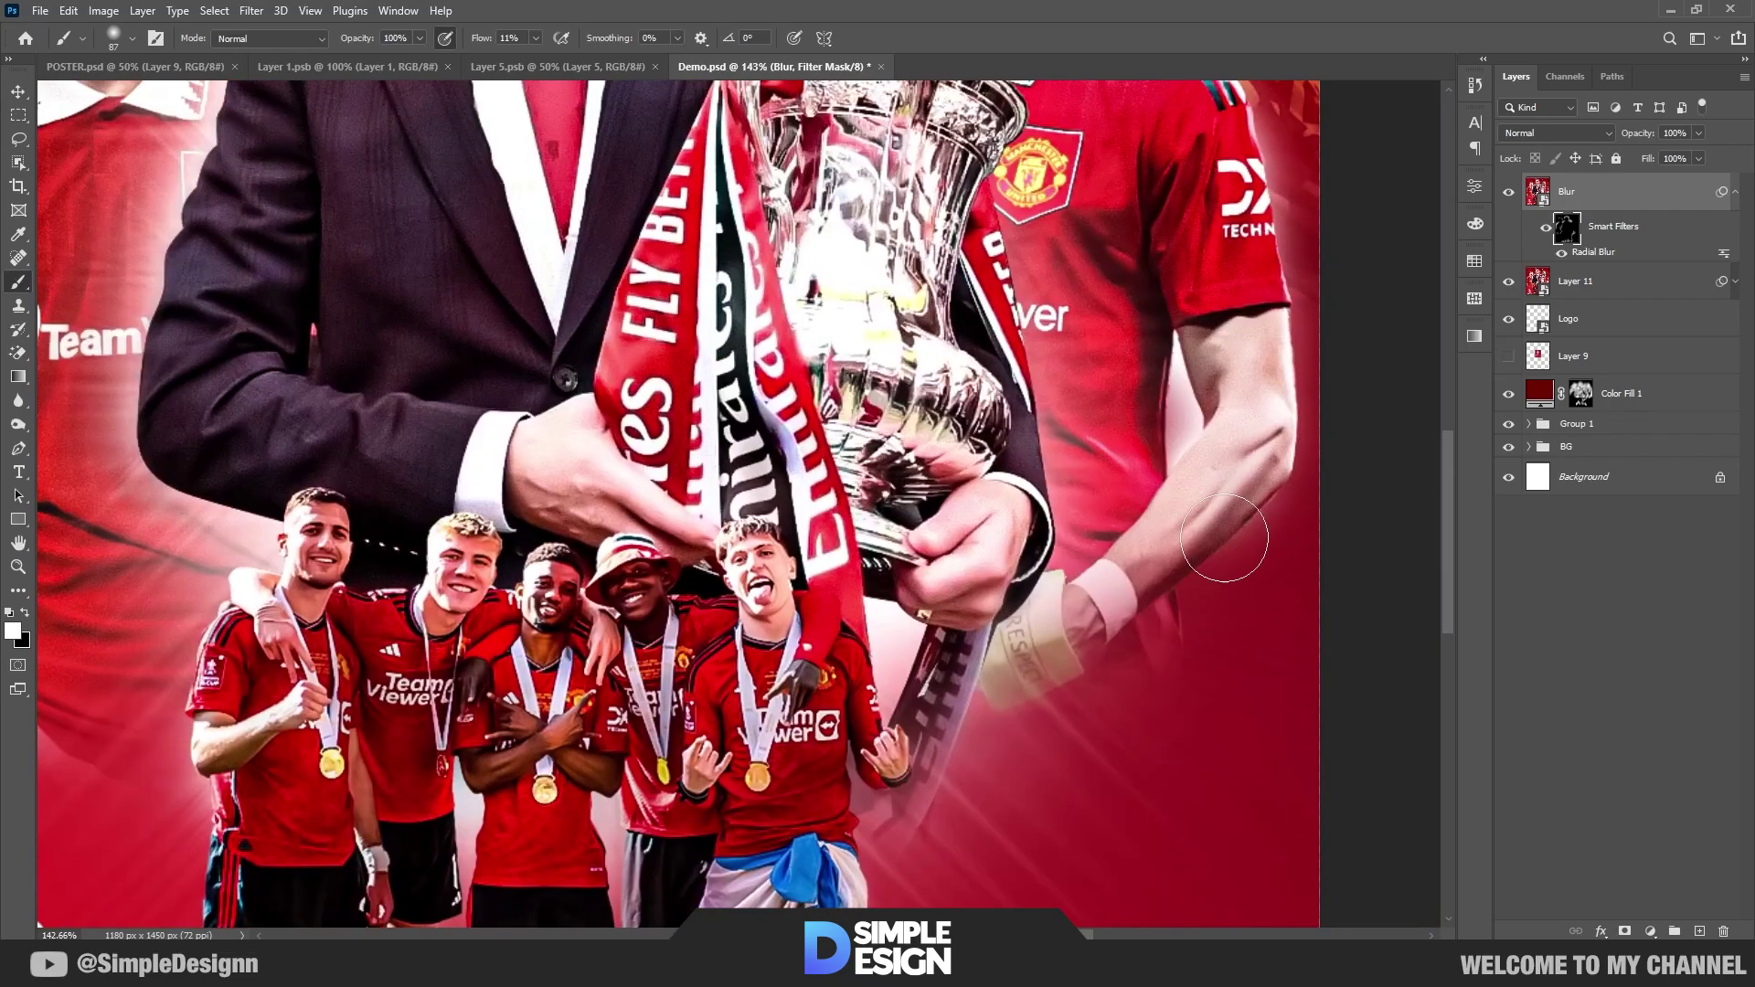
scroll(1180, 291, up, 4)
scroll(1181, 290, left, 1)
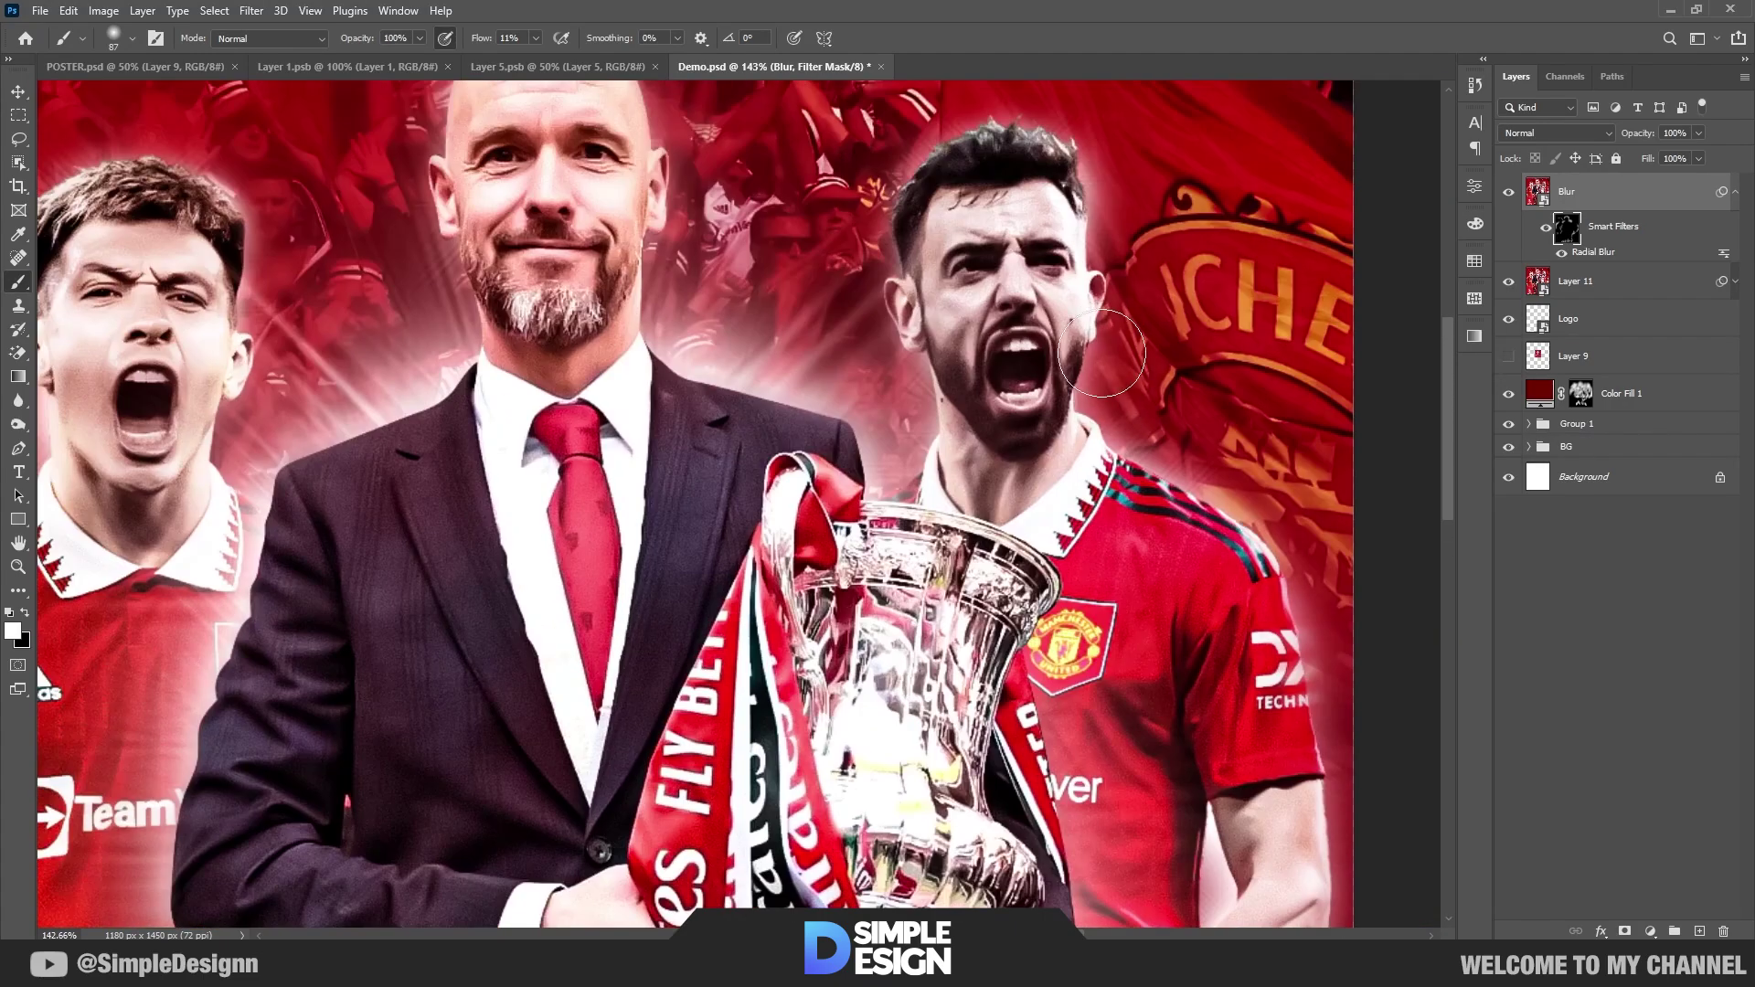
Step: Paint the radial blur over the flag and crowd background behind the figures, using brush sizes from about 202 to 247 px
scroll(1131, 488, down, 4)
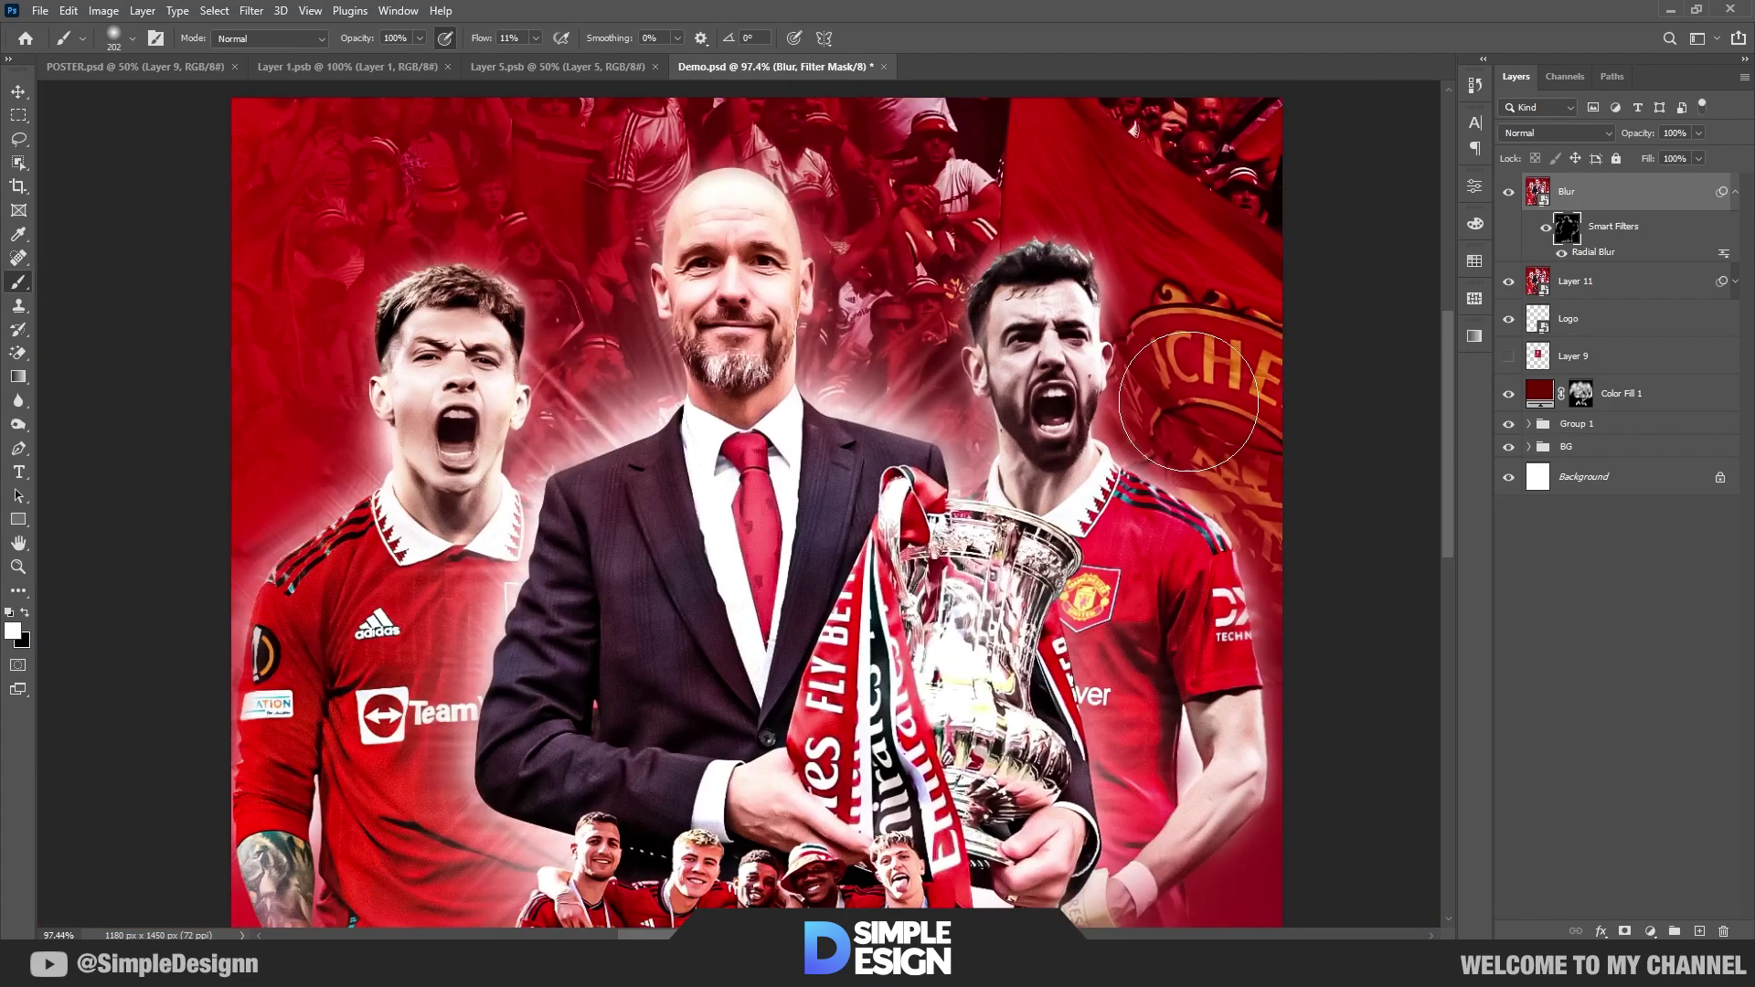
alt+right_click(1285, 302)
scroll(1262, 274, down, 2)
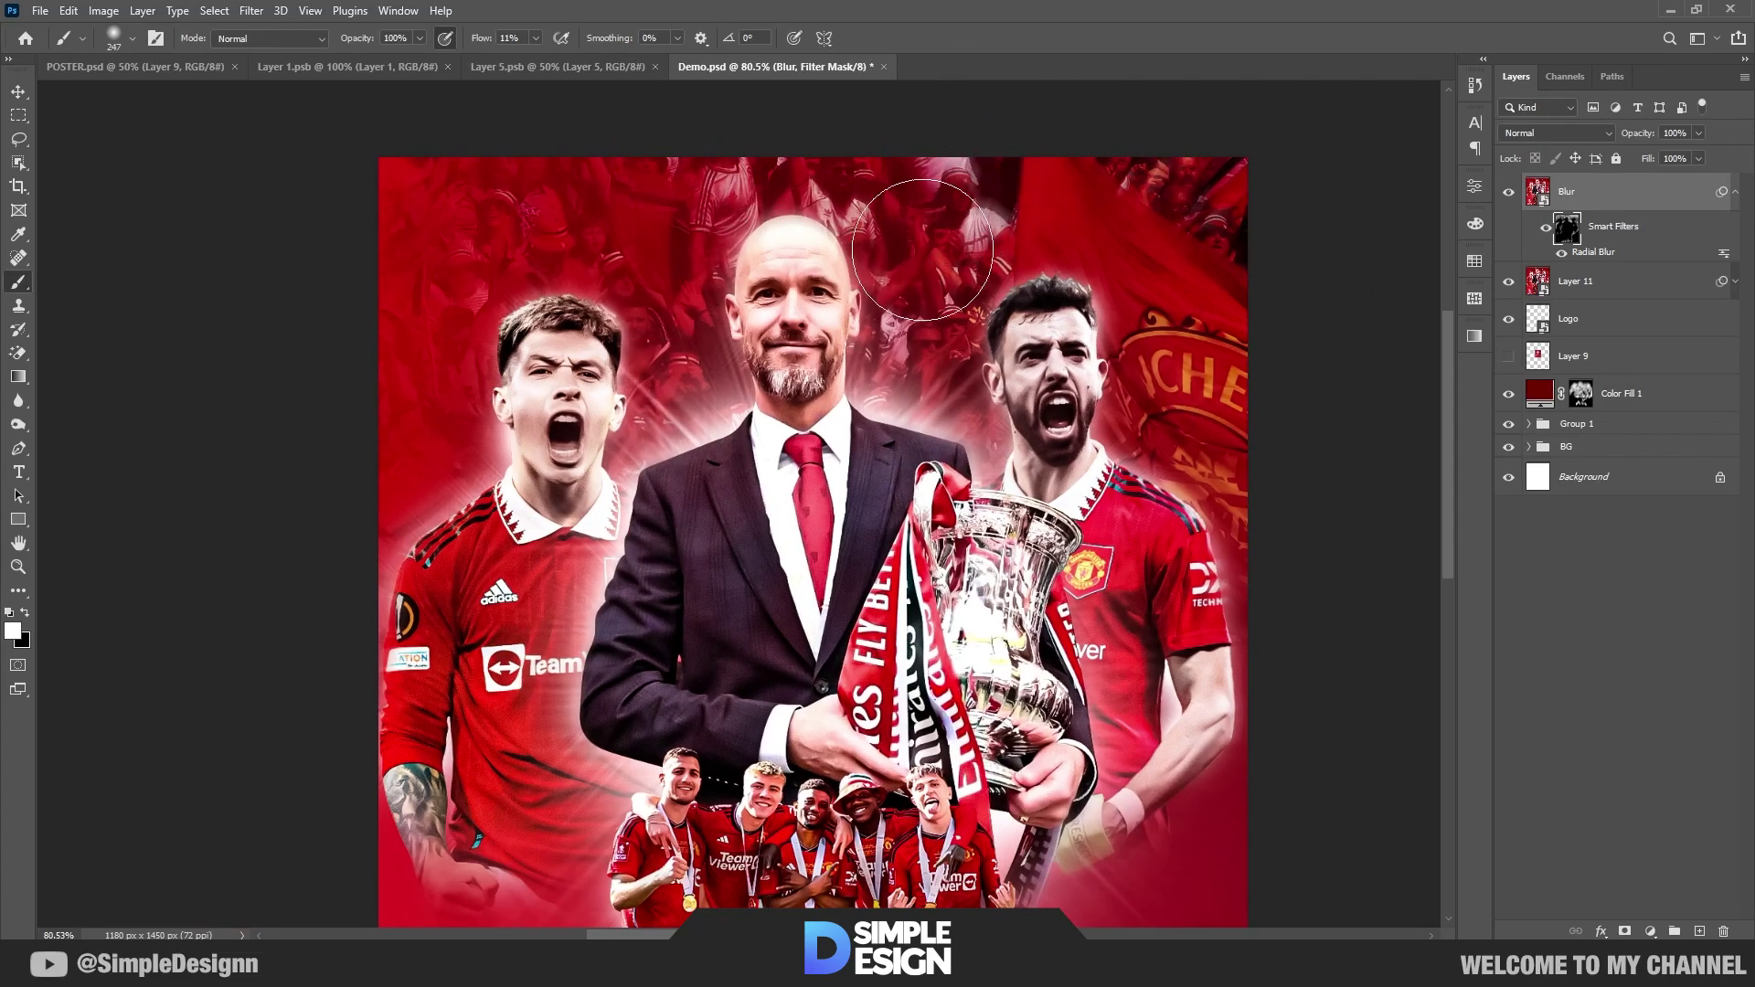
Step: Reduce the brush to about 121 px and paint the radial blur around the logo and the group of five players
drag(892, 758, 917, 251)
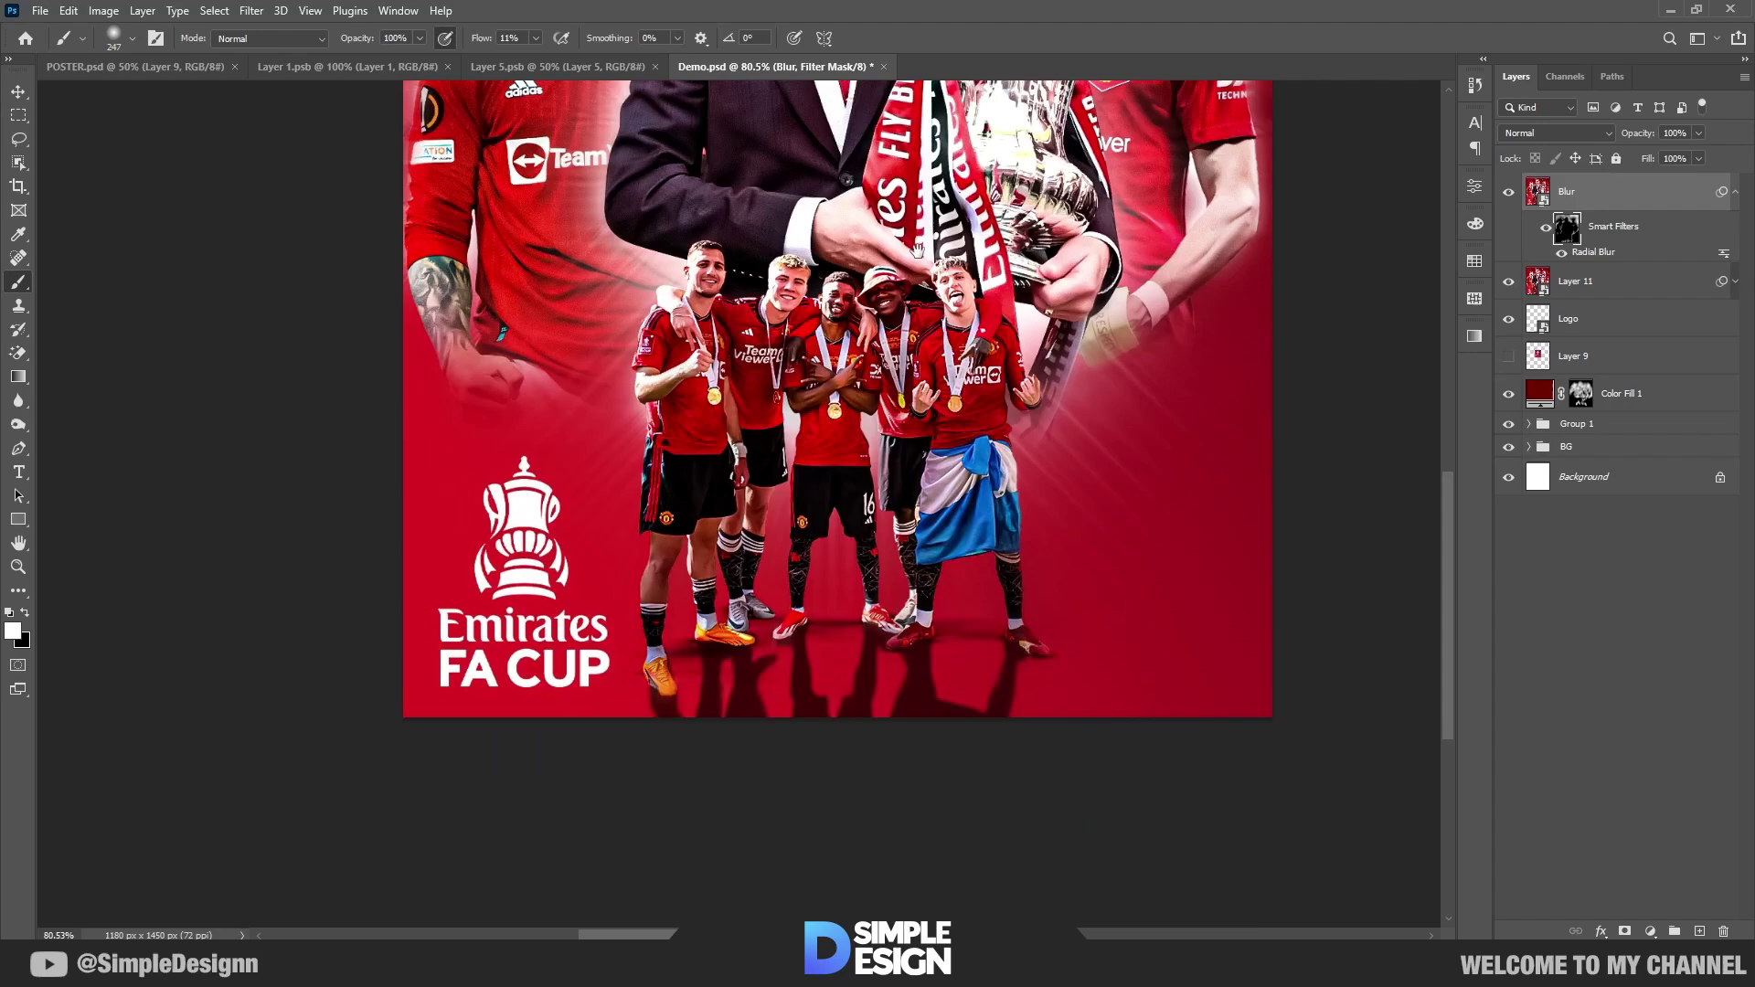
alt+right_click(593, 680)
drag(549, 680, 468, 681)
scroll(846, 409, up, 4)
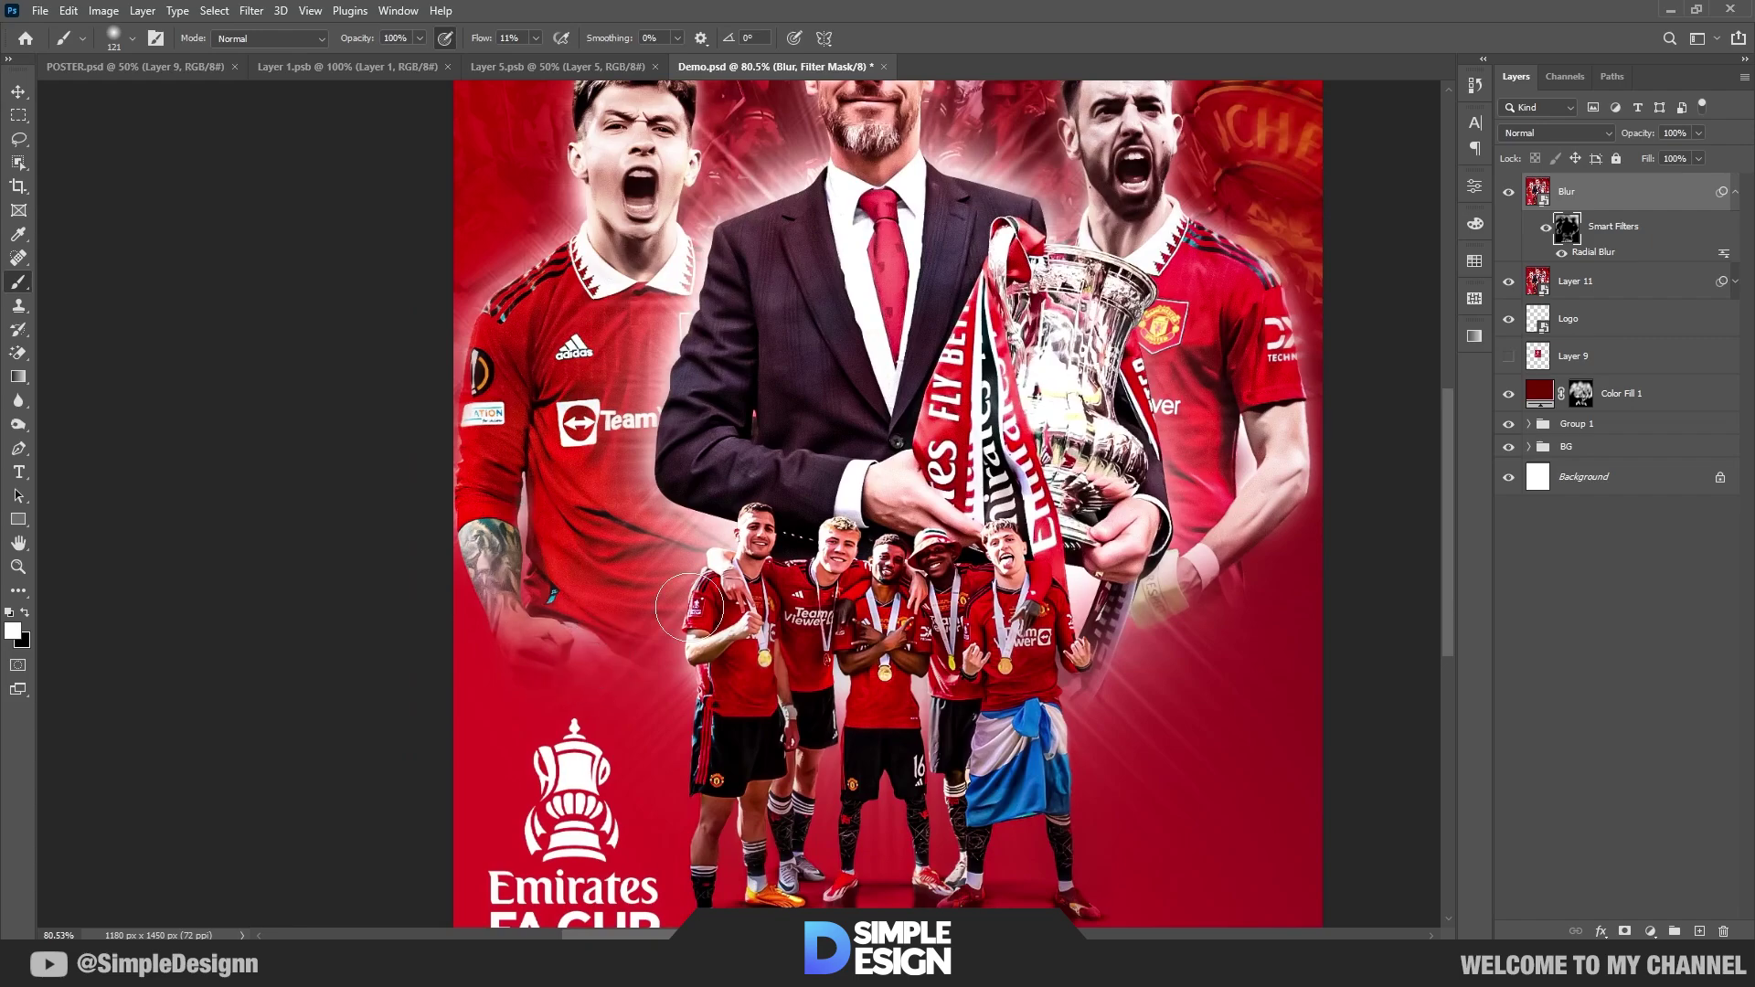
scroll(1294, 736, down, 3)
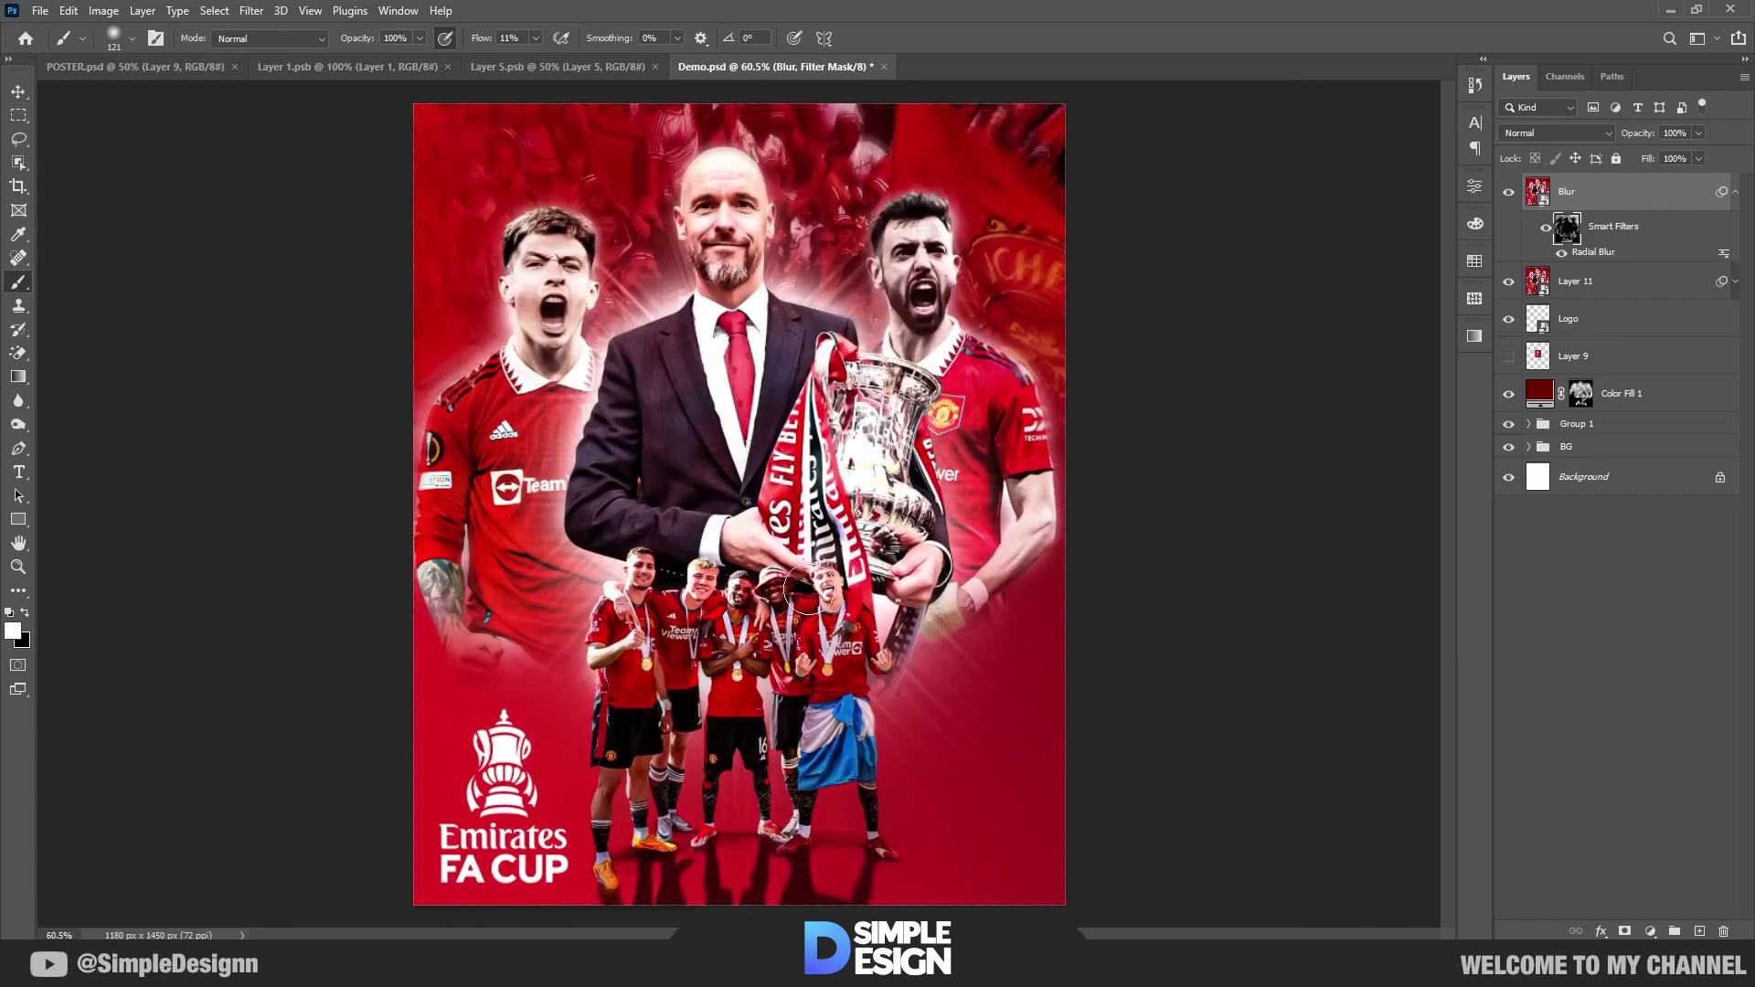
Step: Refine the radial blur in the glow above the manager's shoulders with a 79 px brush
scroll(629, 255, up, 11)
drag(654, 370, 614, 370)
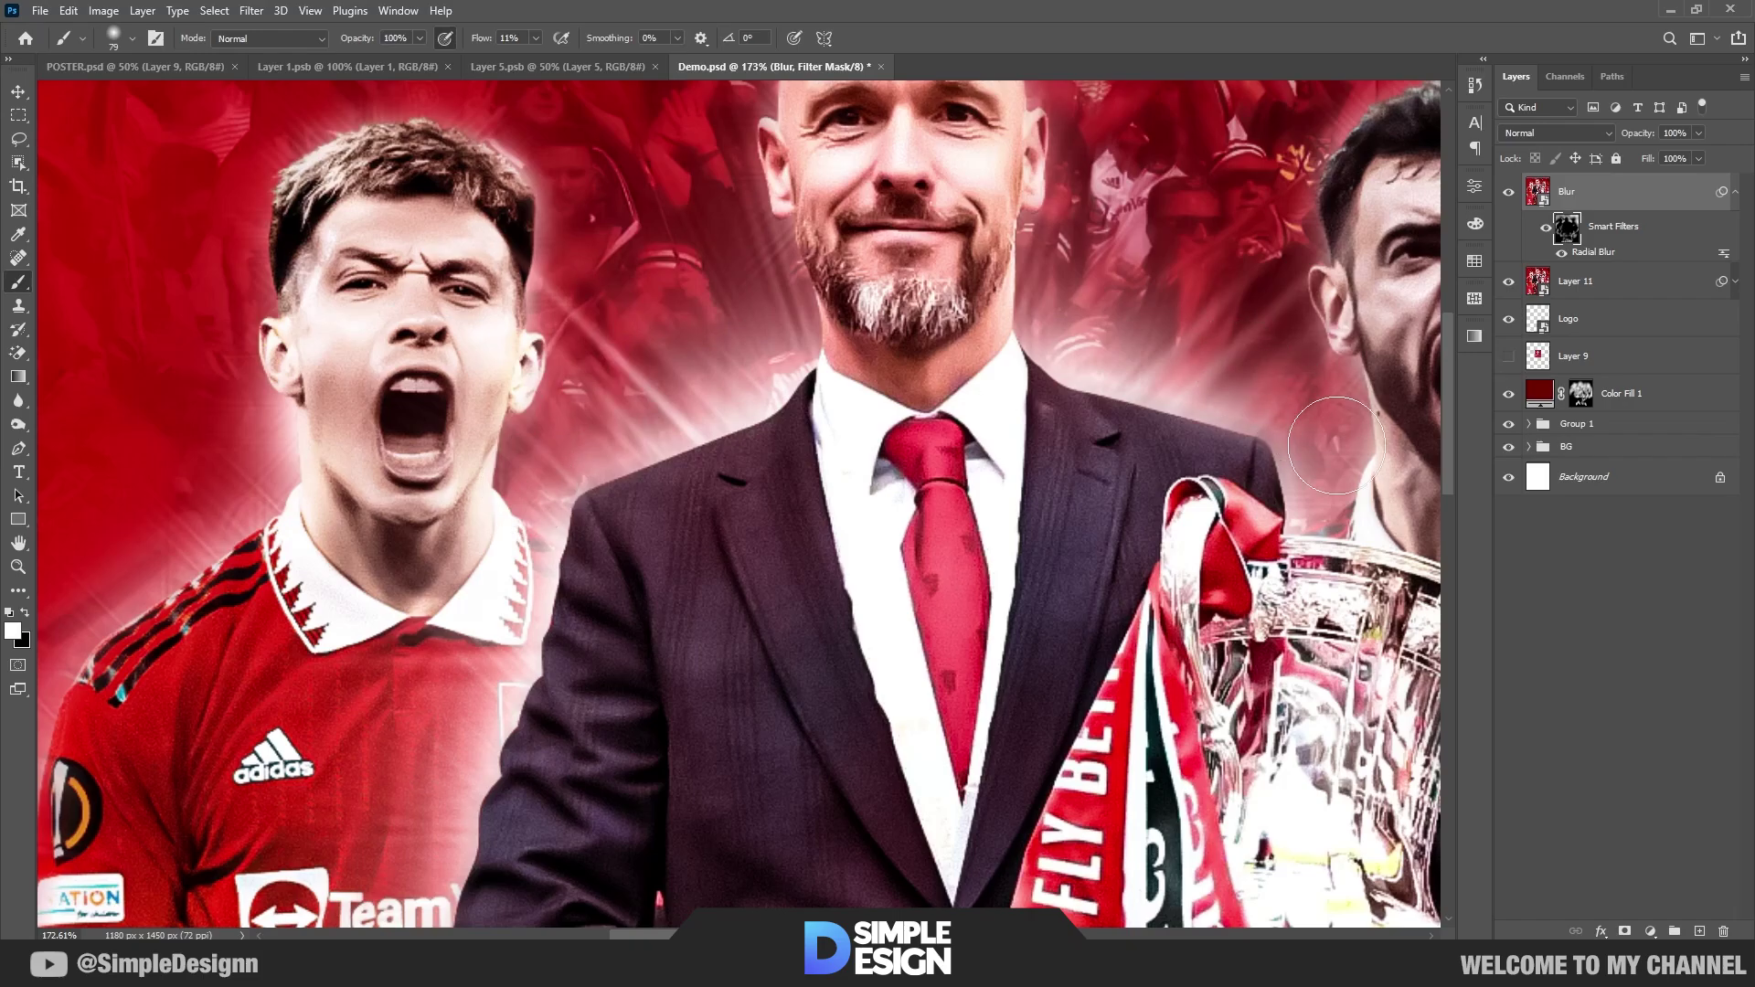
scroll(719, 490, down, 5)
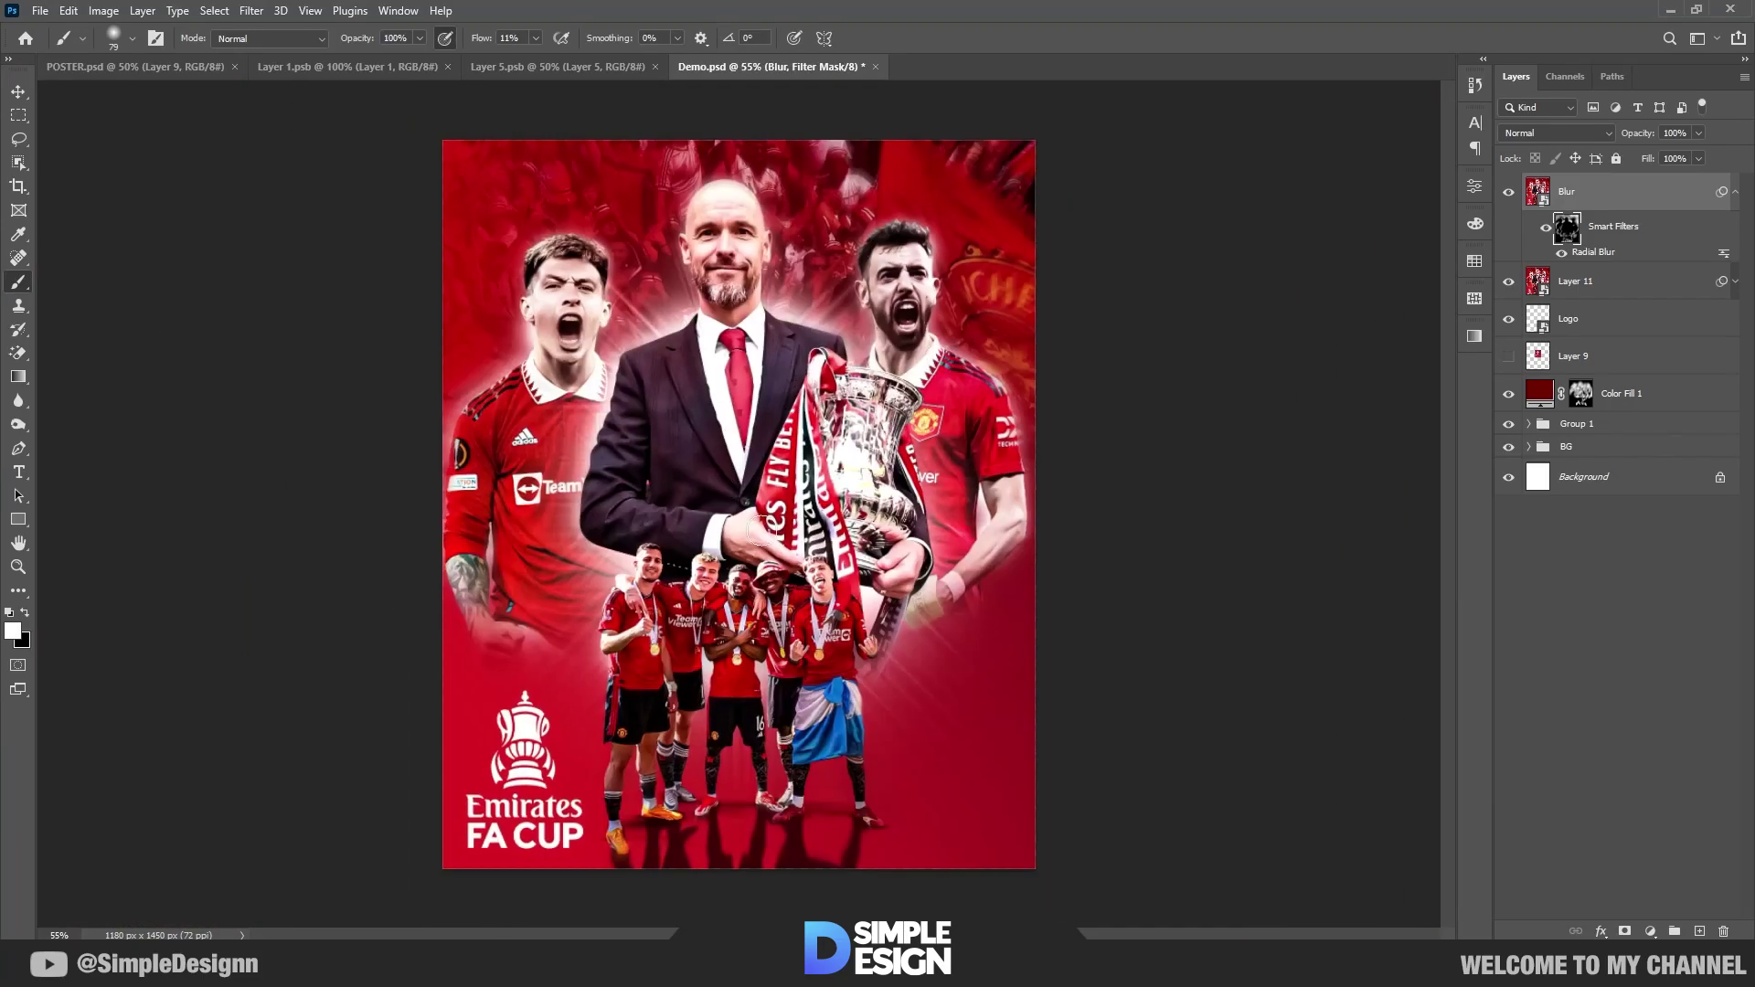
Step: Collapse the Blur layer's smart filter list and switch to the Move tool
click(1736, 192)
key(v)
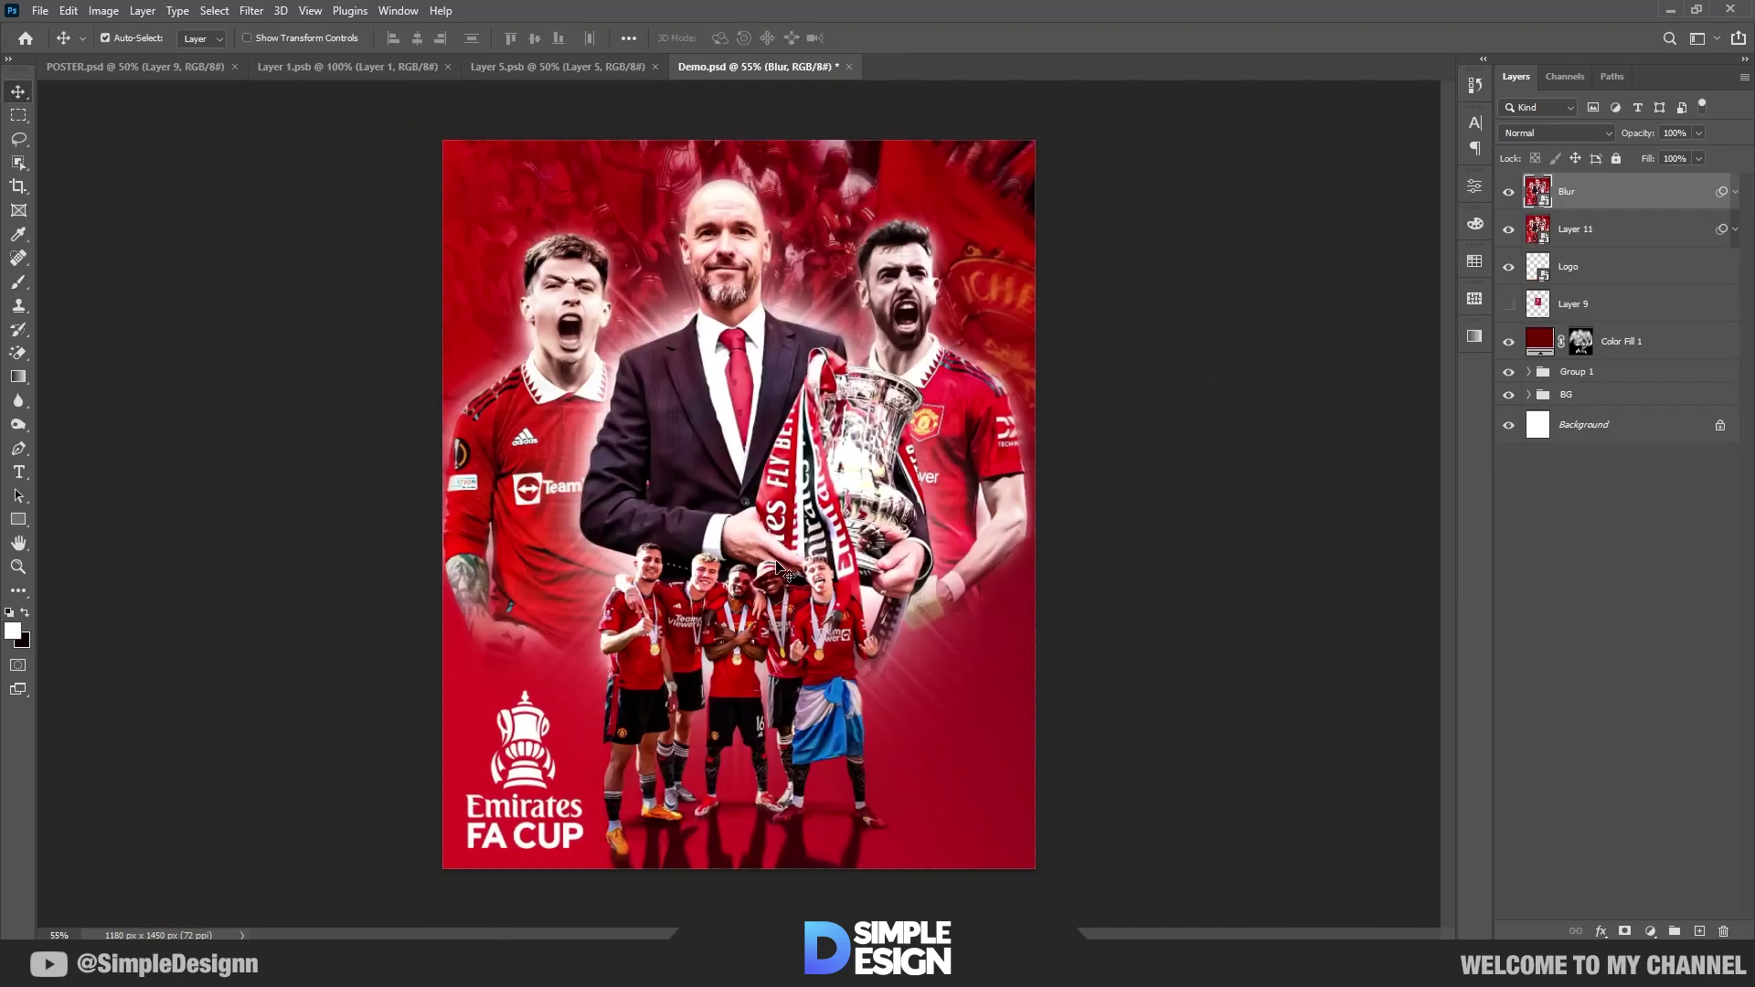
click(760, 522)
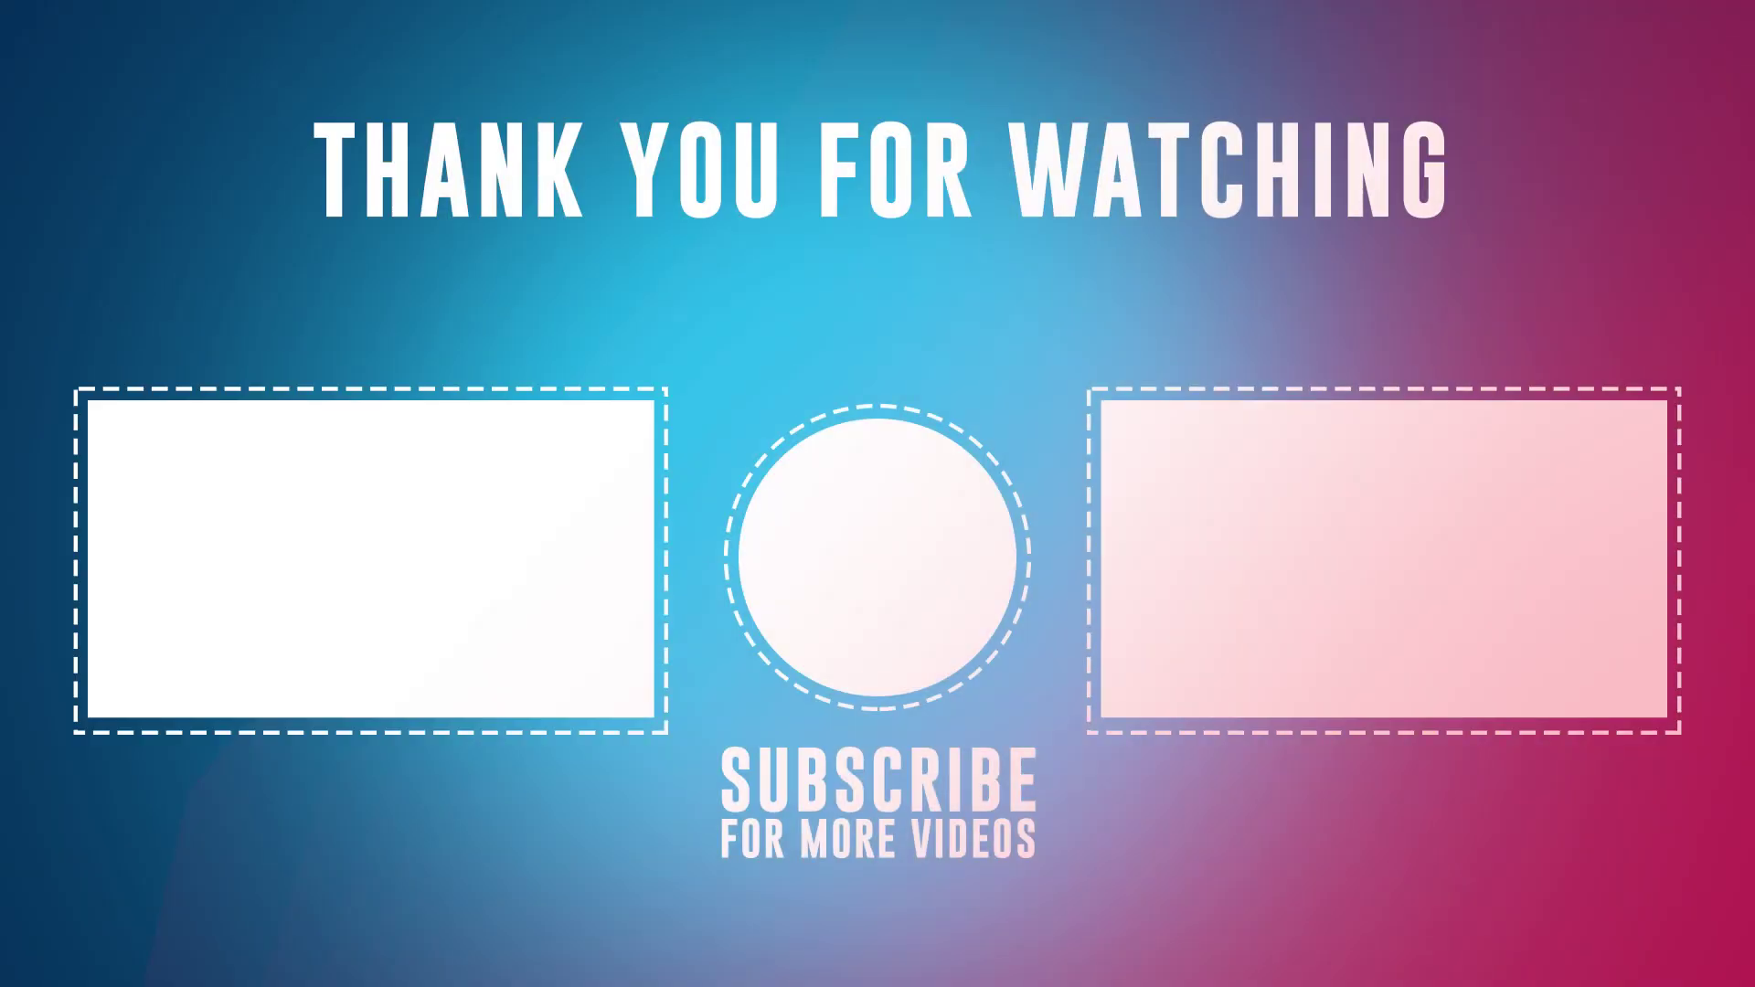